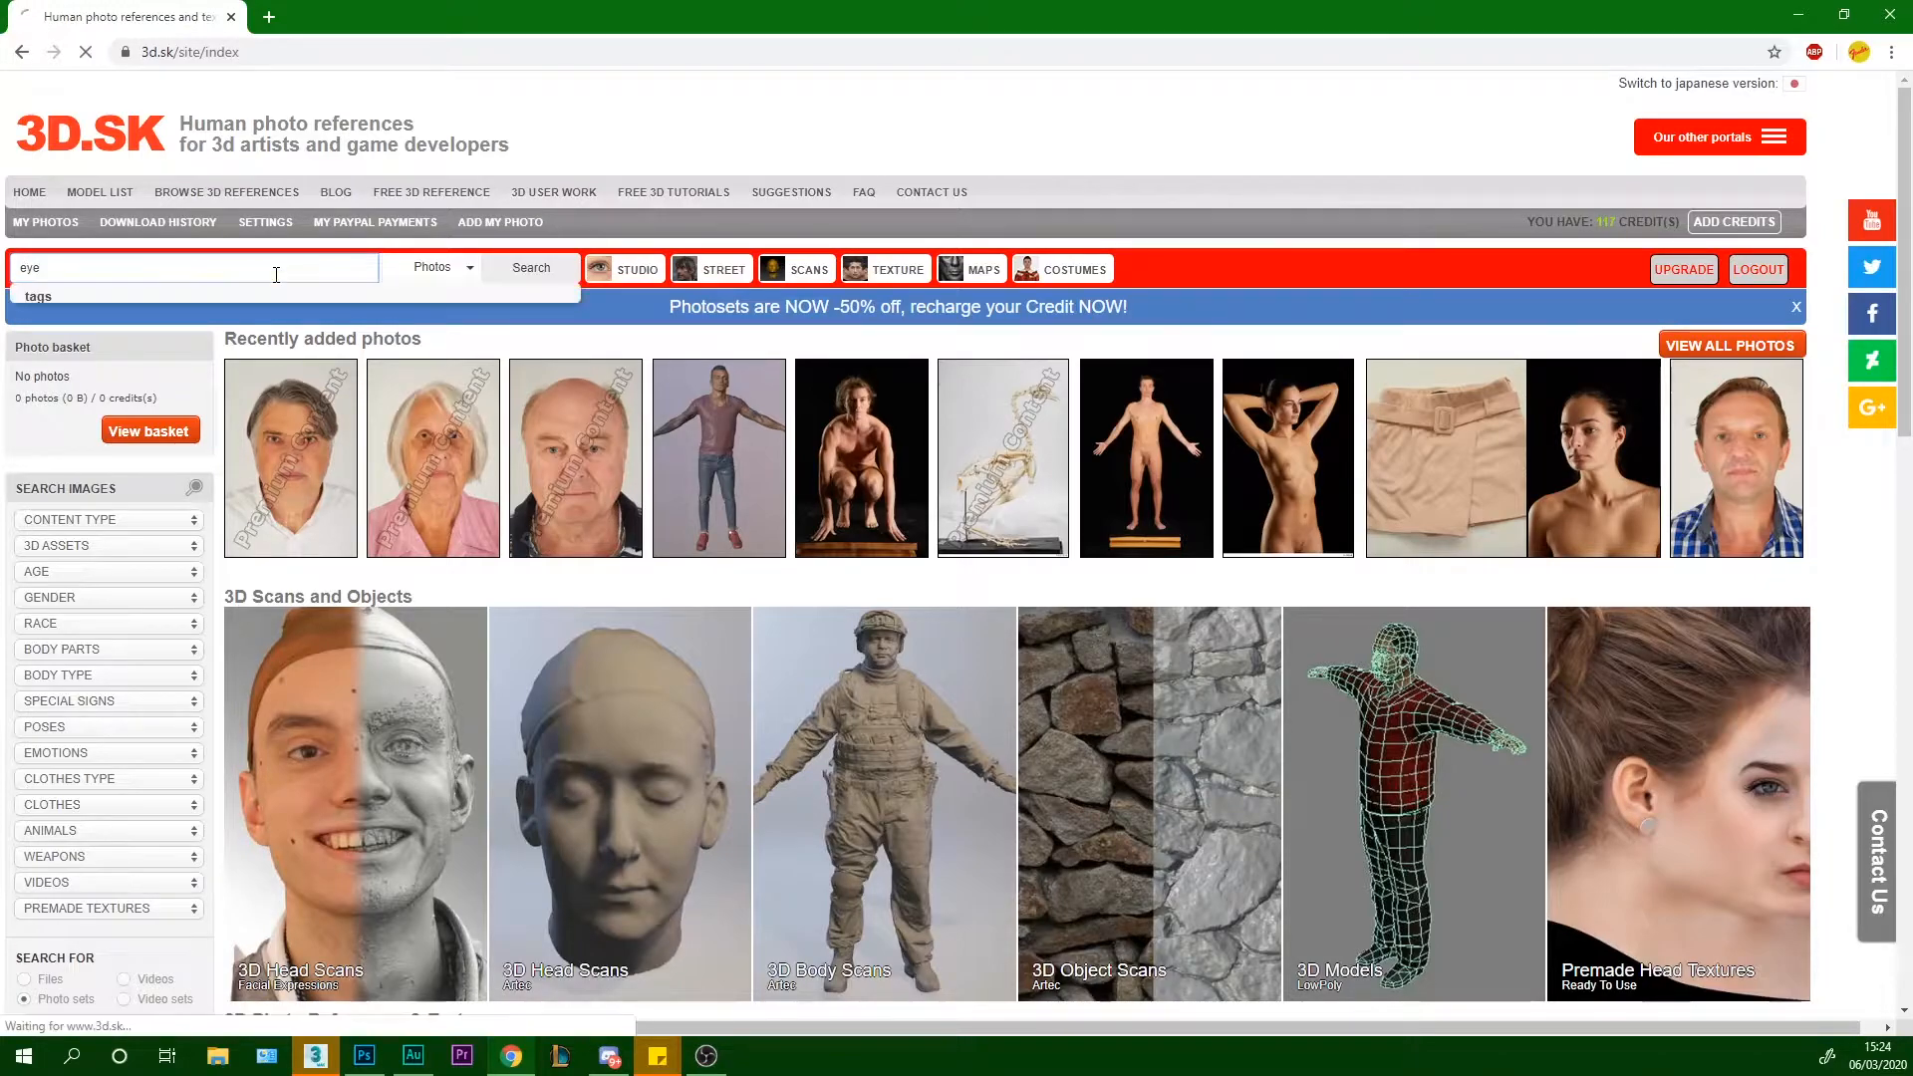
# Search the photo library for "eye" and download the held-open eye close-up numbered 0009
pyautogui.press('Return')
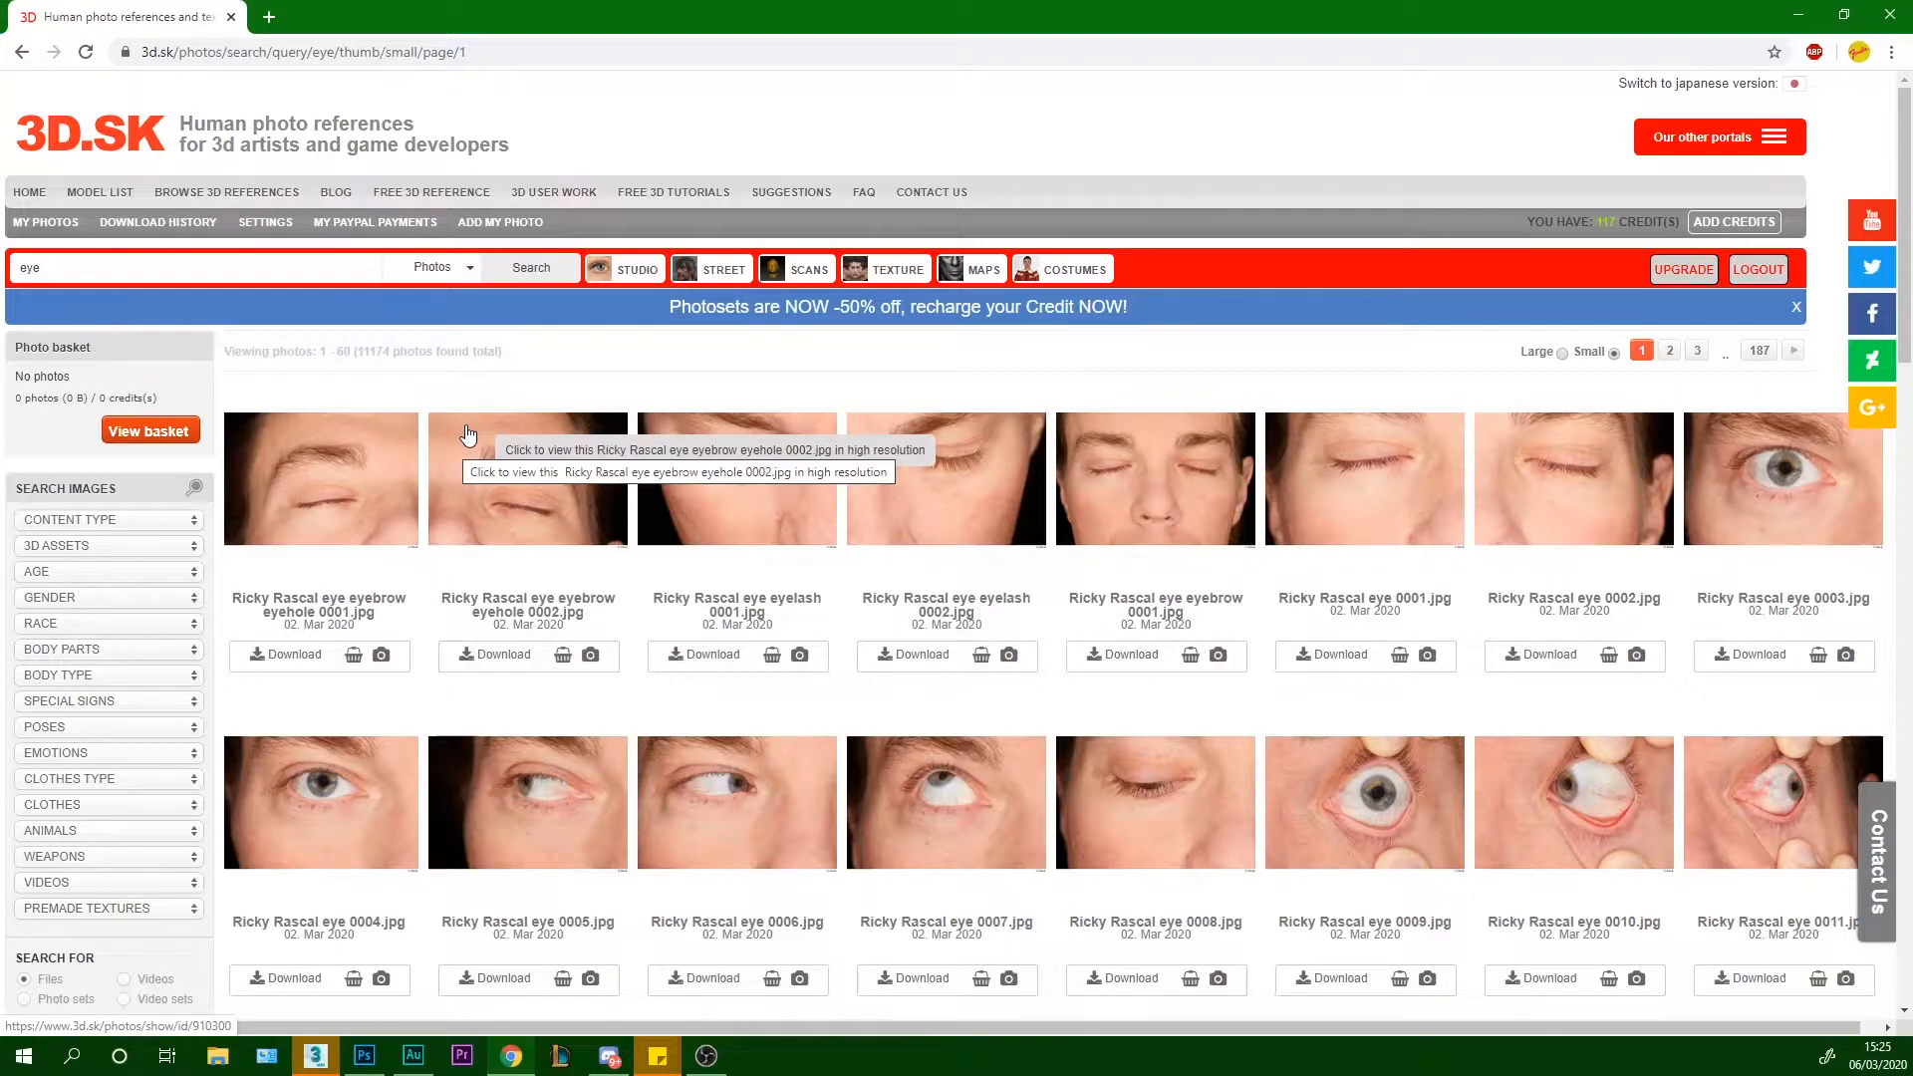
pyautogui.scroll(-2, 468, 439)
pyautogui.scroll(2, 472, 489)
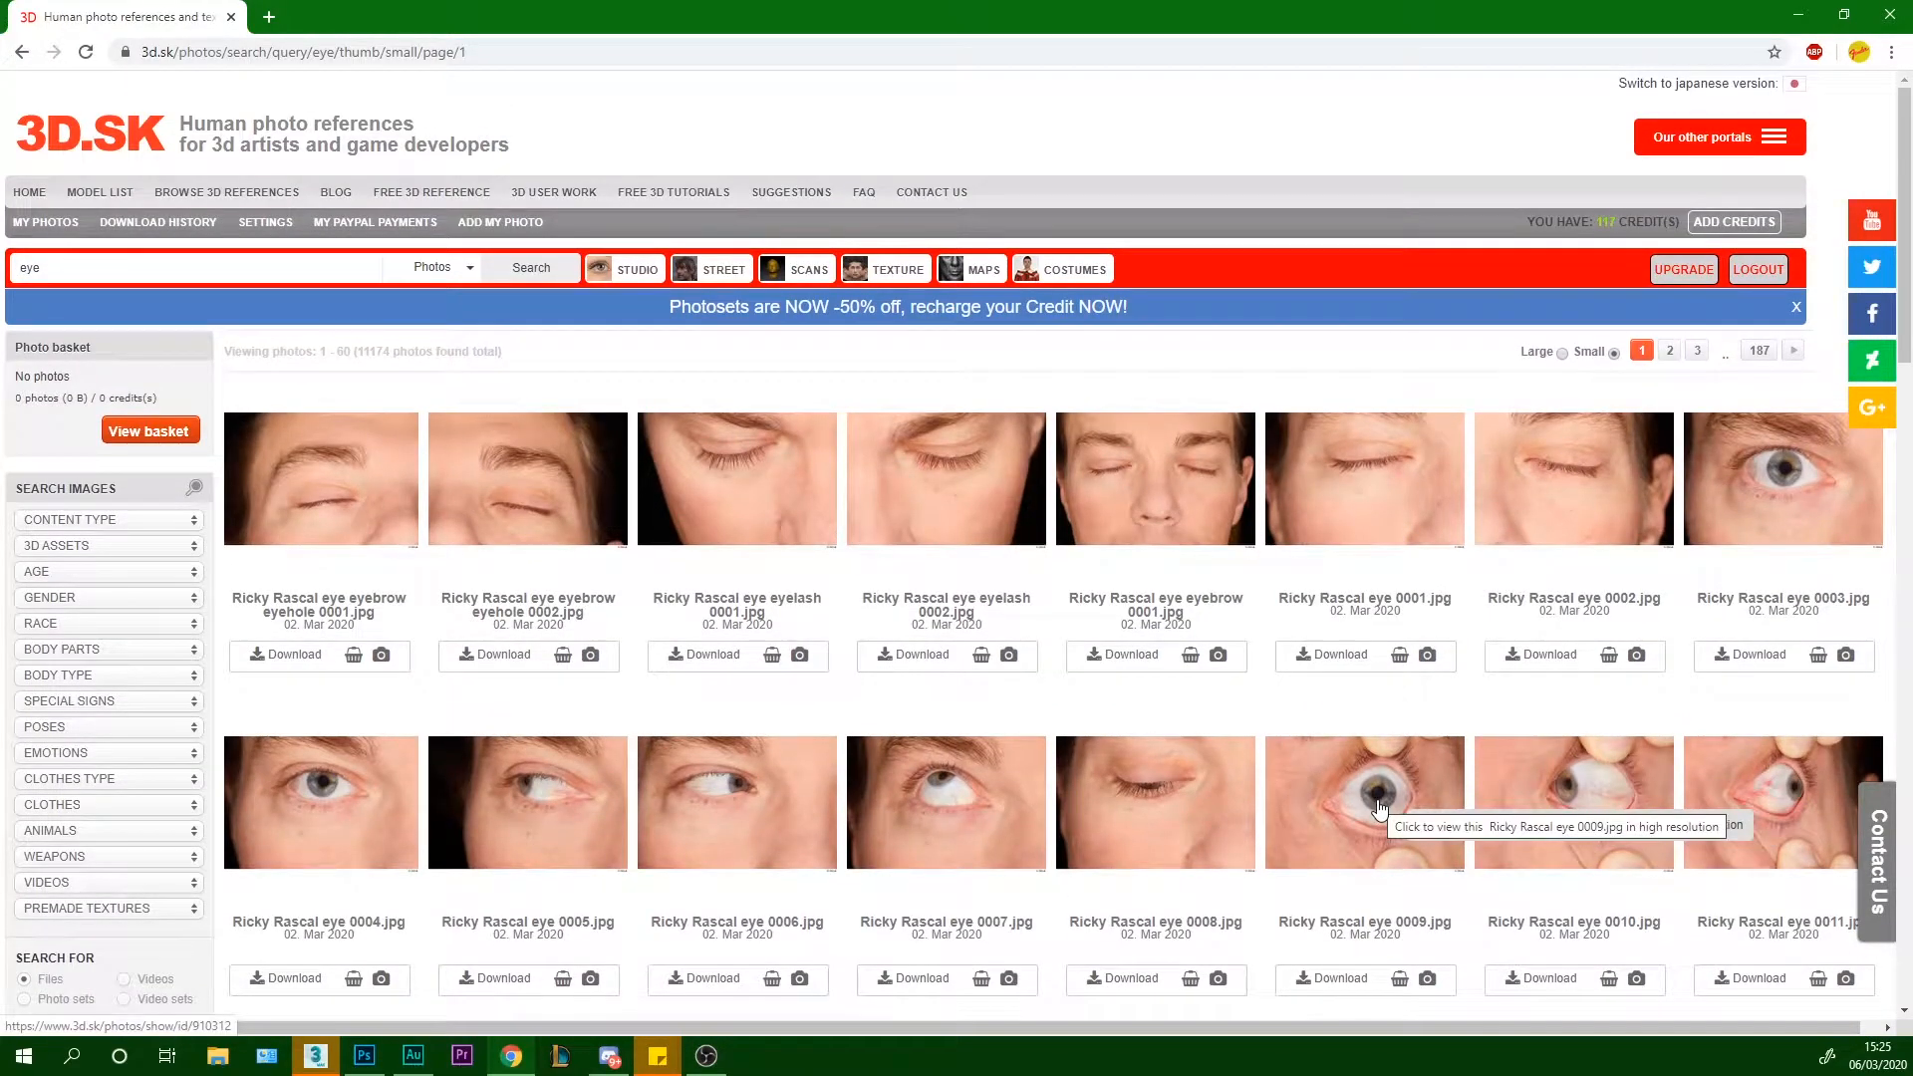
pyautogui.click(1379, 807)
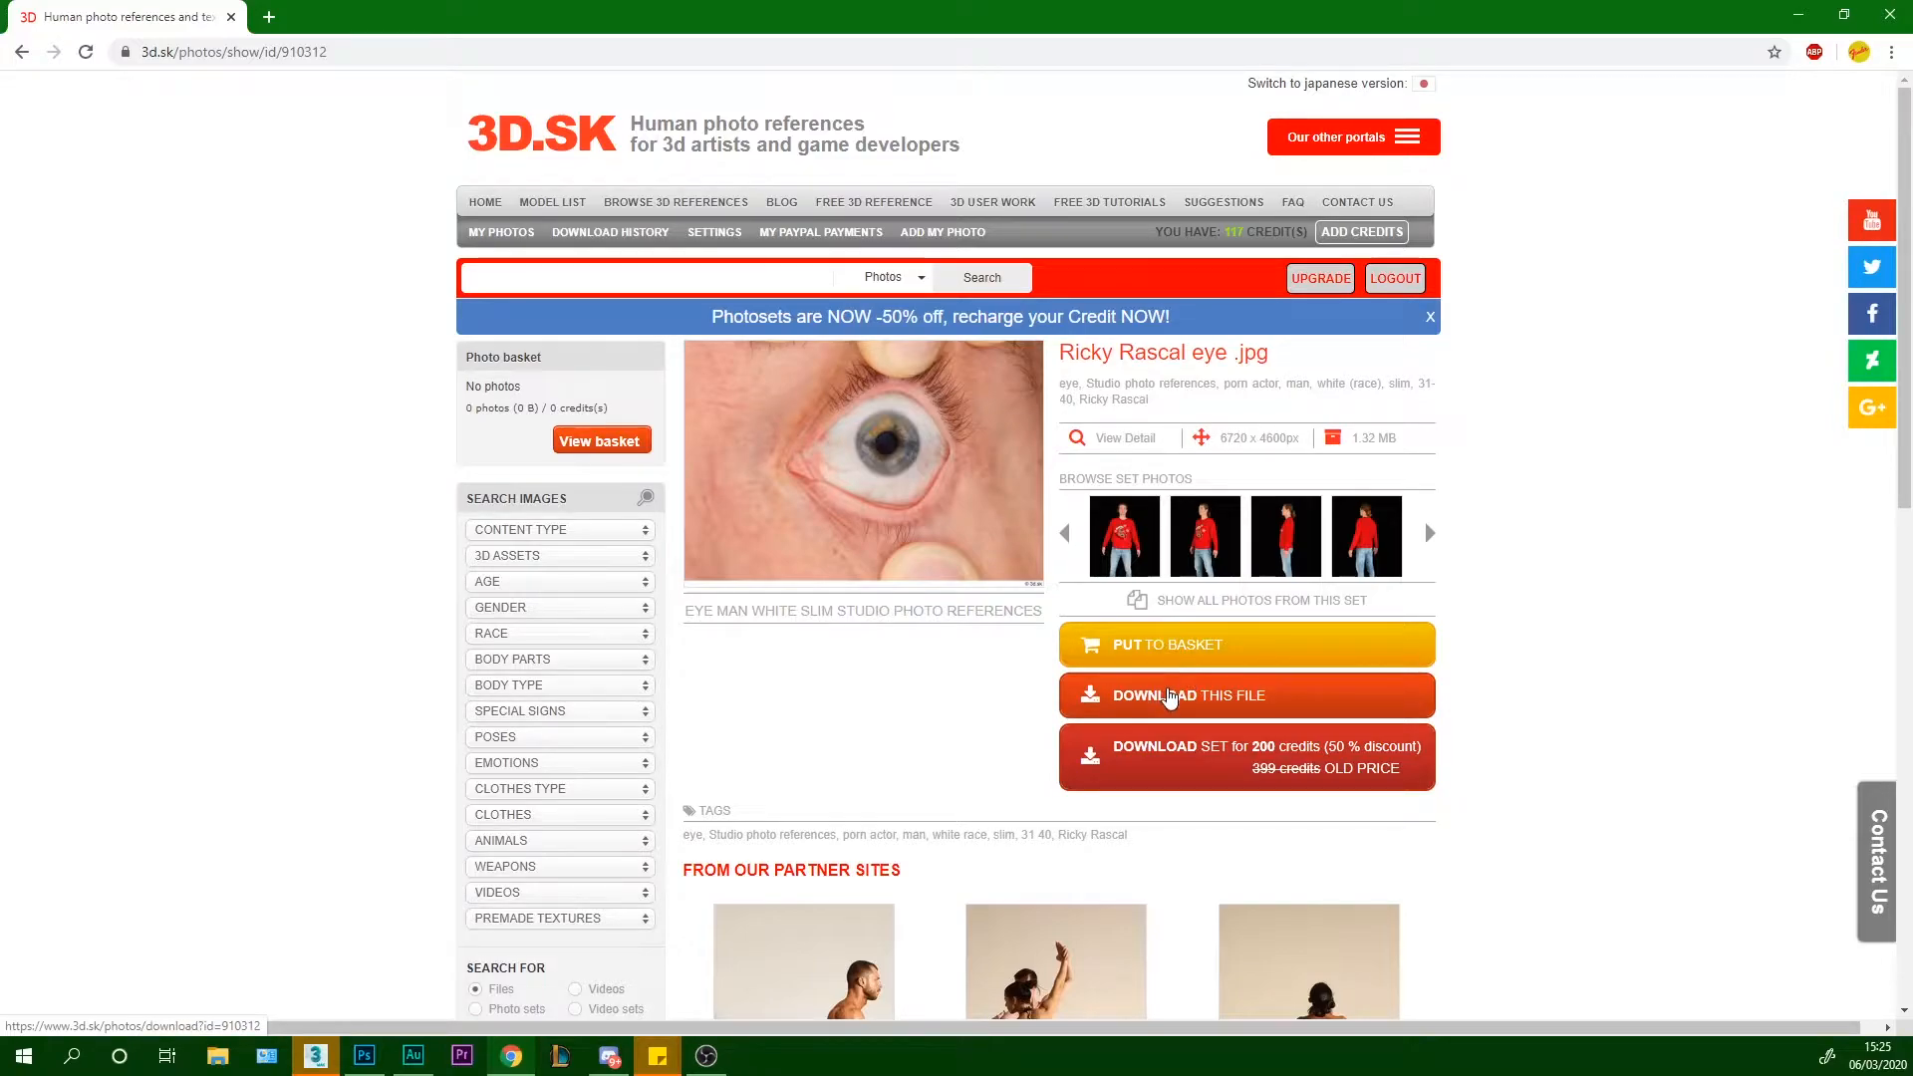
pyautogui.click(1148, 712)
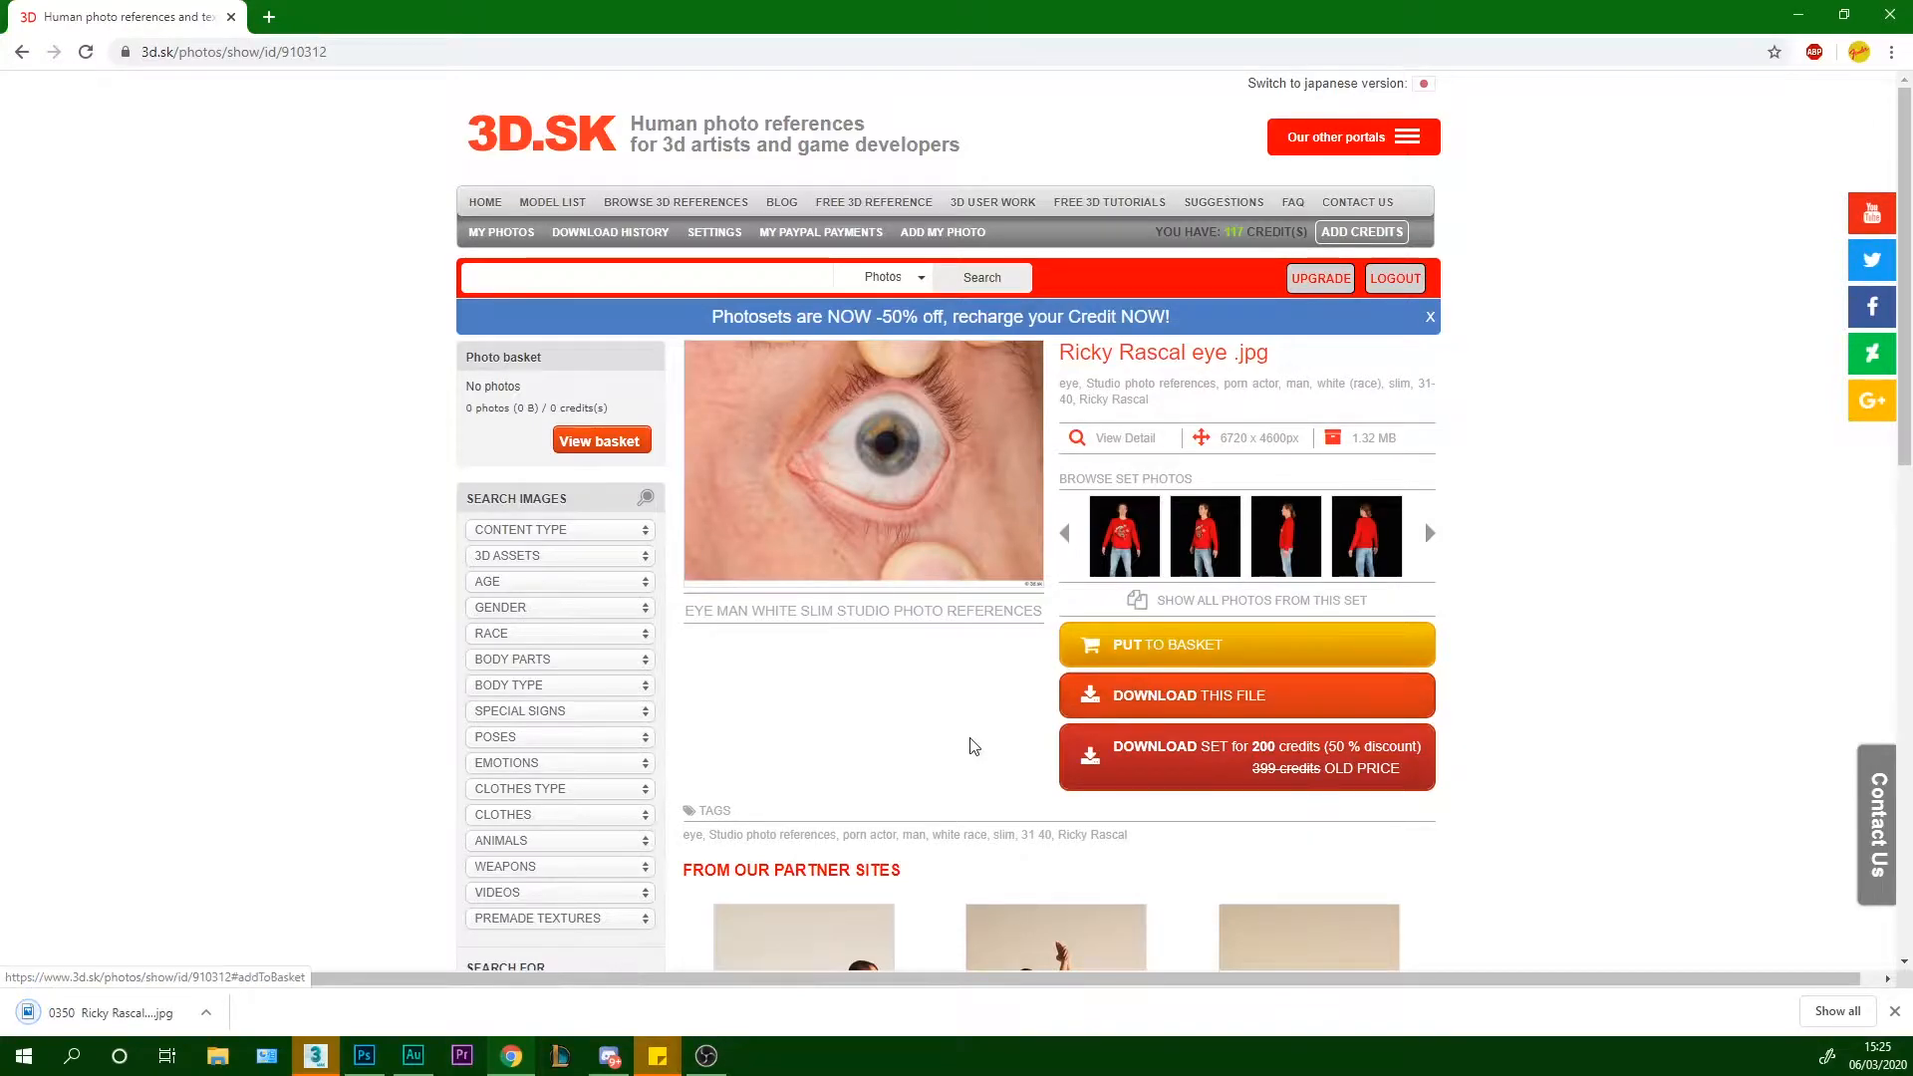
# Switch to Photoshop and open the eye photo from the Desktop folder 3D.SK Tutorials > 3D SCAN > Eye Texture
pyautogui.moveTo(365, 1064)
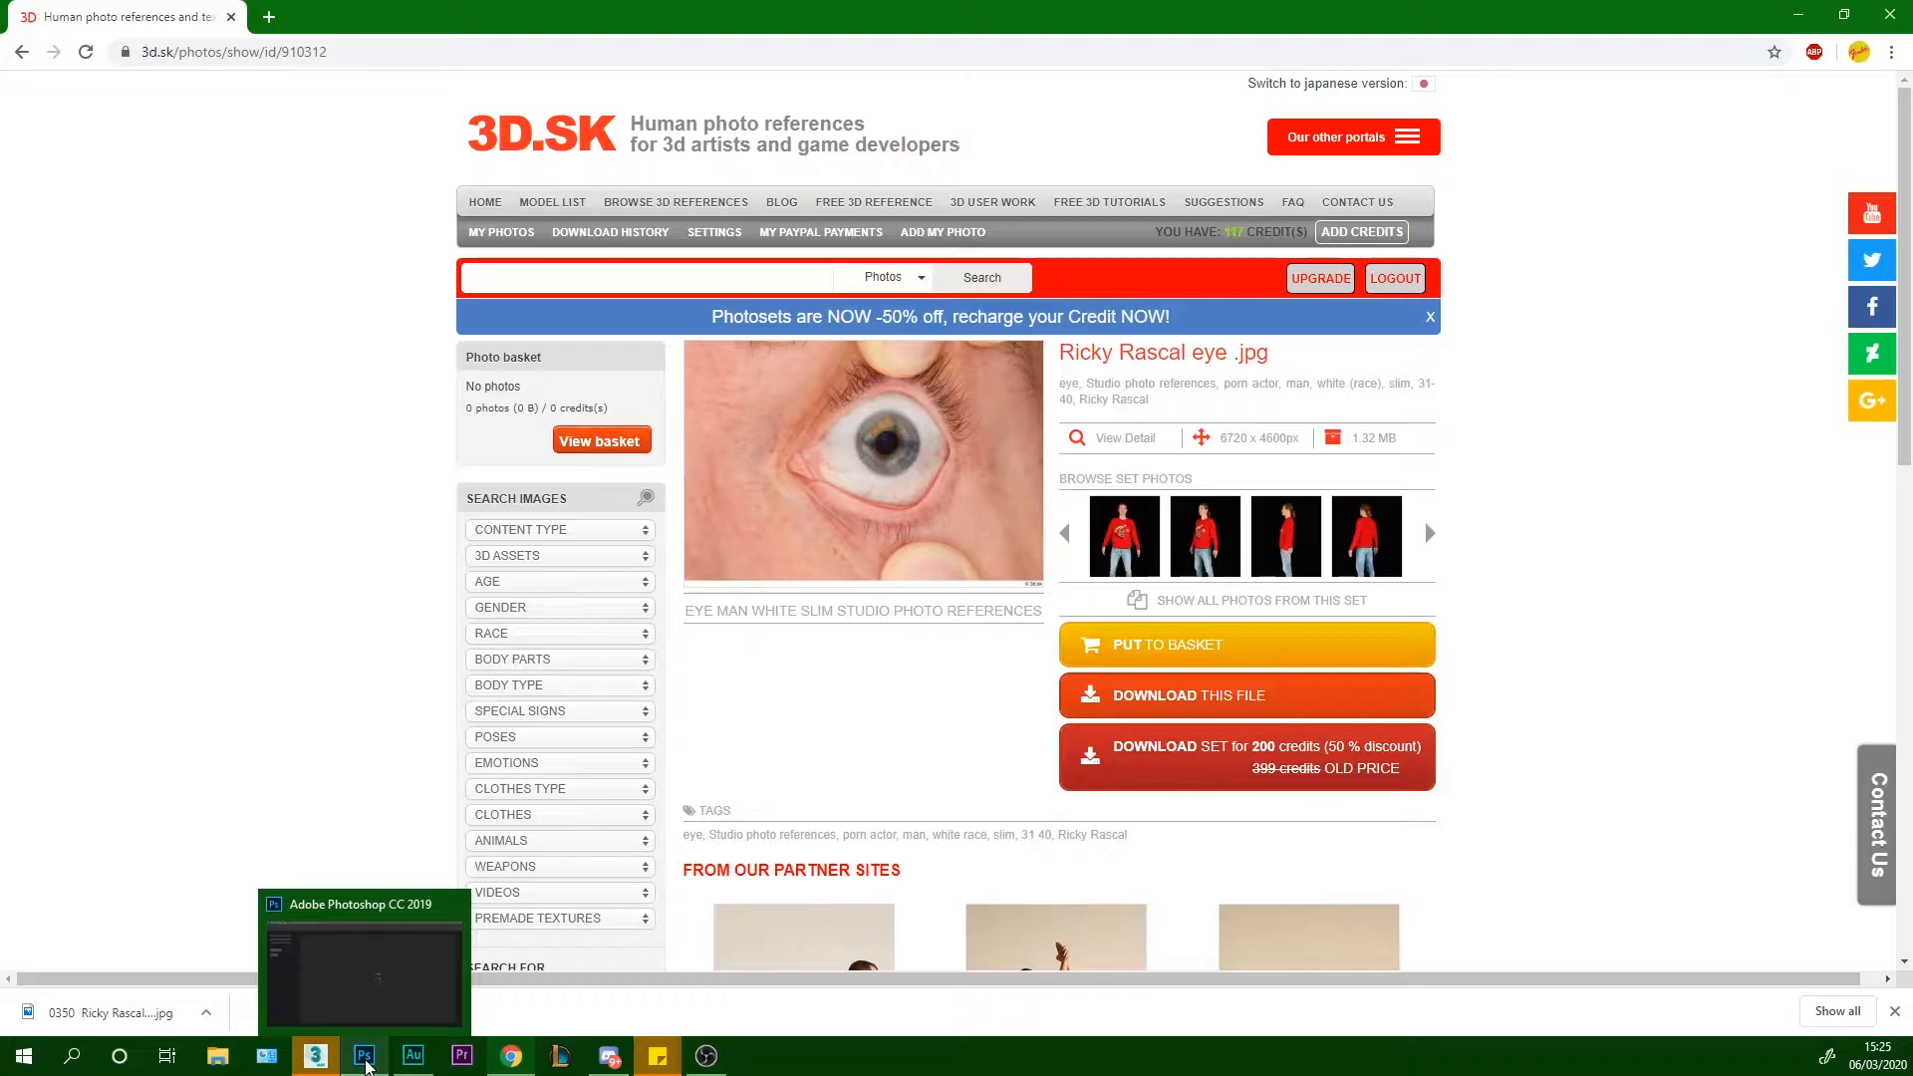
pyautogui.click(365, 1058)
pyautogui.click(42, 10)
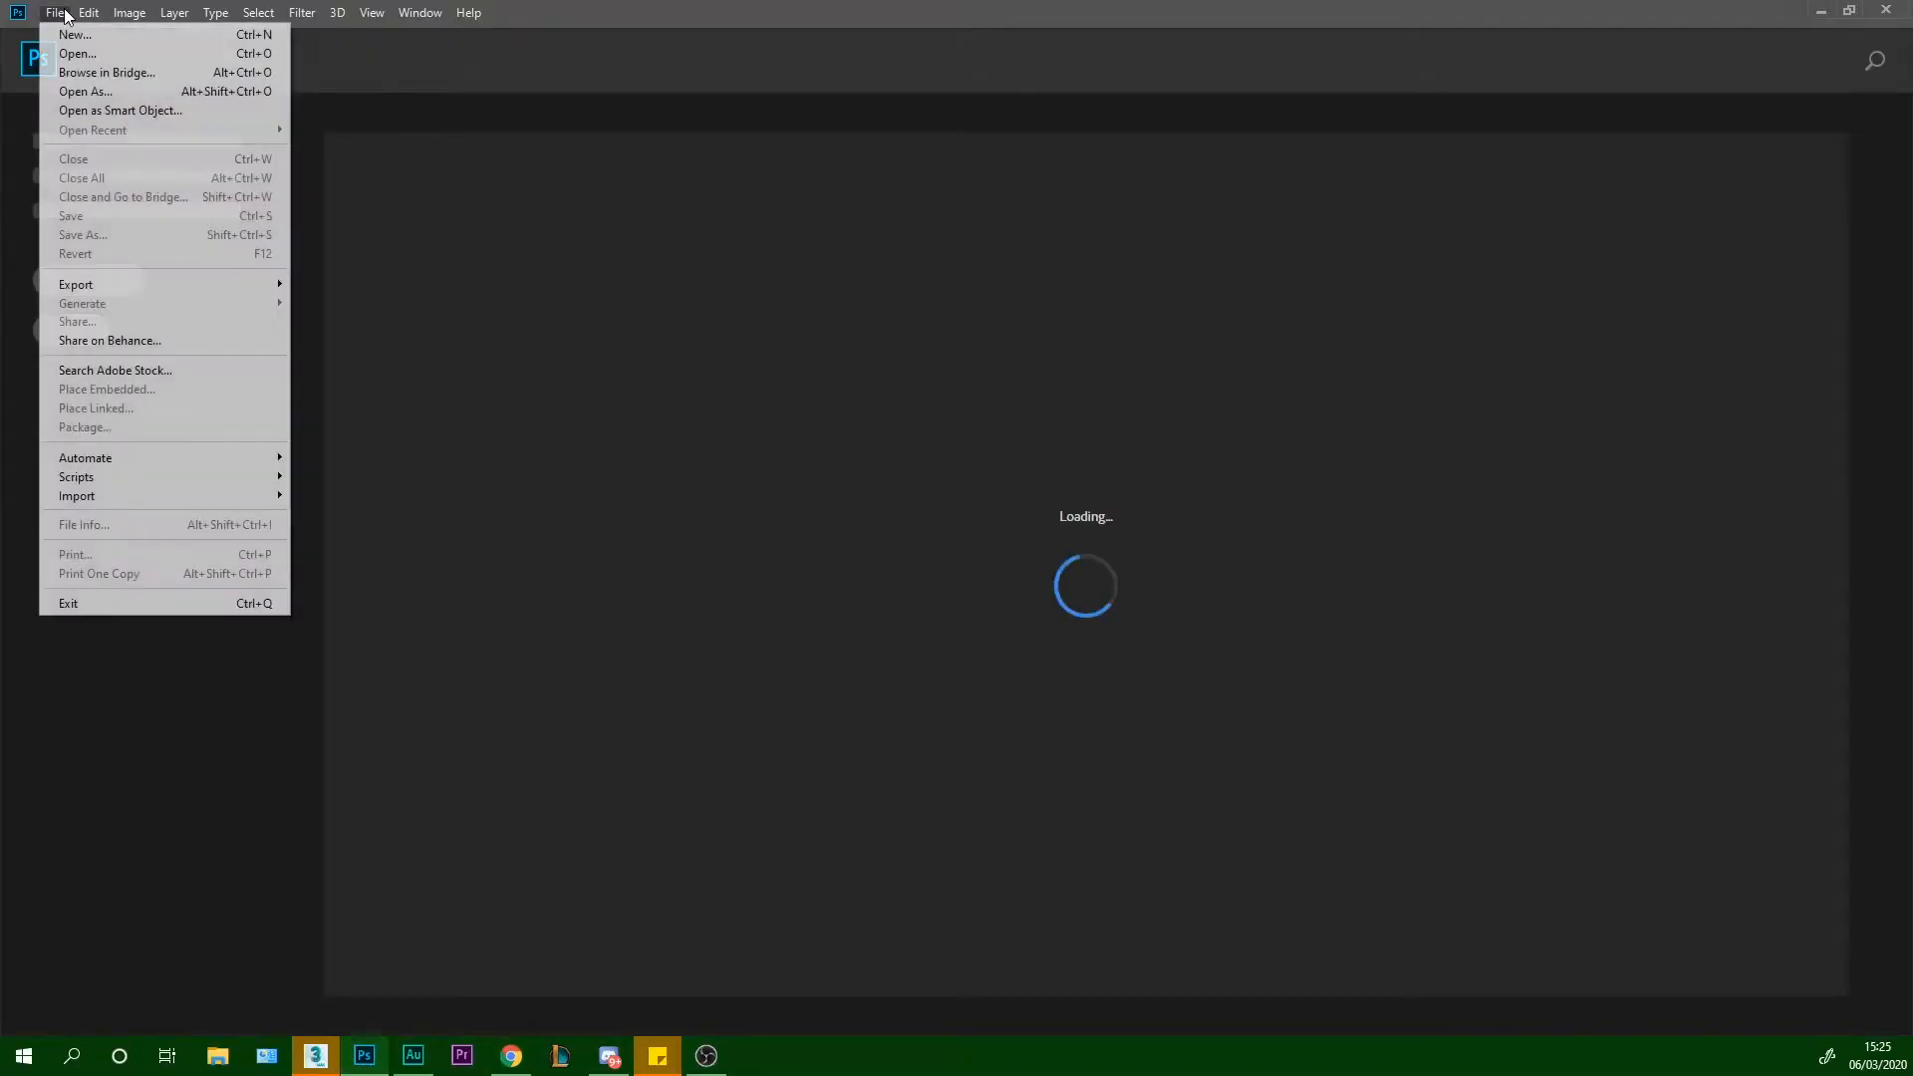
pyautogui.click(70, 50)
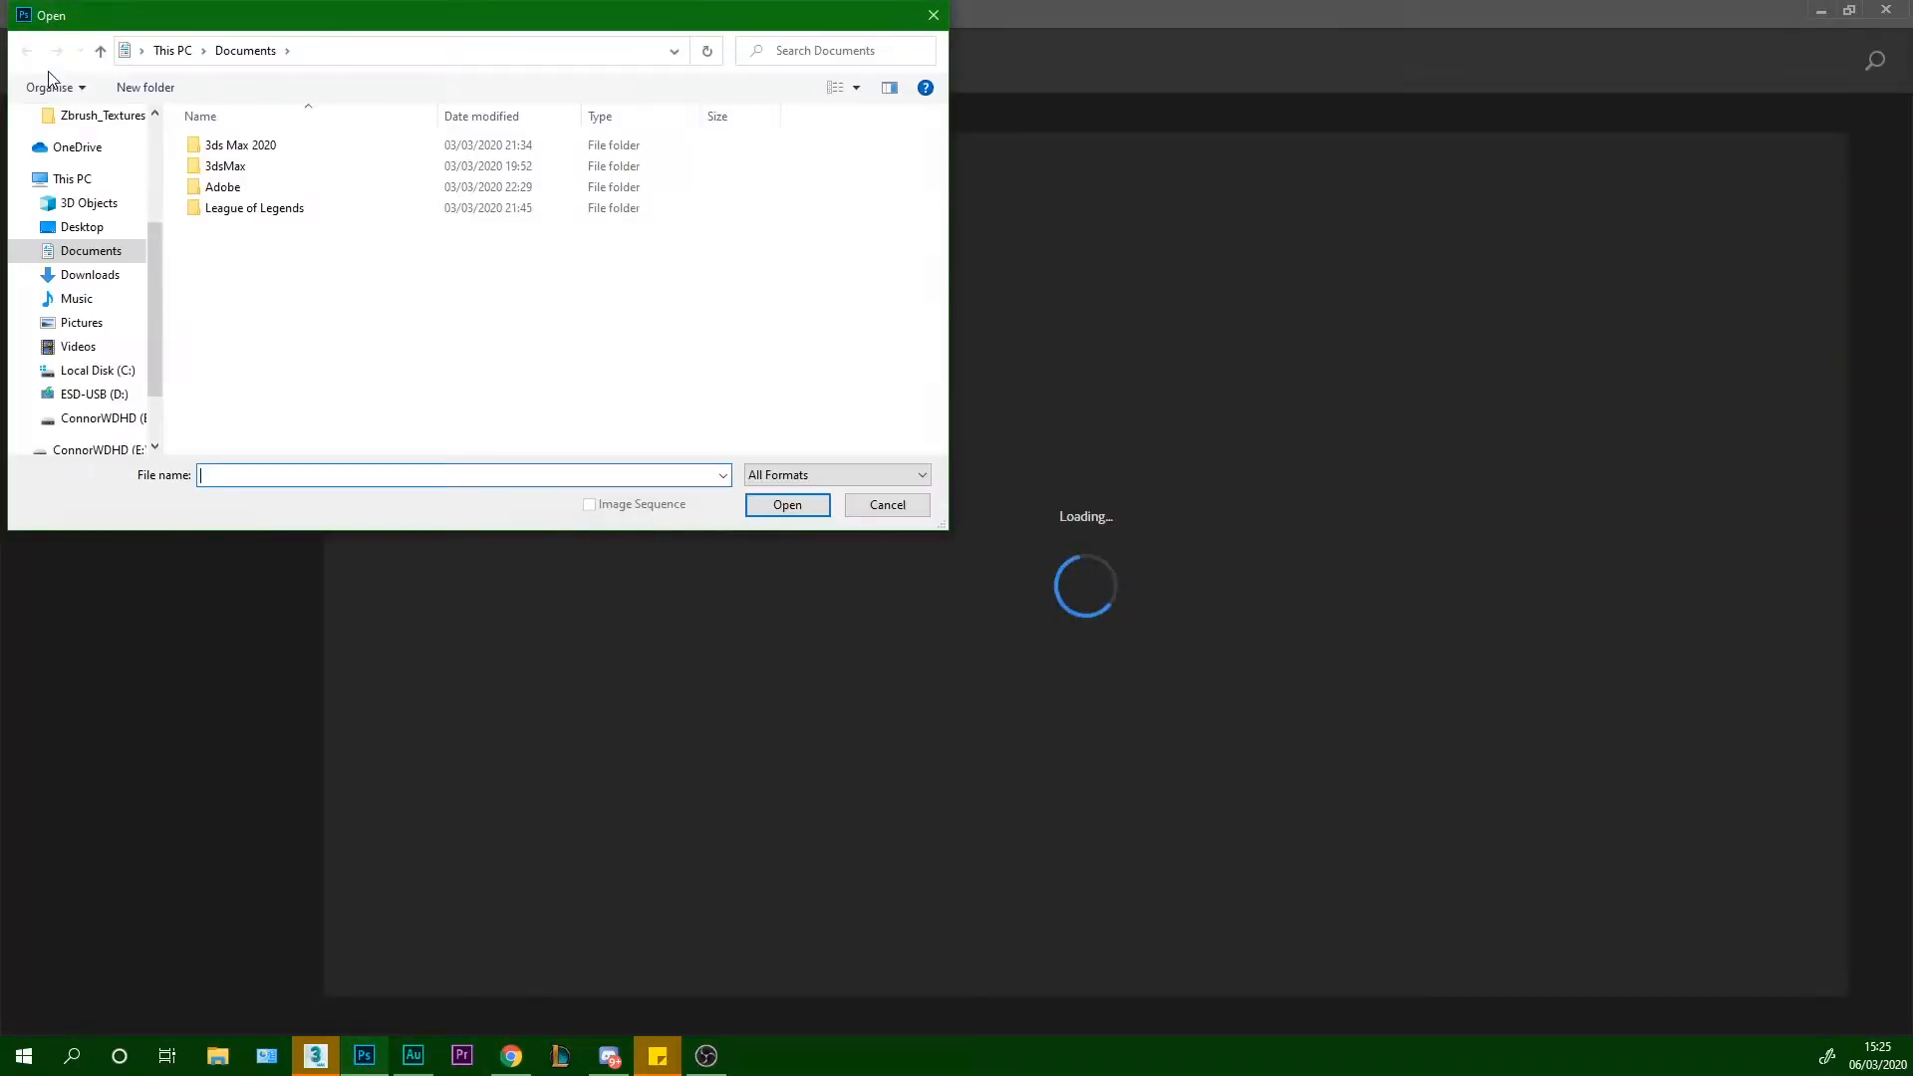
pyautogui.click(109, 228)
pyautogui.doubleClick(254, 149)
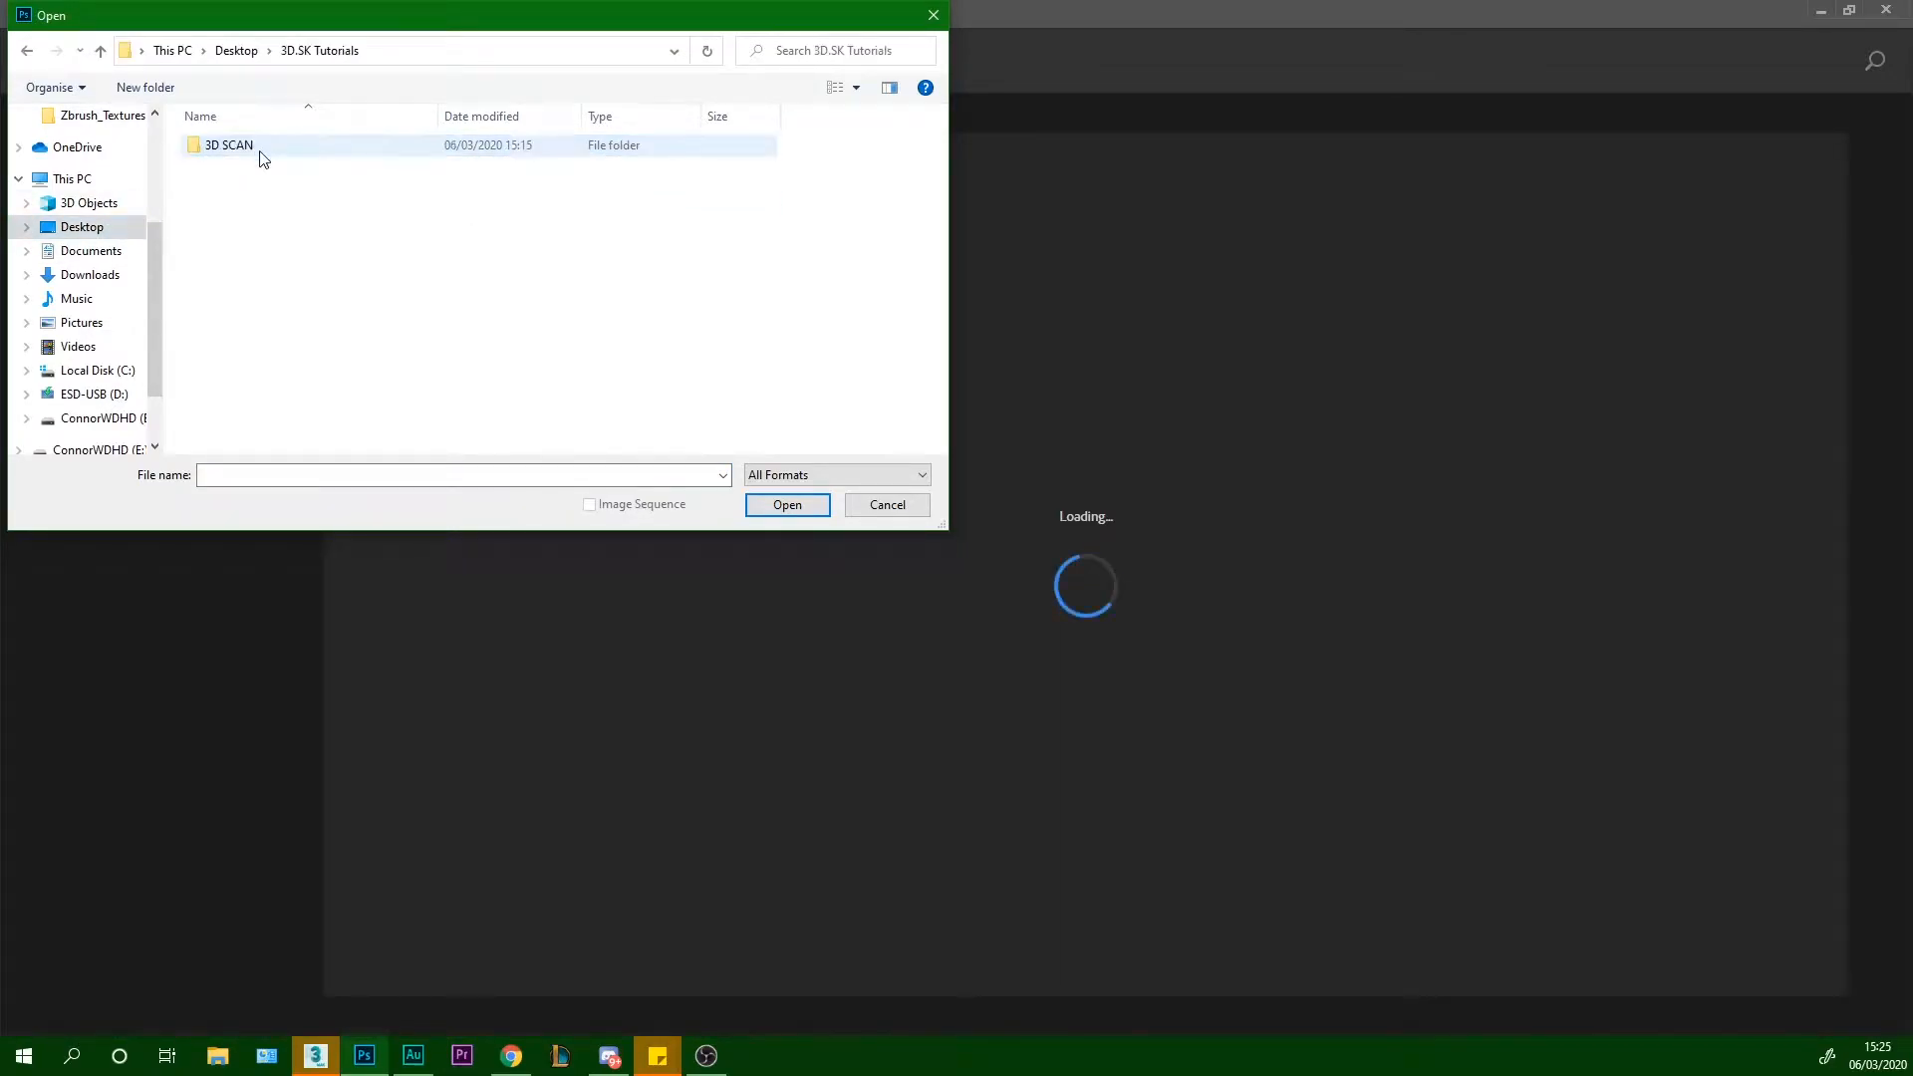
pyautogui.doubleClick(283, 146)
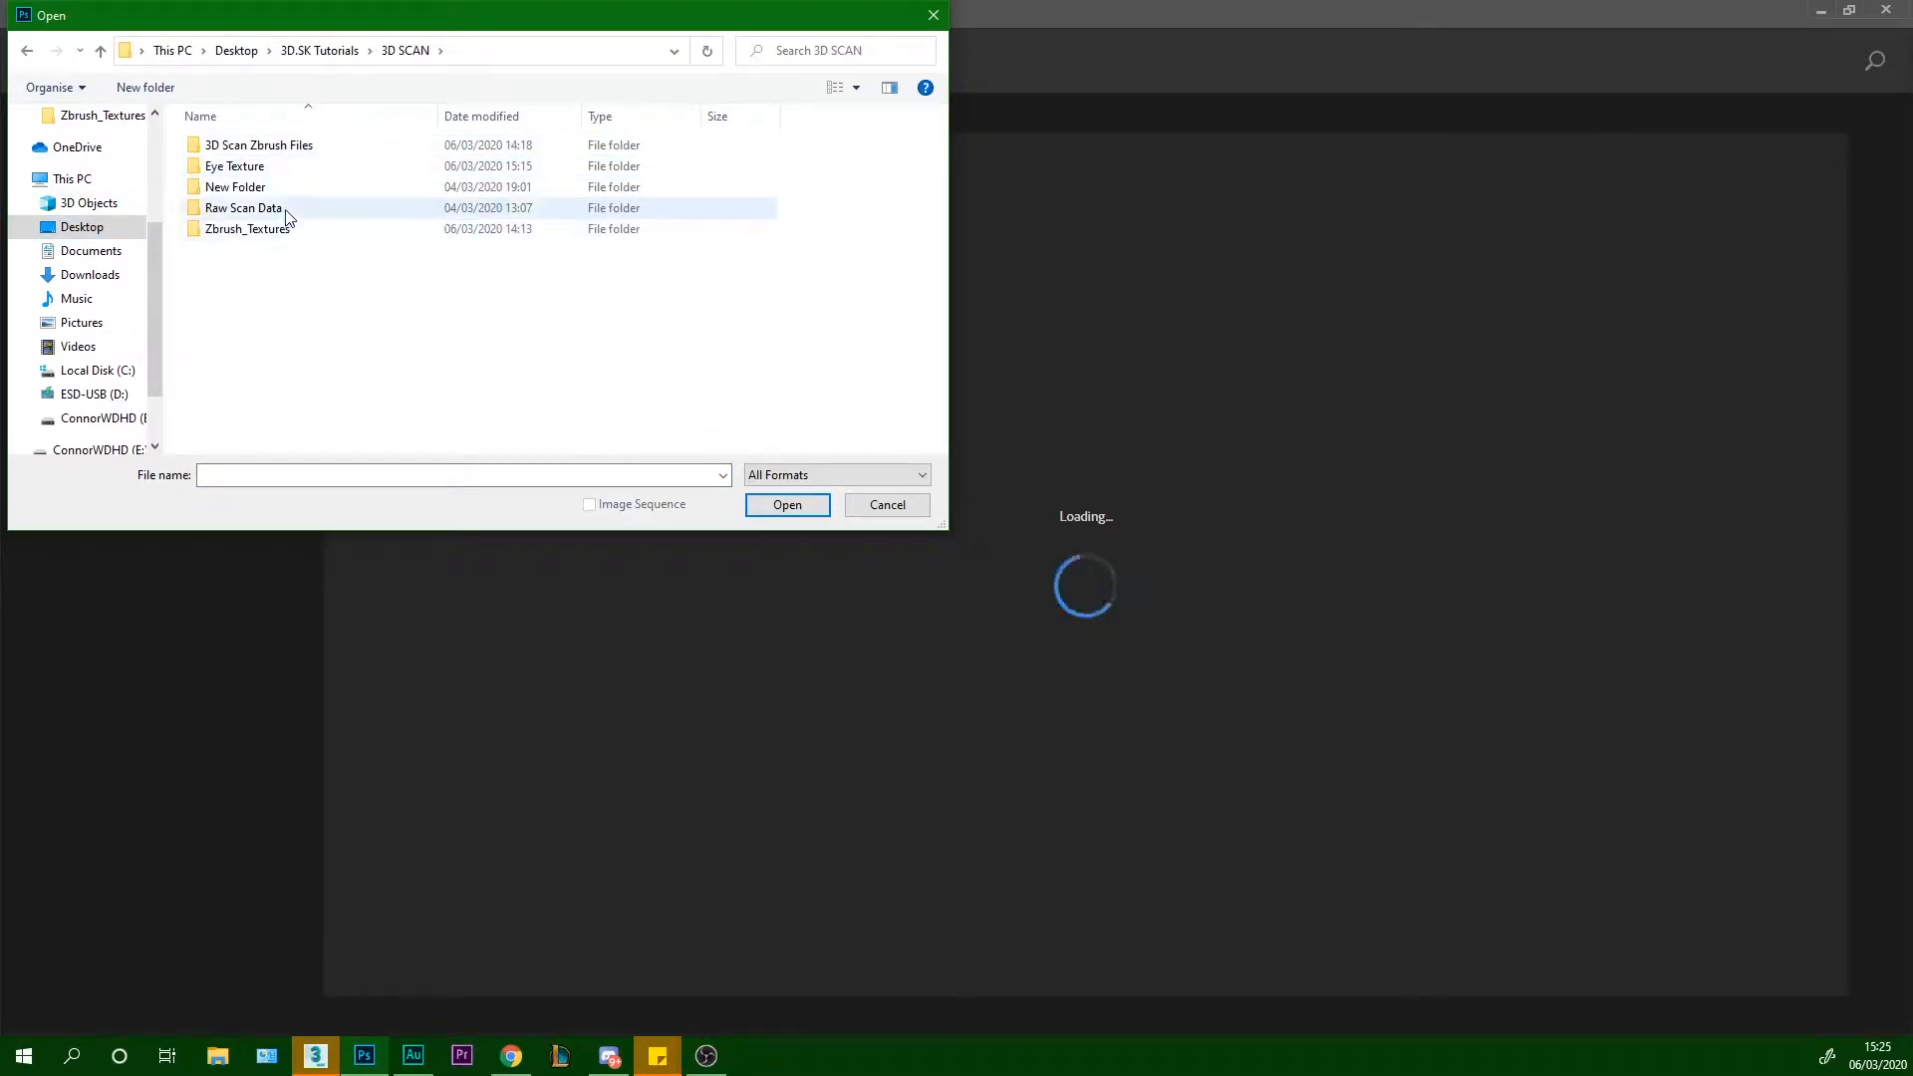
pyautogui.doubleClick(288, 167)
pyautogui.doubleClick(272, 165)
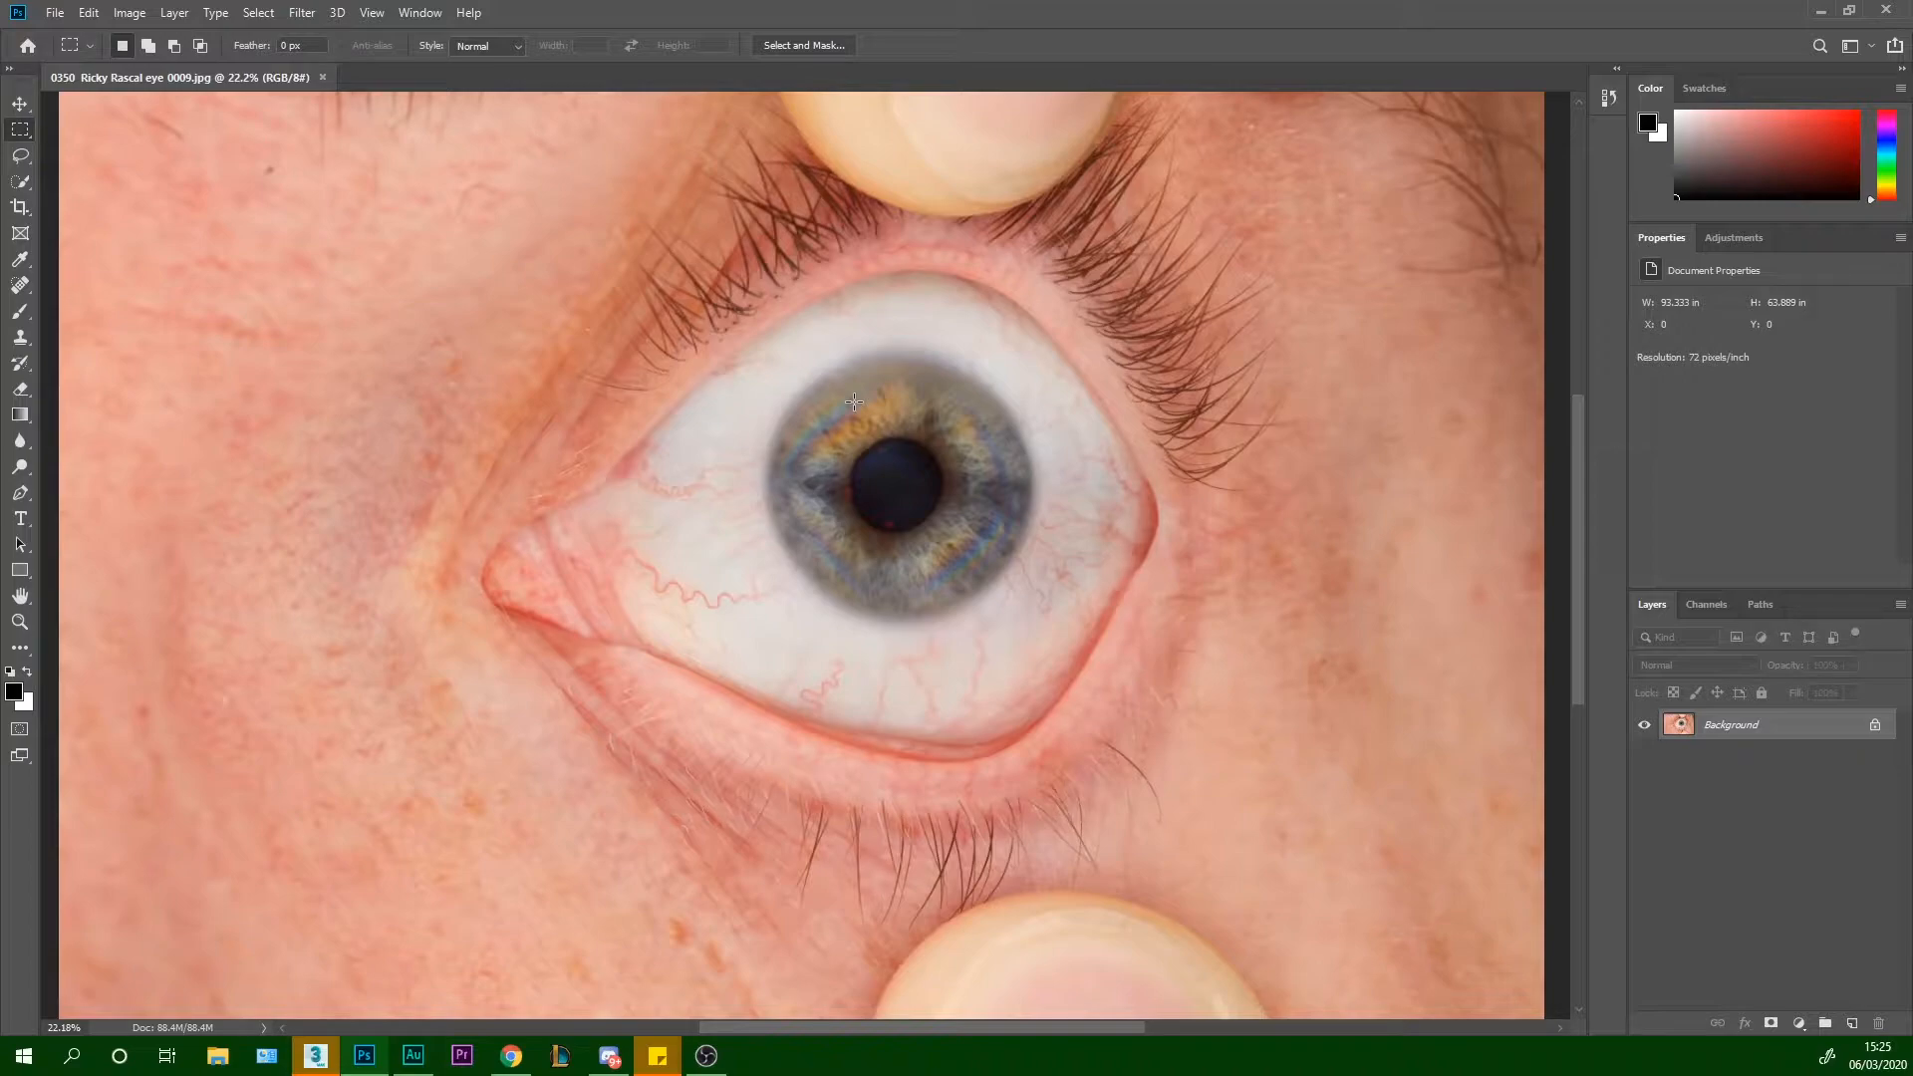
# Examine the iris, pupil and surrounding veins up close for rainbow reflections and colour detail
pyautogui.moveTo(1577, 446); pyautogui.dragTo(1544, 466)
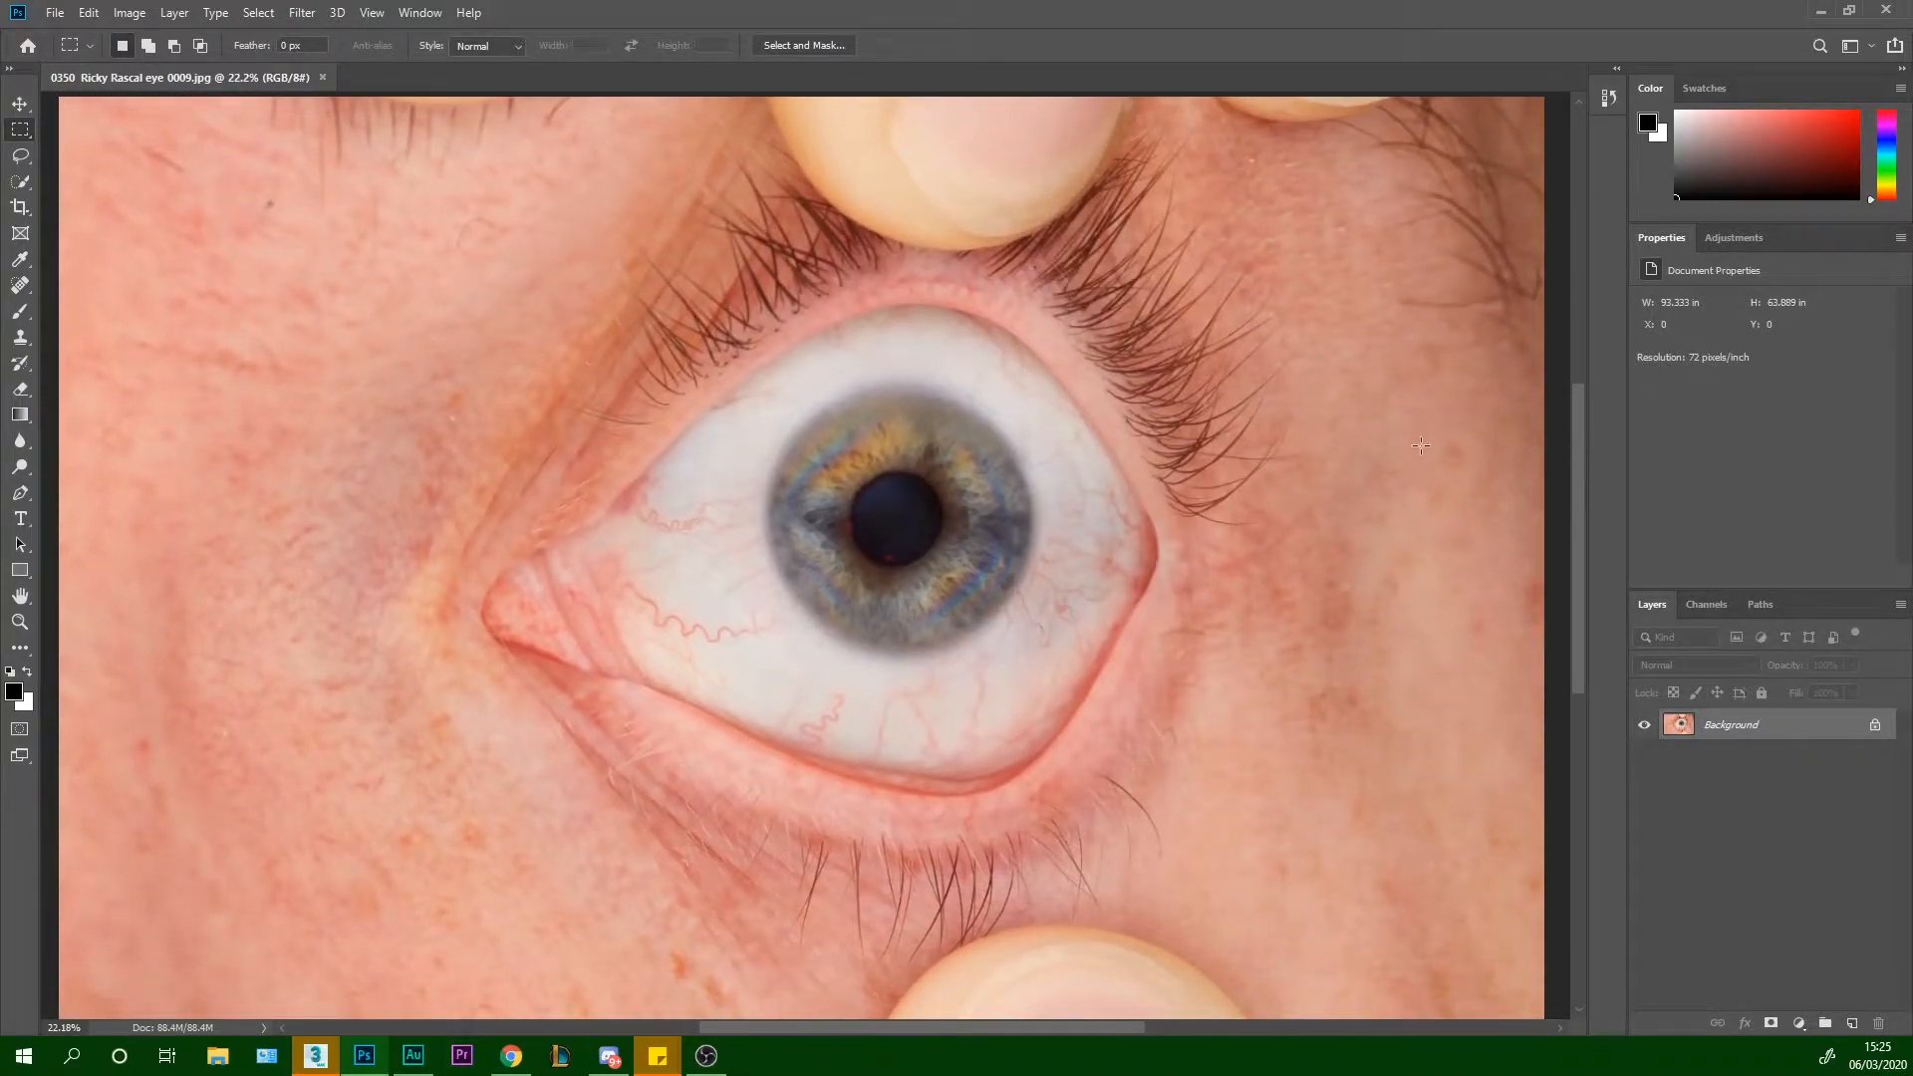
pyautogui.hotkey('ctrl', '+')
pyautogui.hotkey('ctrl', '+')
pyautogui.hotkey('ctrl', '+')
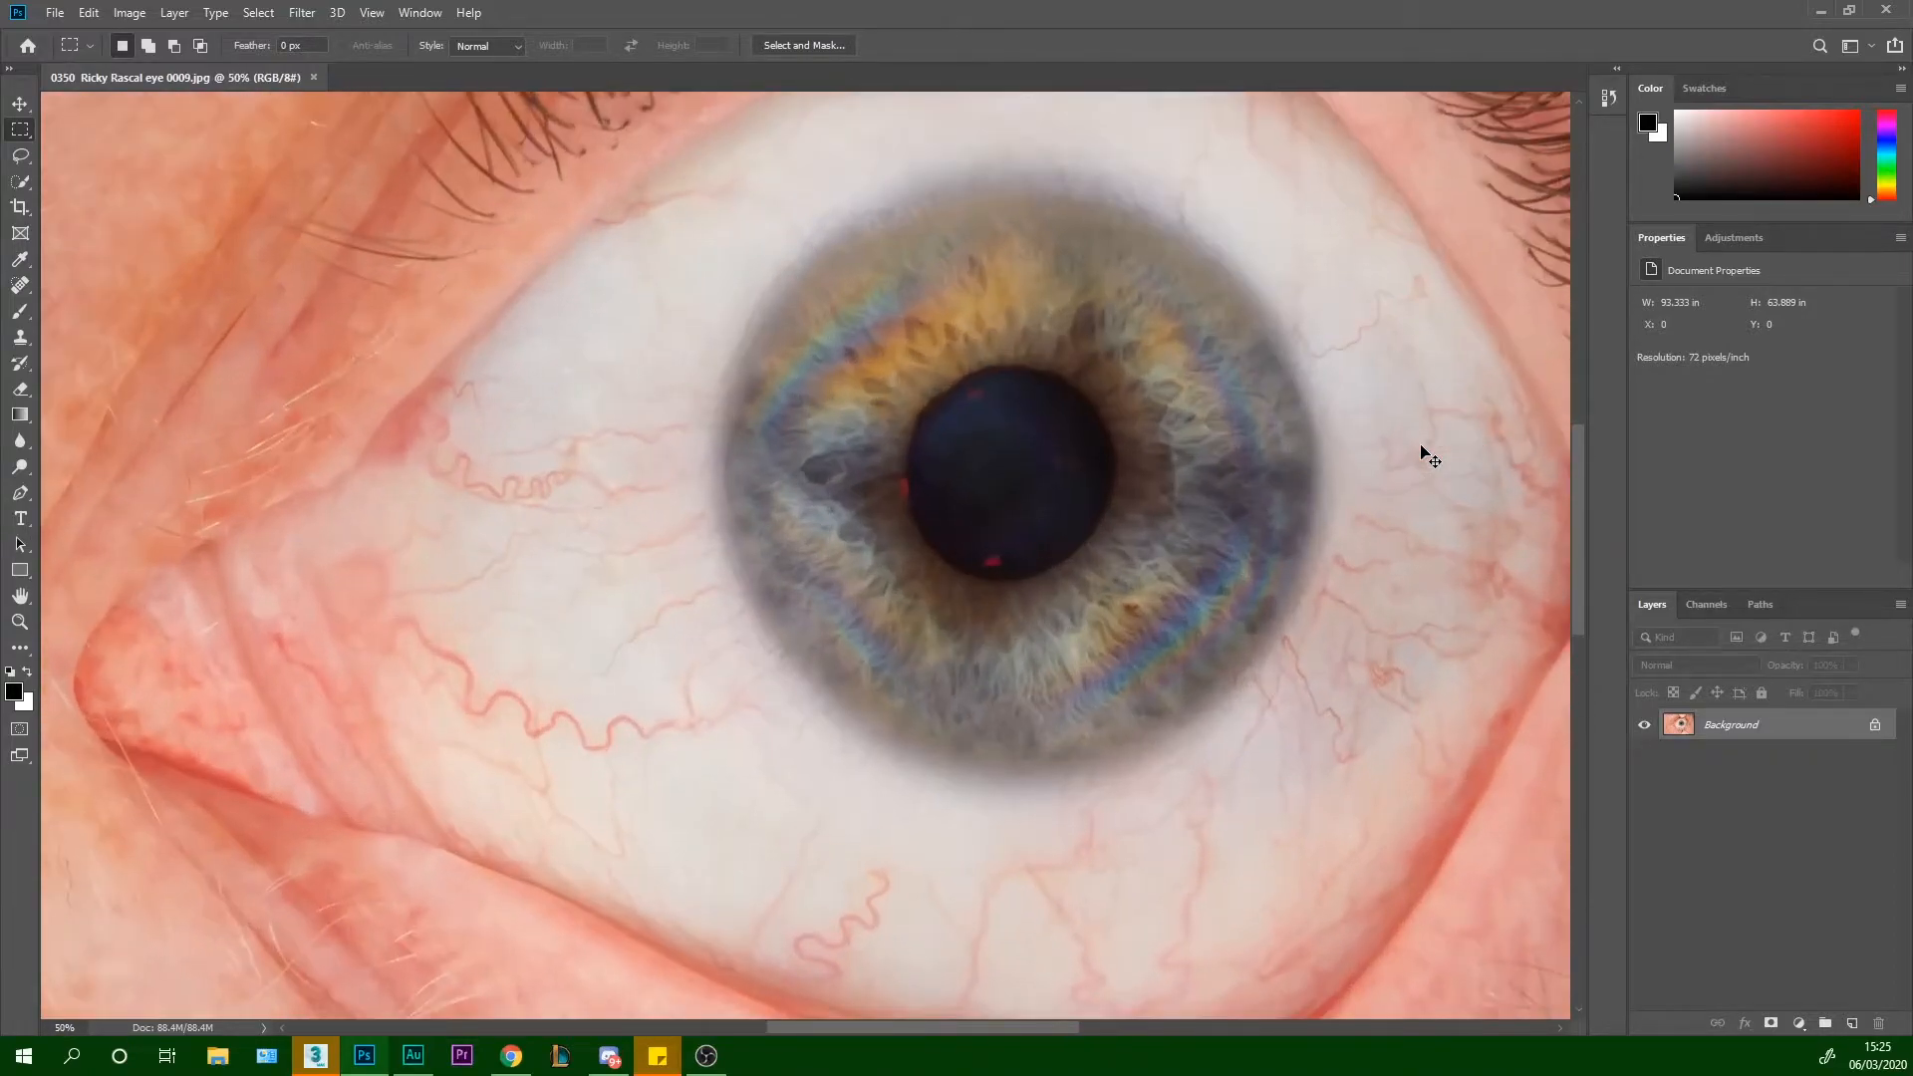
pyautogui.hotkey('ctrl', '+')
pyautogui.hotkey('ctrl', '+')
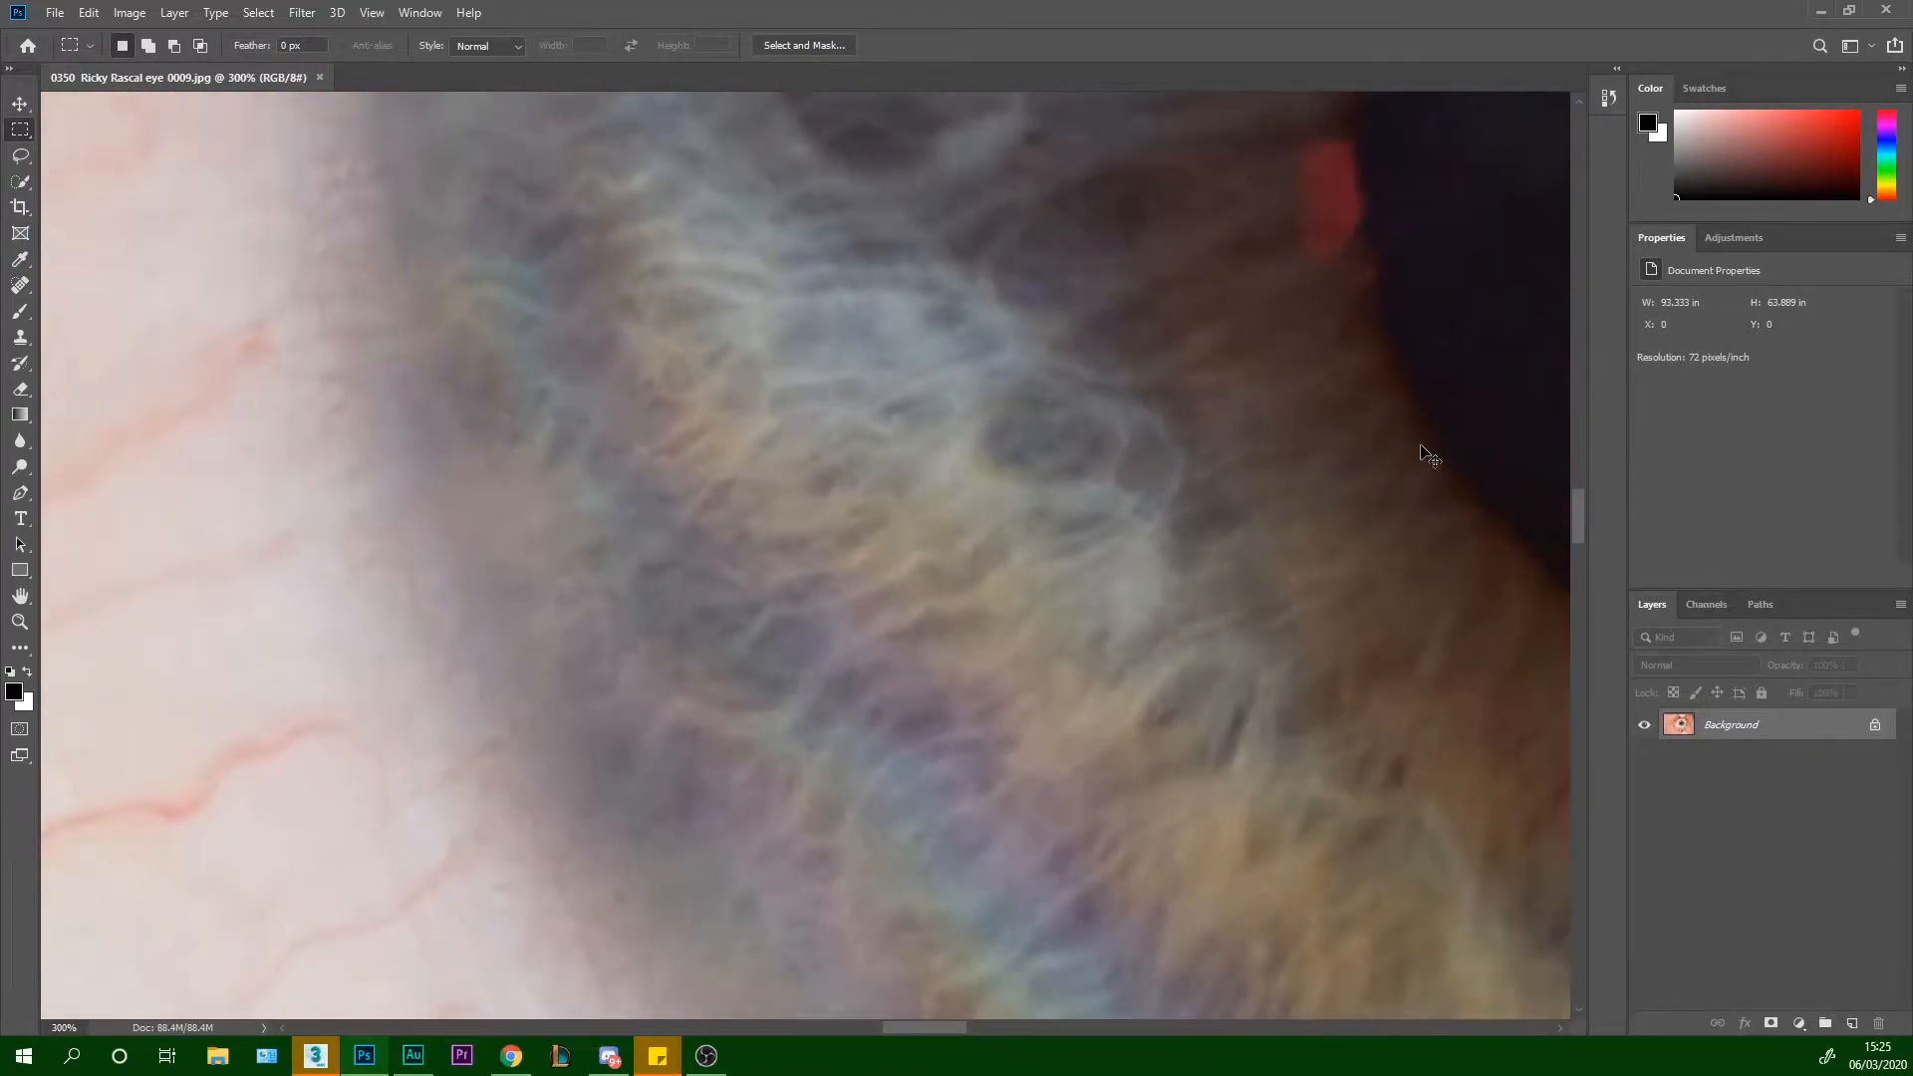
pyautogui.hotkey('ctrl', '-')
pyautogui.hotkey('ctrl', '-')
pyautogui.hotkey('ctrl', '-')
pyautogui.hotkey('ctrl', '+')
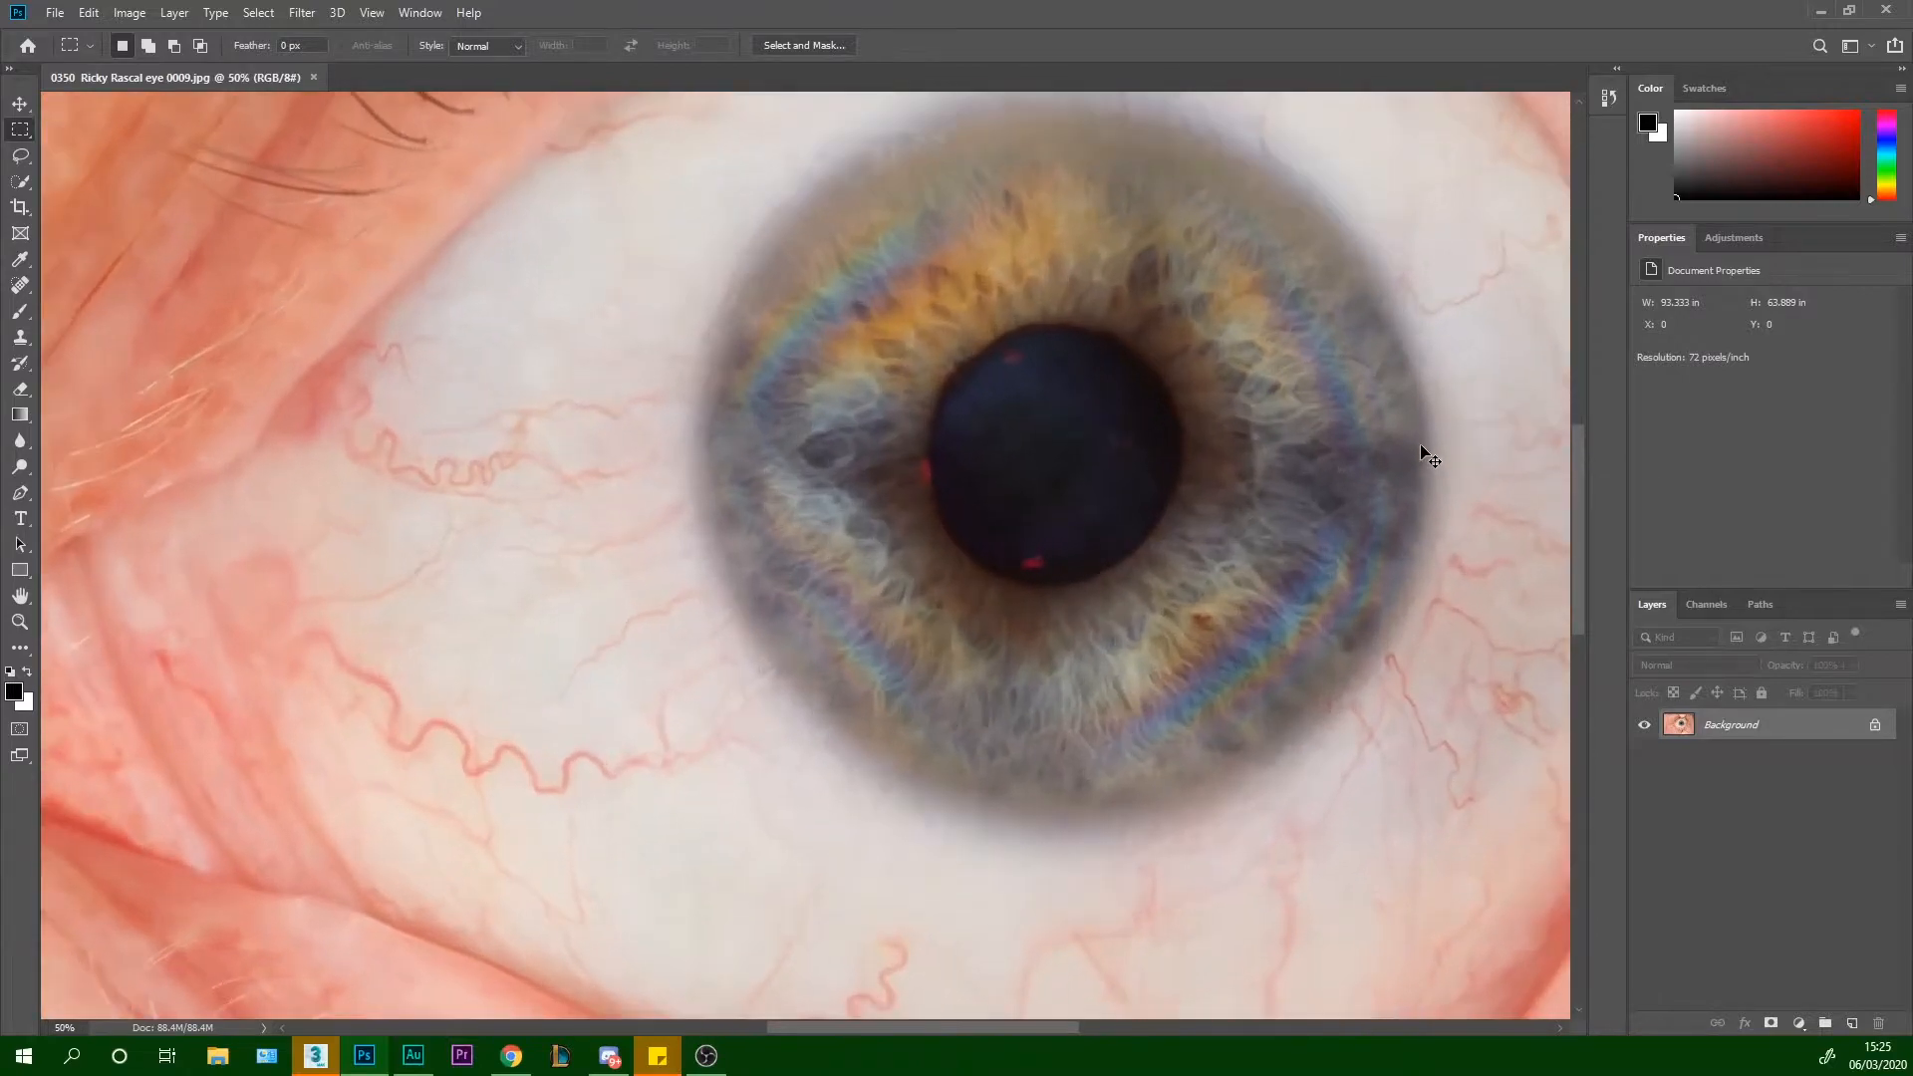
pyautogui.hotkey('ctrl', '+')
pyautogui.hotkey('ctrl', '-')
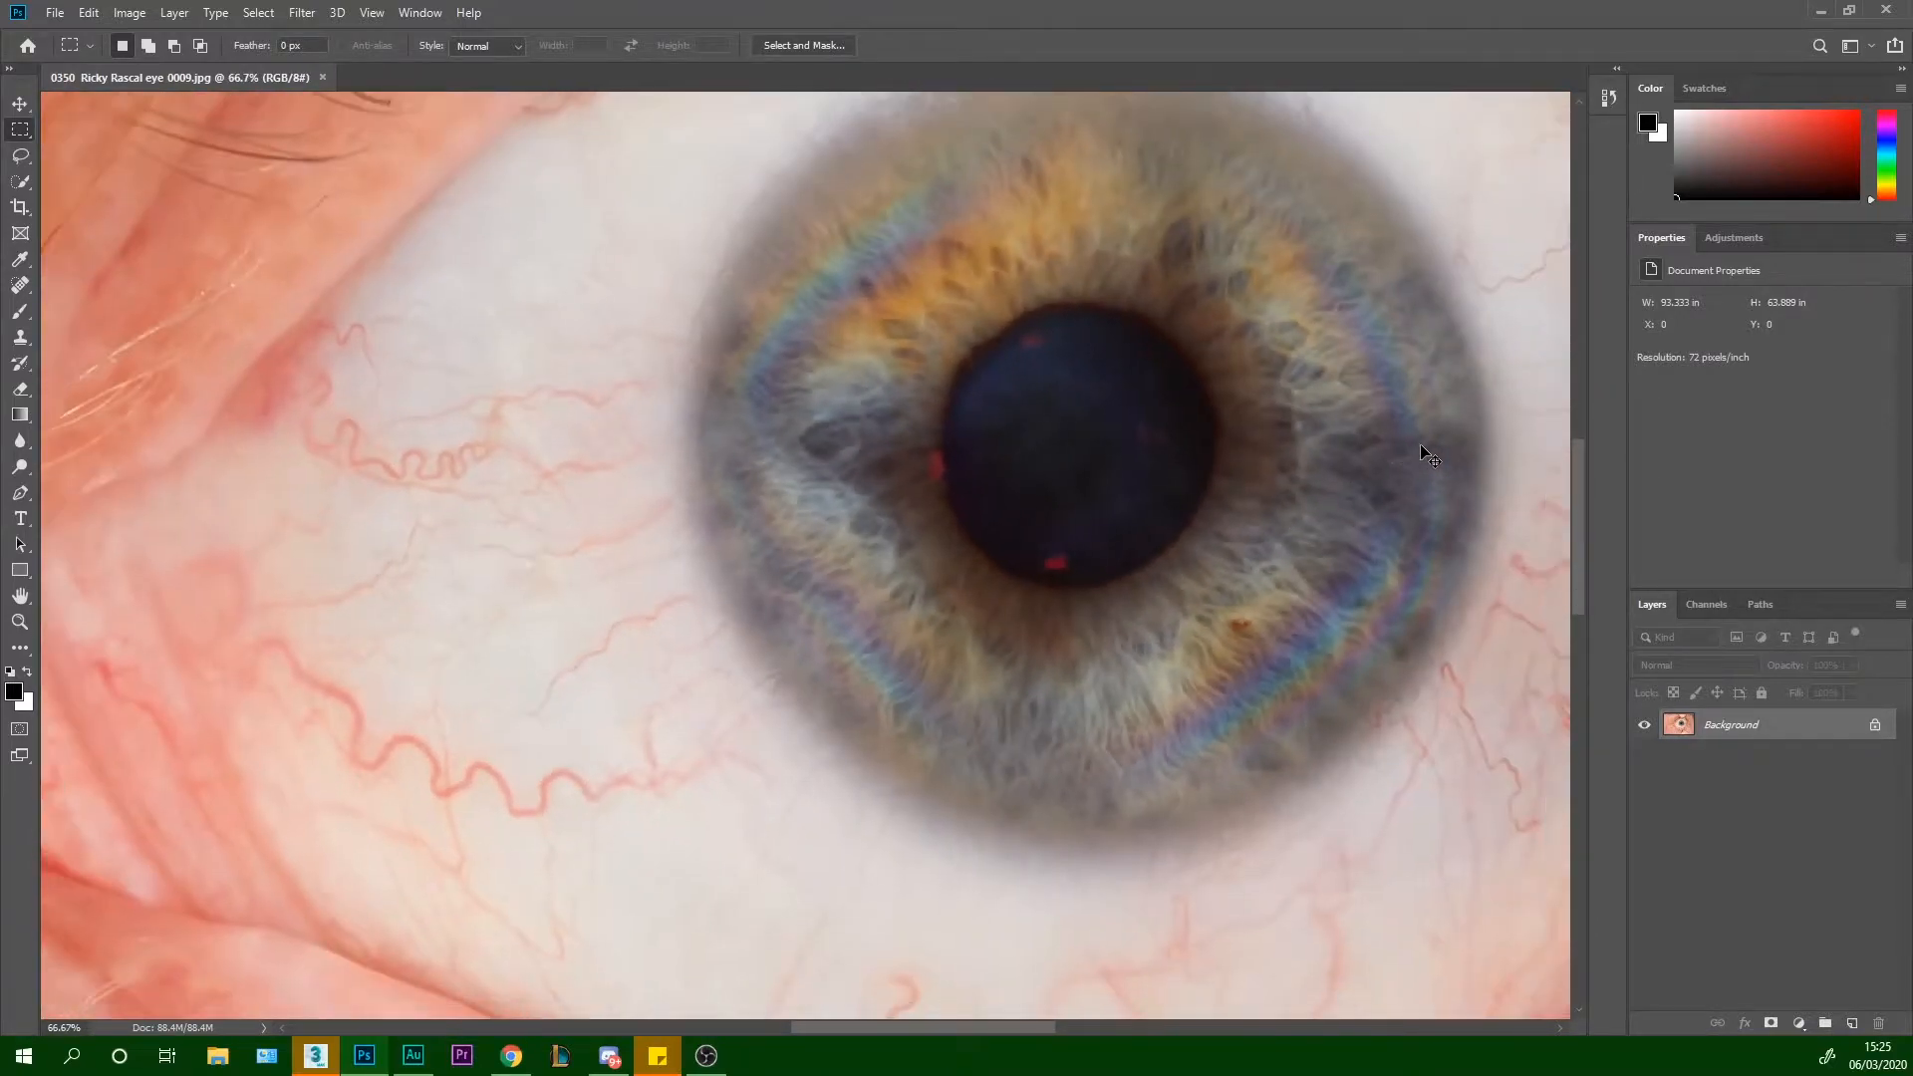
pyautogui.hotkey('ctrl', '-')
pyautogui.hotkey('ctrl', '-')
pyautogui.hotkey('ctrl', '-')
pyautogui.hotkey('ctrl', '-')
pyautogui.hotkey('ctrl', '-')
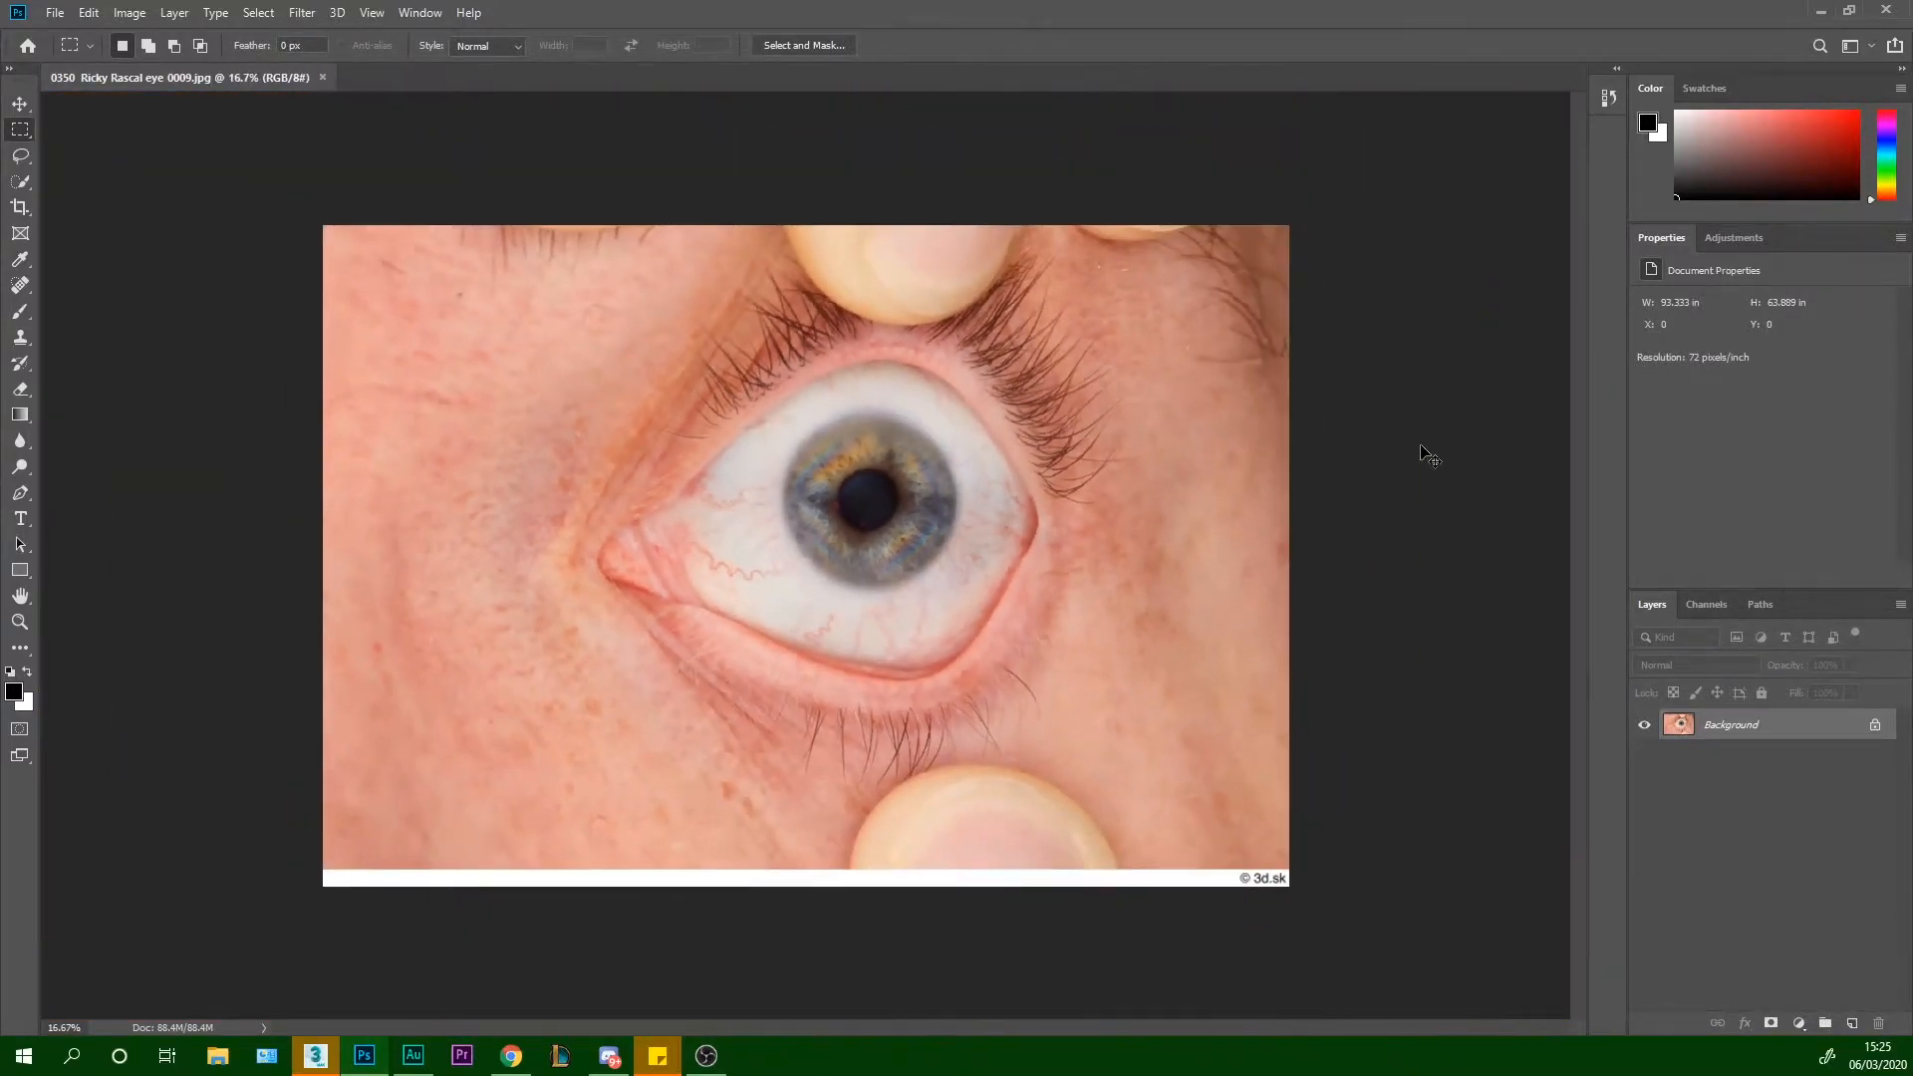
pyautogui.hotkey('ctrl', '+')
pyautogui.hotkey('ctrl', '+')
pyautogui.hotkey('ctrl', '+')
pyautogui.hotkey('ctrl', '+')
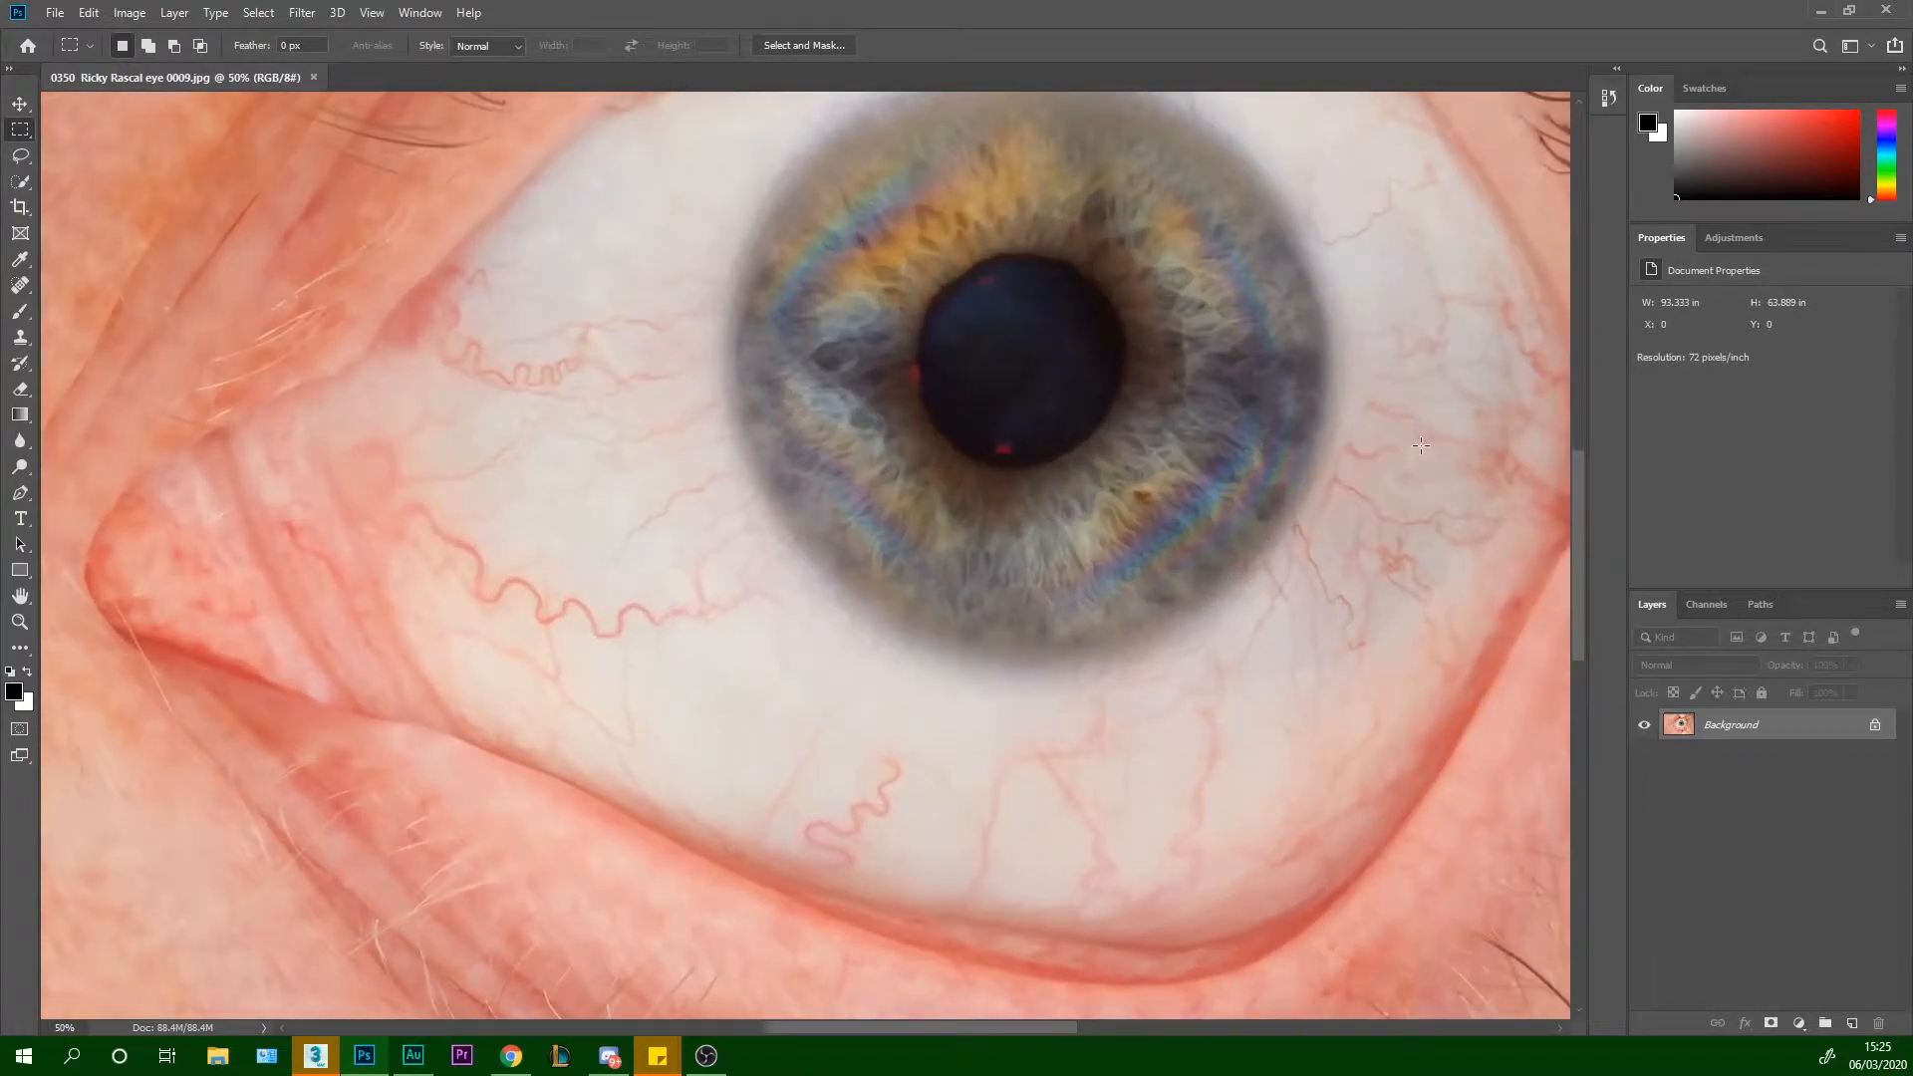
pyautogui.moveTo(1007, 1025); pyautogui.dragTo(1043, 1022)
pyautogui.moveTo(1576, 516); pyautogui.dragTo(1578, 469)
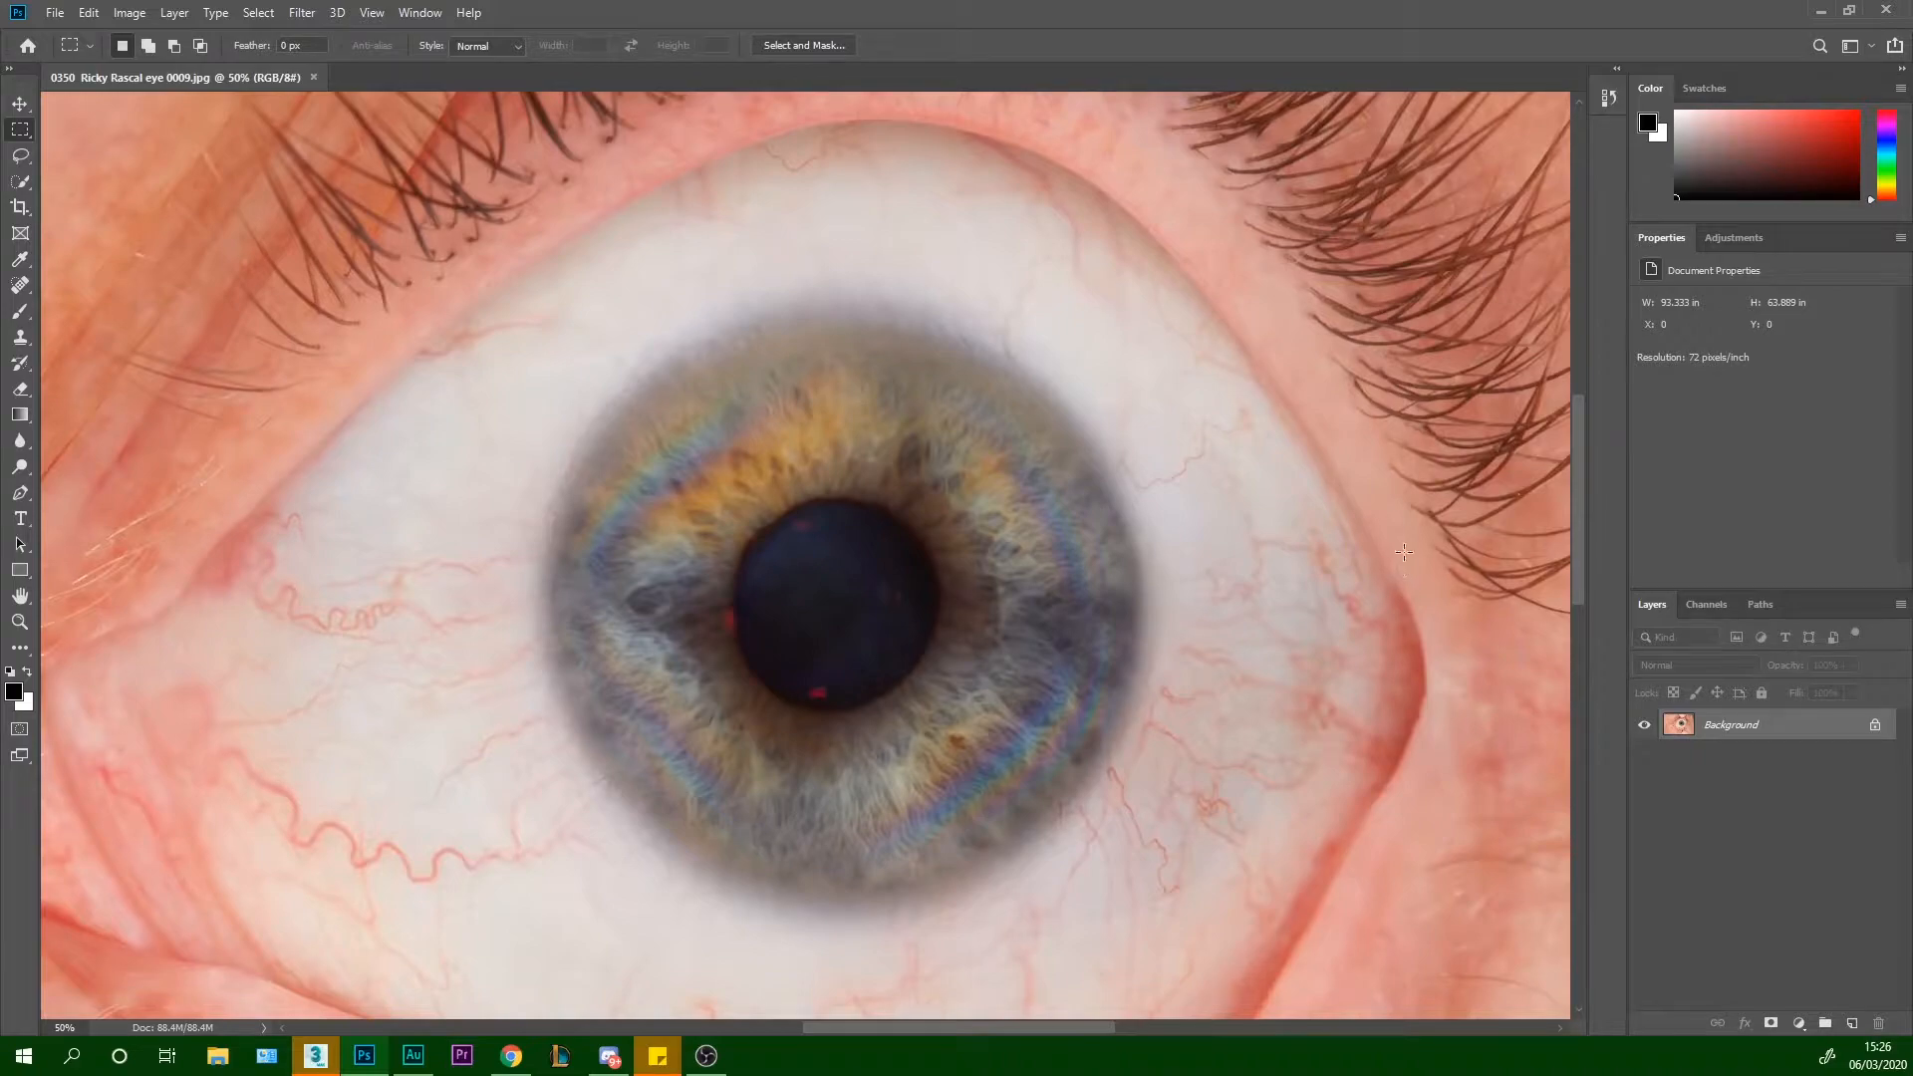
pyautogui.hotkey('ctrl', '+')
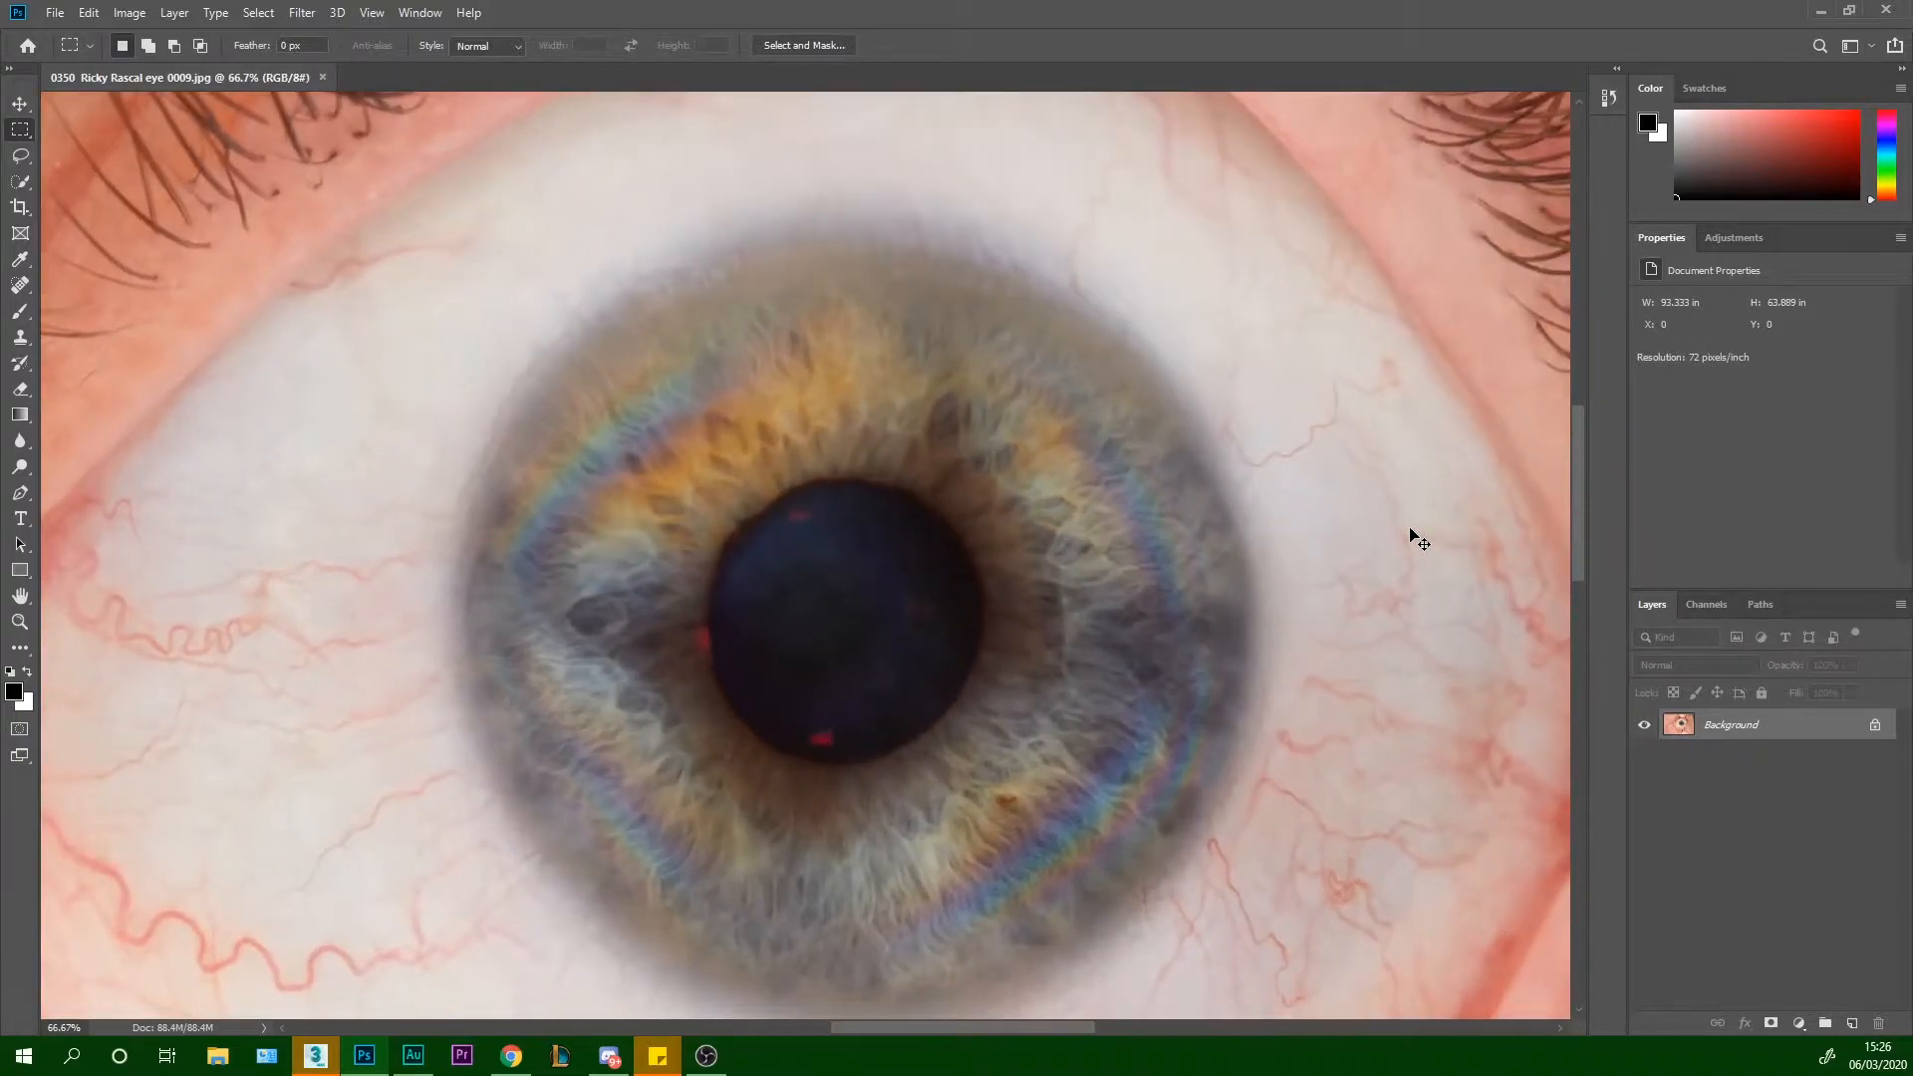
pyautogui.hotkey('ctrl', '-')
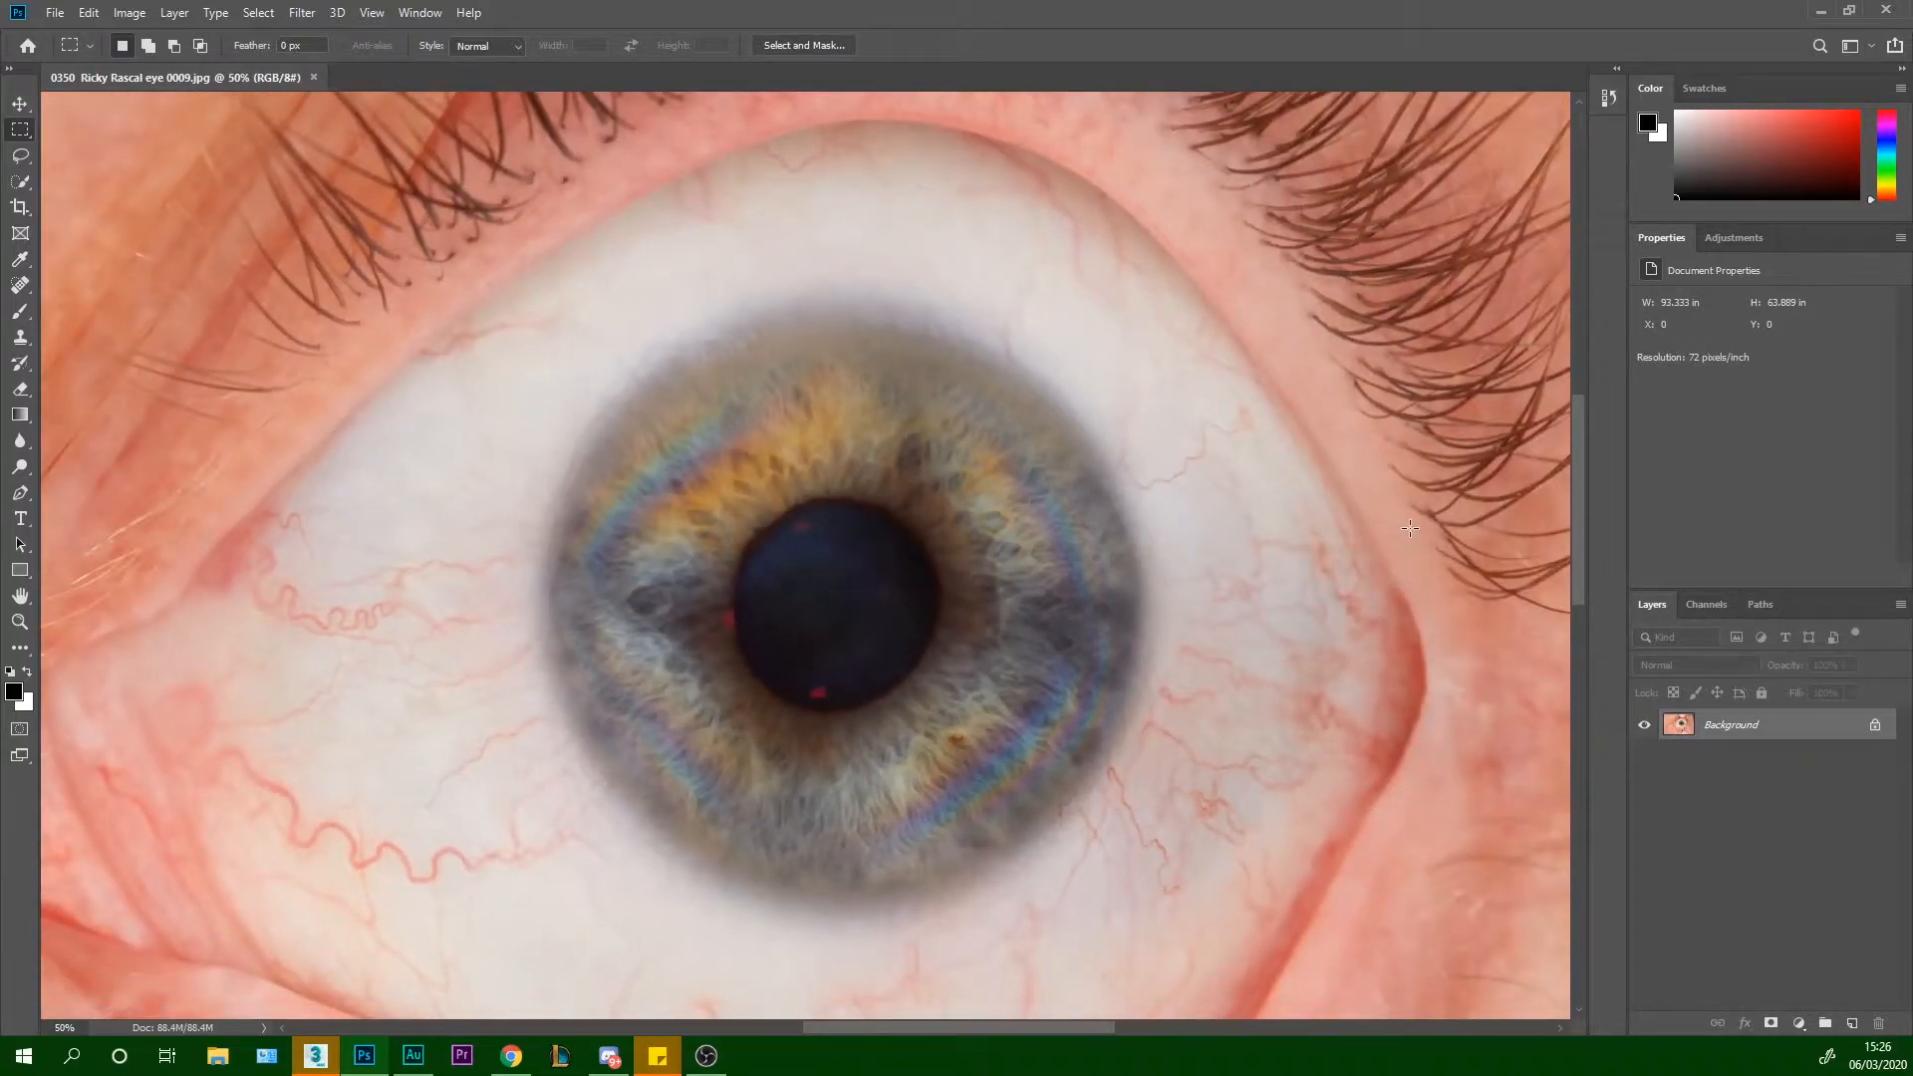
# Add a new layer above the eye photo, set its blend mode to Color, and activate the Brush tool
pyautogui.hotkey('ctrl', 'shift', 'n')
pyautogui.press('Return')
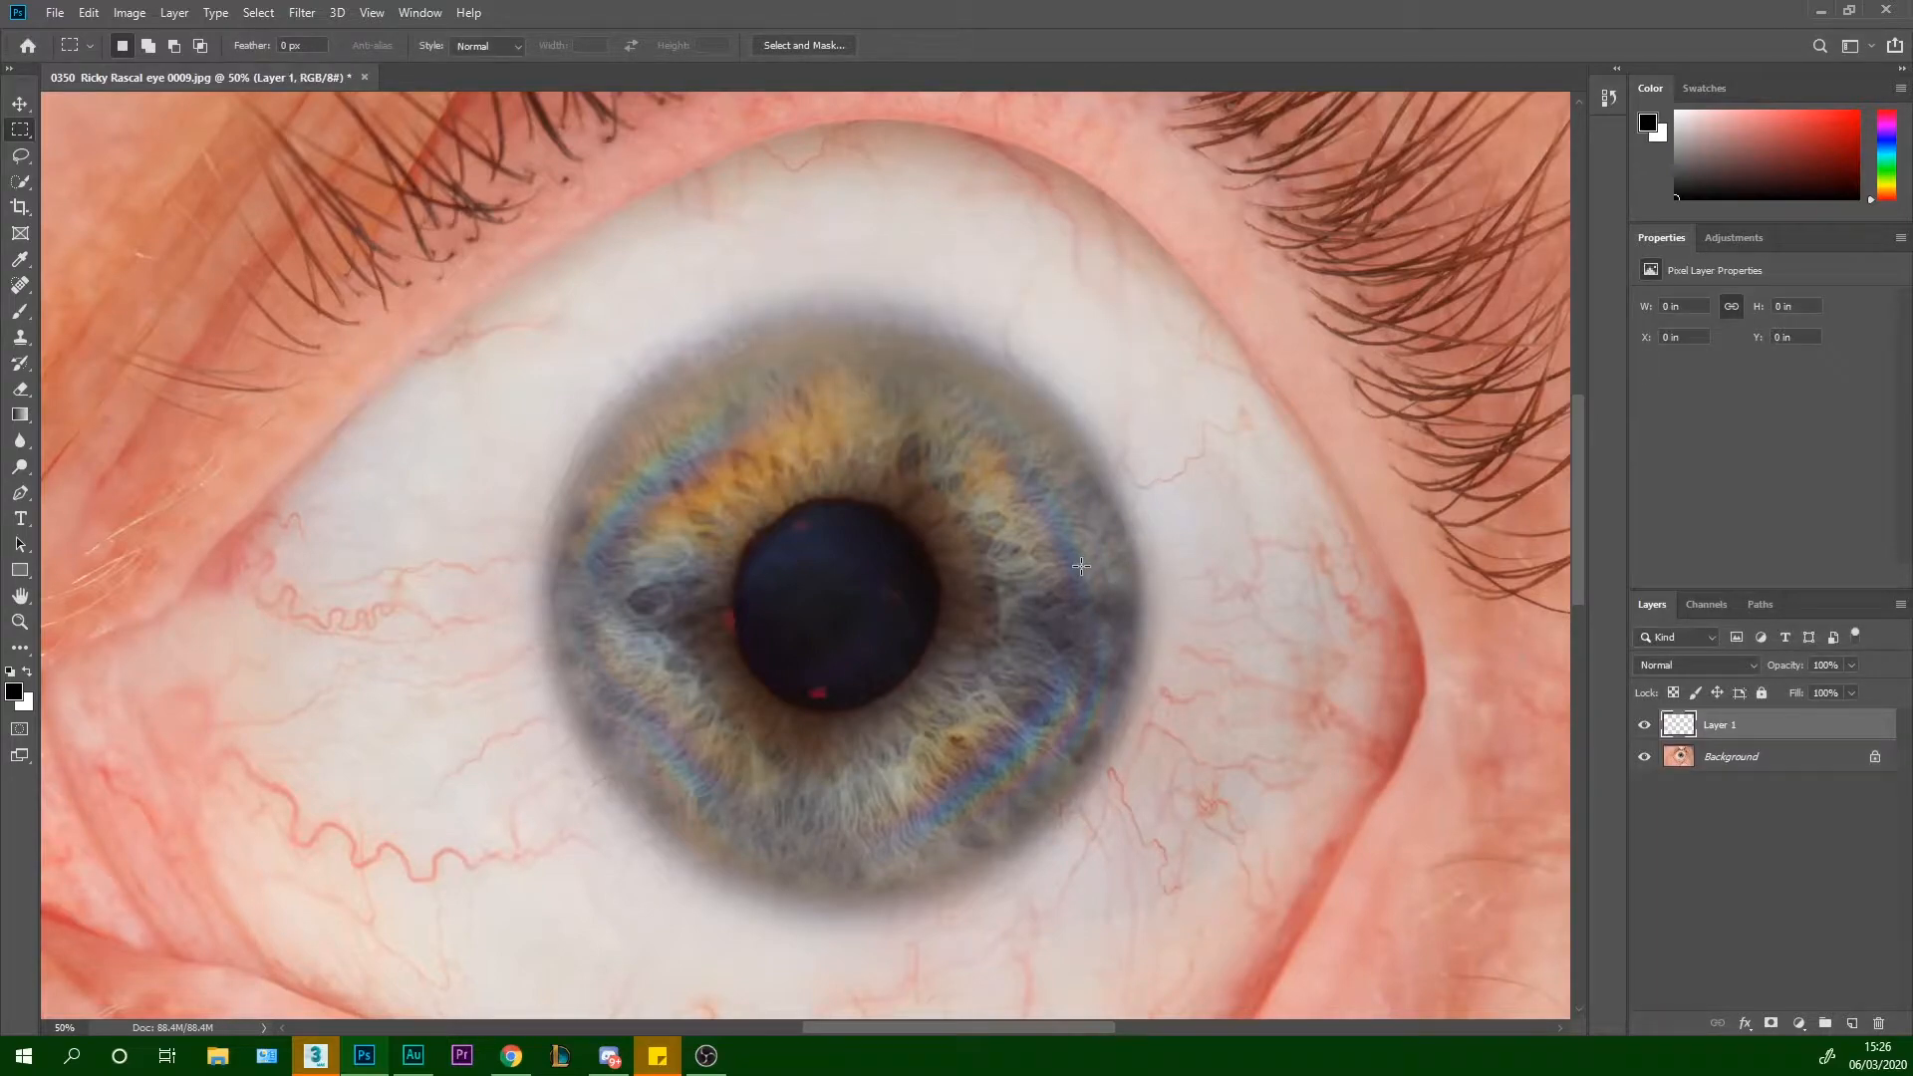
pyautogui.click(22, 314)
pyautogui.click(1694, 664)
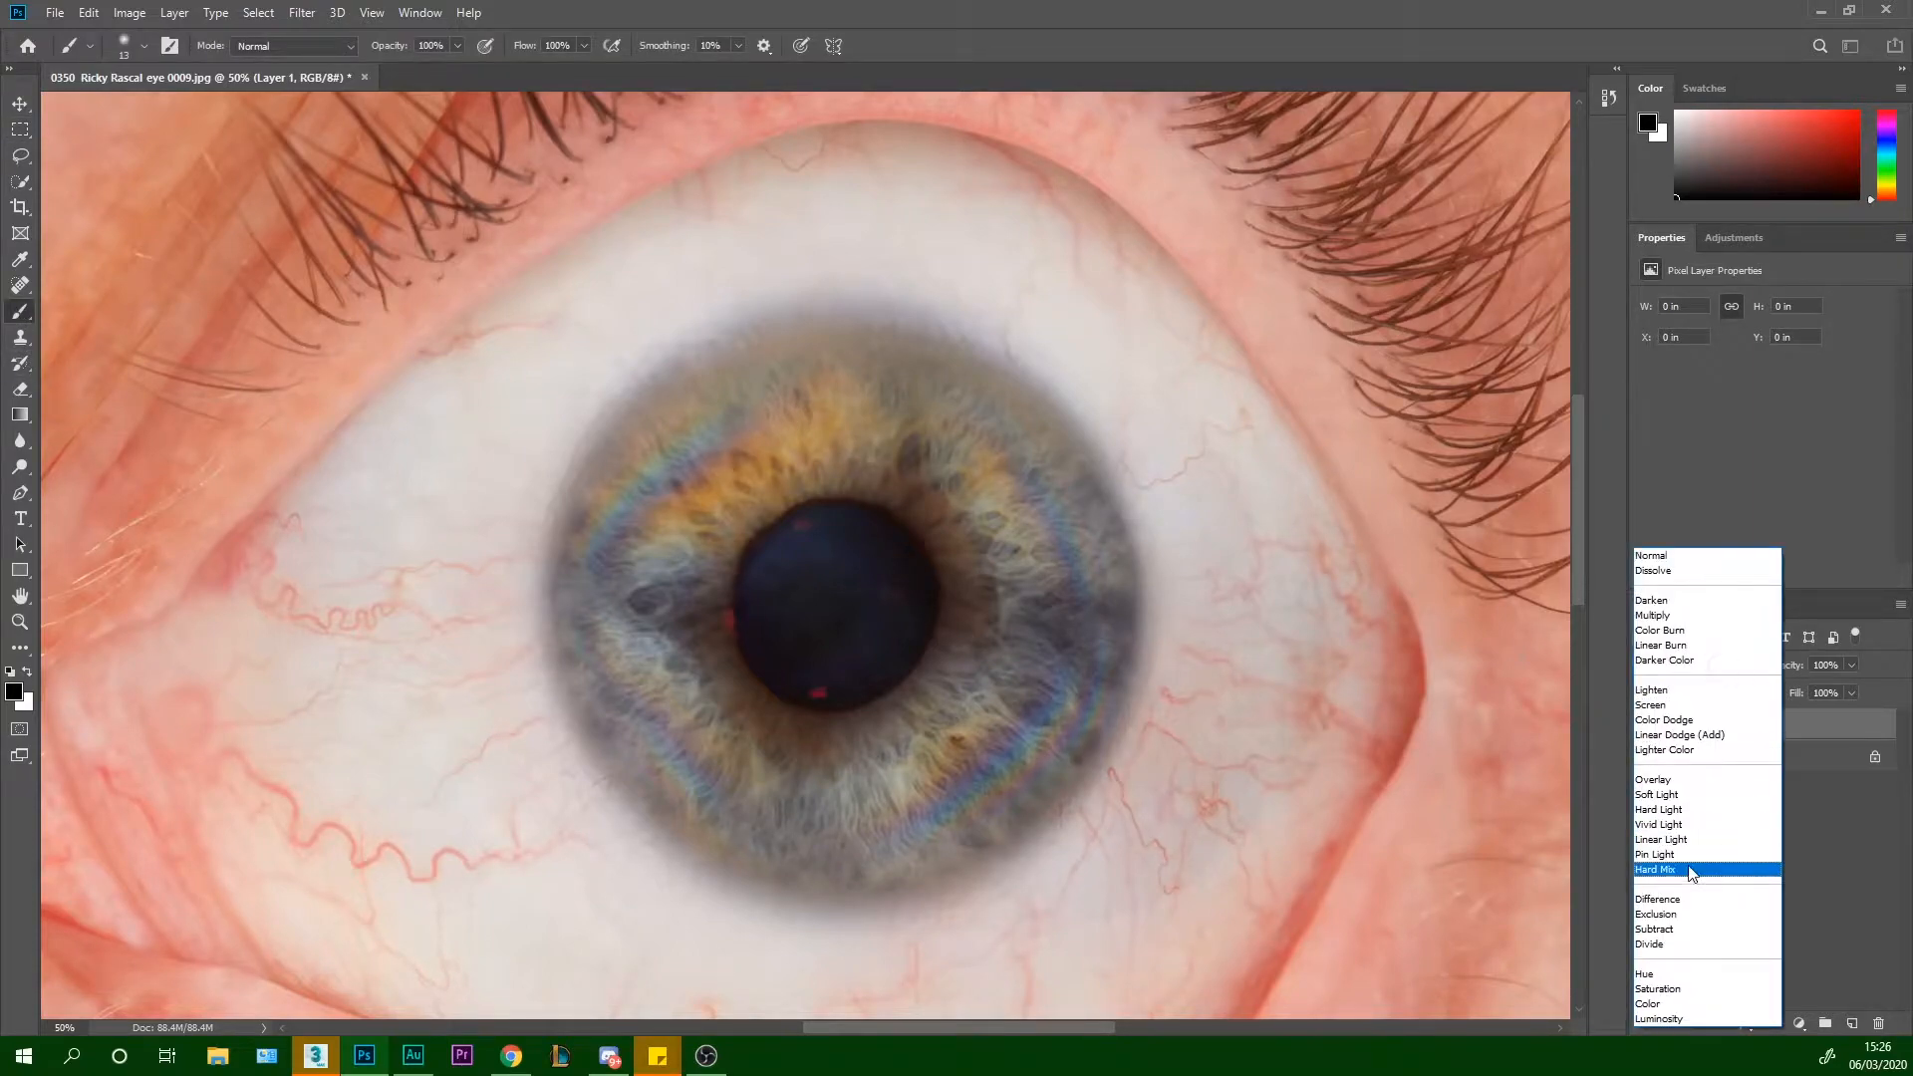
pyautogui.click(1677, 1003)
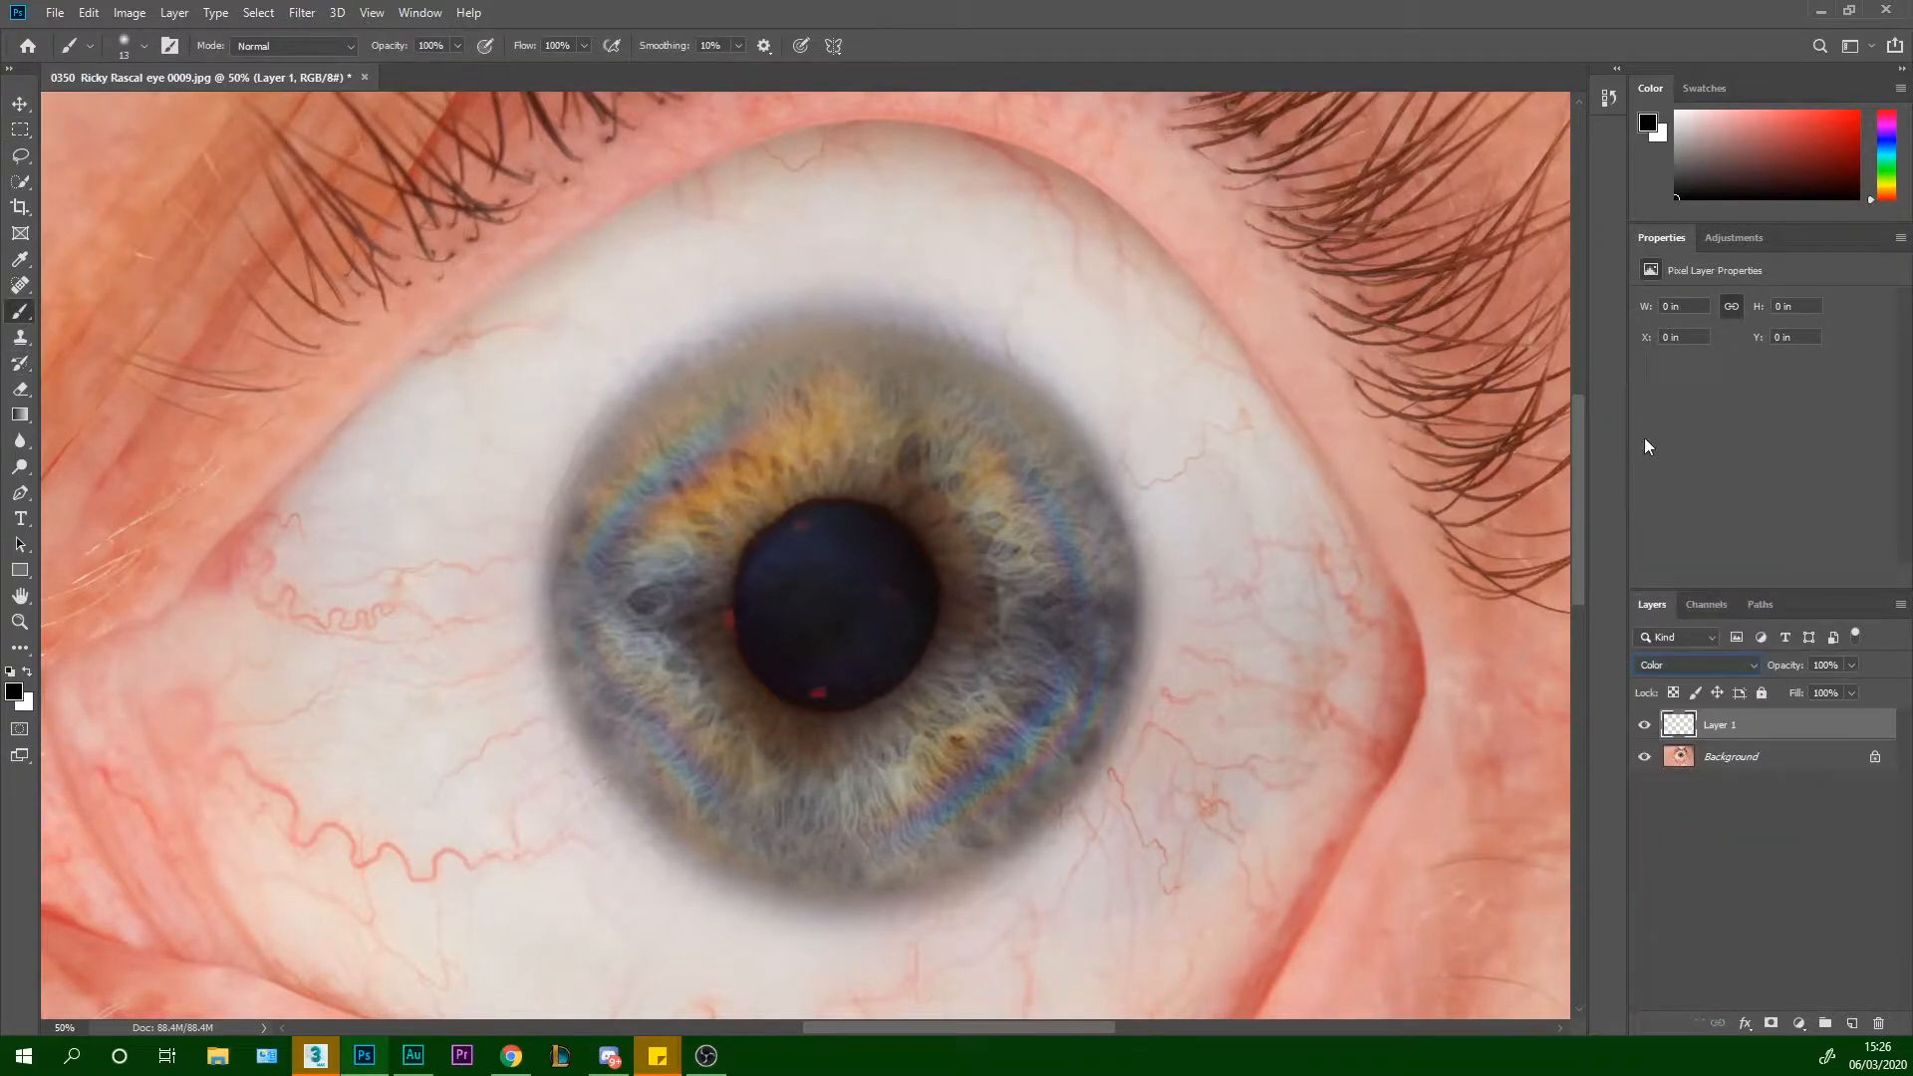
# Choose a brush preset for painting from the General Brushes group
pyautogui.click(409, 12)
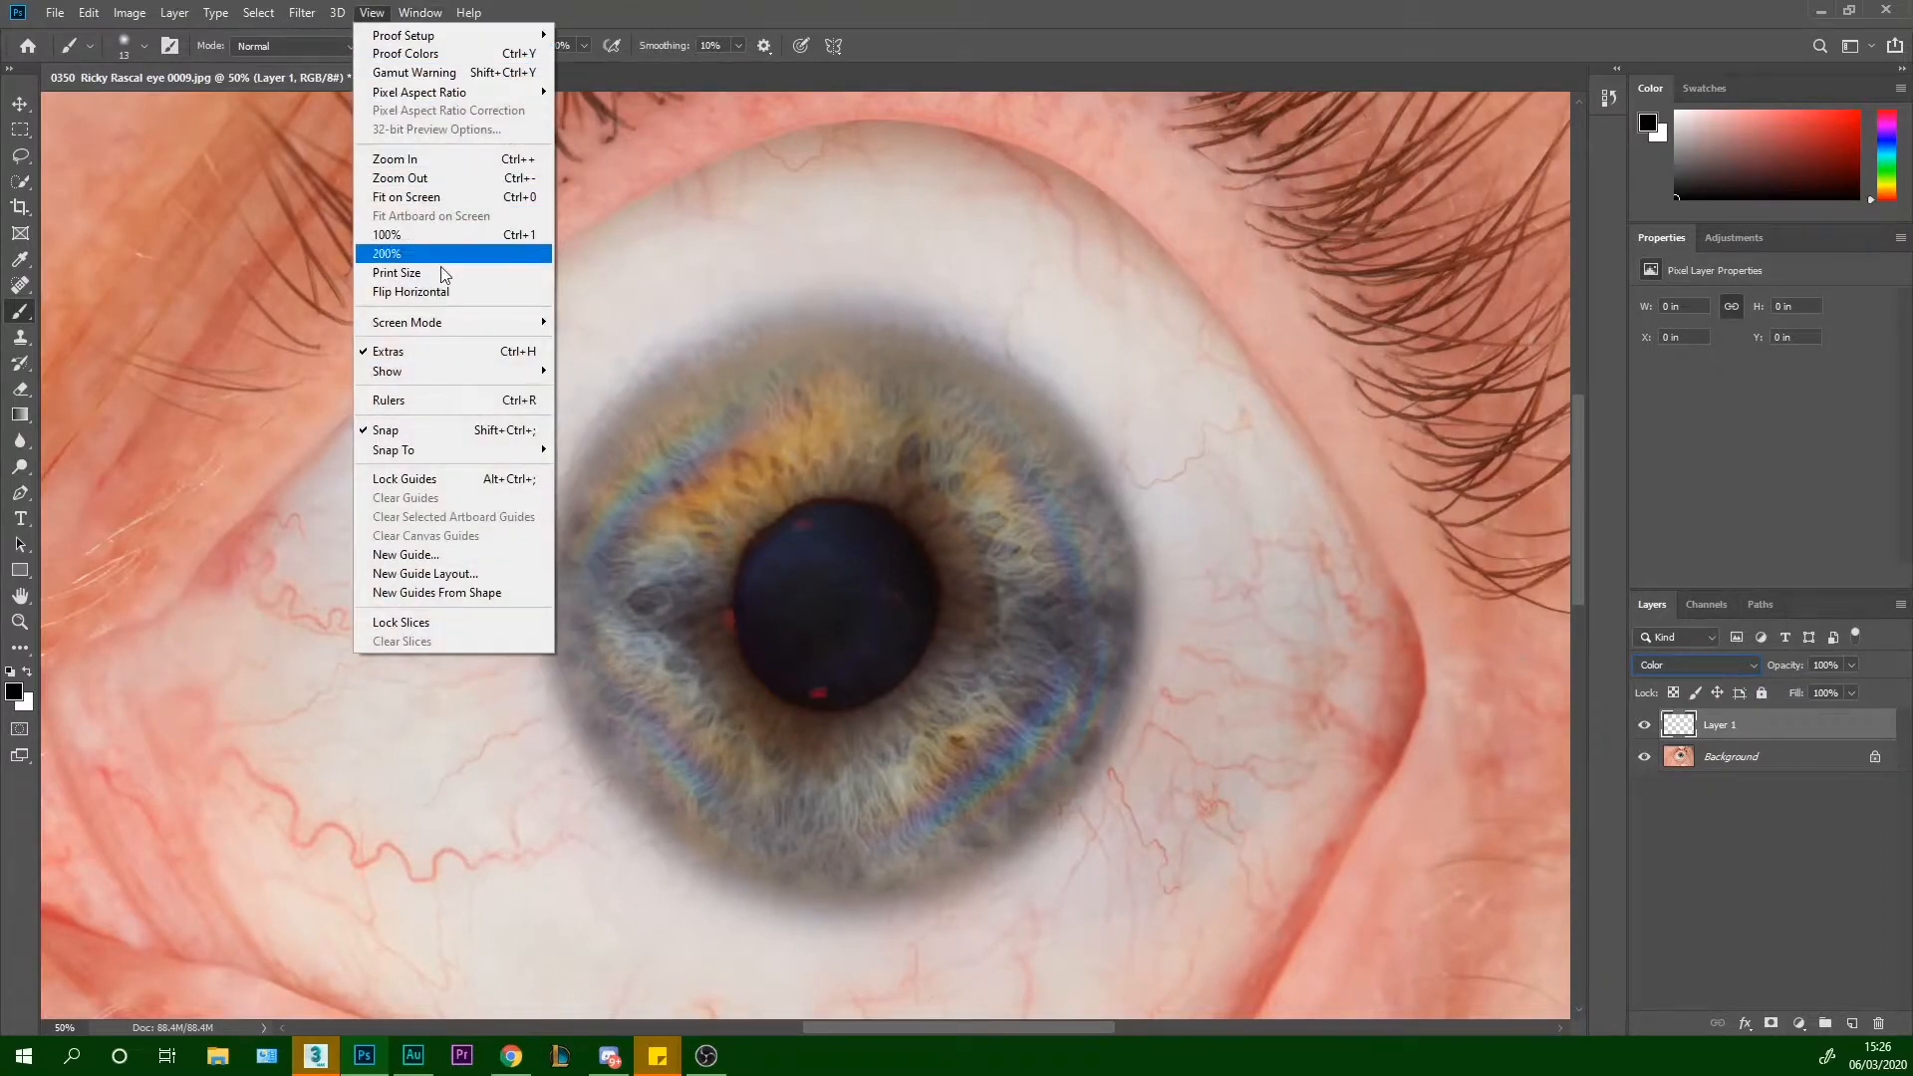
pyautogui.moveTo(420, 12)
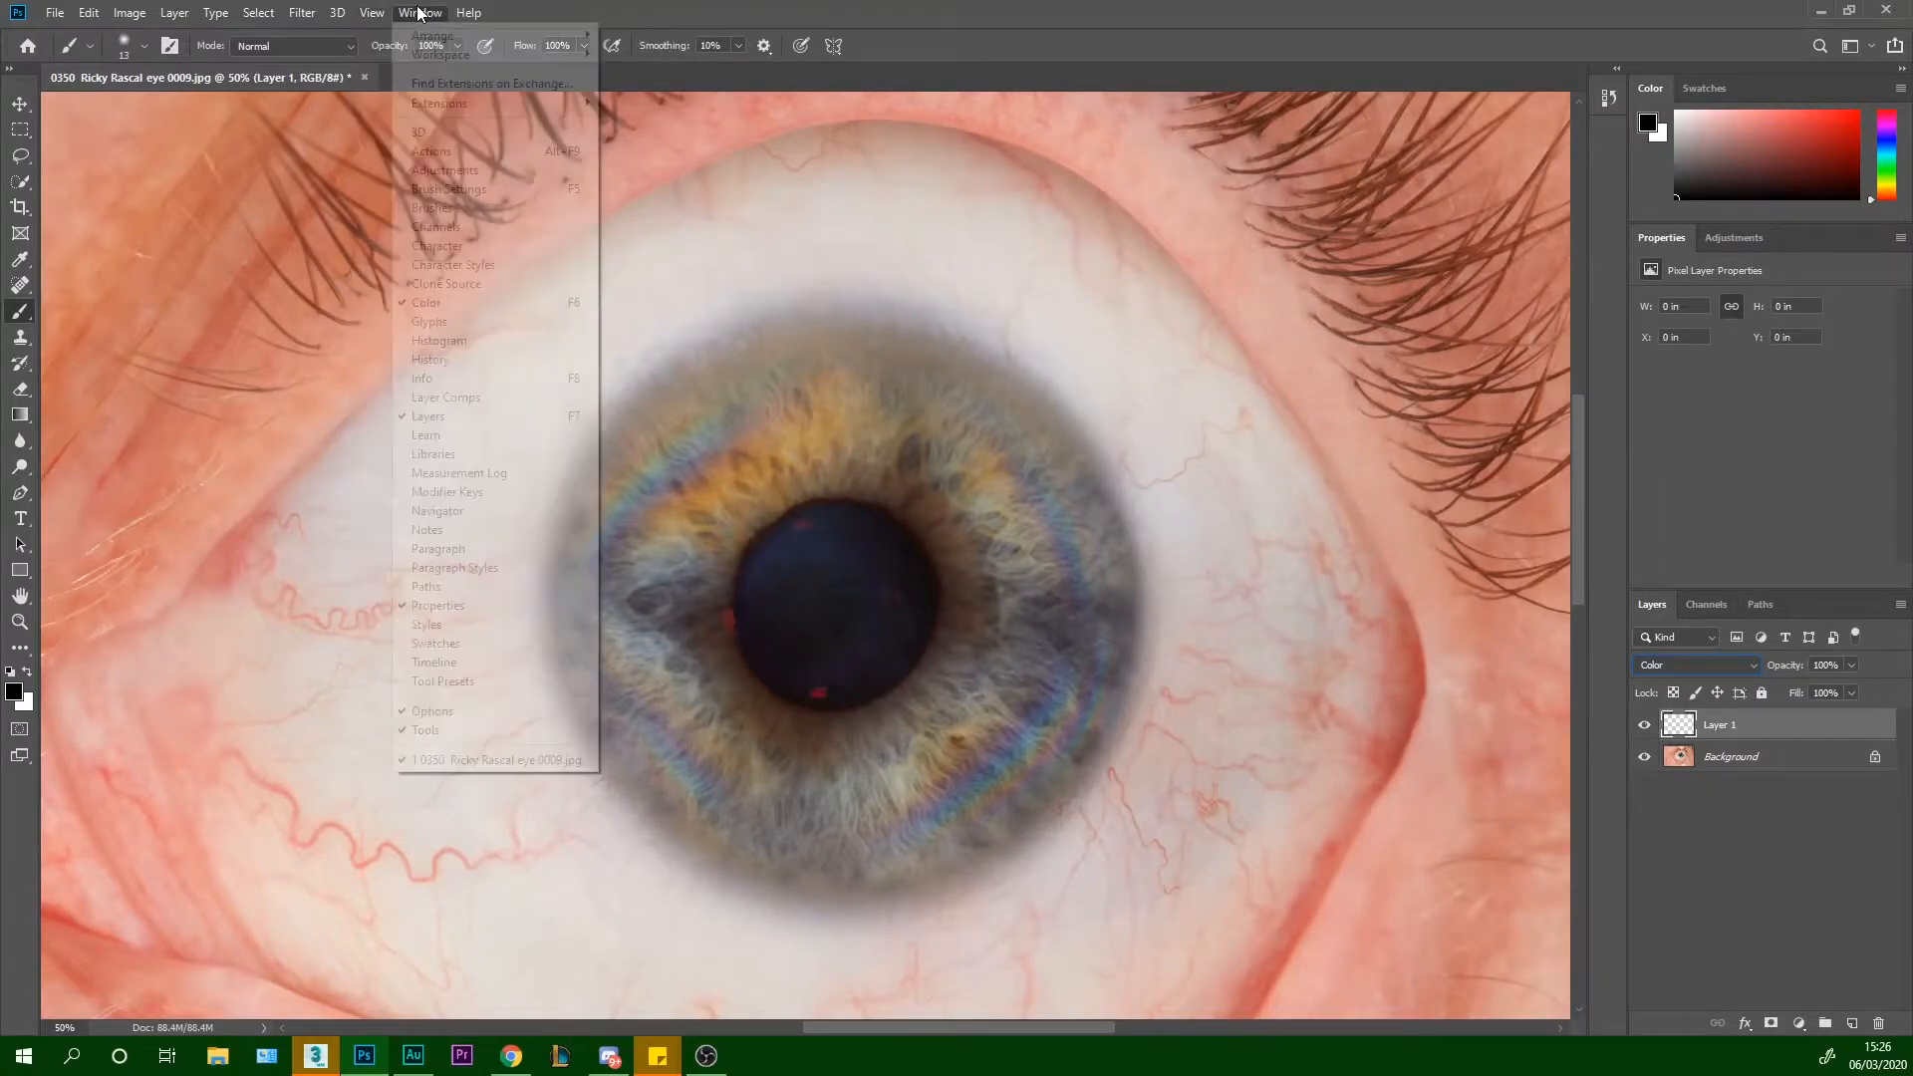
pyautogui.click(477, 209)
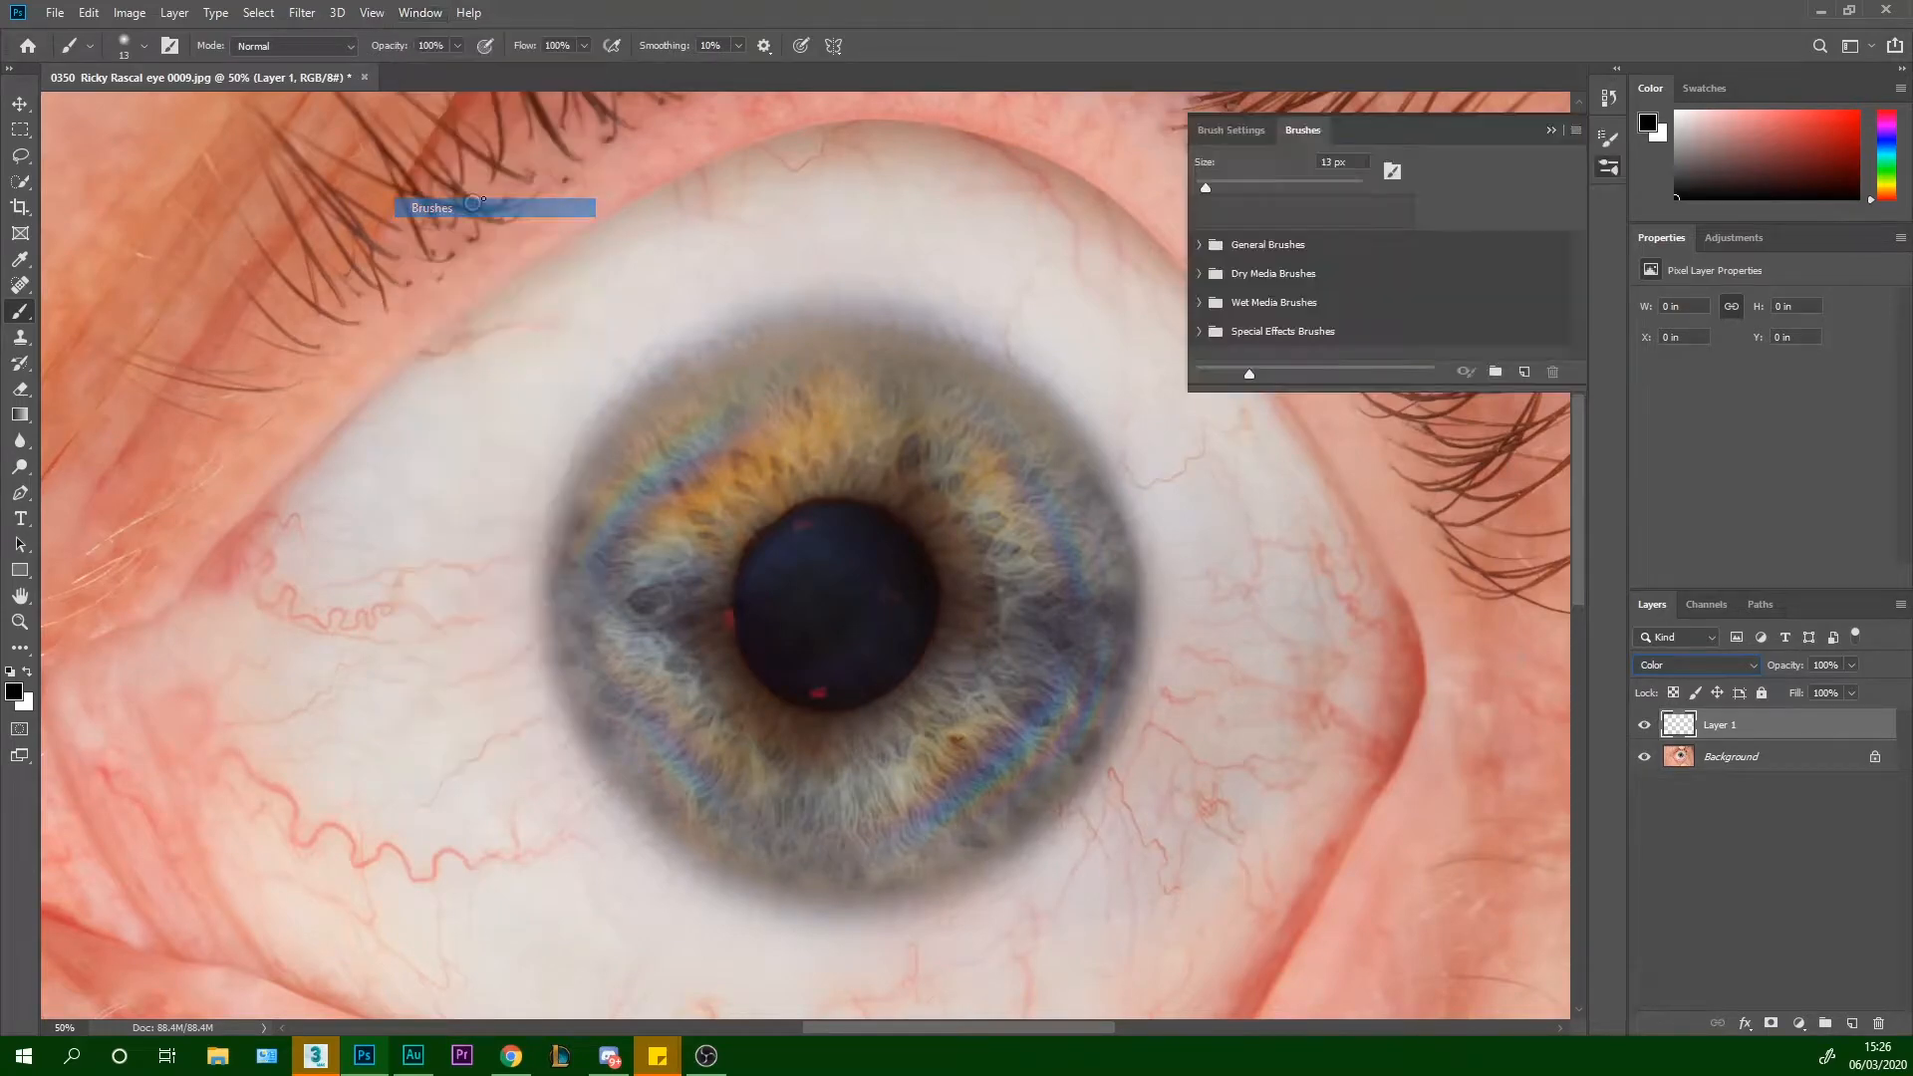
pyautogui.click(1216, 249)
pyautogui.moveTo(1584, 261); pyautogui.dragTo(1578, 287)
pyautogui.click(1313, 331)
pyautogui.click(1604, 171)
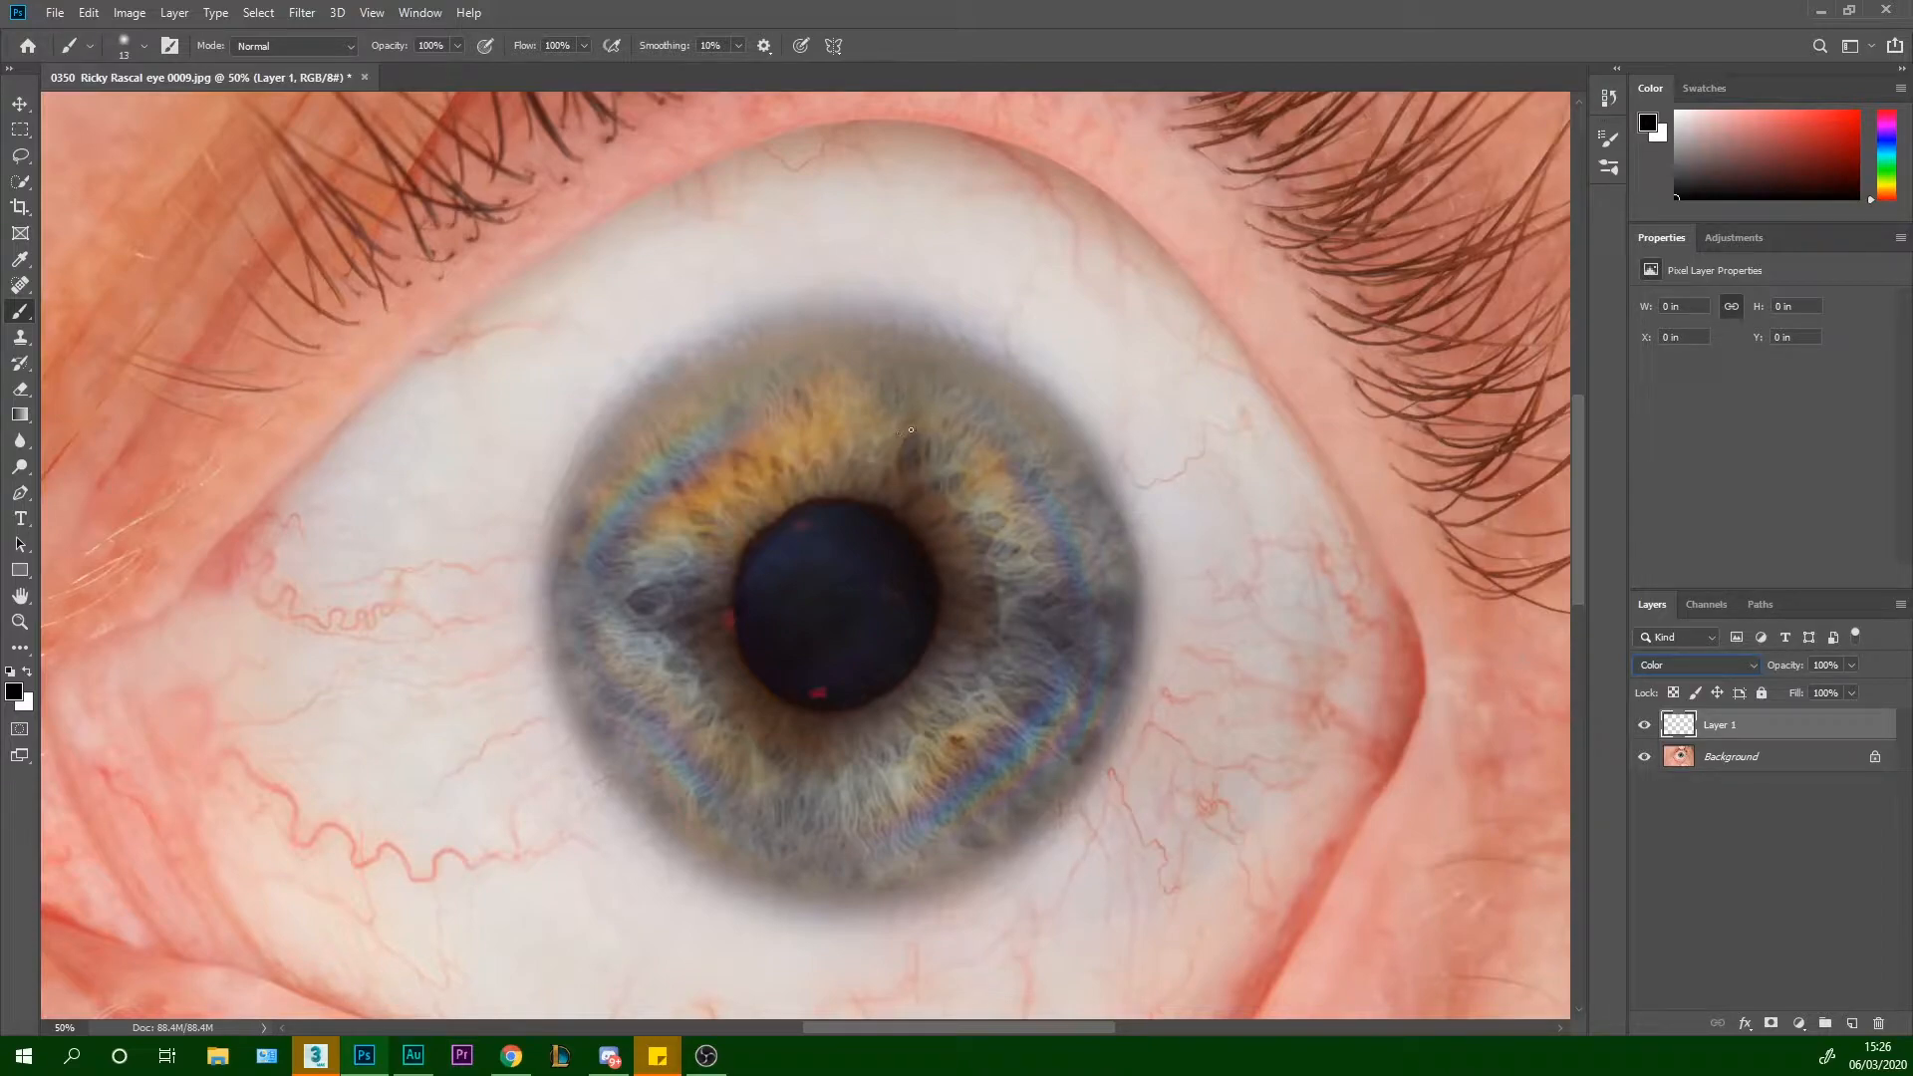
# Sample a blue-grey from the iris and paint over its rainbow reflections with an enlarged soft brush, comparing the result with the original
pyautogui.press(']')
pyautogui.keyDown('alt'); pyautogui.click(662, 564); pyautogui.keyUp('alt')
pyautogui.moveTo(638, 495)
pyautogui.mouseDown()
pyautogui.moveTo(606, 583)
pyautogui.moveTo(719, 388)
pyautogui.moveTo(736, 439)
pyautogui.moveTo(642, 496)
pyautogui.moveTo(734, 404)
pyautogui.moveTo(659, 458)
pyautogui.moveTo(696, 418)
pyautogui.moveTo(629, 543)
pyautogui.moveTo(613, 493)
pyautogui.moveTo(650, 732)
pyautogui.moveTo(601, 639)
pyautogui.moveTo(689, 786)
pyautogui.moveTo(637, 704)
pyautogui.moveTo(704, 797)
pyautogui.moveTo(702, 765)
pyautogui.moveTo(836, 834)
pyautogui.moveTo(777, 823)
pyautogui.moveTo(962, 825)
pyautogui.moveTo(851, 842)
pyautogui.moveTo(1065, 752)
pyautogui.moveTo(1004, 738)
pyautogui.moveTo(1024, 683)
pyautogui.moveTo(962, 789)
pyautogui.moveTo(1082, 696)
pyautogui.moveTo(938, 795)
pyautogui.moveTo(1089, 666)
pyautogui.moveTo(972, 785)
pyautogui.moveTo(1089, 567)
pyautogui.moveTo(1064, 670)
pyautogui.moveTo(1037, 453)
pyautogui.moveTo(1077, 527)
pyautogui.moveTo(975, 410)
pyautogui.moveTo(1073, 531)
pyautogui.moveTo(905, 389)
pyautogui.moveTo(819, 374)
pyautogui.moveTo(894, 397)
pyautogui.moveTo(841, 383)
pyautogui.moveTo(959, 374)
pyautogui.moveTo(1016, 443)
pyautogui.moveTo(1101, 632)
pyautogui.moveTo(1077, 550)
pyautogui.moveTo(1089, 632)
pyautogui.moveTo(978, 825)
pyautogui.moveTo(1045, 768)
pyautogui.moveTo(891, 843)
pyautogui.moveTo(1011, 796)
pyautogui.moveTo(956, 812)
pyautogui.moveTo(1061, 735)
pyautogui.moveTo(1101, 636)
pyautogui.moveTo(1078, 500)
pyautogui.moveTo(978, 386)
pyautogui.moveTo(817, 381)
pyautogui.moveTo(930, 358)
pyautogui.moveTo(908, 419)
pyautogui.moveTo(991, 351)
pyautogui.mouseUp()
pyautogui.click(1646, 727)
pyautogui.click(1646, 730)
pyautogui.click(1645, 735)
pyautogui.click(1643, 737)
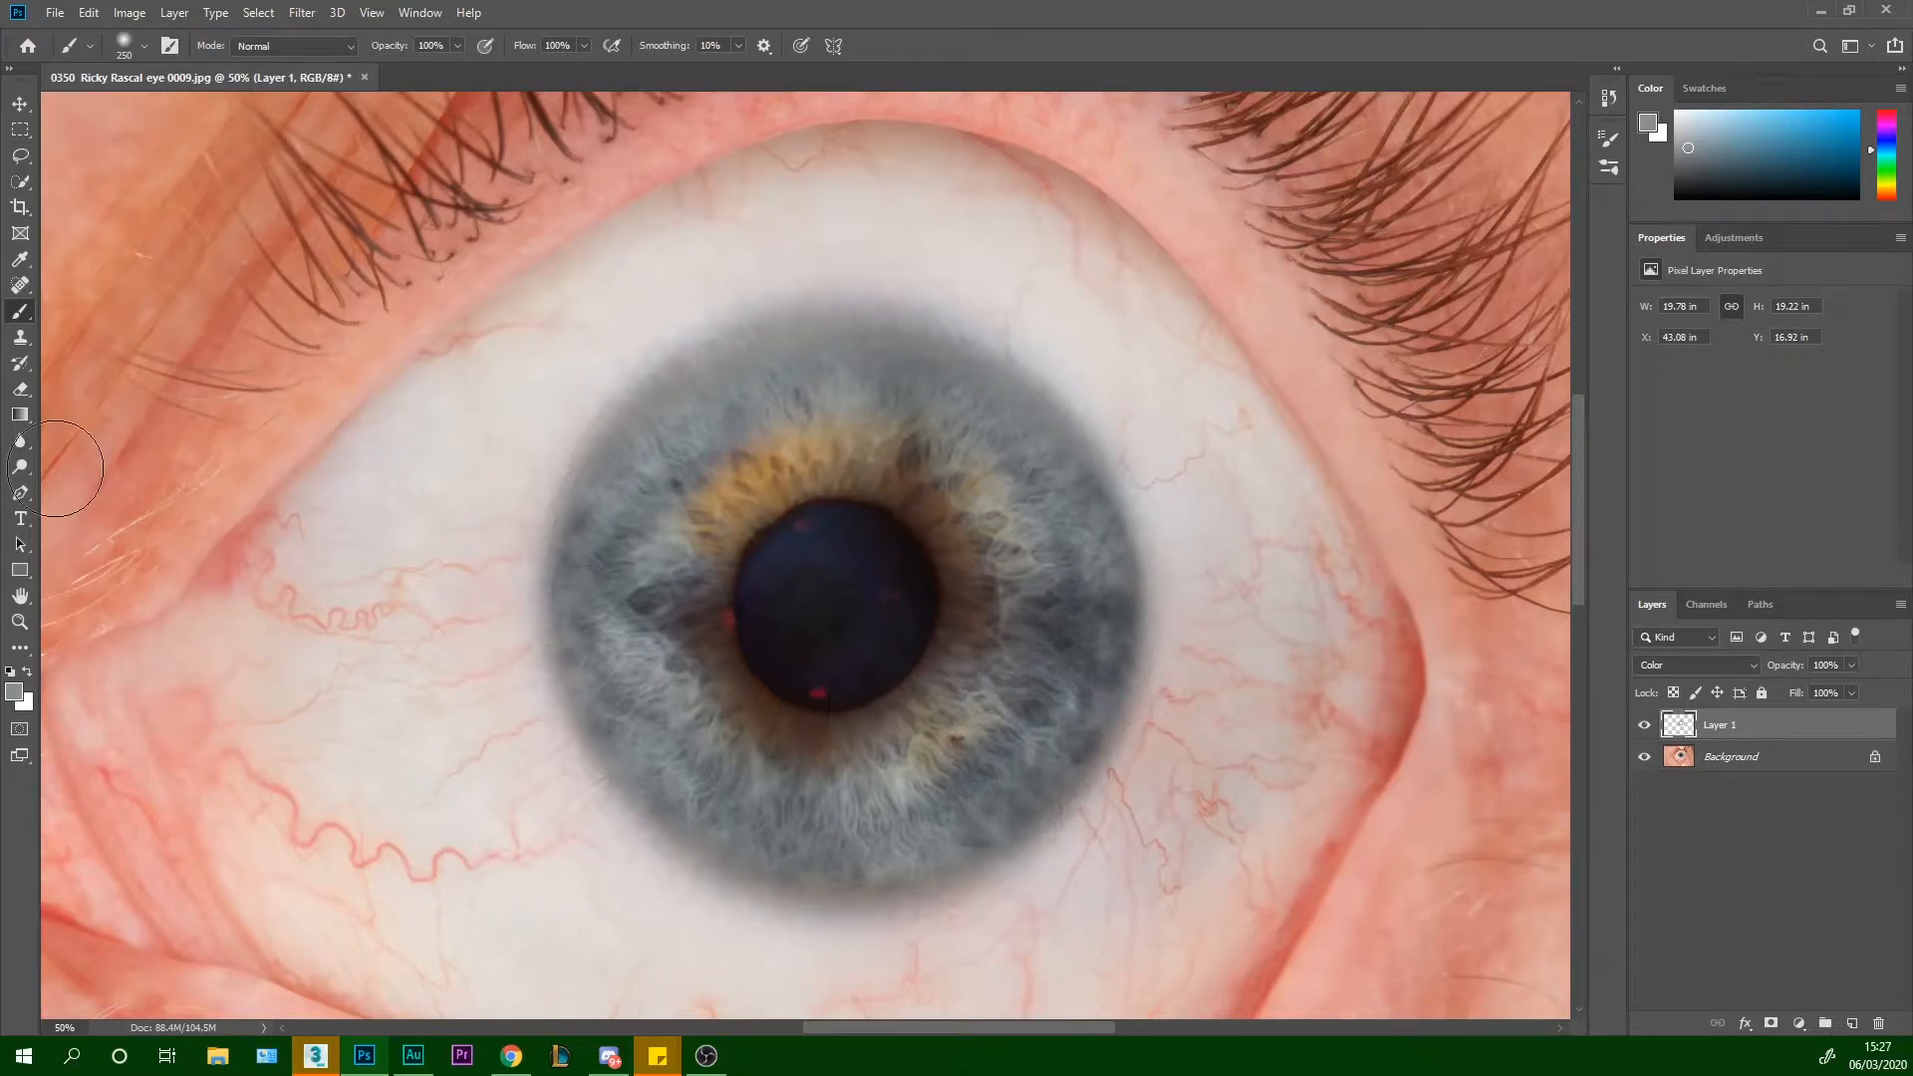
# Try erasing the blue-grey tint beside the pupil with a 175 px Eraser at 33% opacity, and undo the stroke
pyautogui.click(19, 392)
pyautogui.click(503, 45)
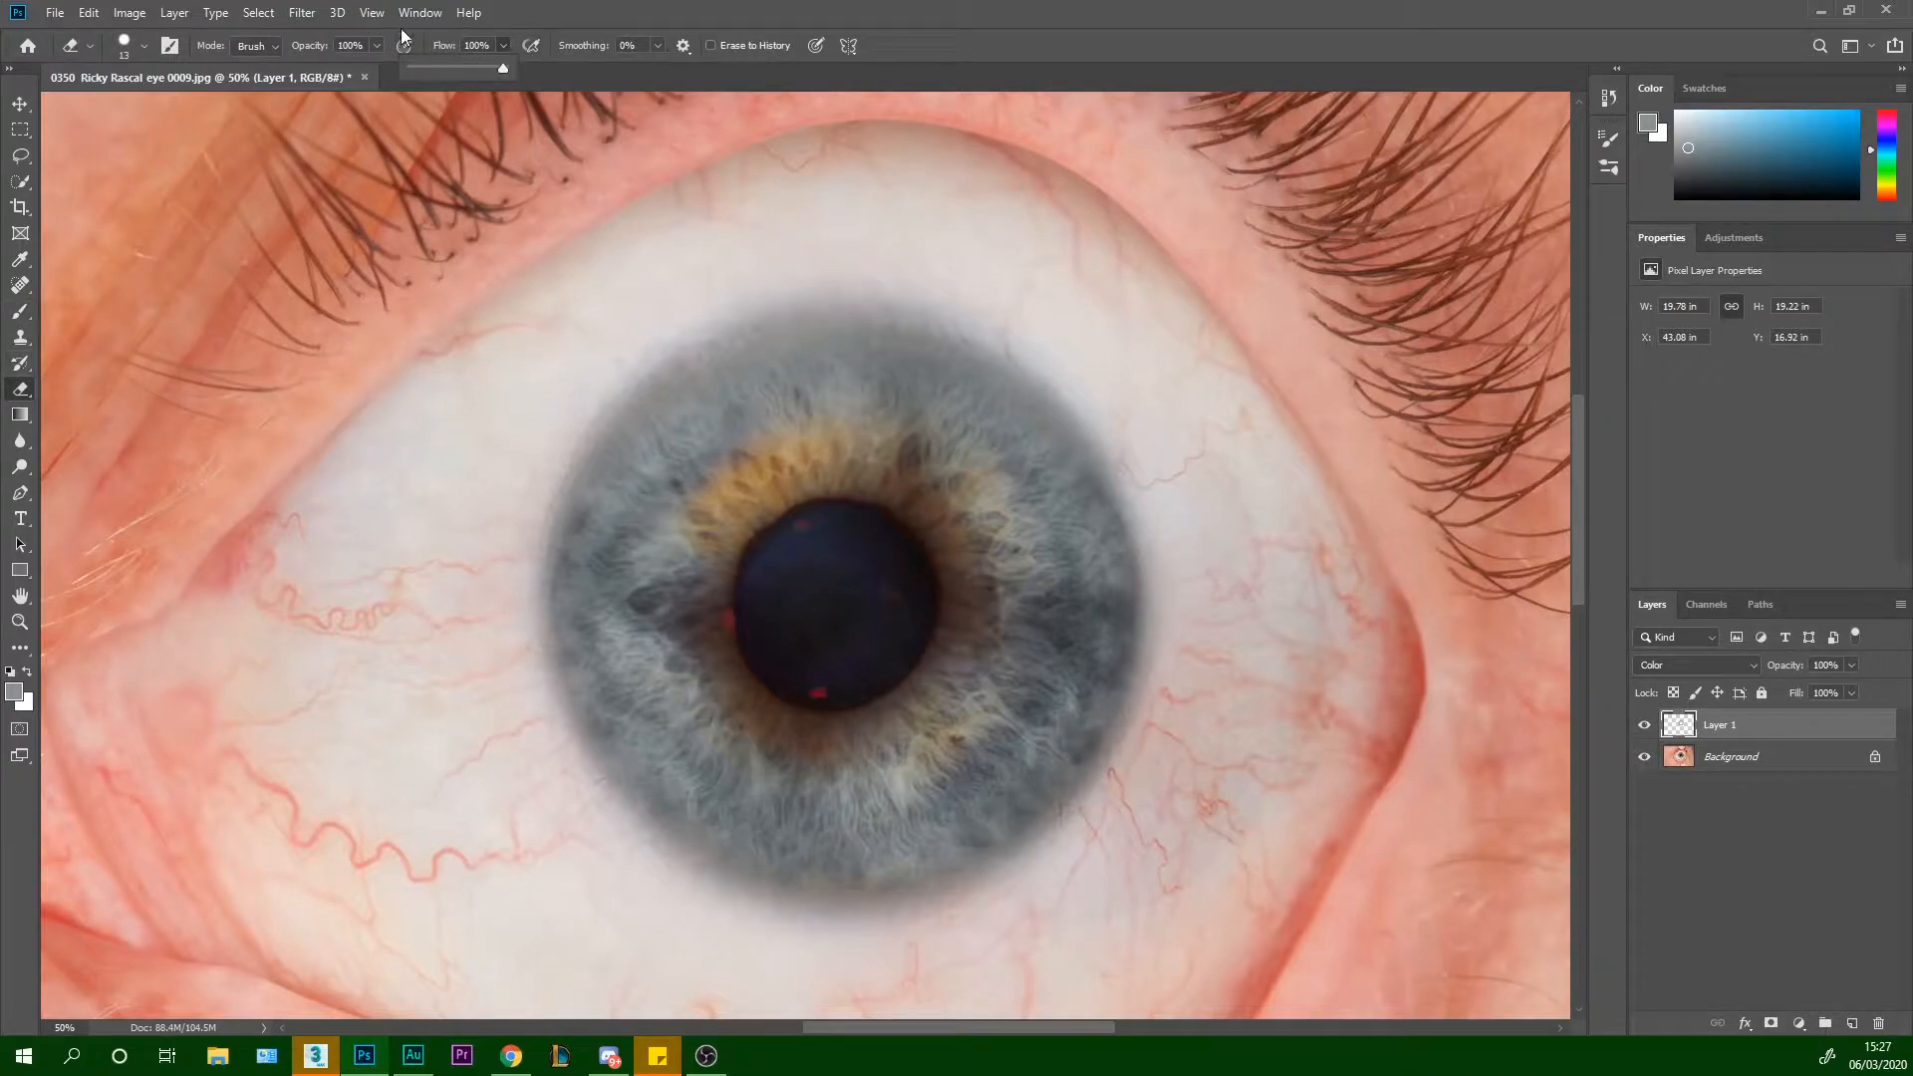
pyautogui.click(379, 45)
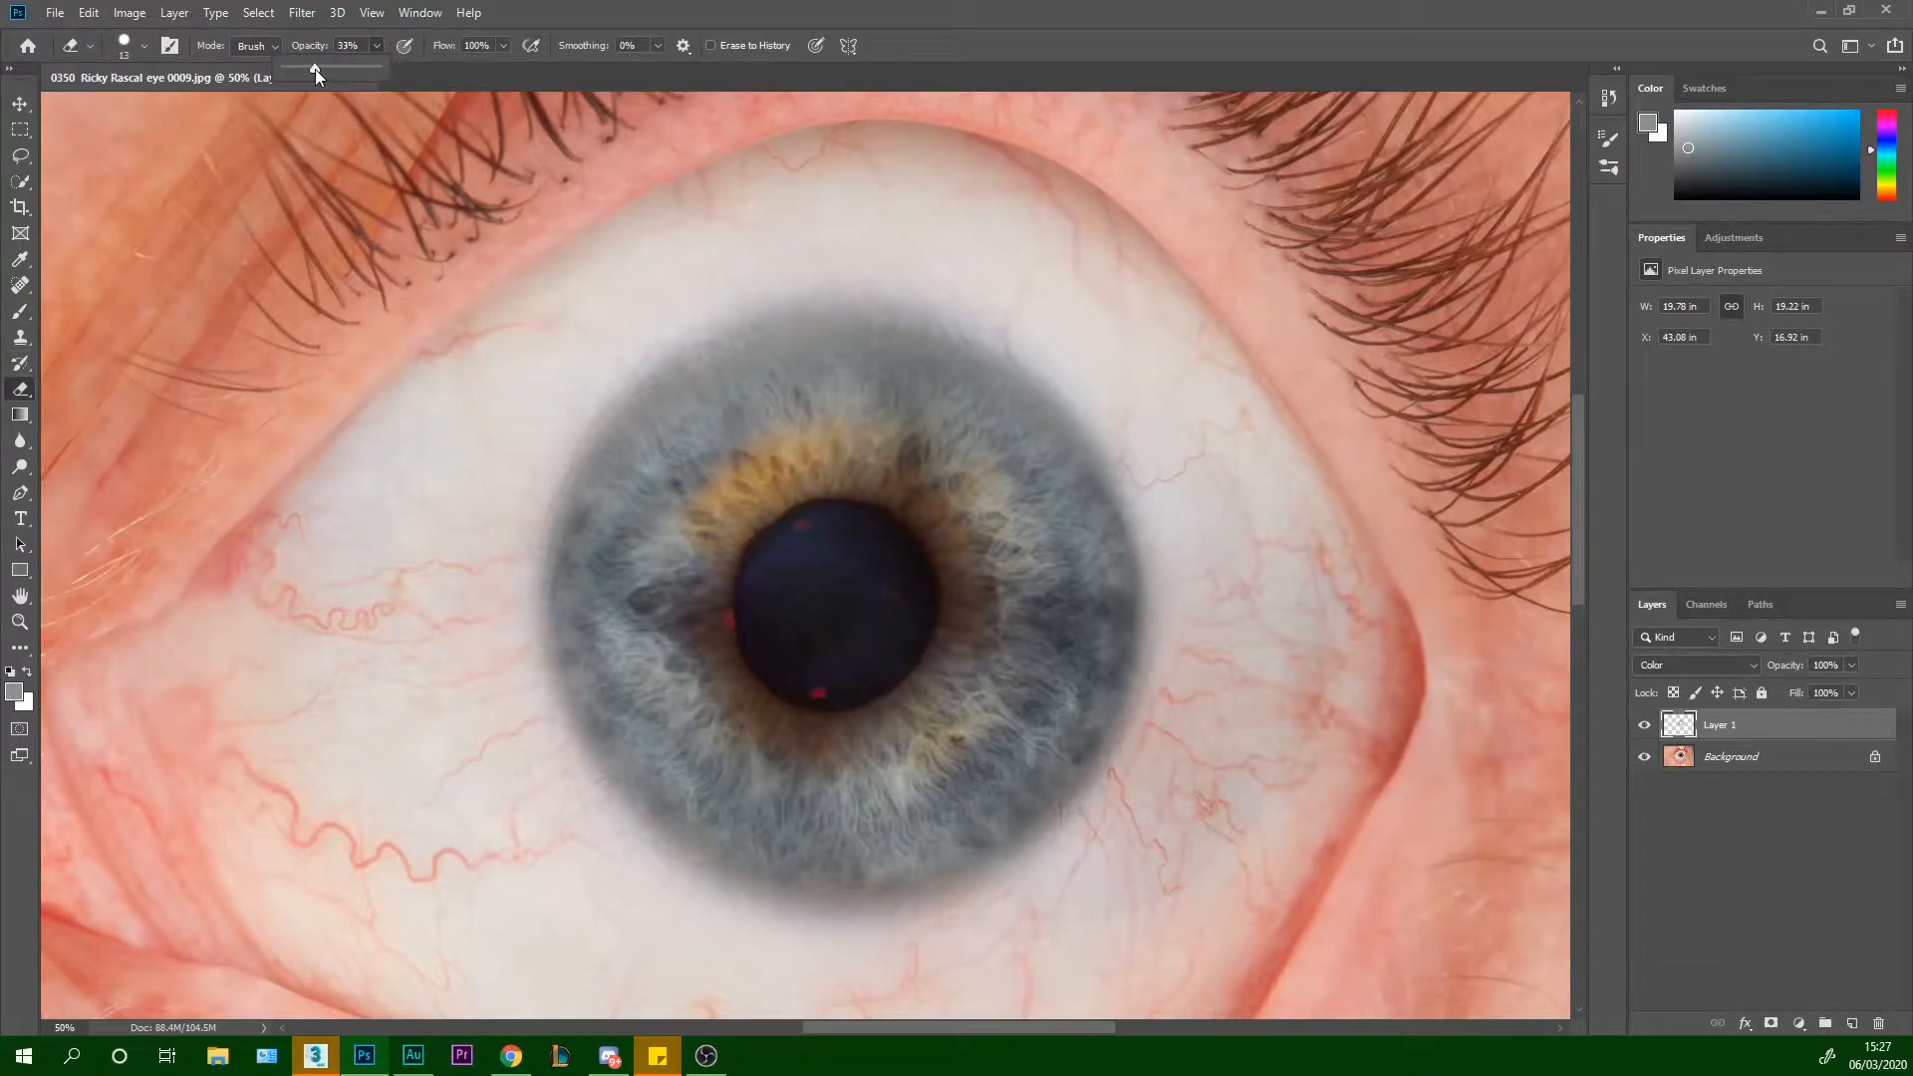
pyautogui.press(']')
pyautogui.press(']')
pyautogui.press(']')
pyautogui.moveTo(947, 470); pyautogui.dragTo(980, 540)
pyautogui.hotkey('ctrl', 'alt', 'z')
# Set the Eraser to 35% flow and 17% opacity and softly erase the tint around the pupil to restore the golden-brown tones
pyautogui.click(504, 46)
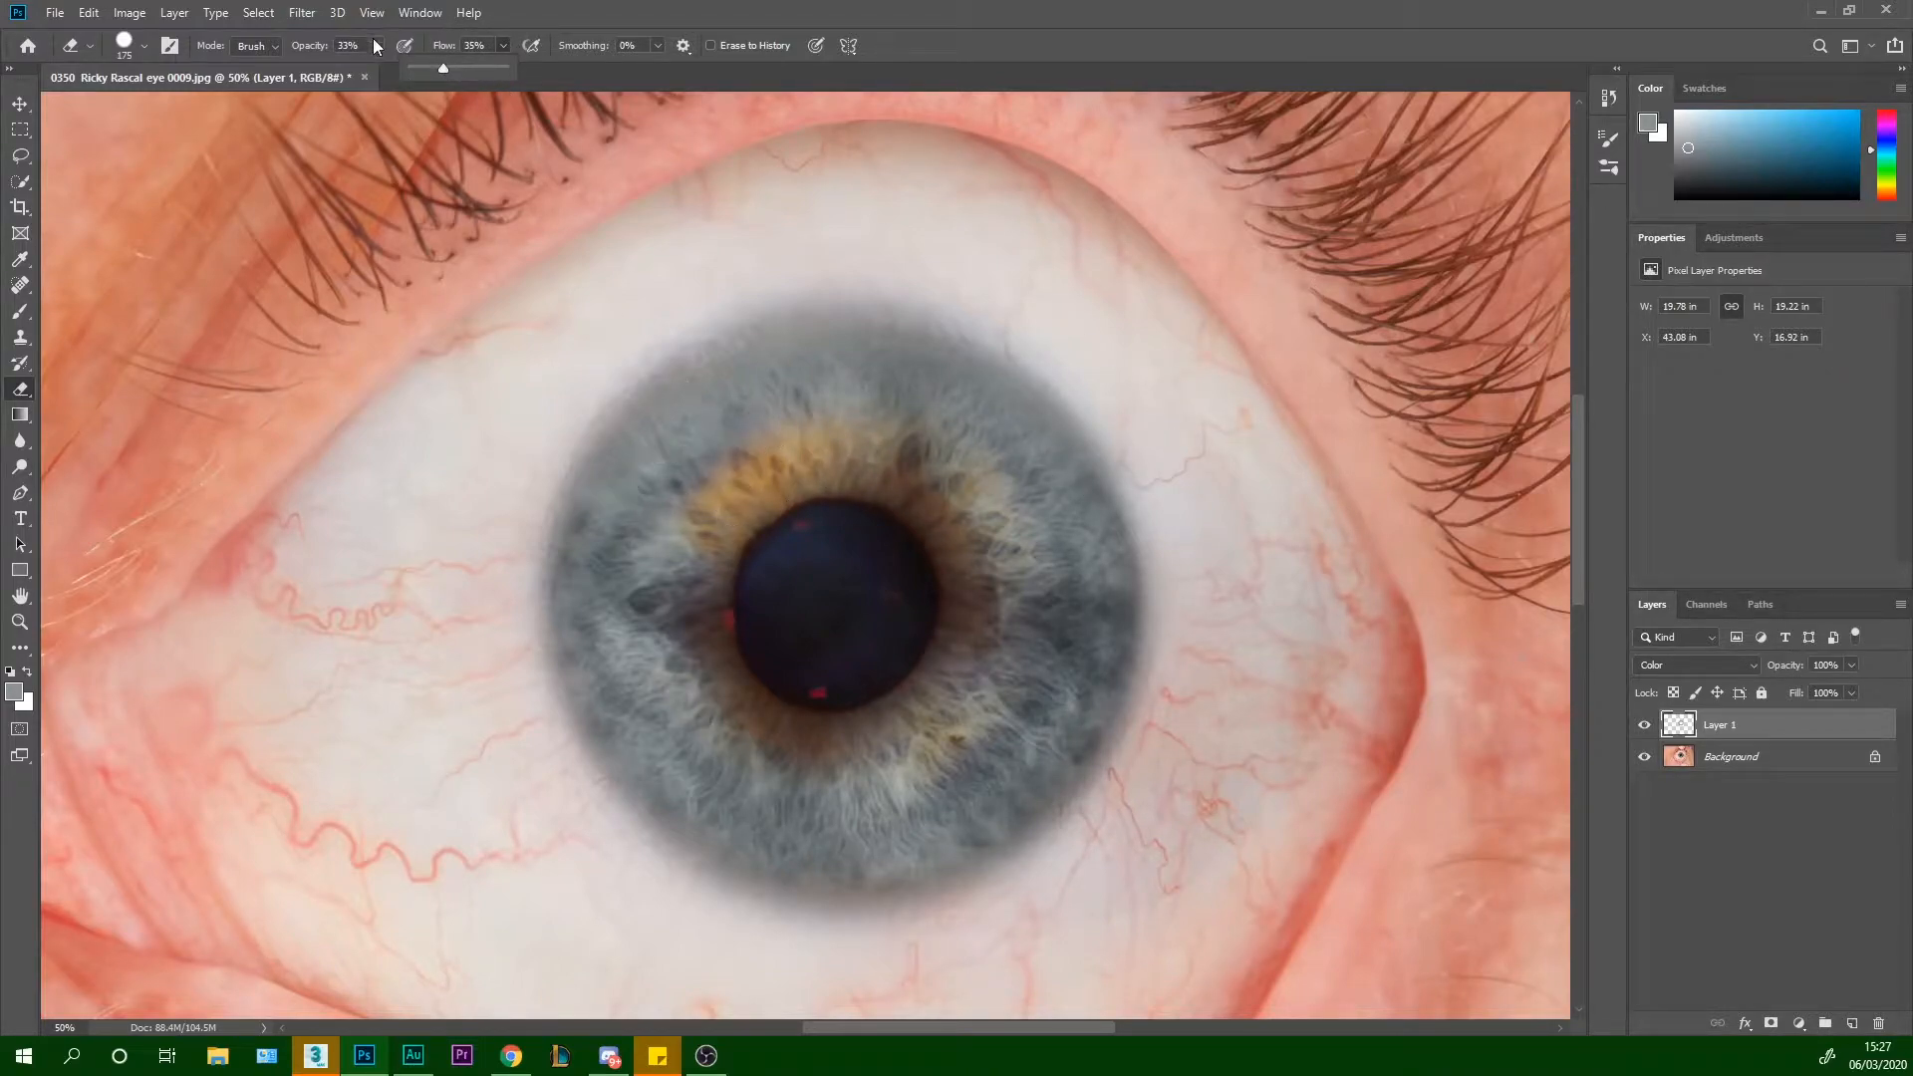
pyautogui.moveTo(369, 73); pyautogui.dragTo(361, 71)
pyautogui.moveTo(734, 522)
pyautogui.mouseDown()
pyautogui.moveTo(769, 486)
pyautogui.moveTo(751, 473)
pyautogui.moveTo(742, 516)
pyautogui.moveTo(759, 453)
pyautogui.moveTo(803, 476)
pyautogui.moveTo(806, 439)
pyautogui.moveTo(798, 463)
pyautogui.moveTo(825, 485)
pyautogui.moveTo(811, 436)
pyautogui.moveTo(751, 453)
pyautogui.moveTo(726, 540)
pyautogui.moveTo(750, 525)
pyautogui.moveTo(718, 501)
pyautogui.moveTo(703, 534)
pyautogui.moveTo(739, 562)
pyautogui.moveTo(744, 543)
pyautogui.moveTo(703, 547)
pyautogui.moveTo(727, 612)
pyautogui.moveTo(731, 593)
pyautogui.moveTo(703, 635)
pyautogui.moveTo(733, 699)
pyautogui.moveTo(791, 697)
pyautogui.mouseUp()
pyautogui.click(1646, 733)
pyautogui.click(1646, 734)
pyautogui.moveTo(926, 488)
pyautogui.mouseDown()
pyautogui.moveTo(836, 446)
pyautogui.moveTo(816, 482)
pyautogui.moveTo(851, 466)
pyautogui.moveTo(819, 421)
pyautogui.moveTo(822, 490)
pyautogui.moveTo(856, 463)
pyautogui.moveTo(844, 408)
pyautogui.moveTo(829, 480)
pyautogui.moveTo(847, 470)
pyautogui.moveTo(841, 401)
pyautogui.moveTo(822, 412)
pyautogui.moveTo(997, 481)
pyautogui.moveTo(832, 400)
pyautogui.moveTo(829, 484)
pyautogui.moveTo(833, 402)
pyautogui.moveTo(904, 619)
pyautogui.moveTo(864, 439)
pyautogui.mouseUp()
pyautogui.moveTo(978, 508)
pyautogui.mouseDown()
pyautogui.moveTo(957, 505)
pyautogui.moveTo(985, 474)
pyautogui.moveTo(954, 515)
pyautogui.moveTo(975, 471)
pyautogui.mouseUp()
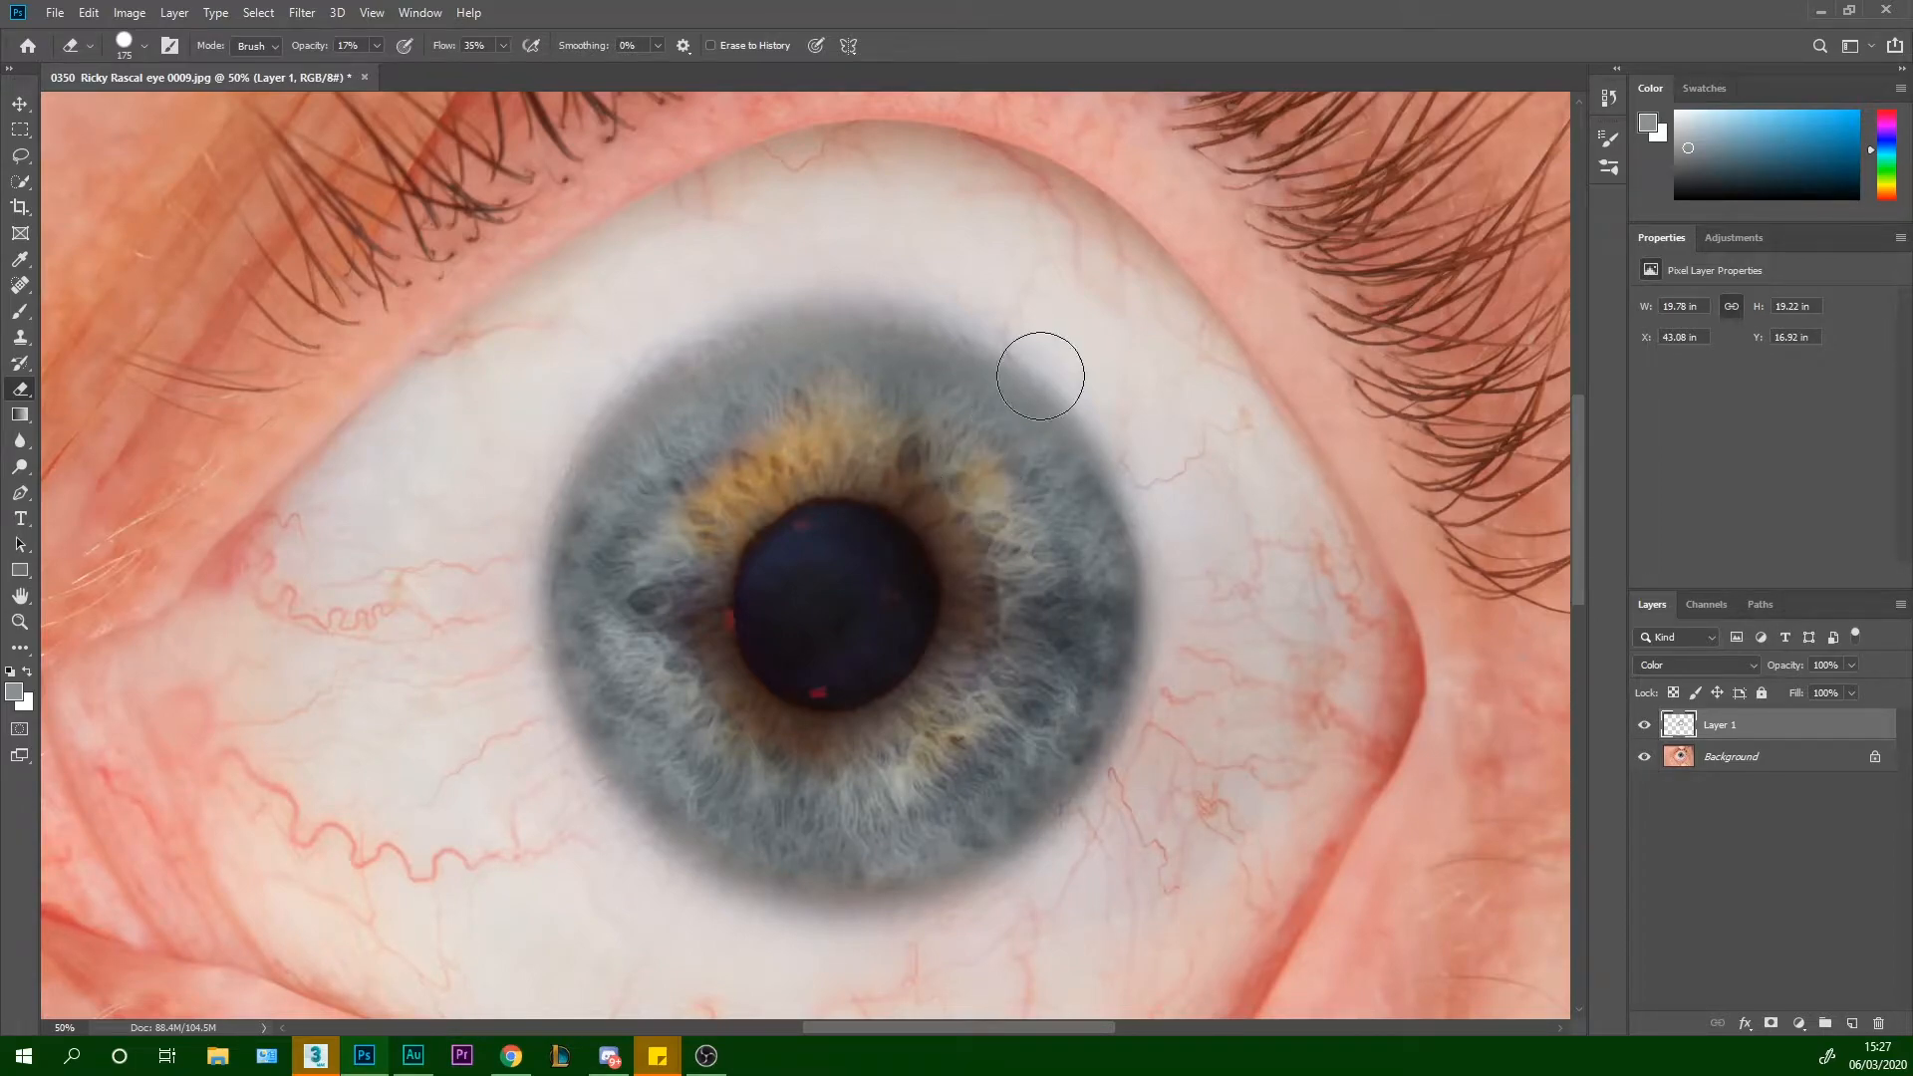
# Compare the iris with and without the colour layer, and erase more of the tint just below the pupil
pyautogui.click(1645, 725)
pyautogui.click(1651, 735)
pyautogui.click(1648, 738)
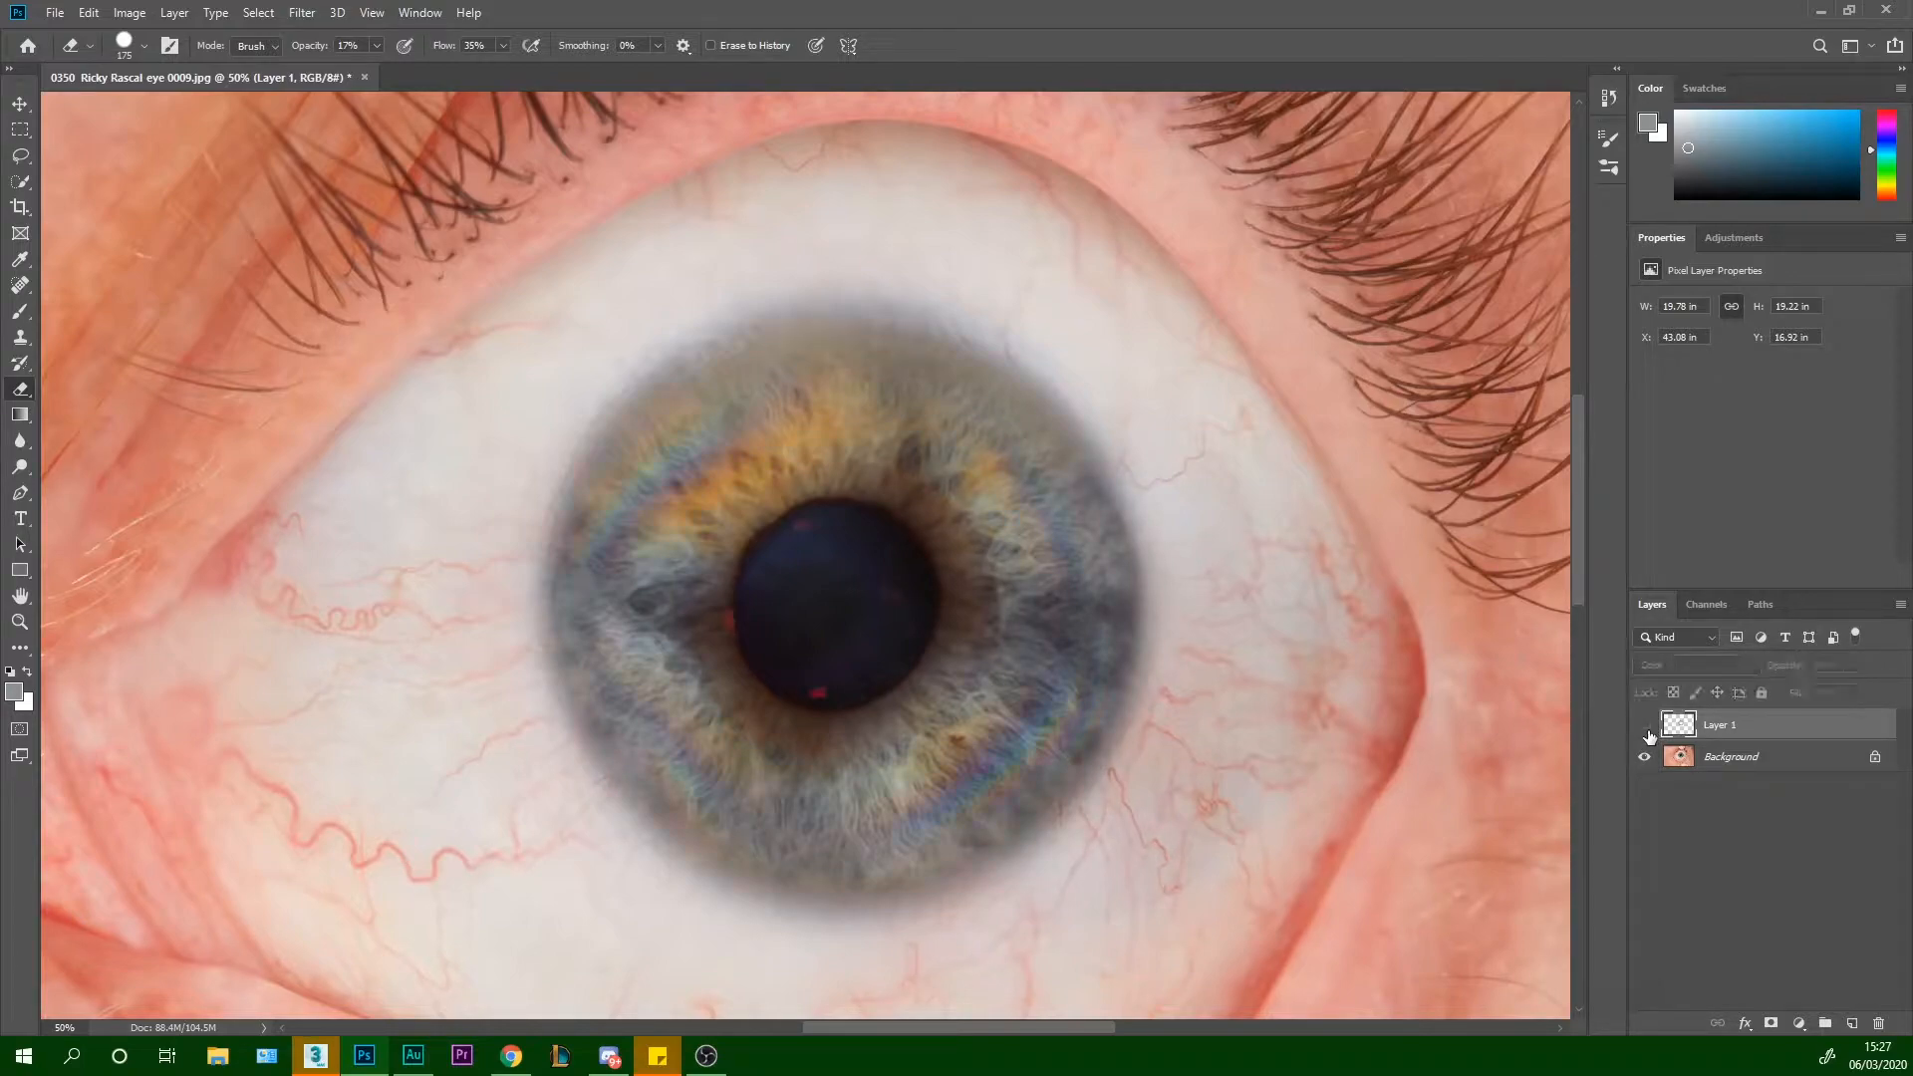
pyautogui.click(1645, 725)
pyautogui.moveTo(882, 747)
pyautogui.mouseDown()
pyautogui.moveTo(797, 747)
pyautogui.moveTo(921, 742)
pyautogui.moveTo(811, 745)
pyautogui.moveTo(742, 692)
pyautogui.moveTo(720, 588)
pyautogui.moveTo(692, 660)
pyautogui.moveTo(677, 630)
pyautogui.moveTo(672, 571)
pyautogui.moveTo(821, 366)
pyautogui.moveTo(765, 561)
pyautogui.moveTo(674, 638)
pyautogui.moveTo(698, 508)
pyautogui.moveTo(884, 407)
pyautogui.moveTo(1040, 611)
pyautogui.moveTo(1008, 670)
pyautogui.moveTo(971, 630)
pyautogui.moveTo(942, 687)
pyautogui.moveTo(996, 609)
pyautogui.moveTo(1055, 682)
pyautogui.moveTo(934, 746)
pyautogui.mouseUp()
# Check the colour correction by hiding and showing the background and the colour layer in turn
pyautogui.click(1645, 727)
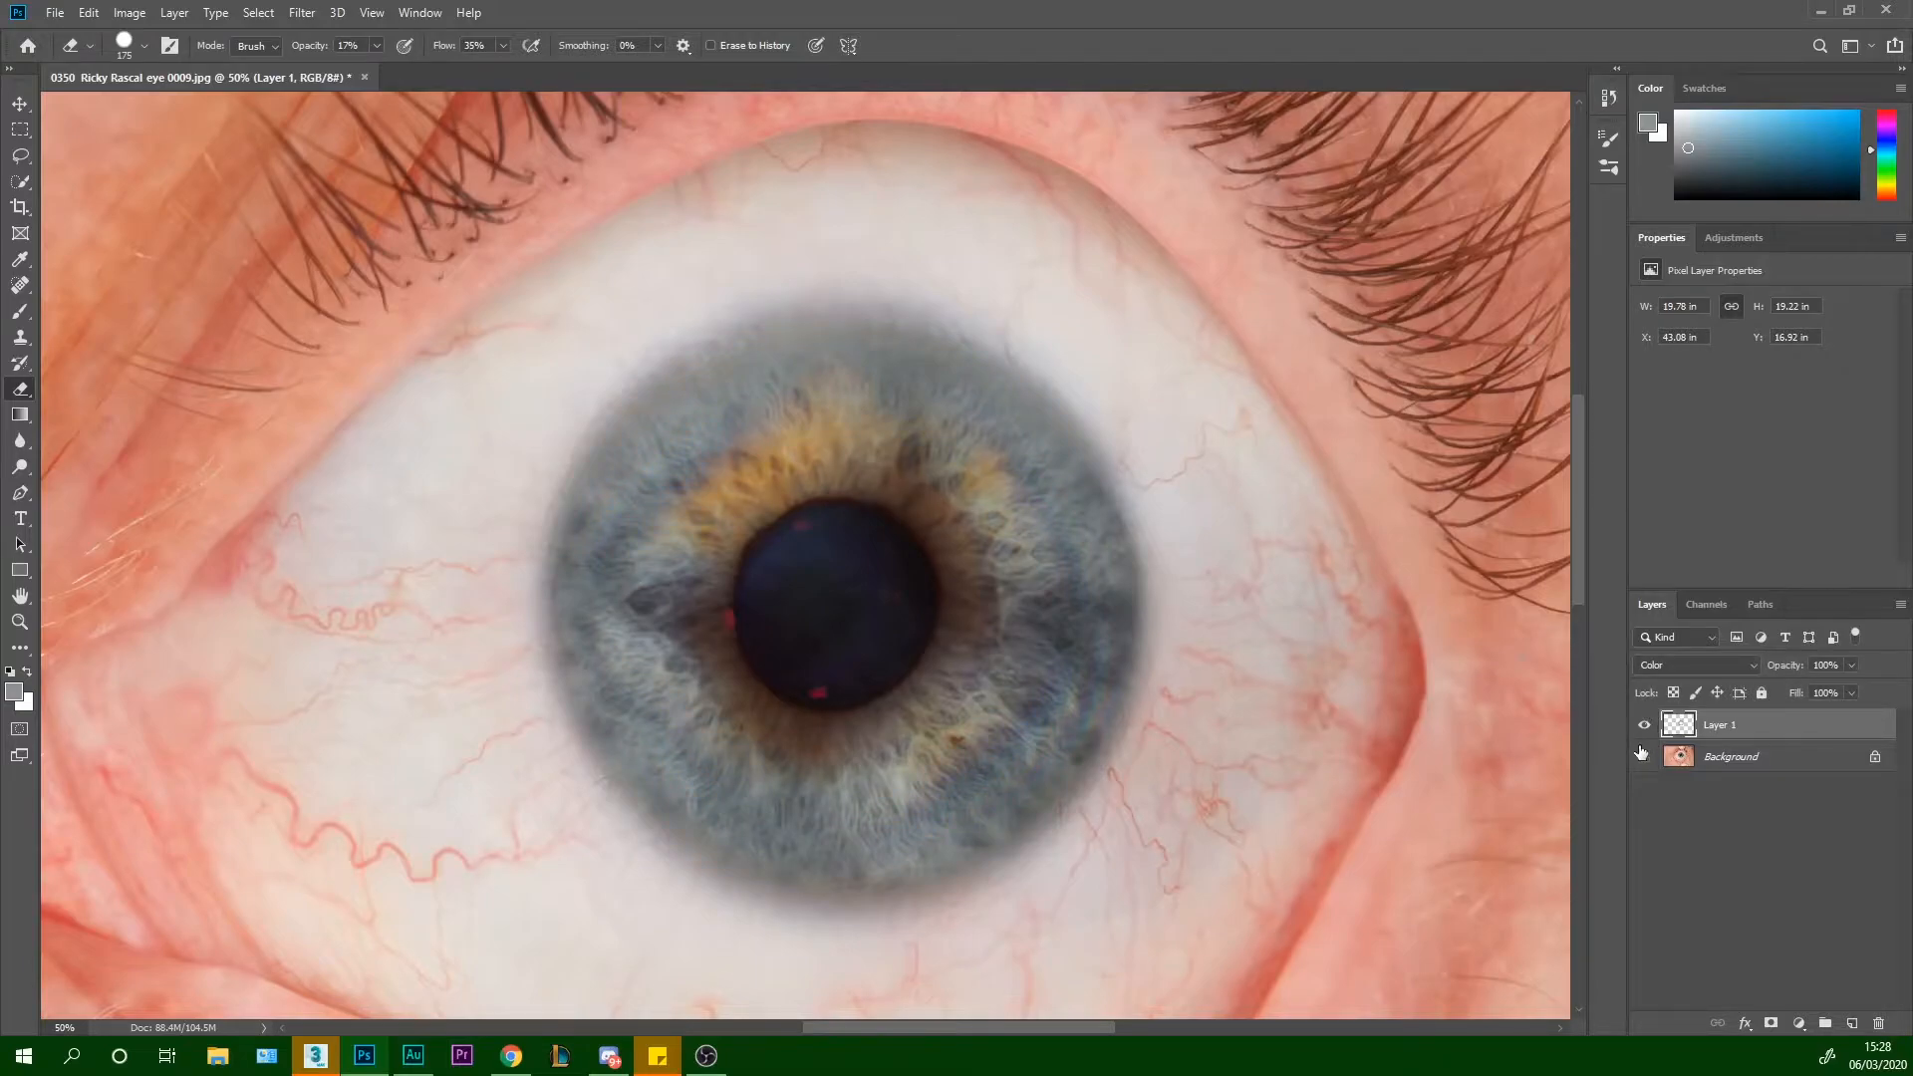
pyautogui.click(1643, 754)
pyautogui.click(1645, 759)
pyautogui.click(1645, 727)
pyautogui.click(1645, 726)
pyautogui.click(1647, 730)
pyautogui.click(1646, 733)
# Set the Brush to 31% opacity and 37% flow and paint the grey-blue tint lightly across the iris
pyautogui.press('b')
pyautogui.click(459, 46)
pyautogui.click(585, 46)
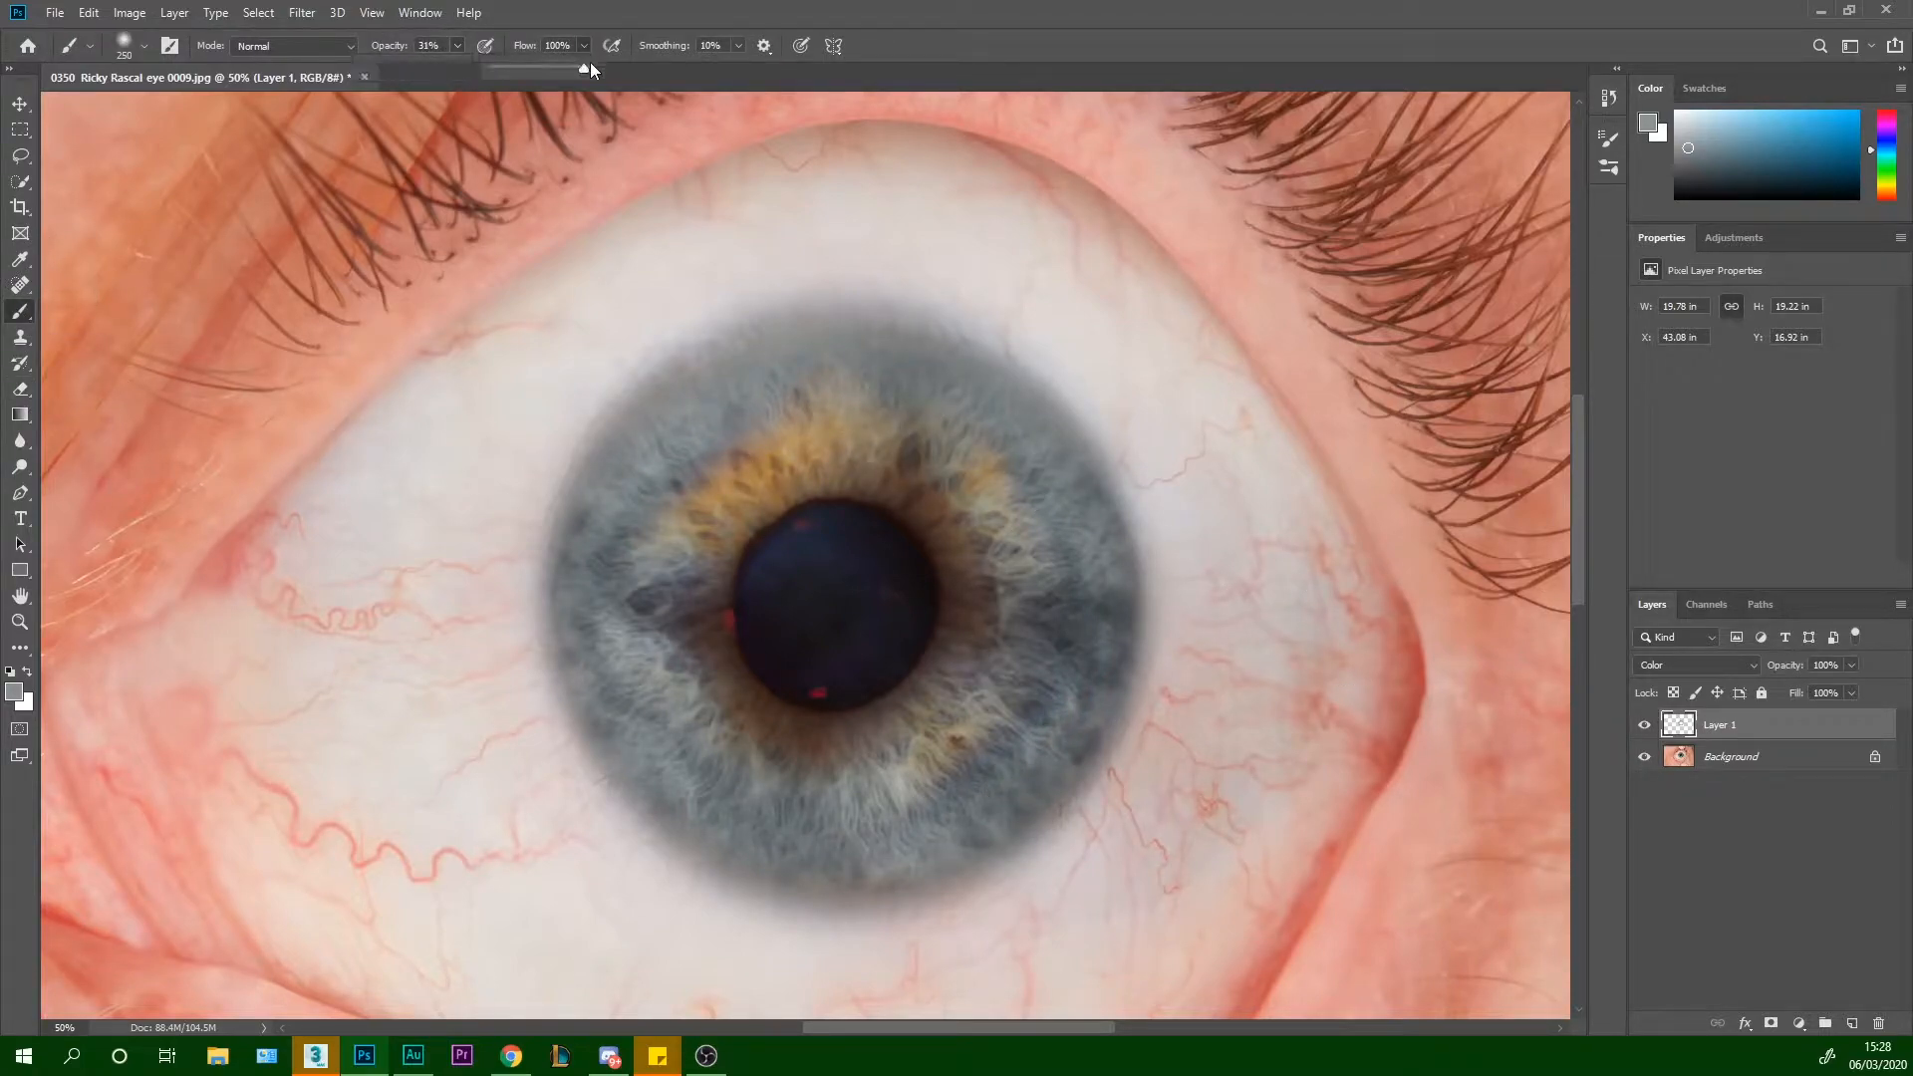
pyautogui.moveTo(532, 65); pyautogui.dragTo(523, 67)
pyautogui.moveTo(625, 553)
pyautogui.mouseDown()
pyautogui.moveTo(668, 752)
pyautogui.moveTo(598, 581)
pyautogui.moveTo(630, 682)
pyautogui.moveTo(762, 811)
pyautogui.moveTo(1059, 710)
pyautogui.moveTo(988, 783)
pyautogui.moveTo(1033, 739)
pyautogui.moveTo(1064, 739)
pyautogui.moveTo(1113, 699)
pyautogui.moveTo(1093, 685)
pyautogui.moveTo(1096, 585)
pyautogui.moveTo(1032, 646)
pyautogui.mouseUp()
# Set the foreground colour to the muted blue #557e8e and paint it over the outer part of the iris
pyautogui.click(15, 691)
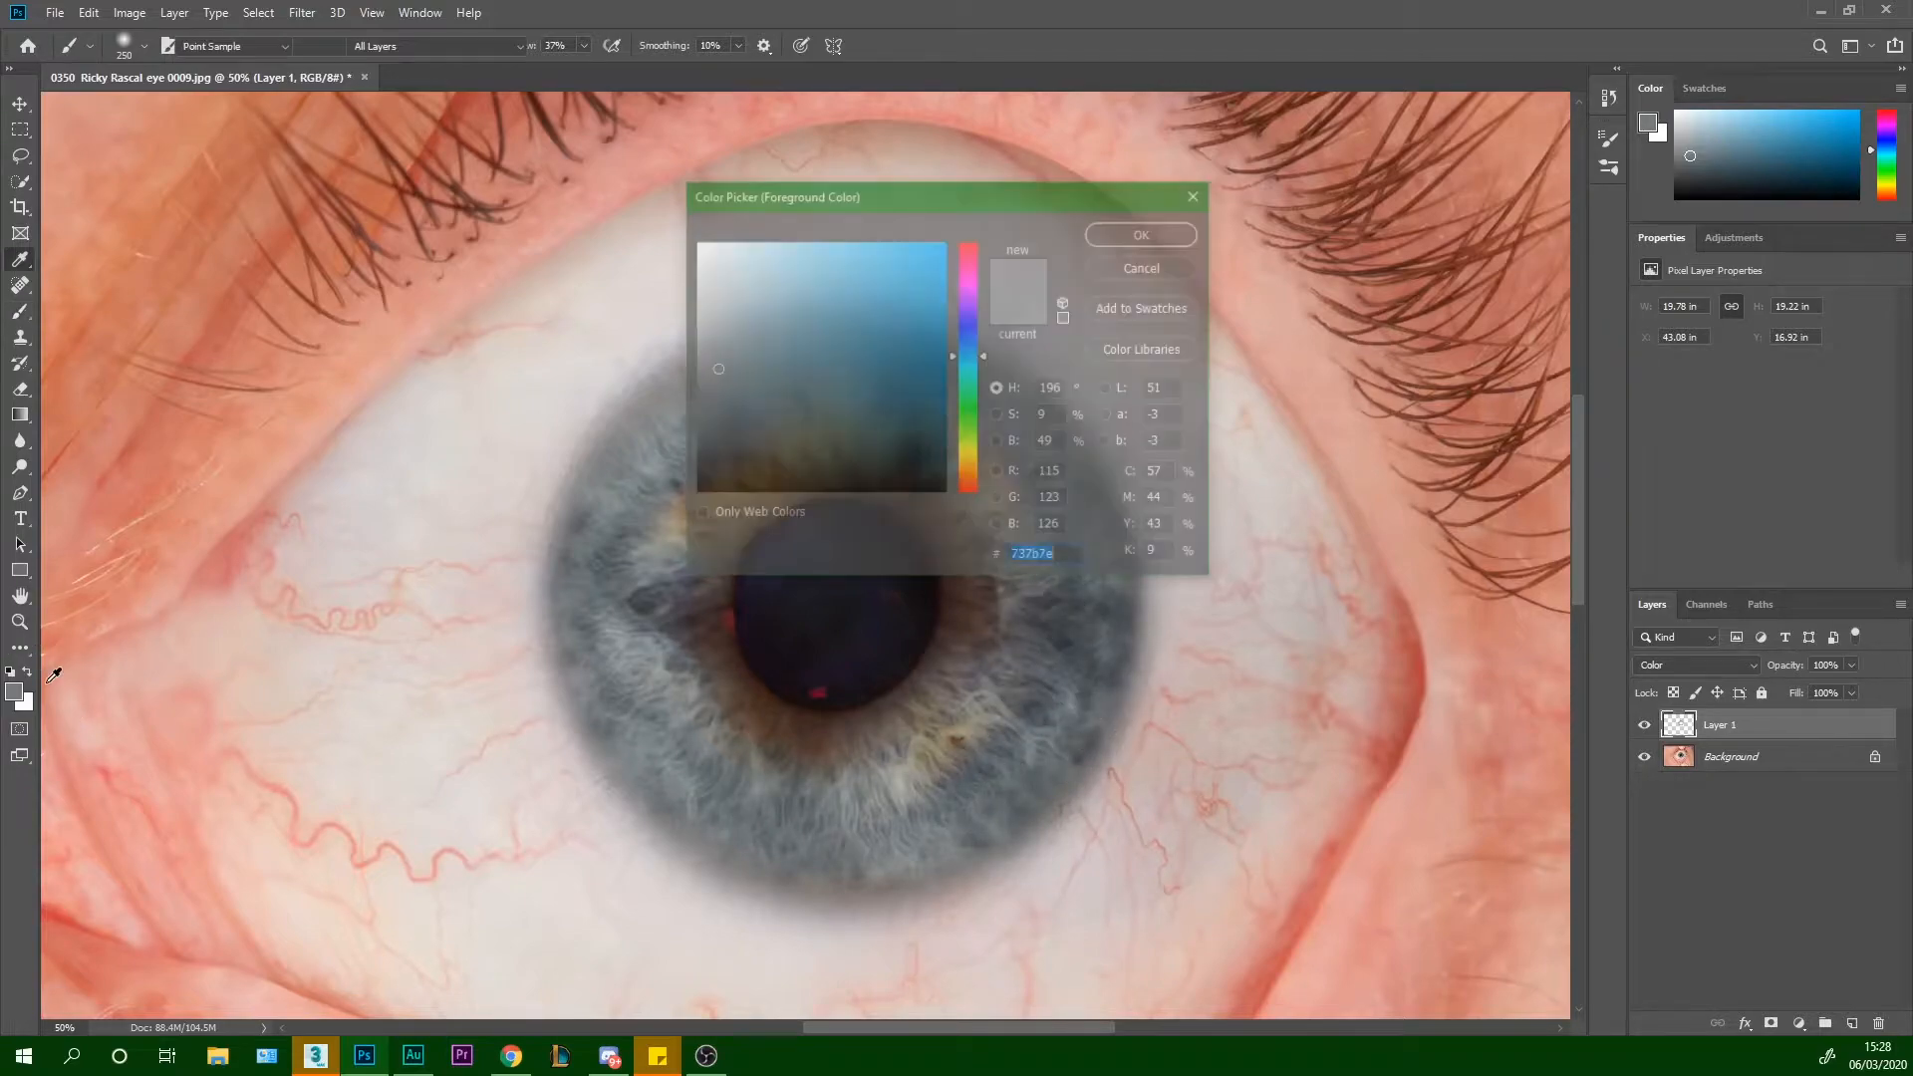
pyautogui.click(805, 349)
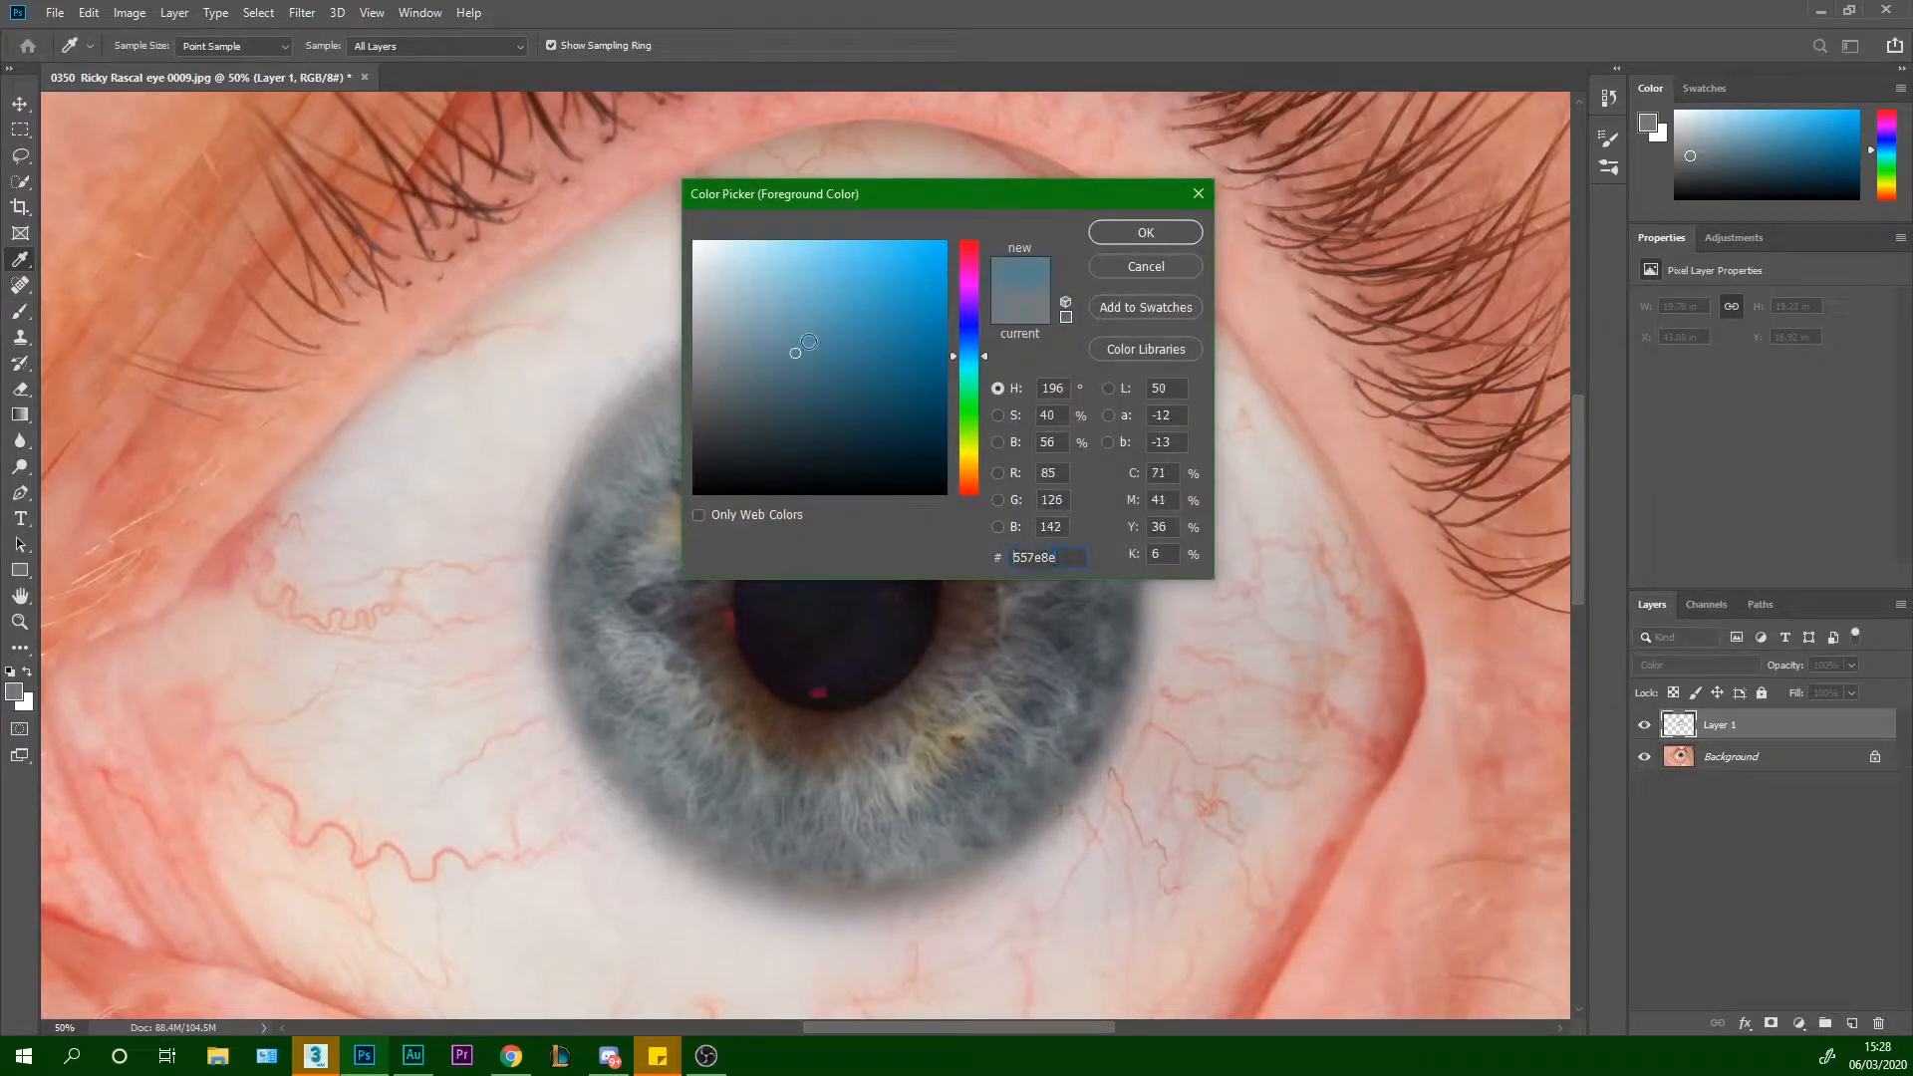
pyautogui.click(1146, 232)
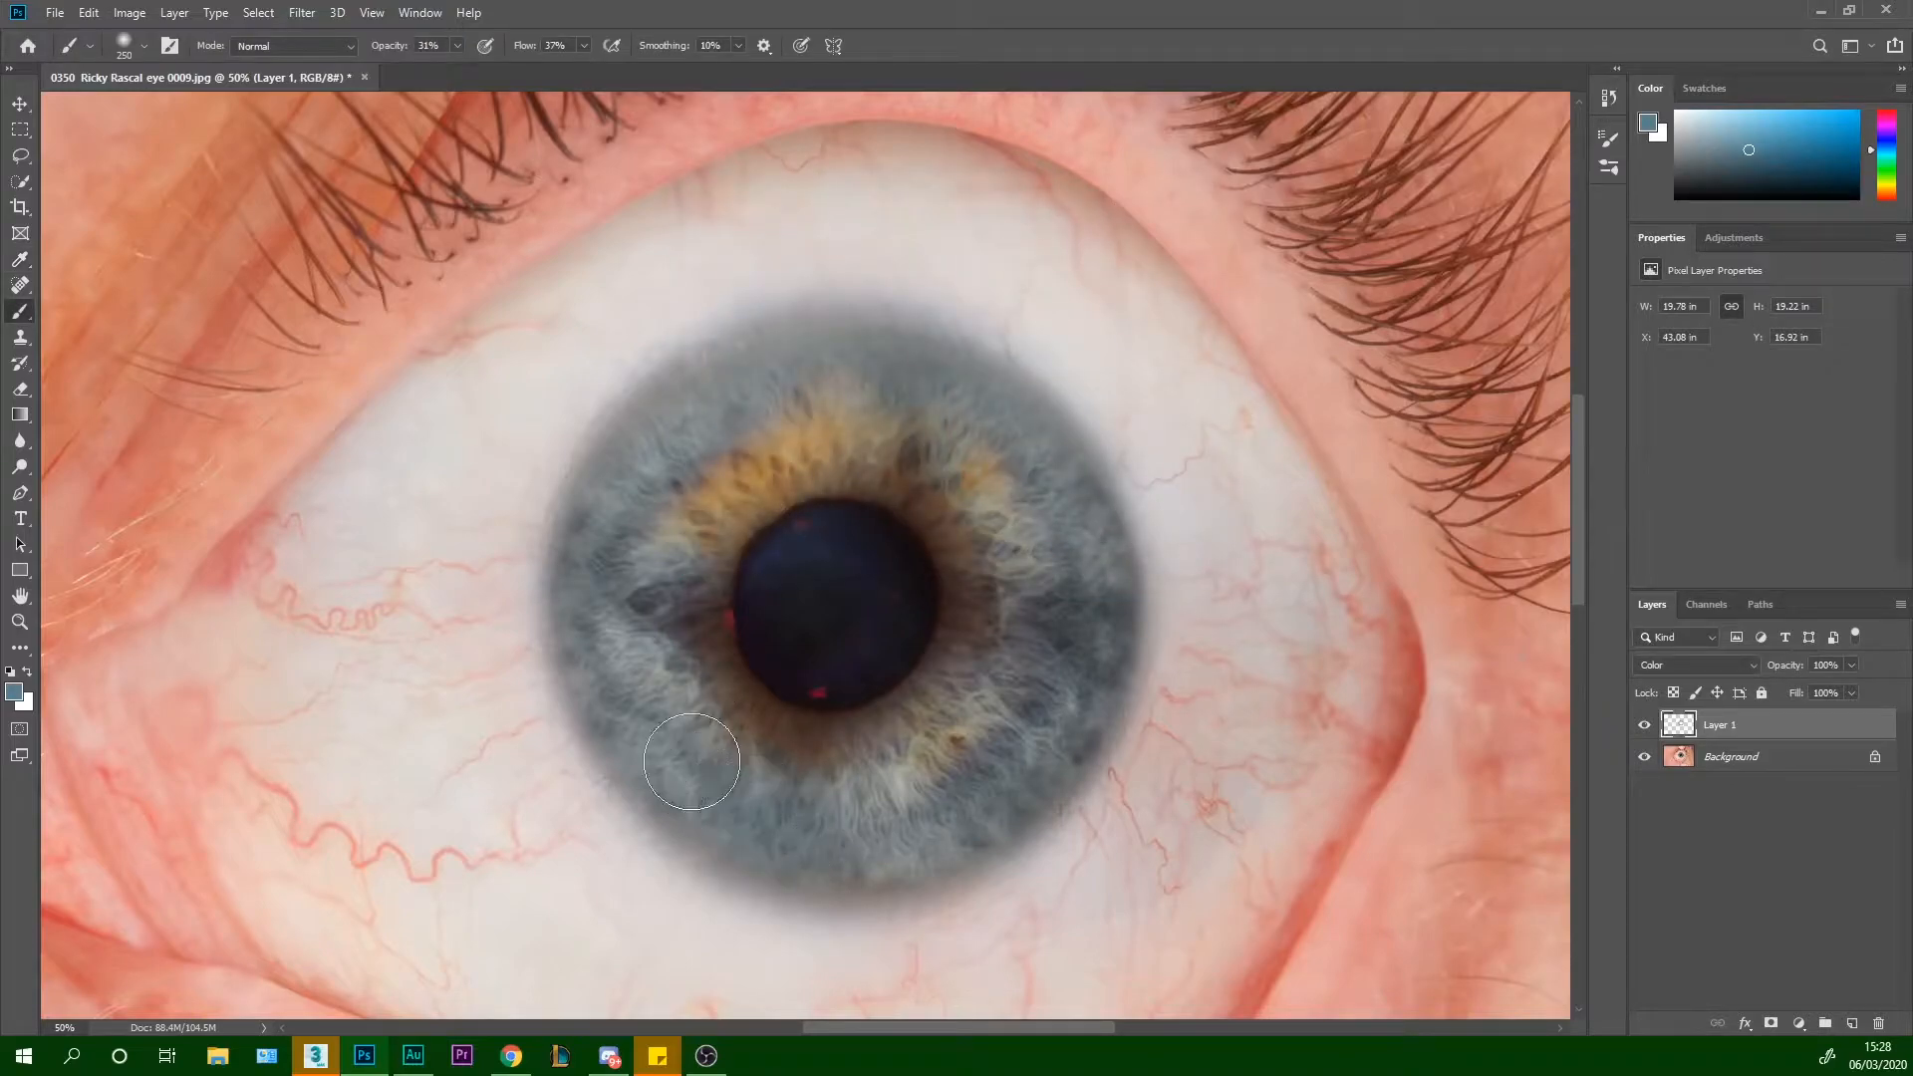
pyautogui.moveTo(688, 773)
pyautogui.mouseDown()
pyautogui.moveTo(624, 689)
pyautogui.moveTo(646, 745)
pyautogui.moveTo(713, 787)
pyautogui.moveTo(958, 757)
pyautogui.moveTo(997, 801)
pyautogui.moveTo(1074, 682)
pyautogui.moveTo(1089, 610)
pyautogui.moveTo(1088, 638)
pyautogui.moveTo(1073, 584)
pyautogui.moveTo(1066, 615)
pyautogui.moveTo(1081, 520)
pyautogui.moveTo(1001, 387)
pyautogui.moveTo(721, 397)
pyautogui.moveTo(632, 508)
pyautogui.moveTo(808, 385)
pyautogui.moveTo(908, 377)
pyautogui.moveTo(988, 437)
pyautogui.moveTo(1020, 432)
pyautogui.moveTo(1054, 488)
pyautogui.moveTo(1043, 450)
pyautogui.moveTo(1074, 594)
pyautogui.moveTo(644, 747)
pyautogui.moveTo(643, 649)
pyautogui.moveTo(712, 694)
pyautogui.moveTo(715, 789)
pyautogui.moveTo(882, 859)
pyautogui.mouseUp()
# Softly erase the blue tint around the pupil, and compare the iris with and without the colour layer
pyautogui.click(20, 389)
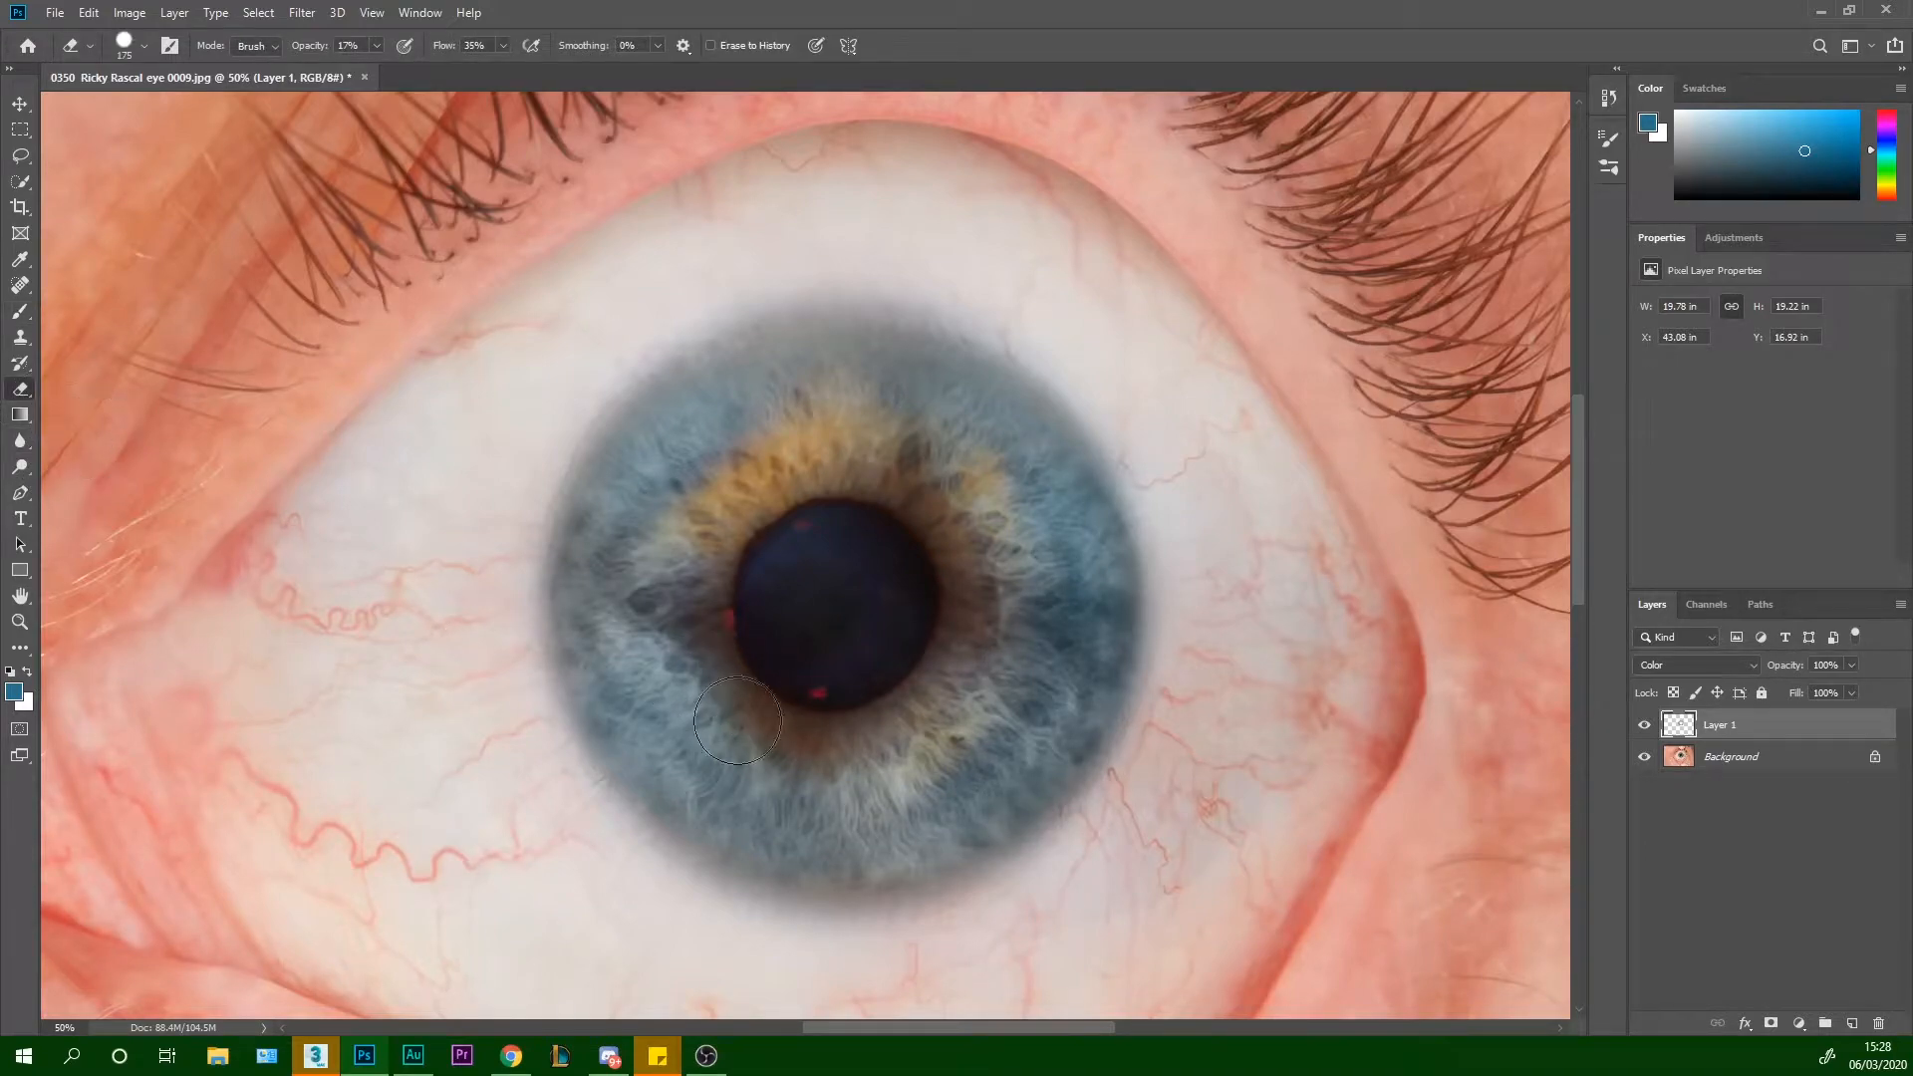
pyautogui.moveTo(793, 763)
pyautogui.mouseDown()
pyautogui.moveTo(735, 671)
pyautogui.moveTo(751, 704)
pyautogui.moveTo(743, 675)
pyautogui.moveTo(848, 677)
pyautogui.moveTo(901, 559)
pyautogui.moveTo(912, 571)
pyautogui.mouseUp()
pyautogui.click(1647, 731)
pyautogui.click(1644, 732)
pyautogui.click(1643, 734)
pyautogui.click(1644, 734)
# Set the Eraser opacity to 65% and erase more of the blue tint beside and above the pupil
pyautogui.click(377, 47)
pyautogui.moveTo(735, 694)
pyautogui.mouseDown()
pyautogui.moveTo(886, 773)
pyautogui.moveTo(717, 649)
pyautogui.mouseUp()
pyautogui.moveTo(932, 448)
pyautogui.mouseDown()
pyautogui.moveTo(707, 427)
pyautogui.moveTo(692, 507)
pyautogui.moveTo(764, 453)
pyautogui.moveTo(703, 497)
pyautogui.moveTo(843, 469)
pyautogui.moveTo(881, 429)
pyautogui.mouseUp()
pyautogui.moveTo(971, 383)
pyautogui.mouseDown()
pyautogui.moveTo(938, 466)
pyautogui.moveTo(992, 502)
pyautogui.moveTo(994, 550)
pyautogui.moveTo(995, 495)
pyautogui.moveTo(931, 450)
pyautogui.moveTo(999, 539)
pyautogui.mouseUp()
# Sample a mauve-grey tone just beside the pupil and brush it over the adjoining inner iris
pyautogui.click(20, 311)
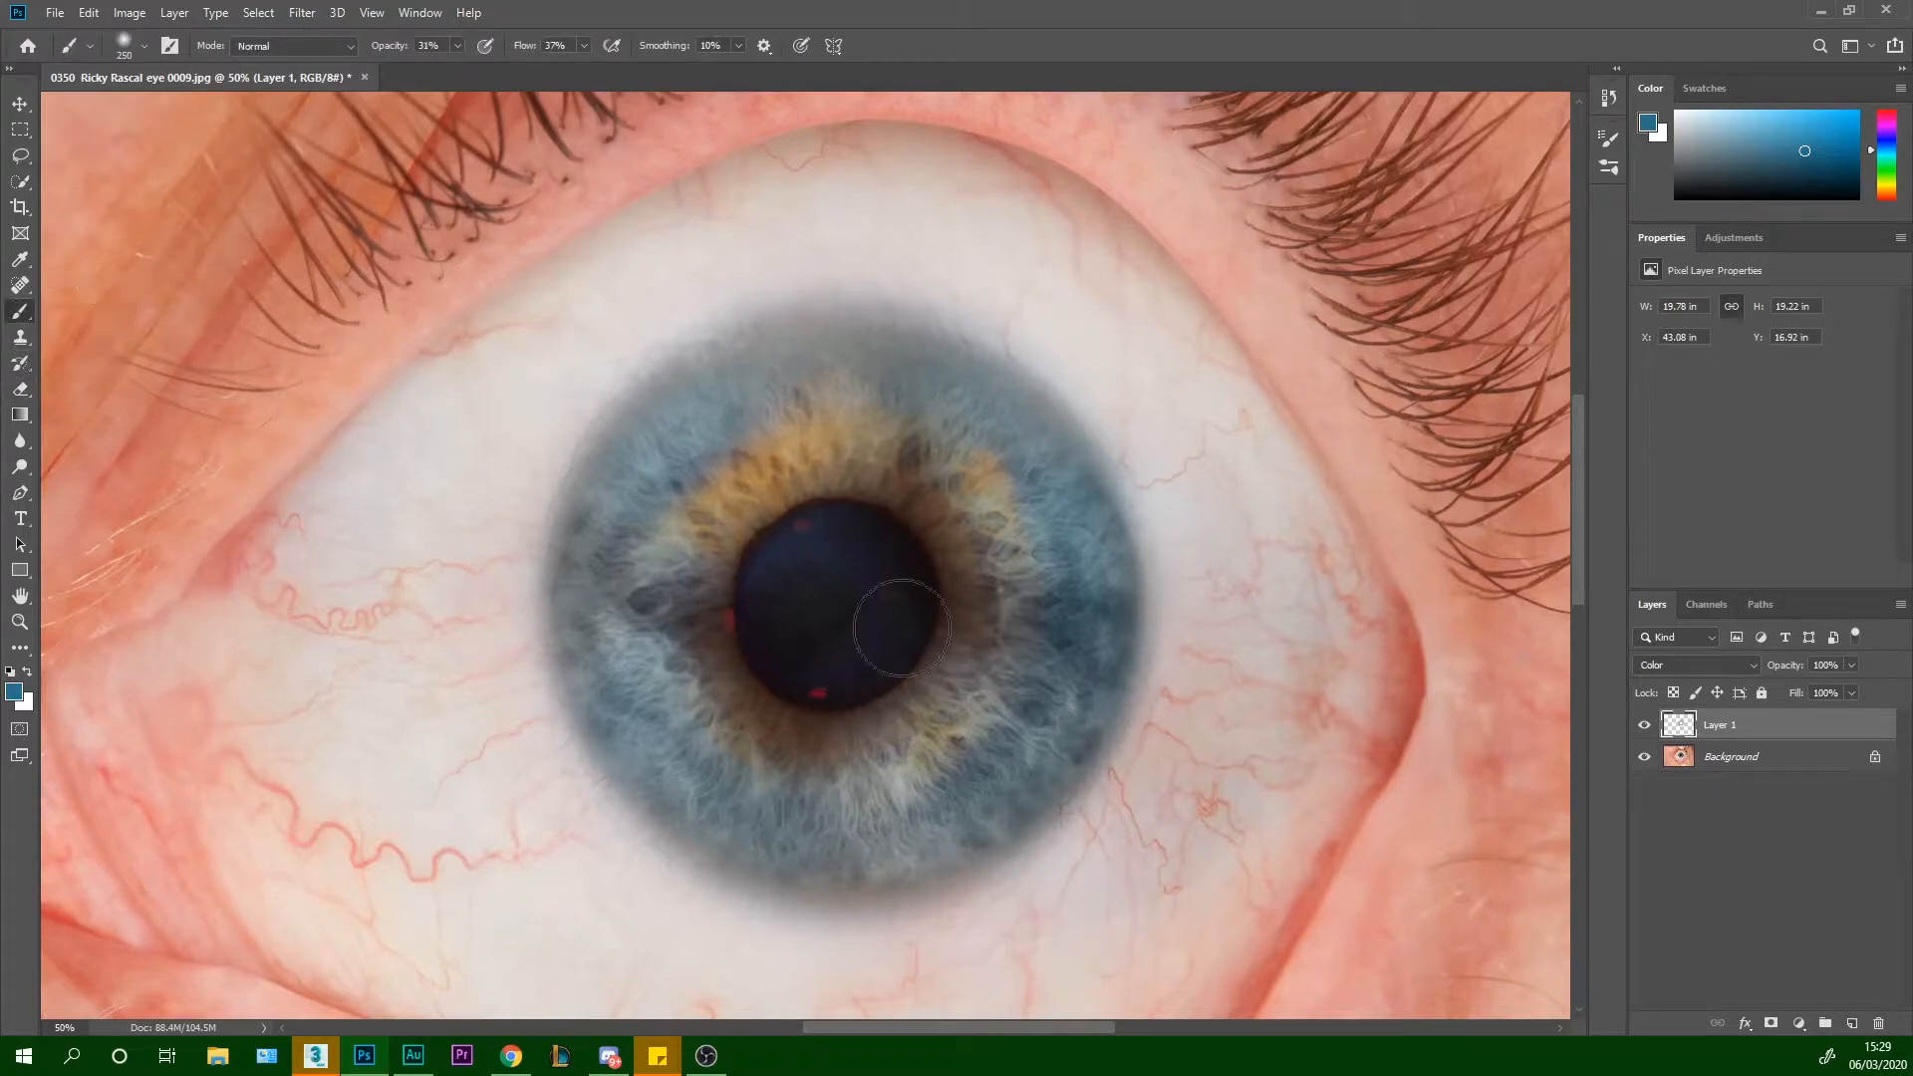
pyautogui.keyDown('alt'); pyautogui.click(965, 666); pyautogui.keyUp('alt')
pyautogui.keyDown('alt'); pyautogui.click(991, 599); pyautogui.keyUp('alt')
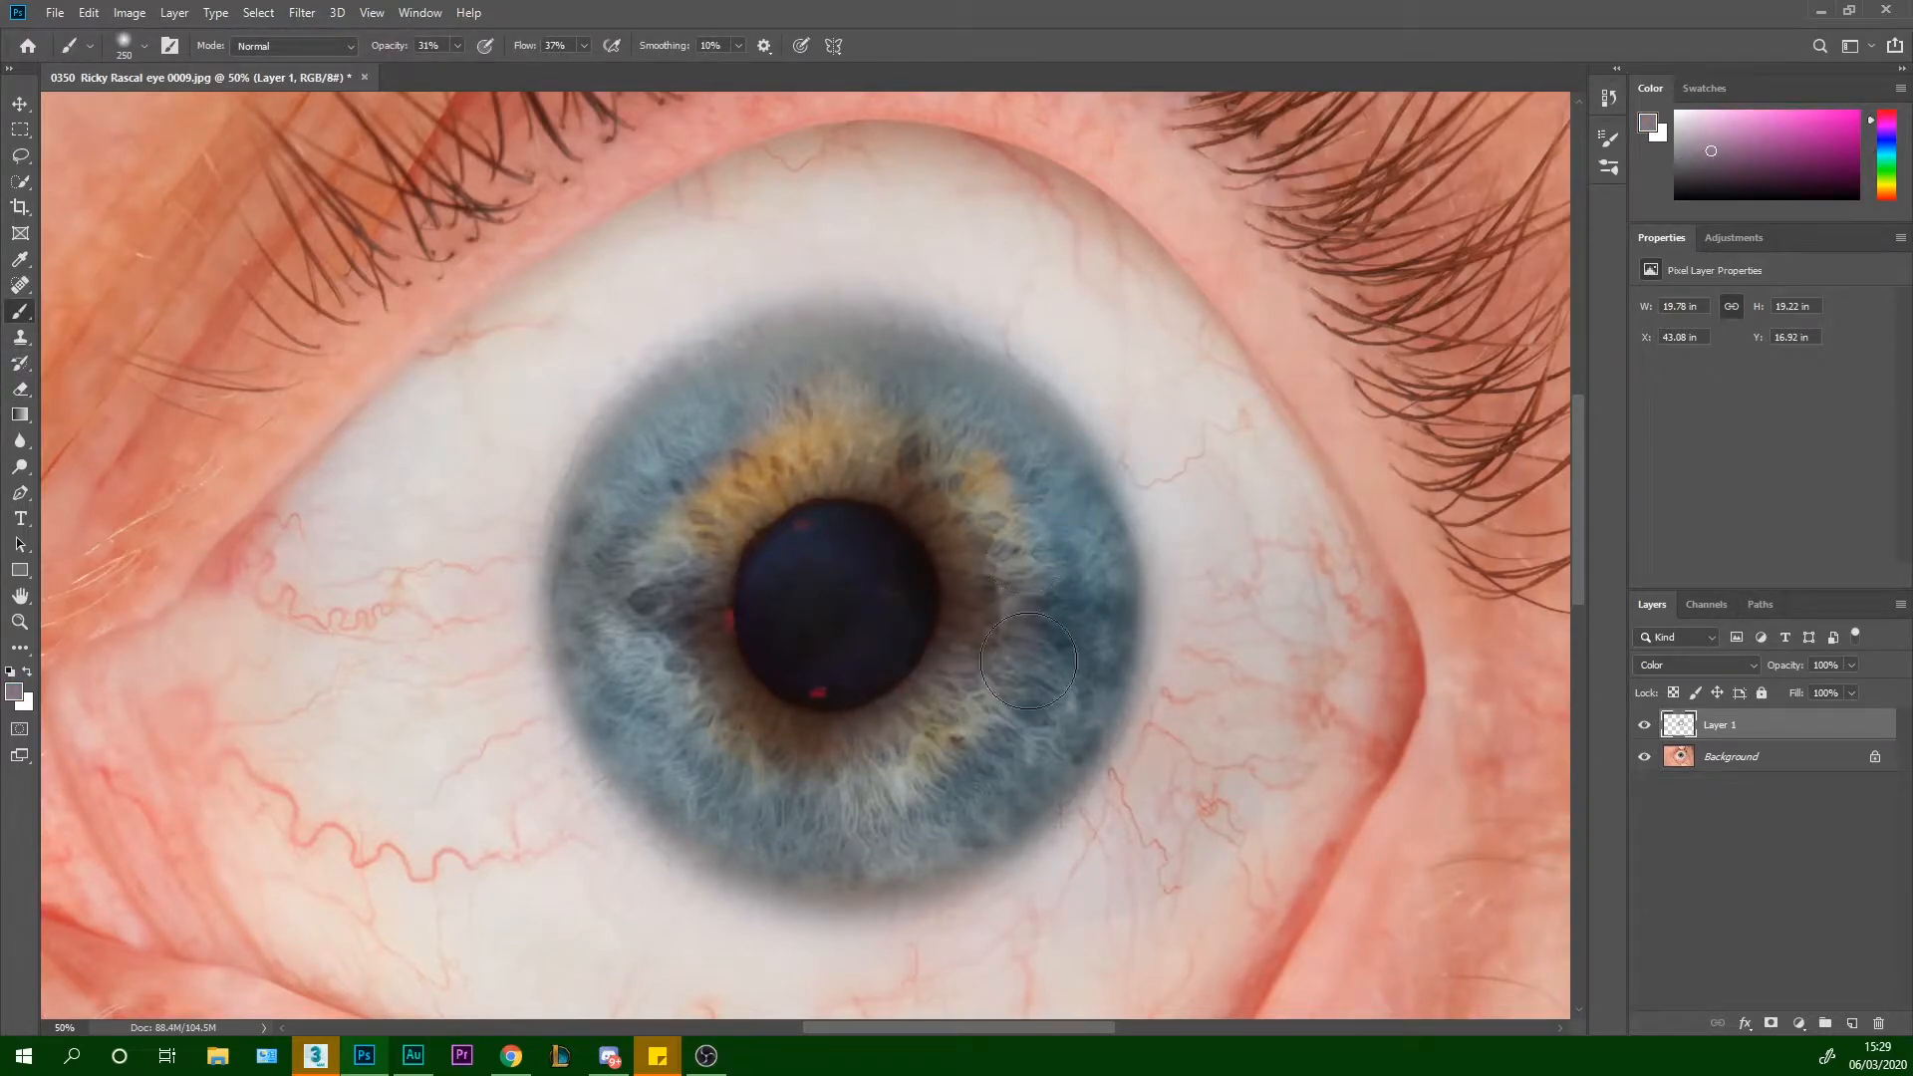
pyautogui.moveTo(1033, 533)
pyautogui.mouseDown()
pyautogui.moveTo(975, 460)
pyautogui.moveTo(980, 431)
pyautogui.mouseUp()
# Try painting the sampled mauve-grey tone over the golden-brown ring around the pupil
pyautogui.moveTo(706, 490)
pyautogui.mouseDown()
pyautogui.moveTo(739, 435)
pyautogui.moveTo(680, 503)
pyautogui.moveTo(841, 439)
pyautogui.moveTo(730, 550)
pyautogui.moveTo(898, 428)
pyautogui.moveTo(920, 407)
pyautogui.moveTo(901, 392)
pyautogui.moveTo(937, 424)
pyautogui.mouseUp()
pyautogui.moveTo(996, 516)
pyautogui.mouseDown()
pyautogui.moveTo(1050, 634)
pyautogui.moveTo(996, 688)
pyautogui.moveTo(870, 745)
pyautogui.mouseUp()
pyautogui.moveTo(668, 473); pyautogui.dragTo(756, 419)
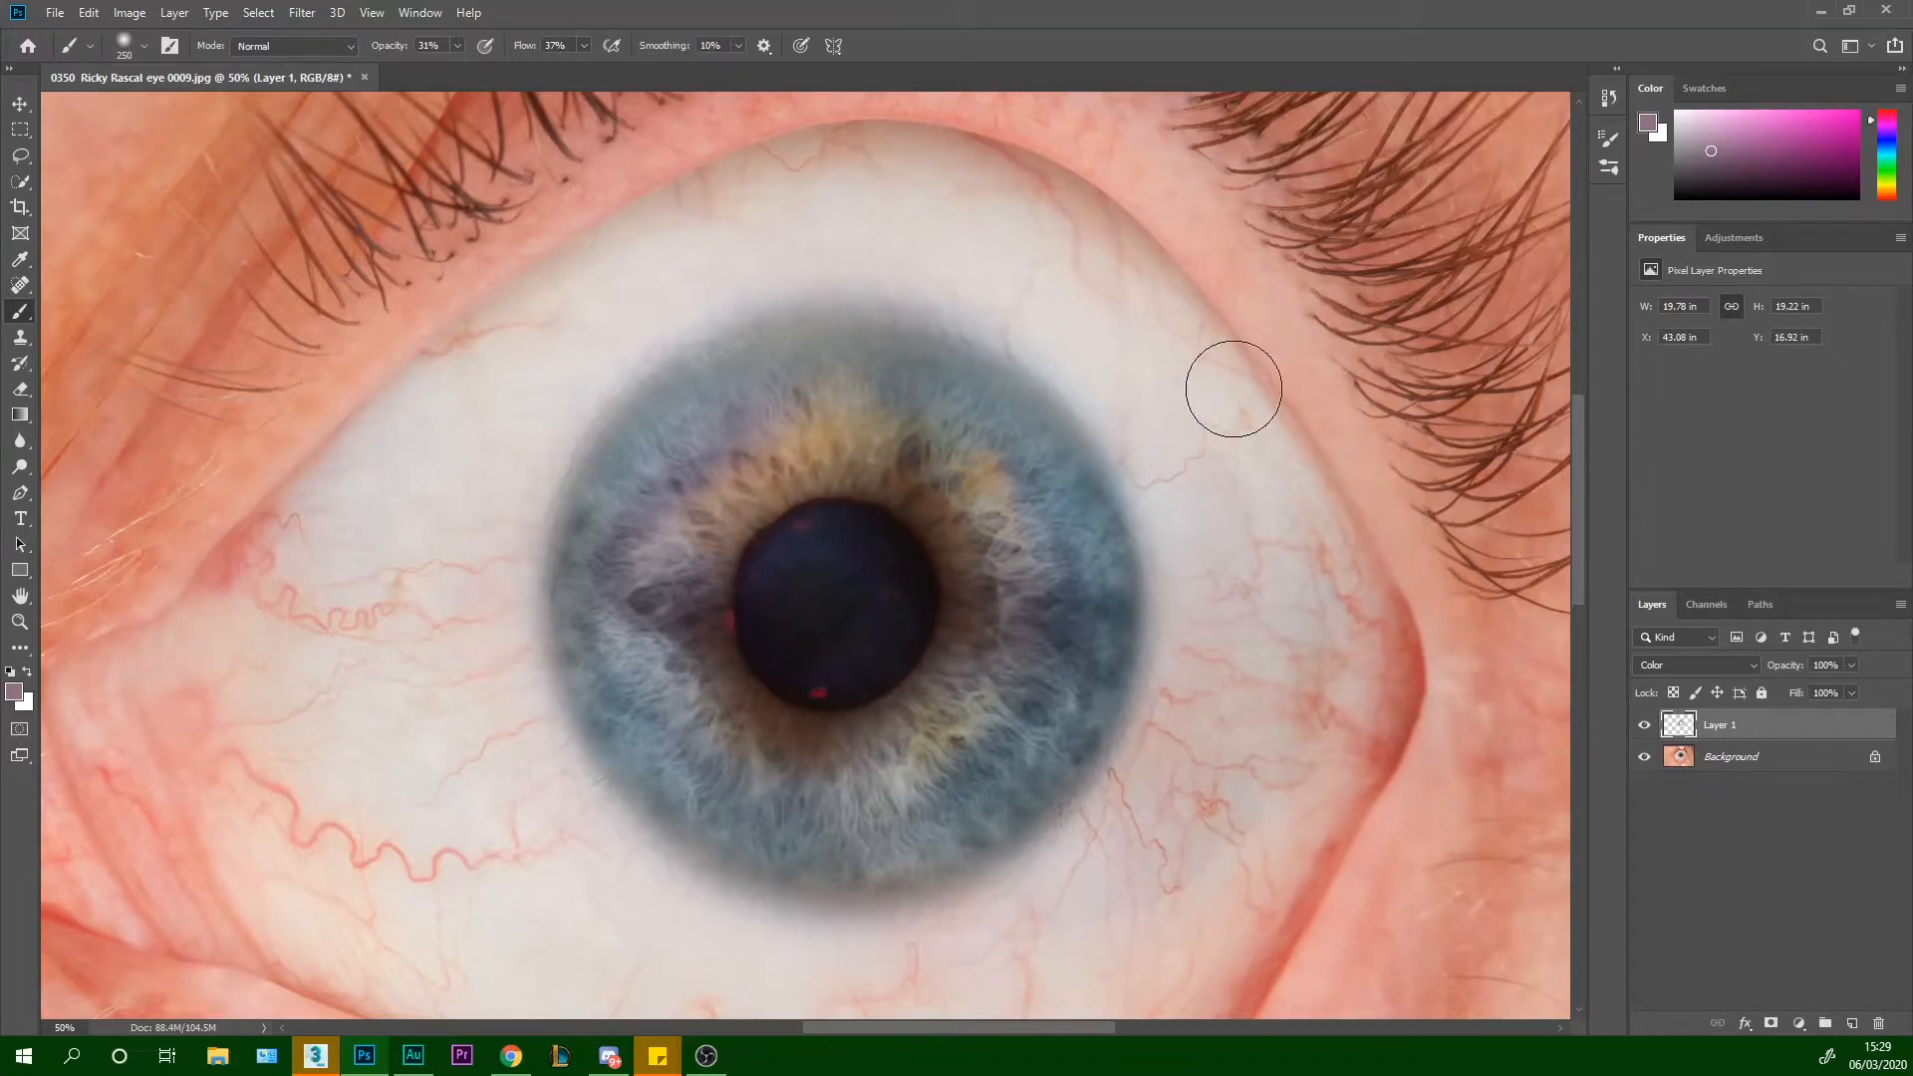
# Examine how the corrected iris colours look in the whole photo and again close up
pyautogui.hotkey('ctrl', '-')
pyautogui.hotkey('ctrl', '-')
pyautogui.hotkey('ctrl', '-')
pyautogui.hotkey('ctrl', '-')
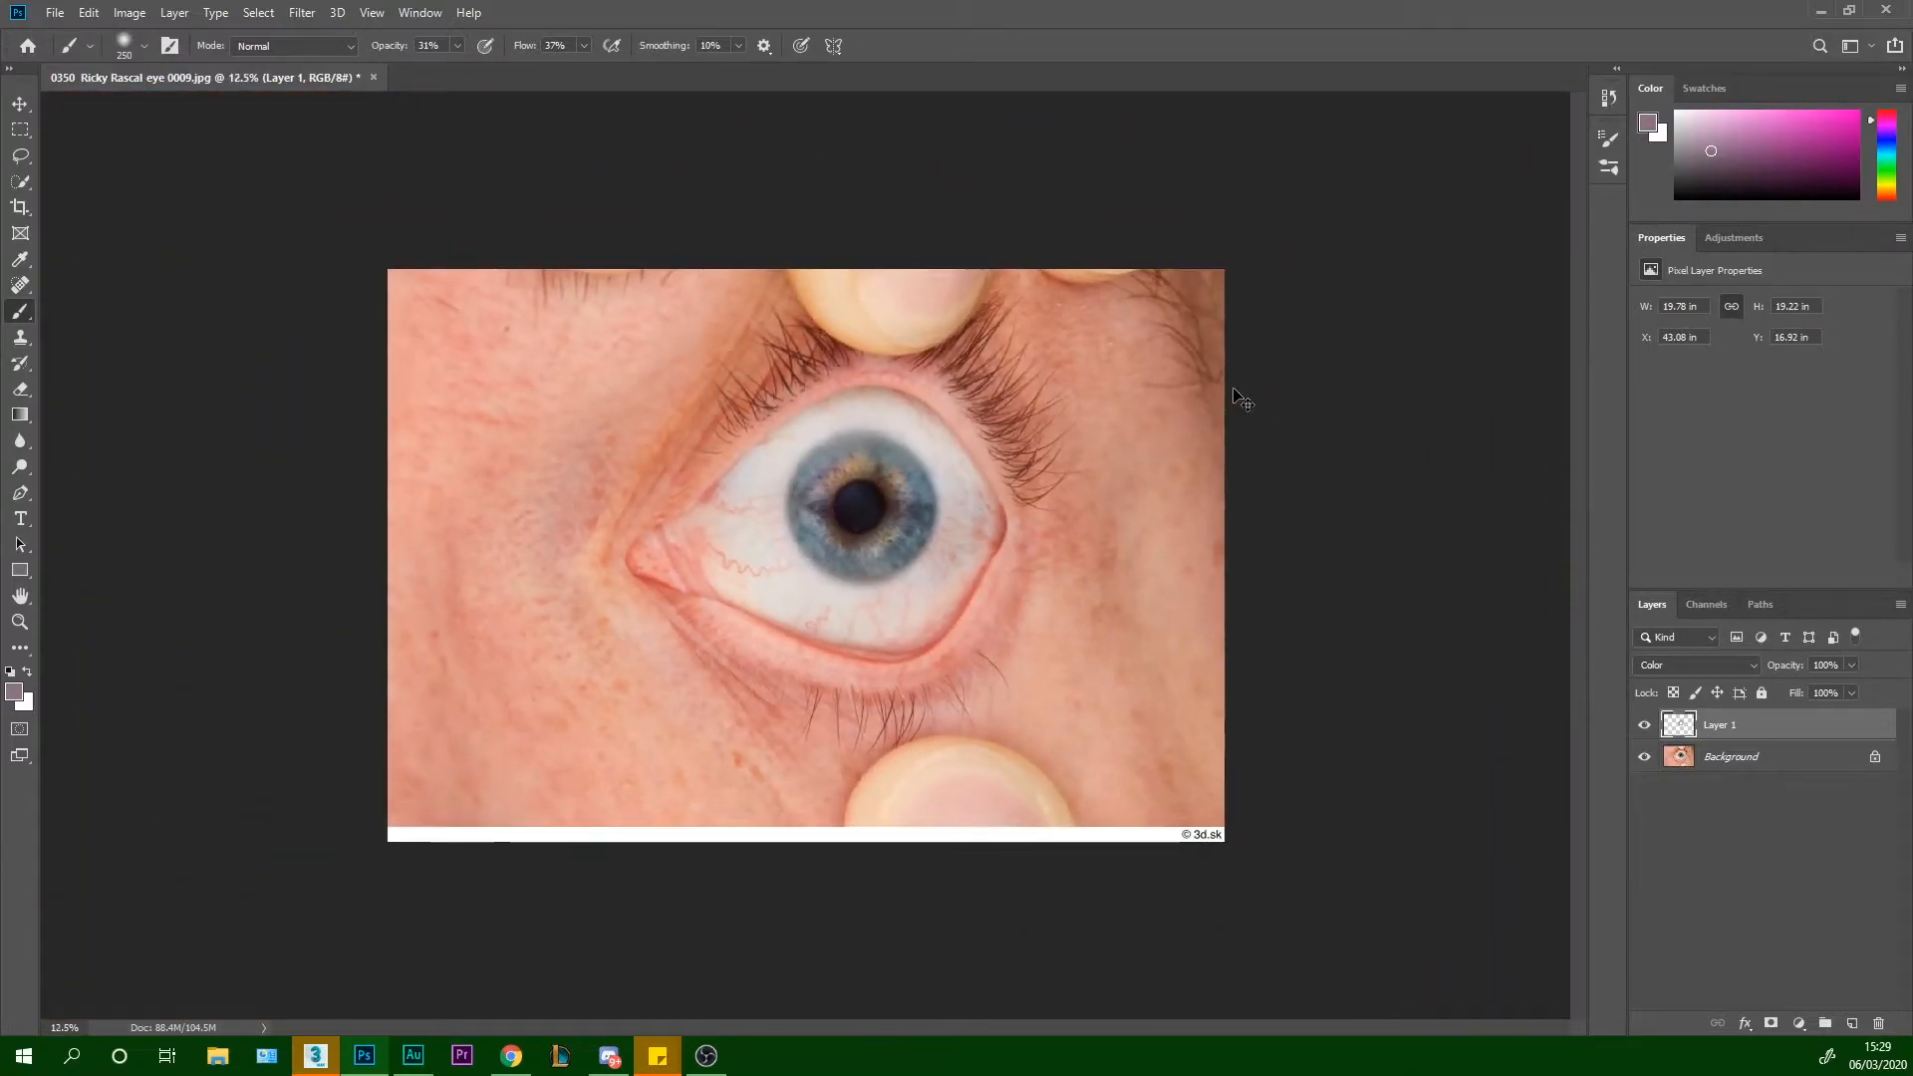
pyautogui.hotkey('ctrl', '+')
pyautogui.hotkey('ctrl', '+')
pyautogui.hotkey('ctrl', '+')
pyautogui.hotkey('ctrl', '+')
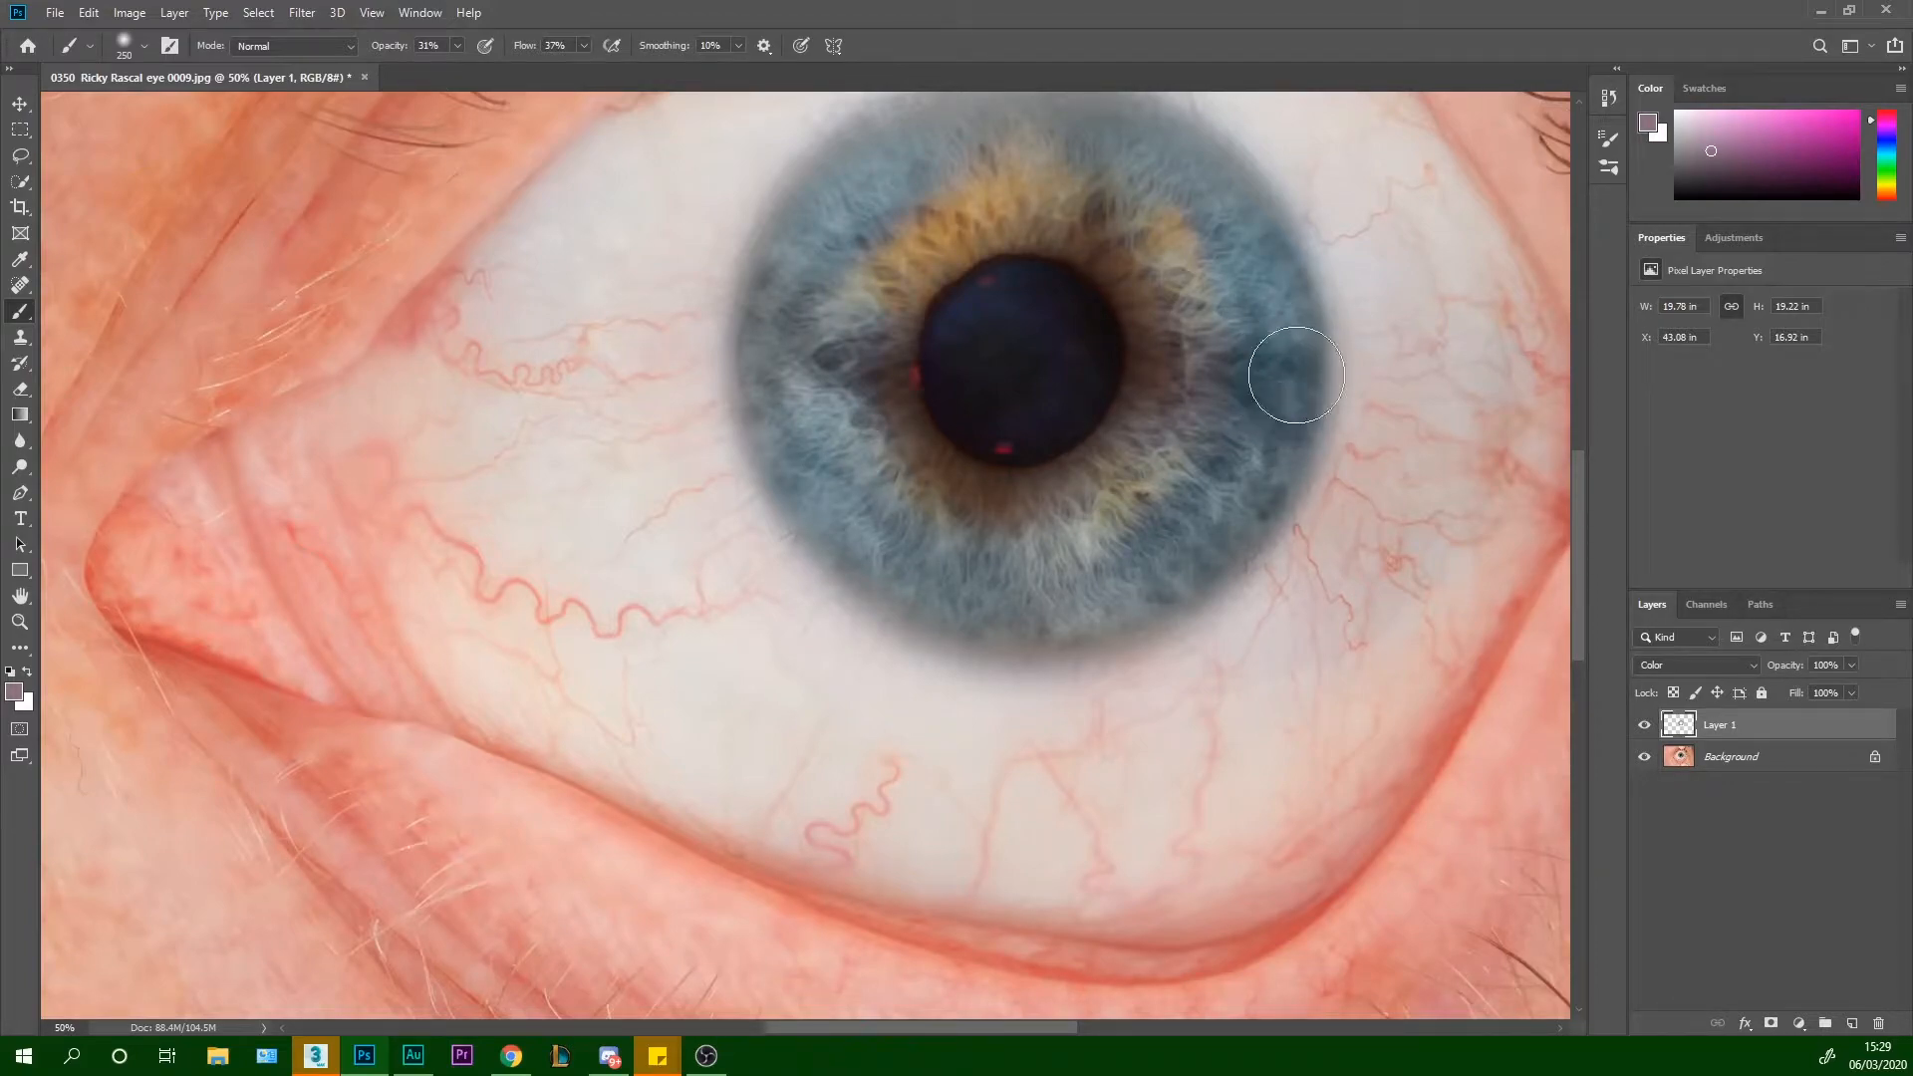
pyautogui.scroll(3, 1575, 469)
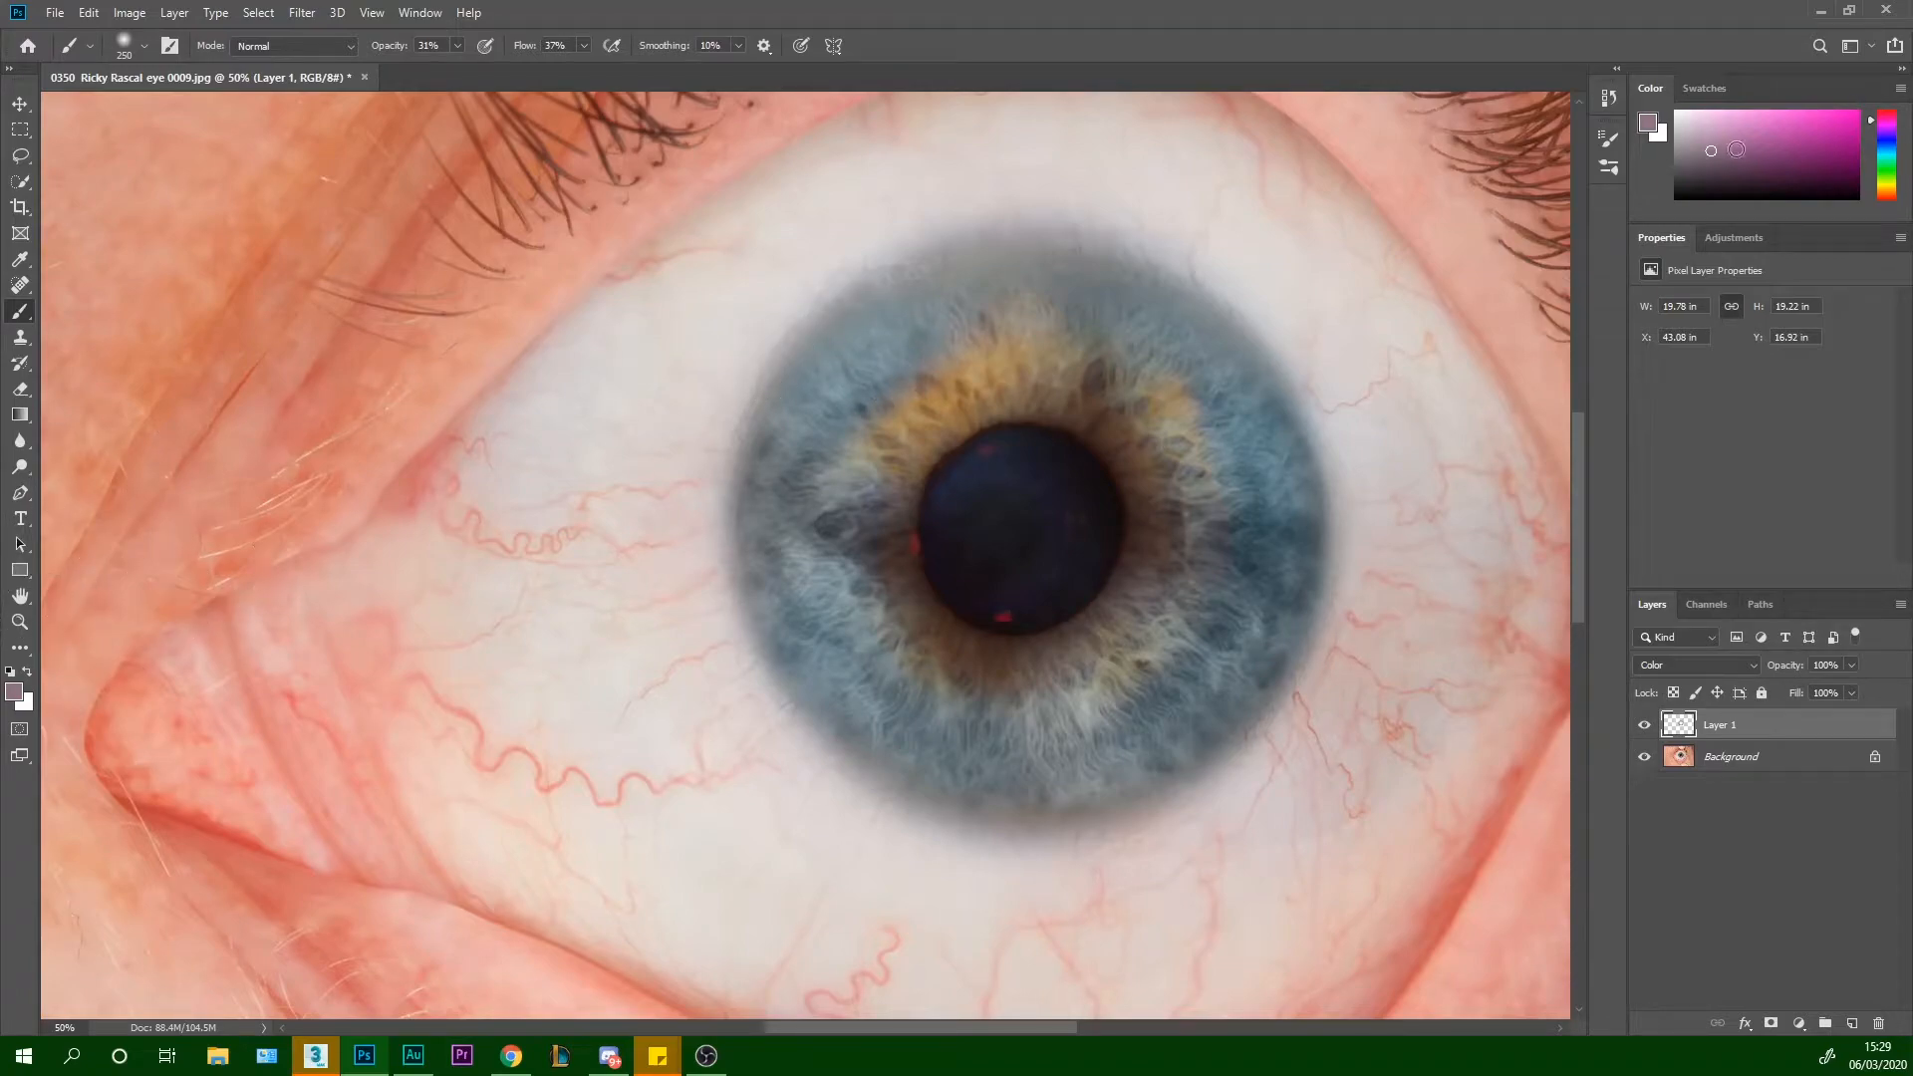
# Sample a saturated blue from the iris, brush it over the upper iris, and erase the excess above the golden area
pyautogui.keyDown('alt'); pyautogui.click(855, 429); pyautogui.keyUp('alt')
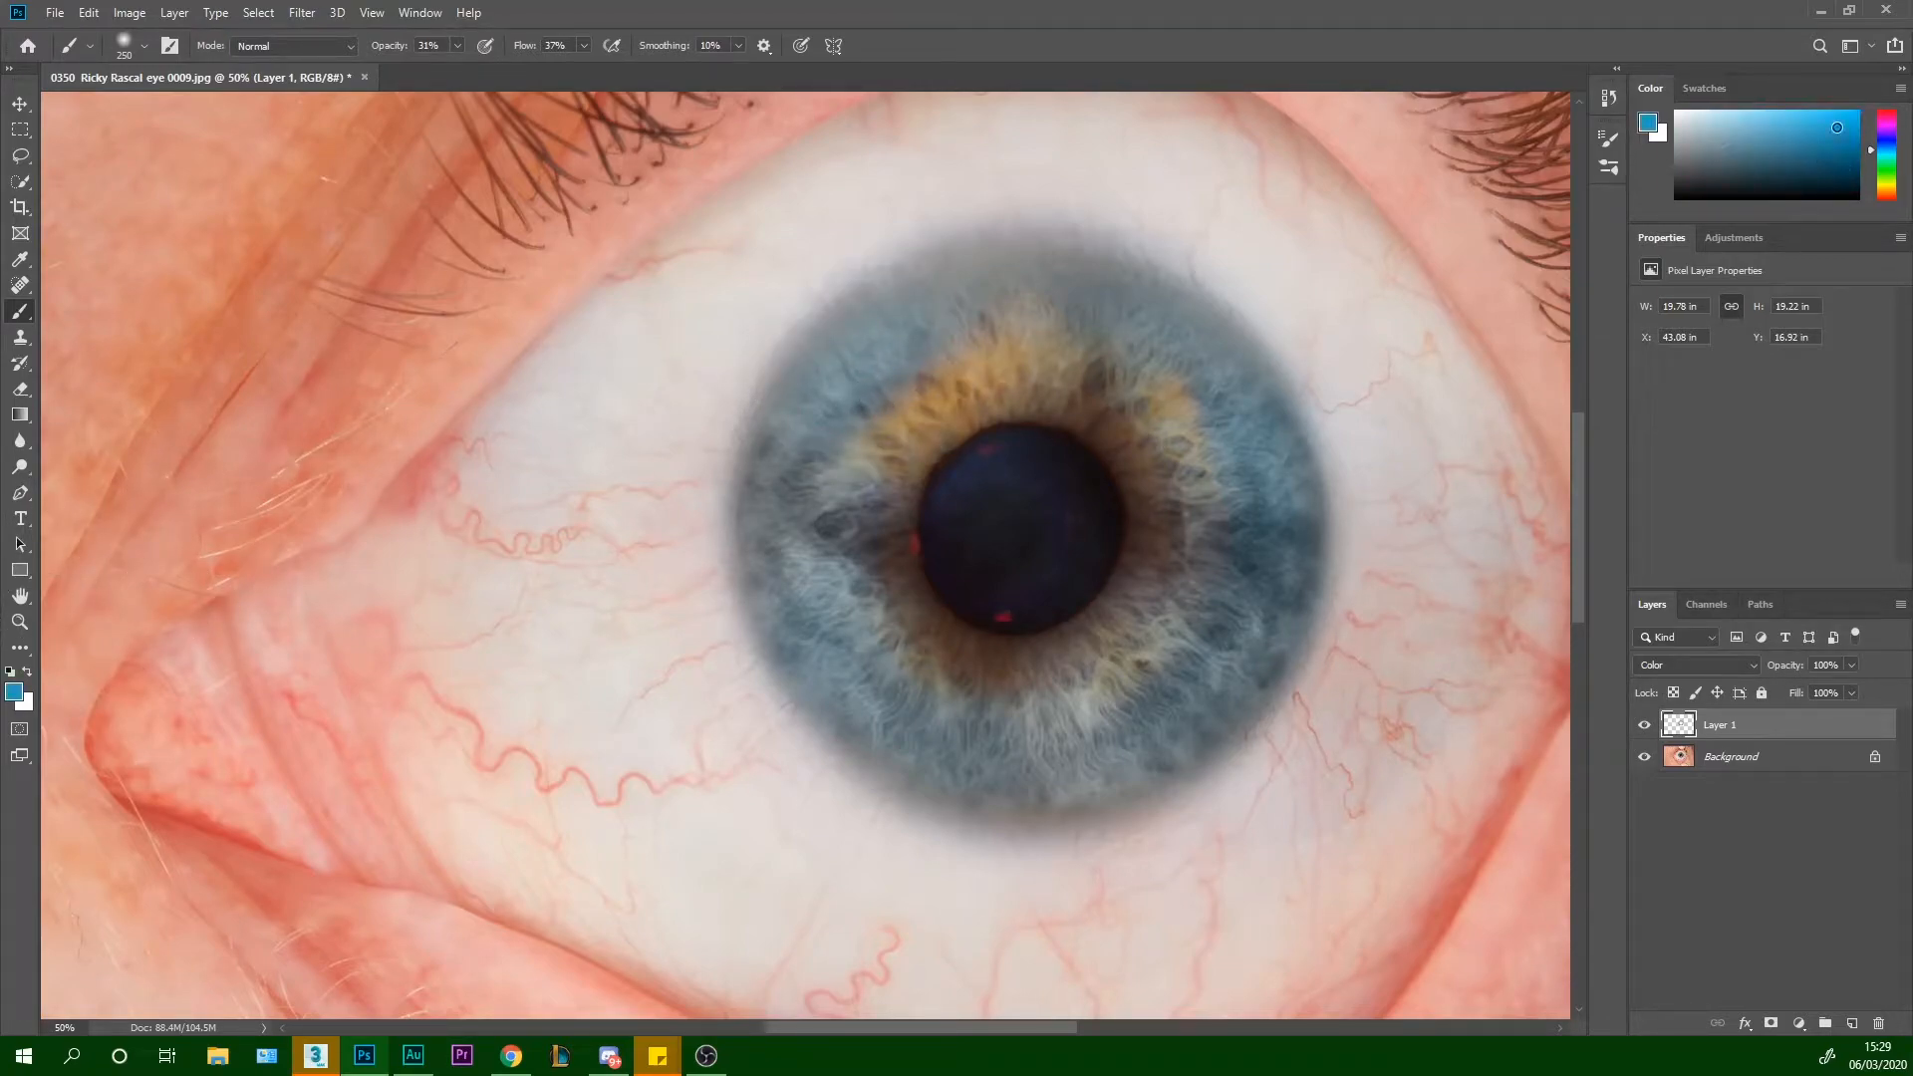
pyautogui.moveTo(897, 327)
pyautogui.mouseDown()
pyautogui.moveTo(945, 319)
pyautogui.moveTo(895, 332)
pyautogui.moveTo(801, 456)
pyautogui.moveTo(1021, 660)
pyautogui.moveTo(1236, 398)
pyautogui.moveTo(1111, 319)
pyautogui.moveTo(900, 356)
pyautogui.mouseUp()
pyautogui.click(26, 388)
pyautogui.moveTo(1072, 344)
pyautogui.mouseDown()
pyautogui.moveTo(893, 396)
pyautogui.moveTo(995, 331)
pyautogui.mouseUp()
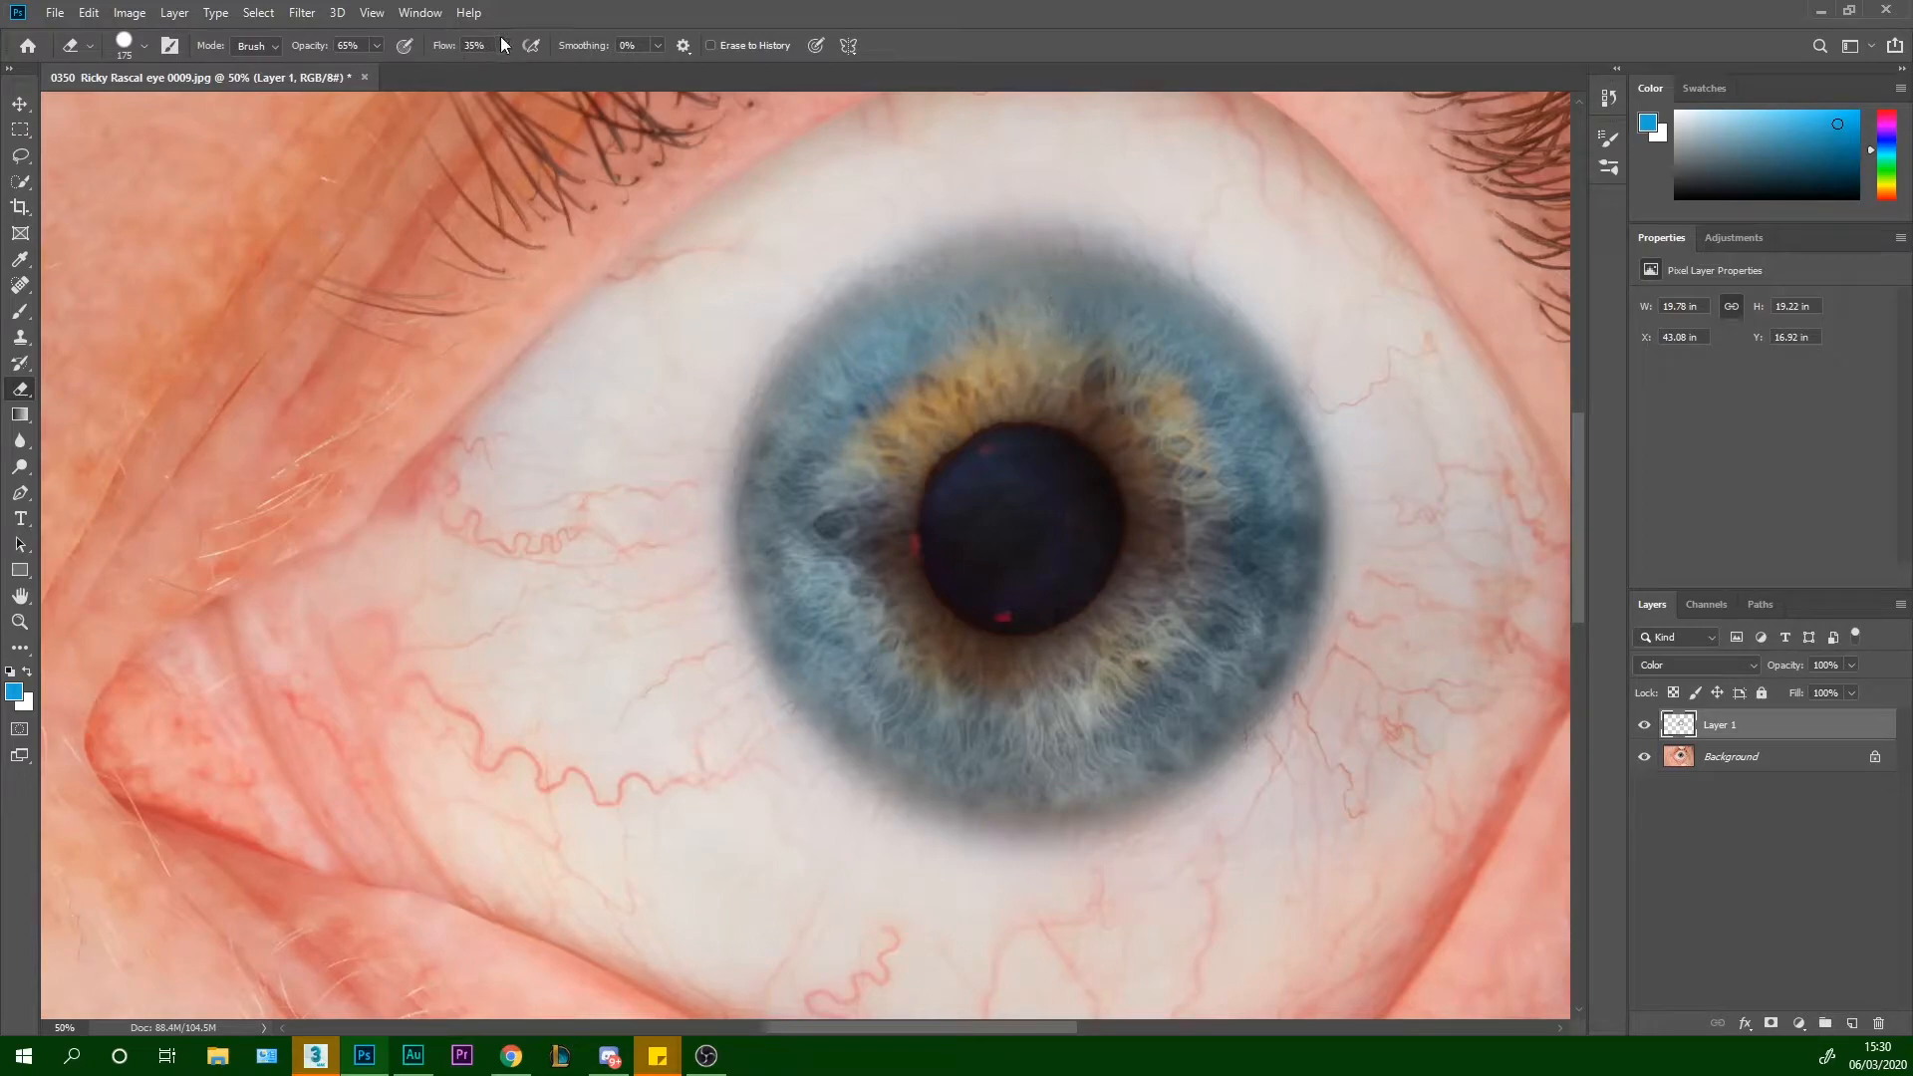
# Set the Eraser to 15% flow and 24% opacity and gently blend the blue tint along the upper iris
pyautogui.moveTo(502, 66); pyautogui.dragTo(486, 63)
pyautogui.click(378, 45)
pyautogui.click(387, 115)
pyautogui.moveTo(1094, 332)
pyautogui.mouseDown()
pyautogui.moveTo(1202, 553)
pyautogui.moveTo(1060, 708)
pyautogui.moveTo(902, 643)
pyautogui.moveTo(861, 538)
pyautogui.moveTo(976, 299)
pyautogui.mouseUp()
# Add a new Normal-mode layer above the colour layer for brushing over the pupil
pyautogui.scroll(-5, 1161, 187)
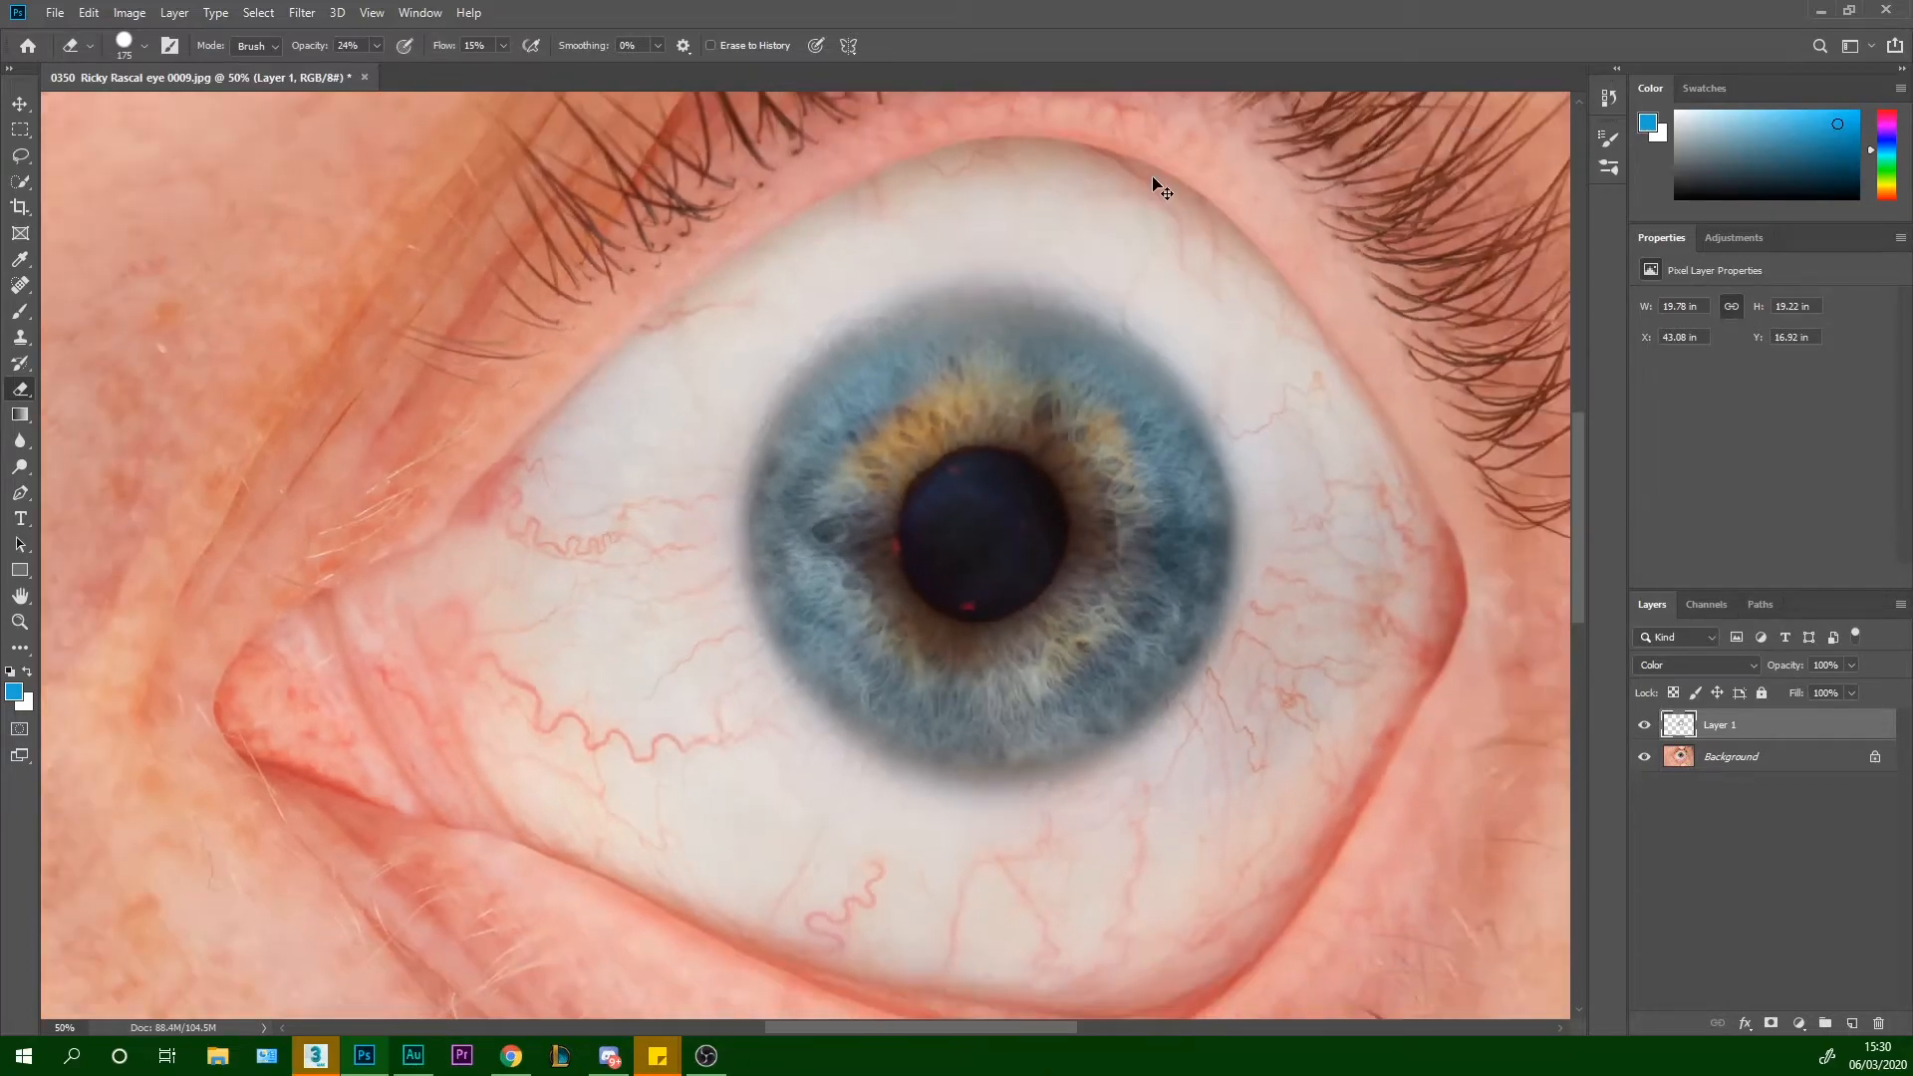
pyautogui.scroll(6, 1161, 187)
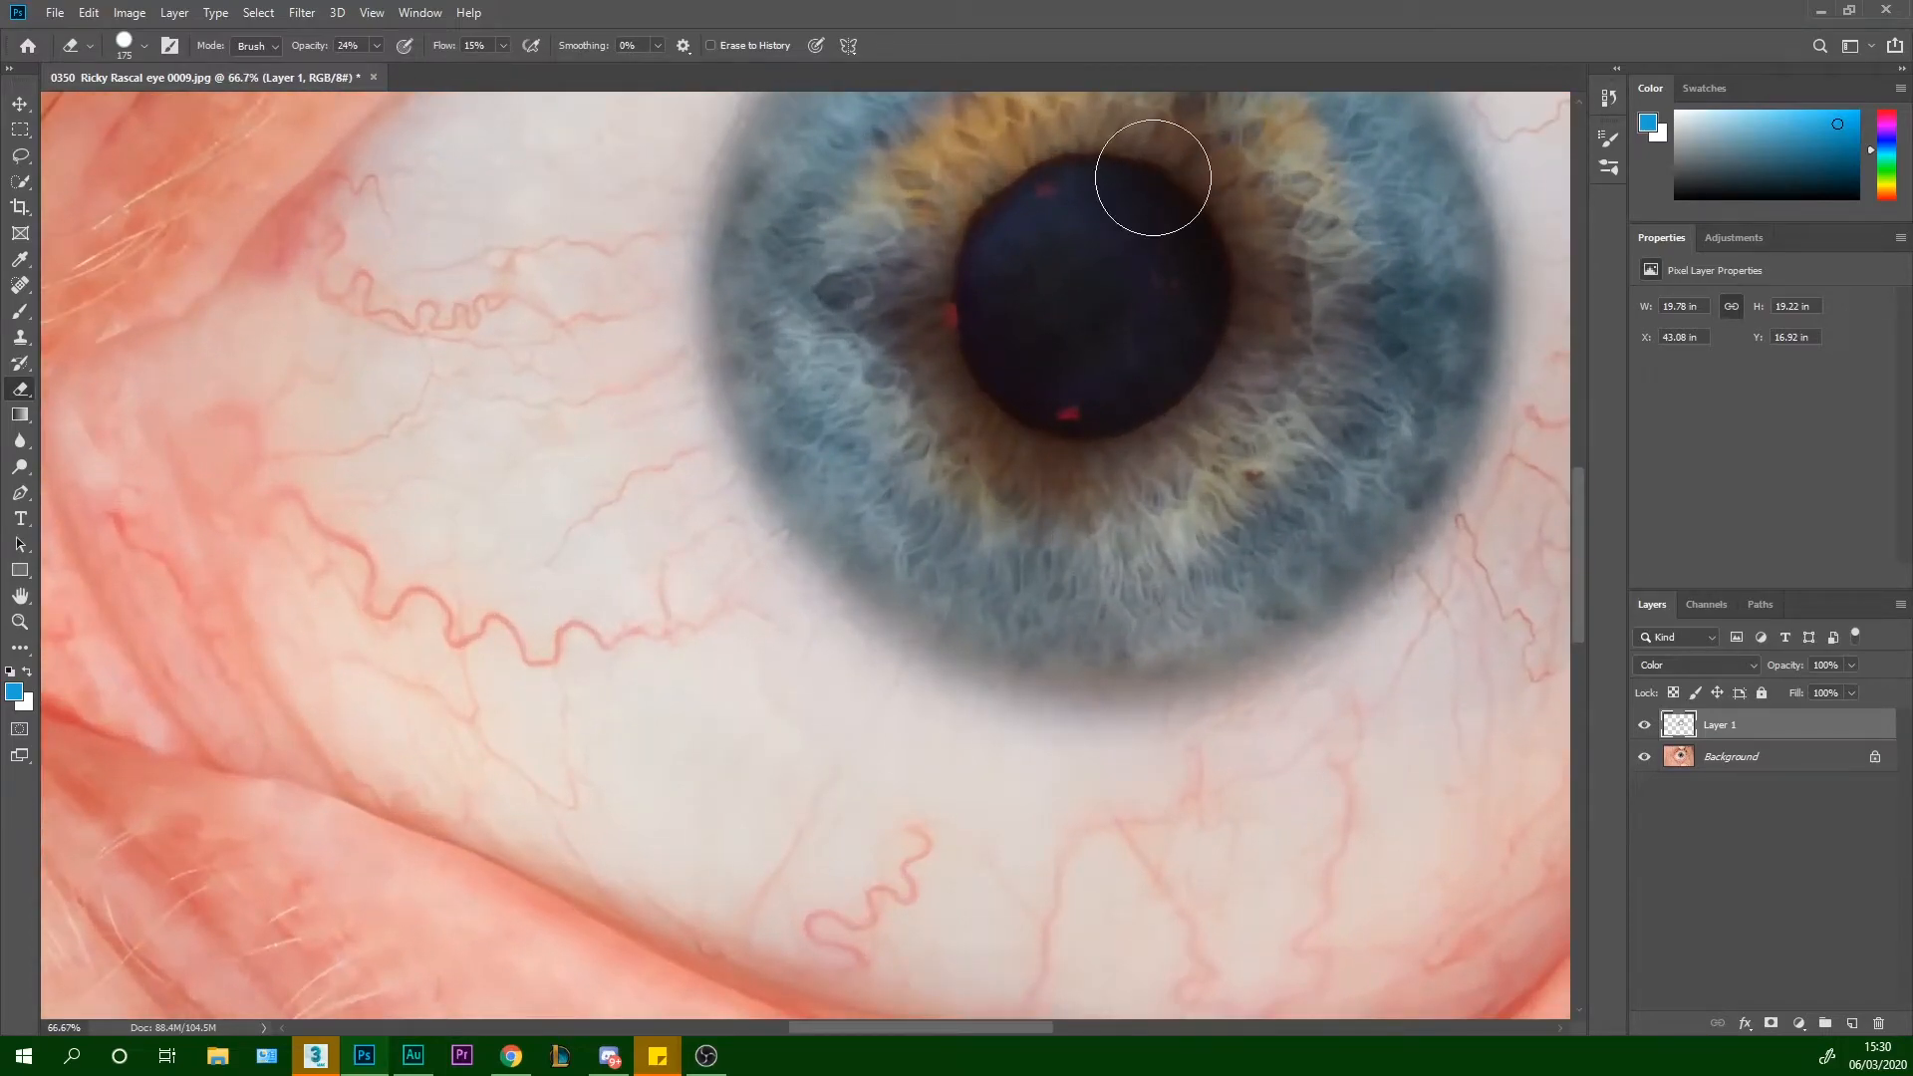
pyautogui.hotkey('ctrl', '+')
pyautogui.moveTo(1580, 569); pyautogui.dragTo(1581, 517)
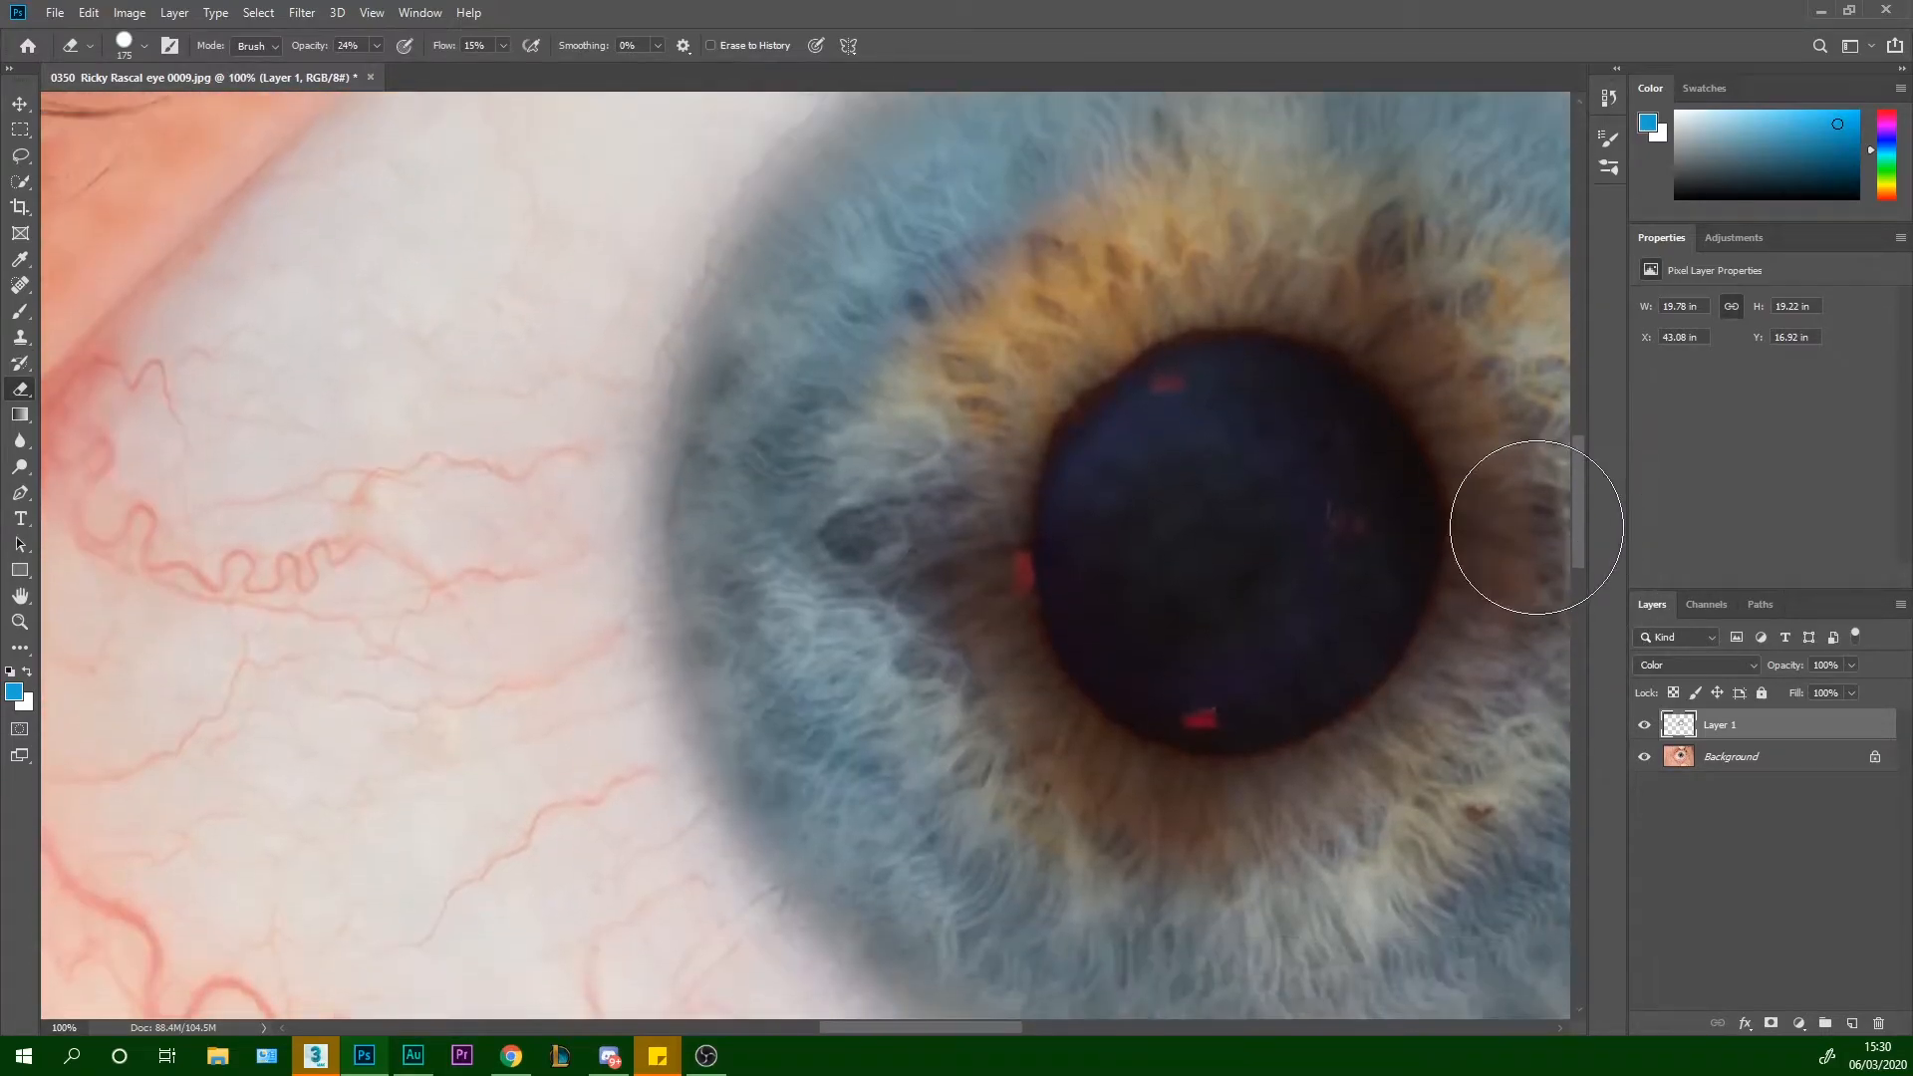
pyautogui.moveTo(915, 1031); pyautogui.dragTo(961, 1031)
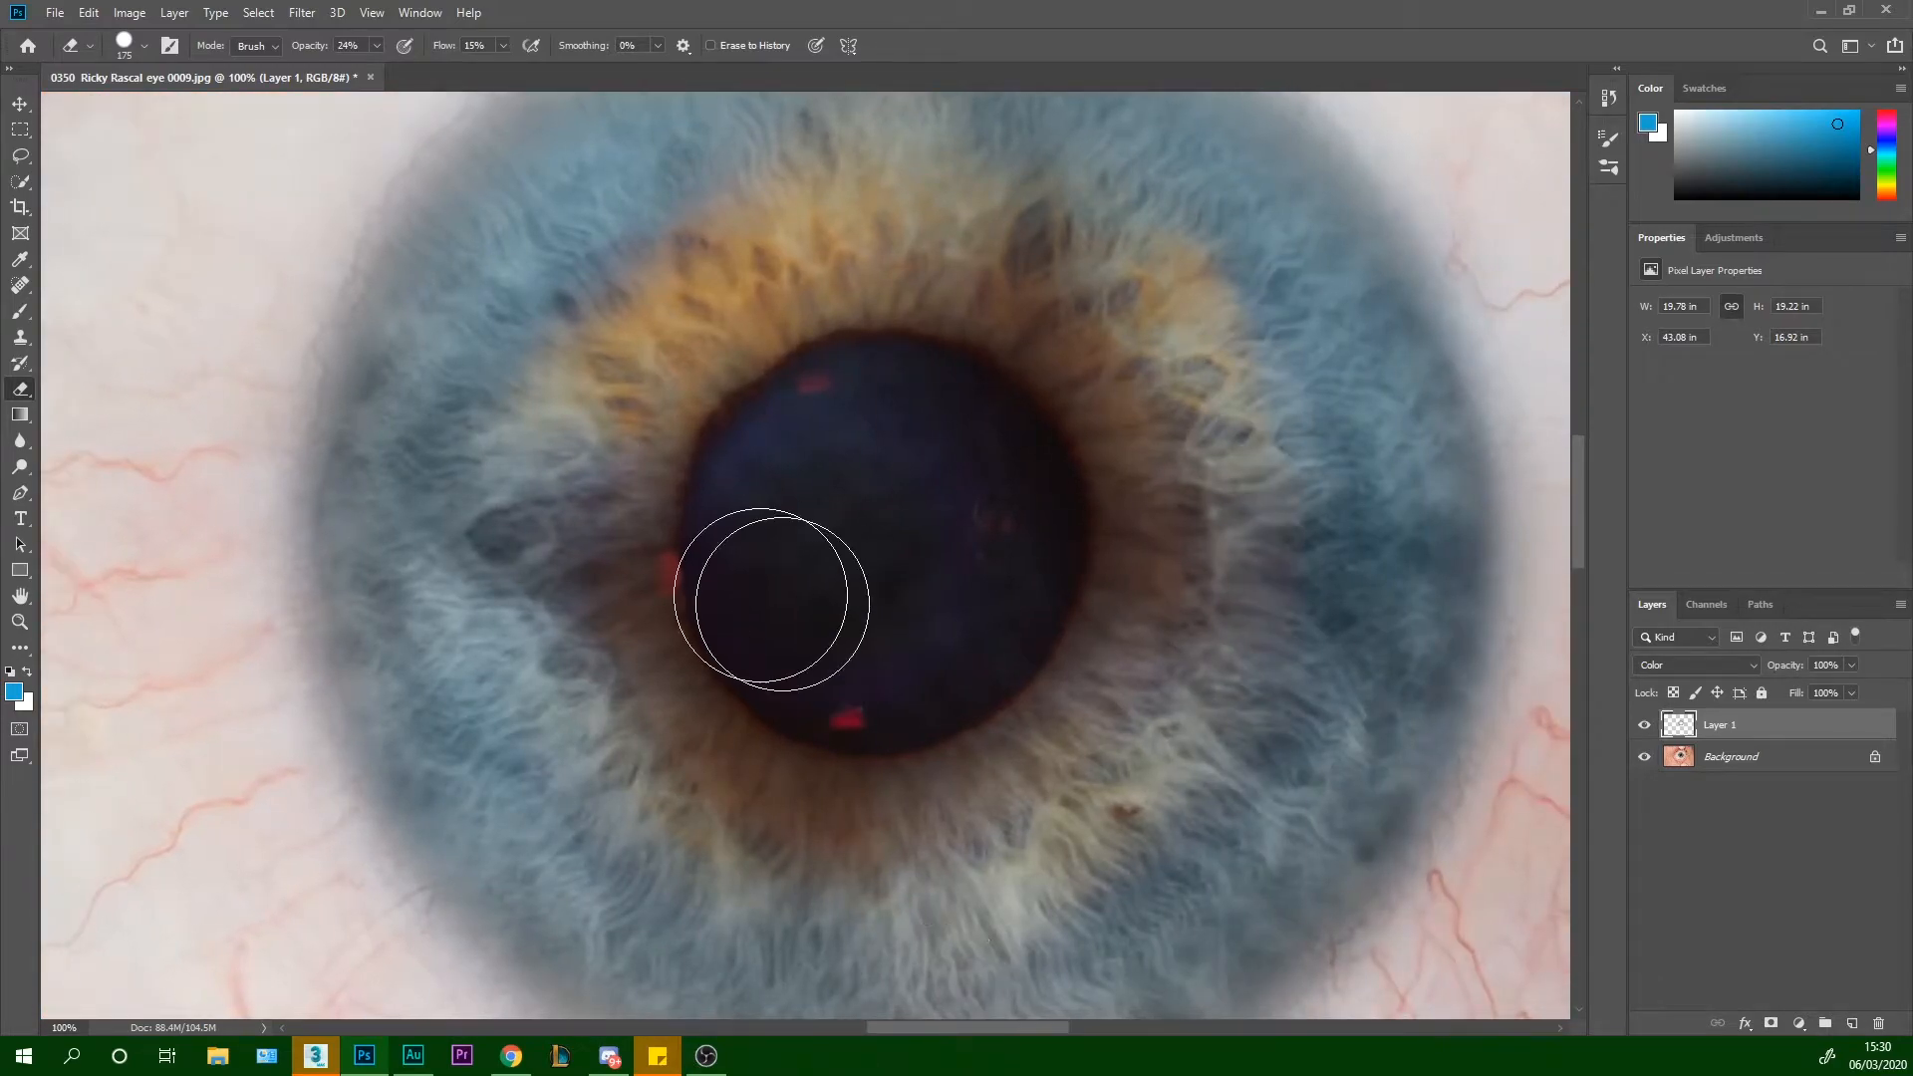
pyautogui.click(22, 312)
pyautogui.hotkey('ctrl', 'shift', 'n')
pyautogui.press('Return')
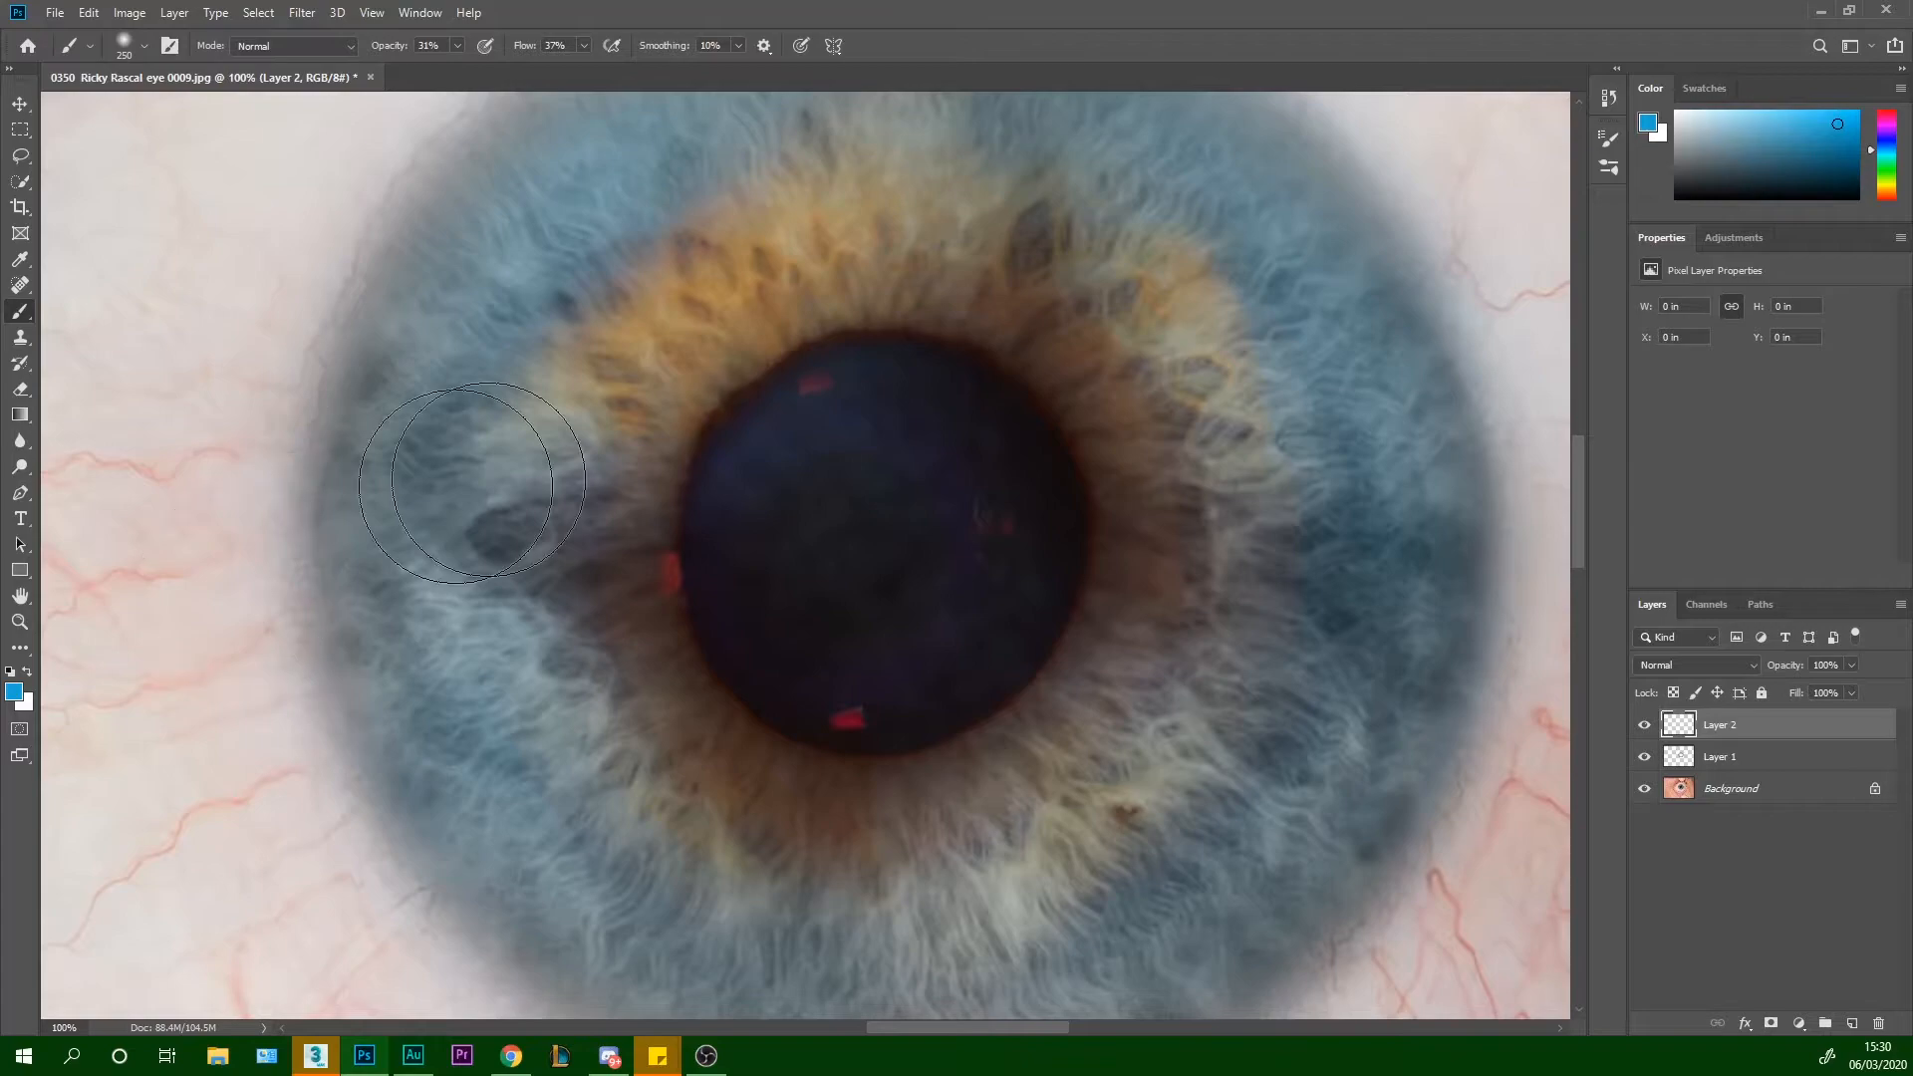
# Set the Brush to 65% opacity and 80 px, sample a dark pupil tone, and paint over the lower red reflection
pyautogui.click(457, 46)
pyautogui.moveTo(491, 70); pyautogui.dragTo(489, 70)
pyautogui.press('[')
pyautogui.press('[')
pyautogui.press('[')
pyautogui.press('[')
pyautogui.press('[')
pyautogui.press('[')
pyautogui.keyDown('alt'); pyautogui.click(826, 679); pyautogui.keyUp('alt')
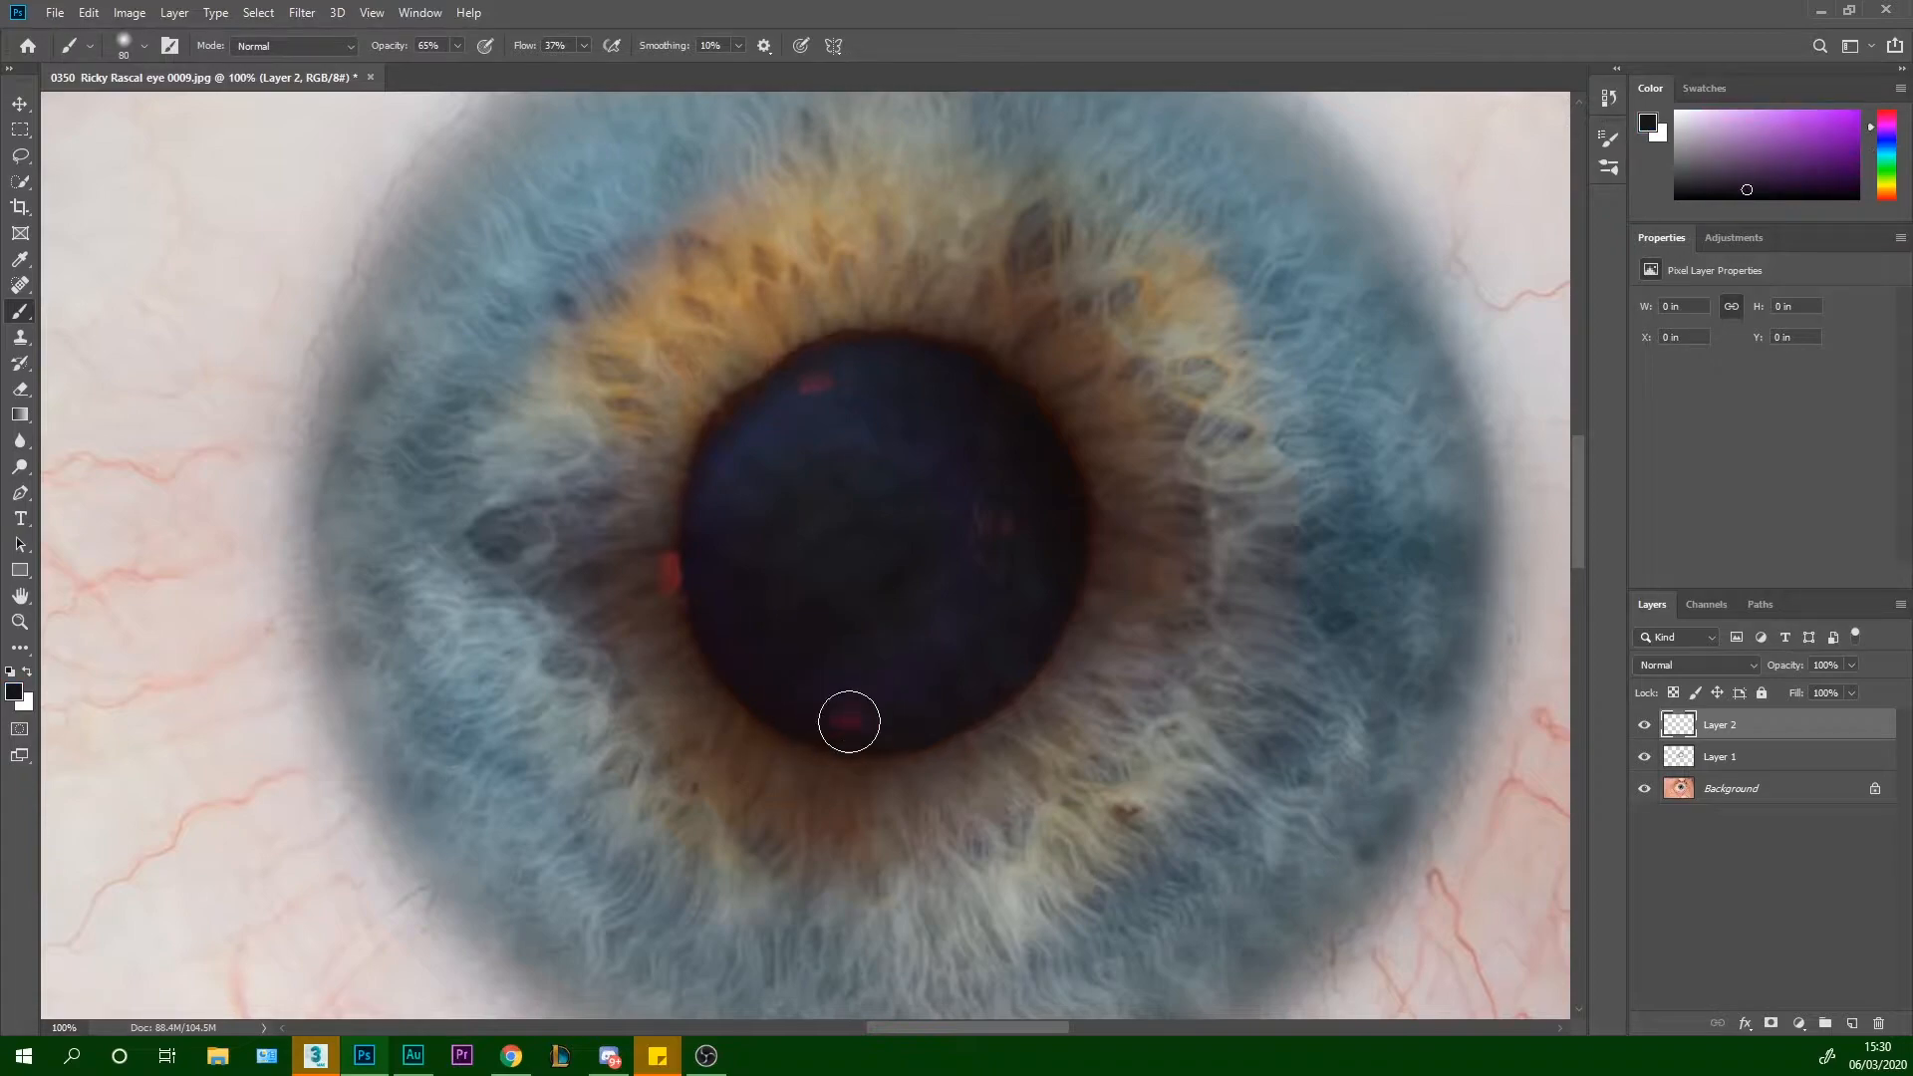
pyautogui.moveTo(886, 715); pyautogui.dragTo(910, 709)
# Paint over the remaining reflections and blue haze inside the pupil with dark tones sampled from it
pyautogui.keyDown('alt'); pyautogui.click(942, 492); pyautogui.keyUp('alt')
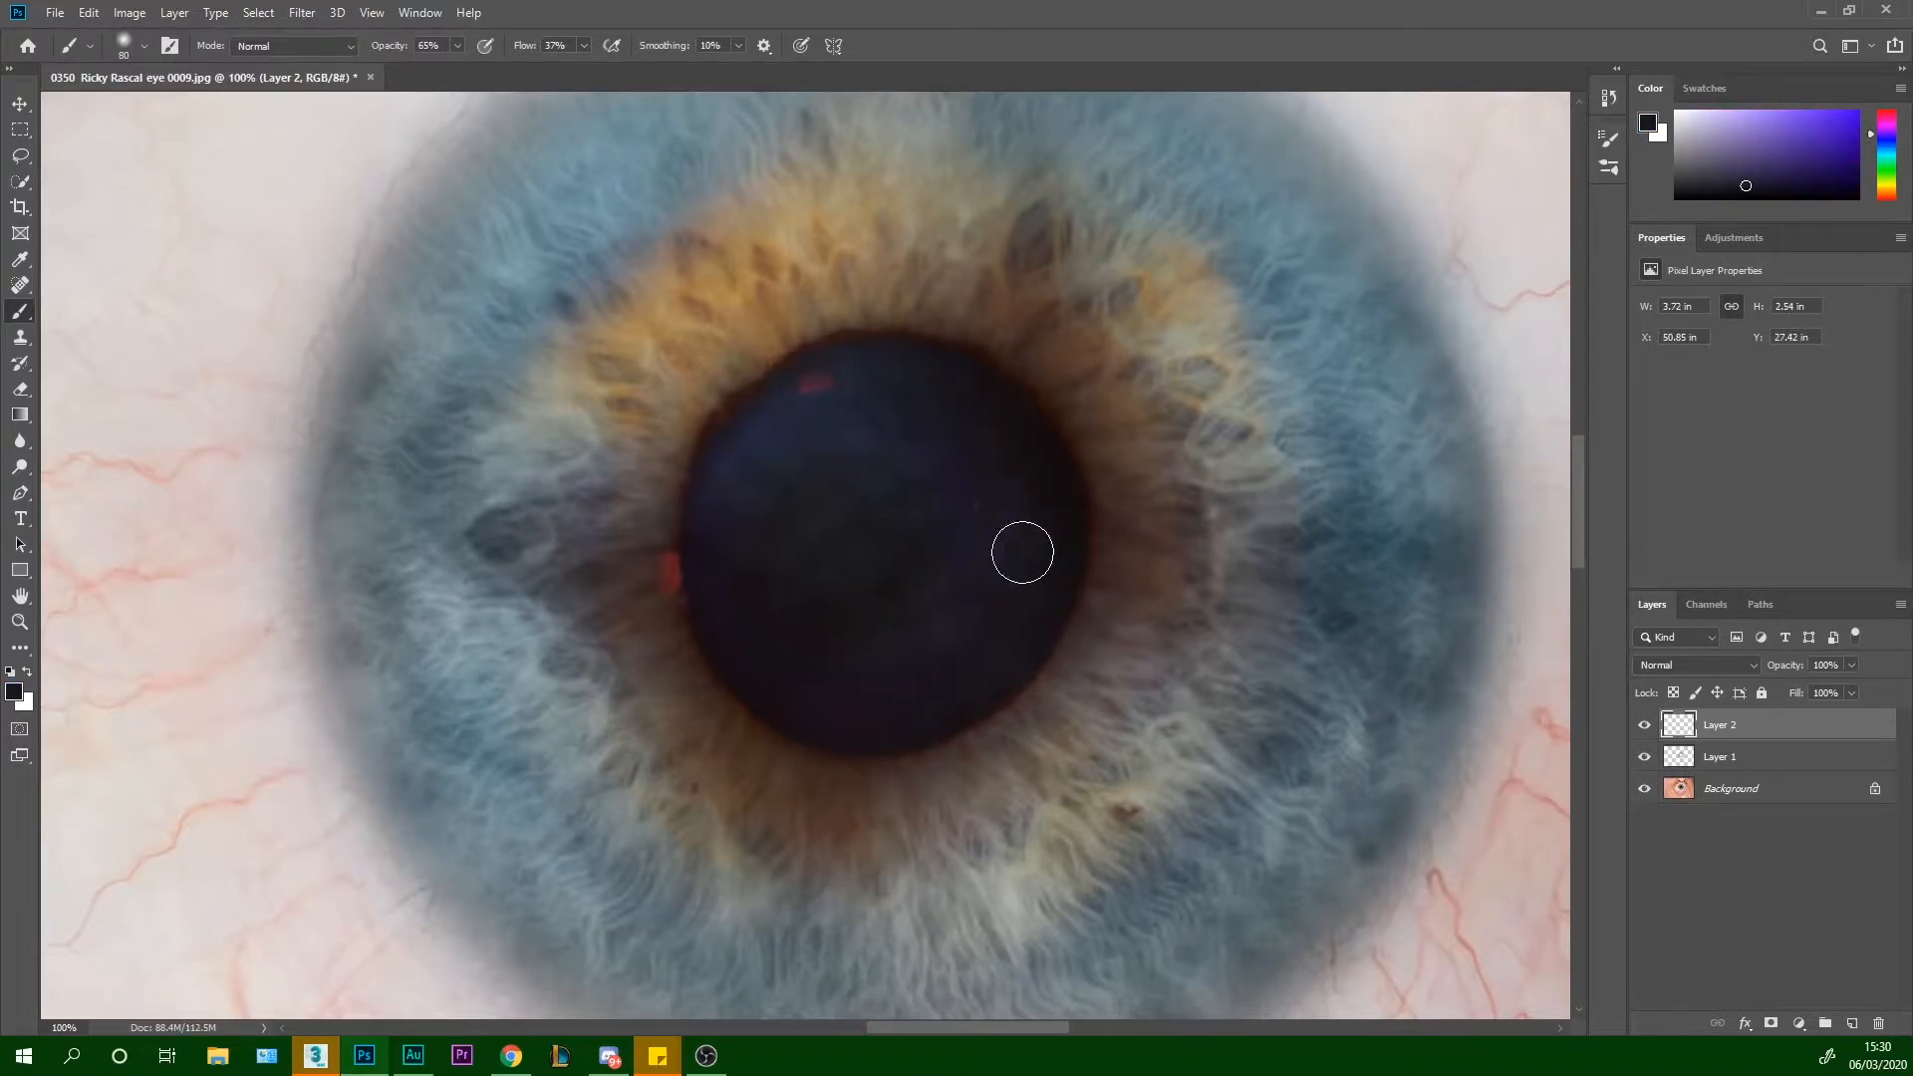
pyautogui.keyDown('alt'); pyautogui.click(784, 426); pyautogui.keyUp('alt')
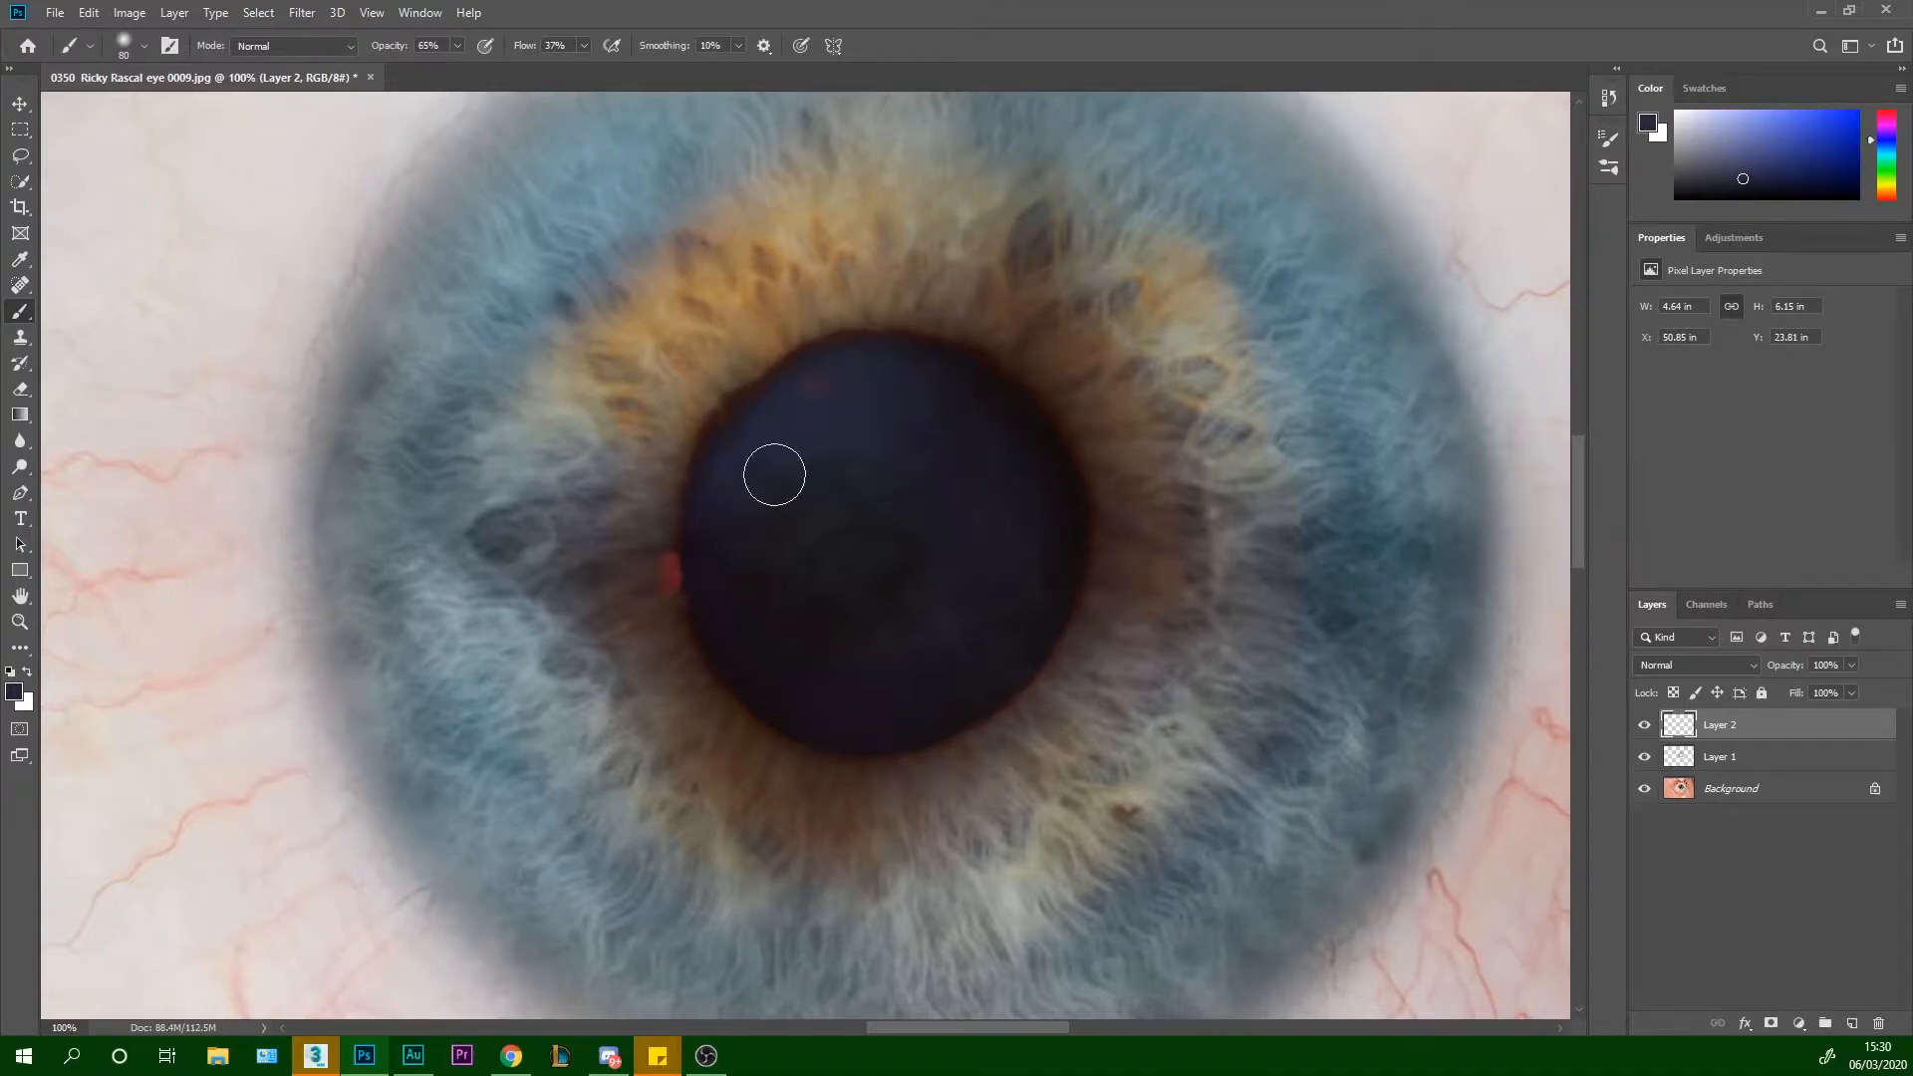
pyautogui.keyDown('alt'); pyautogui.click(854, 543); pyautogui.keyUp('alt')
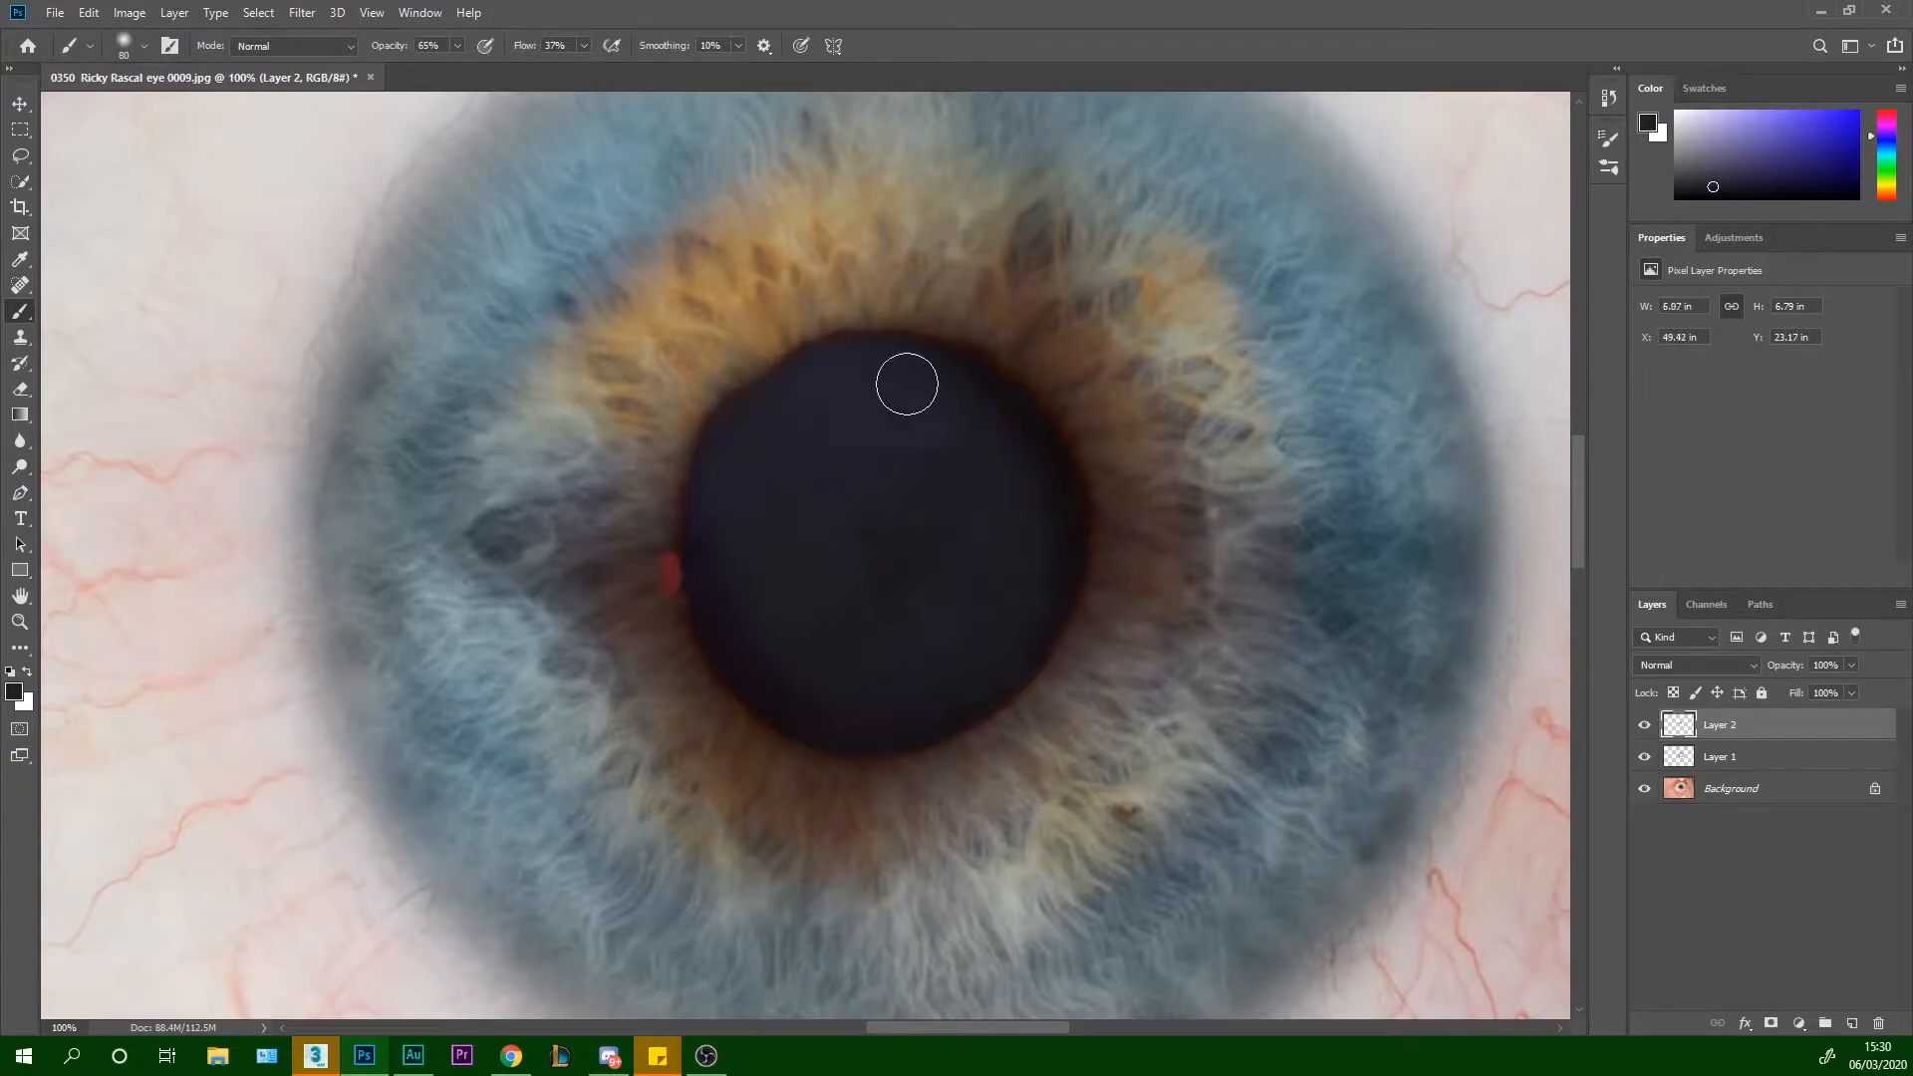
pyautogui.moveTo(889, 342); pyautogui.dragTo(940, 389)
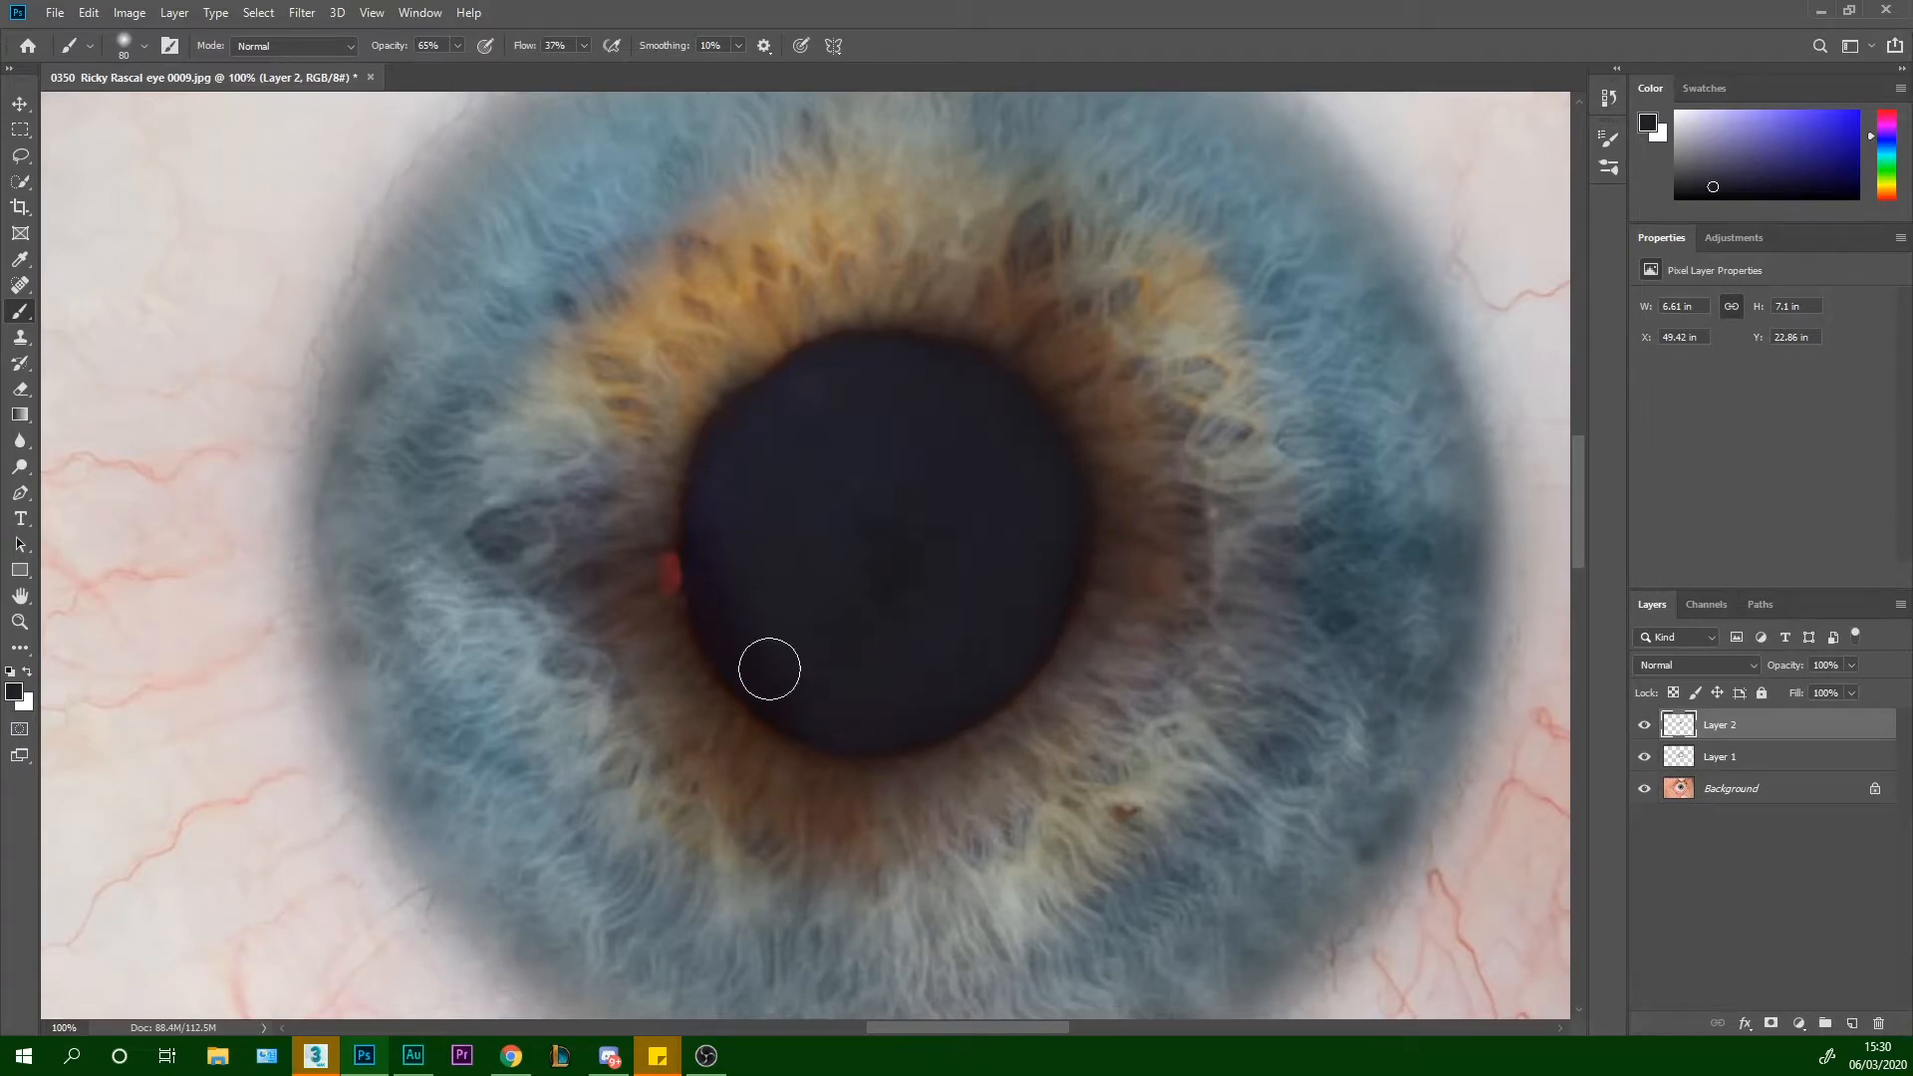
# Compare the pupil with and without the painted Layer 2 by hiding and showing it repeatedly
pyautogui.scroll(-3, 781, 638)
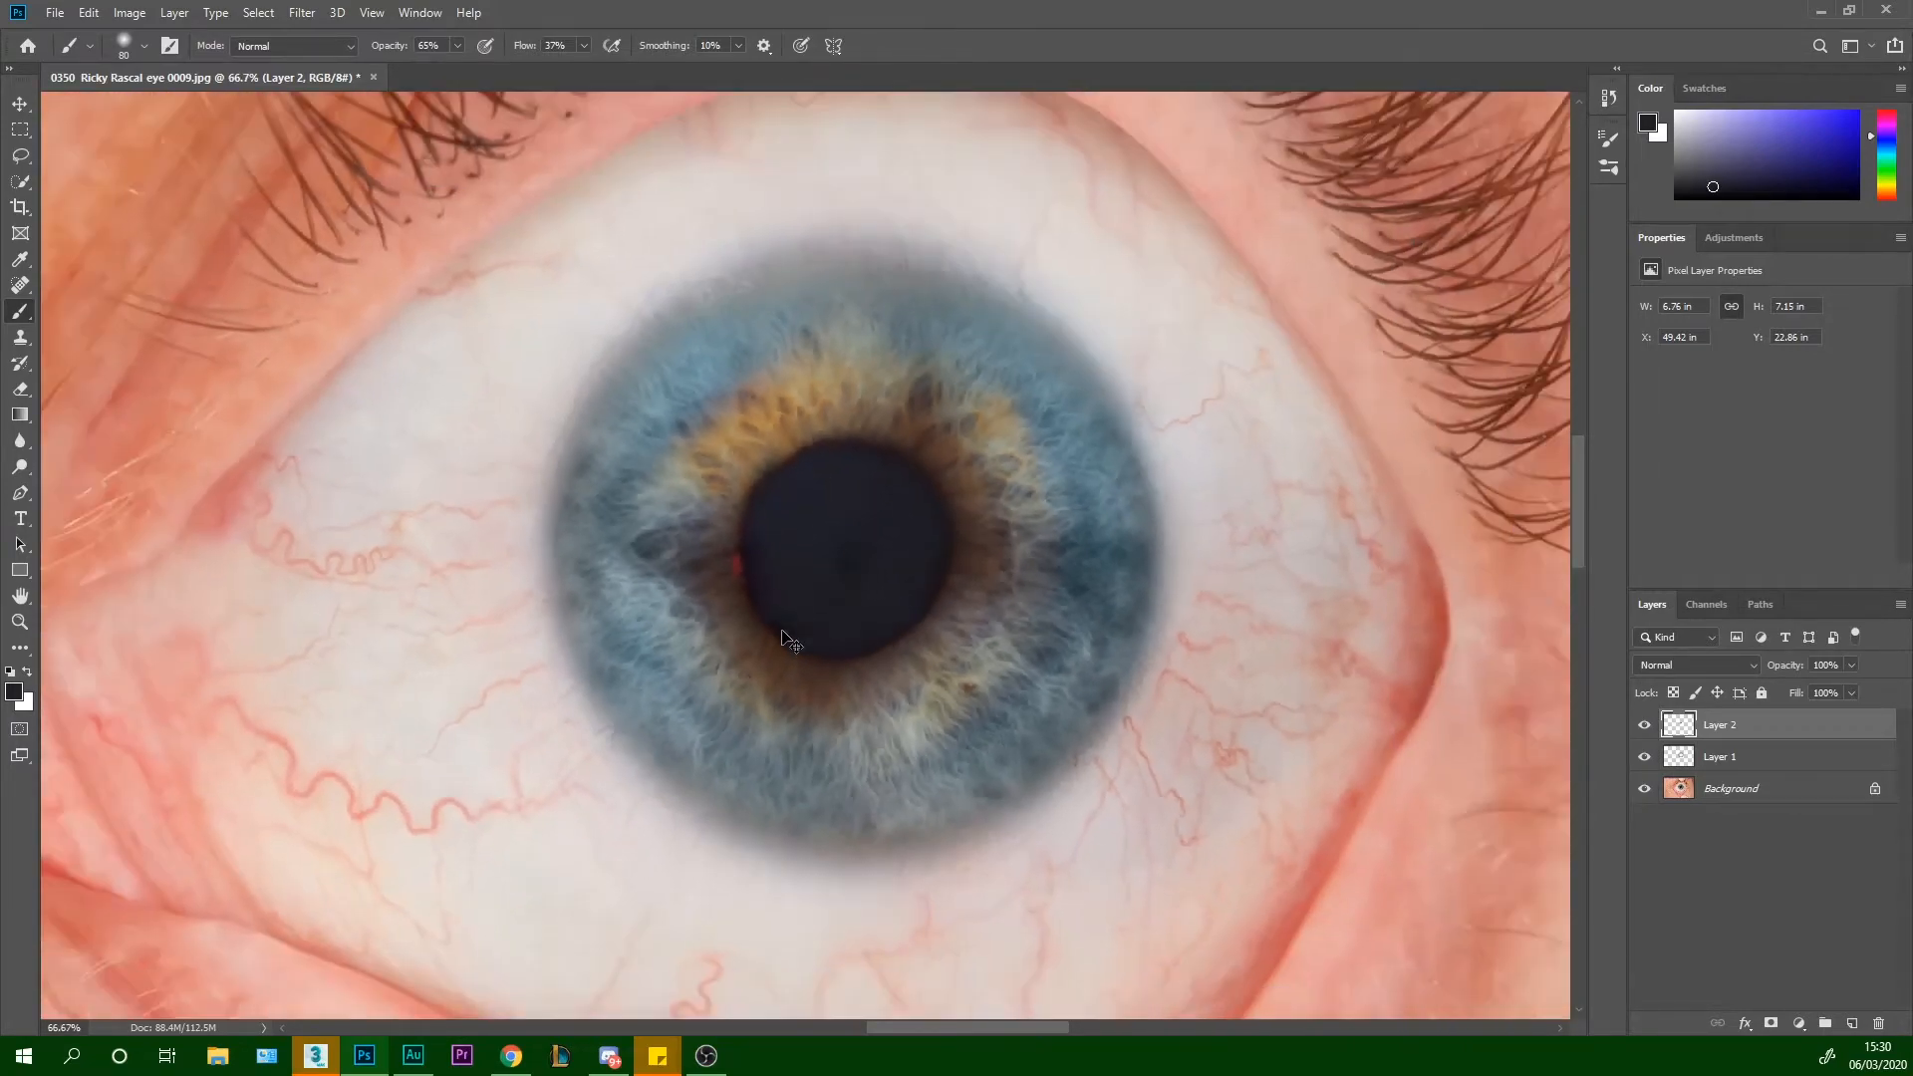
pyautogui.scroll(1, 781, 638)
pyautogui.scroll(1, 782, 631)
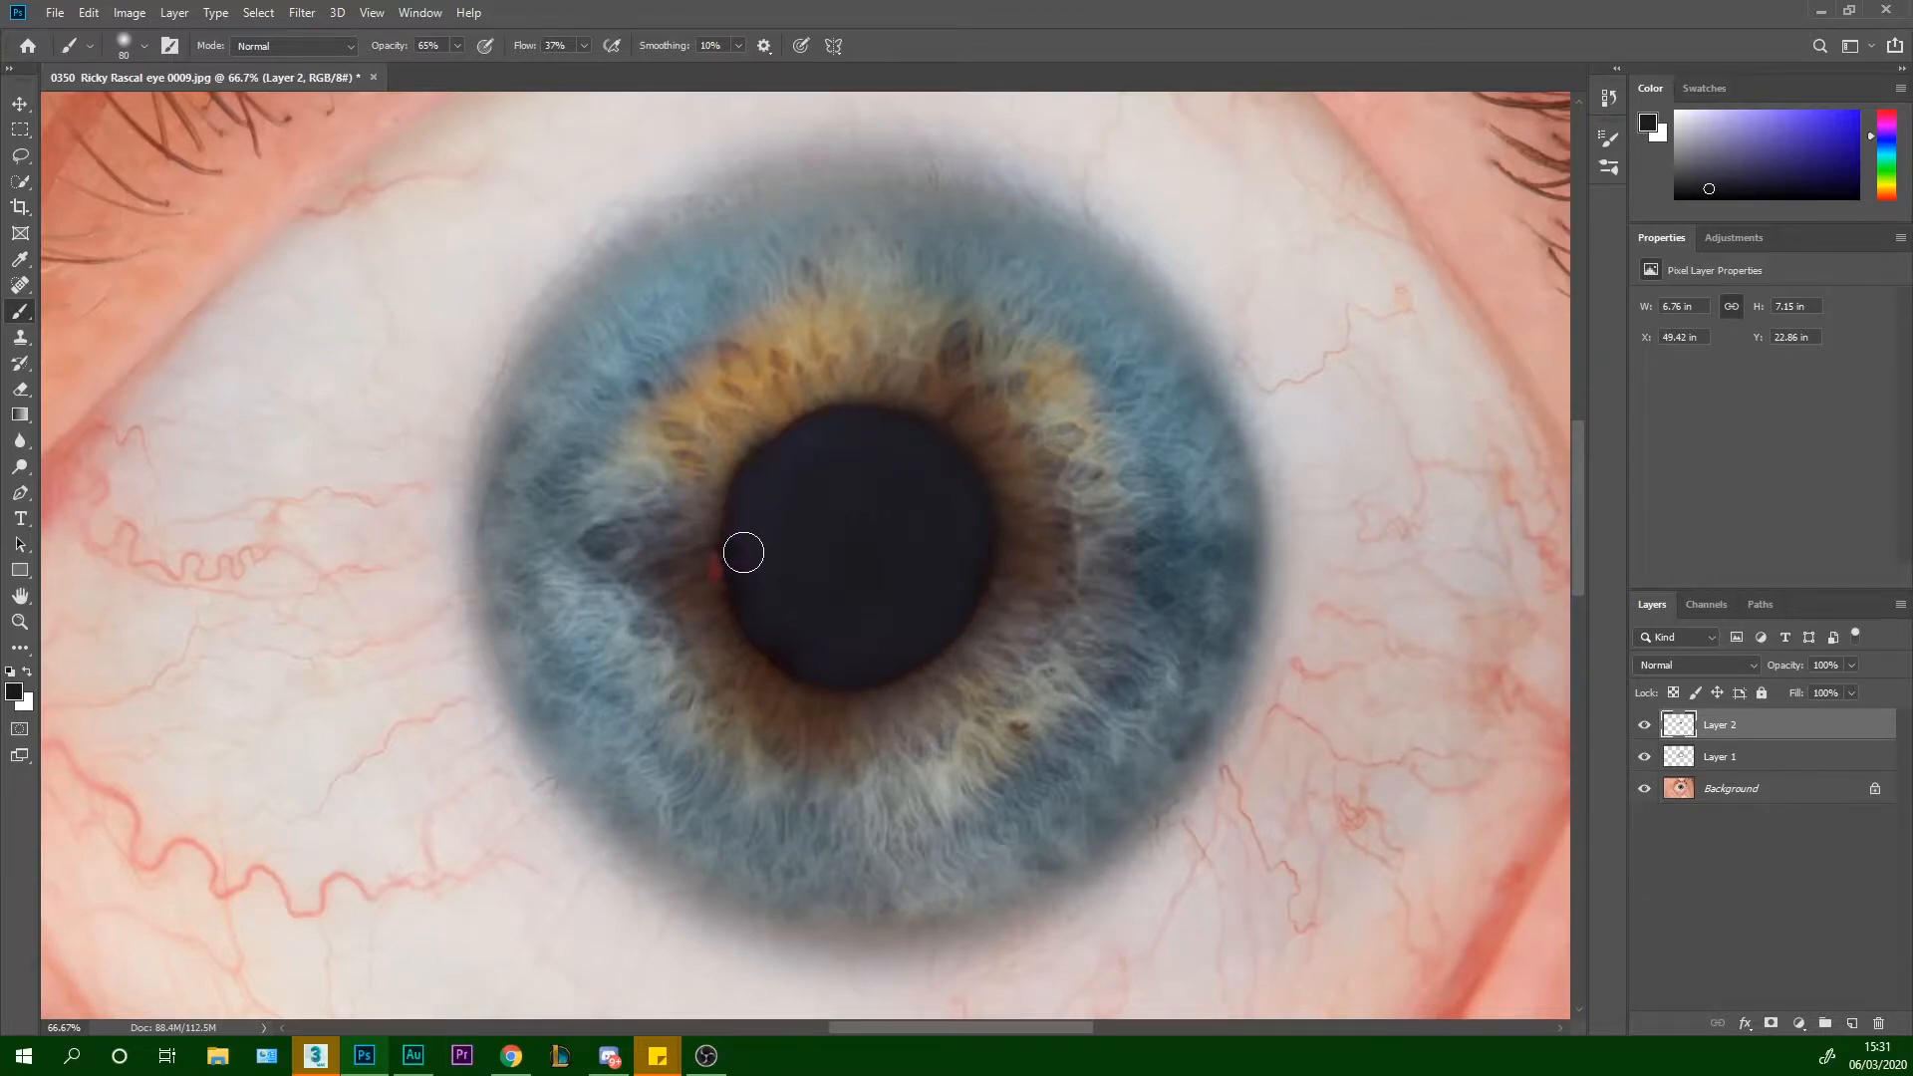
pyautogui.click(1645, 733)
pyautogui.click(1644, 734)
pyautogui.click(1642, 737)
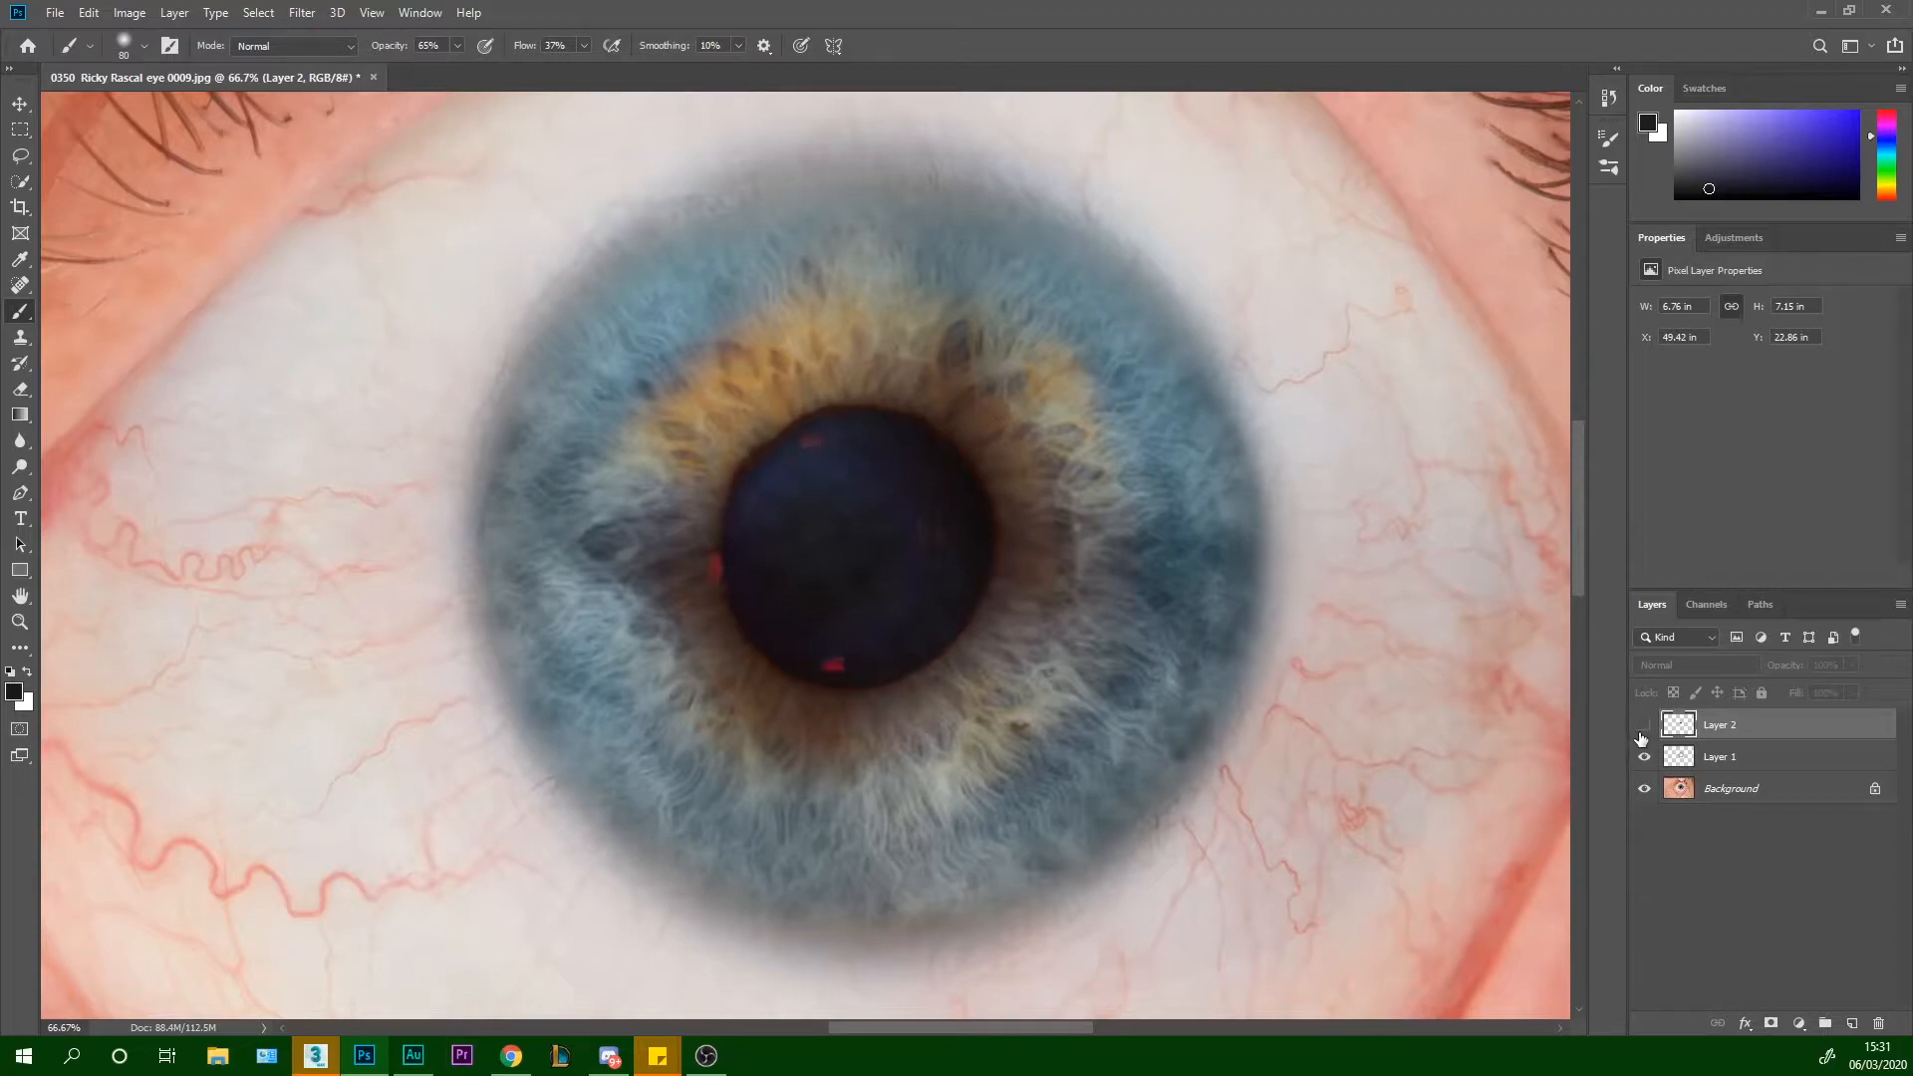
pyautogui.click(1645, 733)
pyautogui.click(1644, 734)
pyautogui.click(1644, 735)
pyautogui.click(1642, 737)
# Delete the painted pupil layer and add a fresh empty layer in its place
pyautogui.hotkey('ctrl', '+')
pyautogui.hotkey('ctrl', '+')
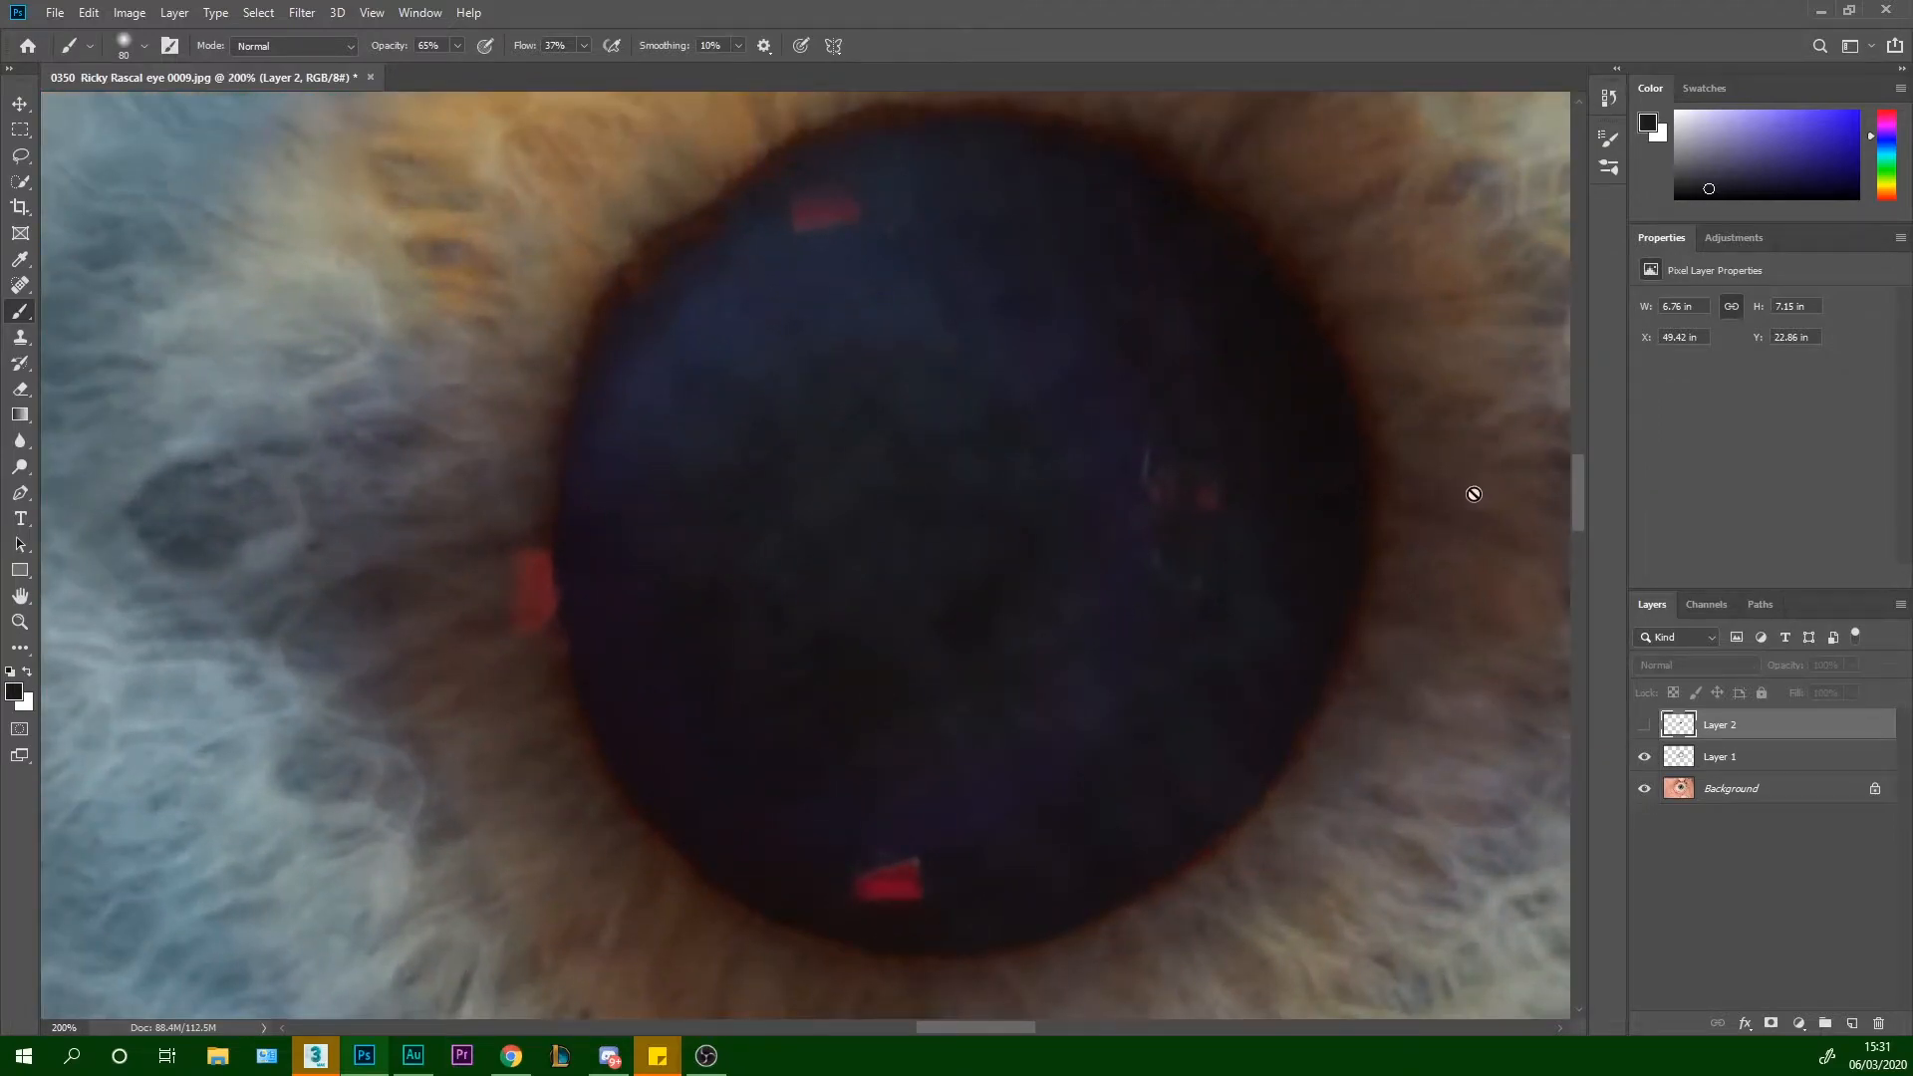
pyautogui.press('Delete')
pyautogui.hotkey('ctrl', 'shift', 'n')
pyautogui.press('Return')
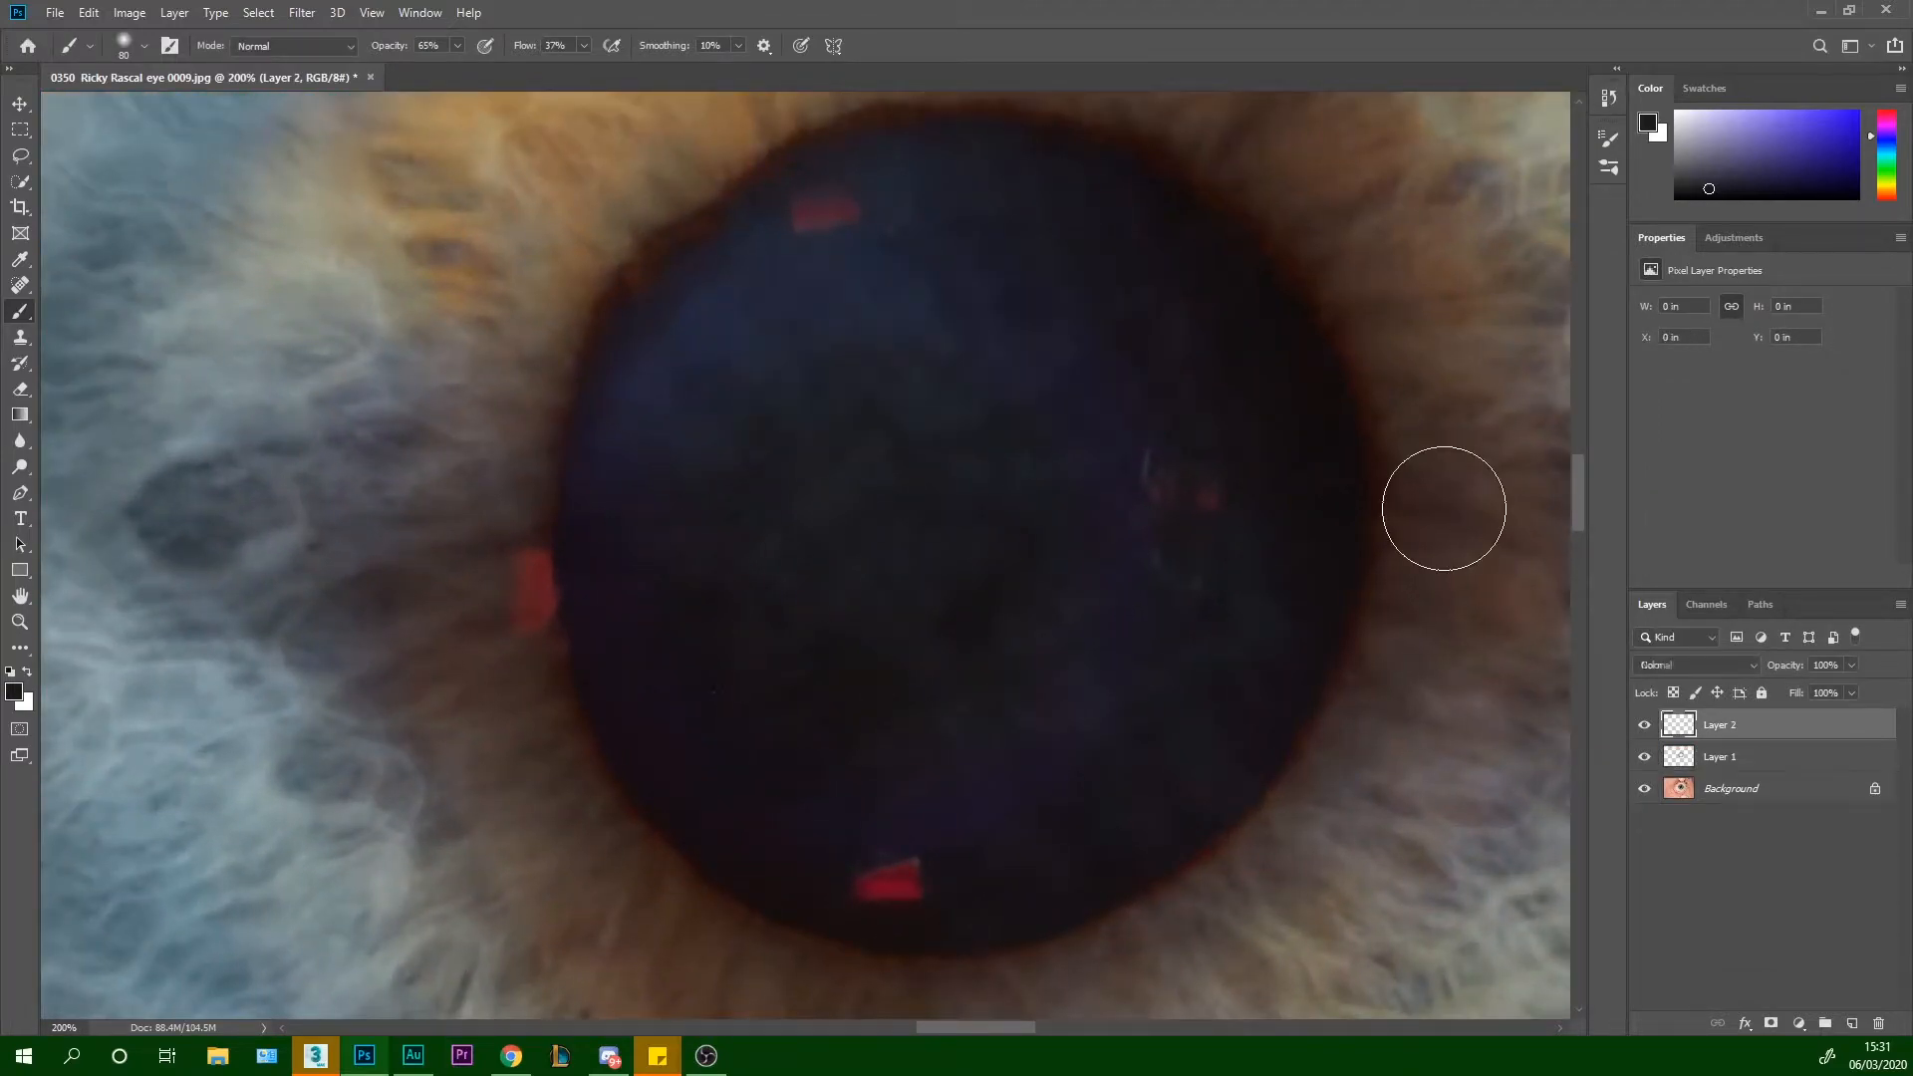
# Switch the brush to the Hard Round Pressure Size preset
pyautogui.click(1606, 169)
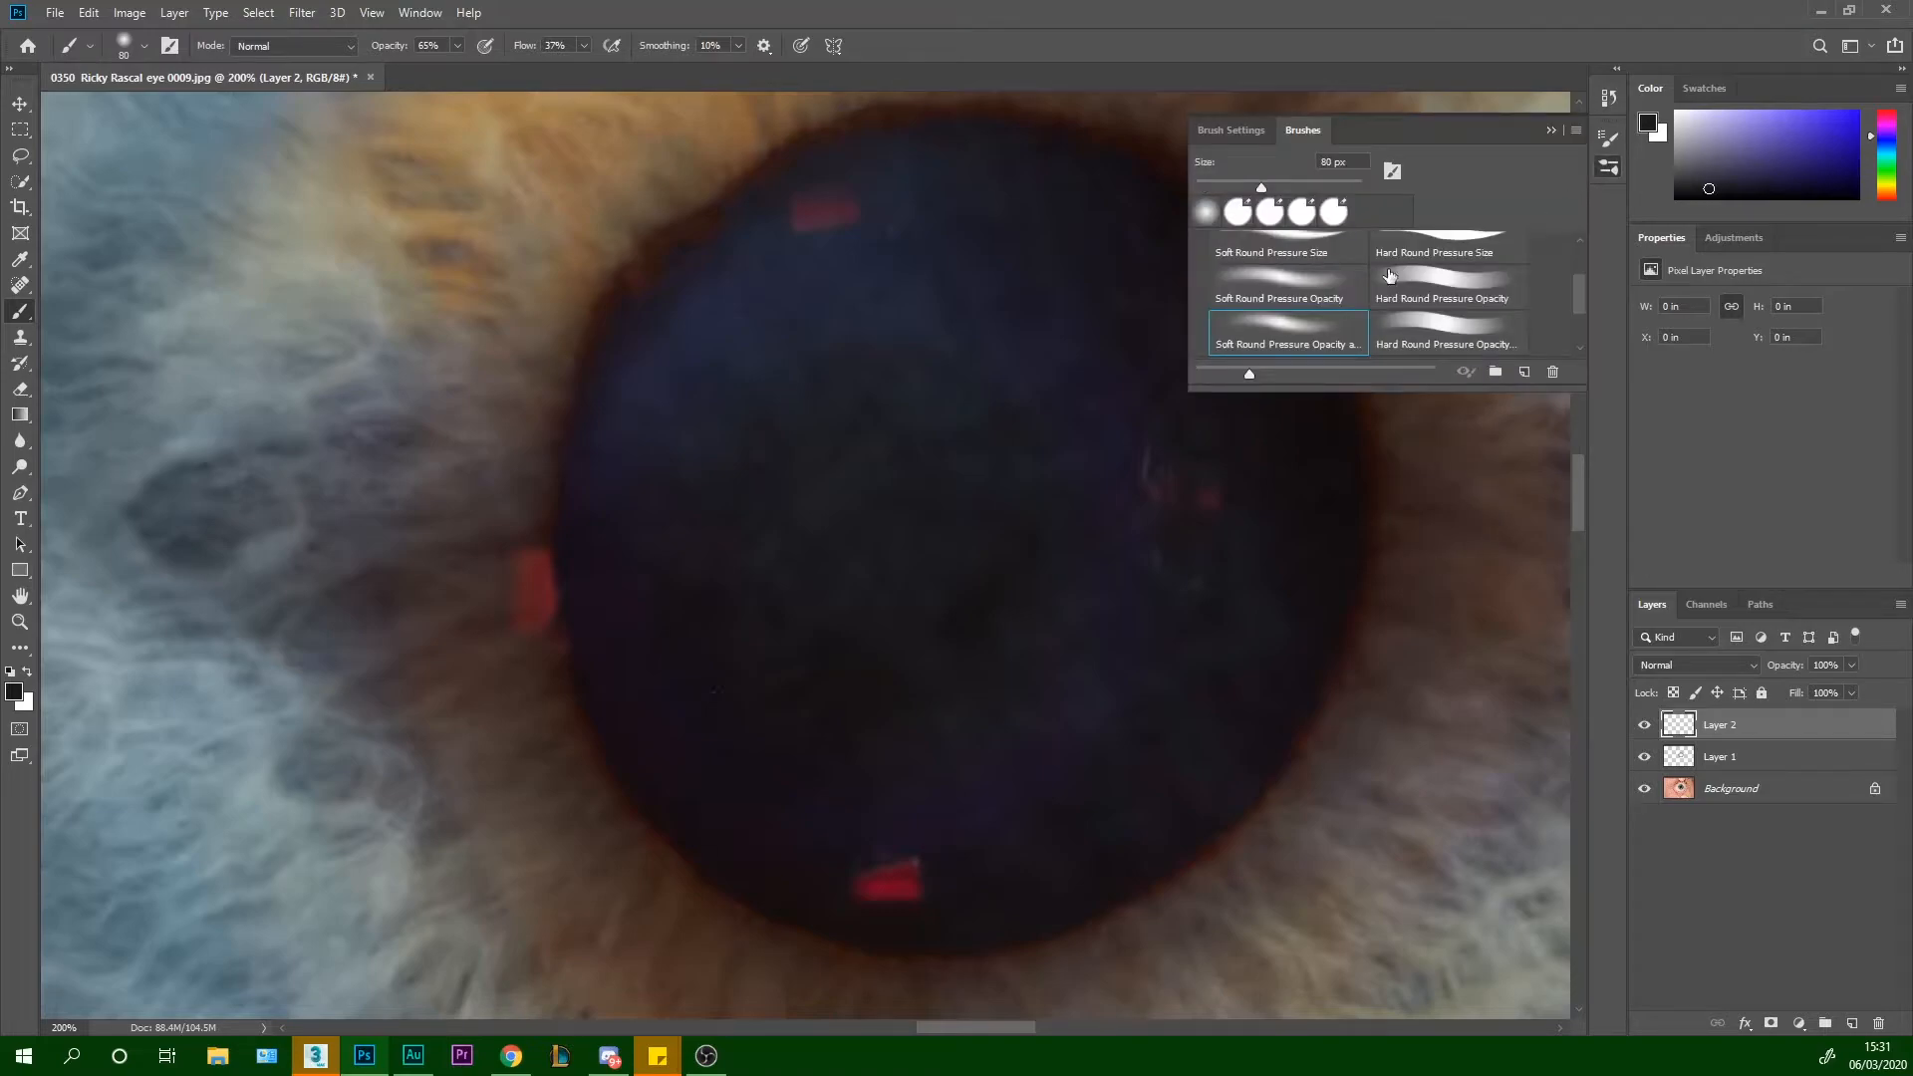
pyautogui.moveTo(1573, 292); pyautogui.dragTo(1581, 262)
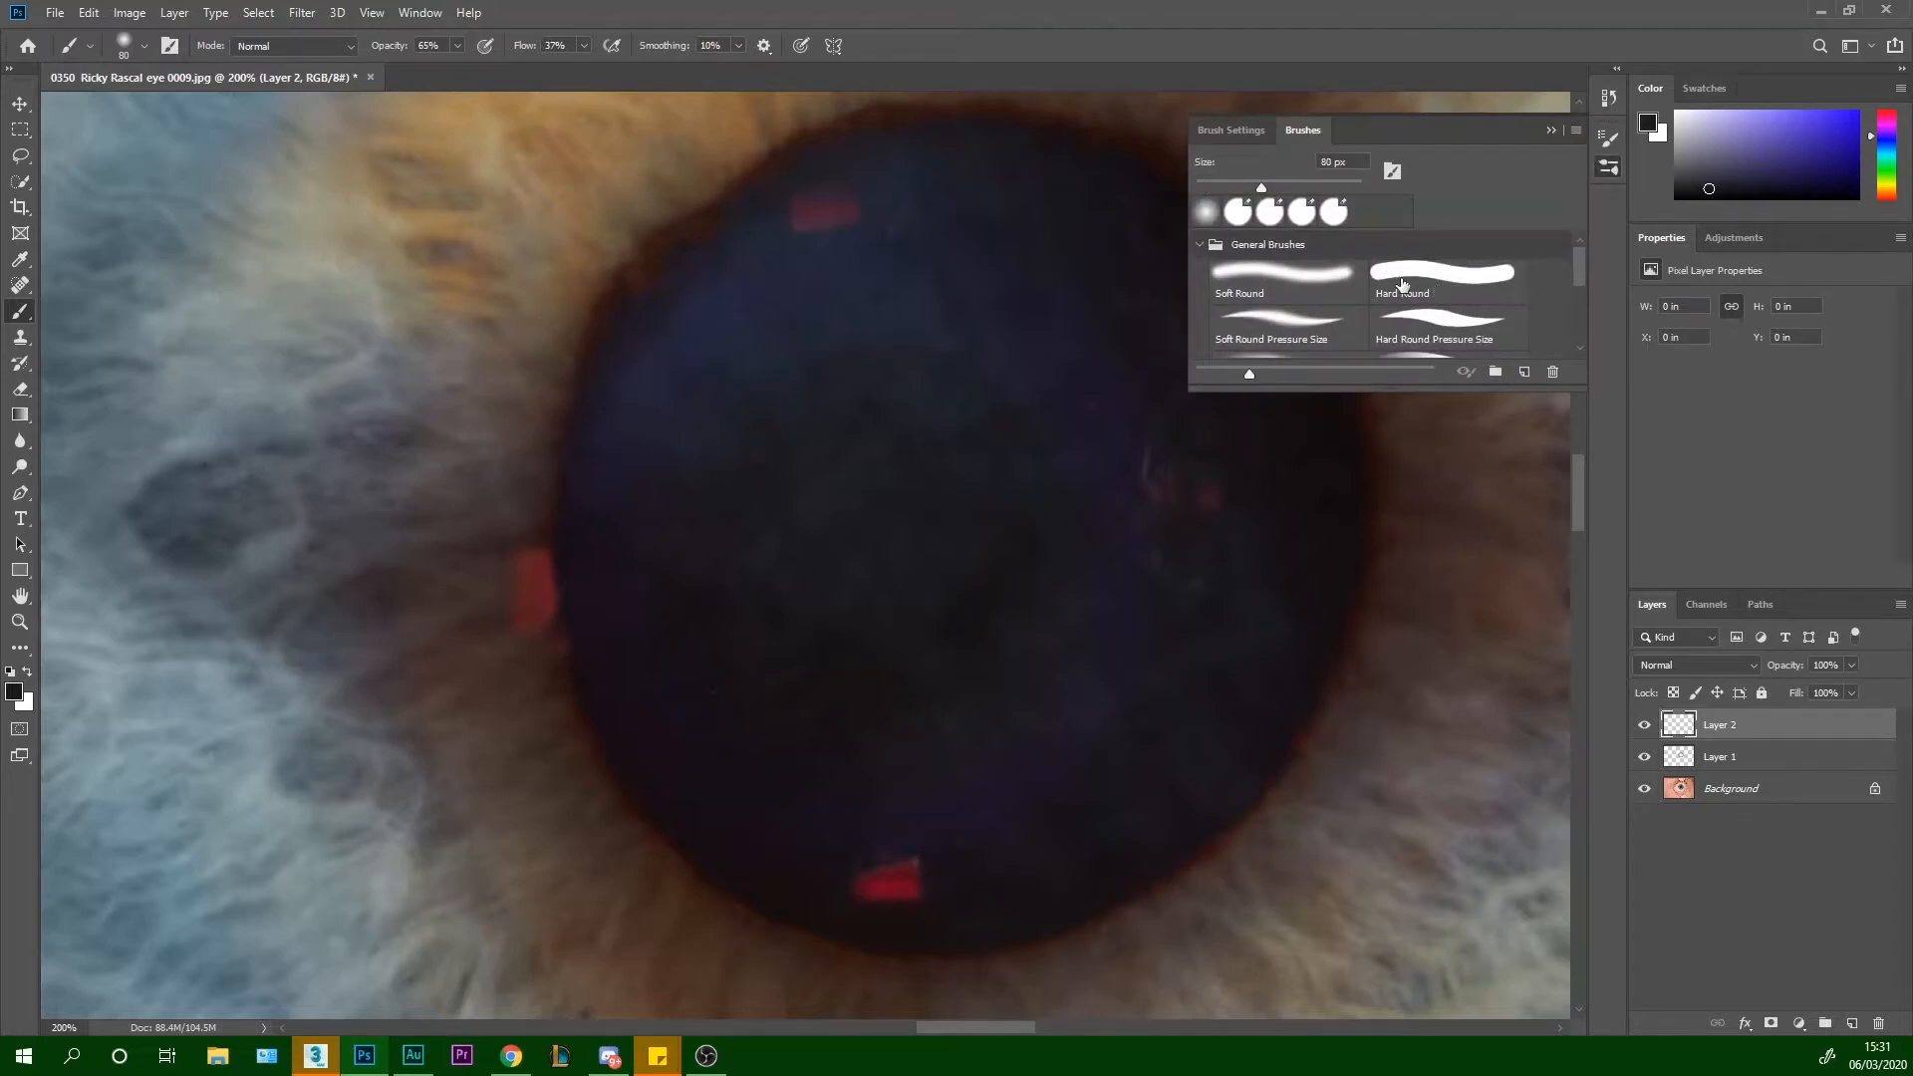
pyautogui.click(1442, 319)
# Reduce the brush to 35 px and paint out the red reflection near the pupil's upper edge with sampled dark tones
pyautogui.keyDown('alt'); pyautogui.click(829, 267); pyautogui.keyUp('alt')
pyautogui.press('[')
pyautogui.press('[')
pyautogui.press('[')
pyautogui.press('[')
pyautogui.press('[')
pyautogui.press('[')
pyautogui.click(796, 237)
pyautogui.keyDown('alt'); pyautogui.click(791, 257); pyautogui.keyUp('alt')
pyautogui.moveTo(786, 242)
pyautogui.mouseDown()
pyautogui.moveTo(858, 197)
pyautogui.moveTo(788, 244)
pyautogui.moveTo(929, 203)
pyautogui.moveTo(908, 156)
pyautogui.moveTo(815, 213)
pyautogui.moveTo(826, 200)
pyautogui.moveTo(802, 248)
pyautogui.moveTo(850, 172)
pyautogui.mouseUp()
pyautogui.keyDown('alt'); pyautogui.click(753, 274); pyautogui.keyUp('alt')
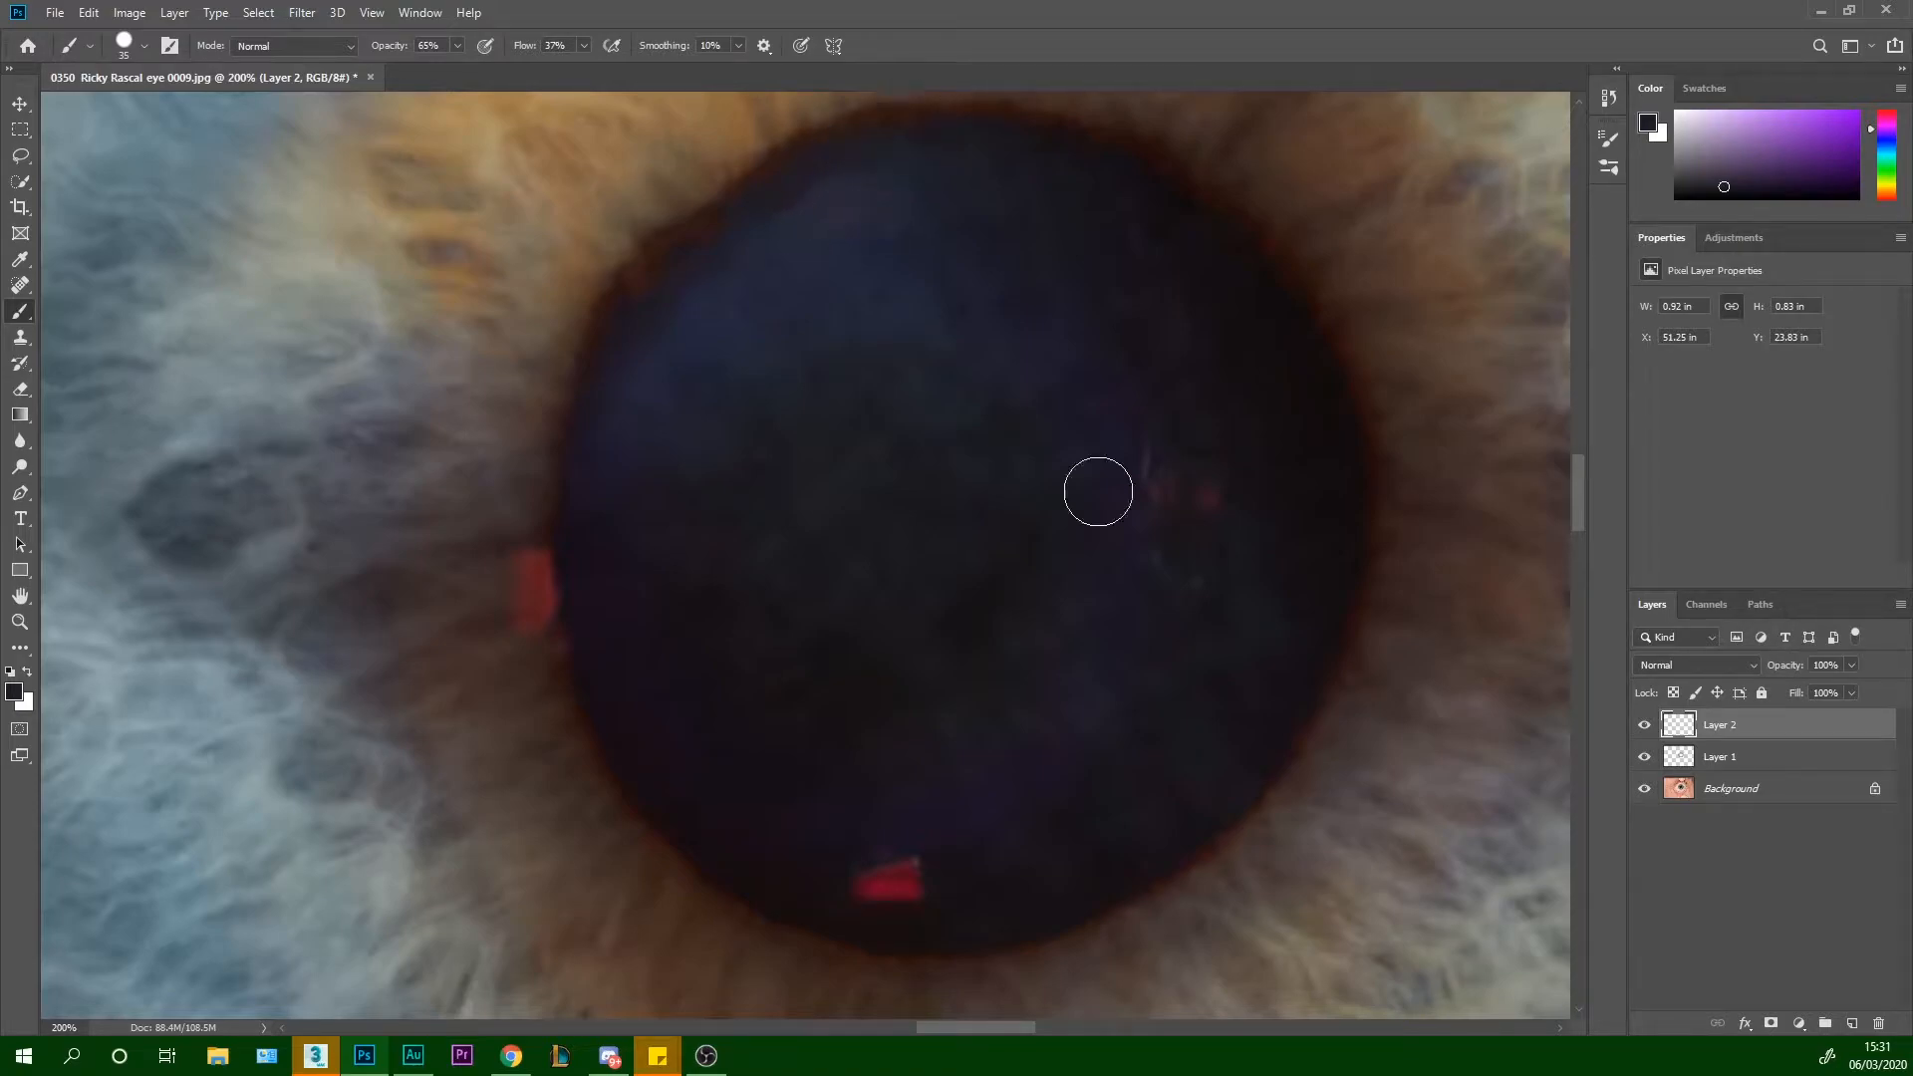
# Paint out the red reflections at the right side and lower edge of the pupil with dark tones sampled nearby
pyautogui.keyDown('alt'); pyautogui.click(1114, 445); pyautogui.keyUp('alt')
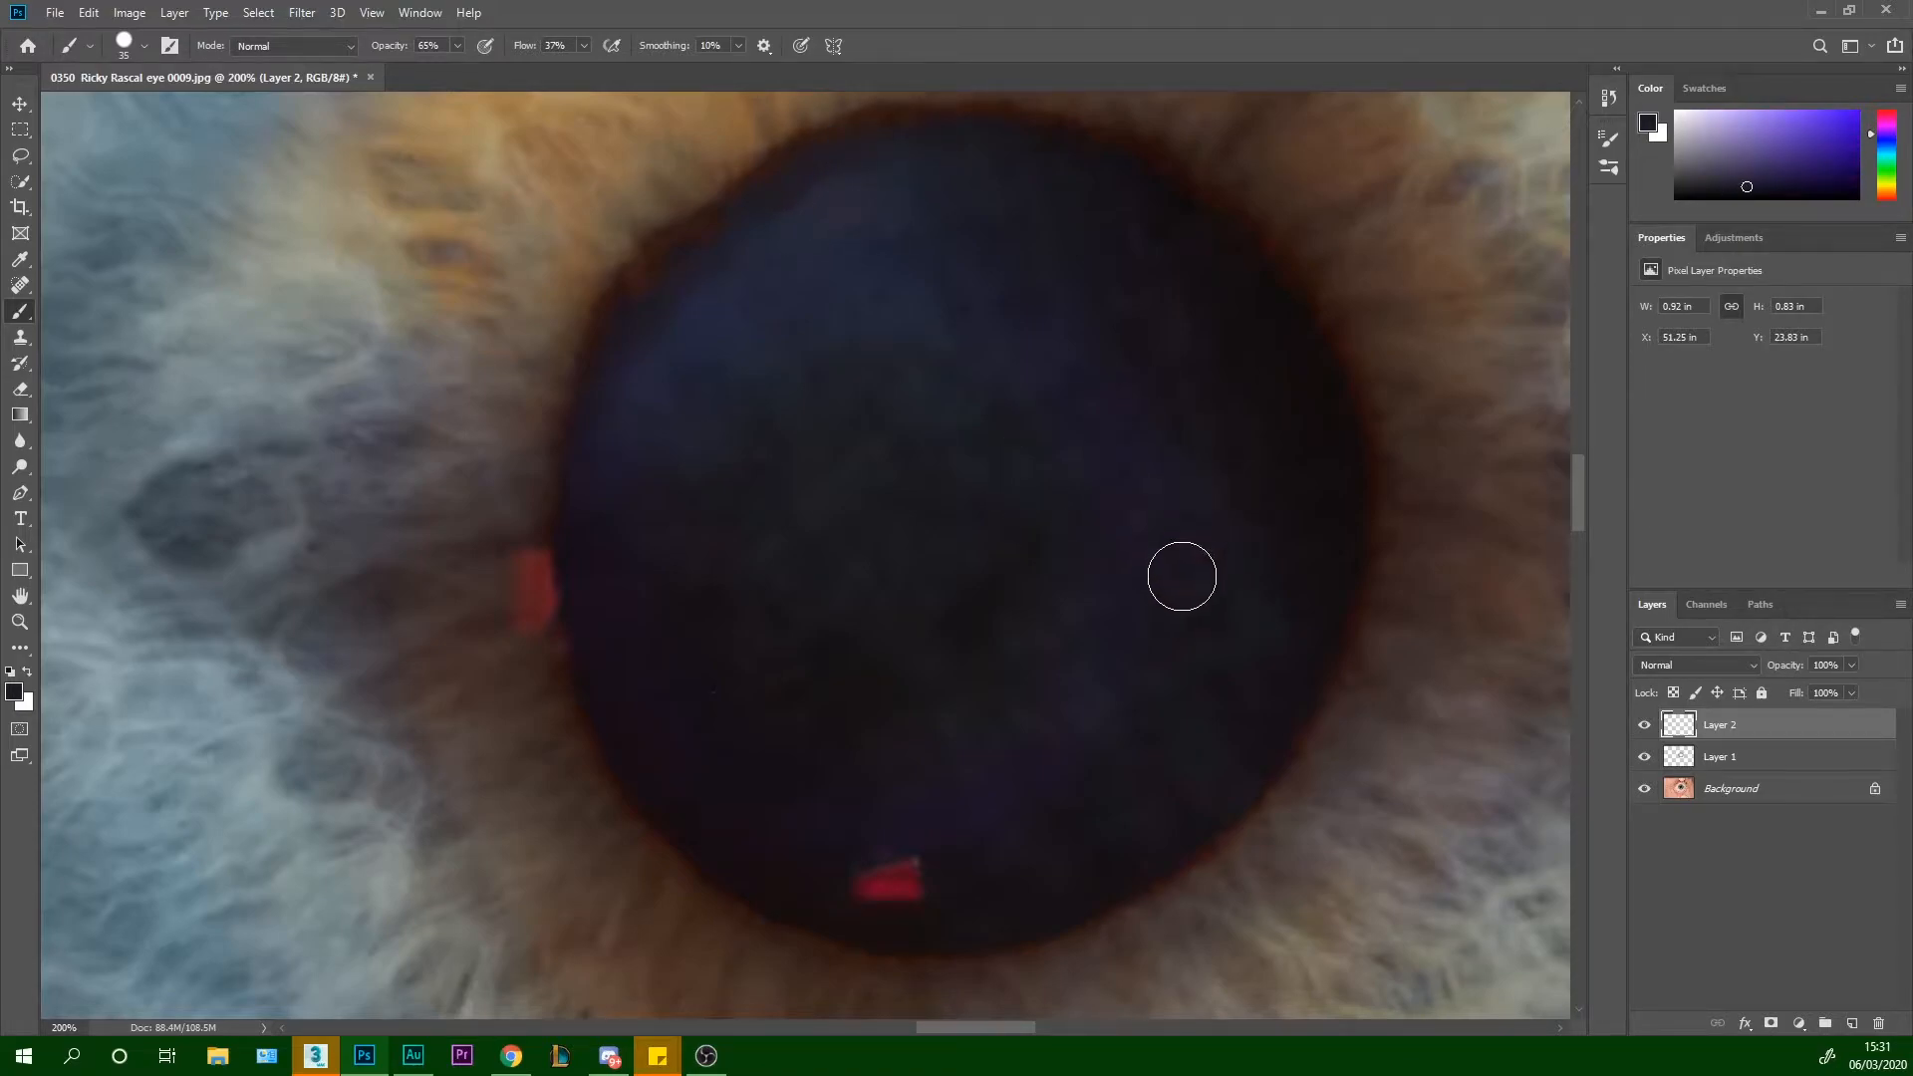
pyautogui.moveTo(1174, 508)
pyautogui.mouseDown()
pyautogui.moveTo(1200, 487)
pyautogui.moveTo(1247, 543)
pyautogui.moveTo(1209, 436)
pyautogui.mouseUp()
pyautogui.keyDown('alt'); pyautogui.click(855, 835); pyautogui.keyUp('alt')
pyautogui.moveTo(858, 837)
pyautogui.mouseDown()
pyautogui.moveTo(902, 862)
pyautogui.moveTo(842, 893)
pyautogui.moveTo(812, 883)
pyautogui.moveTo(848, 899)
pyautogui.moveTo(940, 875)
pyautogui.moveTo(905, 892)
pyautogui.moveTo(1260, 572)
pyautogui.mouseUp()
pyautogui.keyDown('alt'); pyautogui.click(835, 890); pyautogui.keyUp('alt')
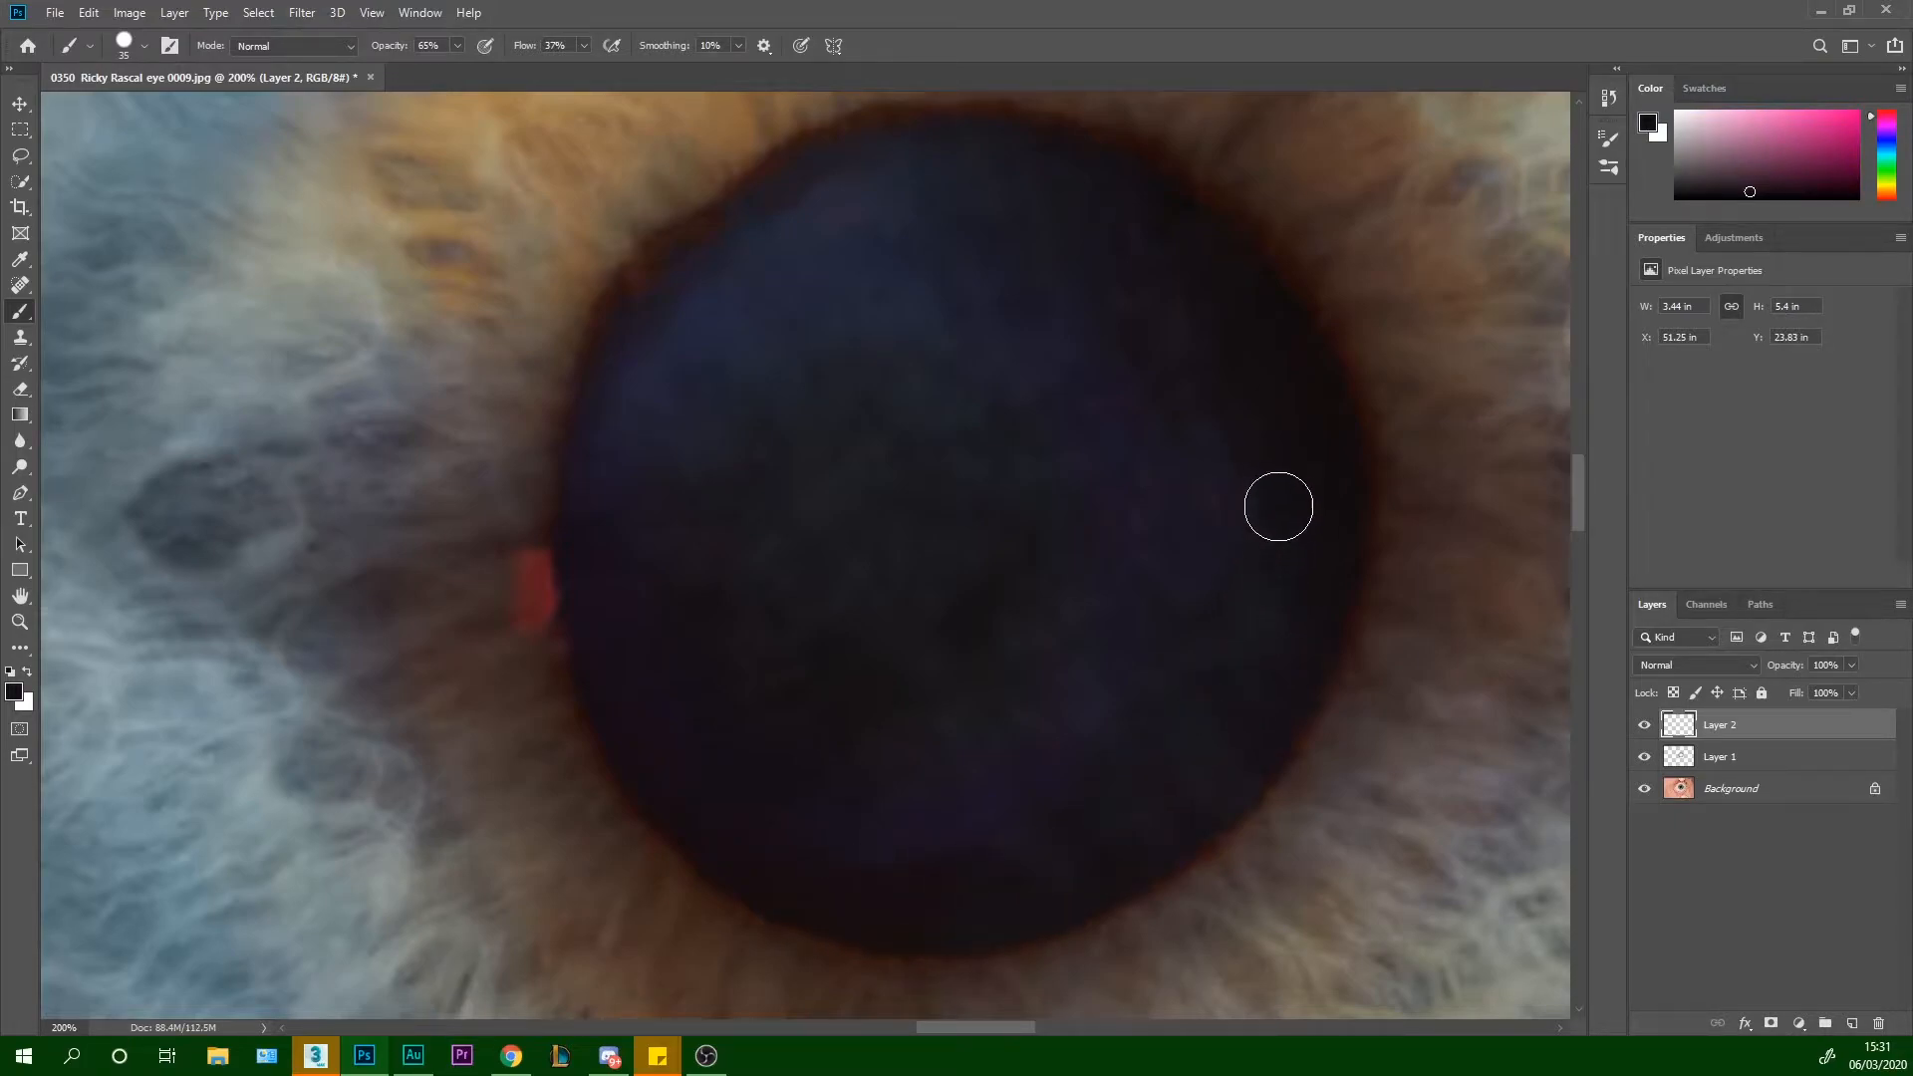
pyautogui.keyDown('alt'); pyautogui.click(1186, 508); pyautogui.keyUp('alt')
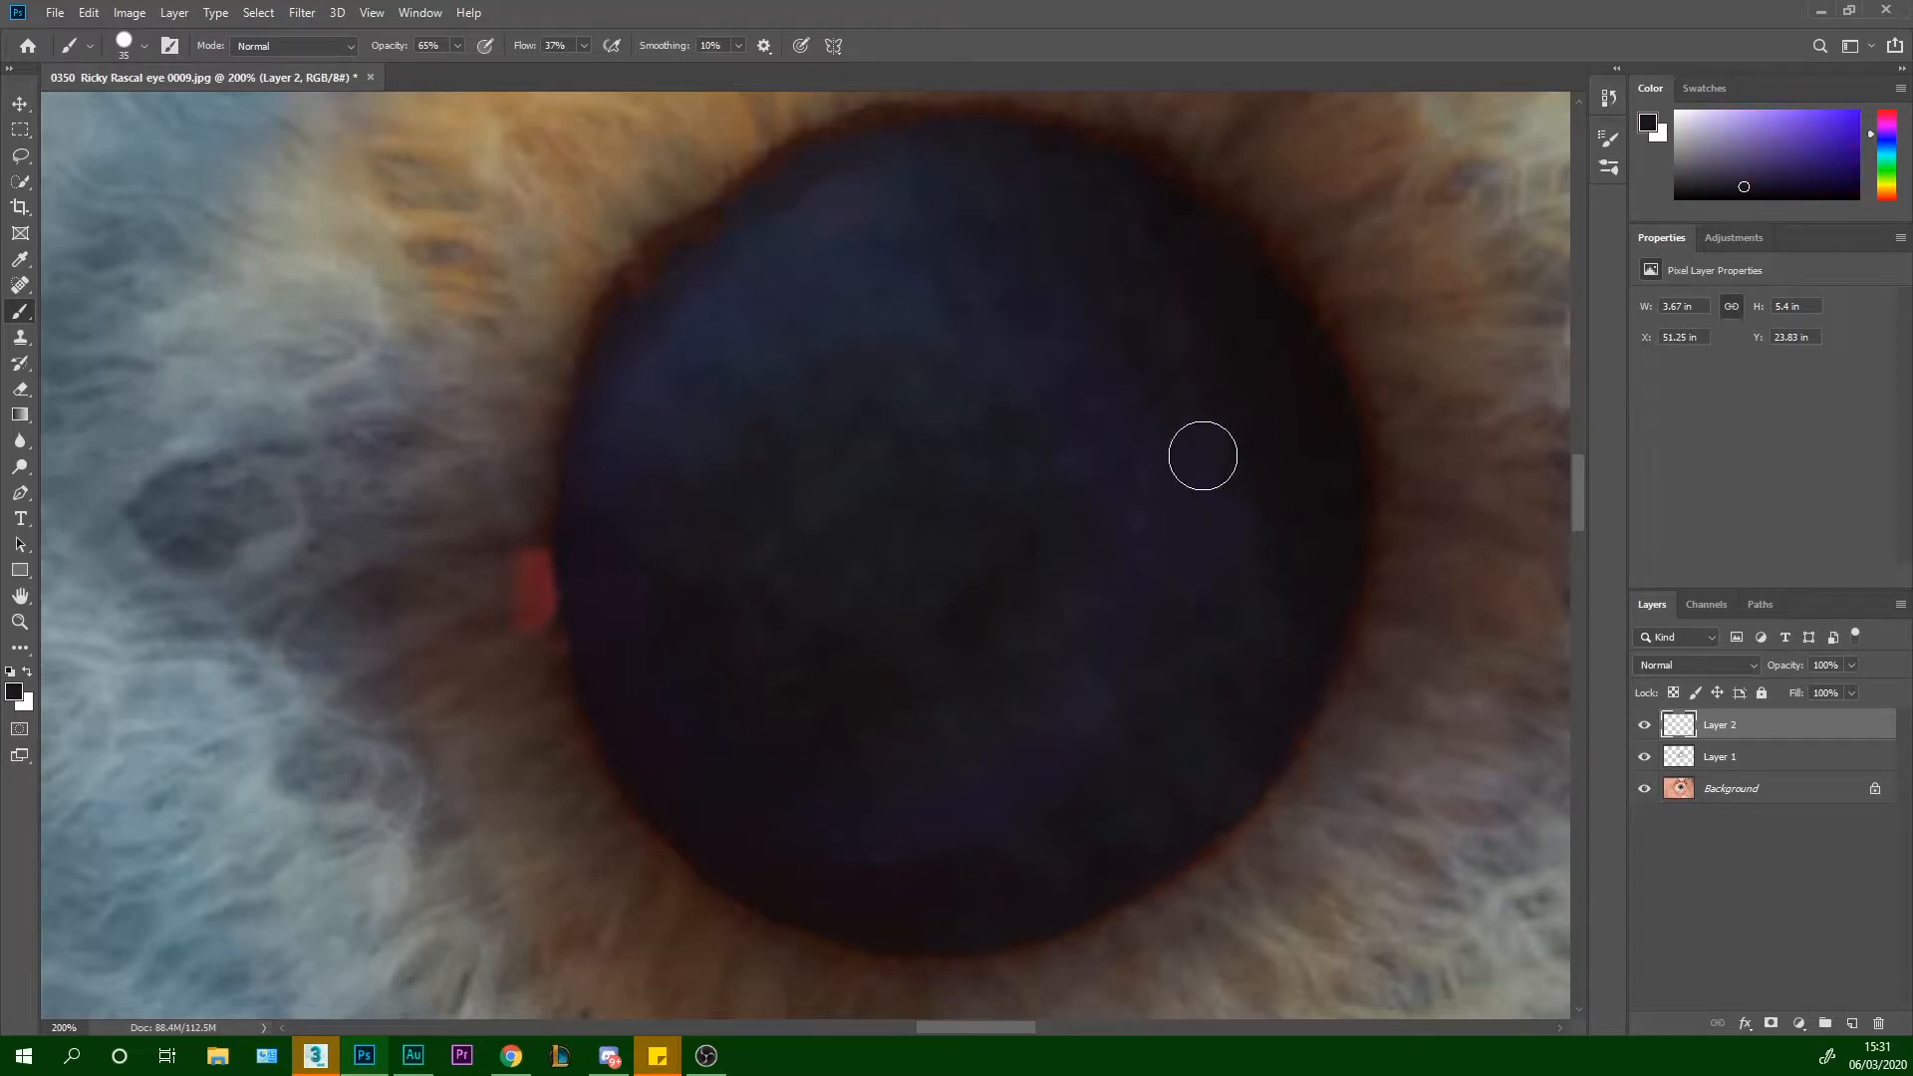
# Switch to the Kyle's Paintbox - Wet Blender 50 smudge preset from the Wet Media Brushes
pyautogui.click(1608, 167)
pyautogui.click(1201, 245)
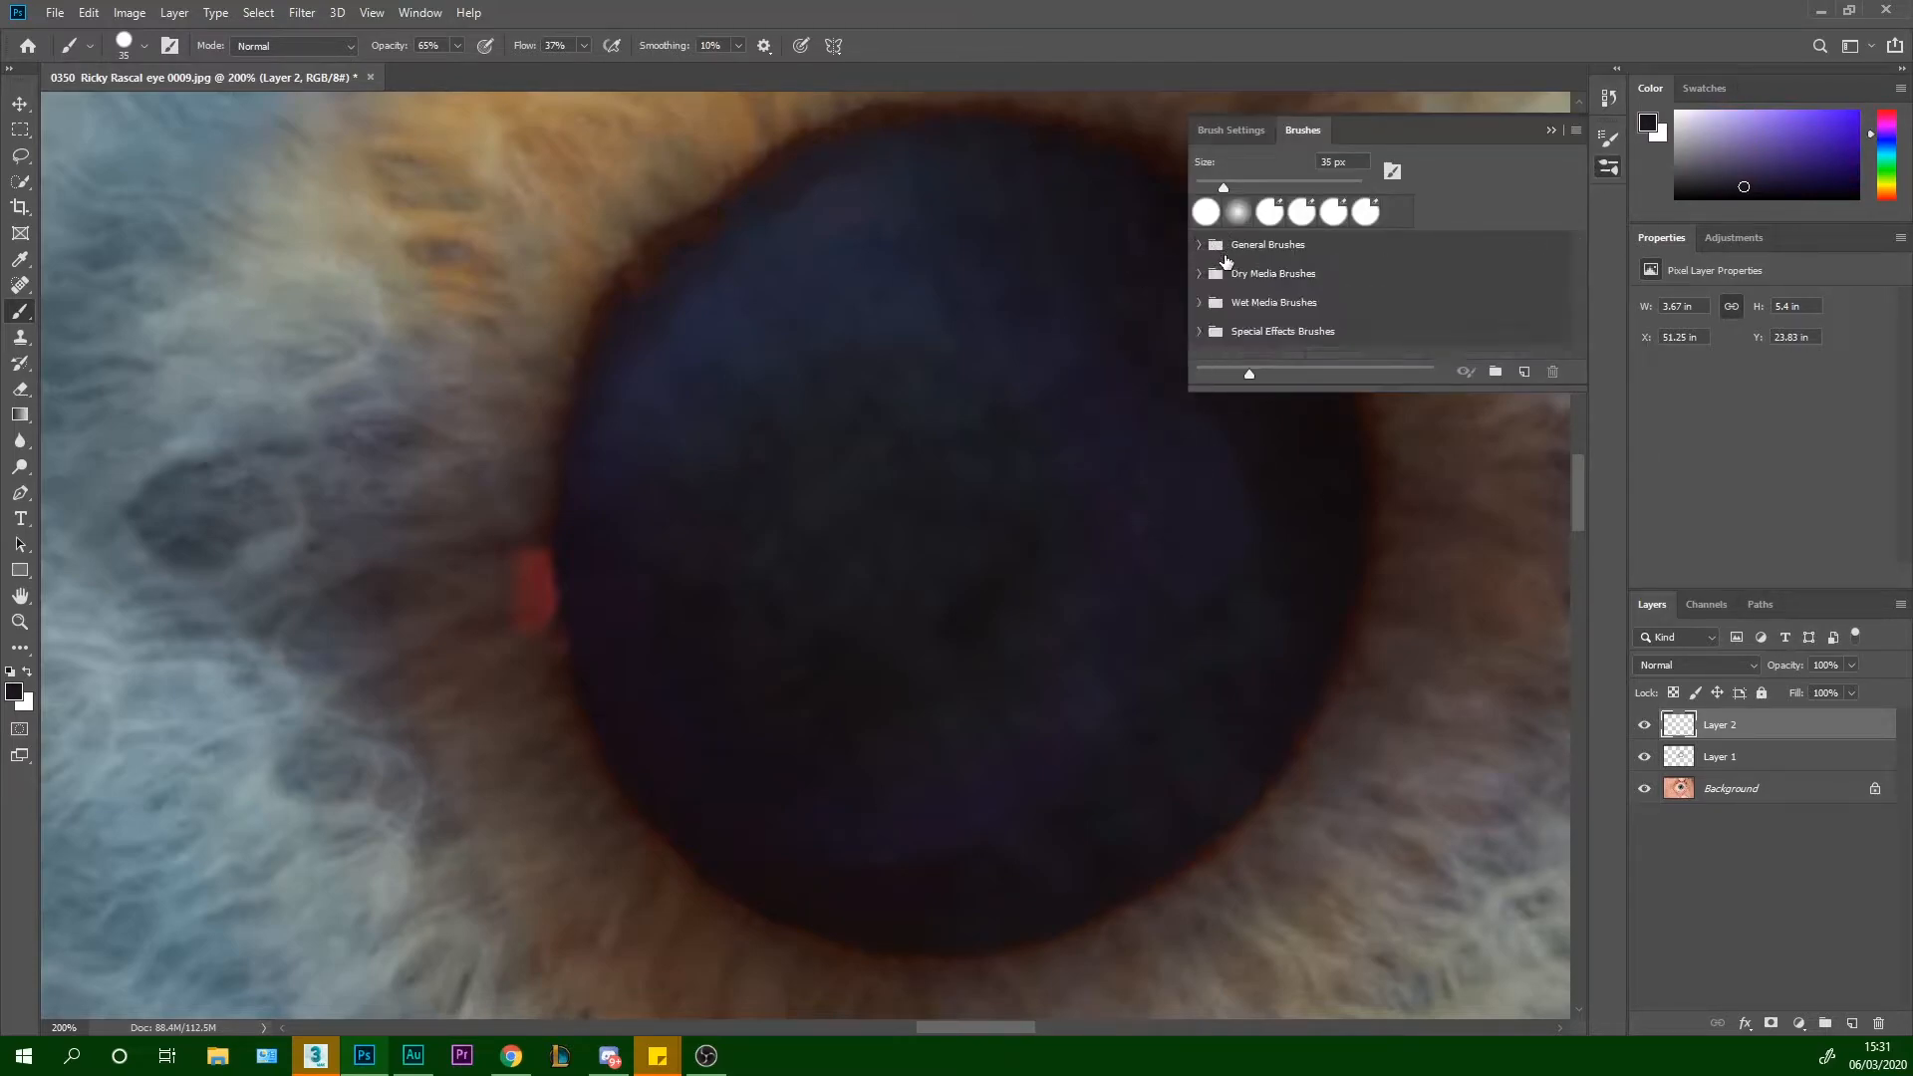
pyautogui.click(1199, 303)
pyautogui.moveTo(1580, 261); pyautogui.dragTo(1578, 307)
pyautogui.click(1286, 294)
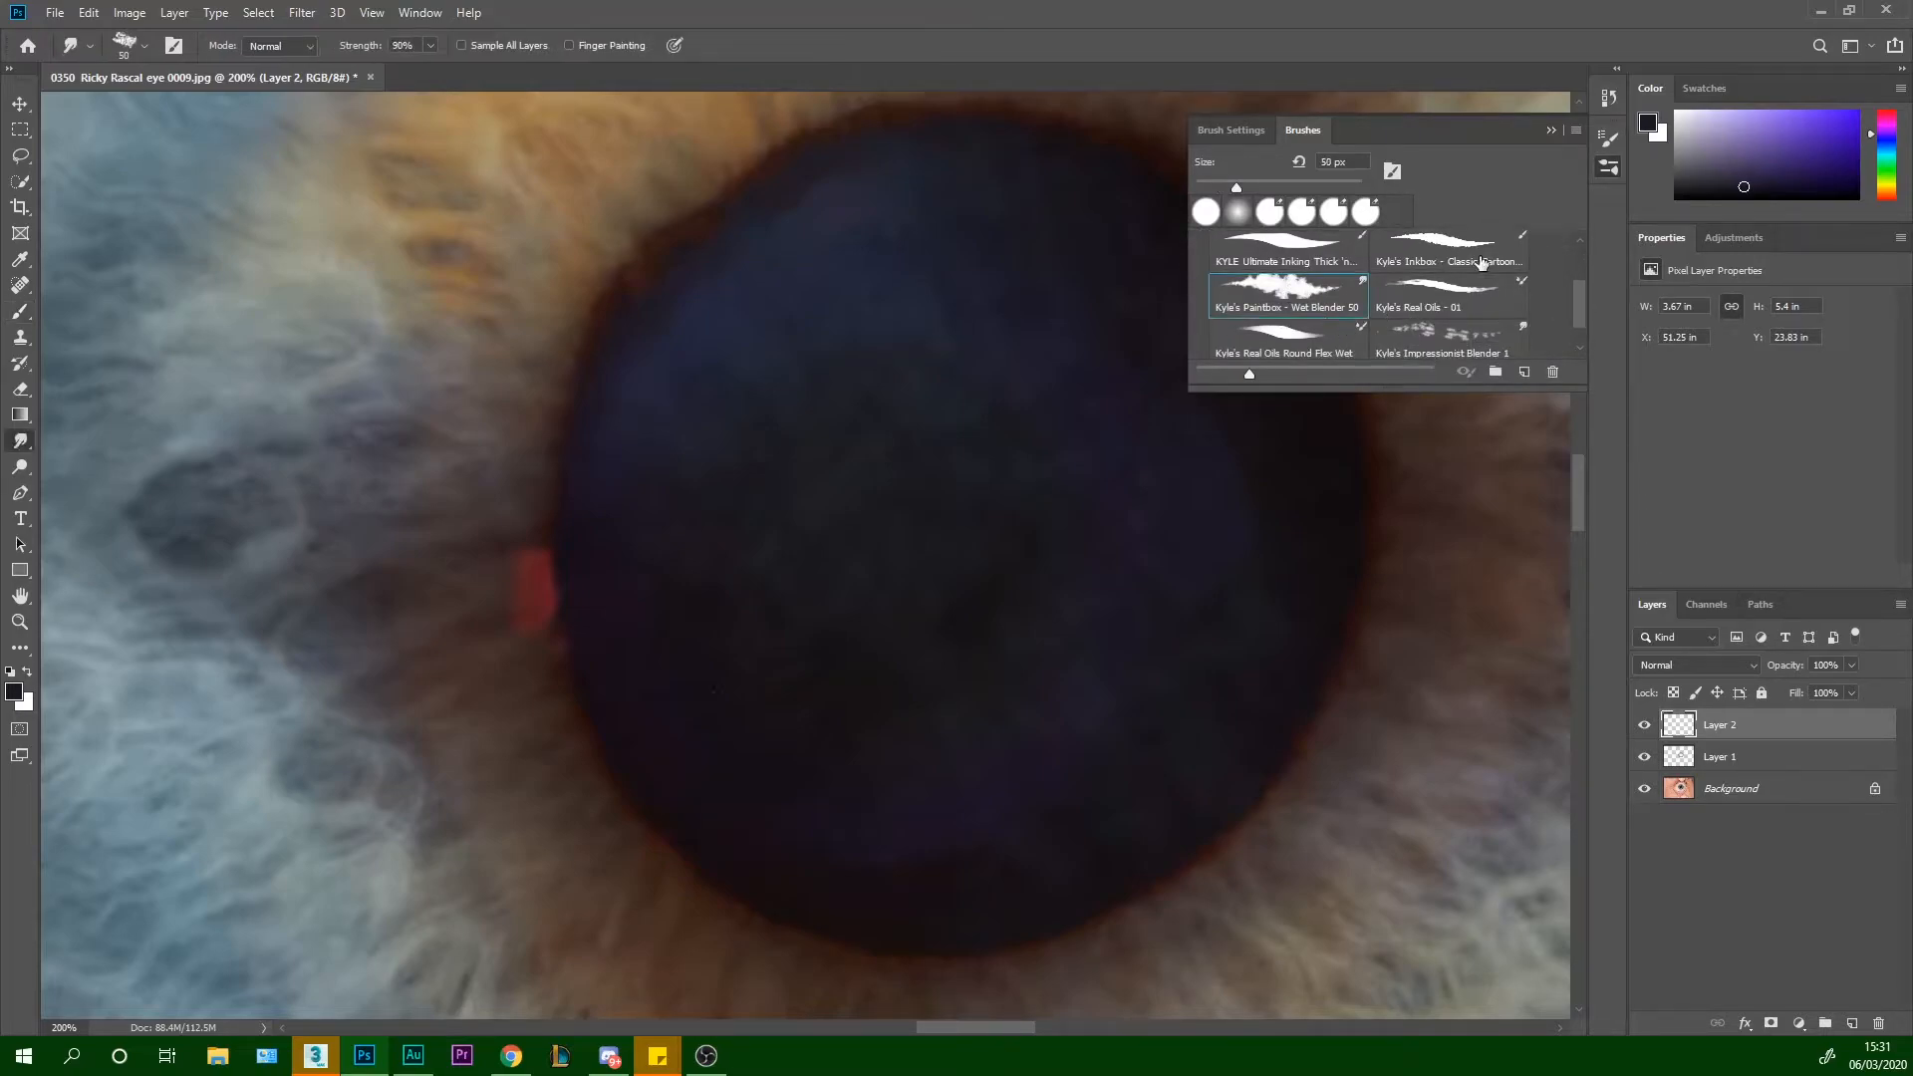
pyautogui.click(1599, 215)
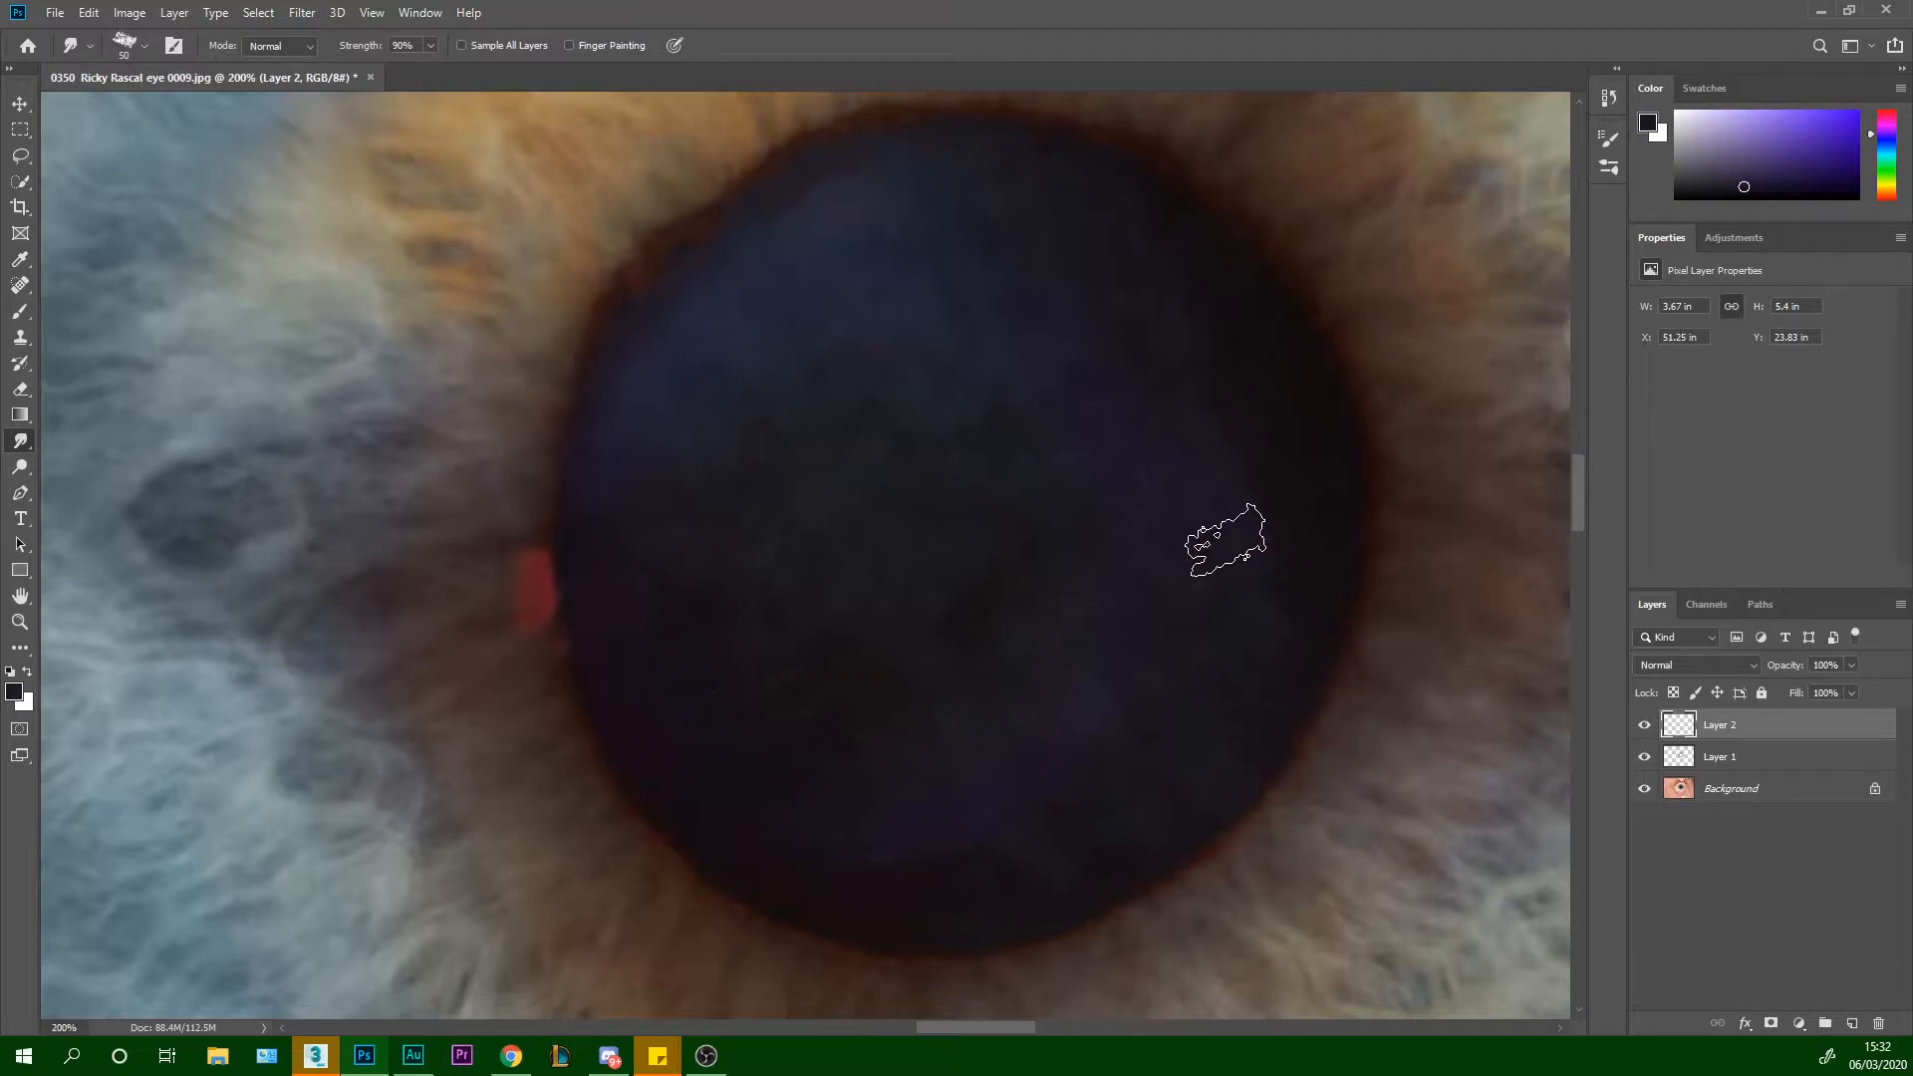
# Smudge the painted dark tones together at the pupil's right side with the wet blender
pyautogui.press('alt')
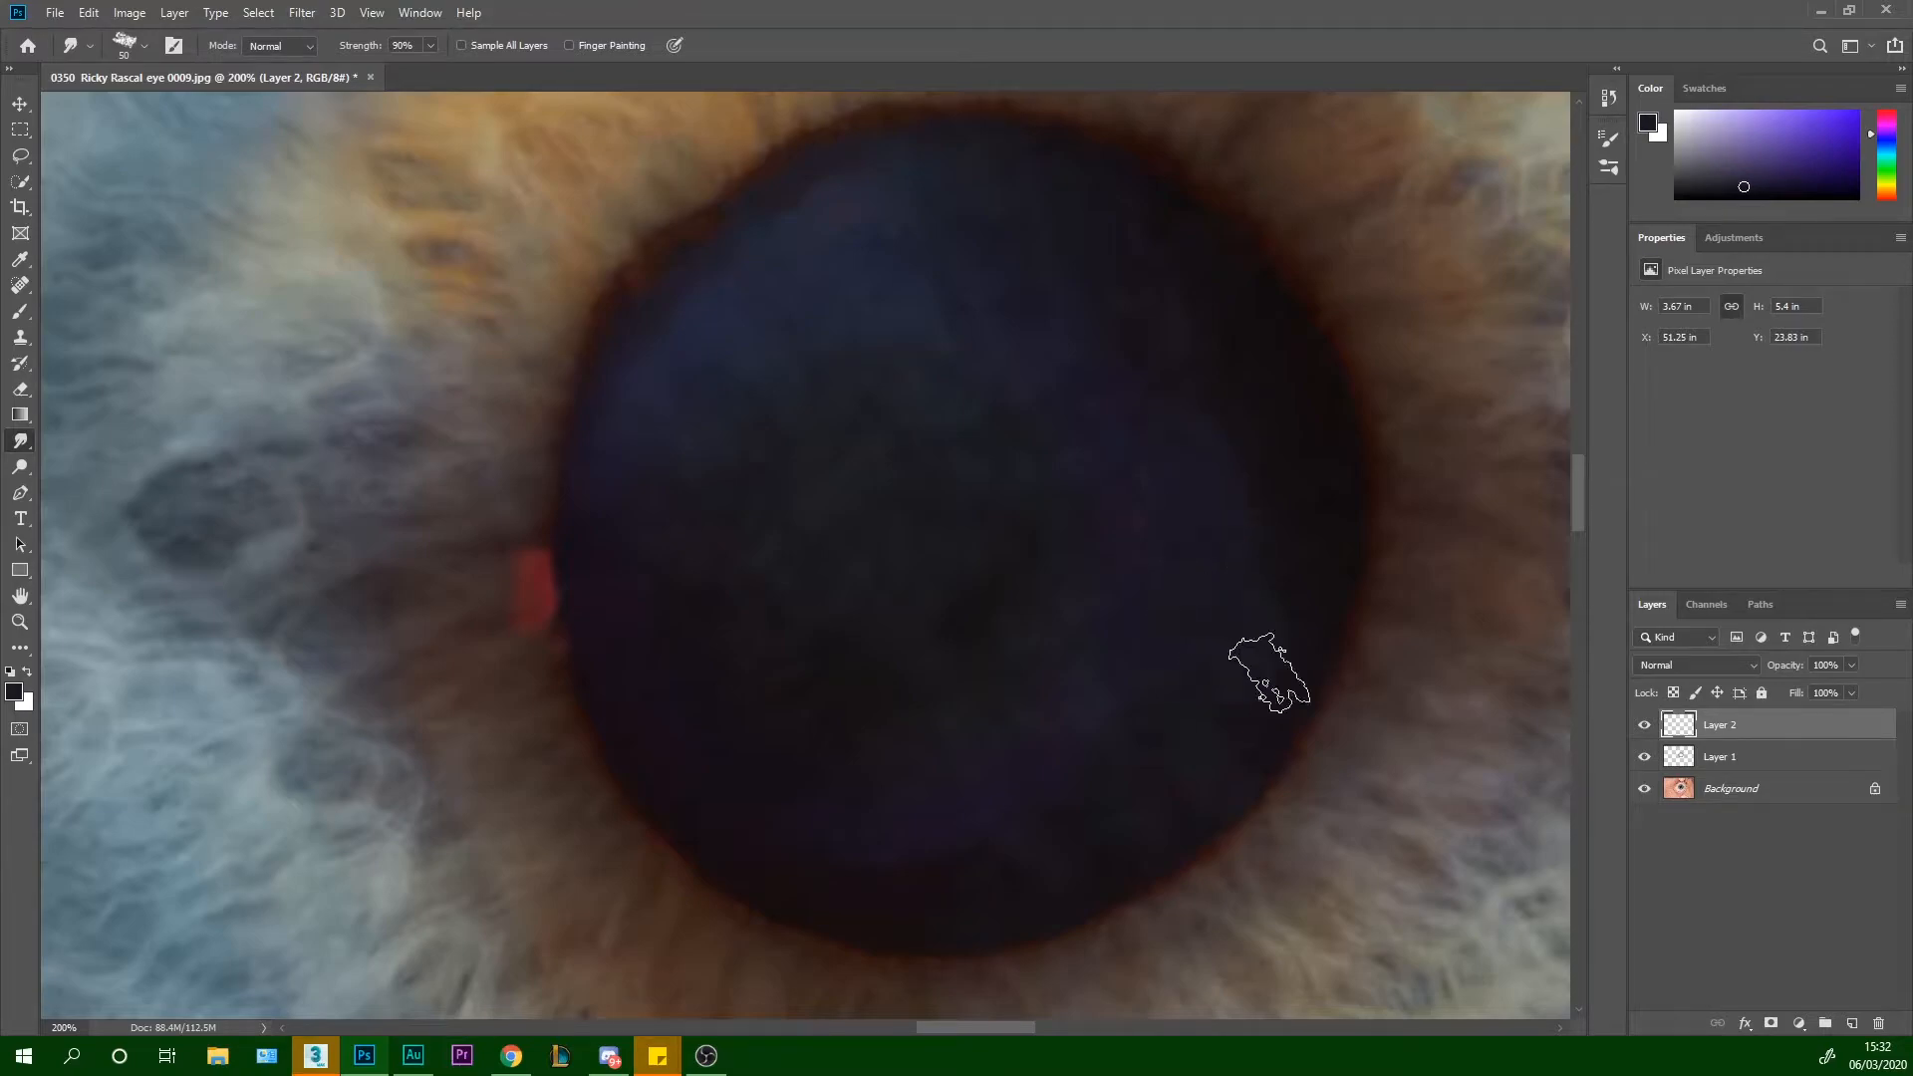
pyautogui.press('alt')
pyautogui.moveTo(1241, 490)
pyautogui.mouseDown()
pyautogui.moveTo(1236, 610)
pyautogui.moveTo(1233, 531)
pyautogui.moveTo(1179, 396)
pyautogui.moveTo(1230, 648)
pyautogui.moveTo(1258, 533)
pyautogui.moveTo(1196, 459)
pyautogui.mouseUp()
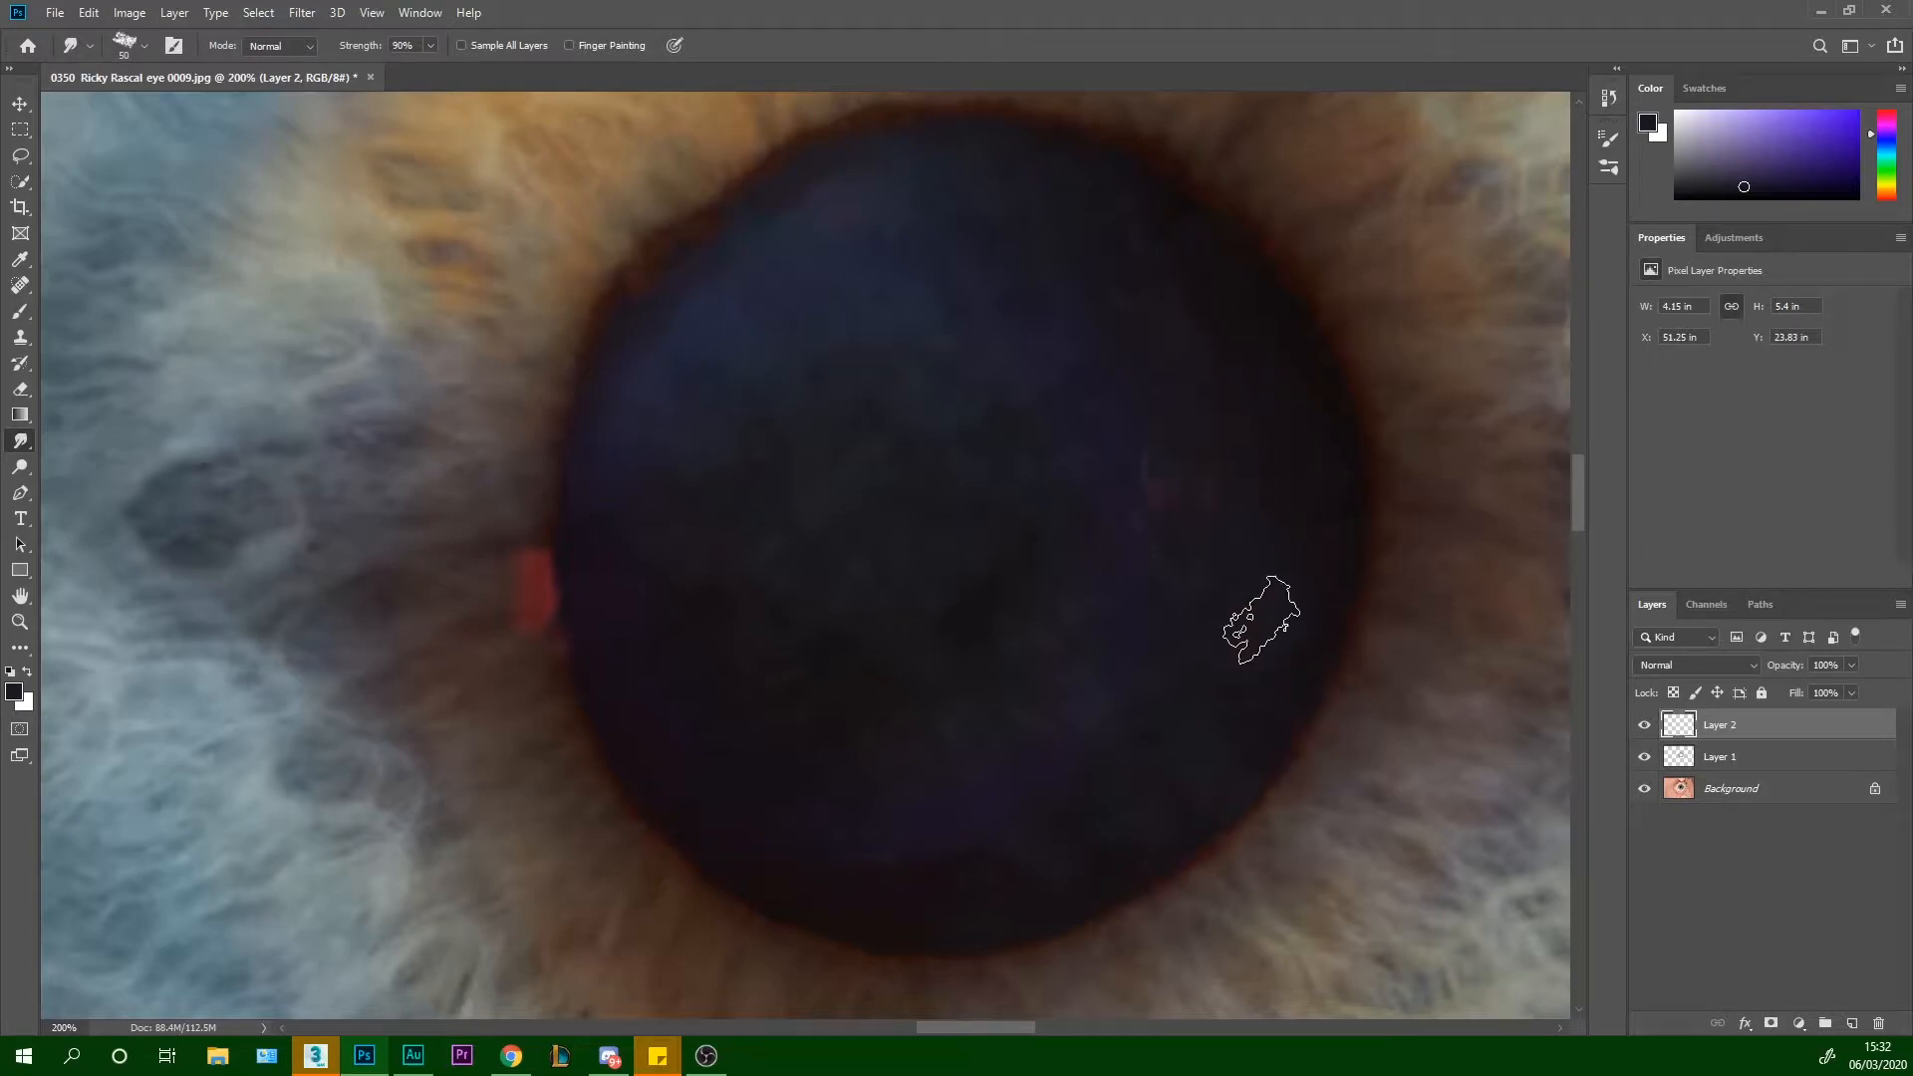
pyautogui.press('alt')
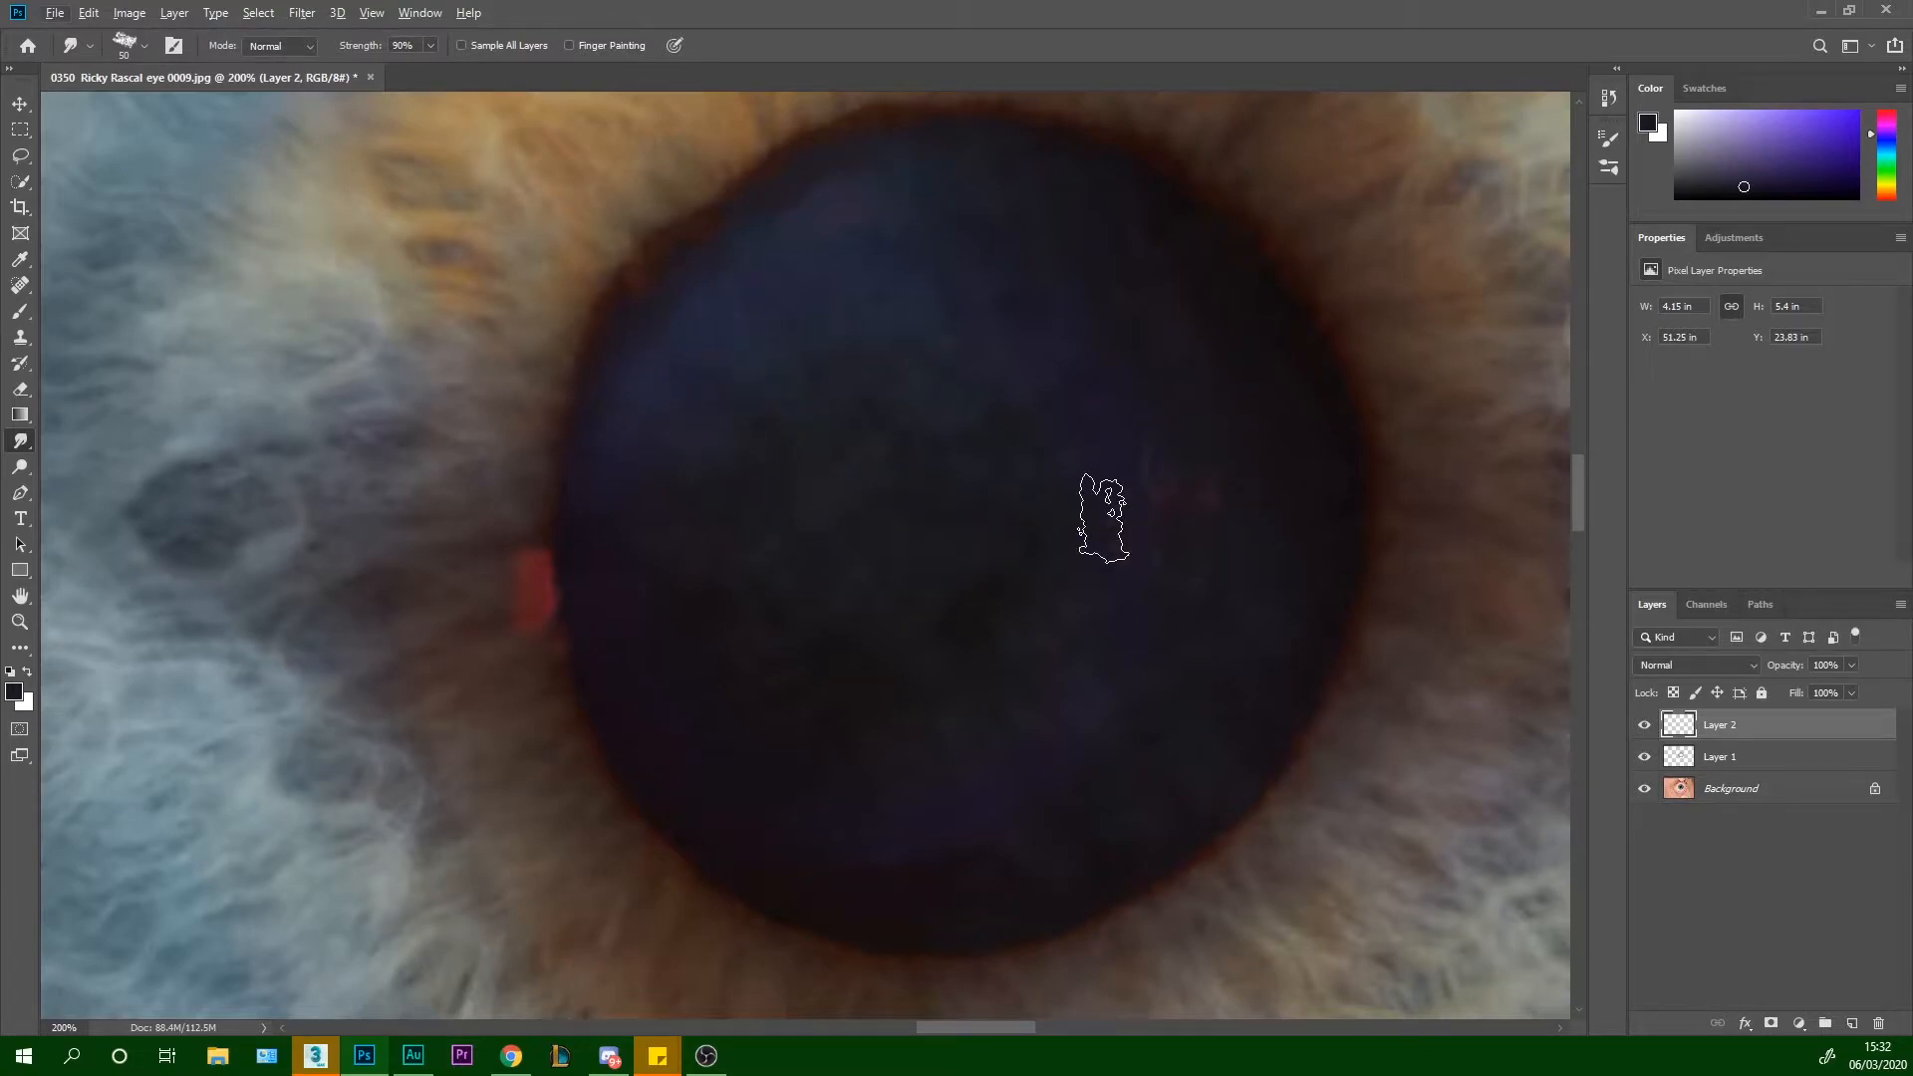
# Examine the blended right side of the pupil from the whole-eye view and close up
pyautogui.hotkey('ctrl', '-')
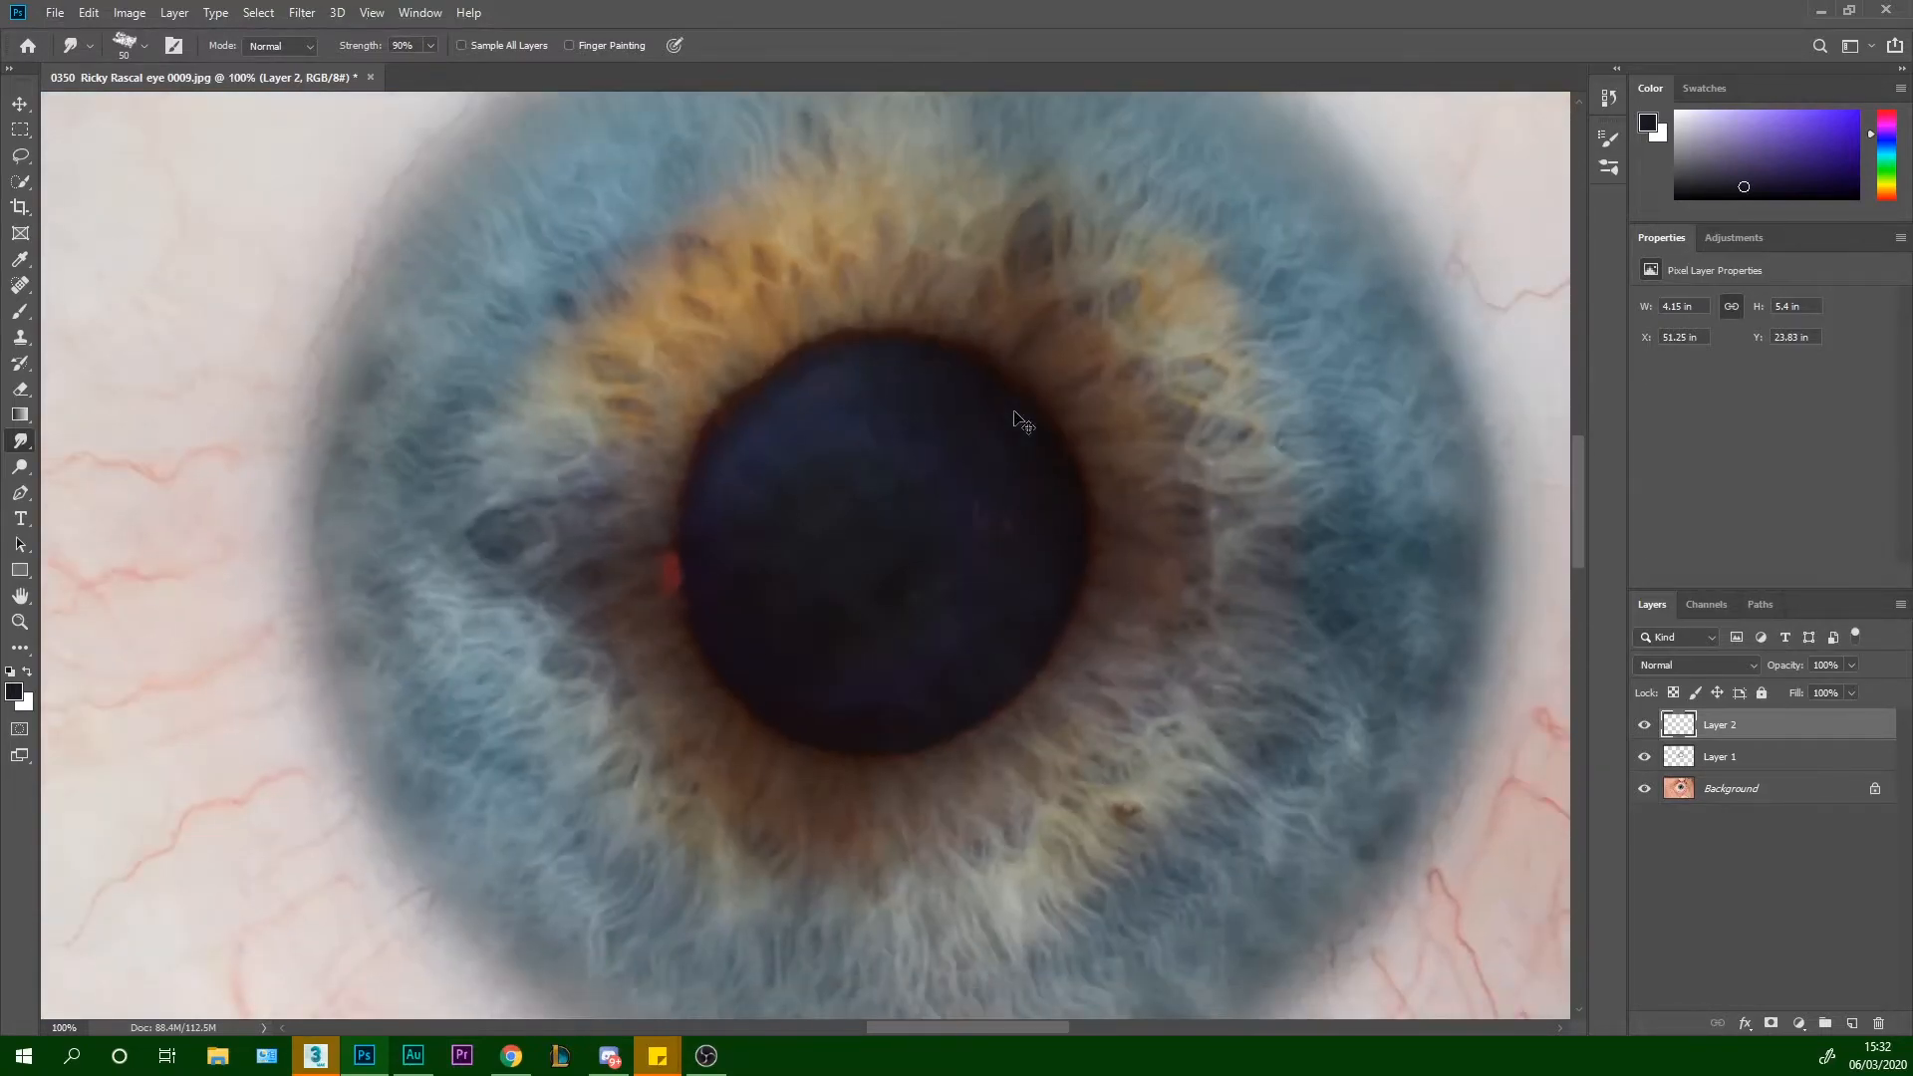
pyautogui.hotkey('ctrl', '-')
pyautogui.hotkey('ctrl', '-')
pyautogui.hotkey('ctrl', '-')
pyautogui.hotkey('ctrl', '+')
pyautogui.hotkey('ctrl', '+')
pyautogui.hotkey('ctrl', '+')
pyautogui.hotkey('ctrl', '+')
pyautogui.hotkey('ctrl', '+')
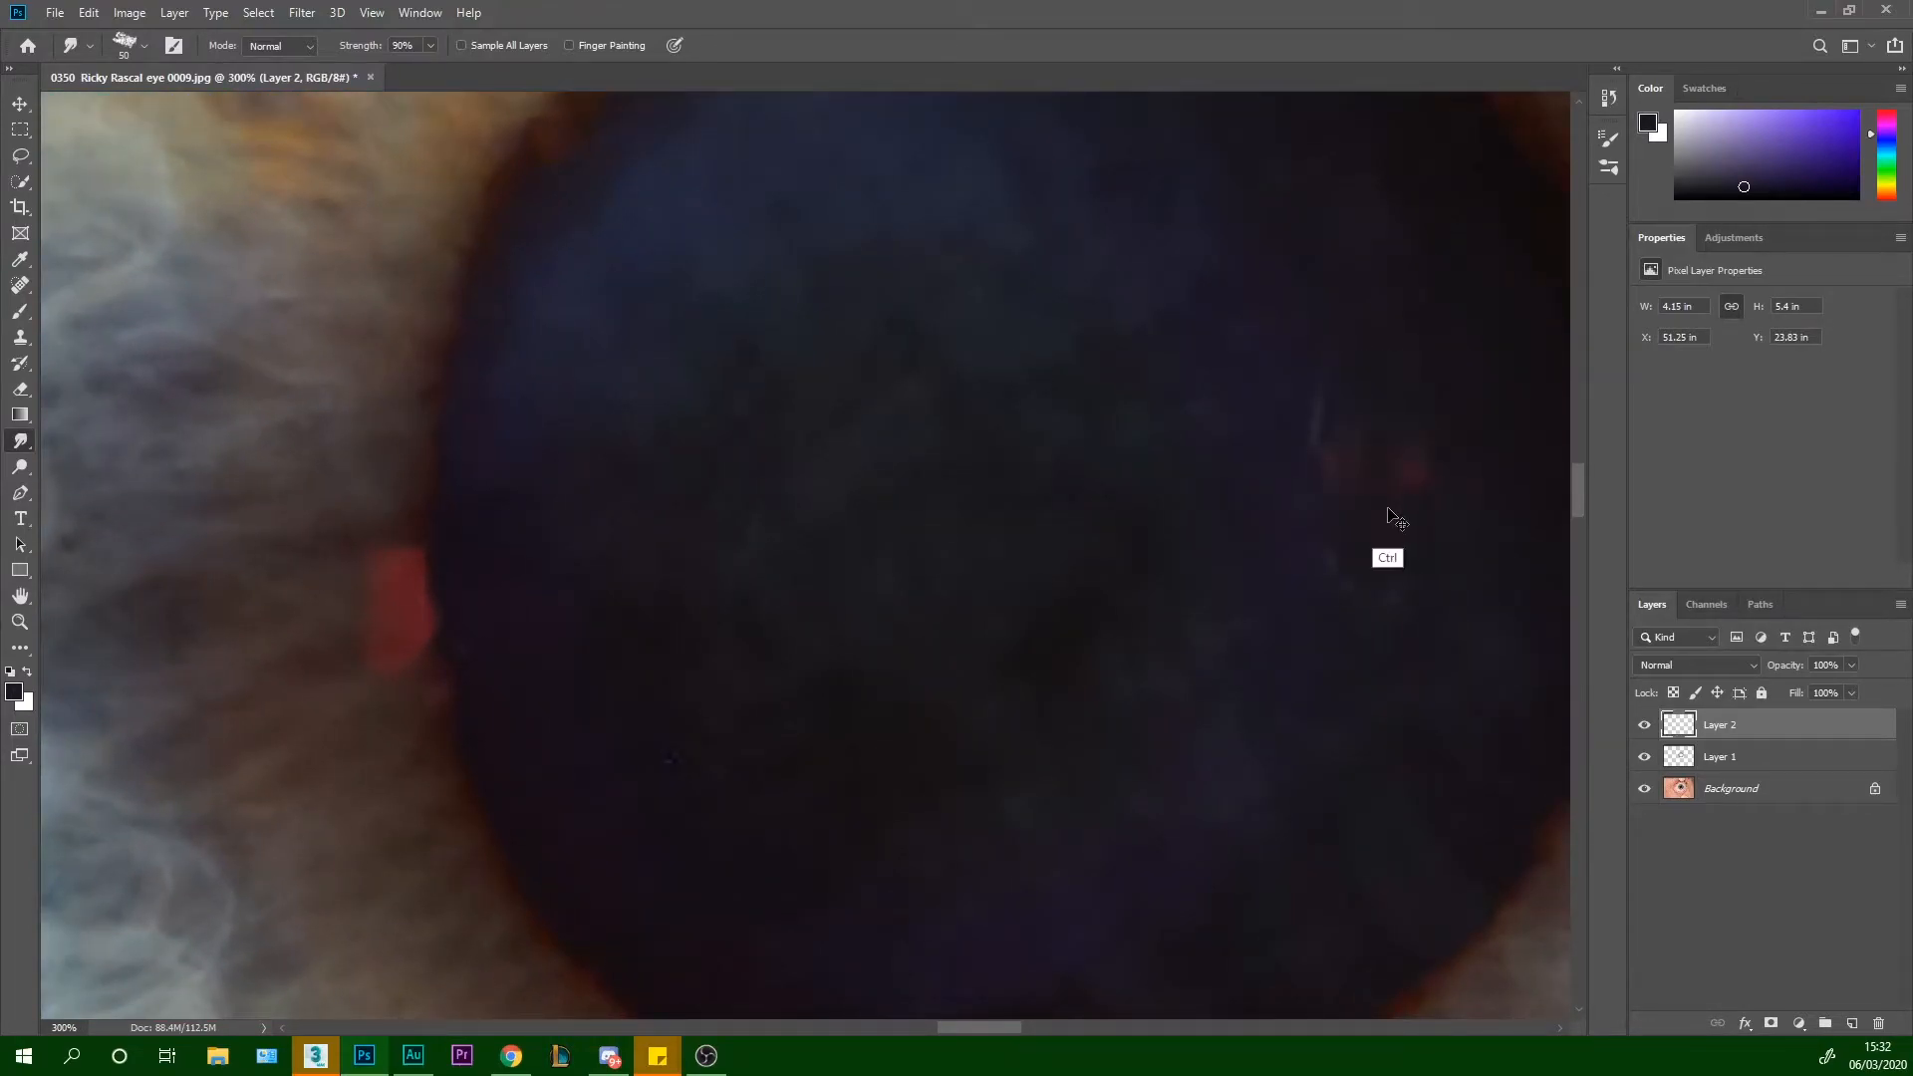
# Try smudging the leftover red spots at the pupil's right side with the Kyle's Impressionist Blender 1 preset
pyautogui.click(21, 311)
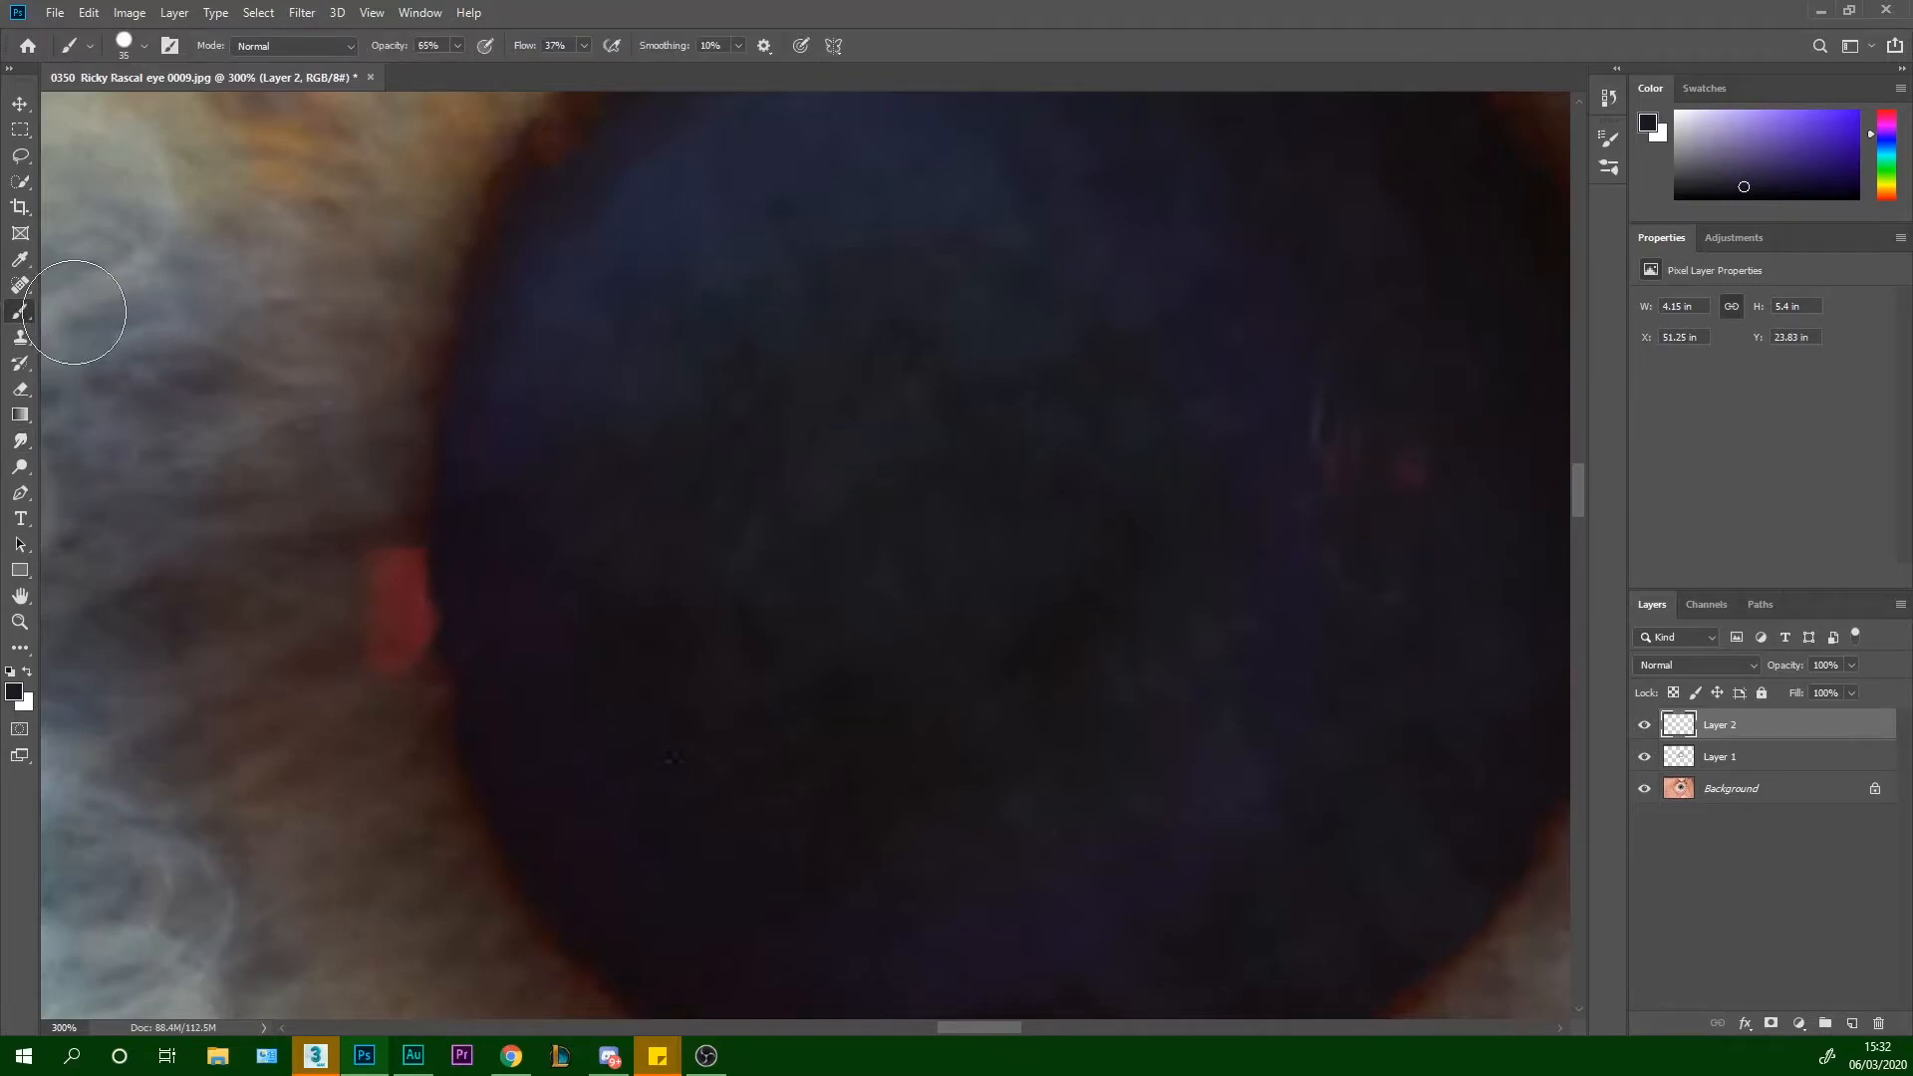
pyautogui.click(1607, 169)
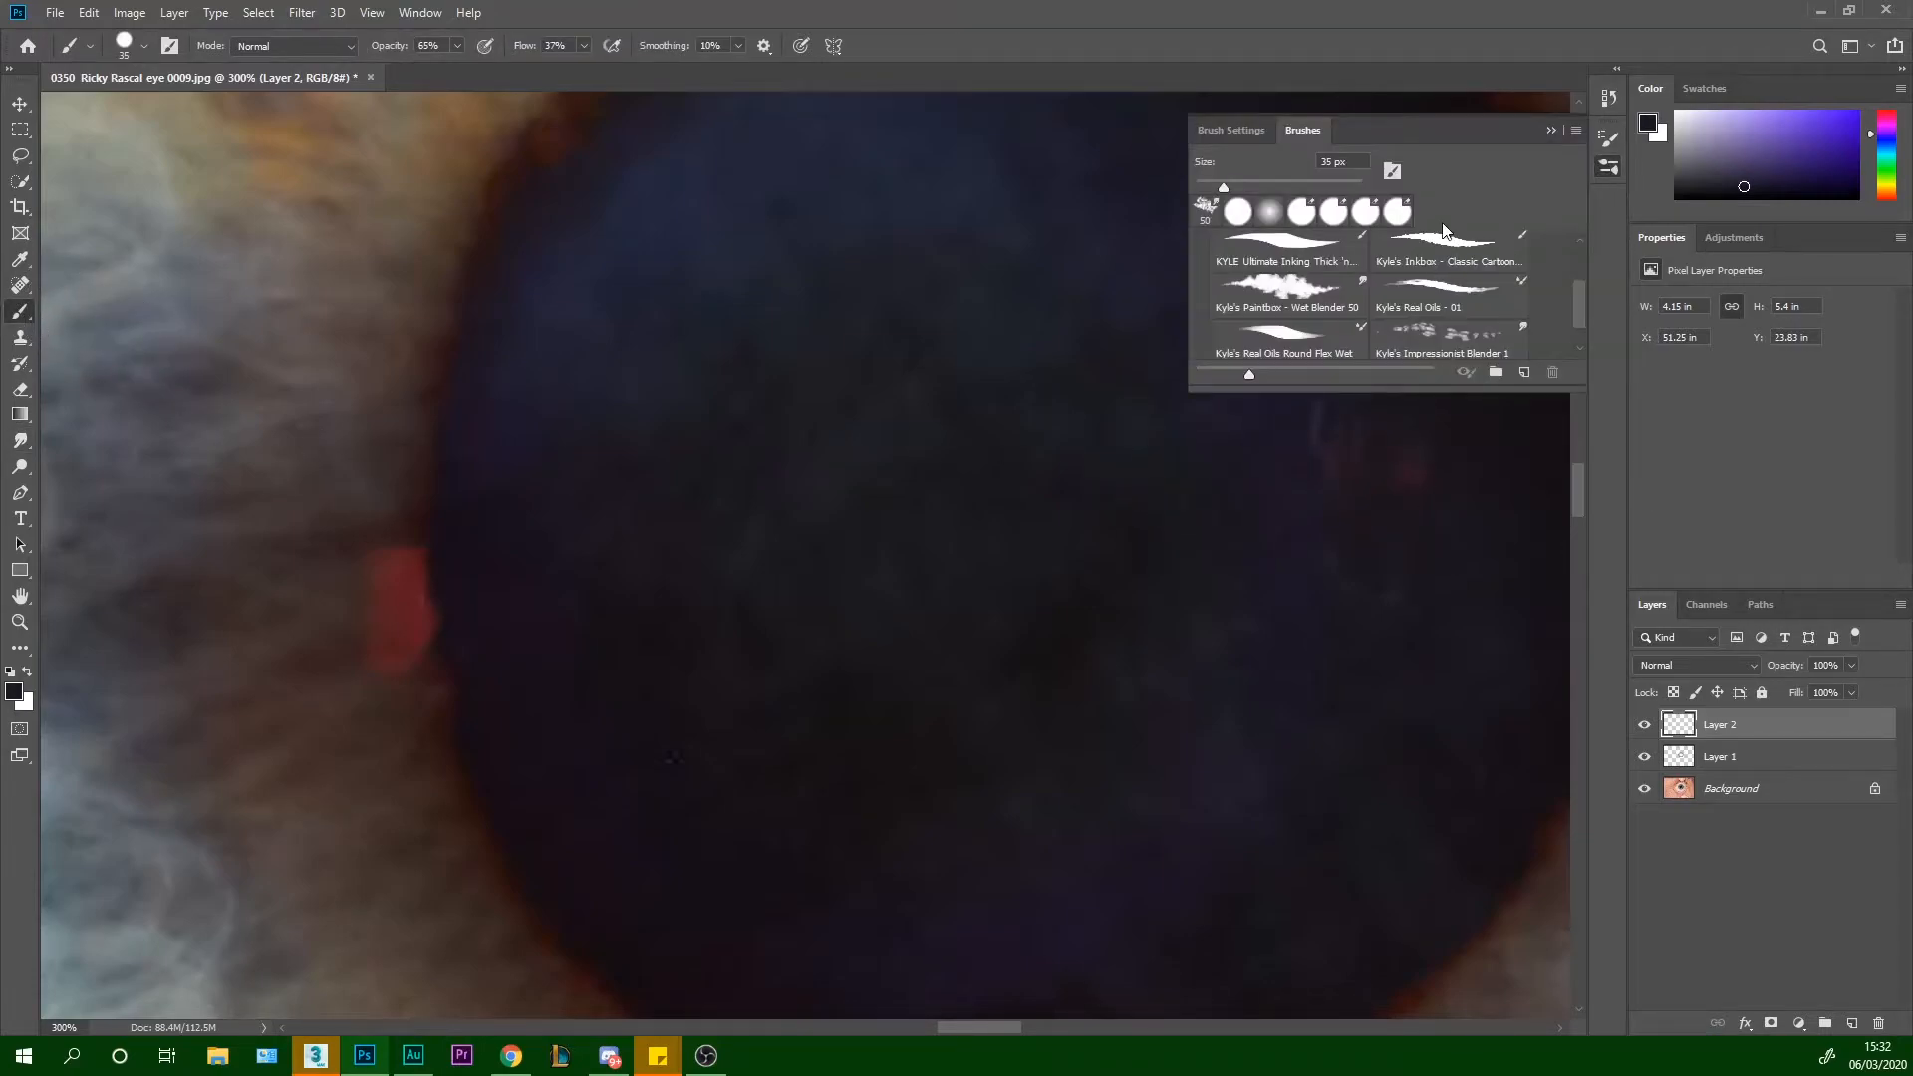
pyautogui.moveTo(1581, 297); pyautogui.dragTo(1580, 251)
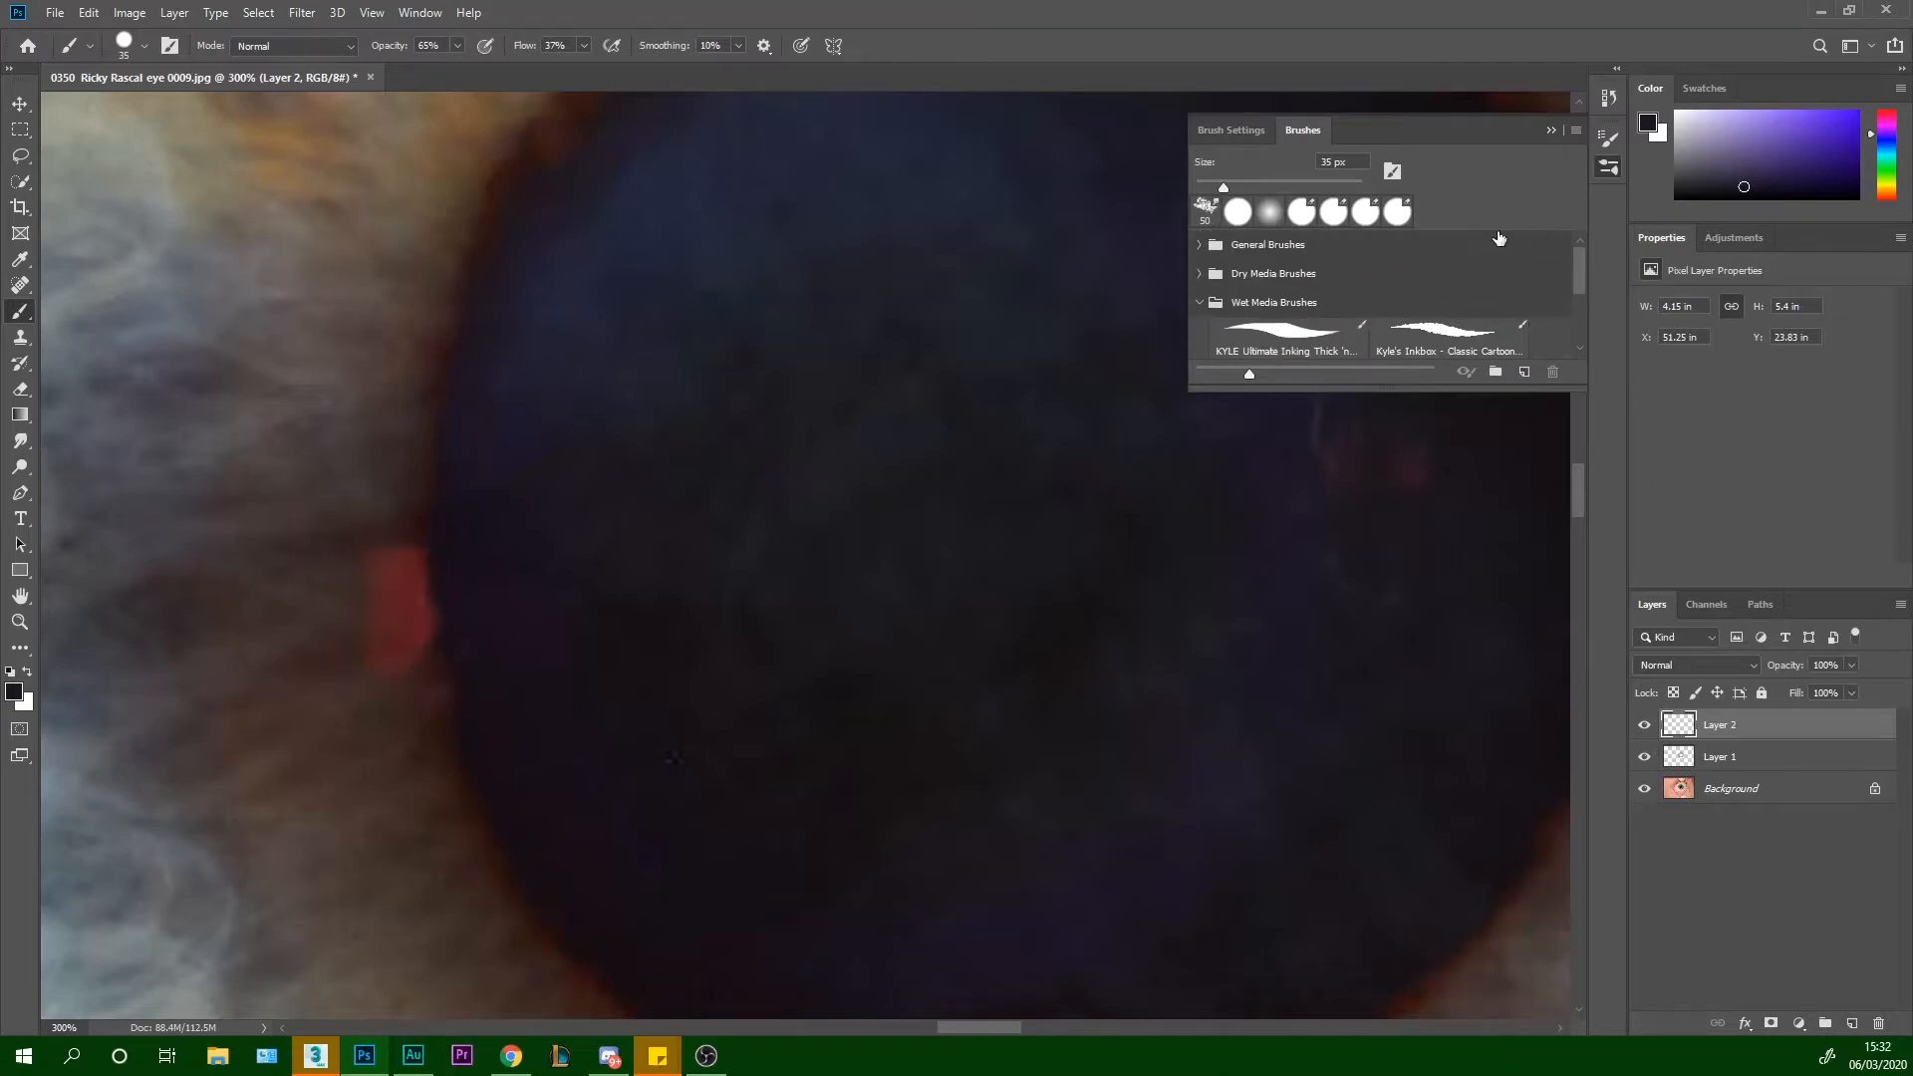
pyautogui.click(1214, 213)
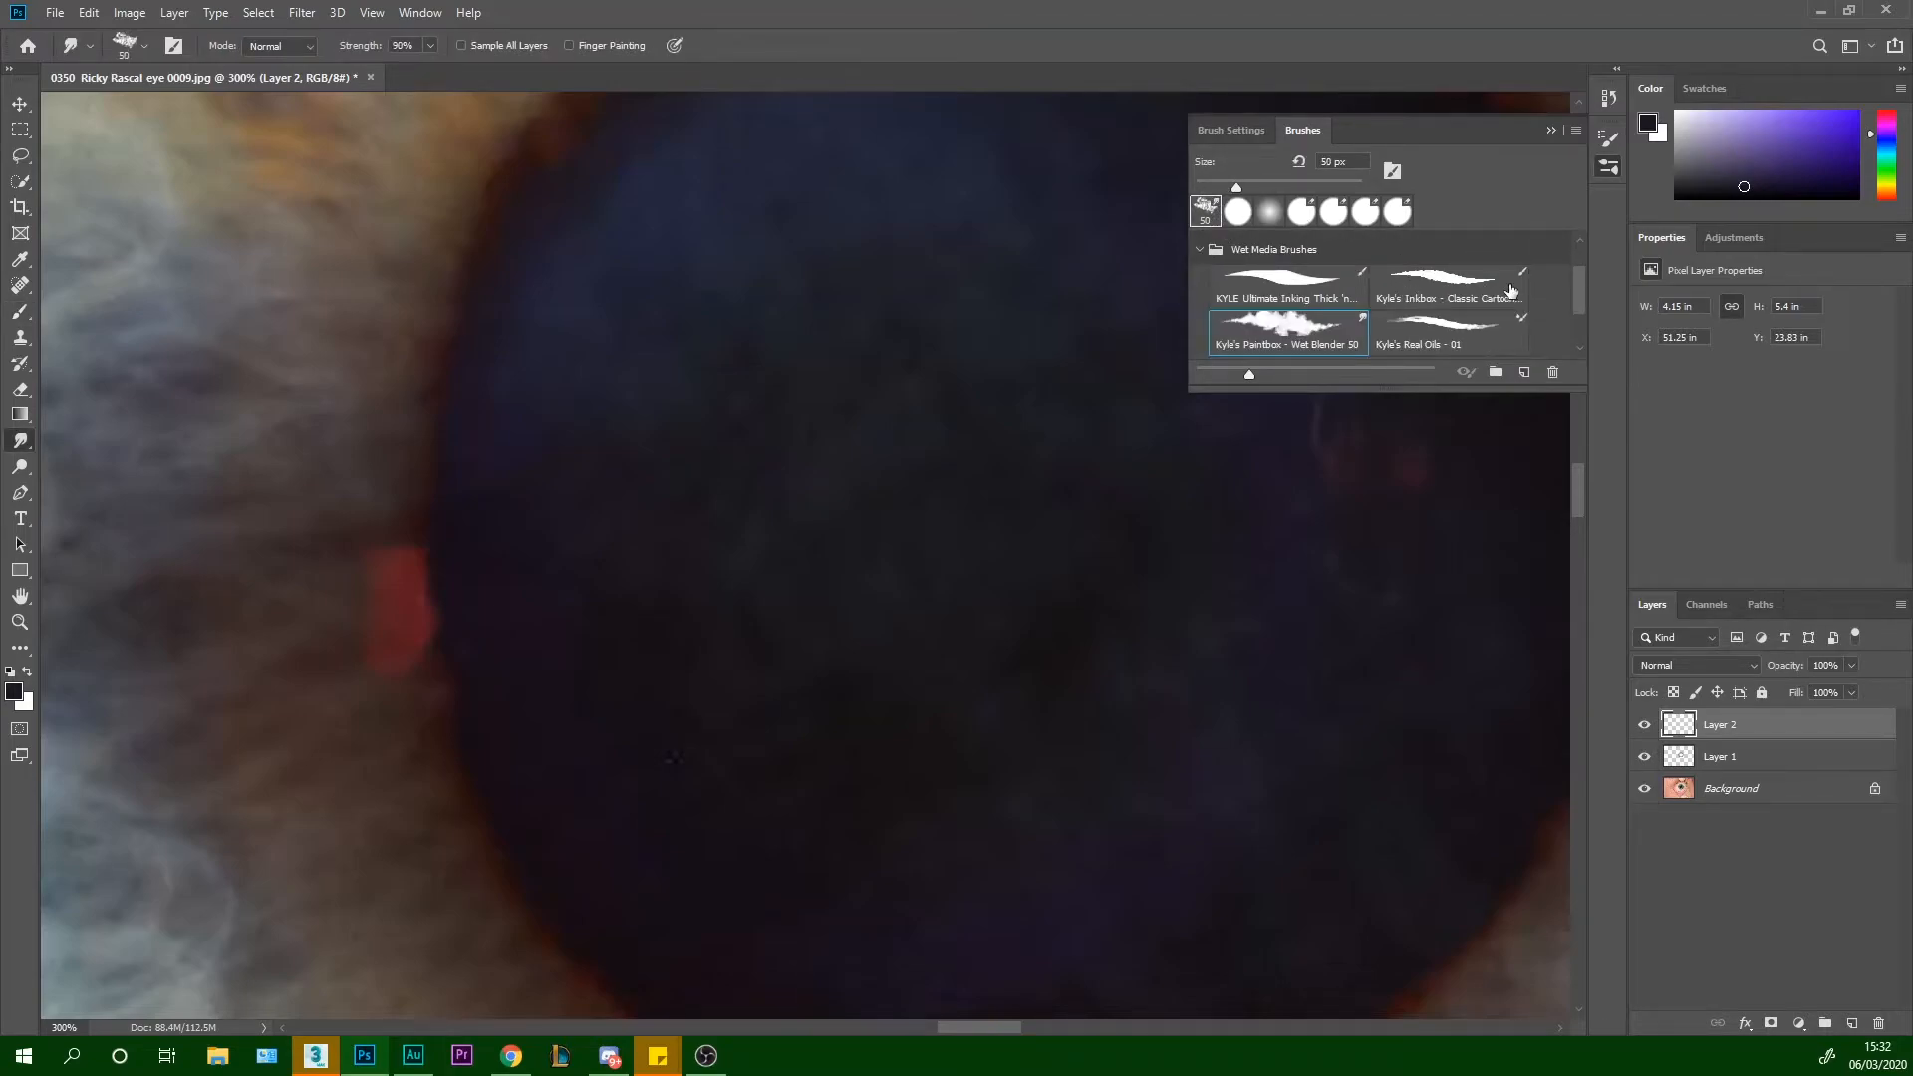
pyautogui.moveTo(1573, 301); pyautogui.dragTo(1580, 321)
pyautogui.click(1452, 299)
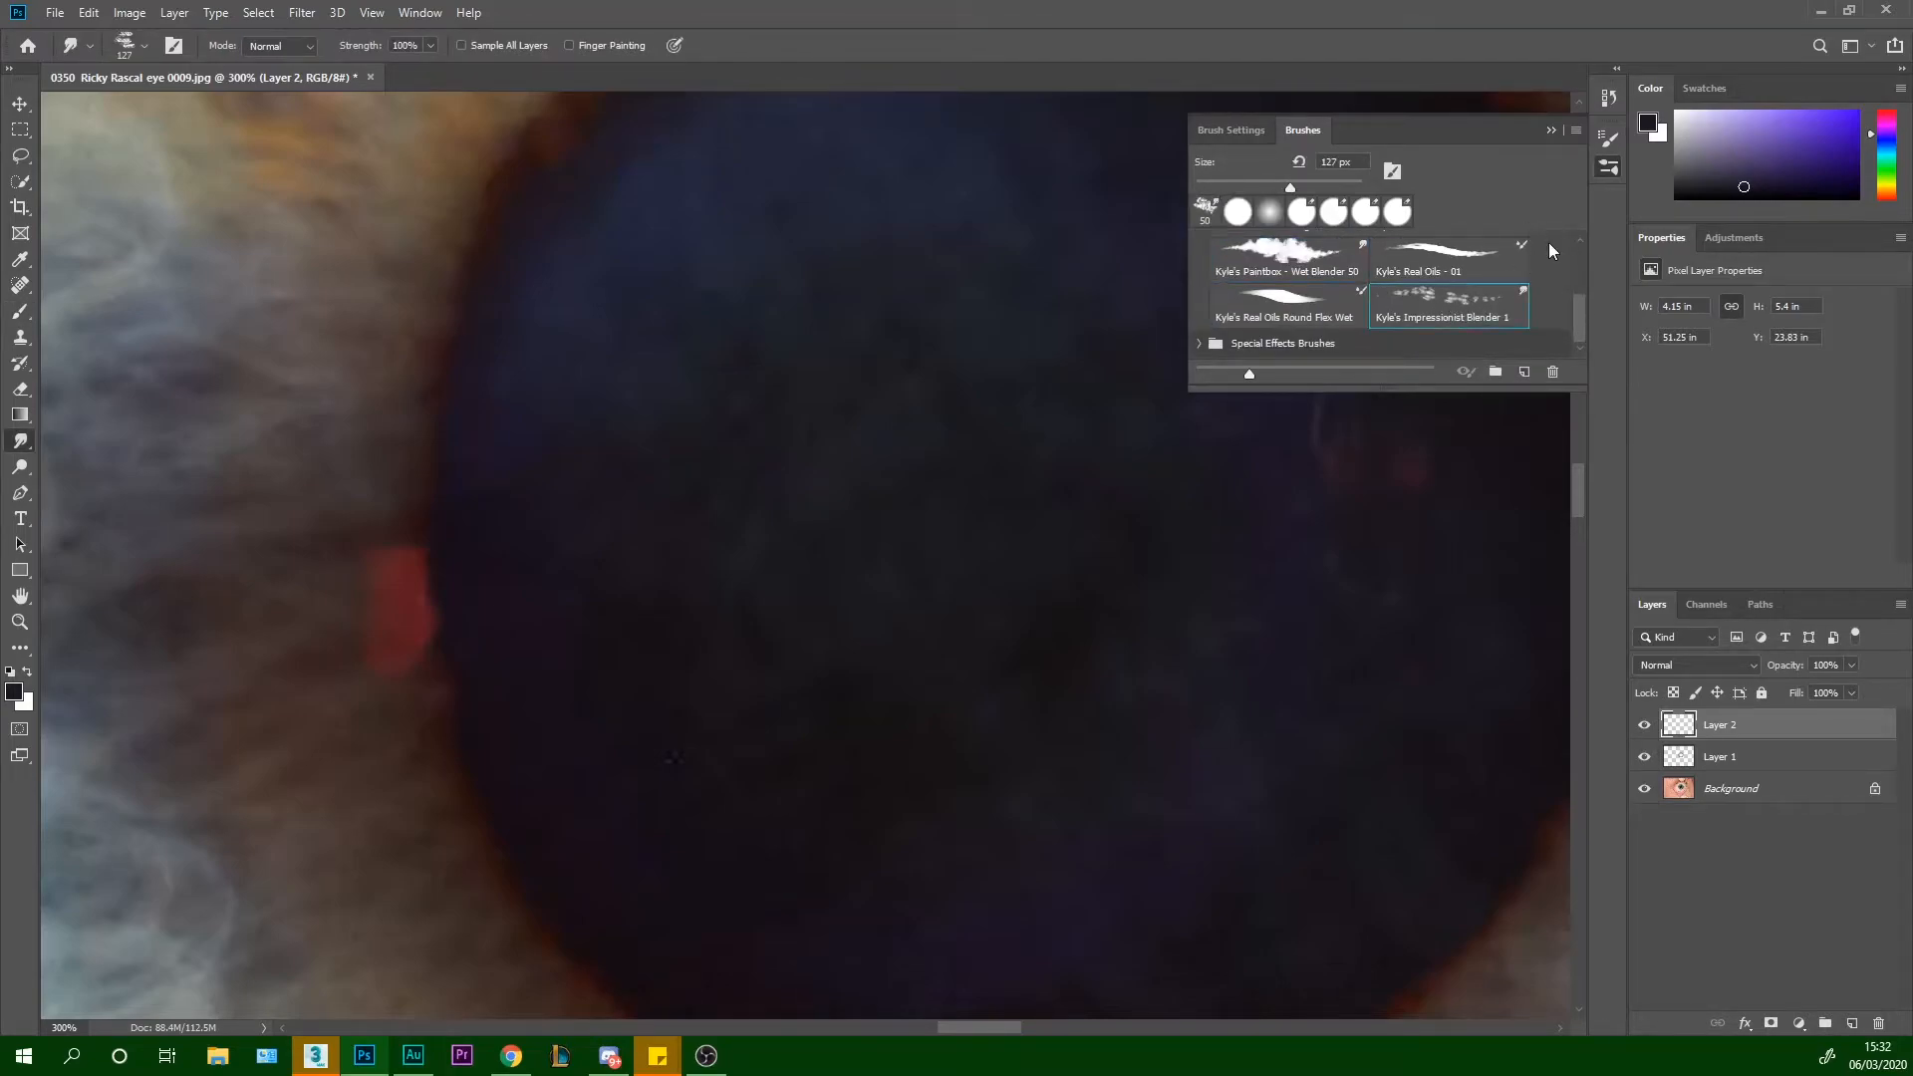
pyautogui.click(1609, 166)
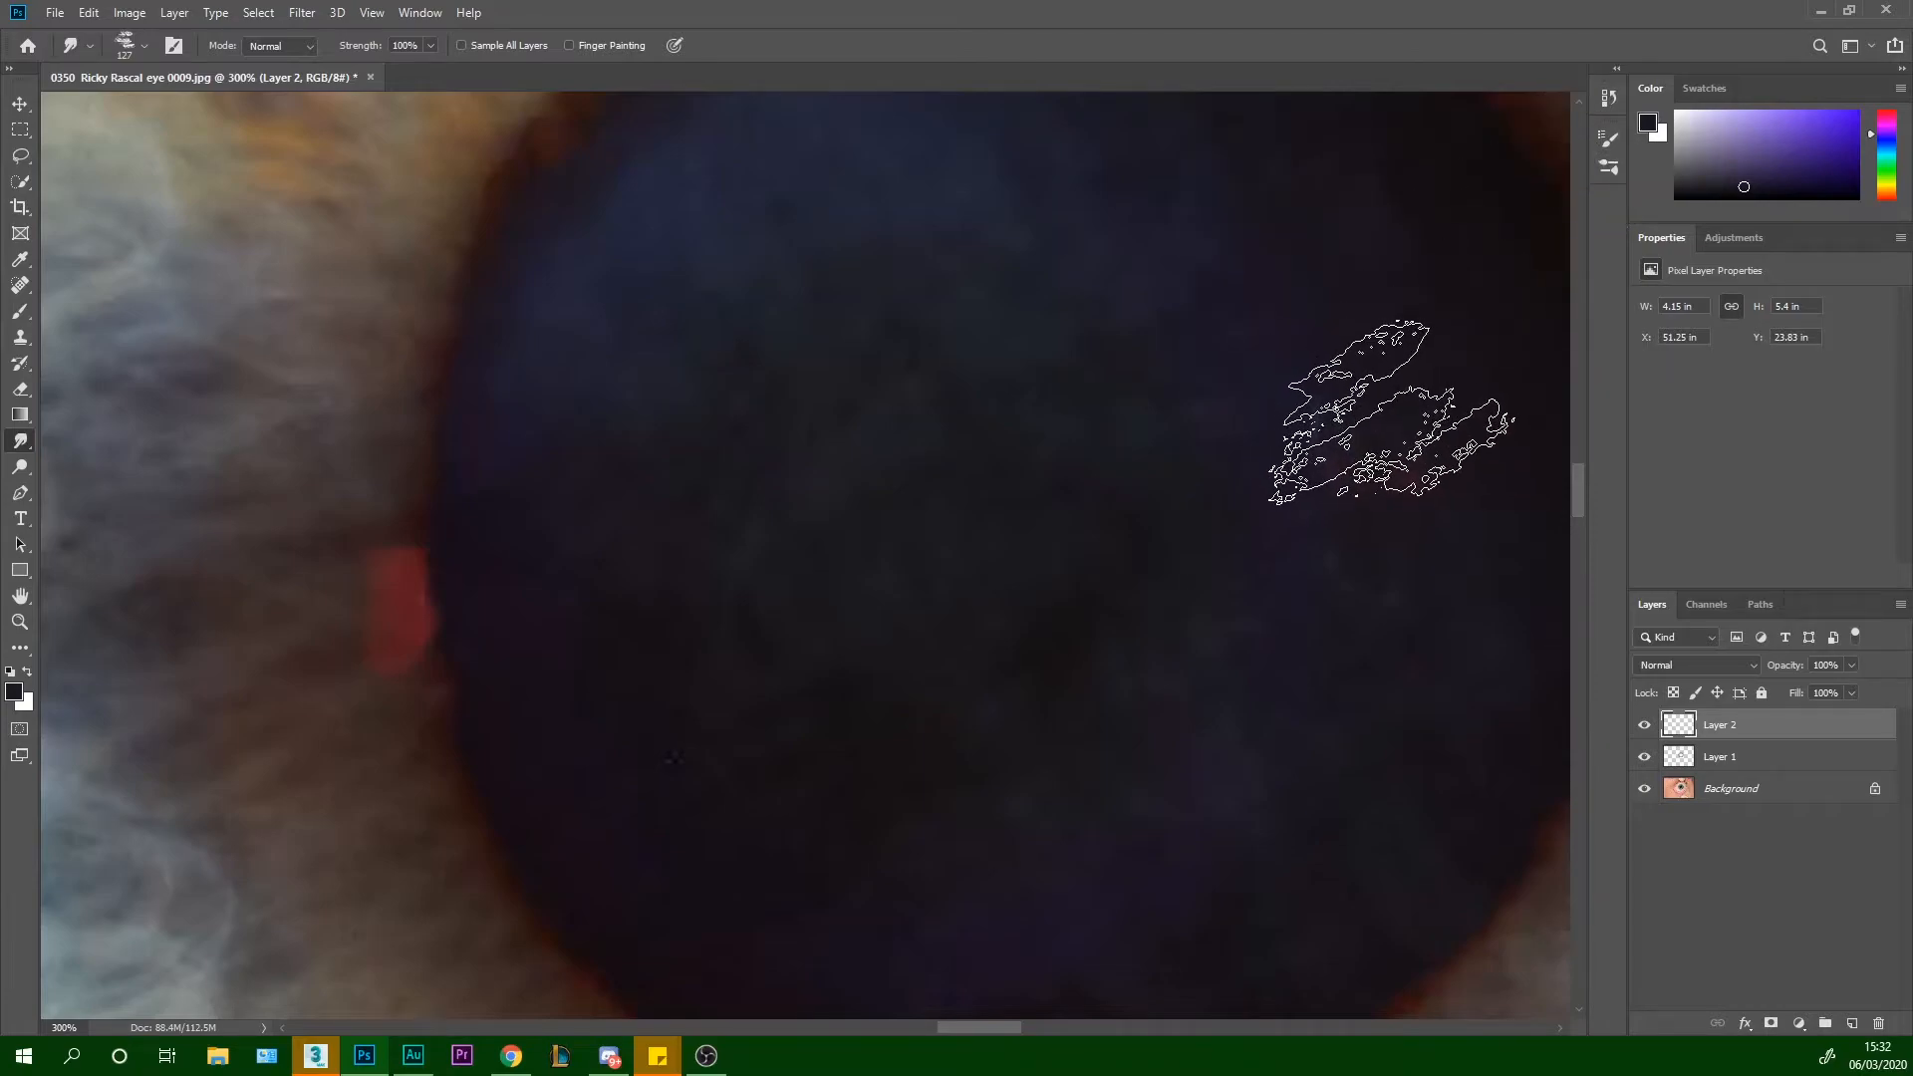
# Switch to the Blur tool and, after trying several textured tips, give it the 306 px brush tip
pyautogui.keyDown('alt'); pyautogui.click(30, 445); pyautogui.keyUp('alt')
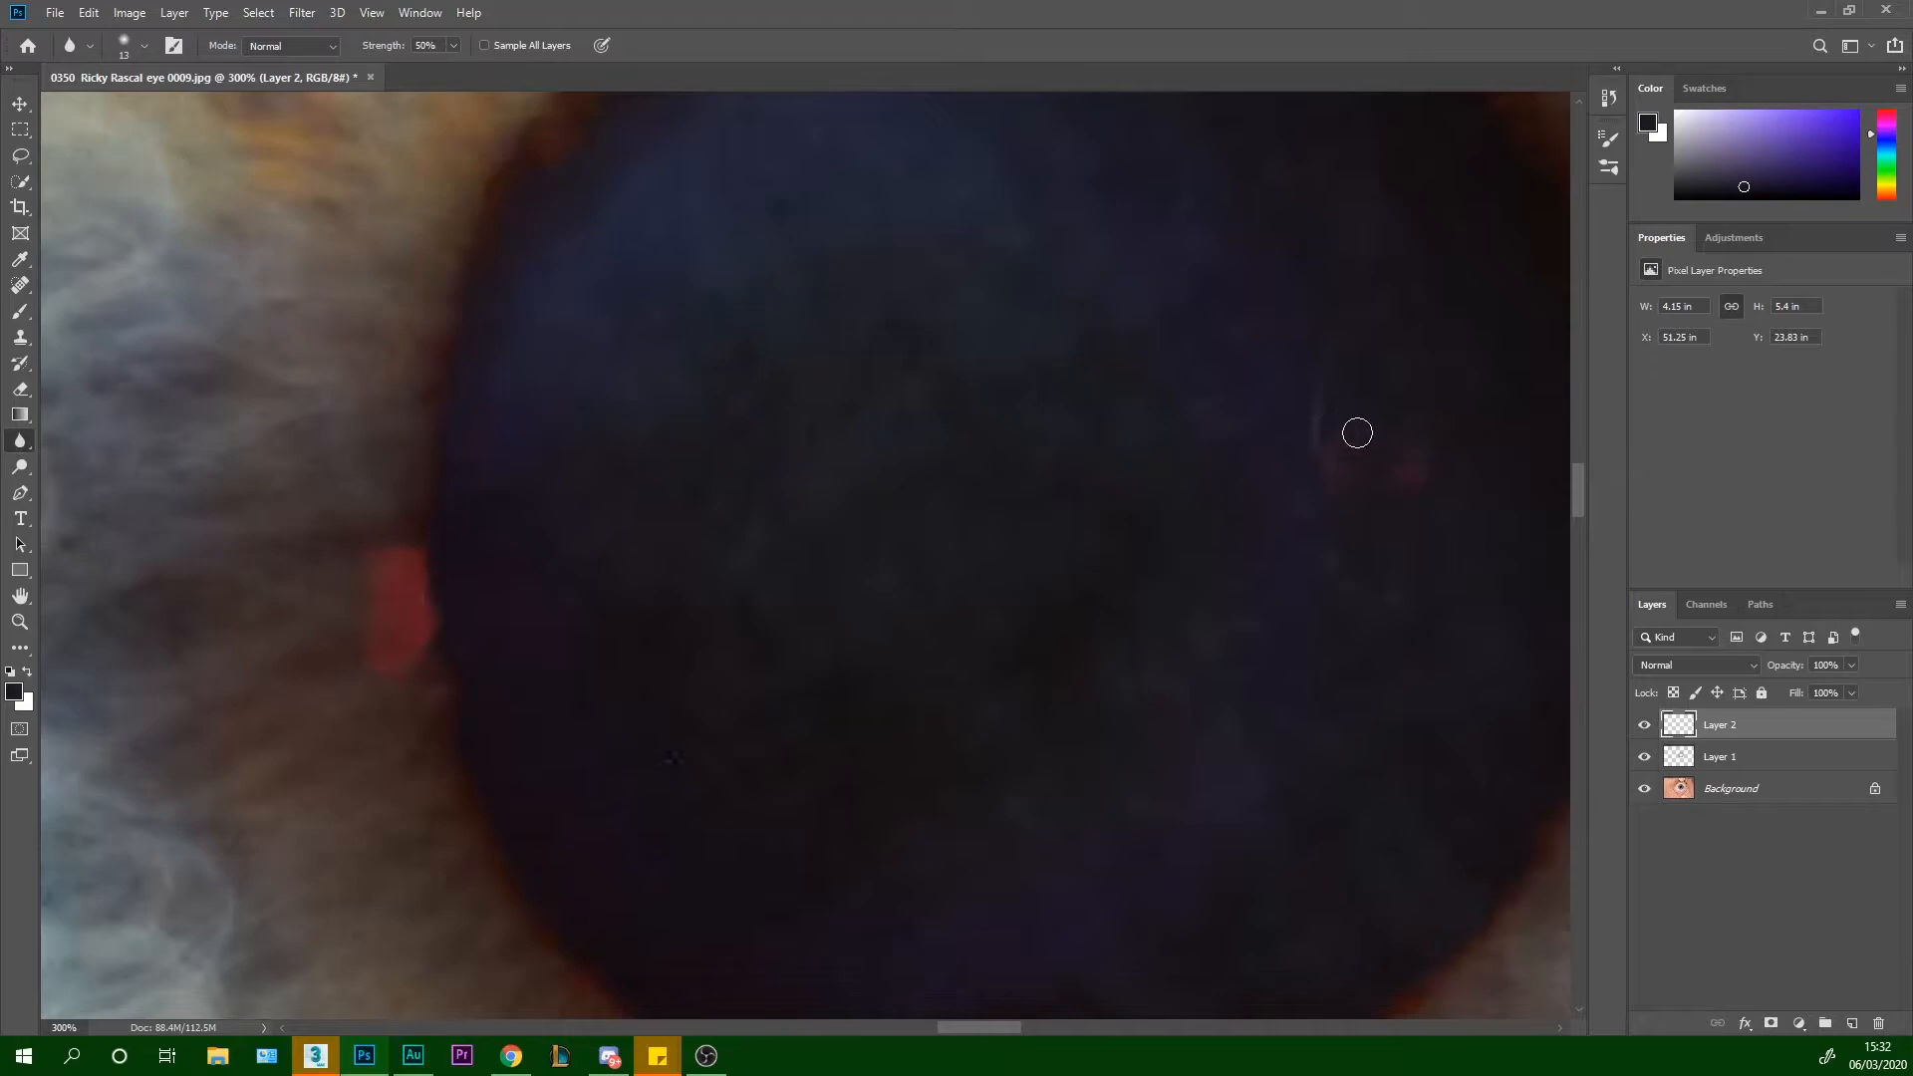
pyautogui.click(1610, 165)
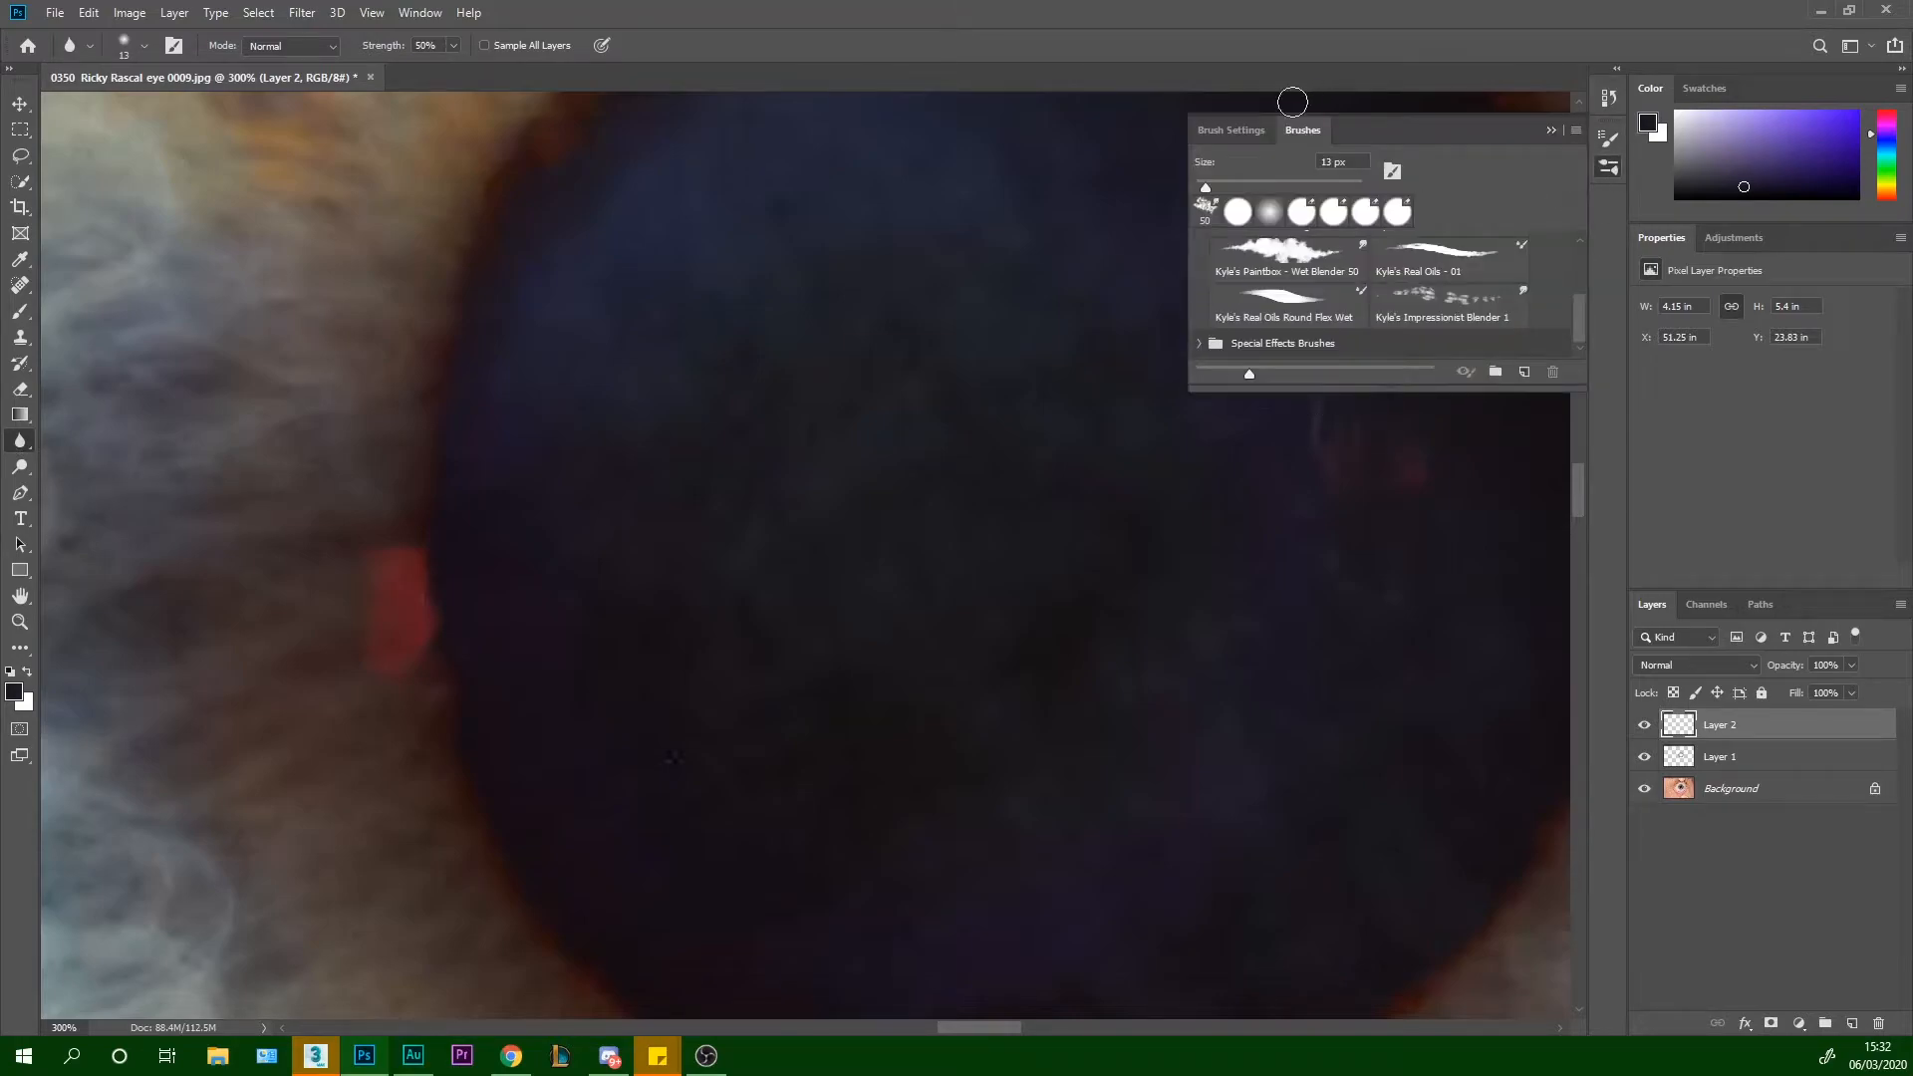
pyautogui.click(1255, 130)
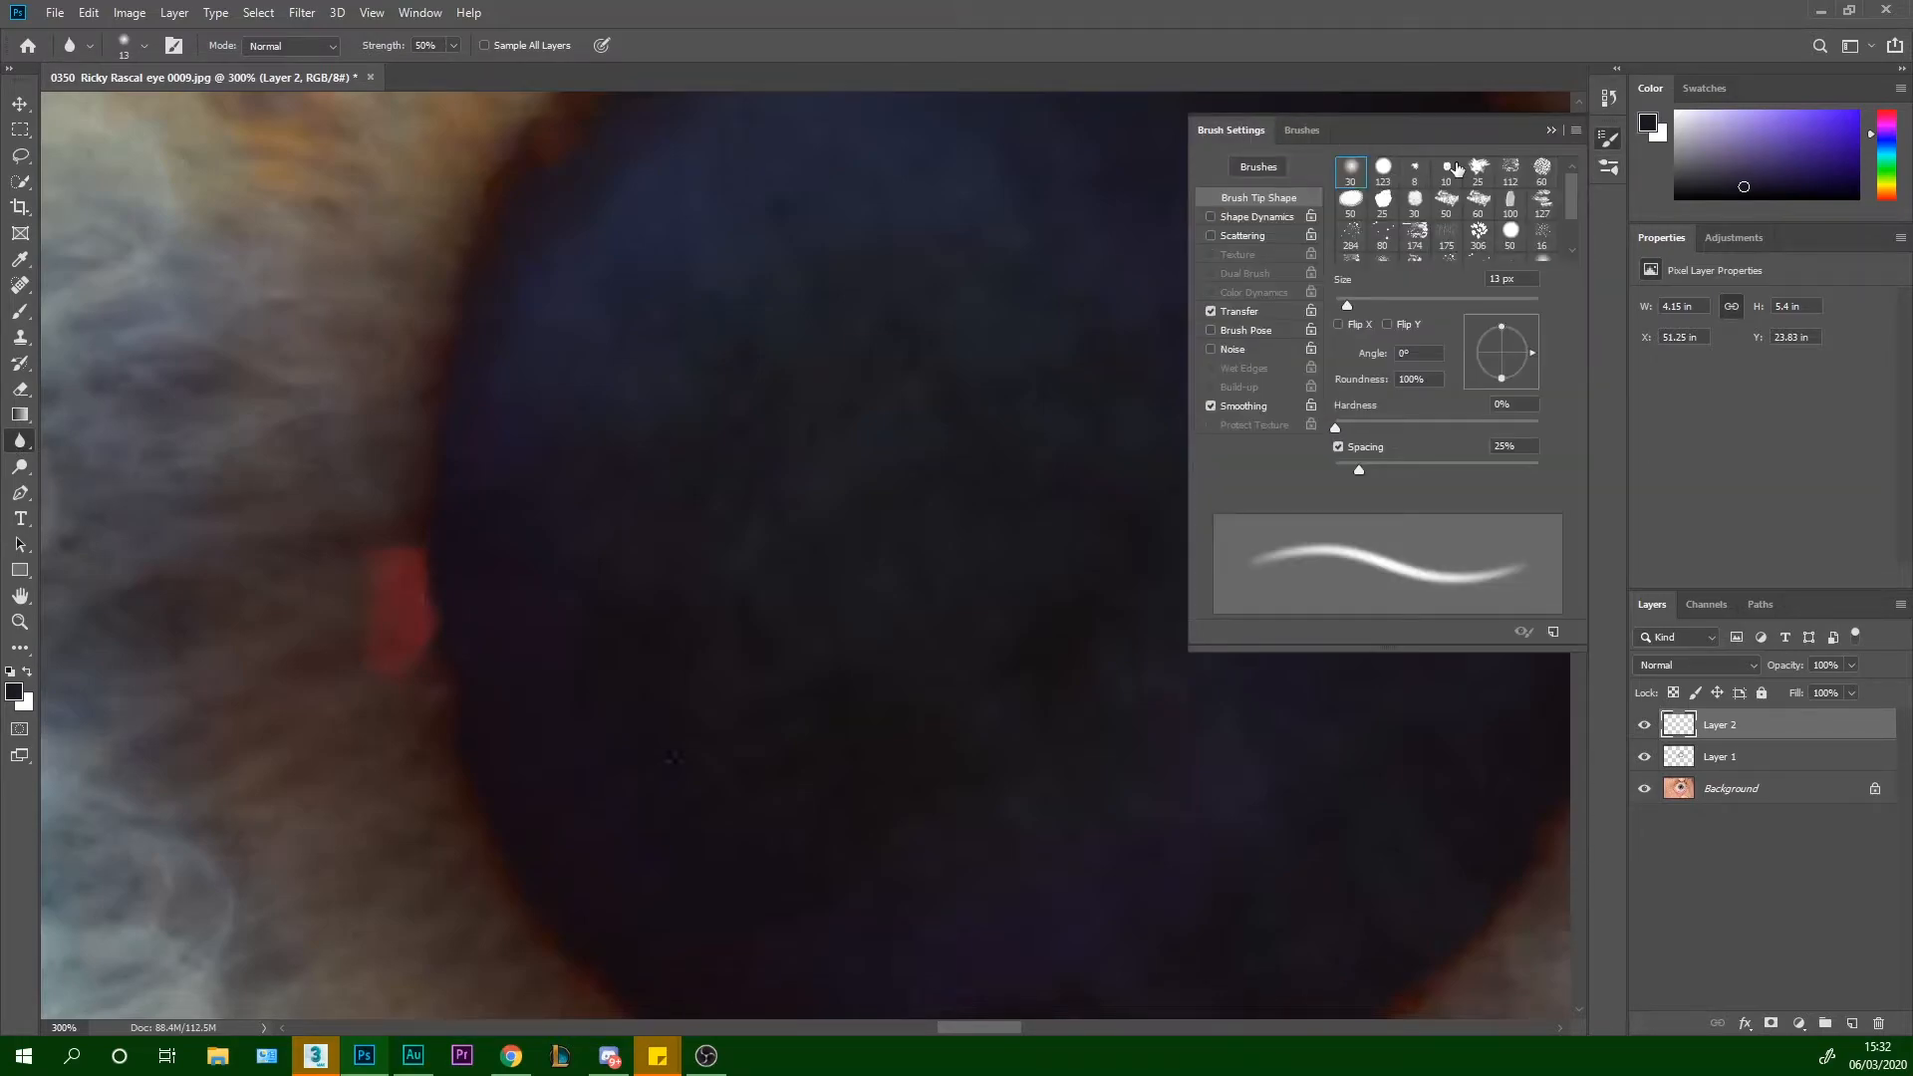
pyautogui.click(1447, 202)
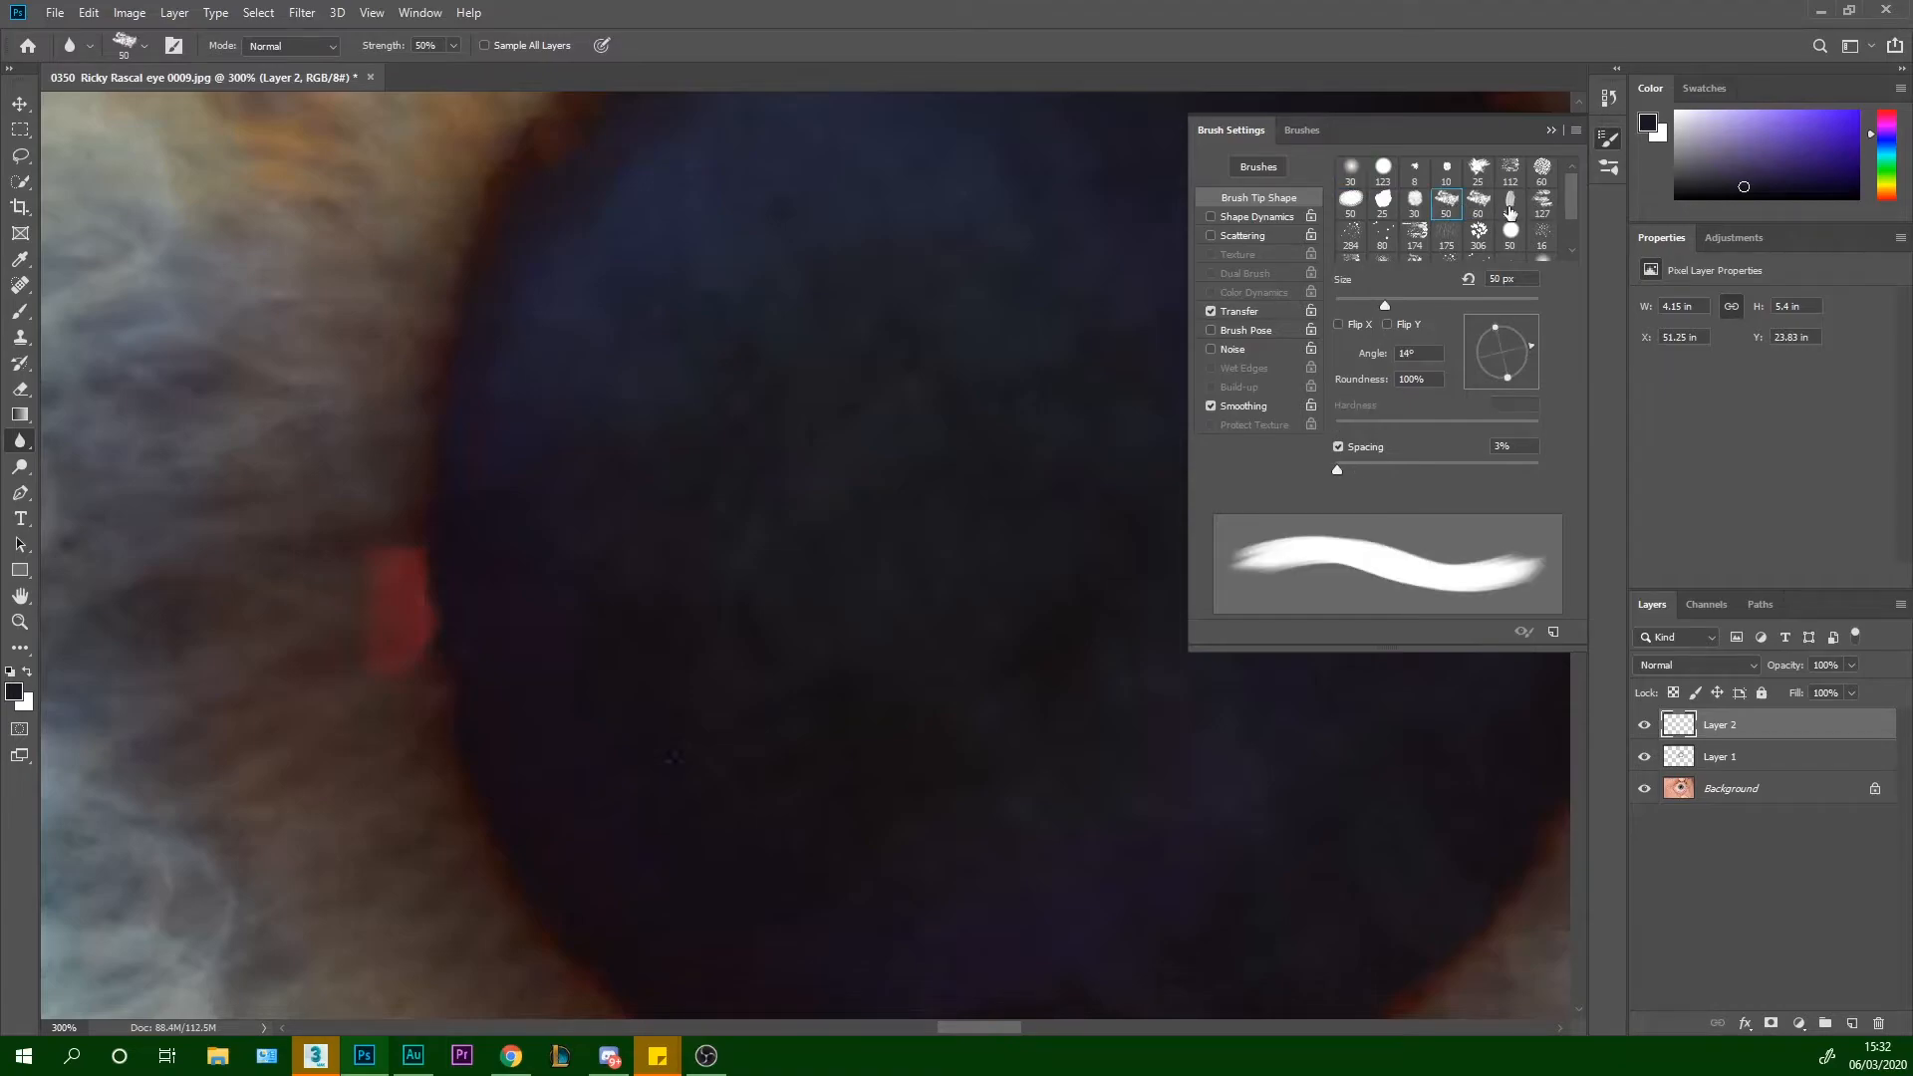
pyautogui.click(1543, 202)
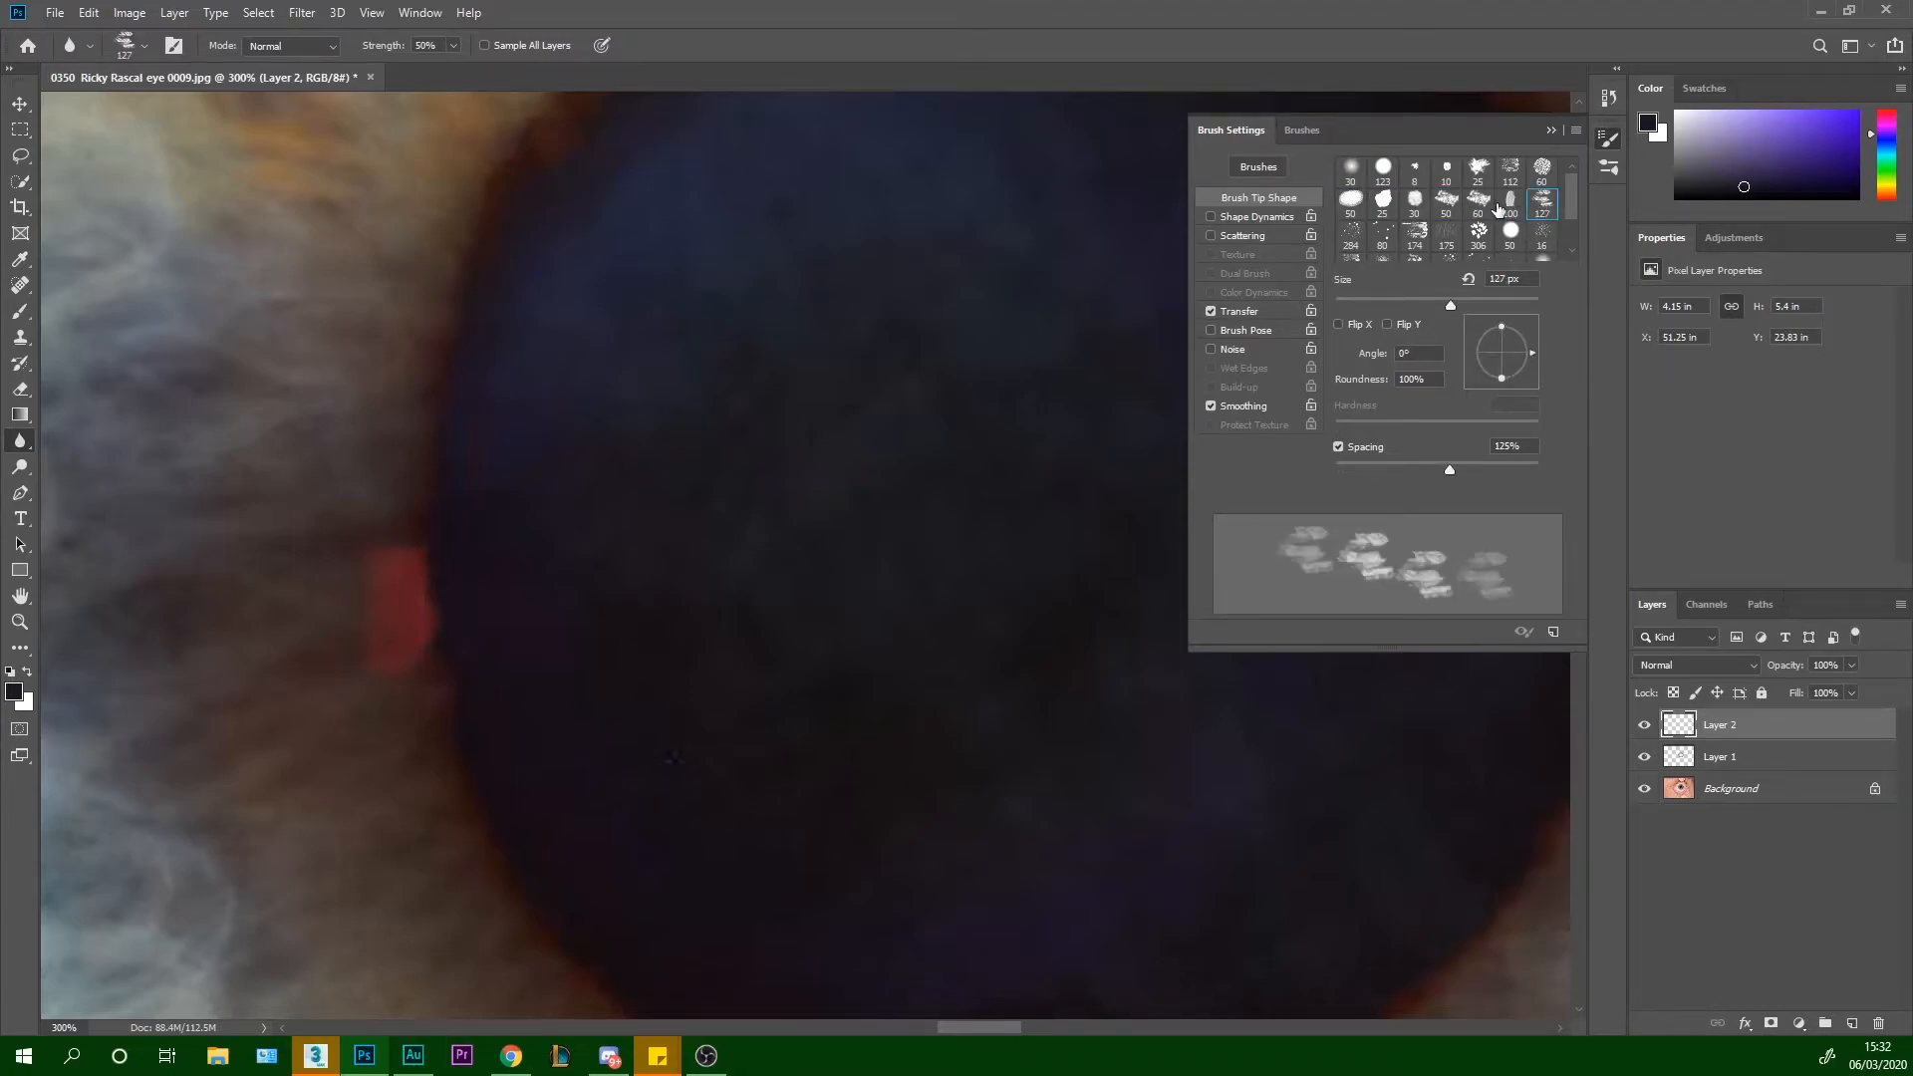
pyautogui.click(1481, 235)
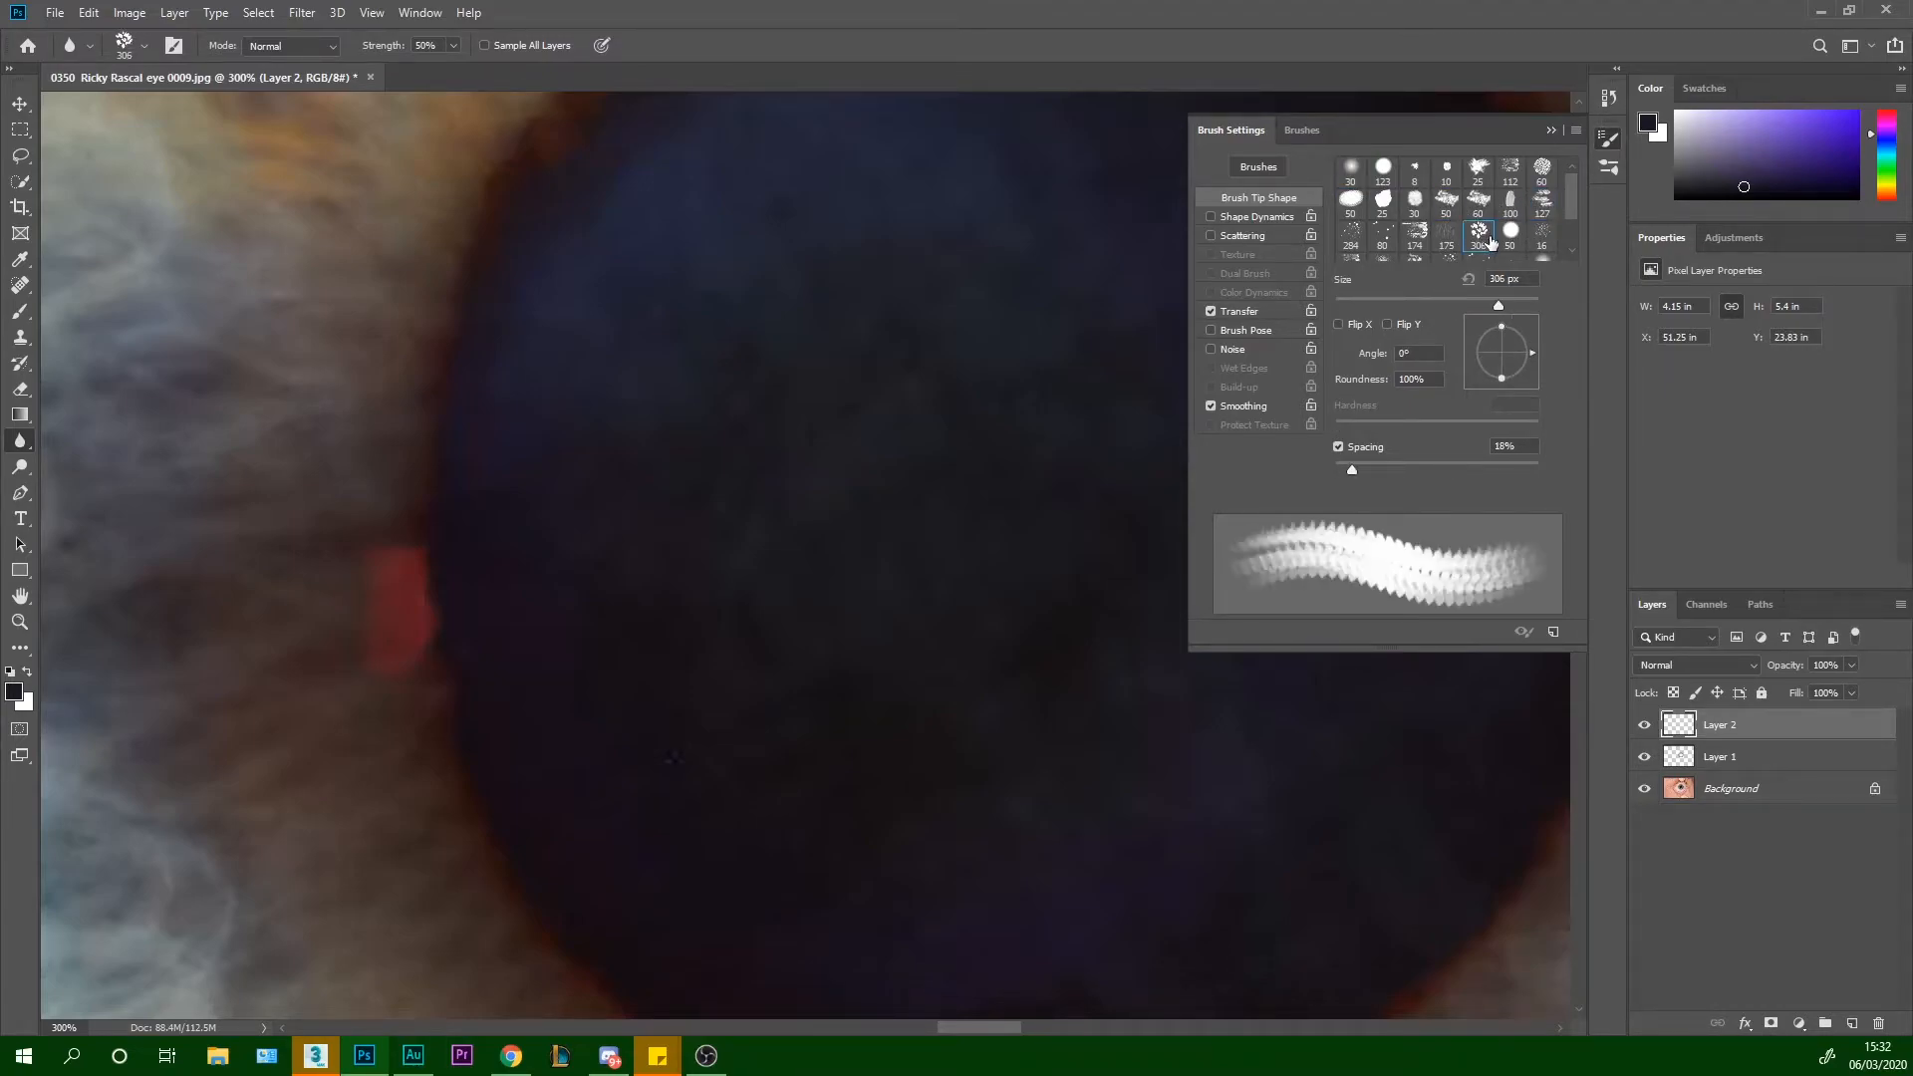
pyautogui.click(1384, 236)
pyautogui.click(1351, 236)
pyautogui.click(1416, 237)
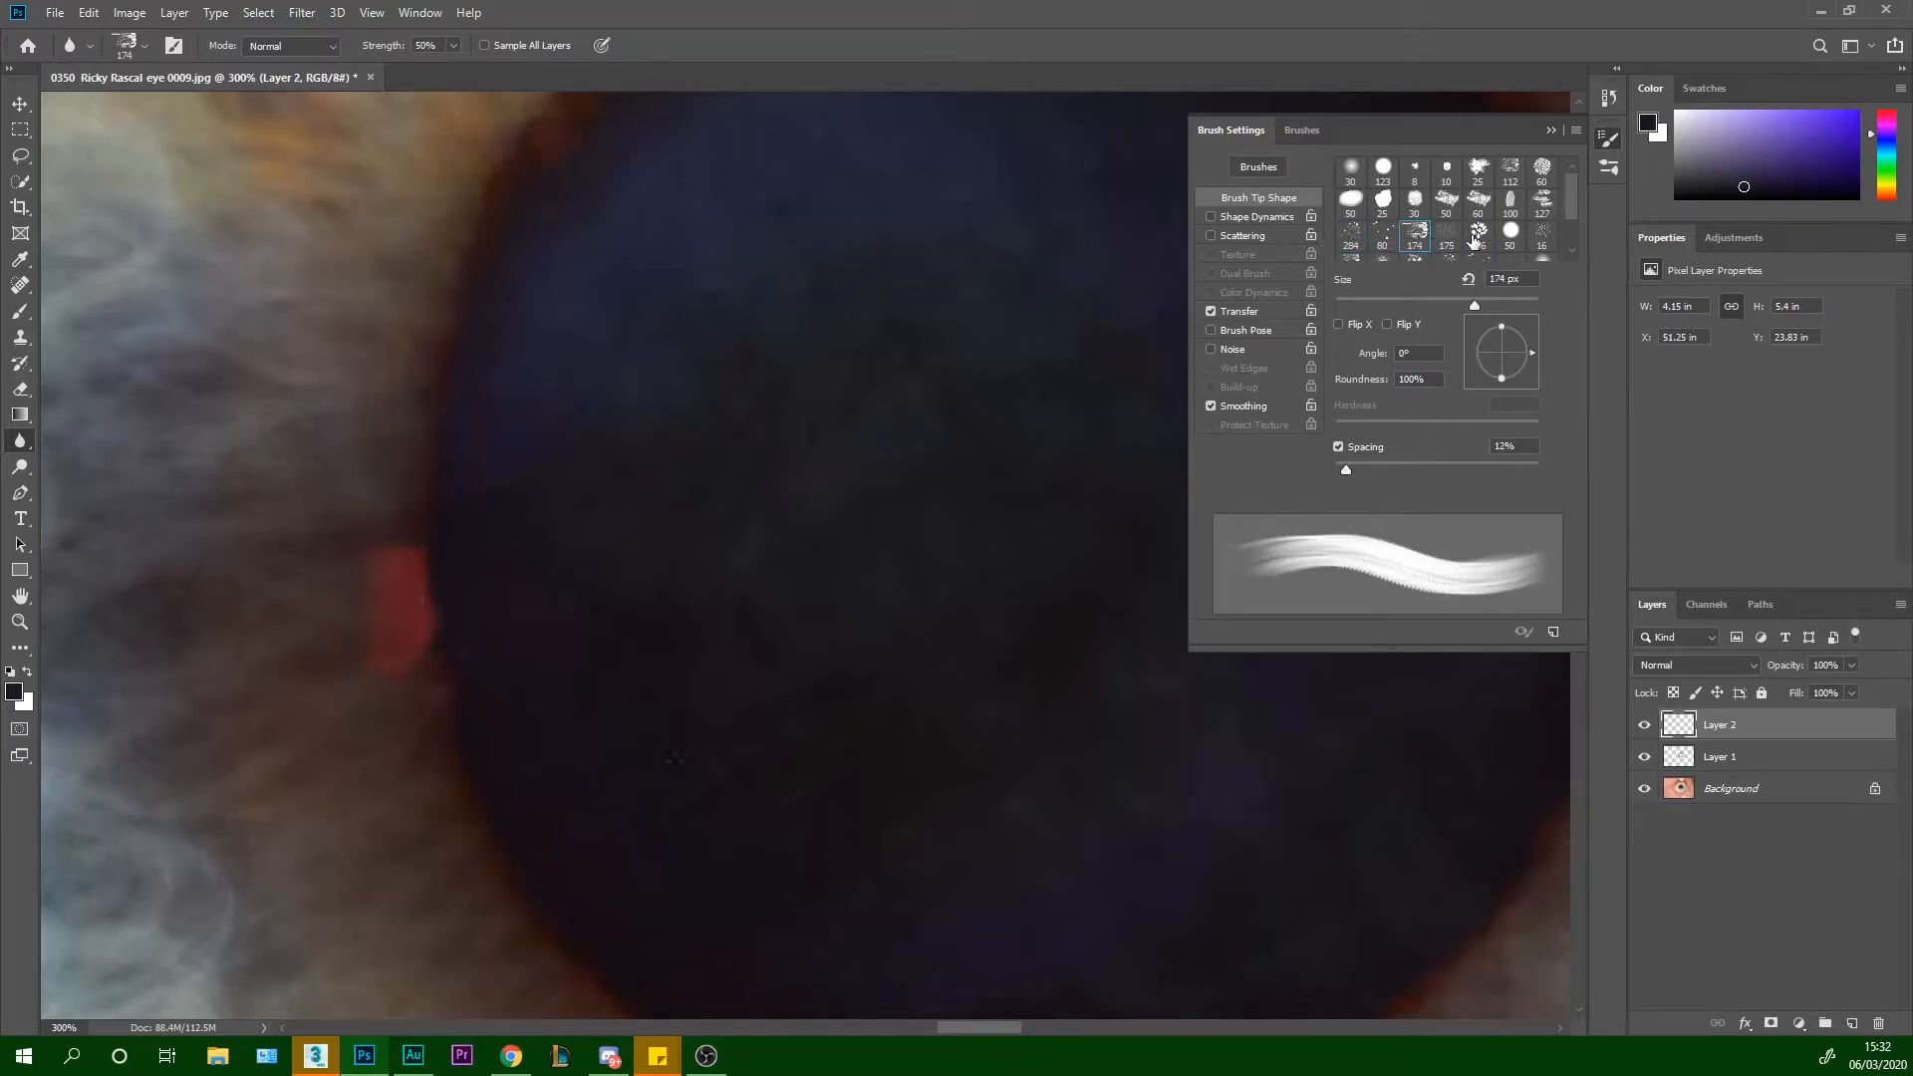
pyautogui.click(1481, 235)
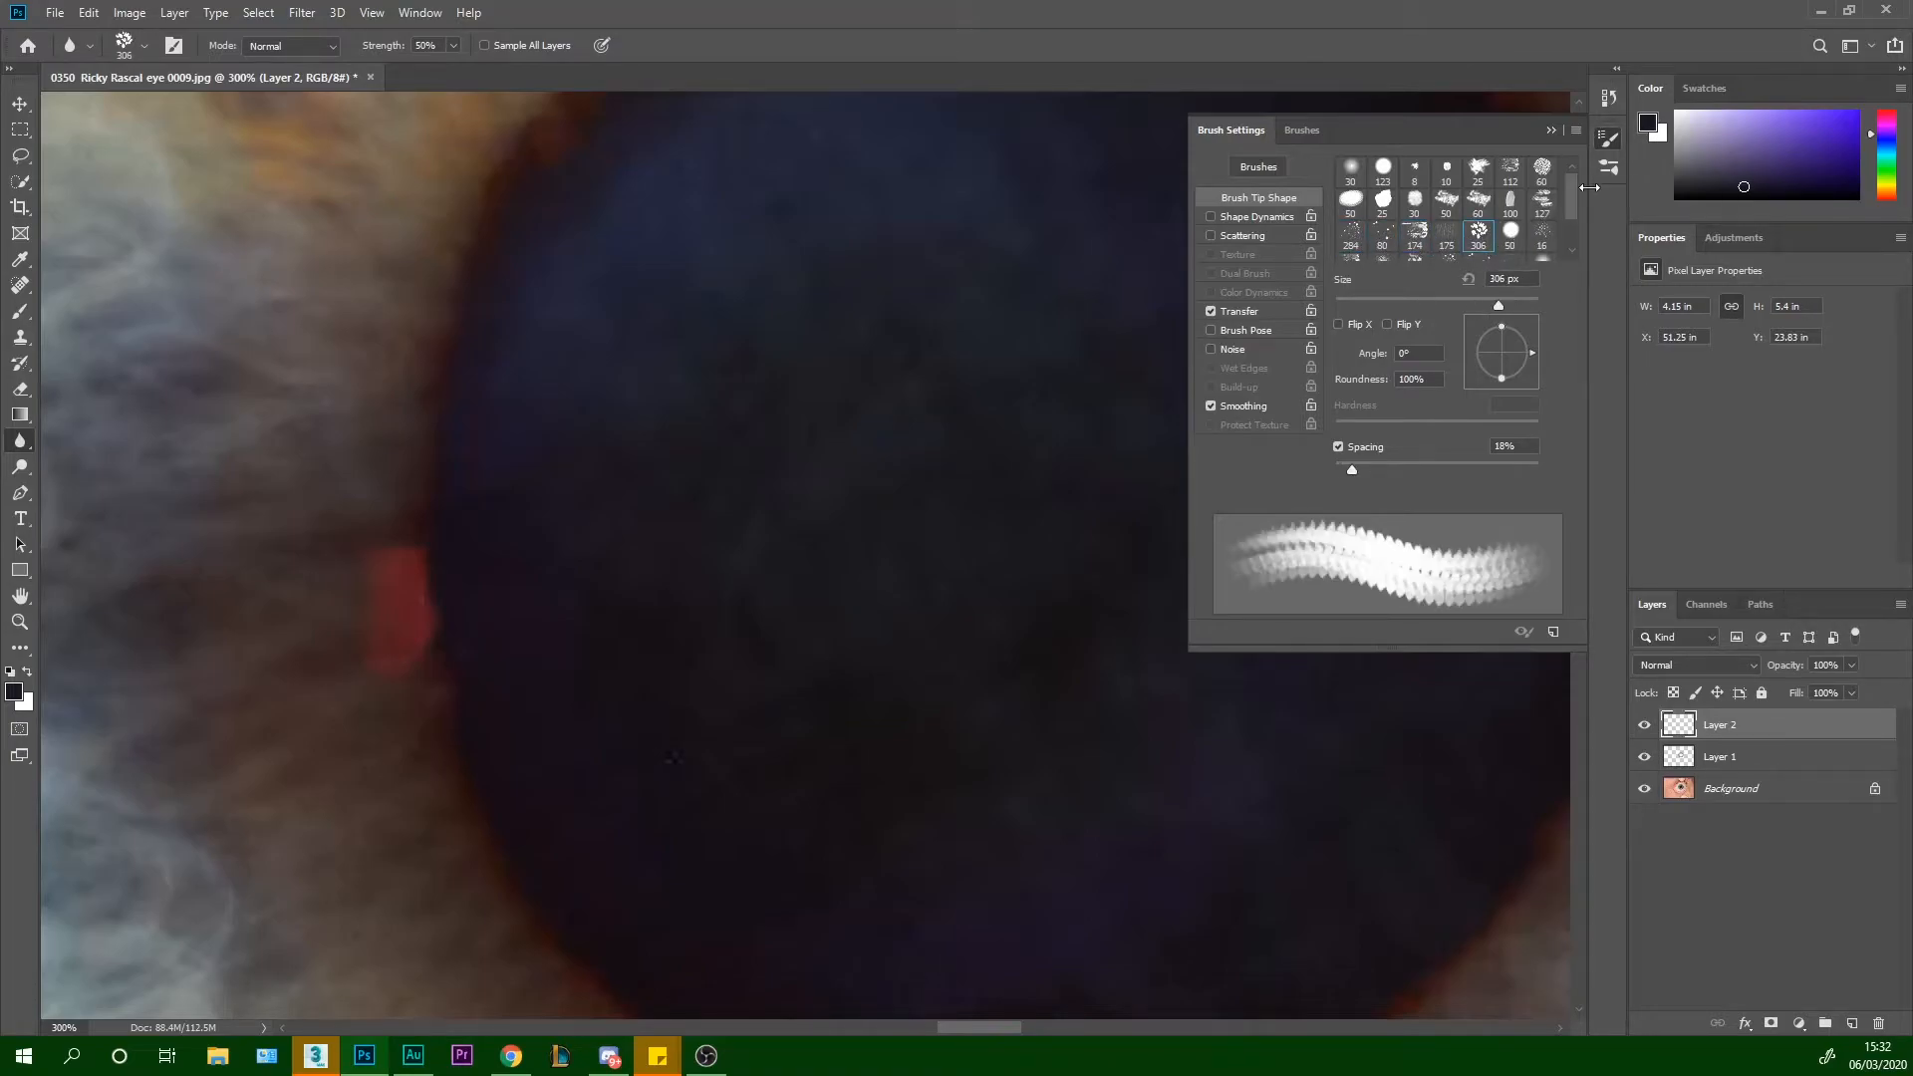
pyautogui.click(1613, 145)
# Reduce the Blur tool's textured tip to 45 px for the small pupil area
pyautogui.press('[')
pyautogui.press('[')
pyautogui.press('[')
pyautogui.press('[')
pyautogui.press('[')
pyautogui.press('[')
pyautogui.press('[')
pyautogui.press('[')
pyautogui.press('[')
pyautogui.press('[')
pyautogui.press('[')
pyautogui.press('[')
pyautogui.press('[')
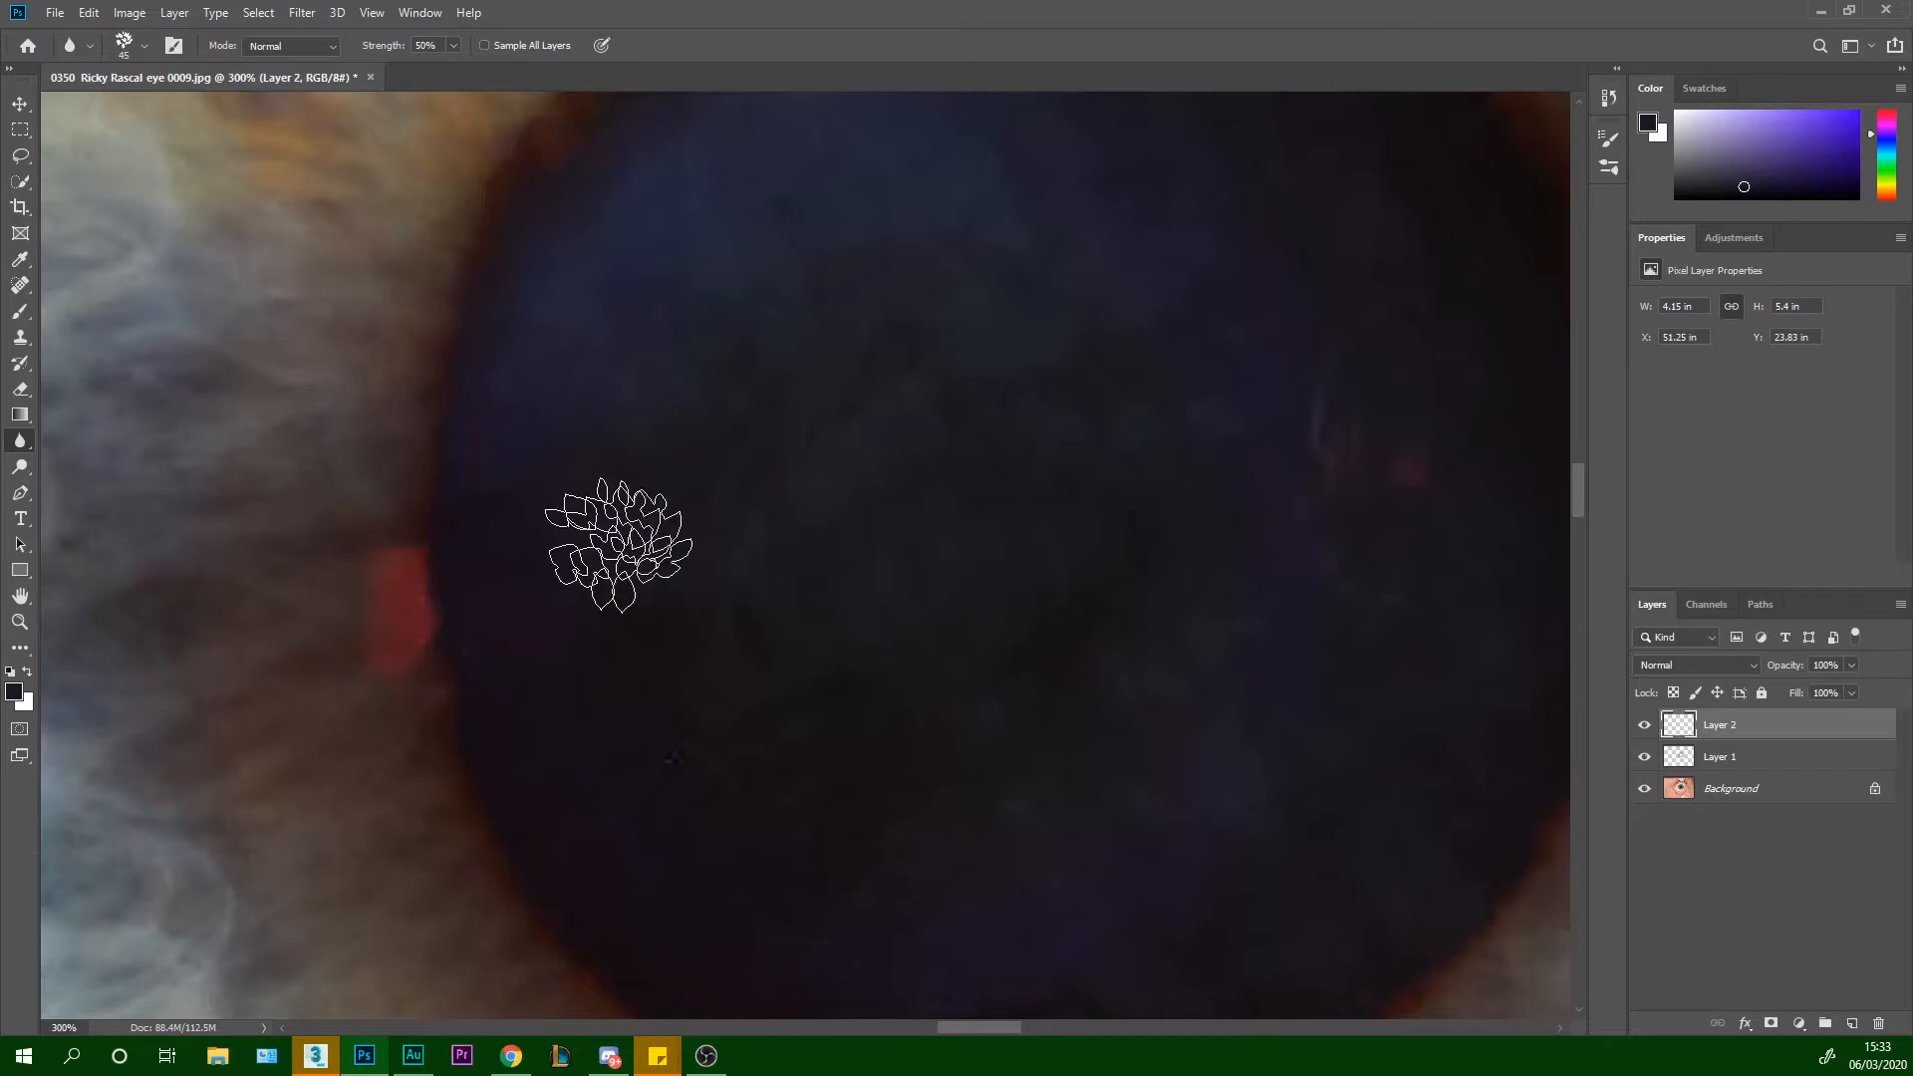
# Return to the Brush tool and, after trying several textured tips, give it the speckled 283 px tip
pyautogui.click(21, 315)
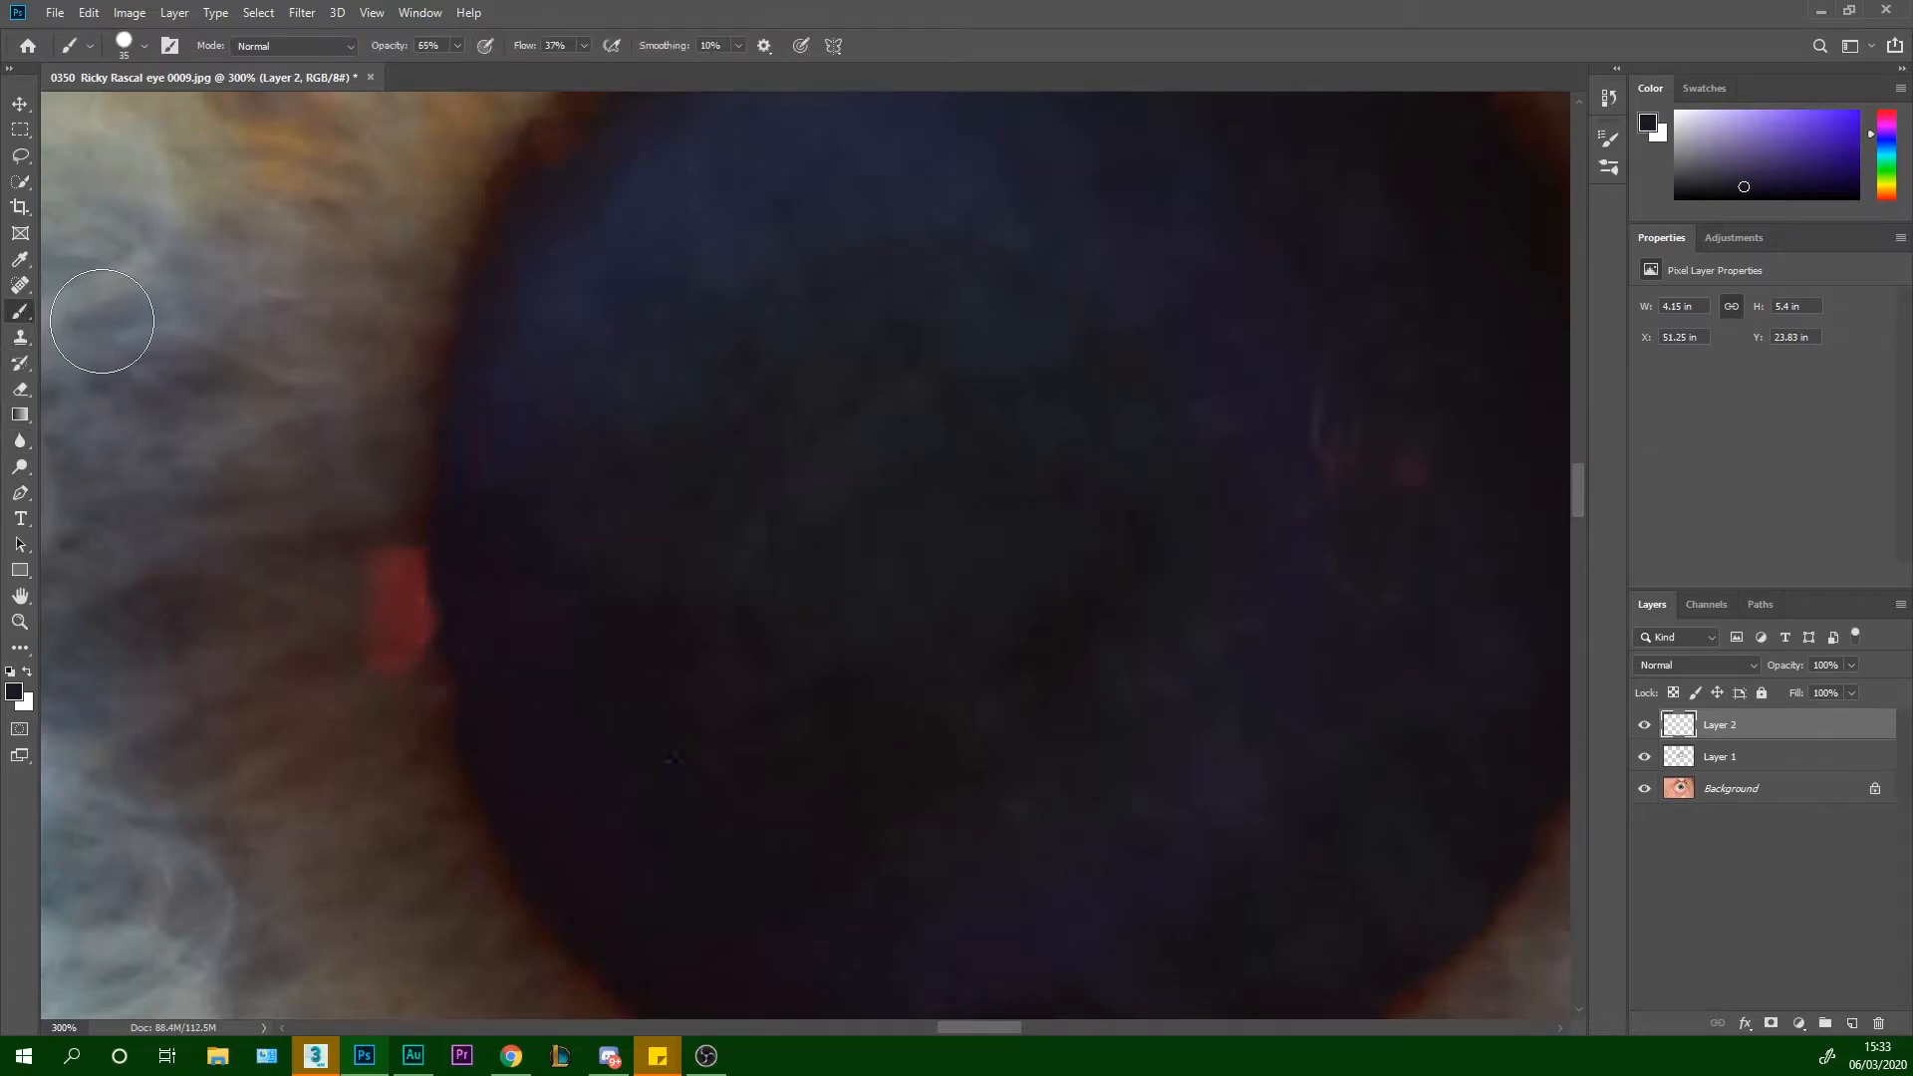
pyautogui.click(1607, 170)
pyautogui.moveTo(1576, 321); pyautogui.dragTo(1576, 272)
pyautogui.click(1201, 245)
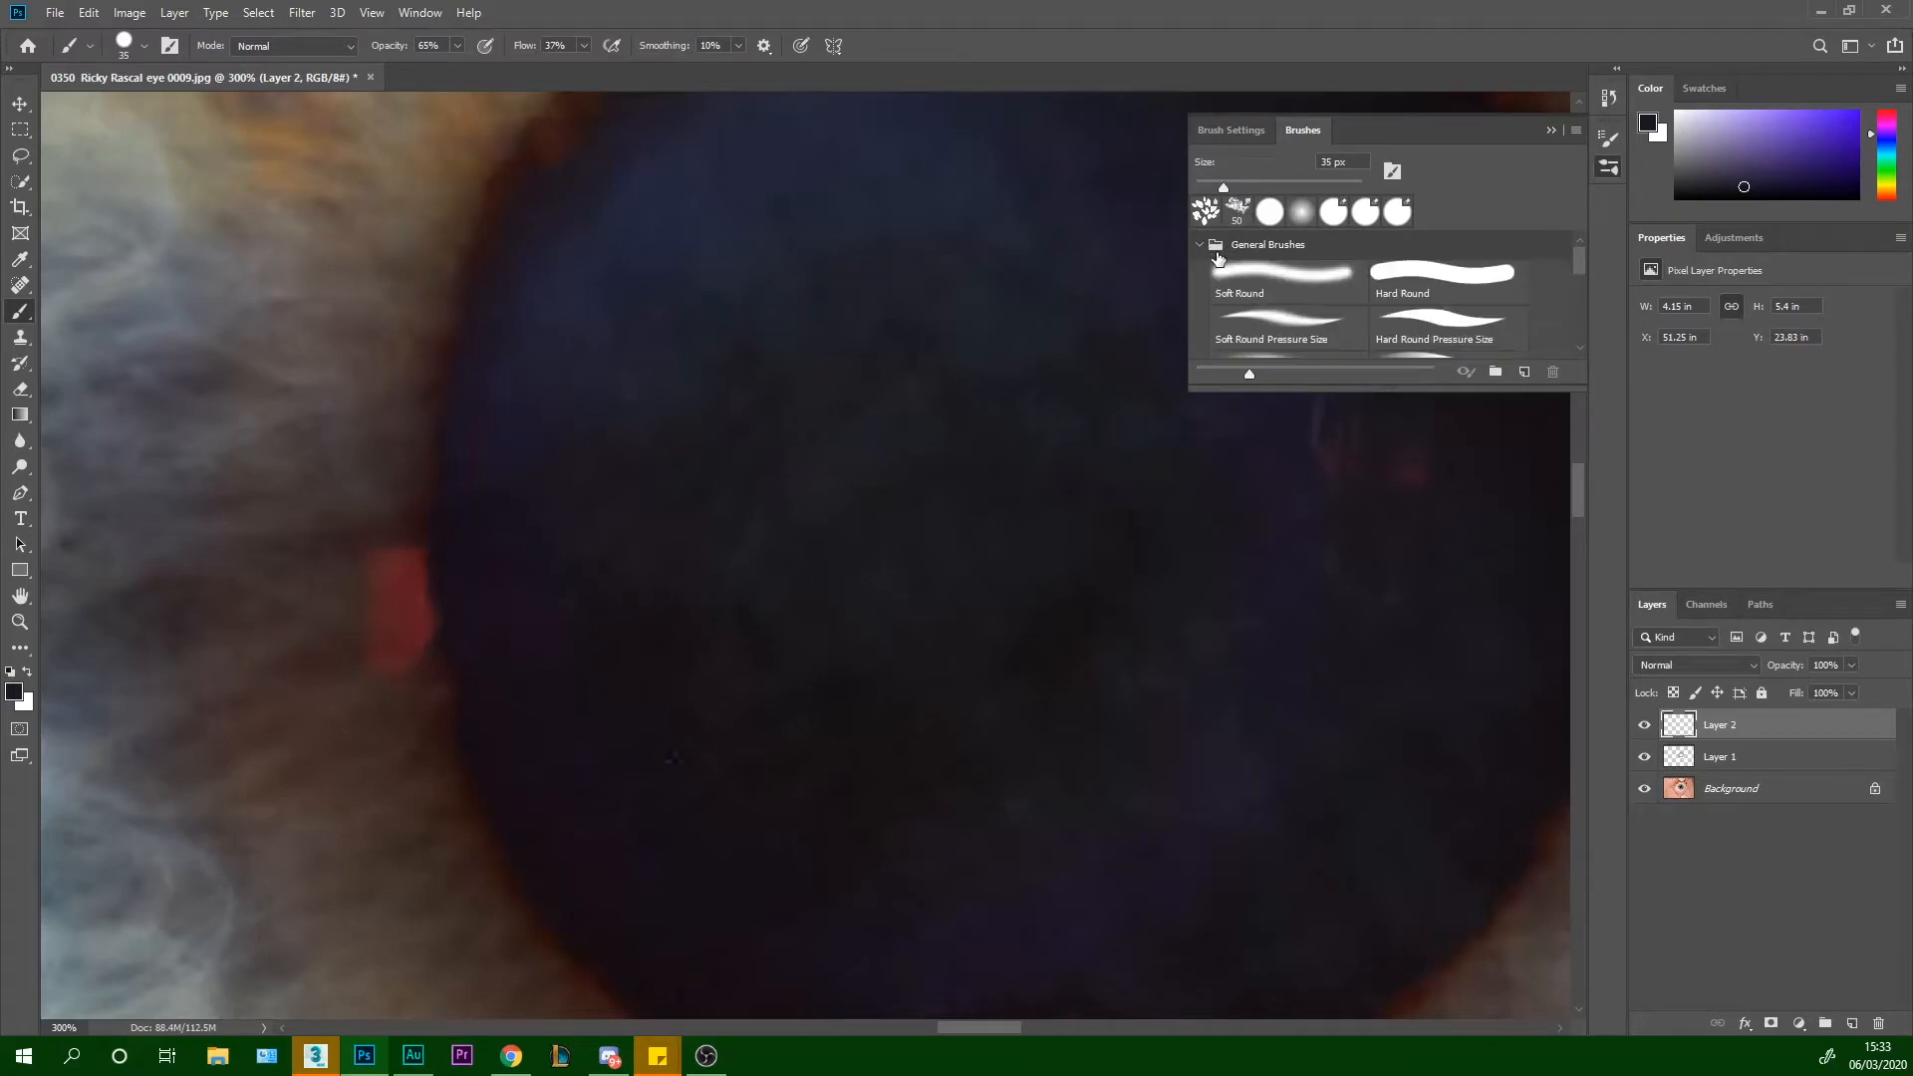
pyautogui.click(1234, 131)
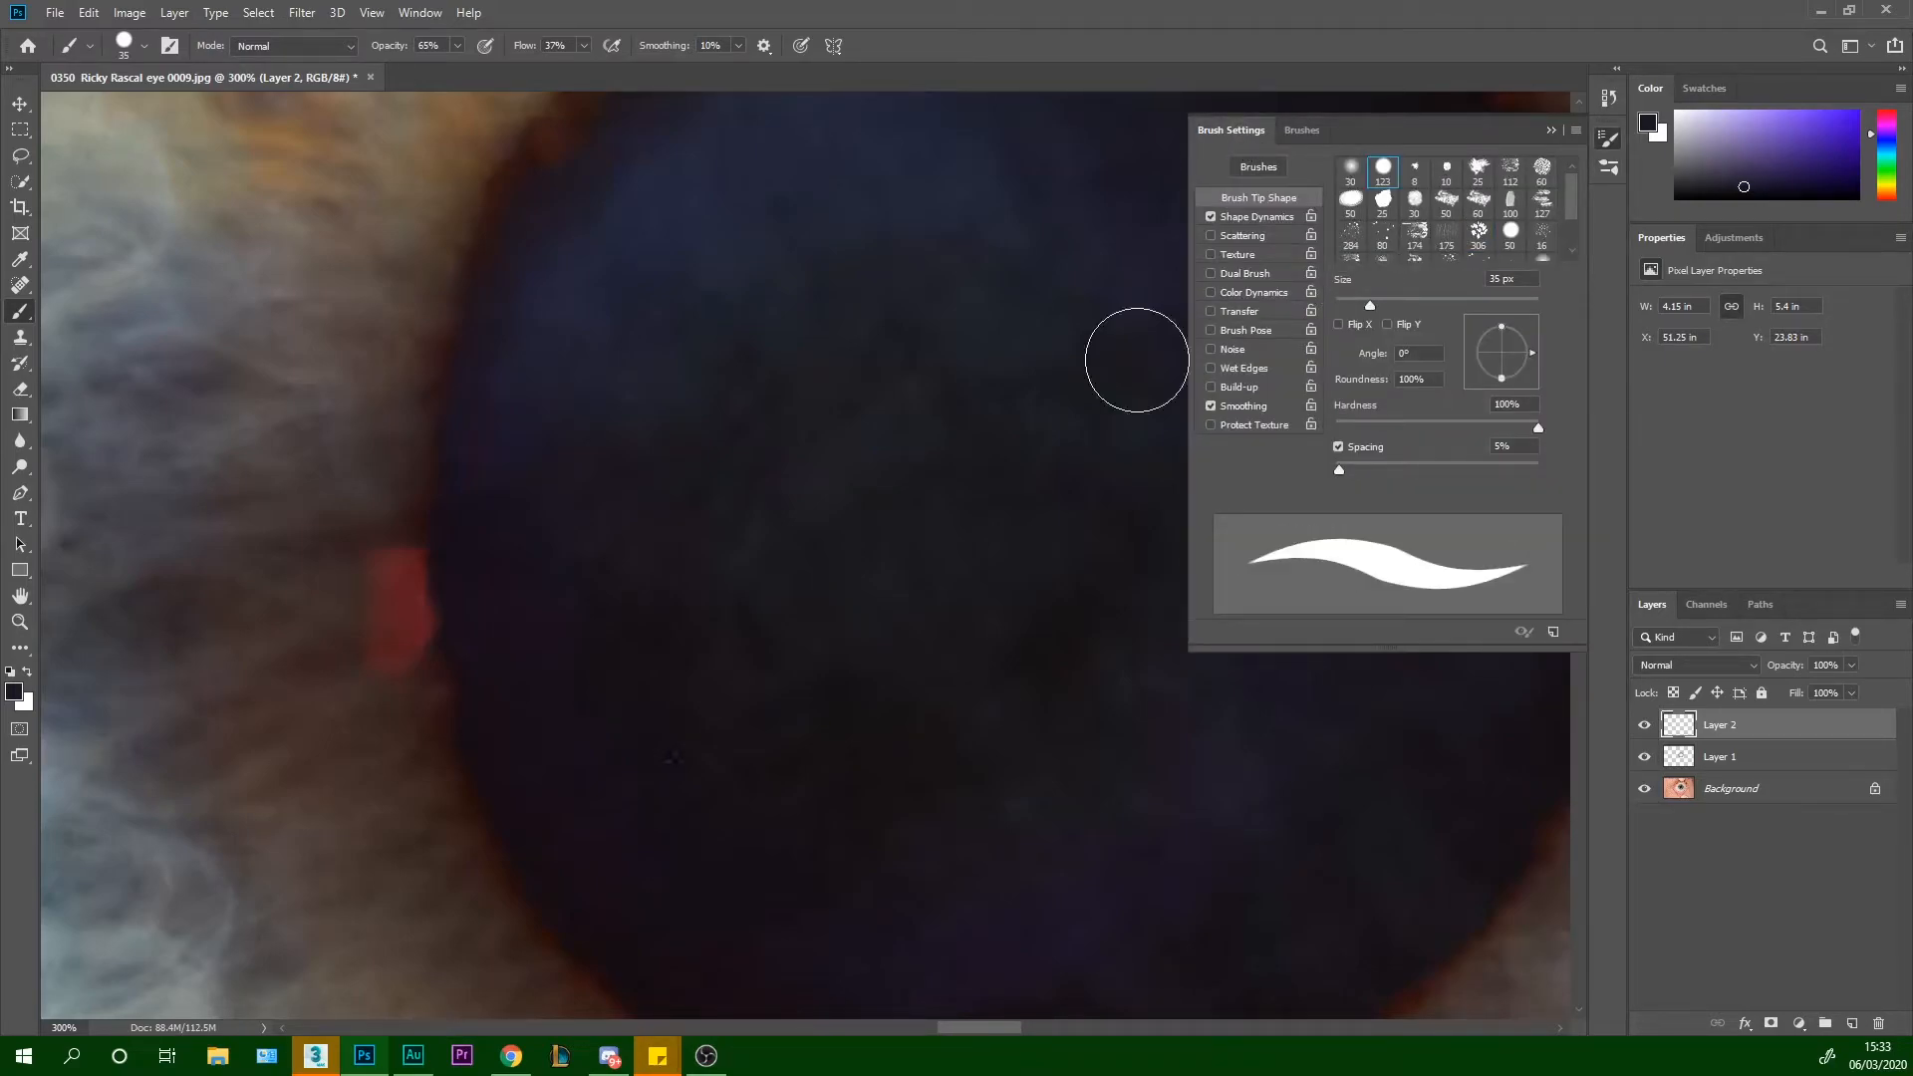
pyautogui.click(1543, 204)
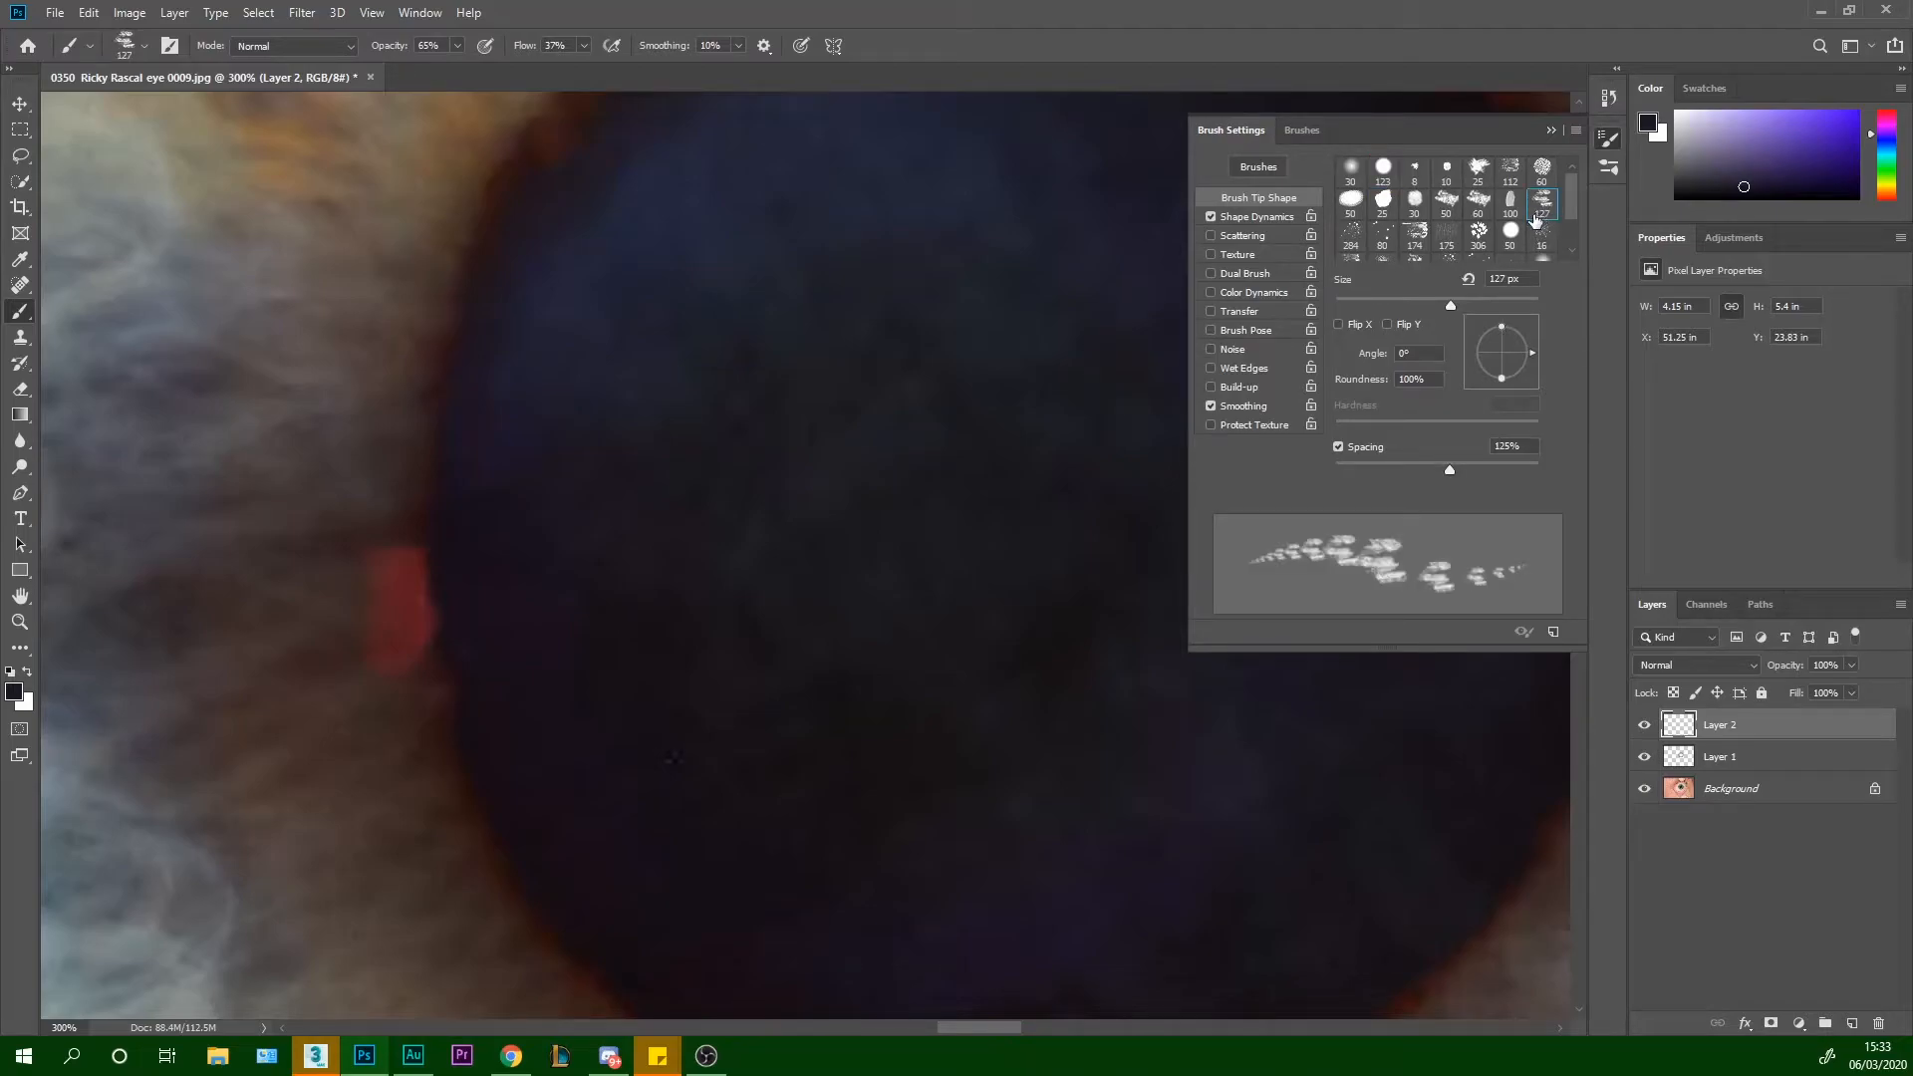
pyautogui.click(1416, 237)
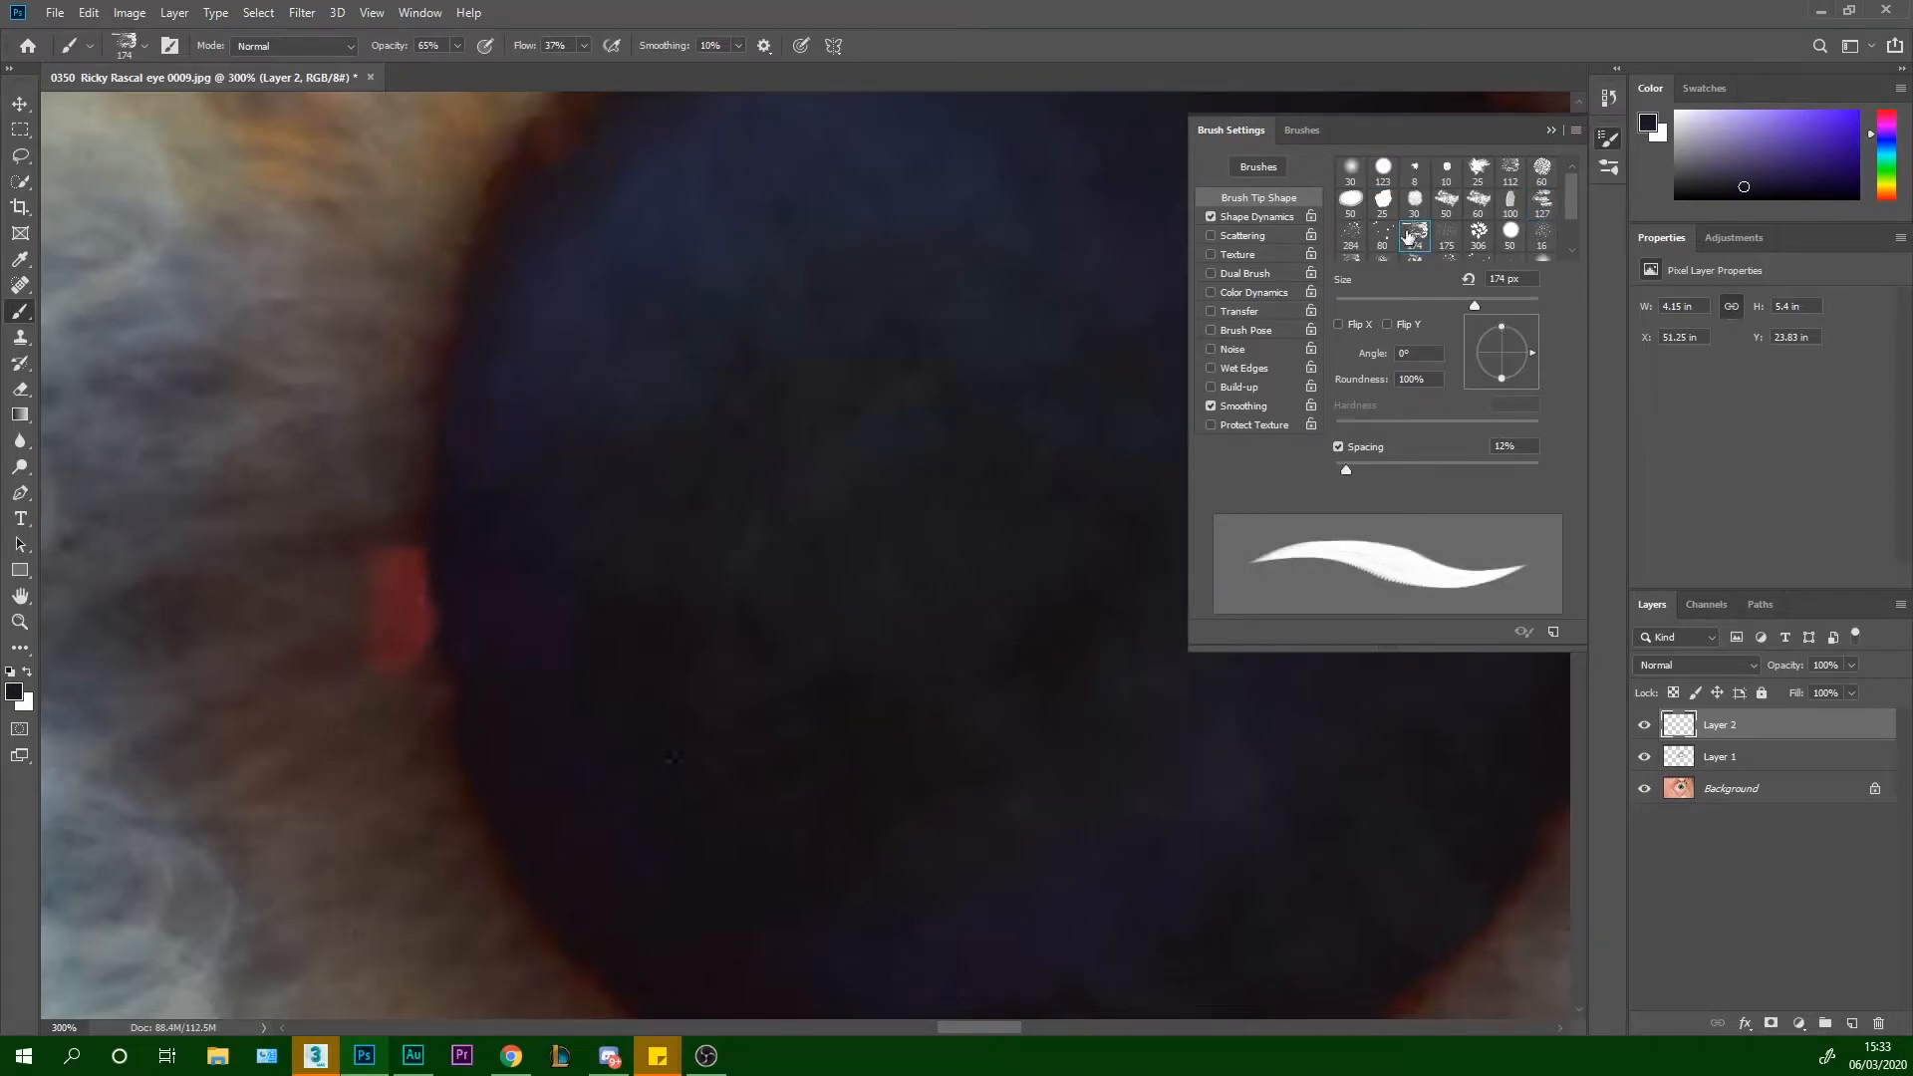
pyautogui.click(1381, 237)
pyautogui.scroll(-2, 1575, 212)
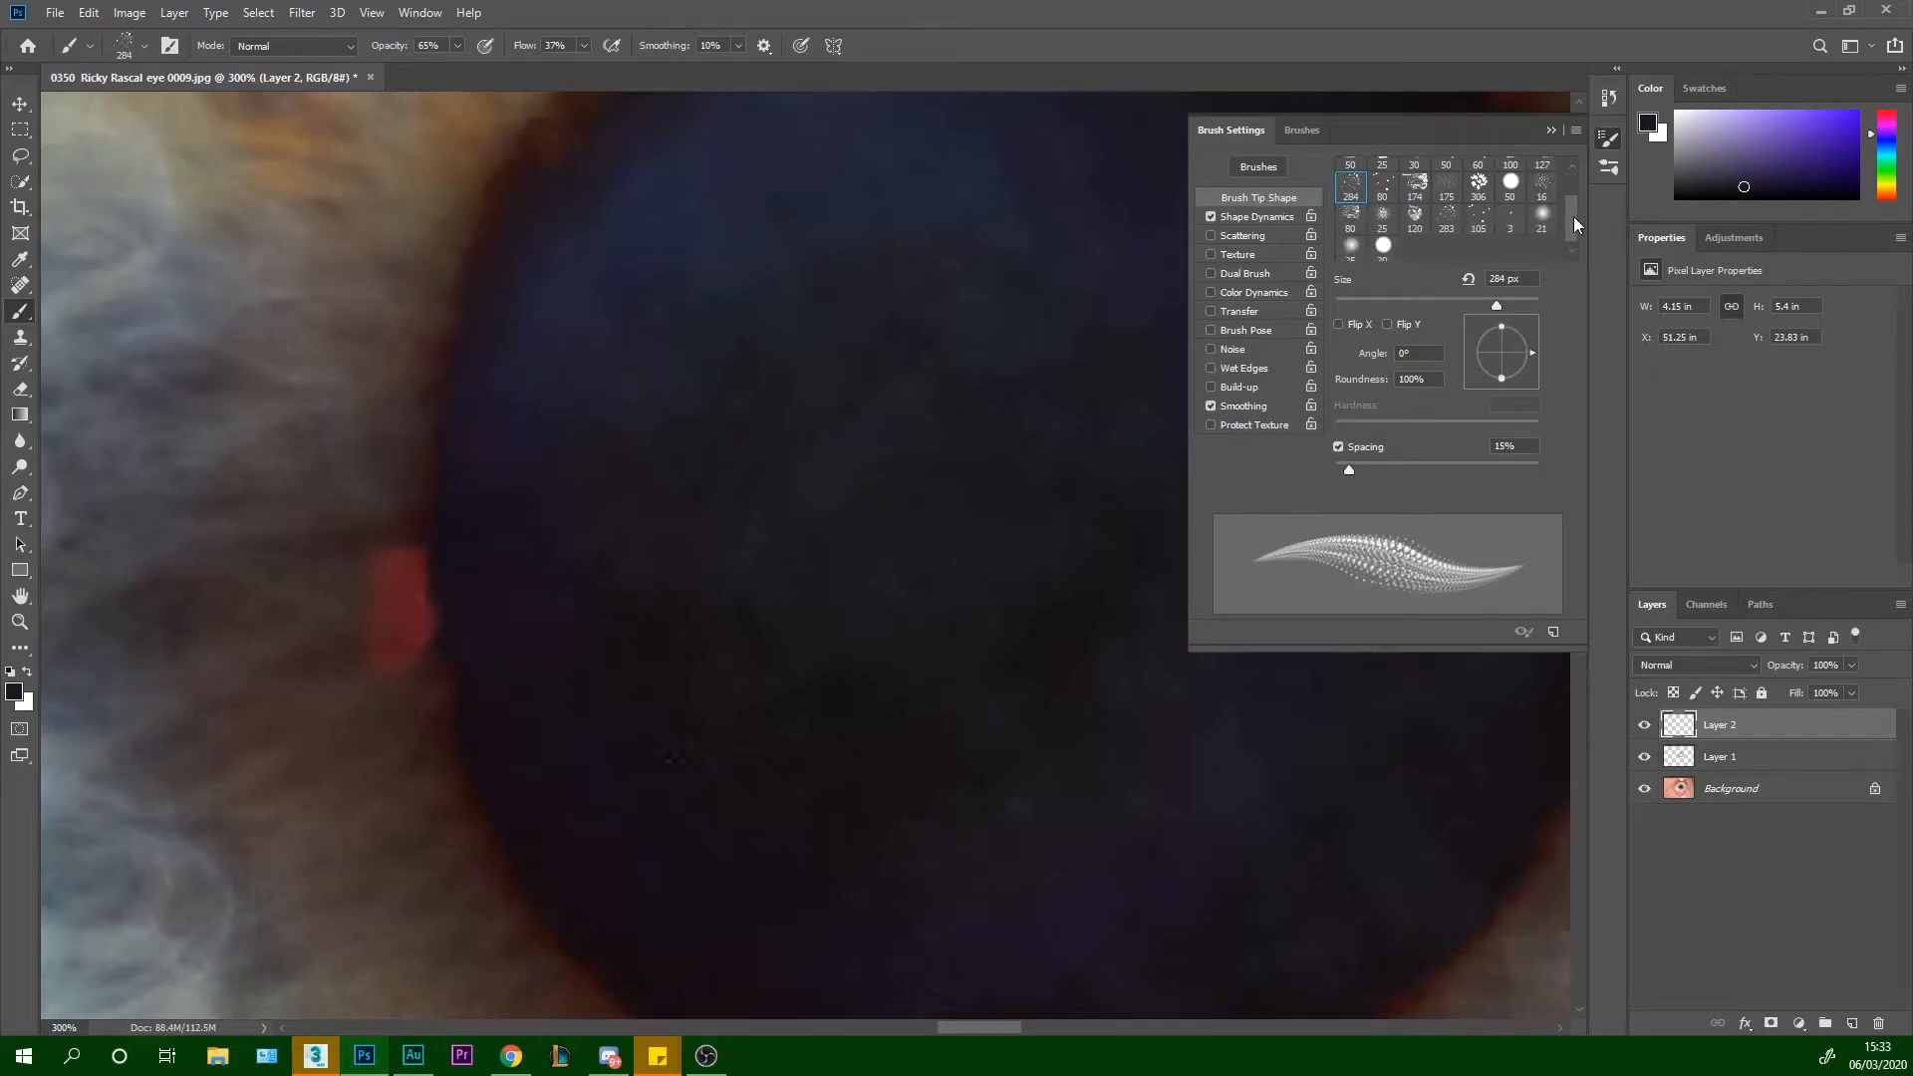
pyautogui.click(1540, 189)
pyautogui.click(1485, 226)
pyautogui.click(1443, 214)
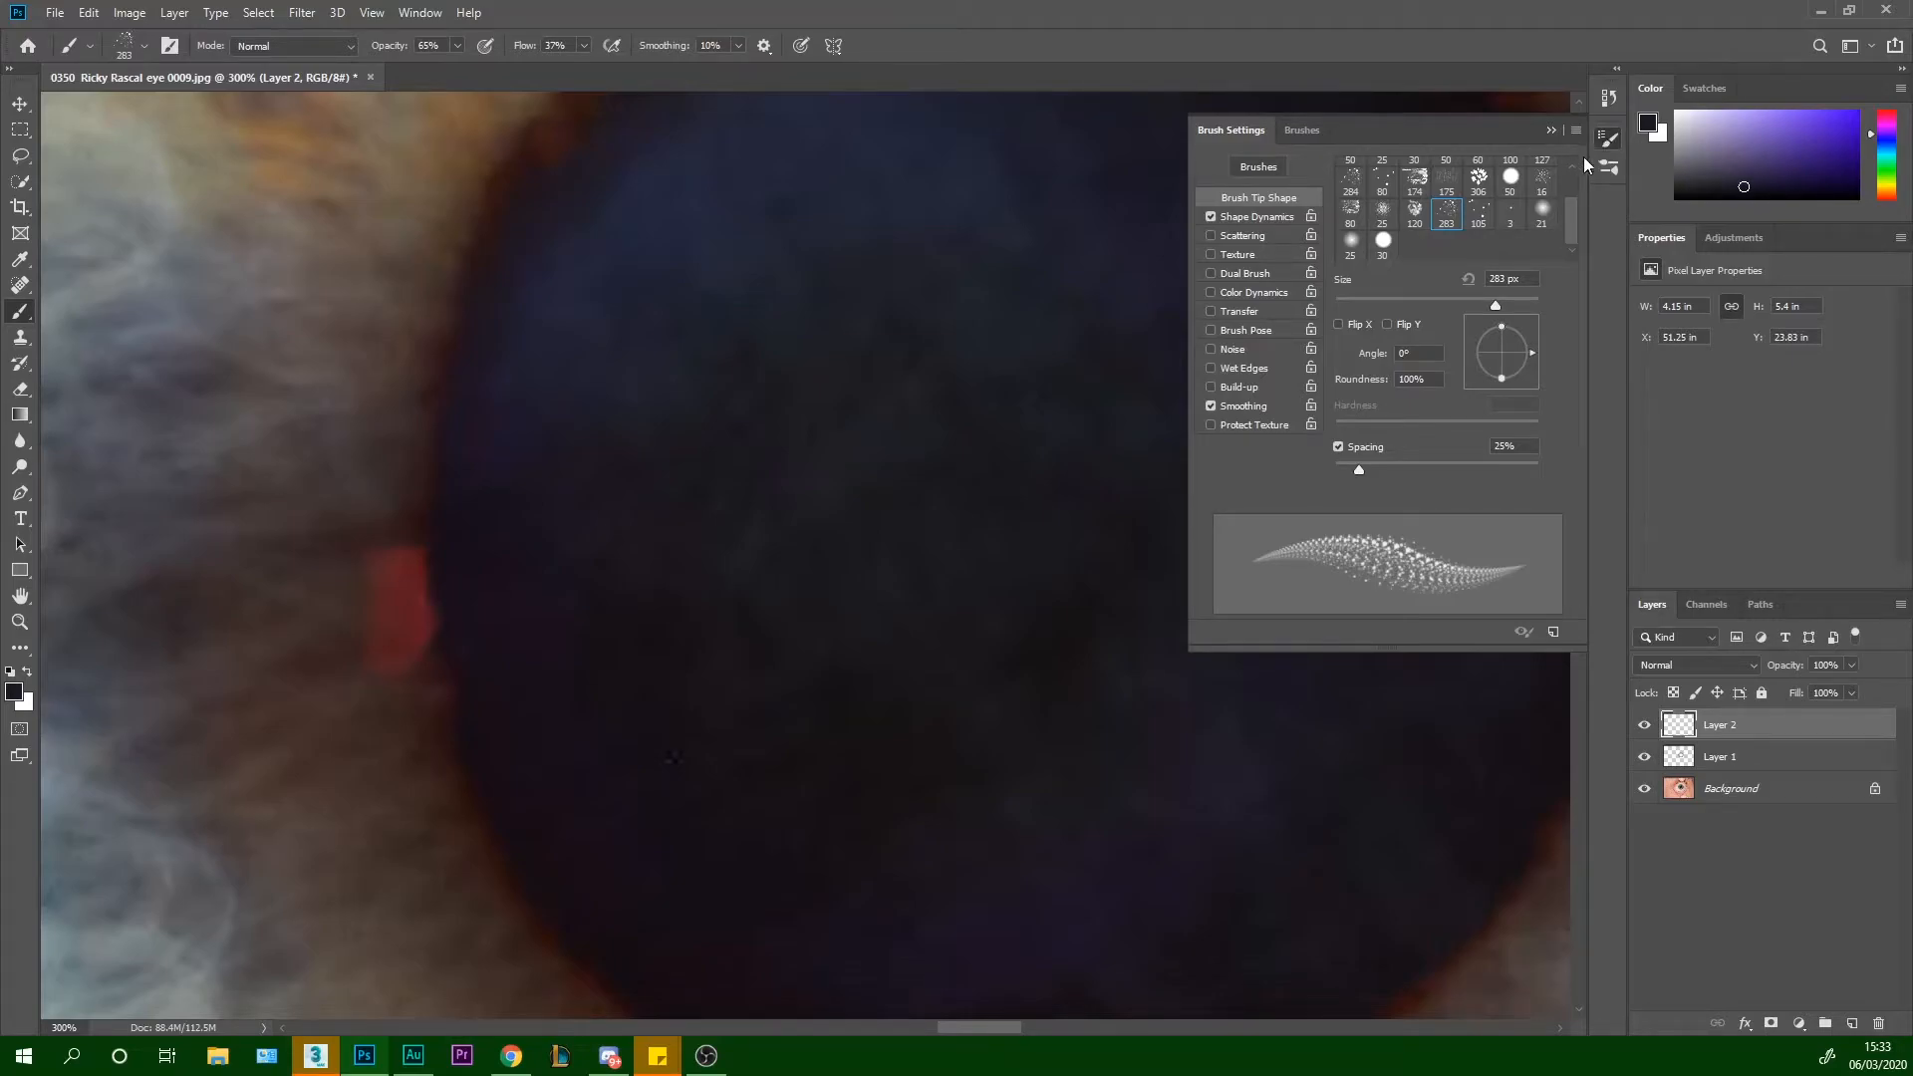
pyautogui.click(1611, 140)
# Reduce the speckled brush to 40 px and dab over the red spots at the pupil's right side
pyautogui.press('[')
pyautogui.press('[')
pyautogui.press('[')
pyautogui.press('[')
pyautogui.press('[')
pyautogui.press('[')
pyautogui.press('[')
pyautogui.press('[')
pyautogui.press('[')
pyautogui.press('[')
pyautogui.press('[')
pyautogui.press('[')
pyautogui.press('[')
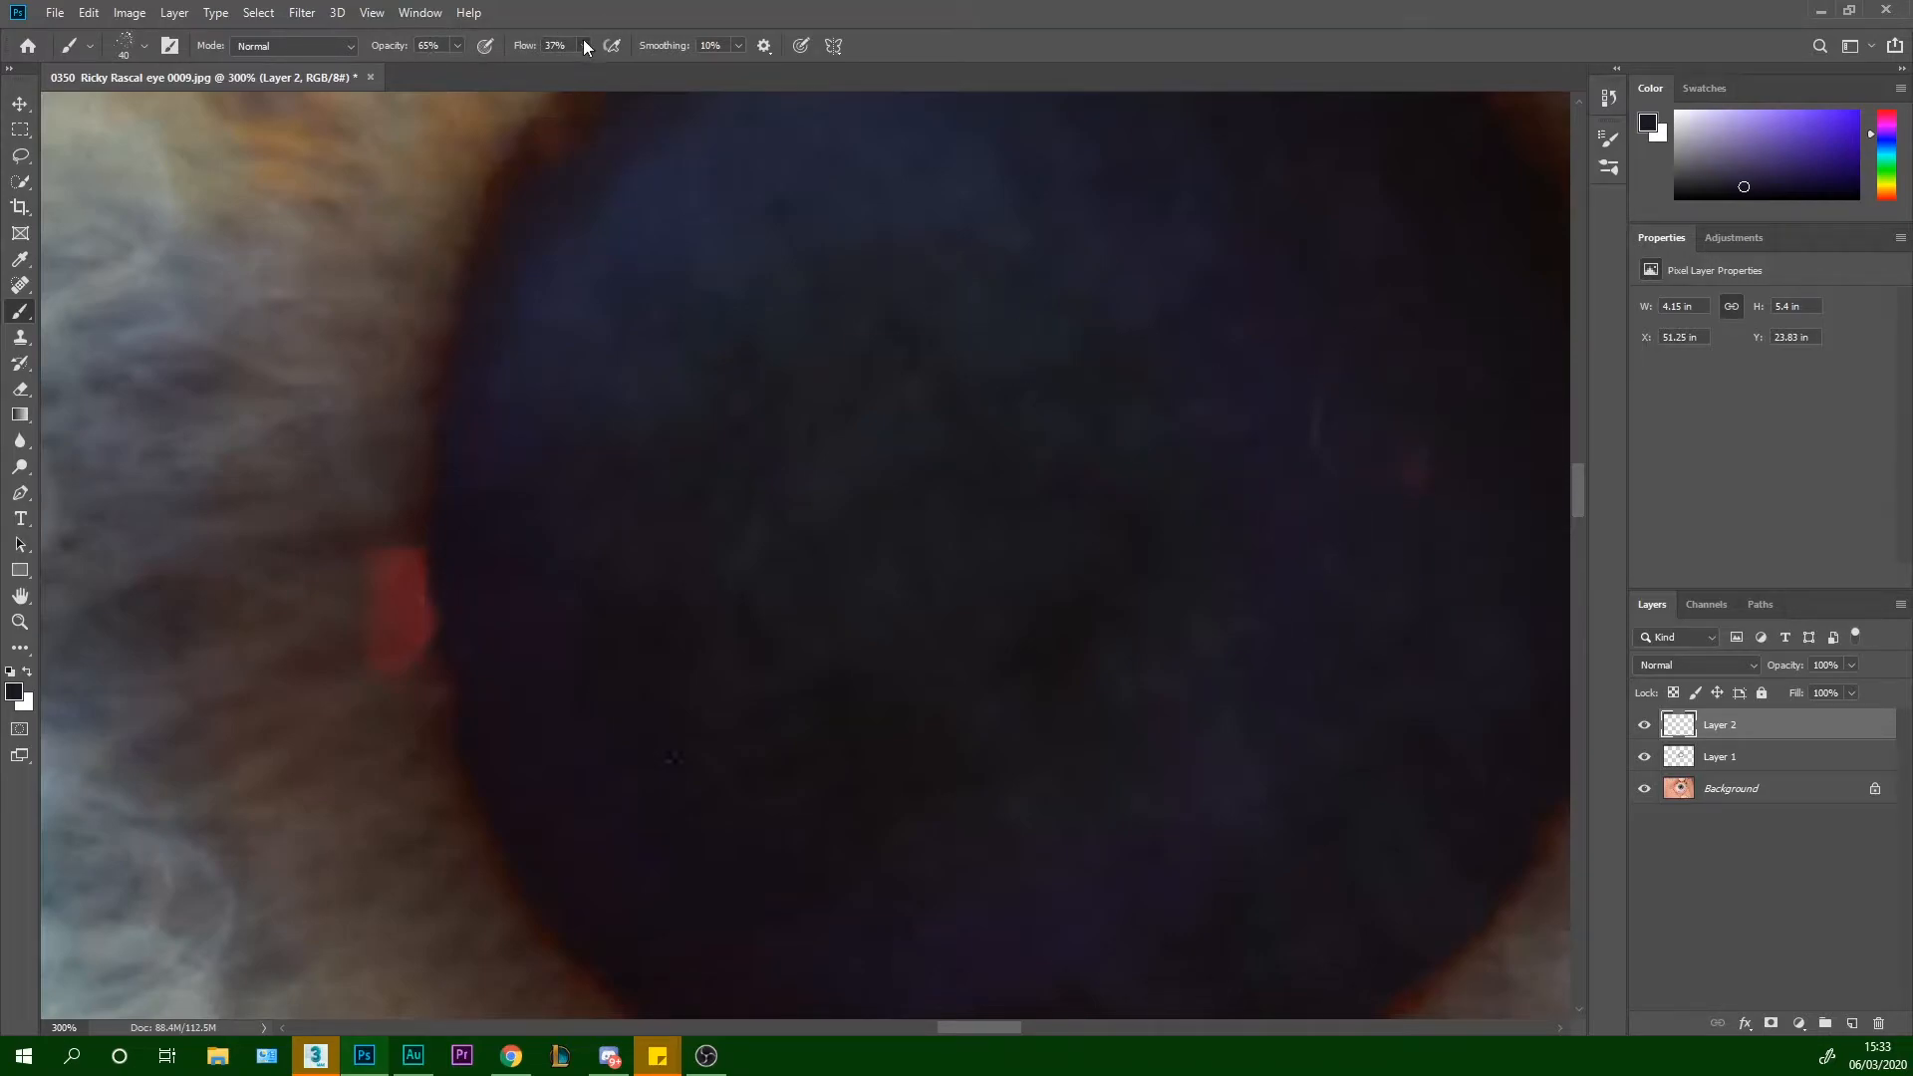
# Raise the brush opacity and flow to 100% and paint out the remaining red spot at the pupil's right side
pyautogui.click(458, 45)
pyautogui.moveTo(1413, 479)
pyautogui.mouseDown()
pyautogui.moveTo(1422, 445)
pyautogui.moveTo(1352, 347)
pyautogui.moveTo(1364, 384)
pyautogui.mouseUp()
pyautogui.keyDown('alt'); pyautogui.click(1329, 833); pyautogui.keyUp('alt')
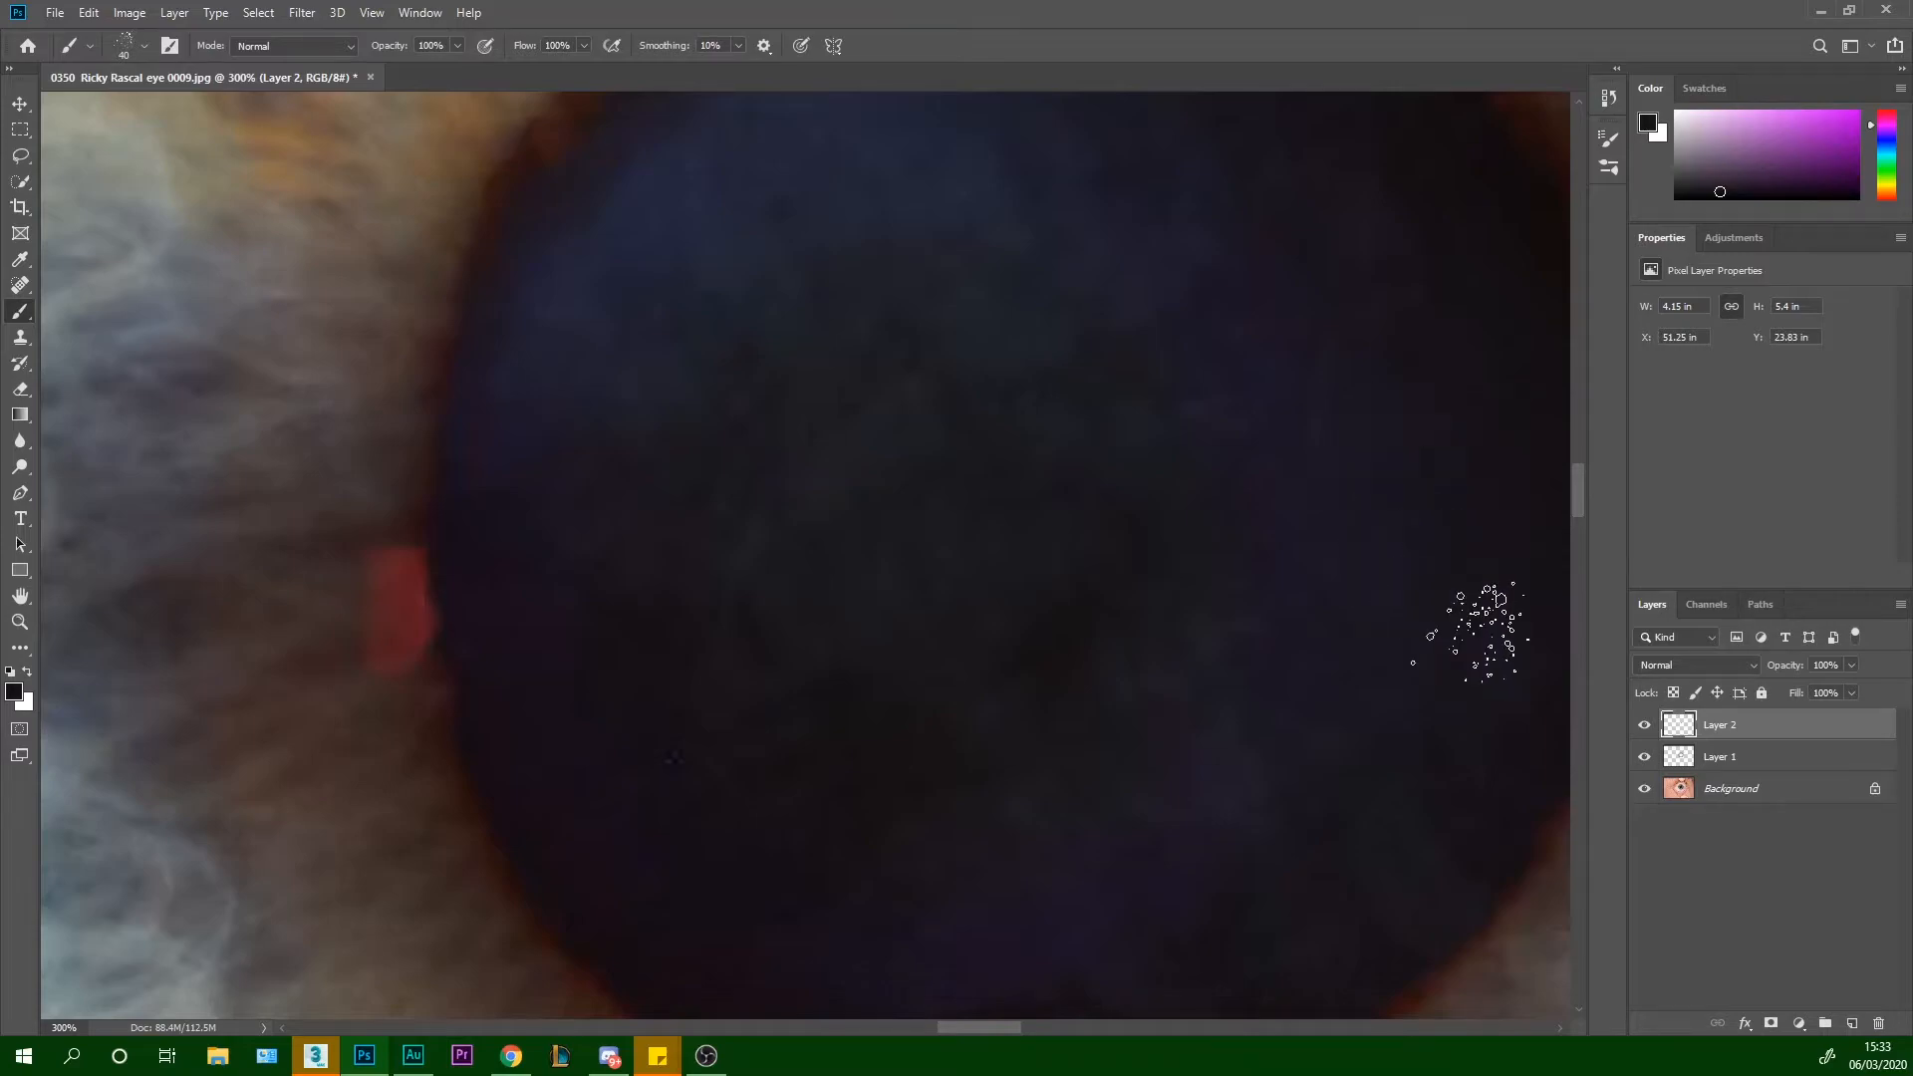
# Cover the small speck in the pupil's lower-left area with a dark tone sampled nearby and check the whole eye
pyautogui.keyDown('alt'); pyautogui.click(692, 690); pyautogui.keyUp('alt')
pyautogui.moveTo(670, 782)
pyautogui.mouseDown()
pyautogui.moveTo(585, 554)
pyautogui.moveTo(646, 514)
pyautogui.moveTo(653, 484)
pyautogui.mouseUp()
pyautogui.press('ctrl')
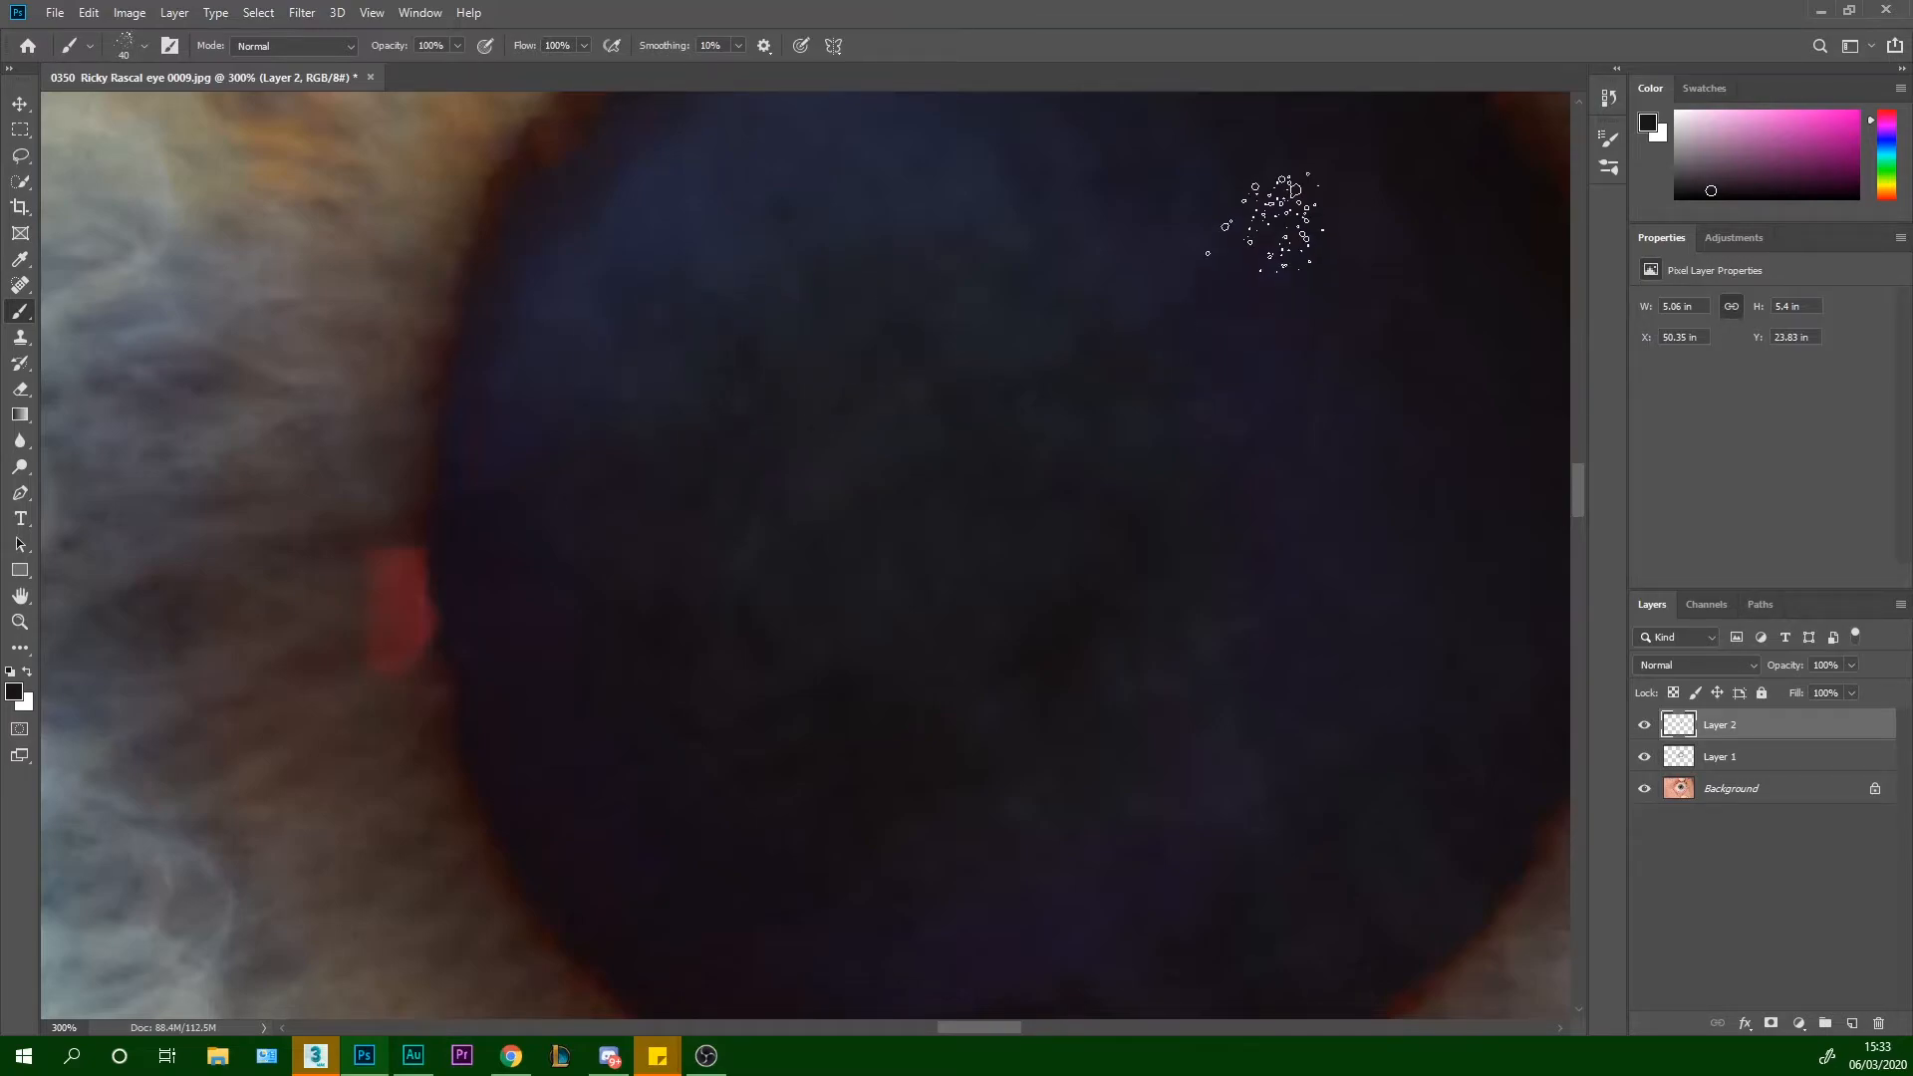
pyautogui.hotkey('ctrl', '-')
pyautogui.hotkey('ctrl', '-')
pyautogui.hotkey('ctrl', '-')
pyautogui.hotkey('ctrl', '-')
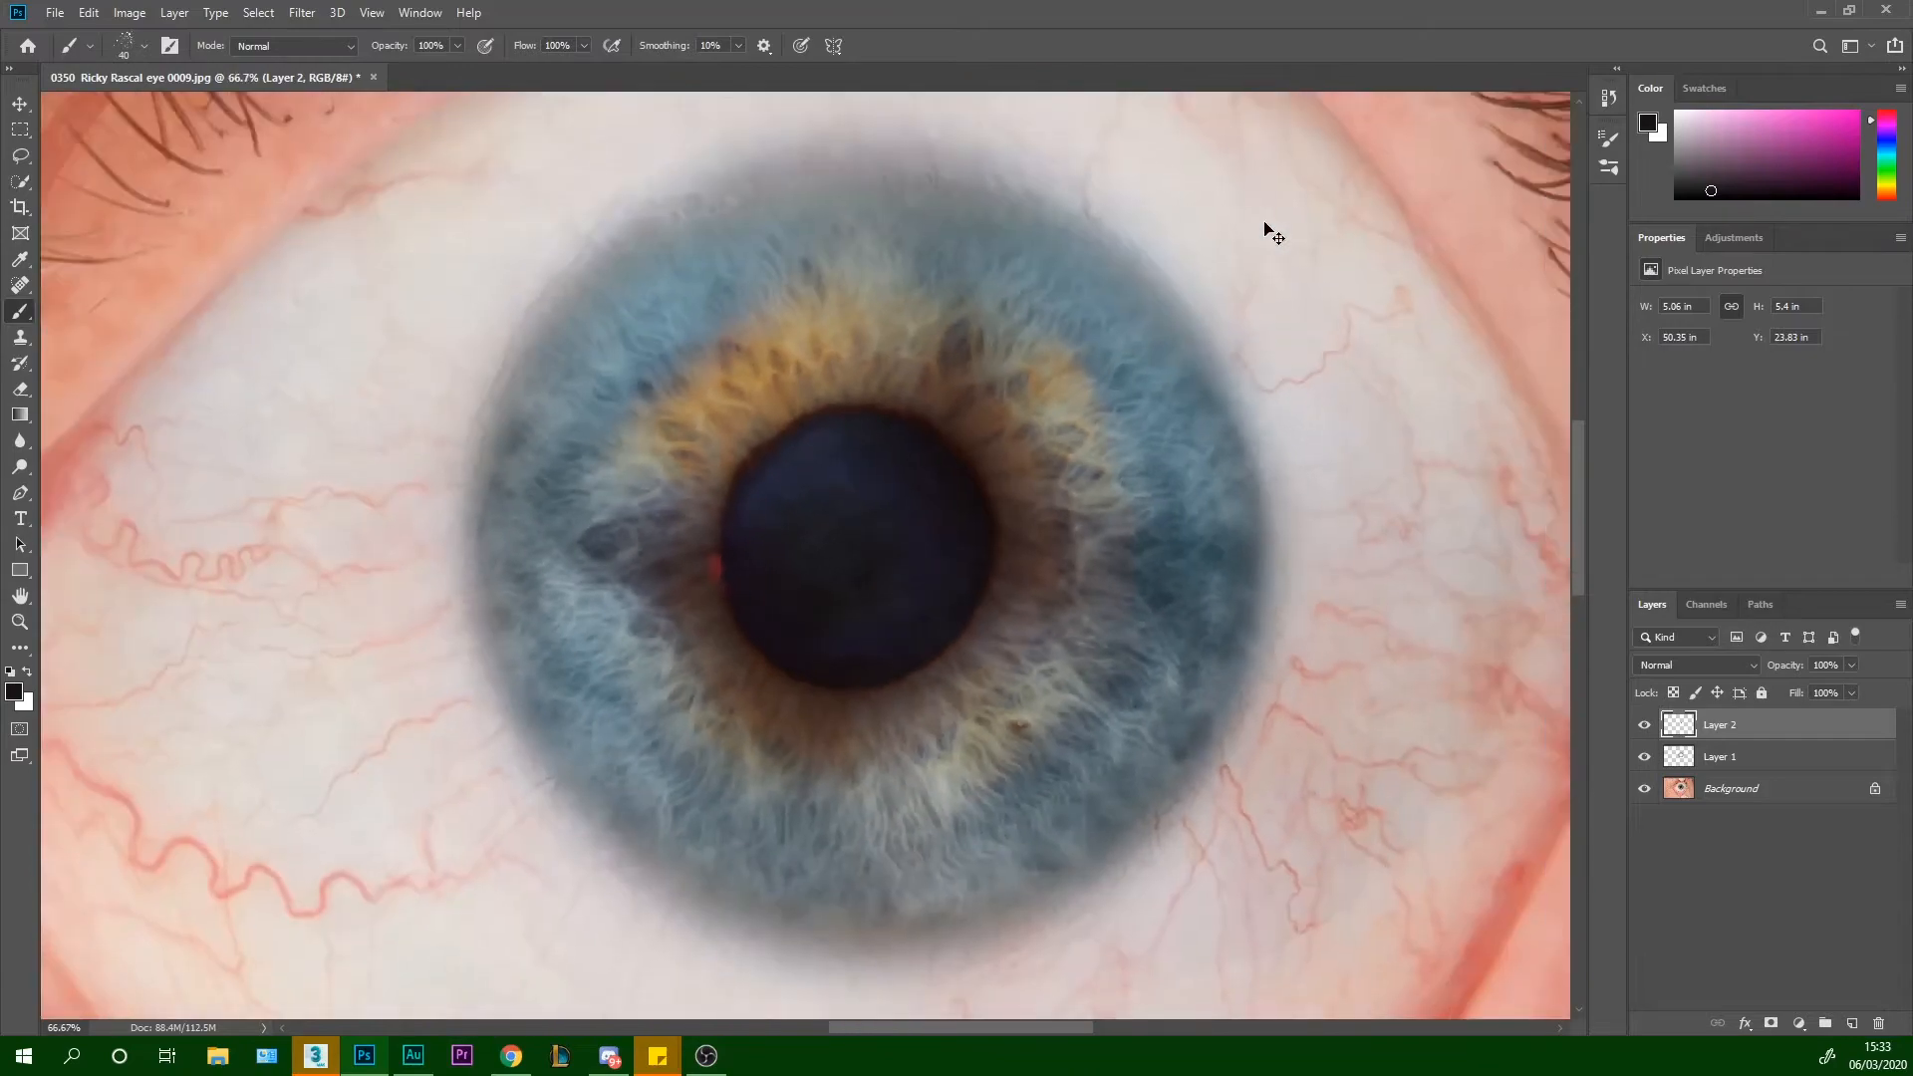
pyautogui.hotkey('ctrl', '+')
pyautogui.hotkey('ctrl', '+')
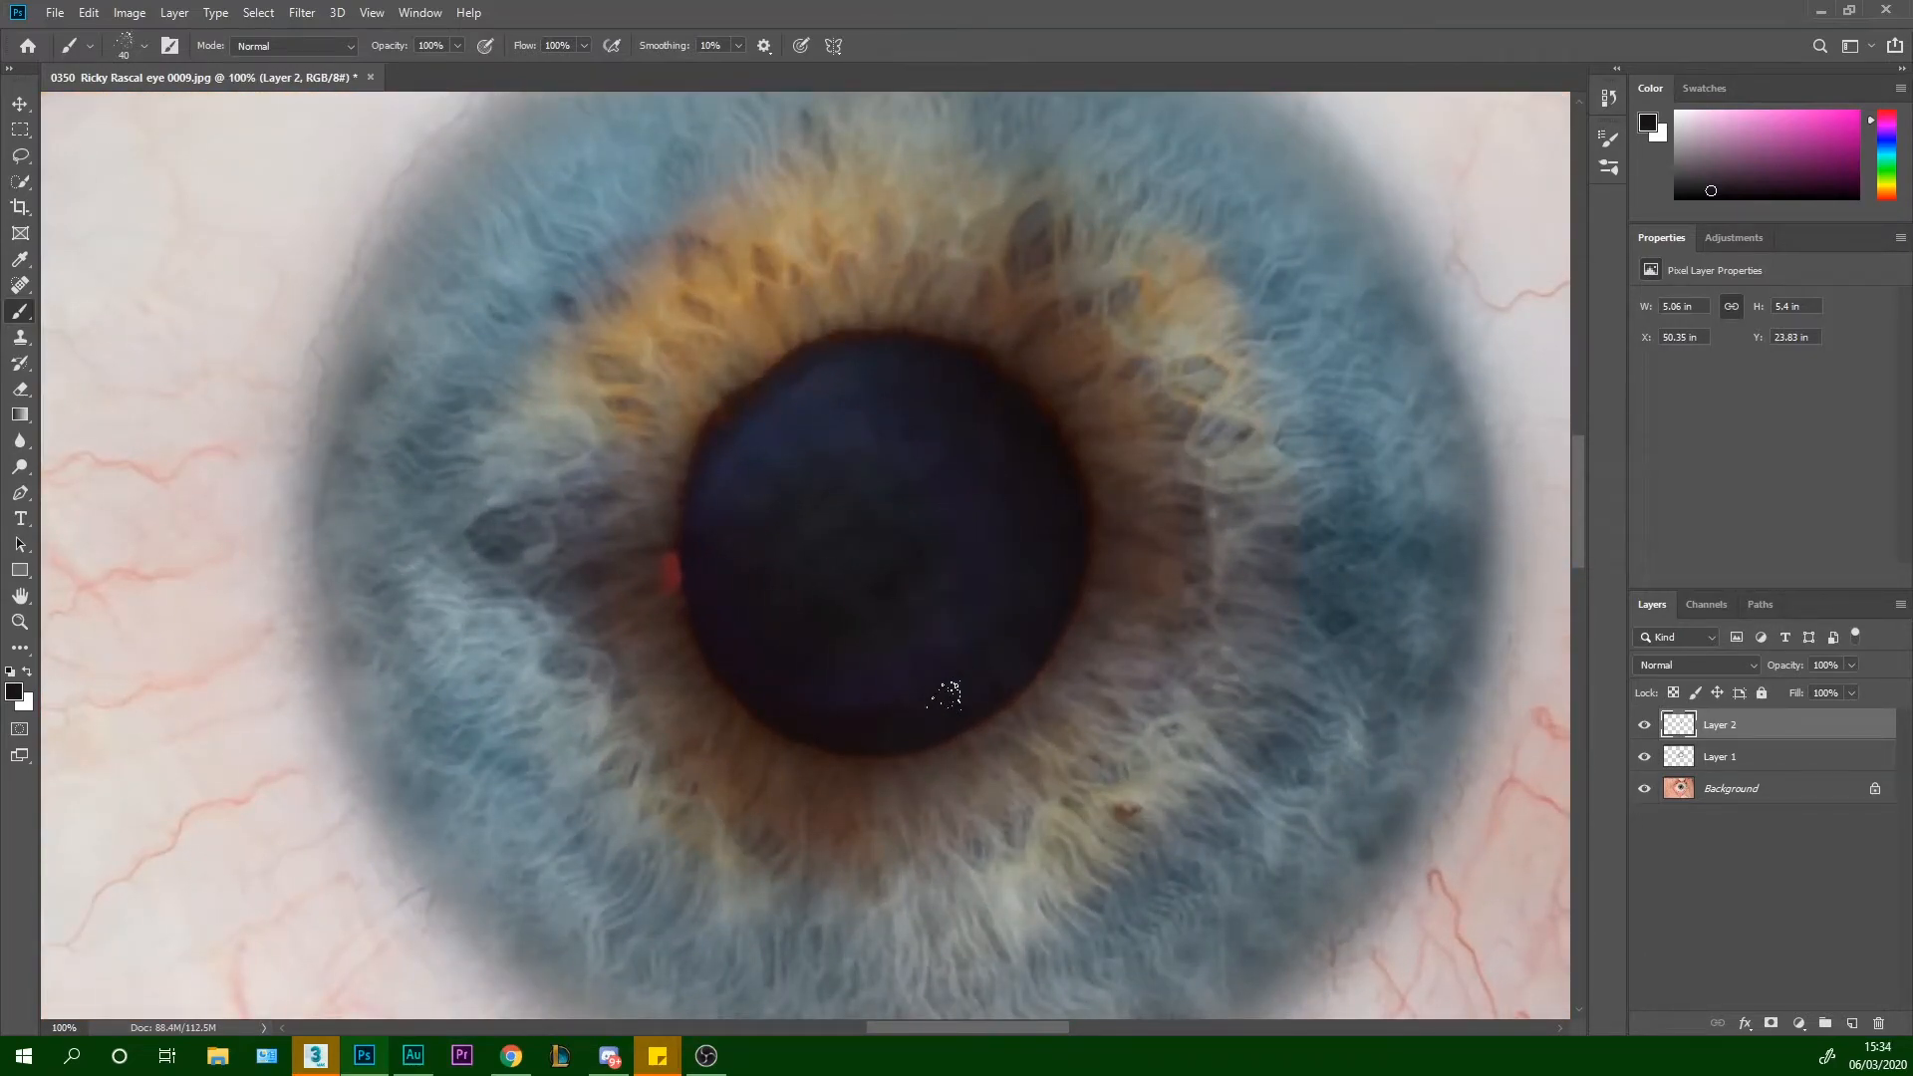
# Add a new layer above Layer 2 and give the brush a soft round 40 px tip
pyautogui.hotkey('ctrl', '+')
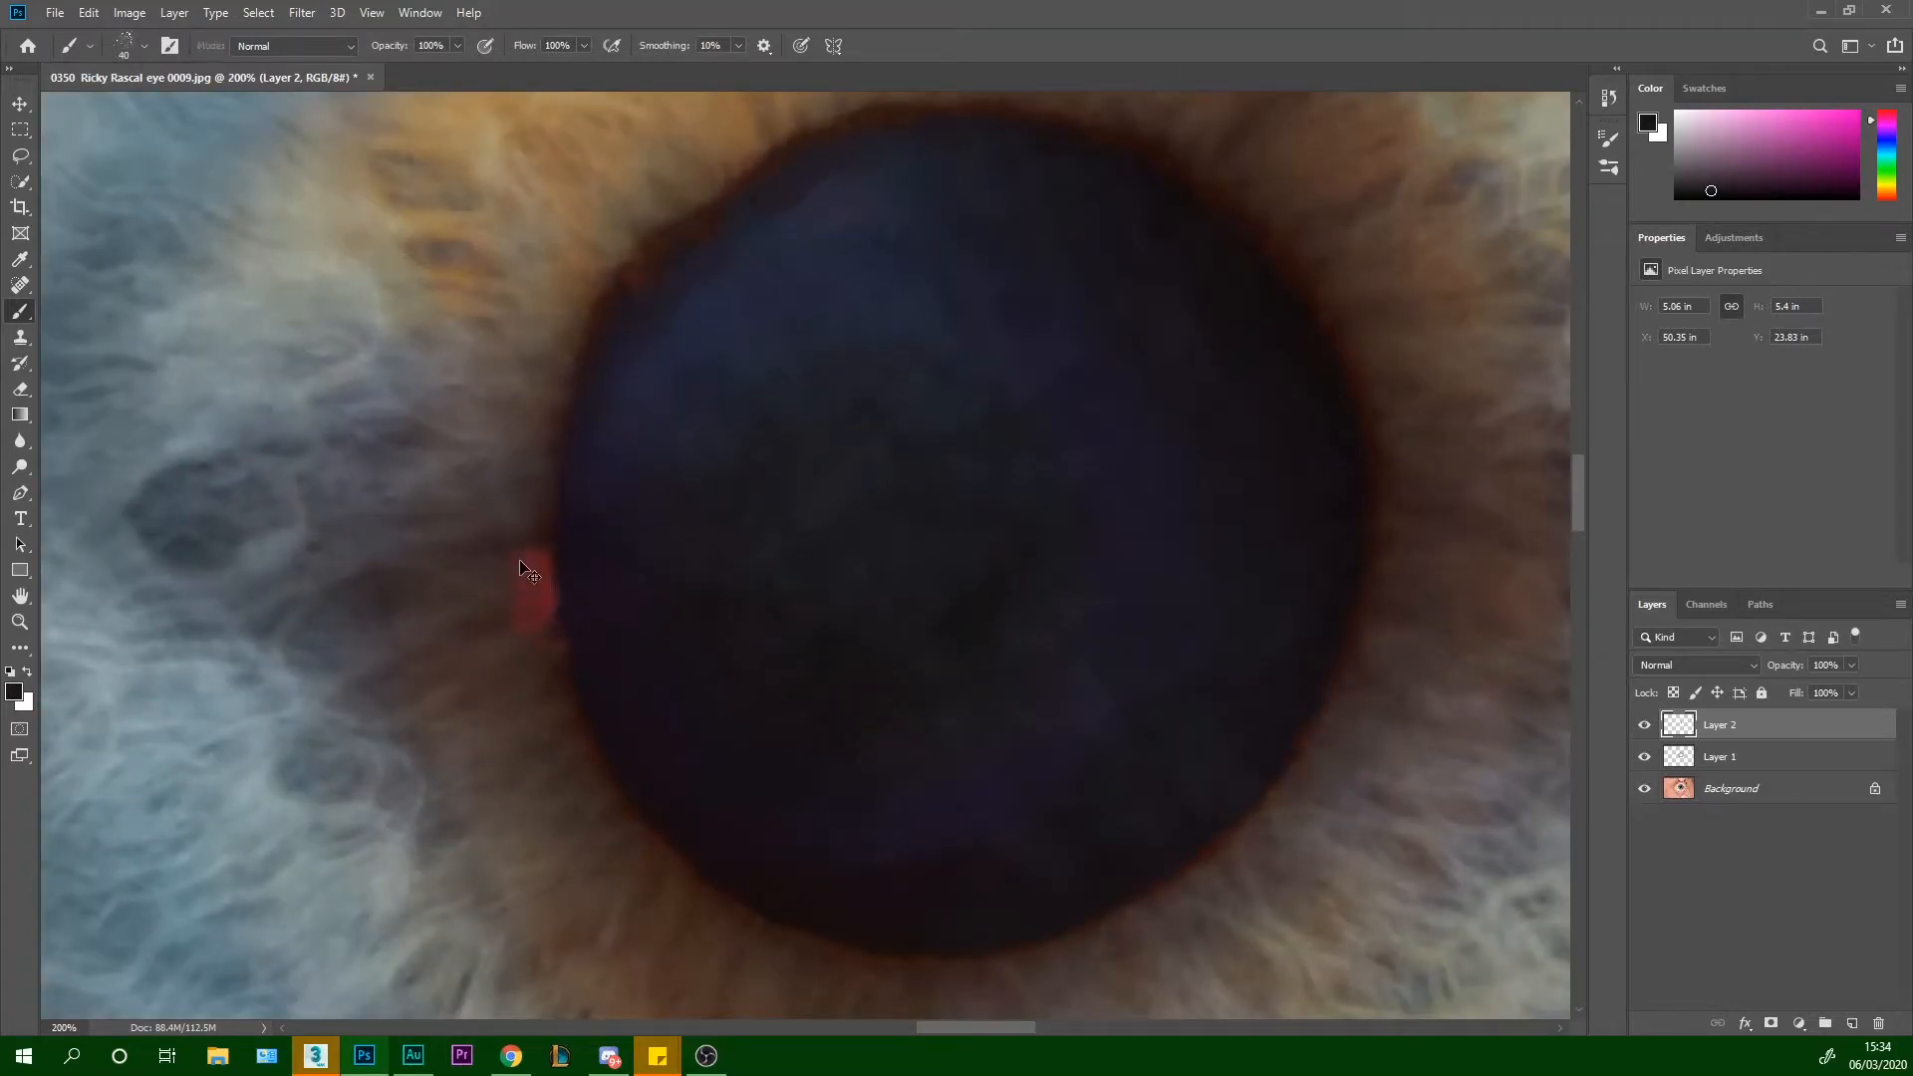
pyautogui.hotkey('ctrl', 'shift', 'n')
pyautogui.press('Return')
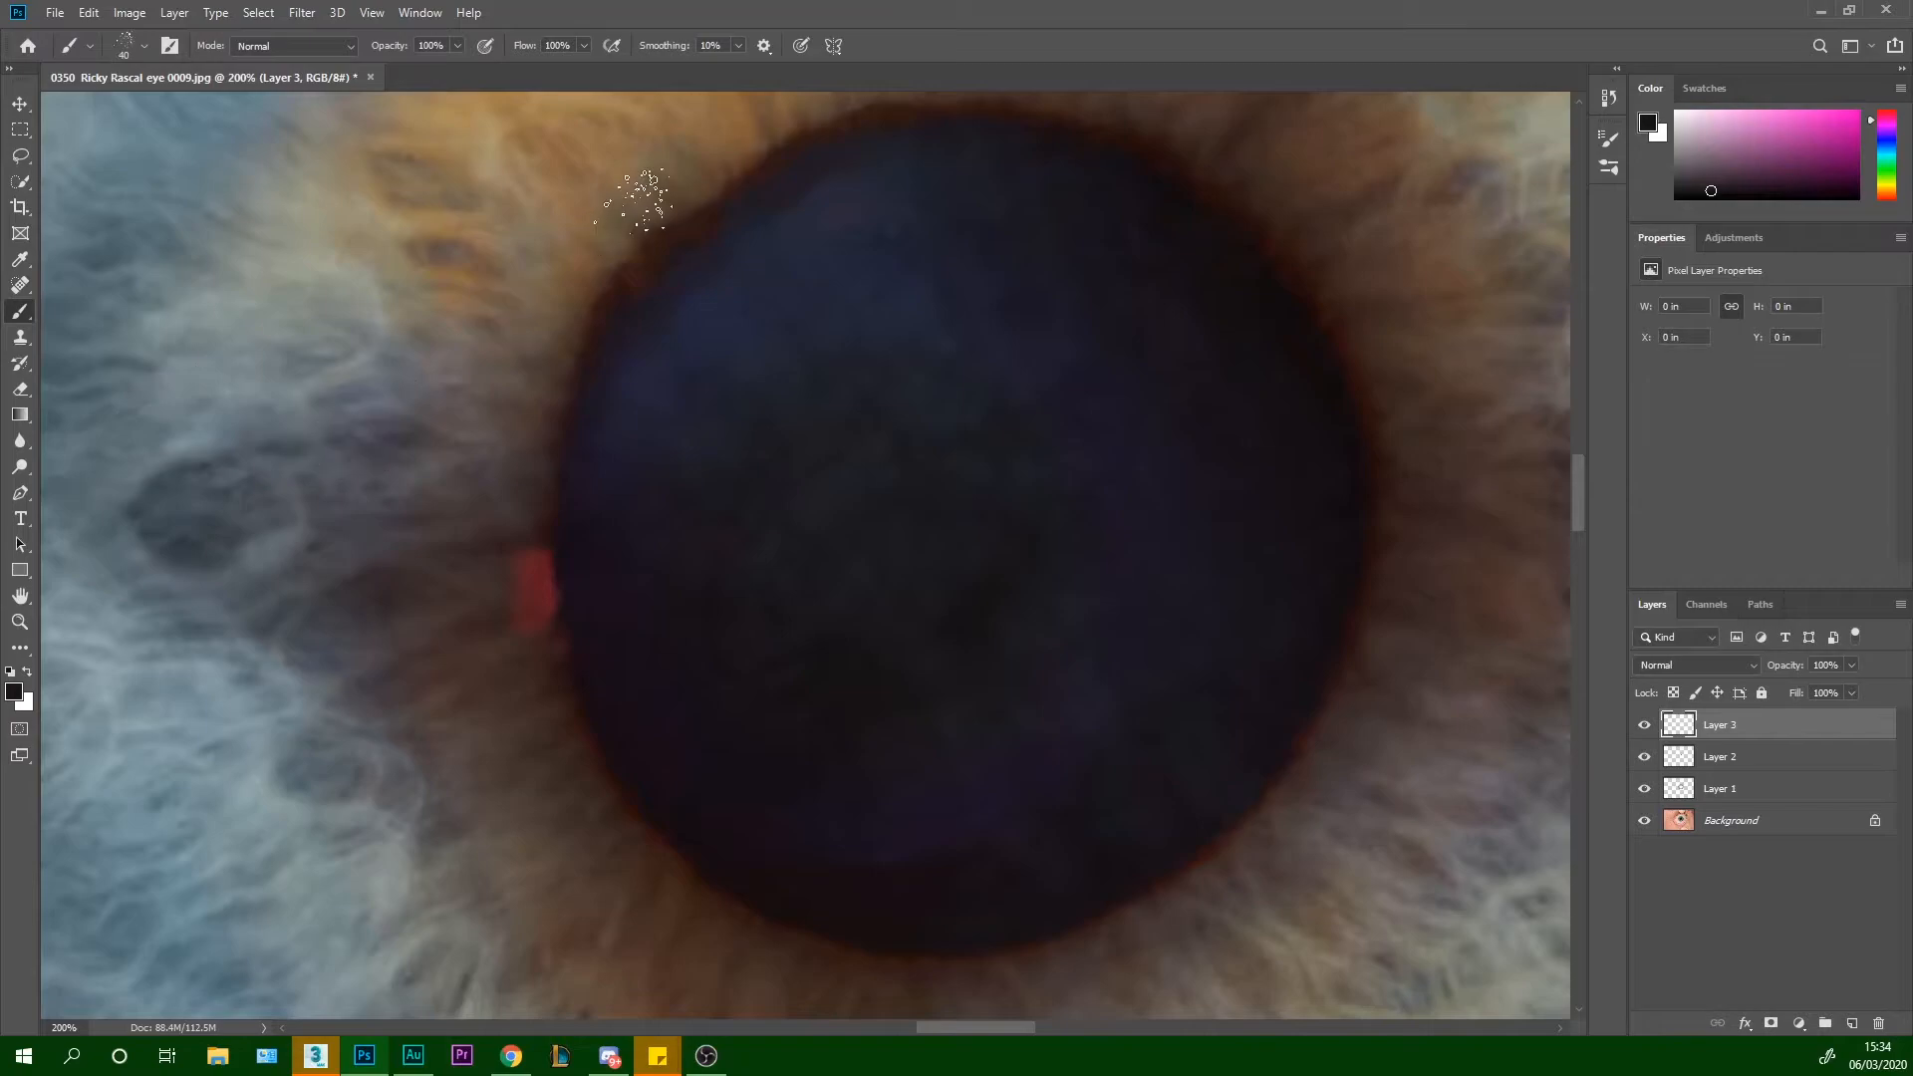
pyautogui.click(1609, 169)
pyautogui.click(1344, 271)
pyautogui.click(1609, 166)
# Try to cover the red patch at the pupil's left edge with a tone sampled just above it
pyautogui.keyDown('alt'); pyautogui.click(538, 488); pyautogui.keyUp('alt')
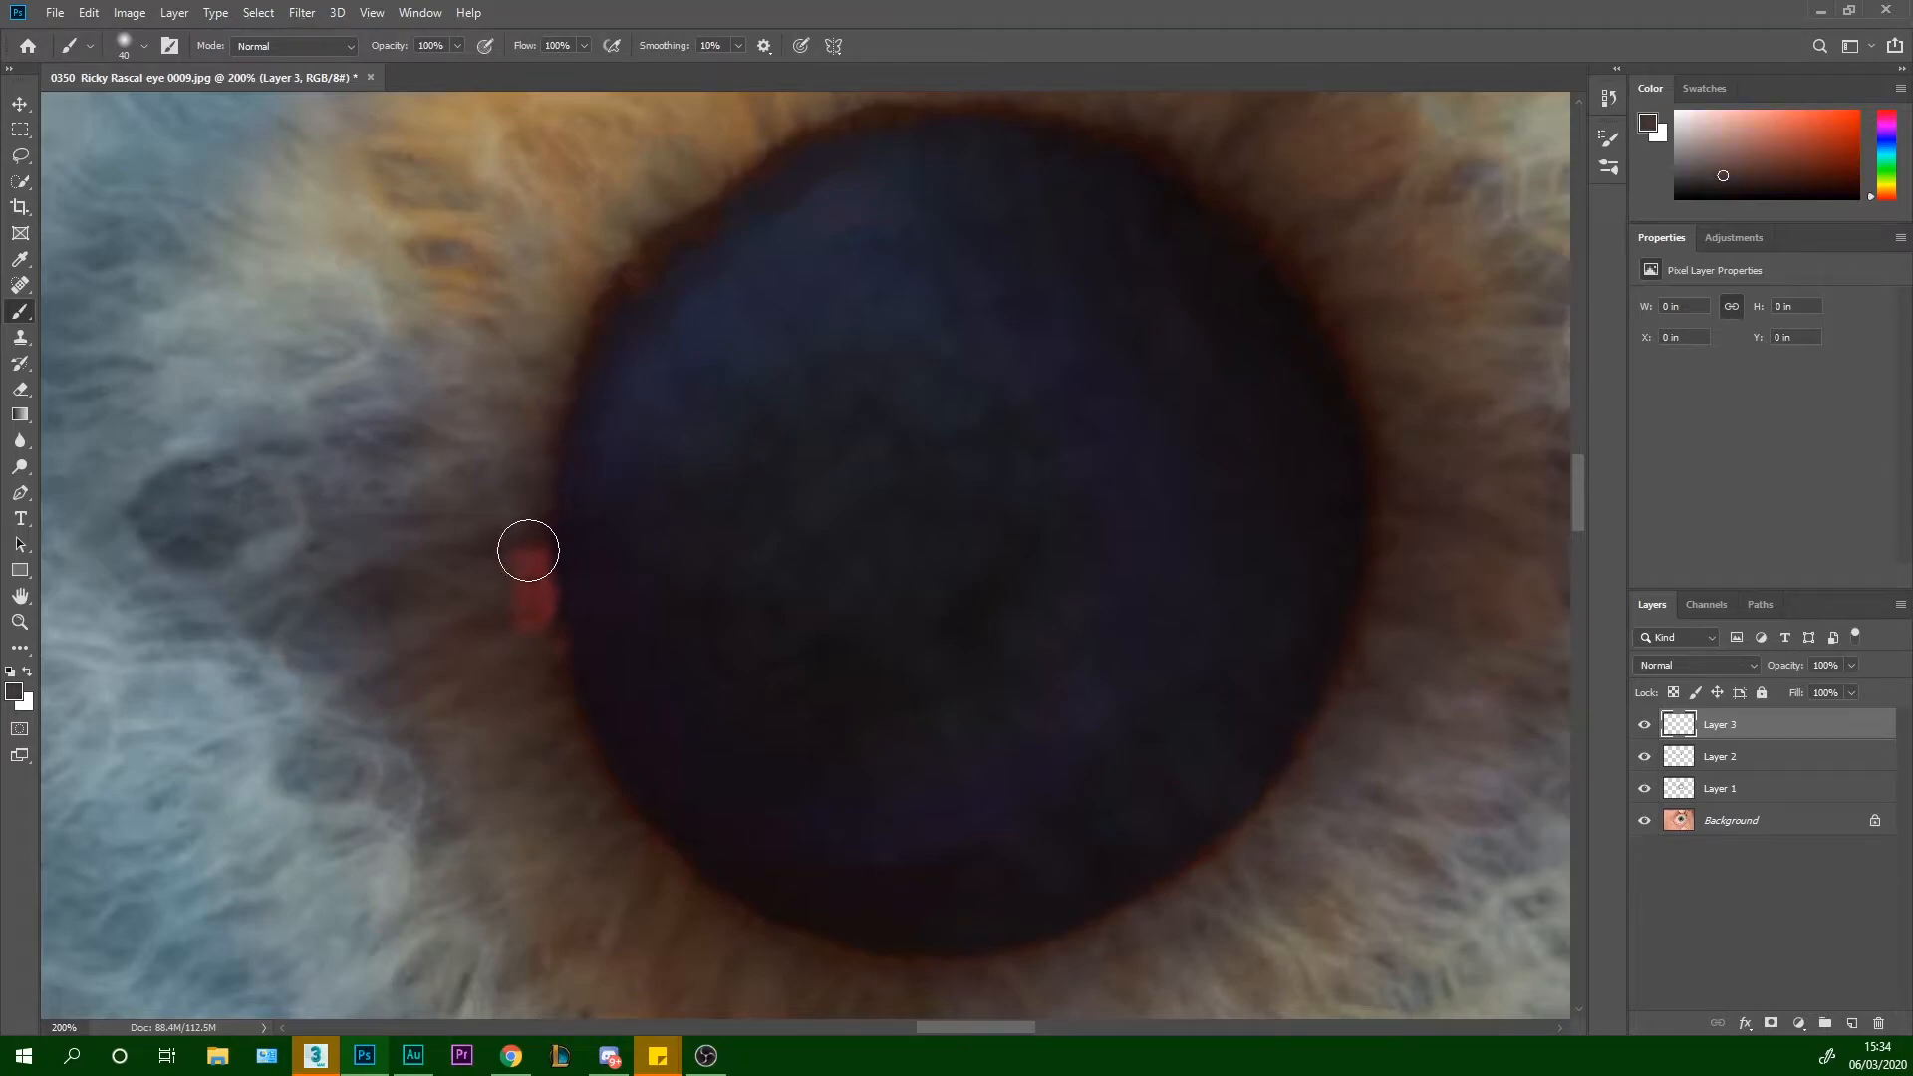
pyautogui.moveTo(522, 524); pyautogui.dragTo(545, 666)
pyautogui.hotkey('ctrl', 'z')
# Set Layer 3 to Color blend mode and recolour the red patch and the pupil's left rim with browns sampled nearby
pyautogui.click(1694, 665)
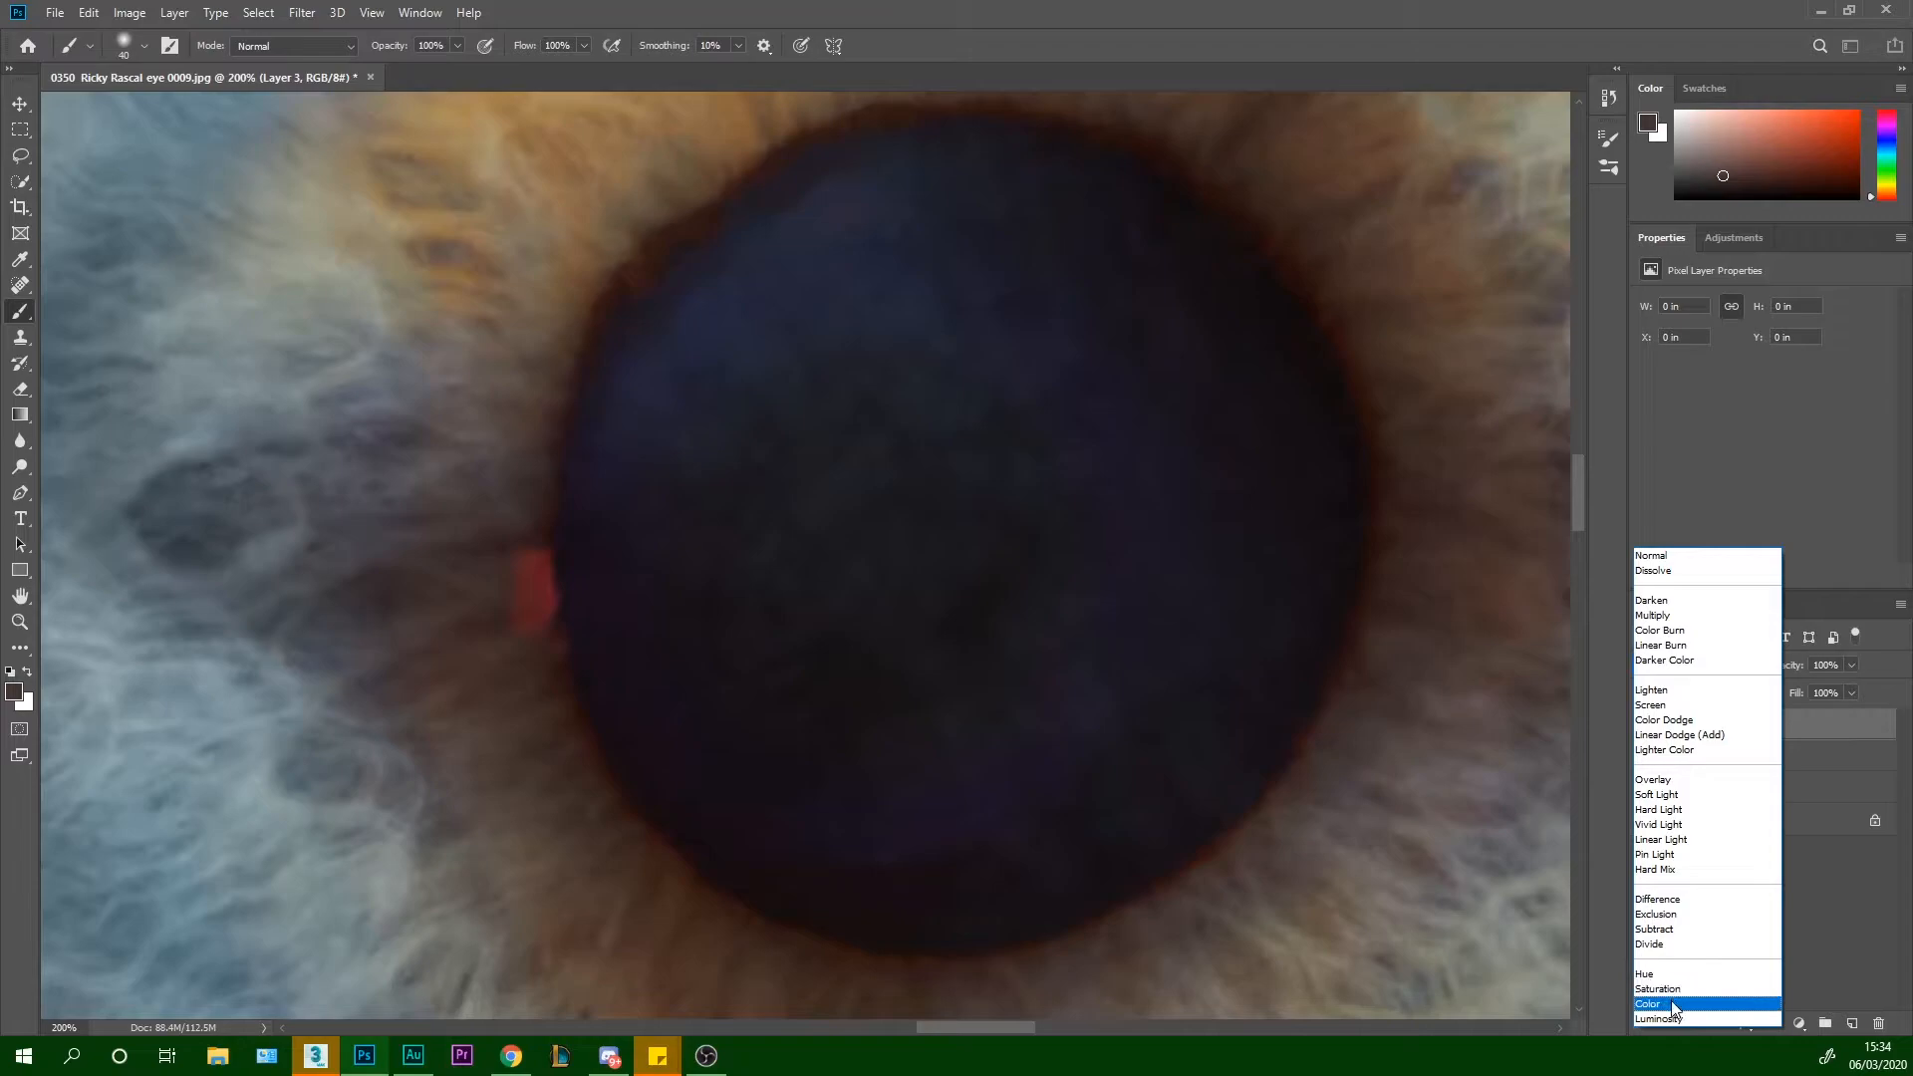
pyautogui.click(1674, 1007)
pyautogui.keyDown('alt'); pyautogui.click(535, 575); pyautogui.keyUp('alt')
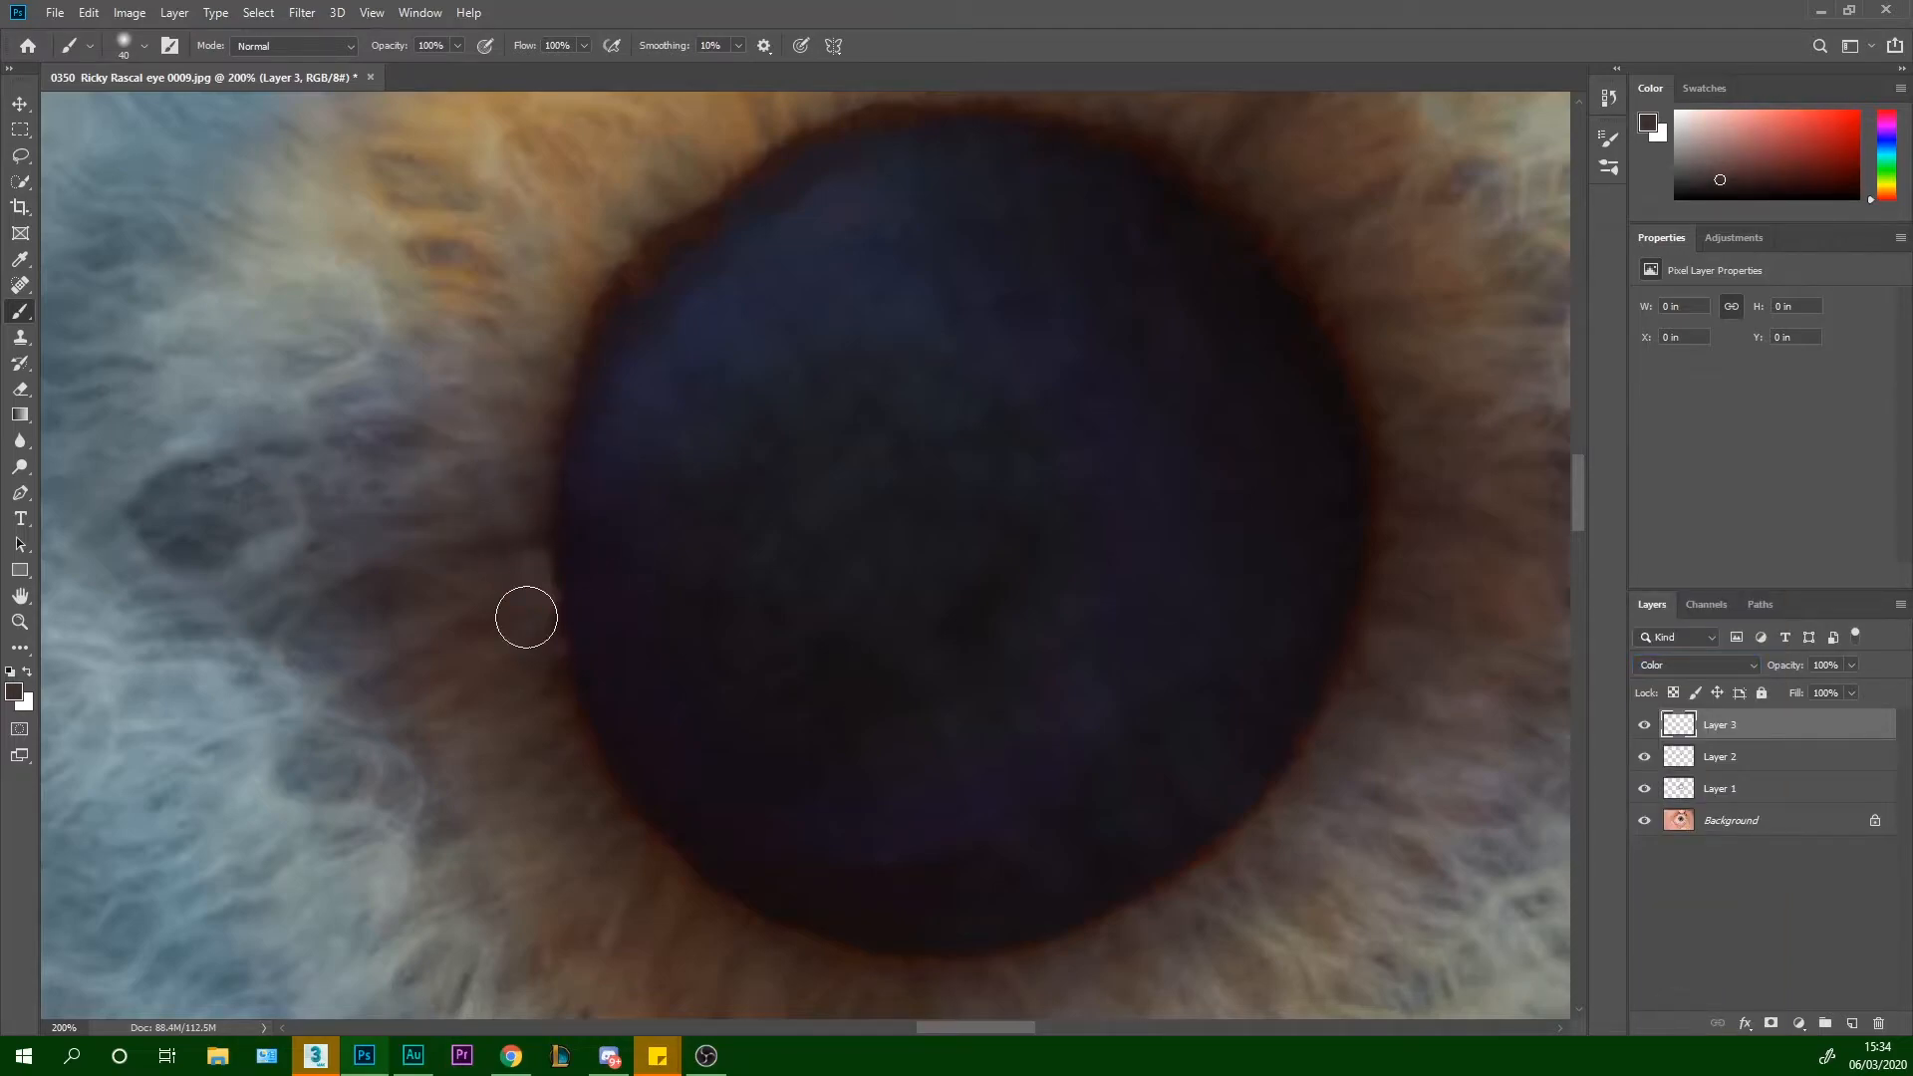
pyautogui.keyDown('alt'); pyautogui.click(568, 312); pyautogui.keyUp('alt')
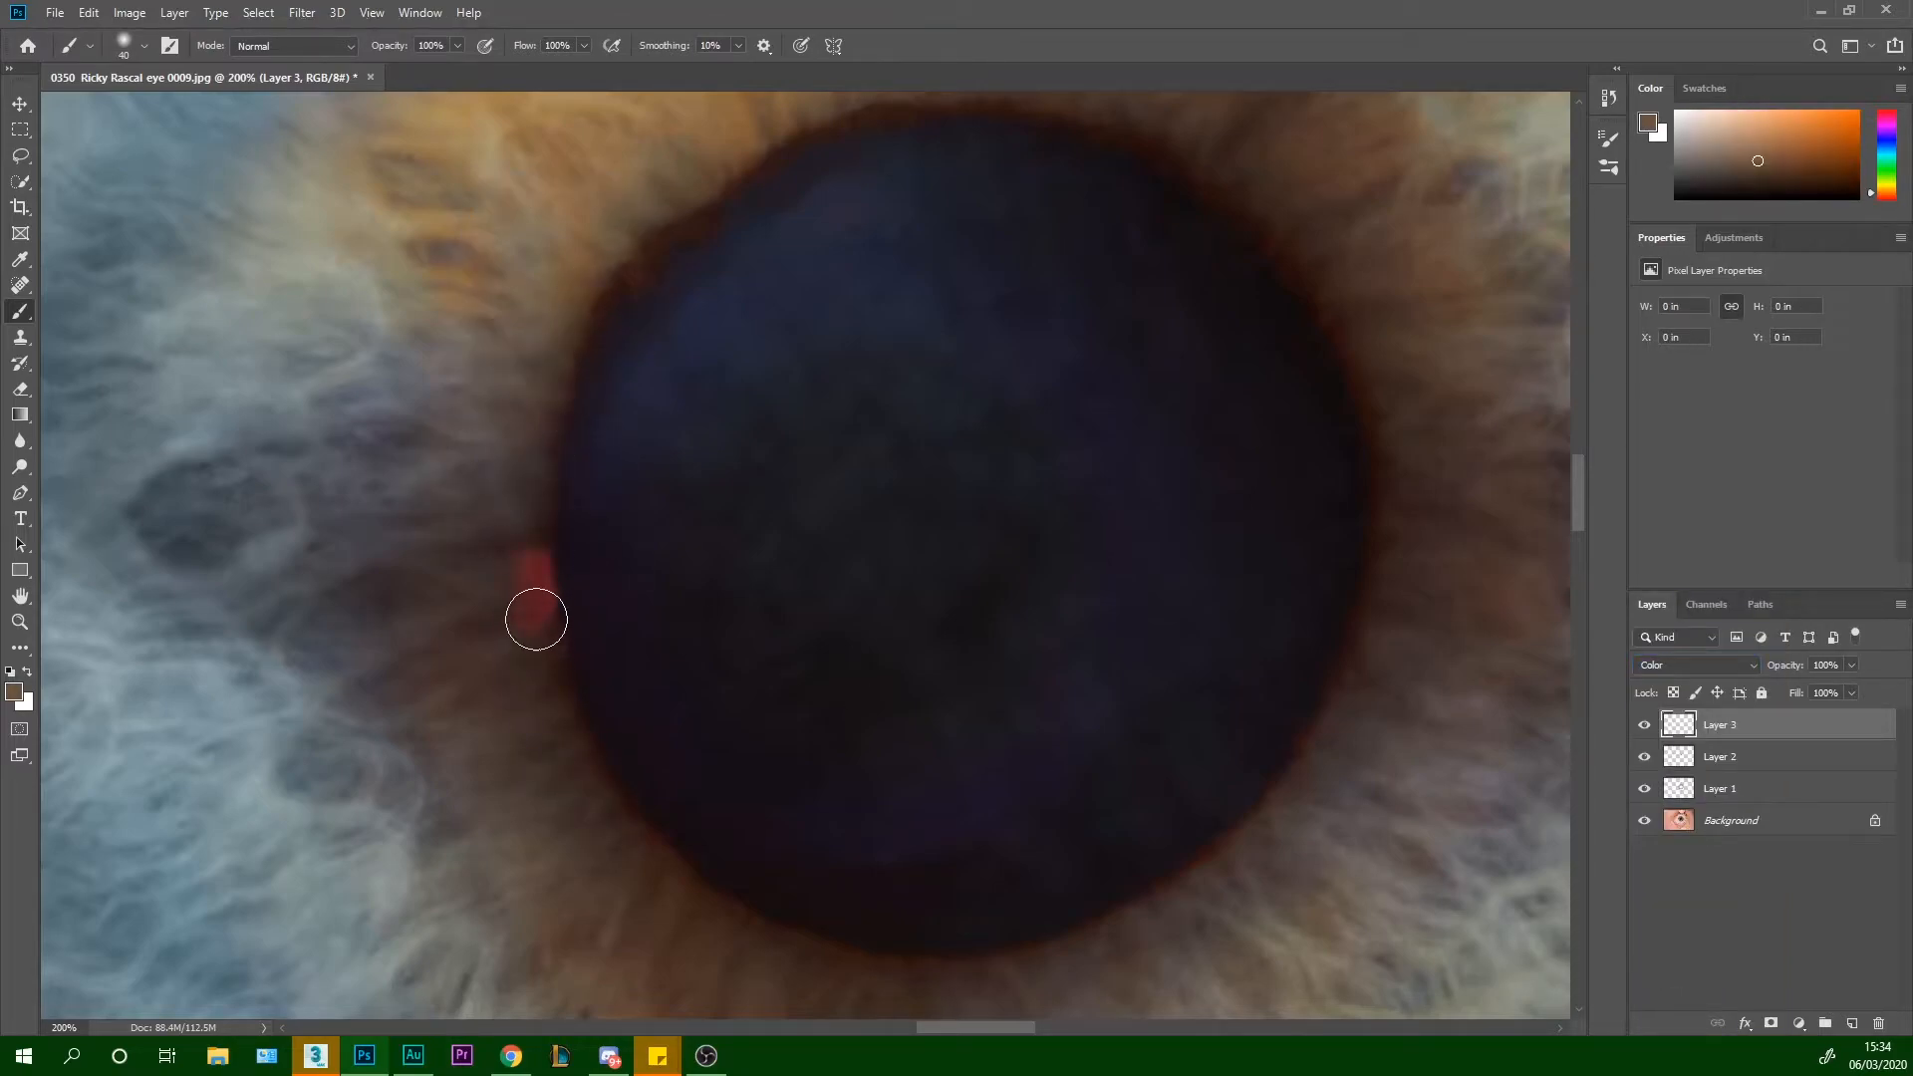
pyautogui.keyDown('alt'); pyautogui.click(527, 406); pyautogui.keyUp('alt')
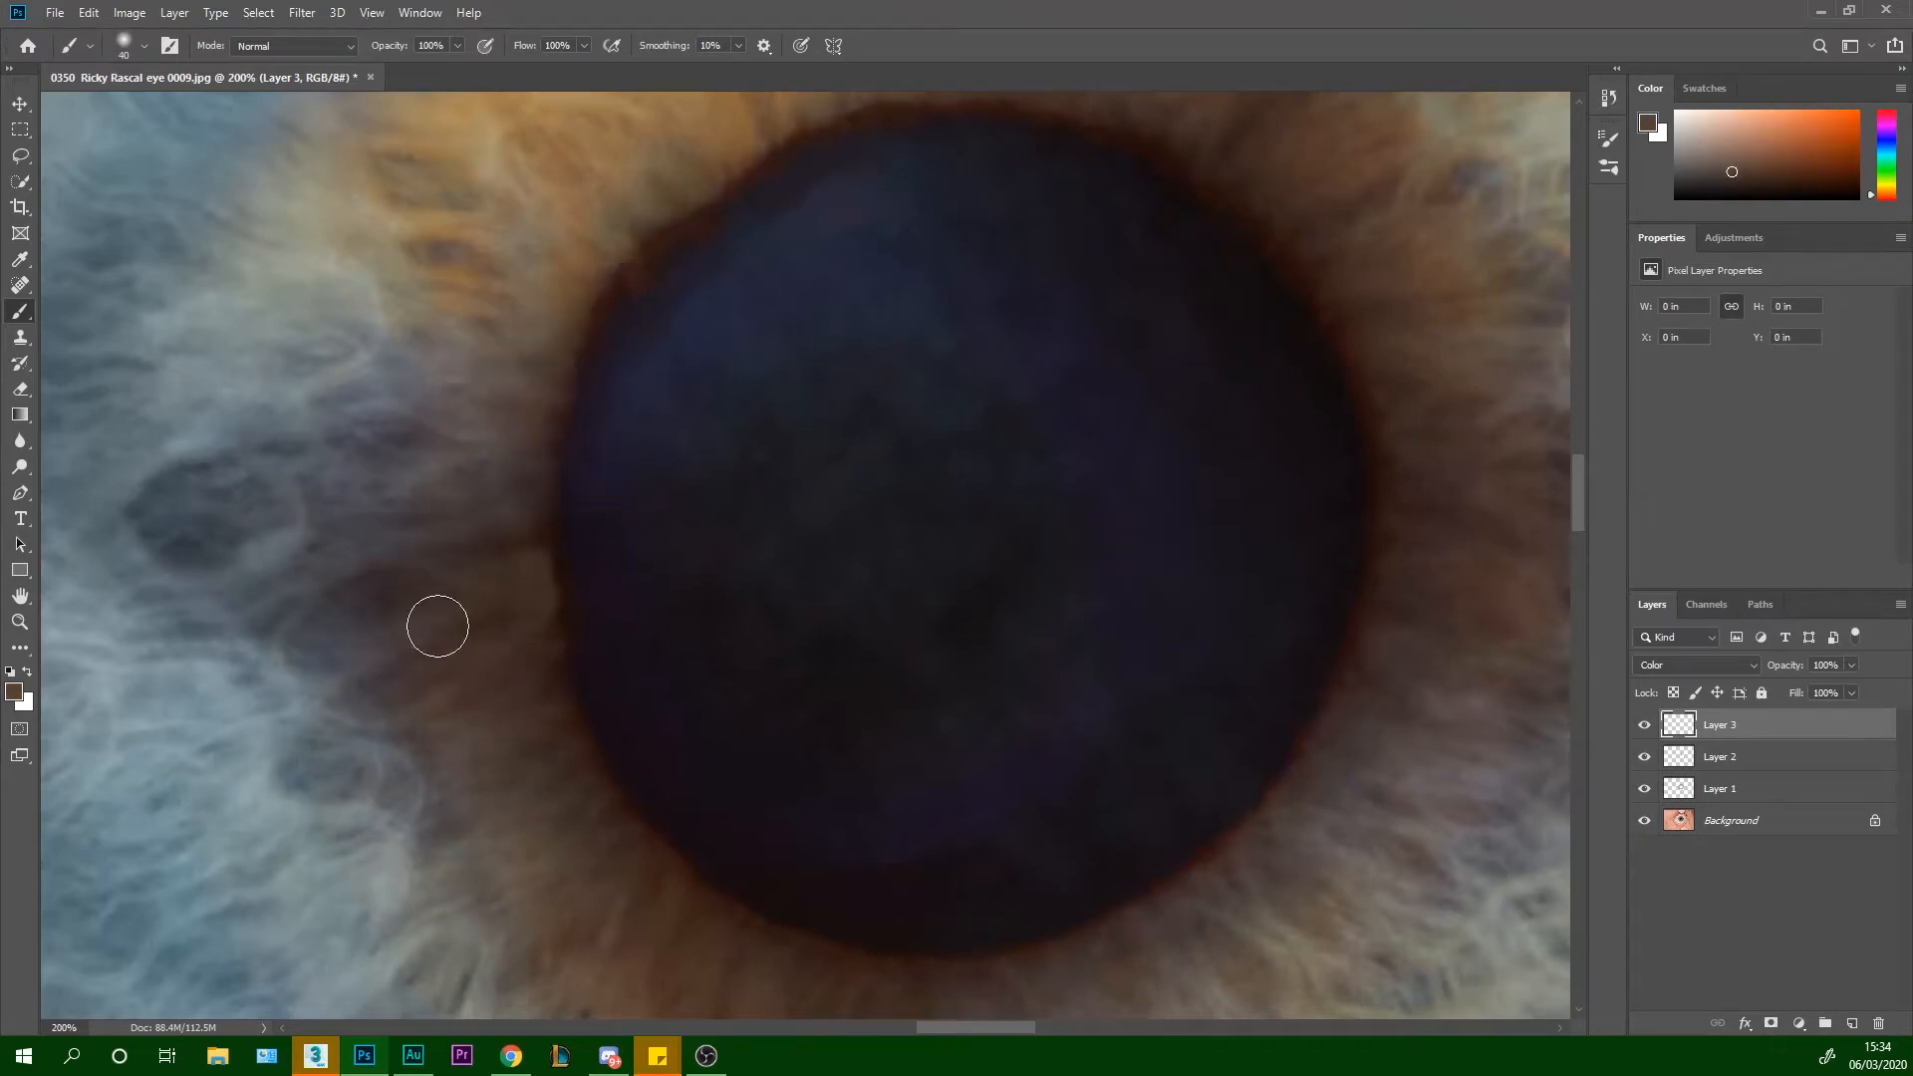
pyautogui.moveTo(528, 513); pyautogui.dragTo(551, 368)
pyautogui.keyDown('alt'); pyautogui.click(483, 572); pyautogui.keyUp('alt')
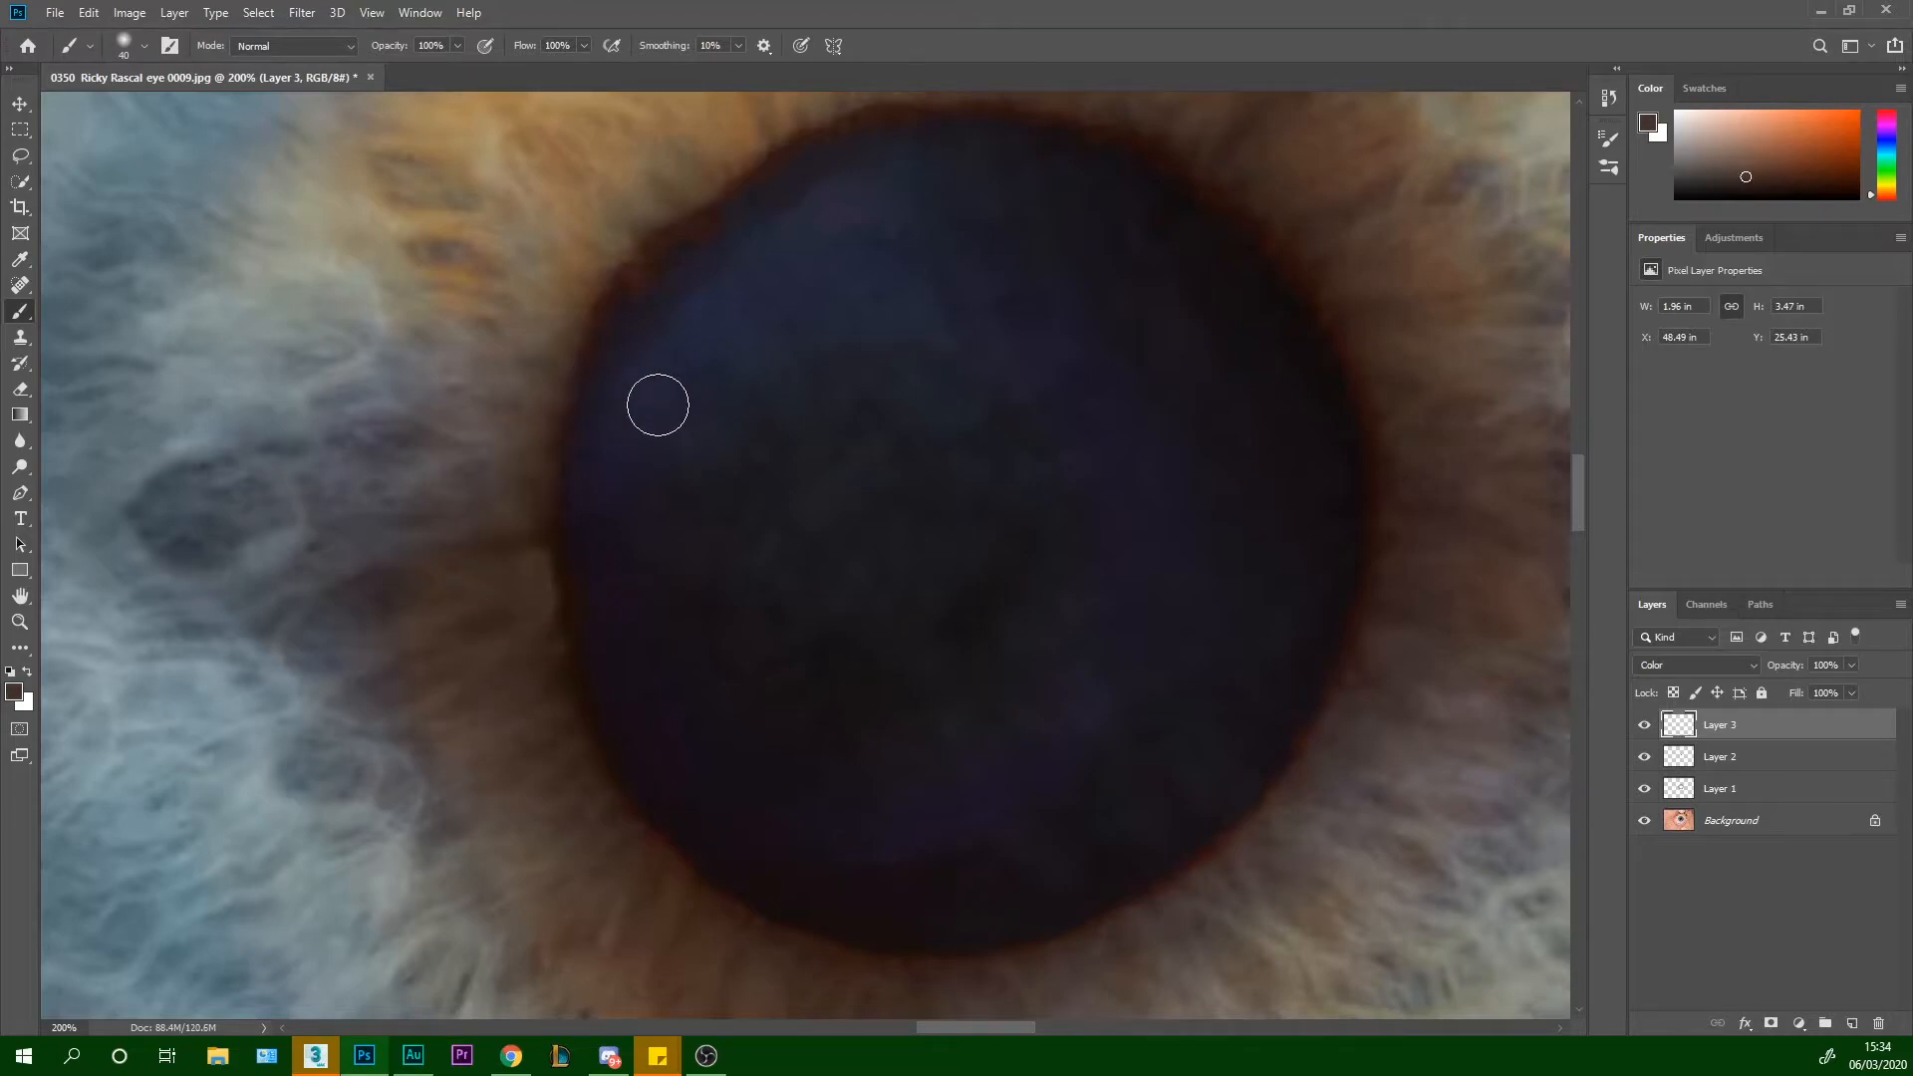
# Add another new layer in Normal mode and try a fine dark stroke sampled from the pupil's left rim
pyautogui.hotkey('ctrl', 'shift', 'n')
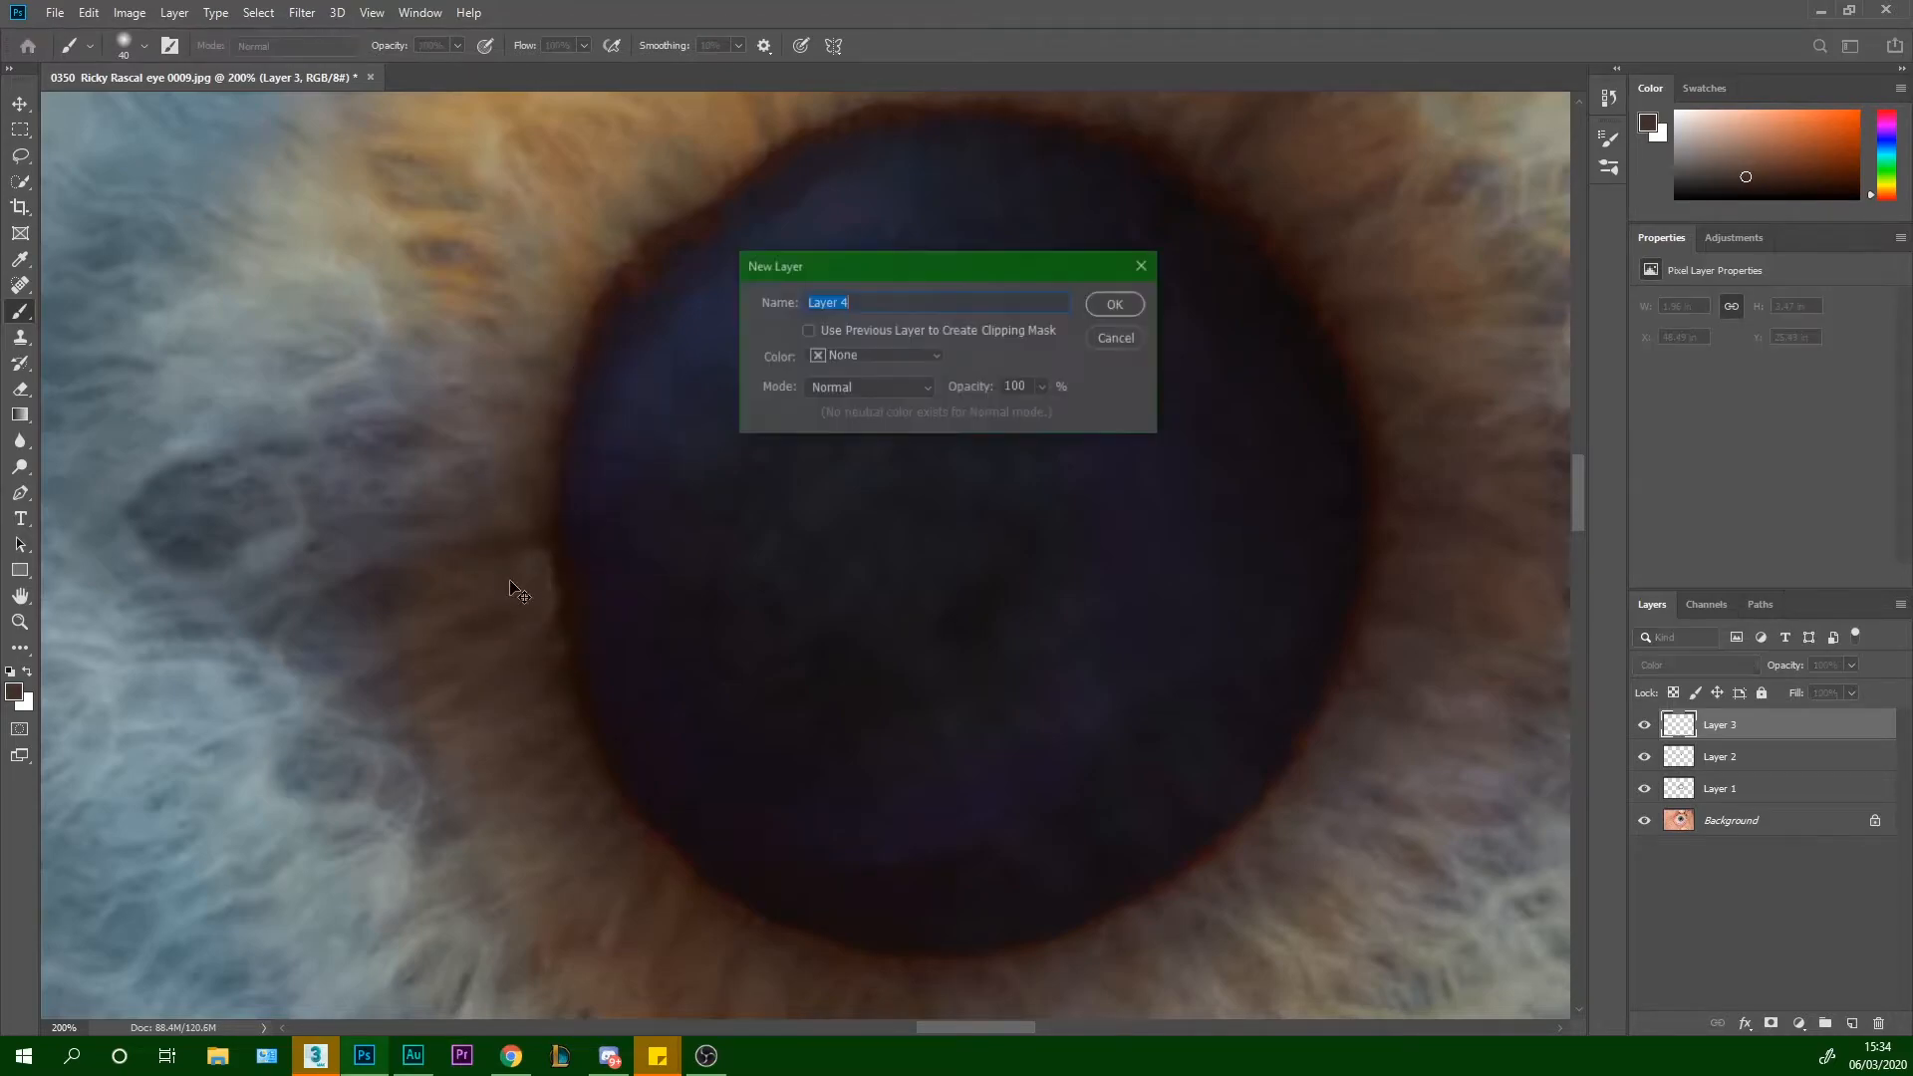
pyautogui.press('Return')
pyautogui.hotkey('ctrl', '+')
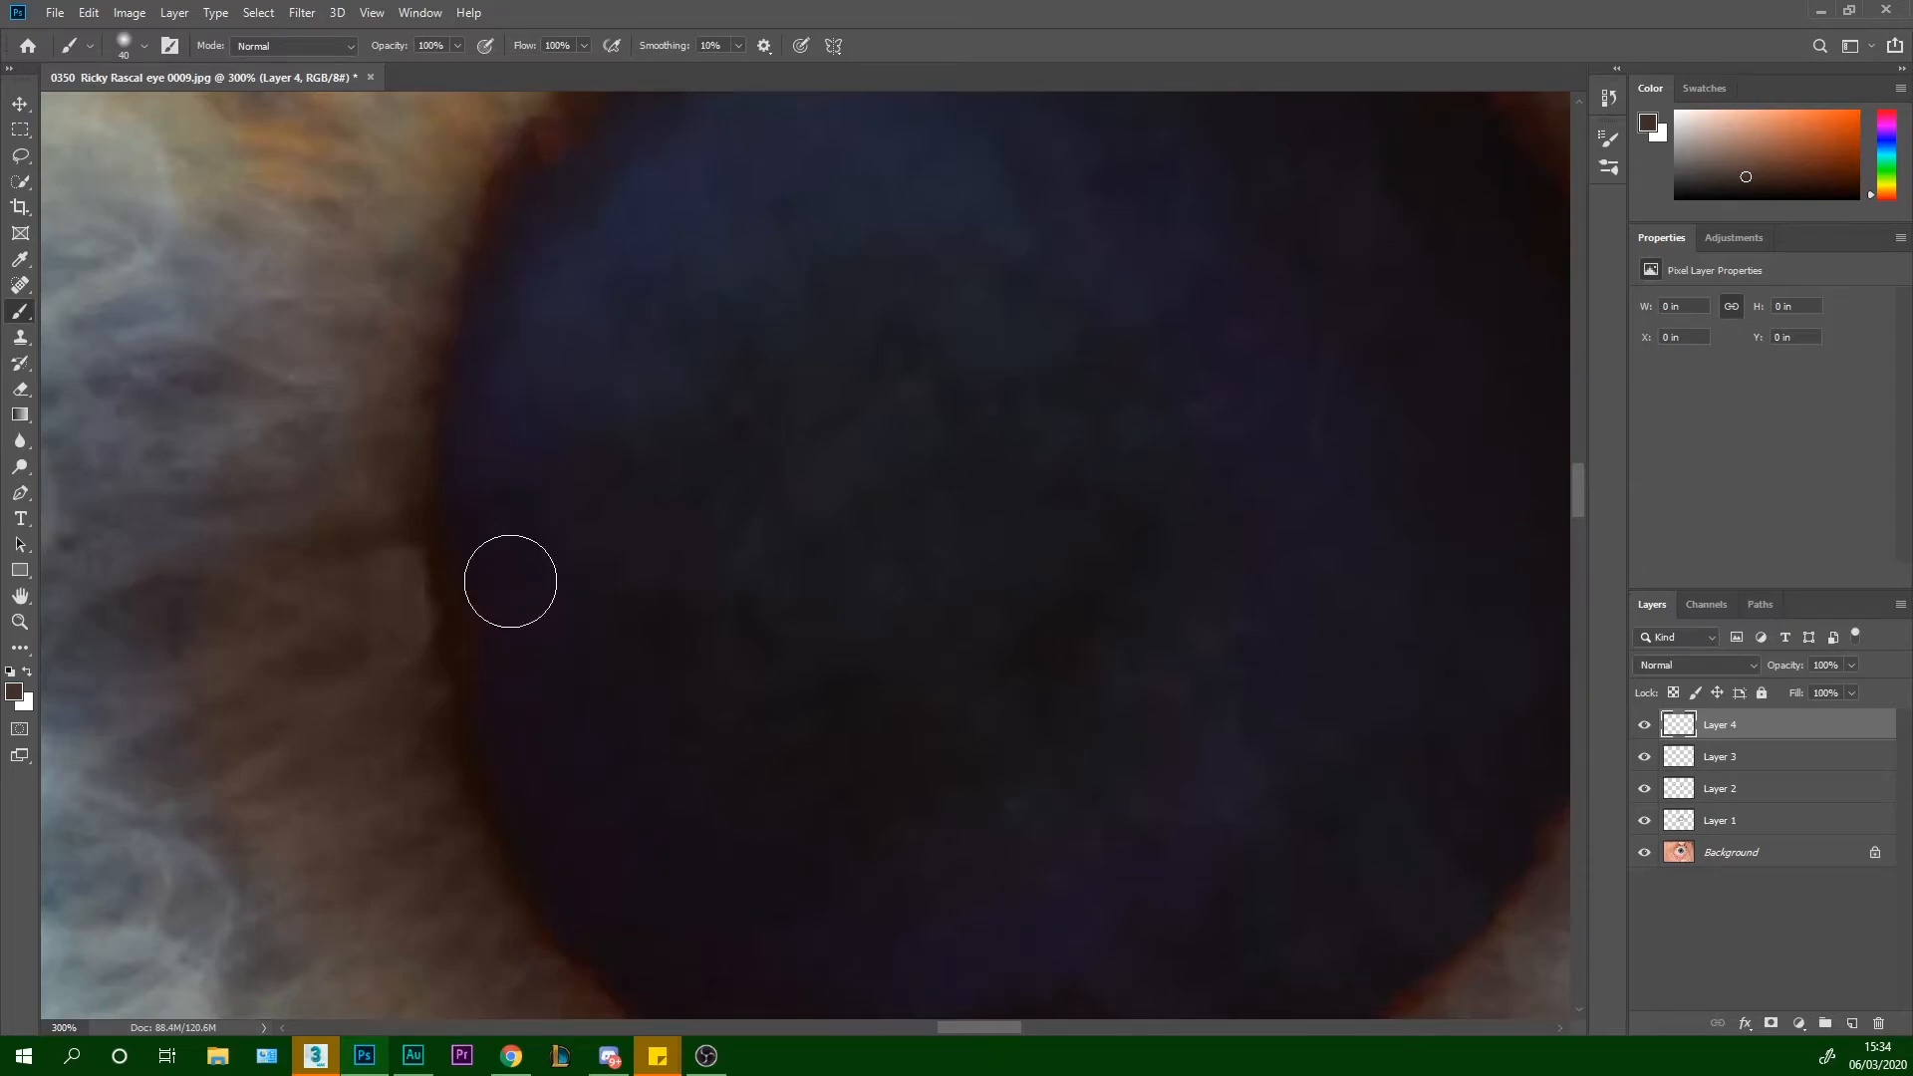
pyautogui.press('[')
pyautogui.press('ctrl')
pyautogui.keyDown('alt'); pyautogui.click(442, 597); pyautogui.keyUp('alt')
pyautogui.moveTo(435, 606); pyautogui.dragTo(265, 577)
pyautogui.hotkey('ctrl', 'z')
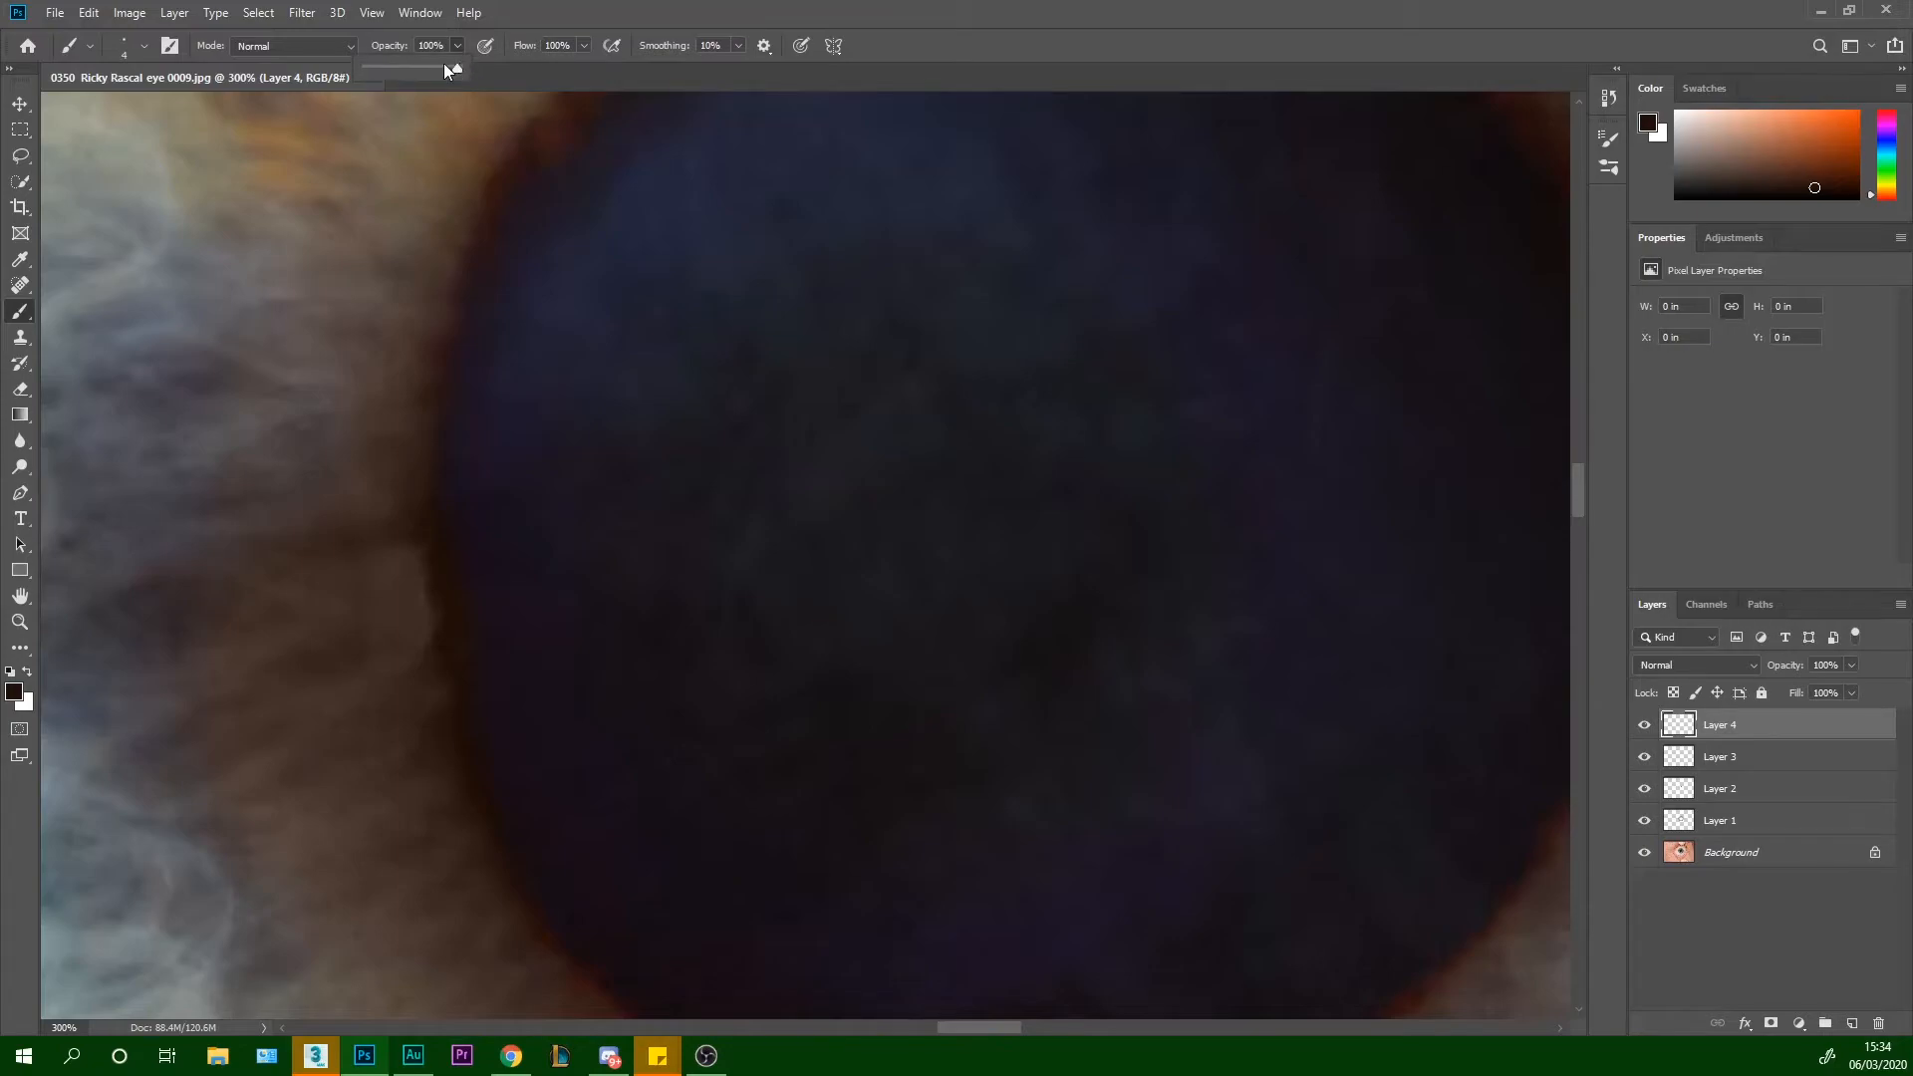
# Lower the brush opacity to 15% and the flow to 48% and softly retouch the pupil's left edge
pyautogui.moveTo(380, 68); pyautogui.dragTo(377, 68)
pyautogui.click(584, 45)
pyautogui.hotkey('ctrl', '-')
pyautogui.hotkey('ctrl', '-')
pyautogui.hotkey('ctrl', '-')
pyautogui.hotkey('ctrl', '-')
pyautogui.hotkey('ctrl', '-')
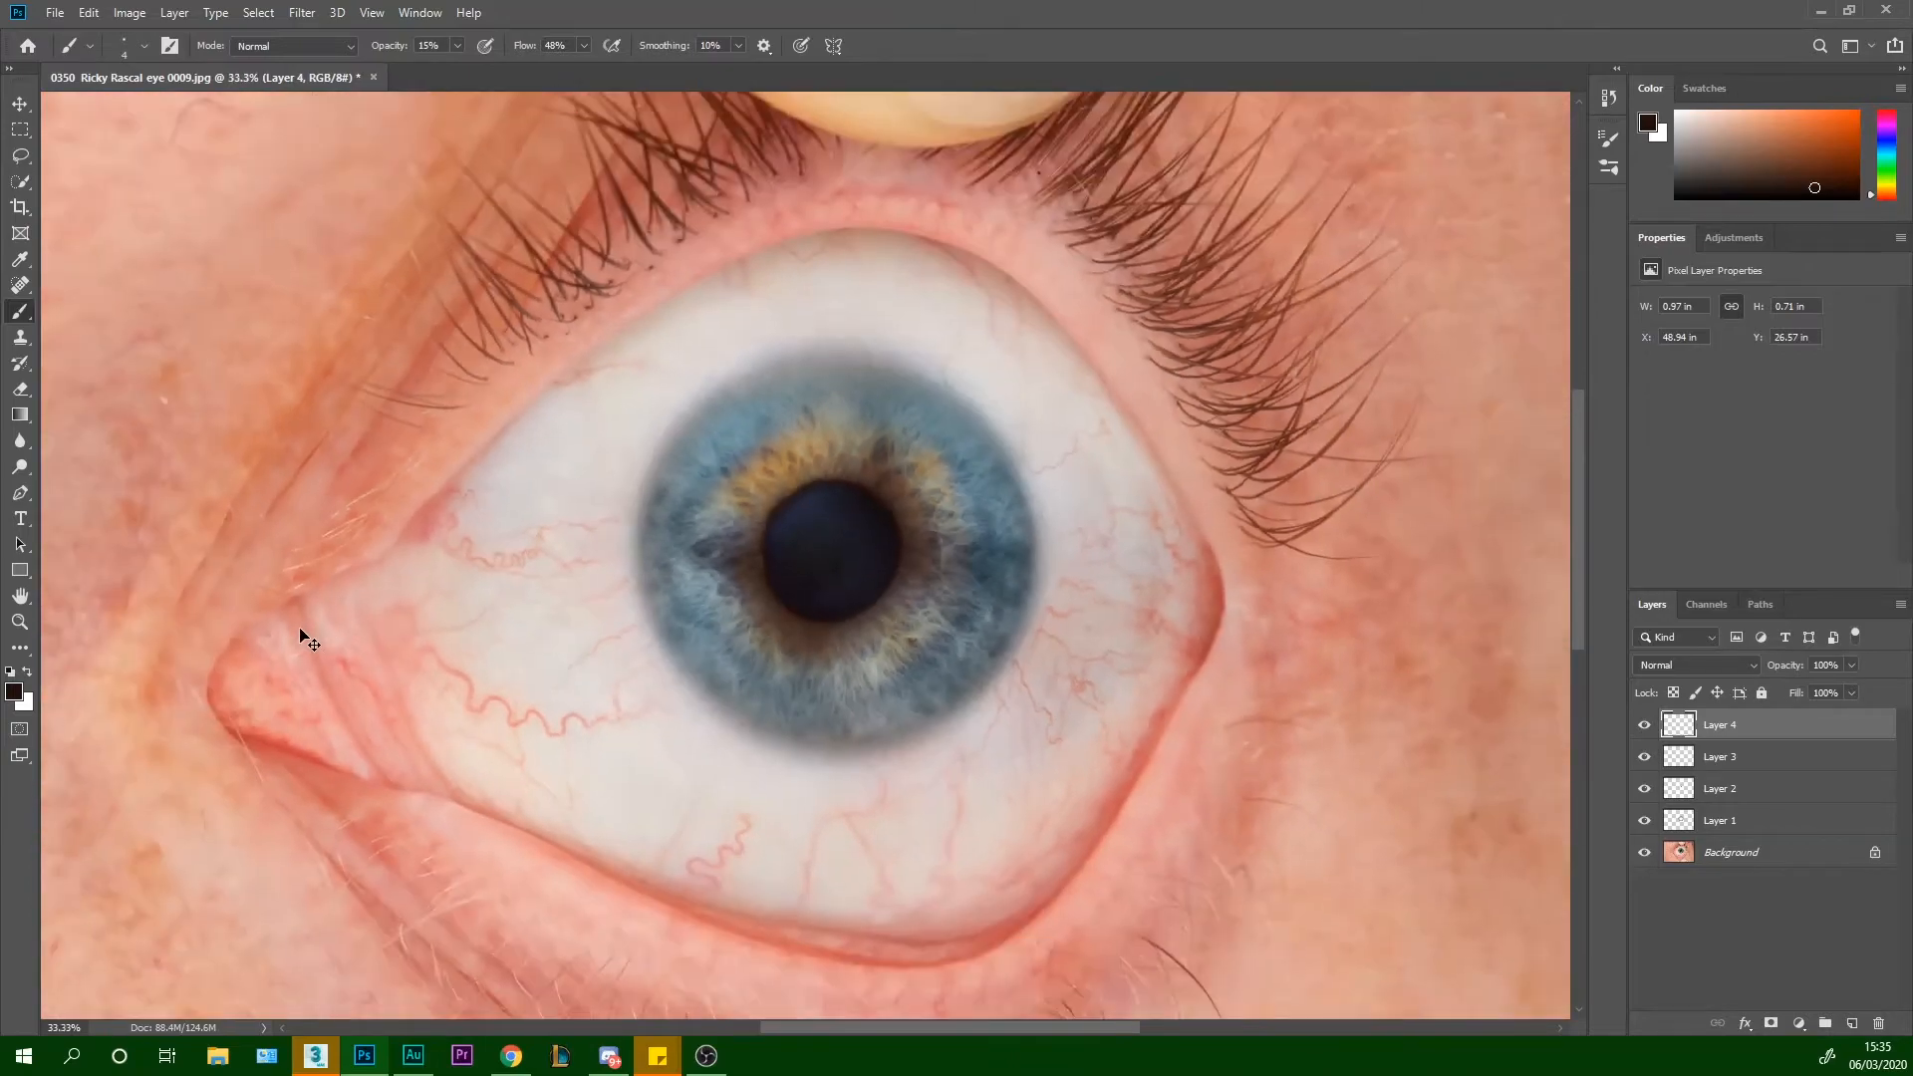
pyautogui.hotkey('ctrl', '+')
pyautogui.hotkey('ctrl', '+')
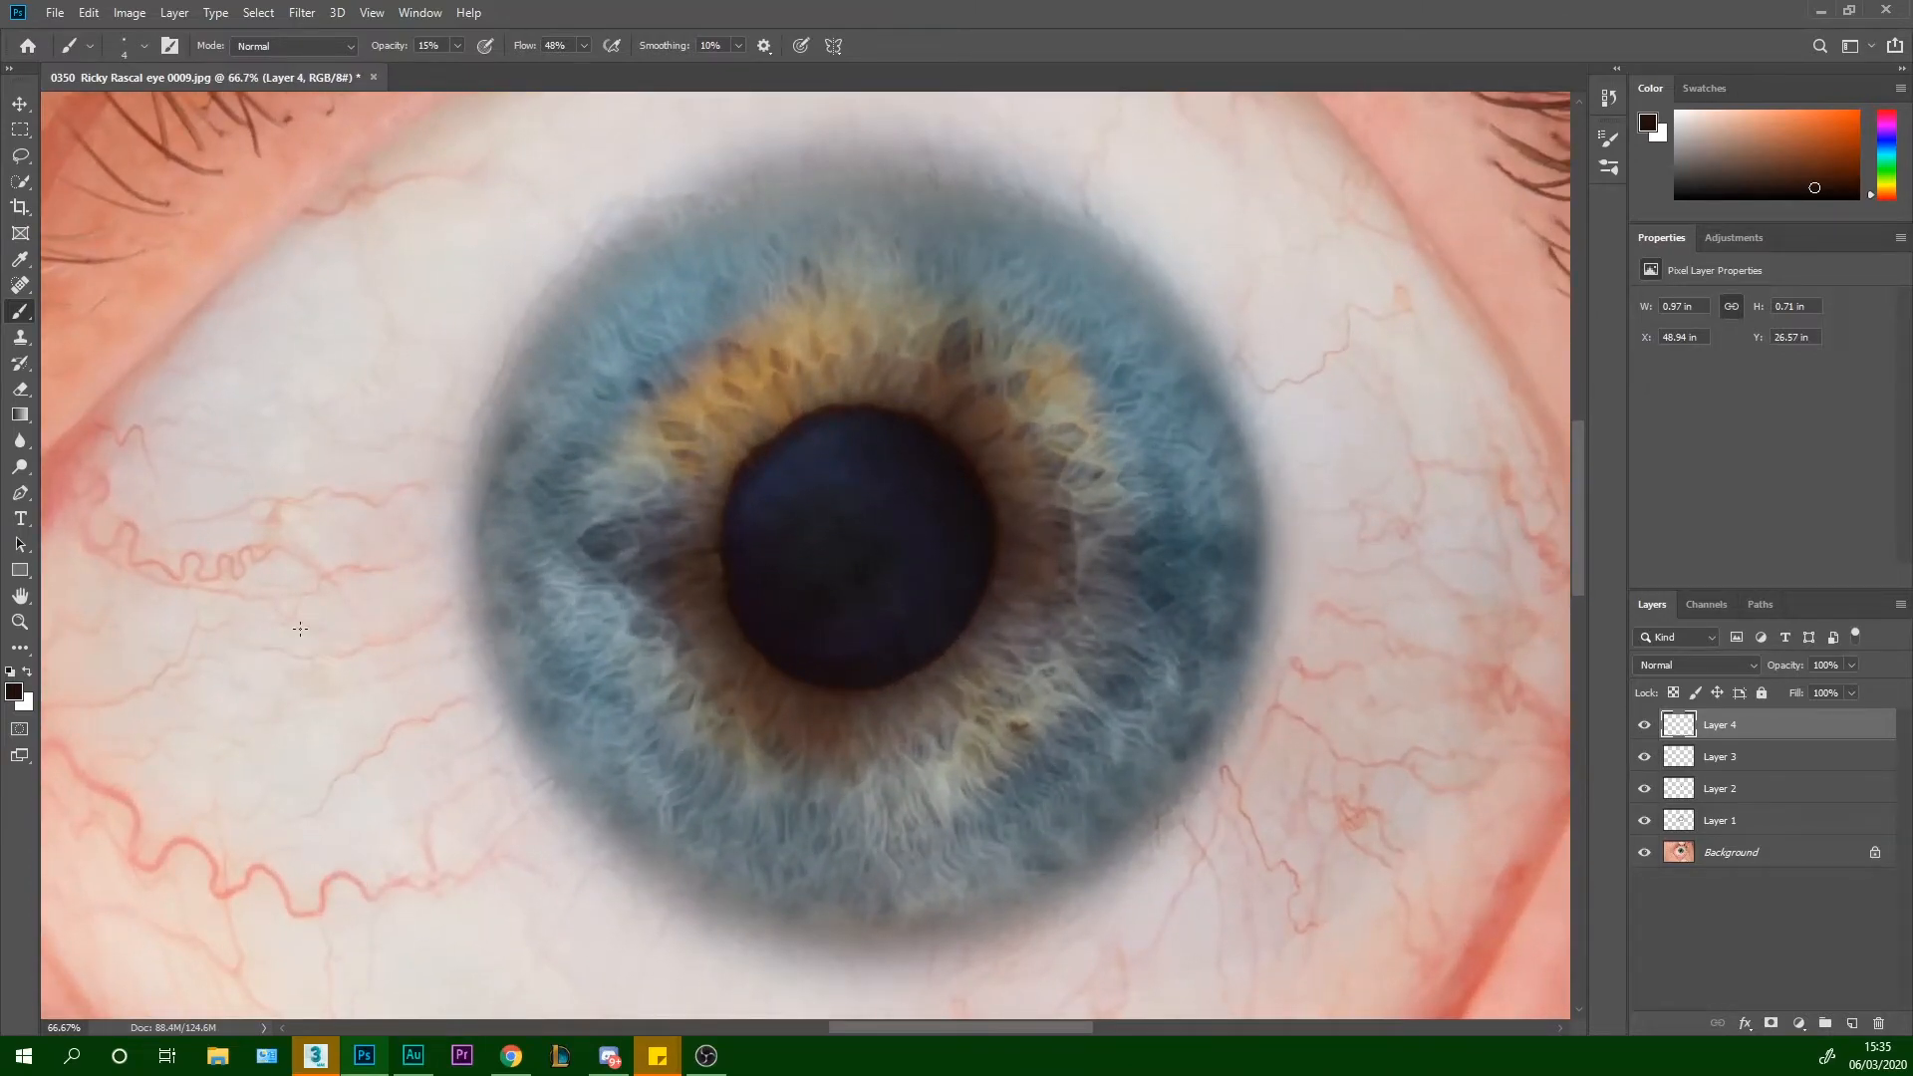
pyautogui.hotkey('ctrl', '+')
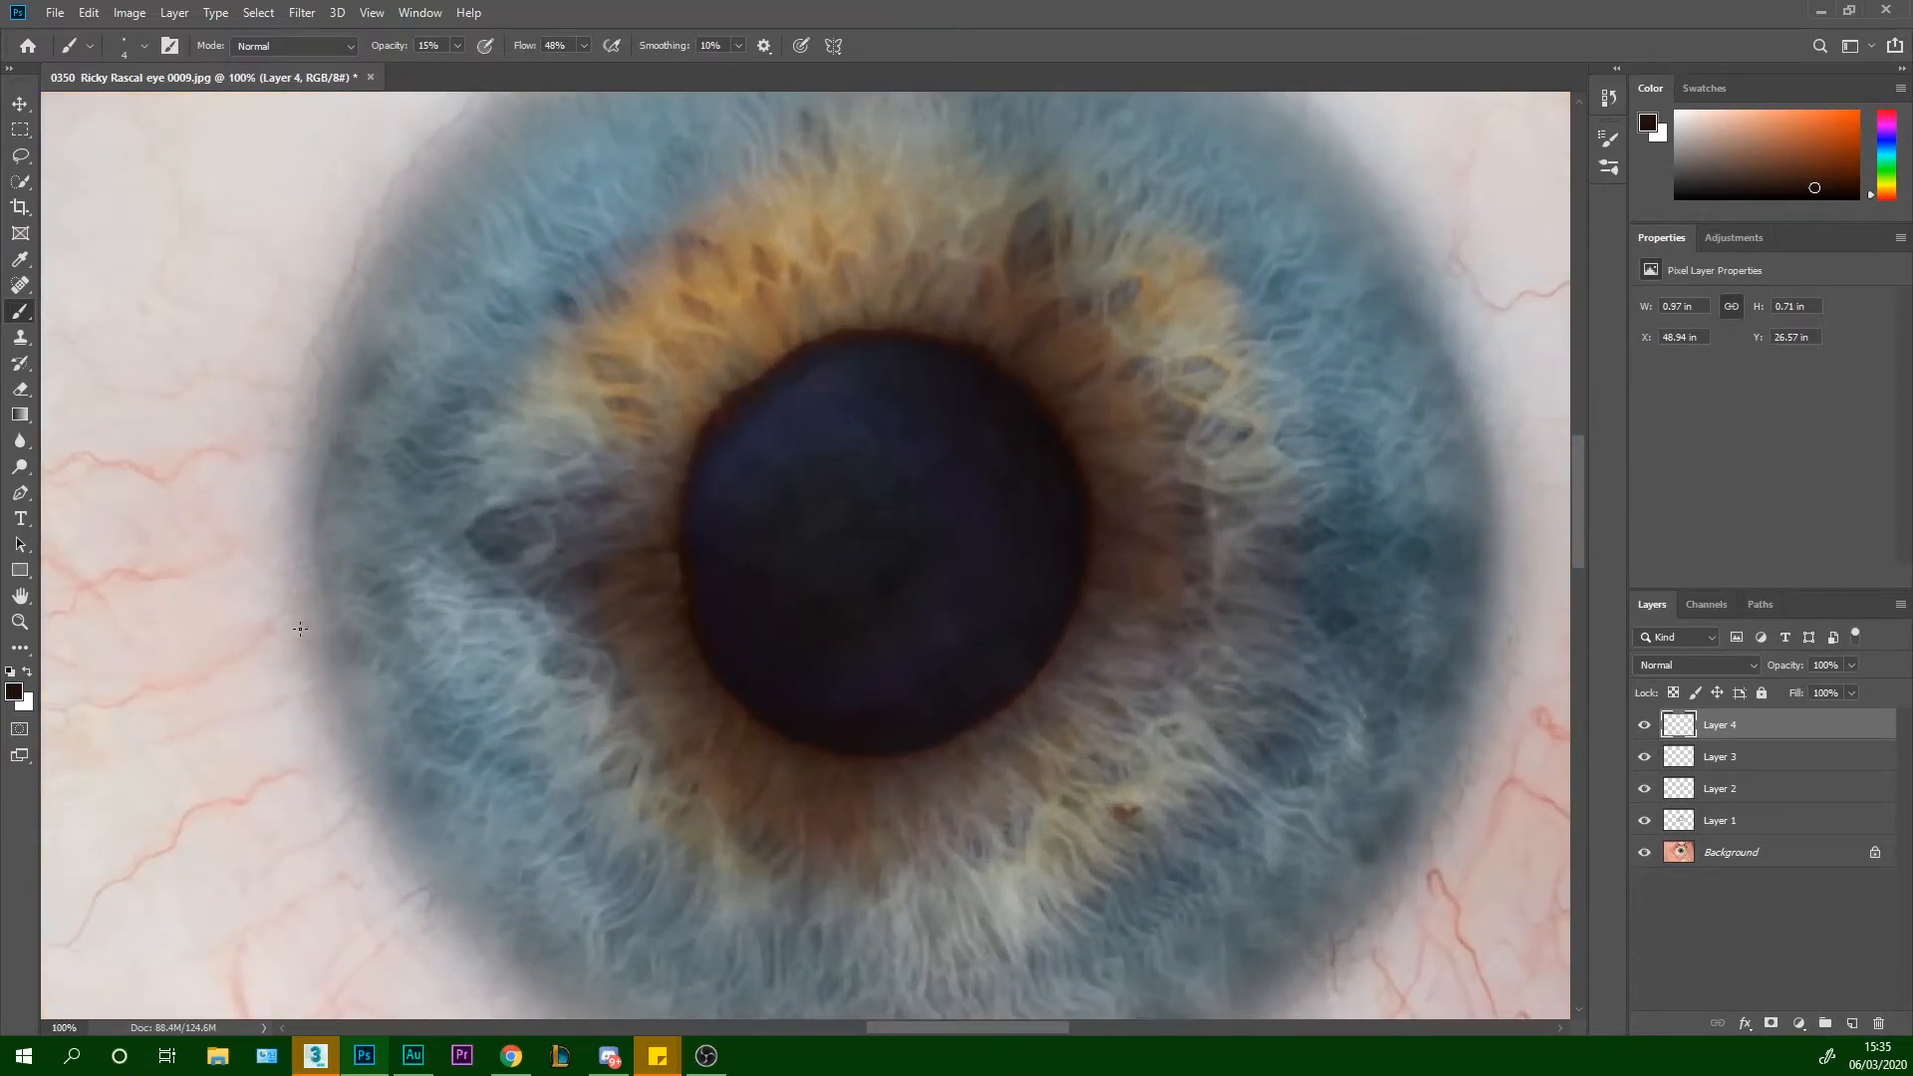
# Enlarge the brush and softly paint the pupil's upper-left area with a dark tone sampled there
pyautogui.keyDown('alt'); pyautogui.click(758, 434); pyautogui.keyUp('alt')
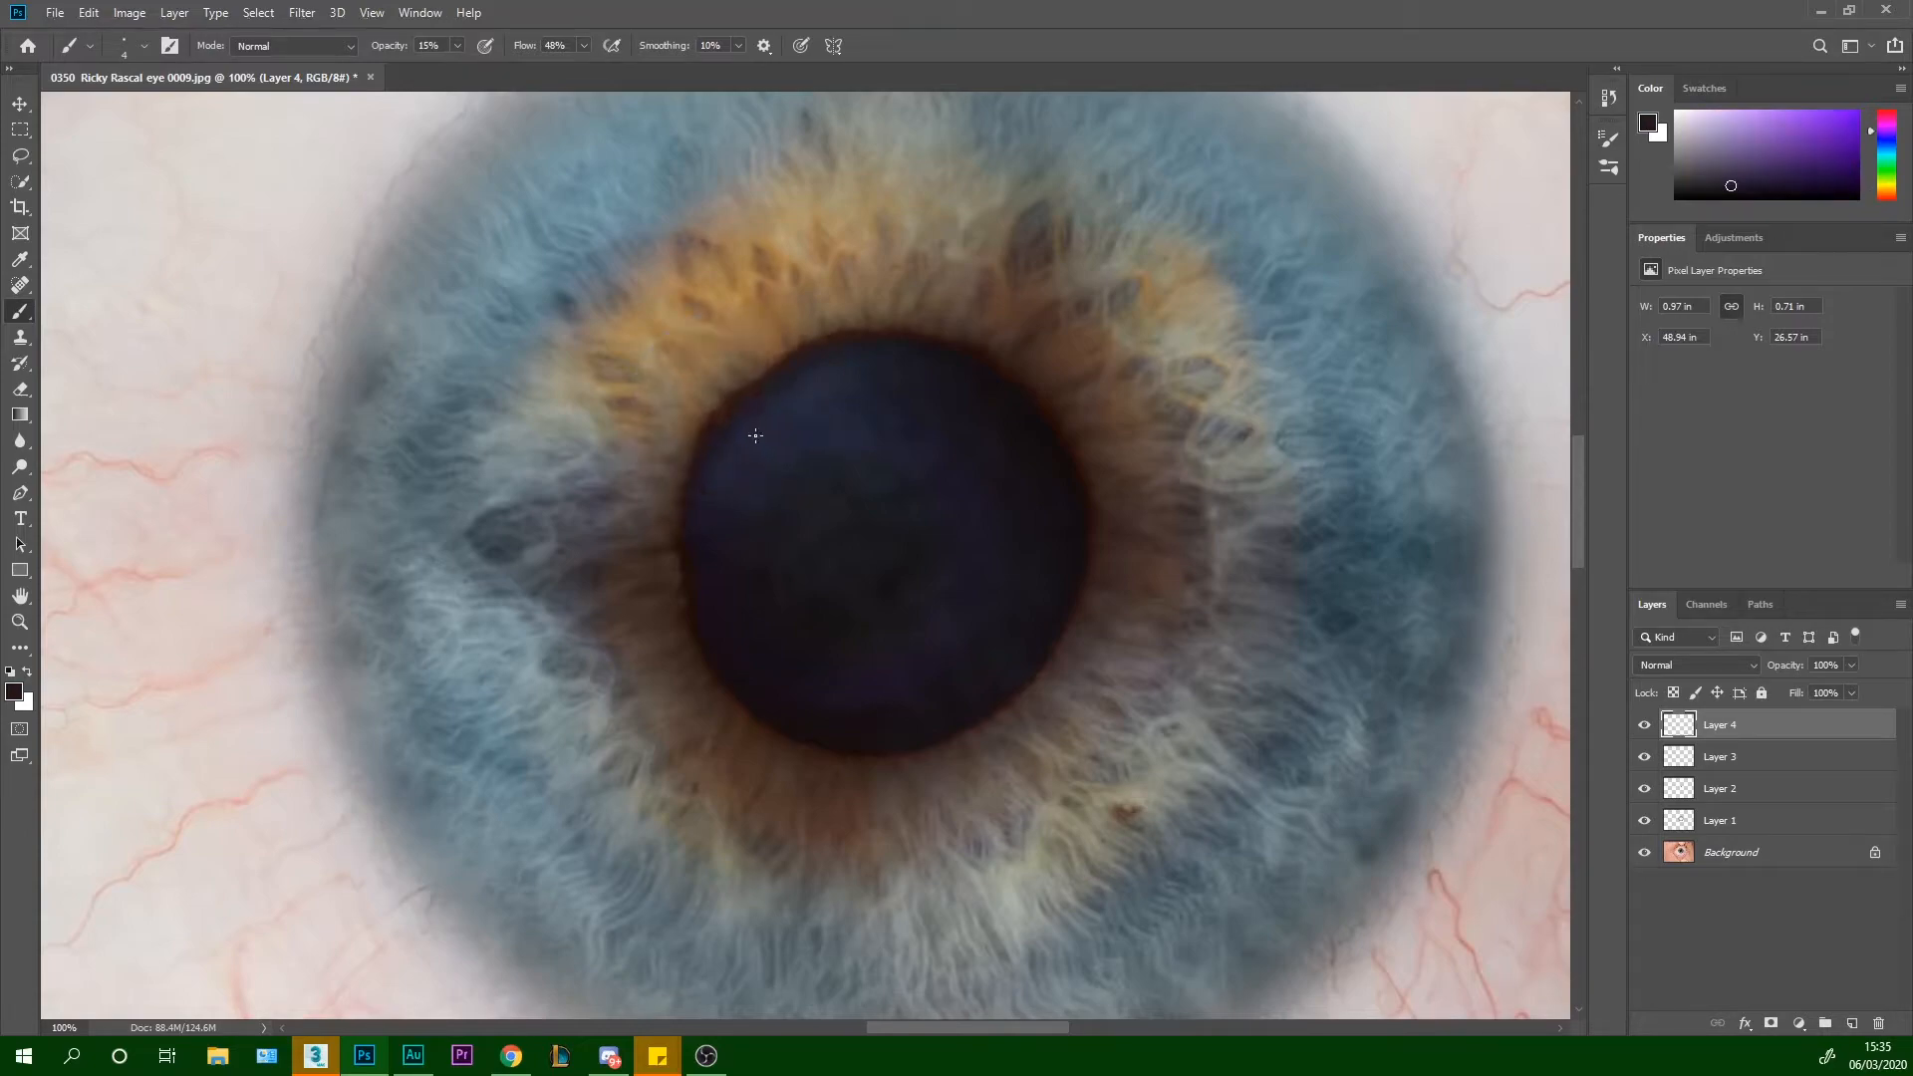
pyautogui.press(']')
pyautogui.press(']')
pyautogui.press(']')
pyautogui.press(']')
pyautogui.press(']')
pyautogui.press(']')
pyautogui.press(']')
pyautogui.press(']')
pyautogui.press(']')
pyautogui.press(']')
pyautogui.moveTo(714, 432)
pyautogui.mouseDown()
pyautogui.moveTo(753, 400)
pyautogui.moveTo(713, 449)
pyautogui.moveTo(782, 373)
pyautogui.moveTo(717, 444)
pyautogui.moveTo(770, 391)
pyautogui.moveTo(730, 409)
pyautogui.moveTo(861, 352)
pyautogui.moveTo(778, 435)
pyautogui.mouseUp()
pyautogui.hotkey('ctrl', 'alt', 'z')
# Try merging Layers 4, 3 and 2 down one at a time into Layer 1, and undo the merges
pyautogui.hotkey('ctrl', '-')
pyautogui.hotkey('ctrl', '-')
pyautogui.hotkey('ctrl', '-')
pyautogui.hotkey('ctrl', '-')
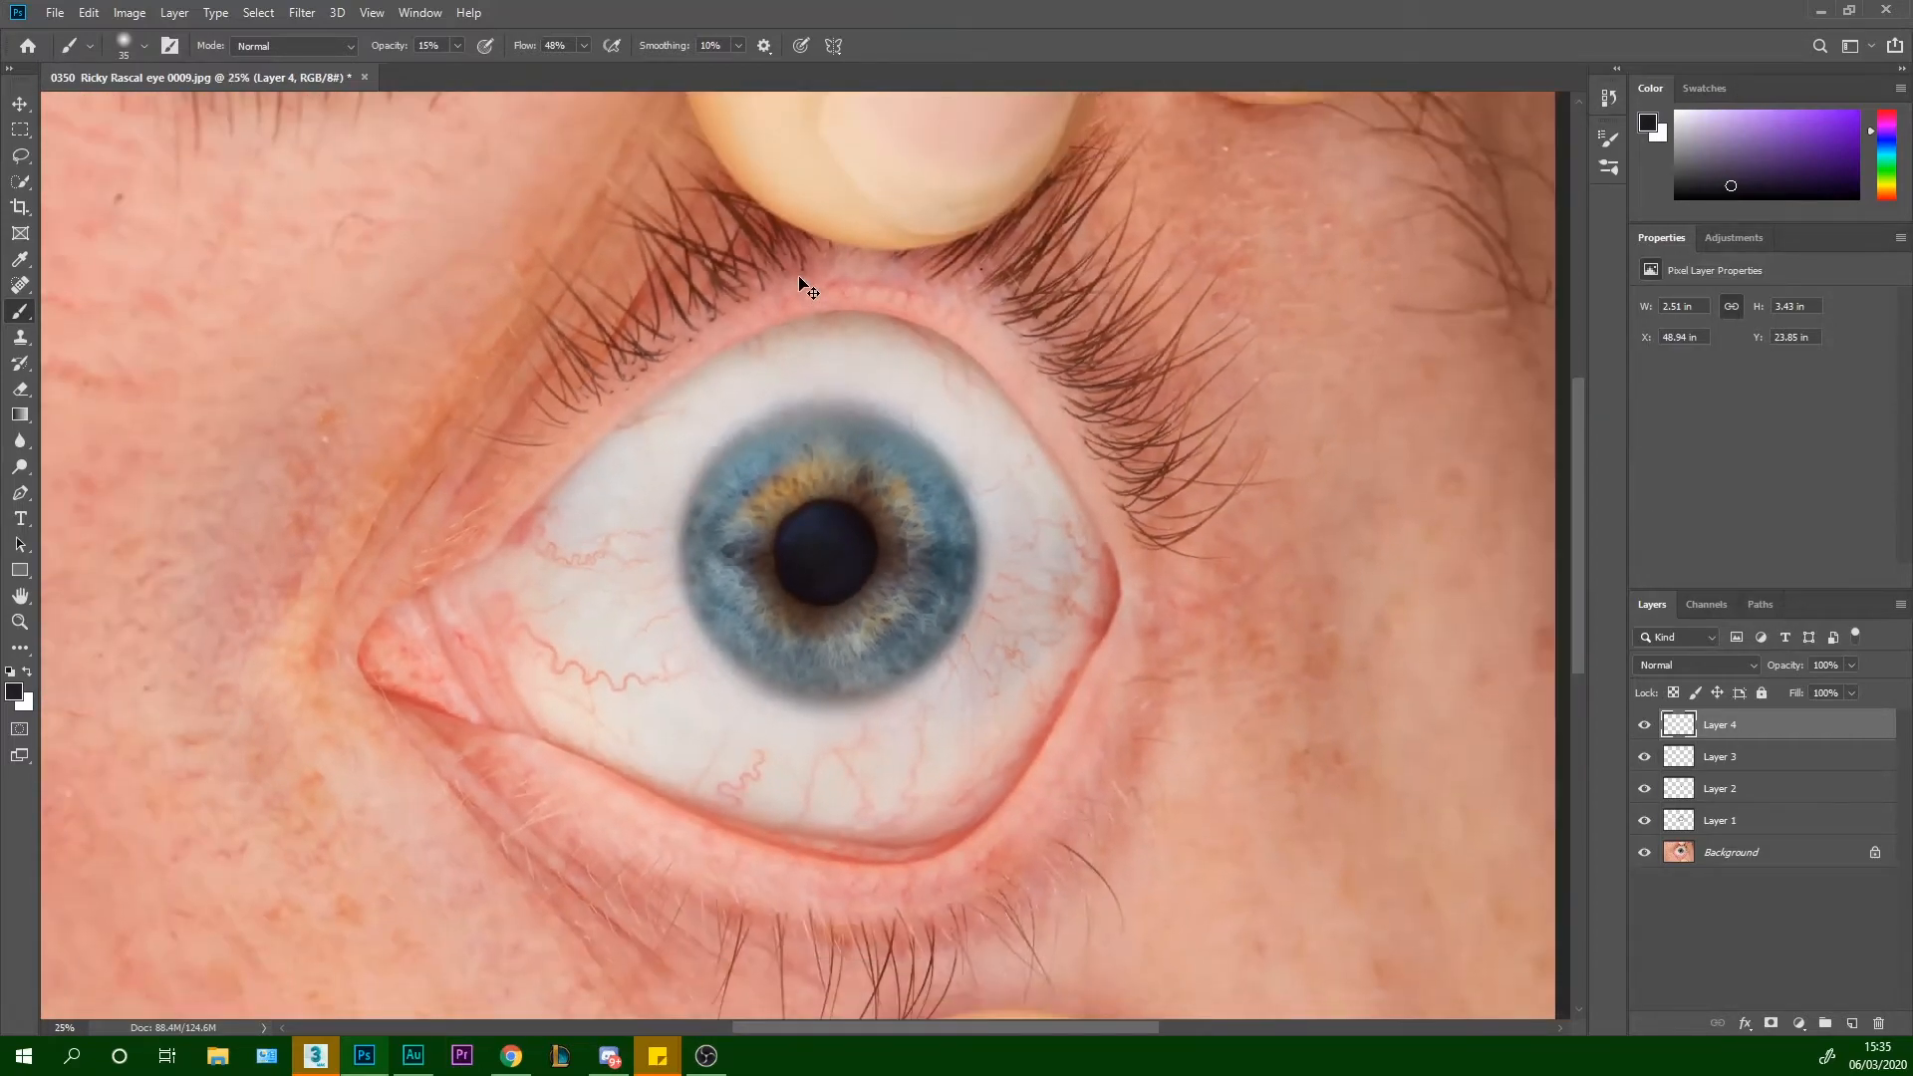
pyautogui.hotkey('ctrl', '+')
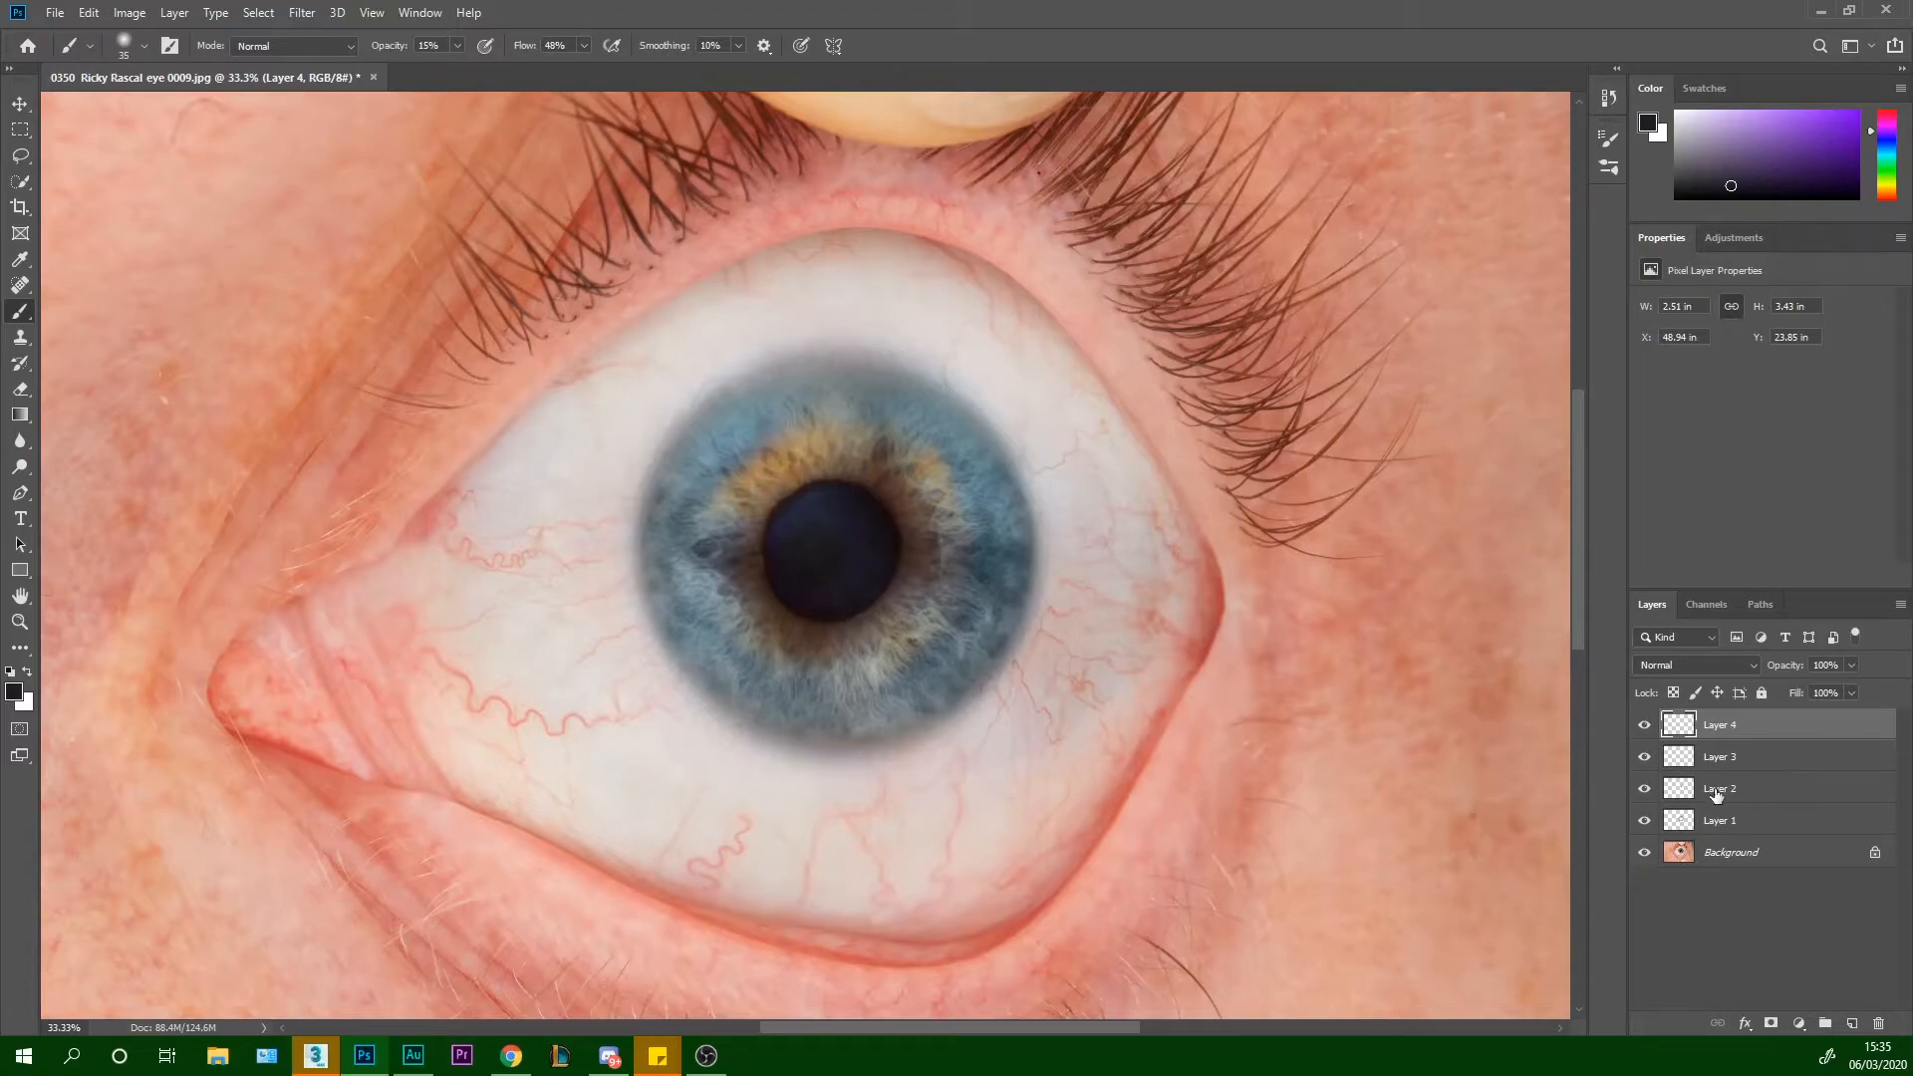
pyautogui.rightClick(1770, 730)
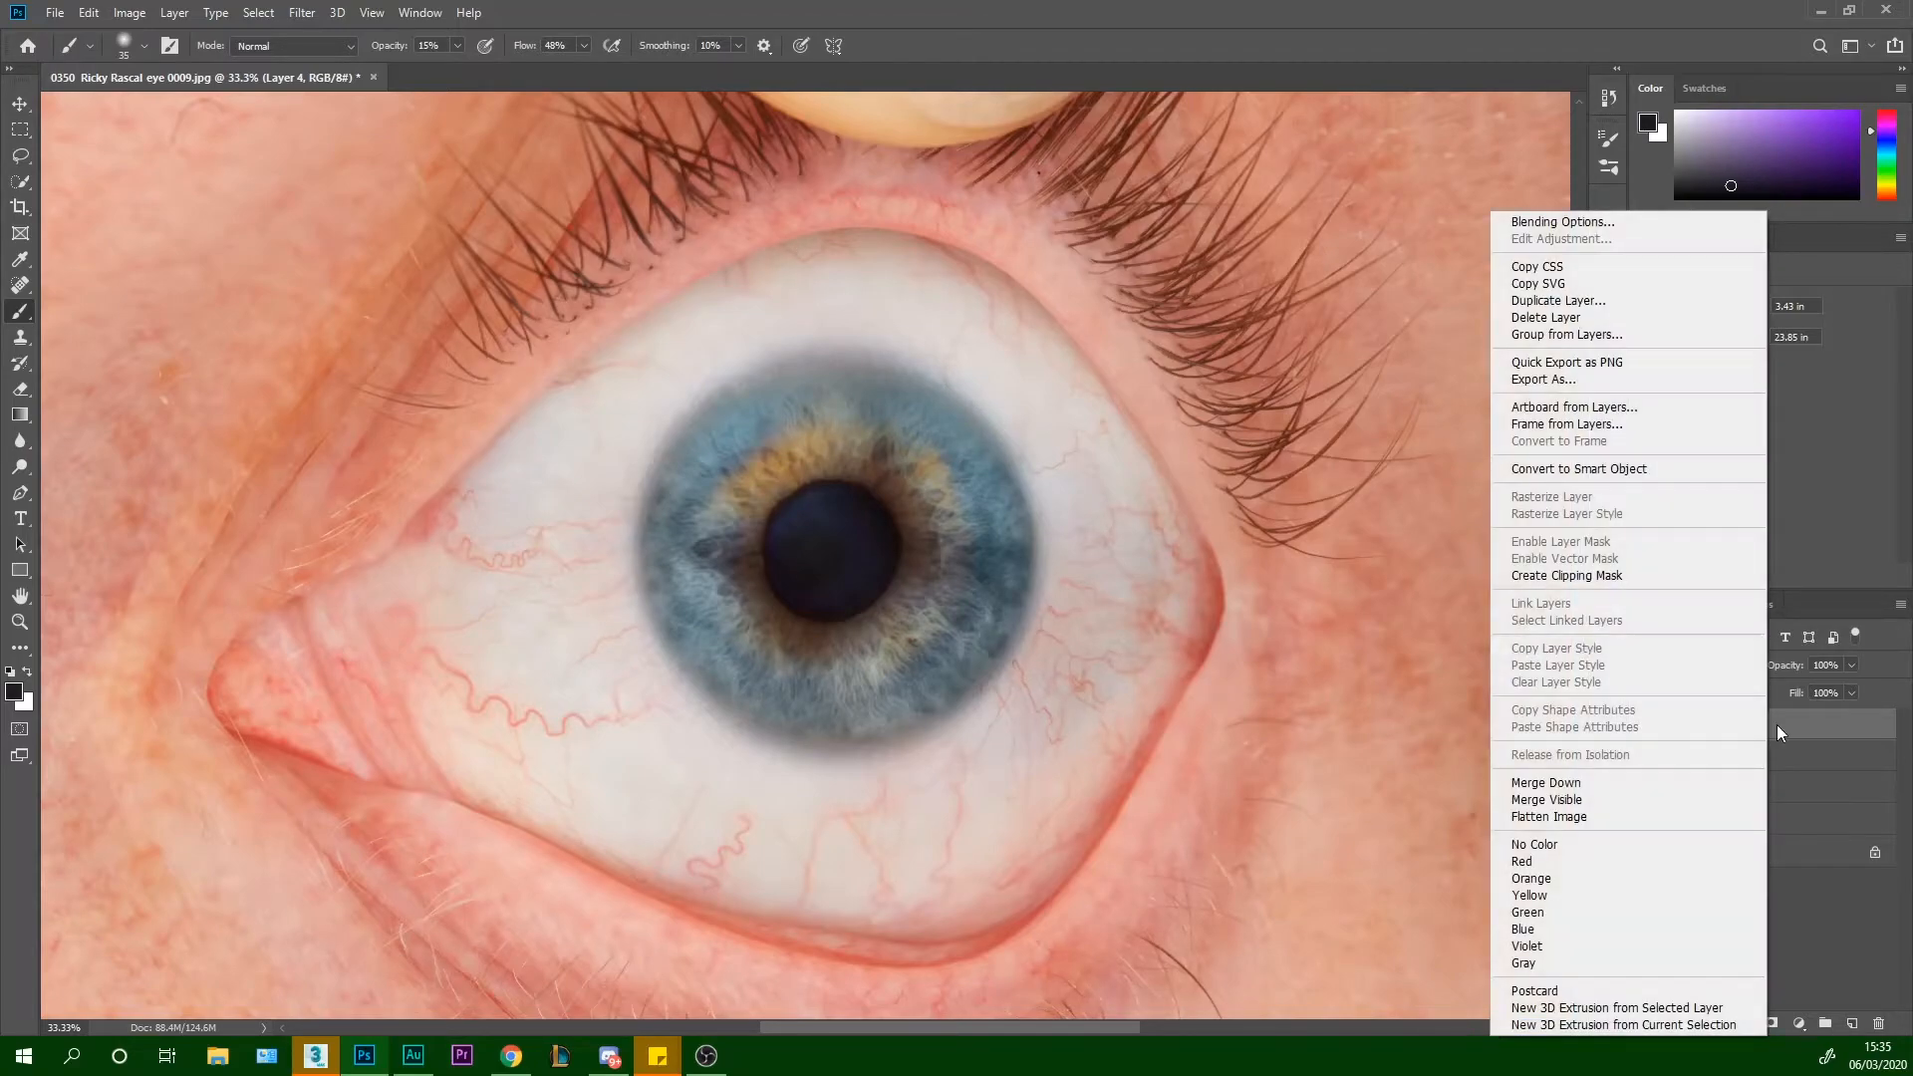
pyautogui.click(1666, 783)
pyautogui.rightClick(1736, 726)
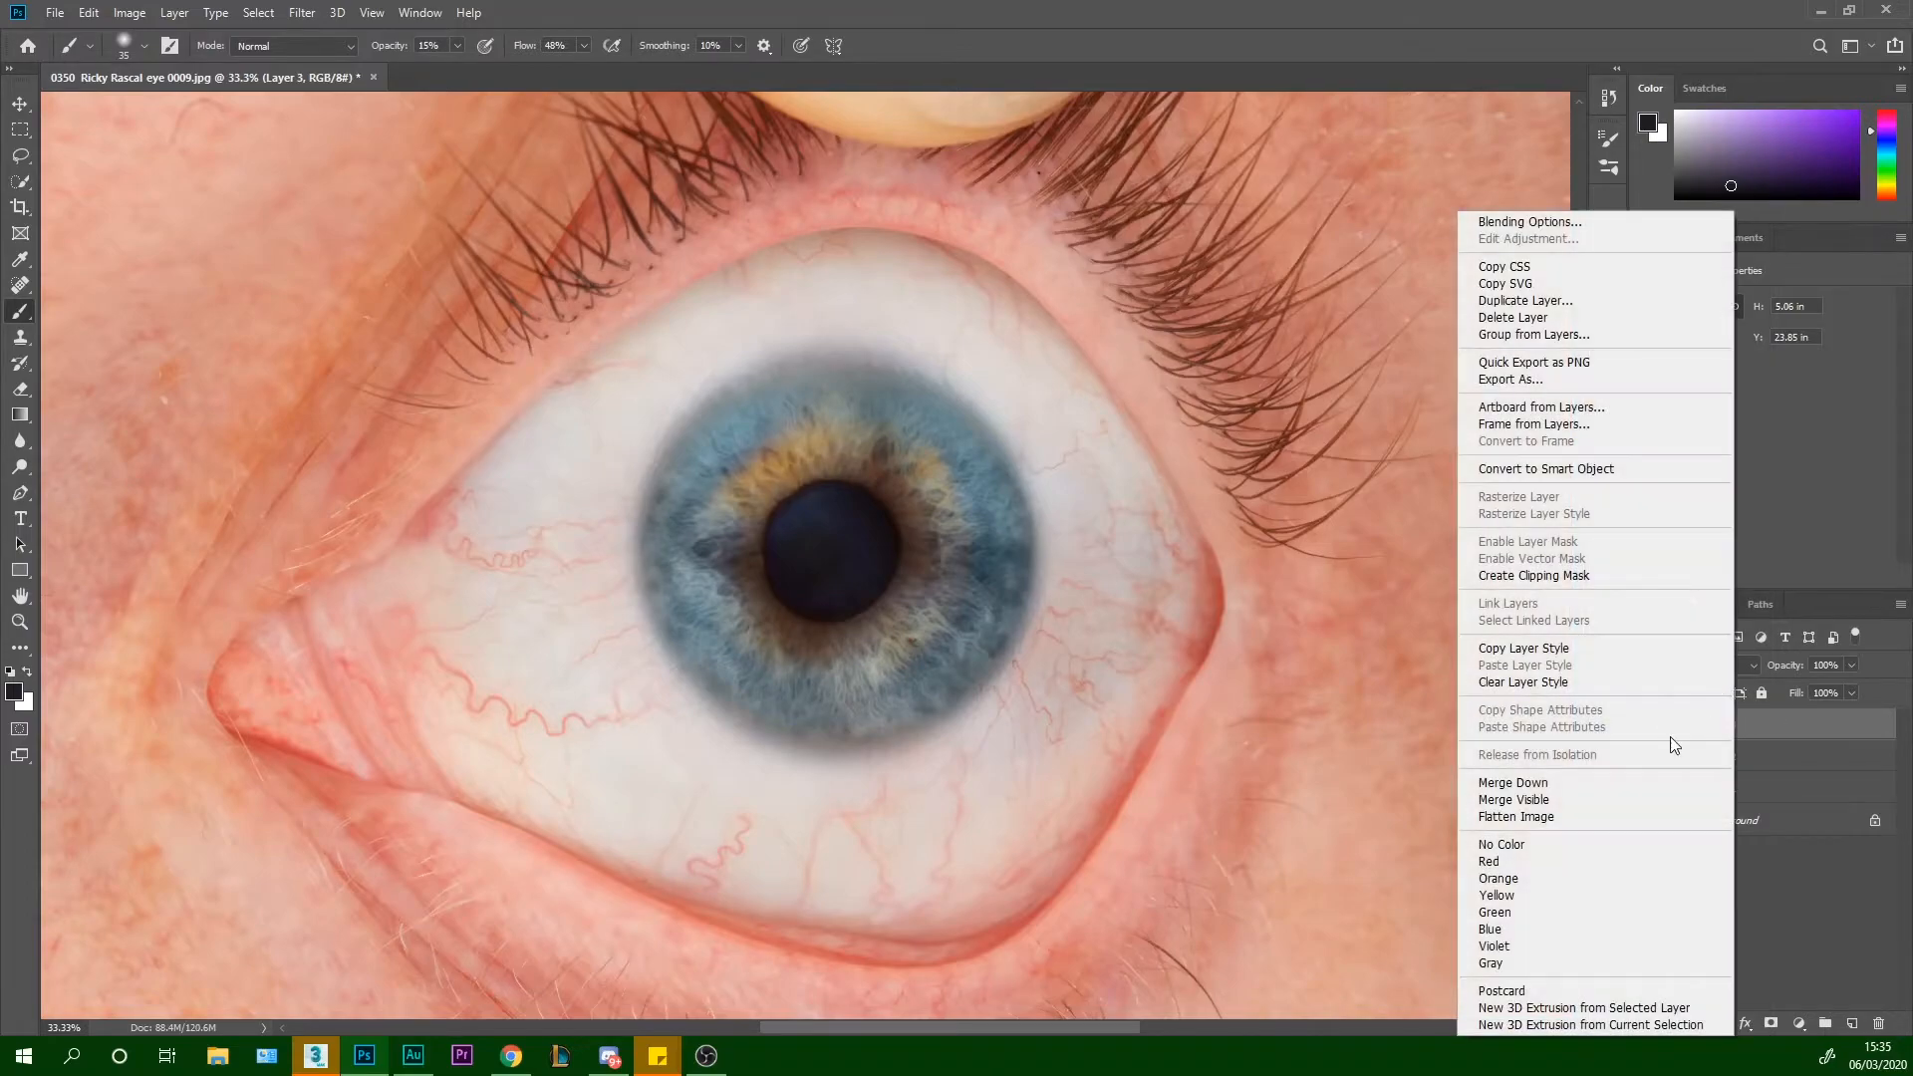
pyautogui.click(1624, 783)
pyautogui.rightClick(1714, 729)
pyautogui.click(1627, 782)
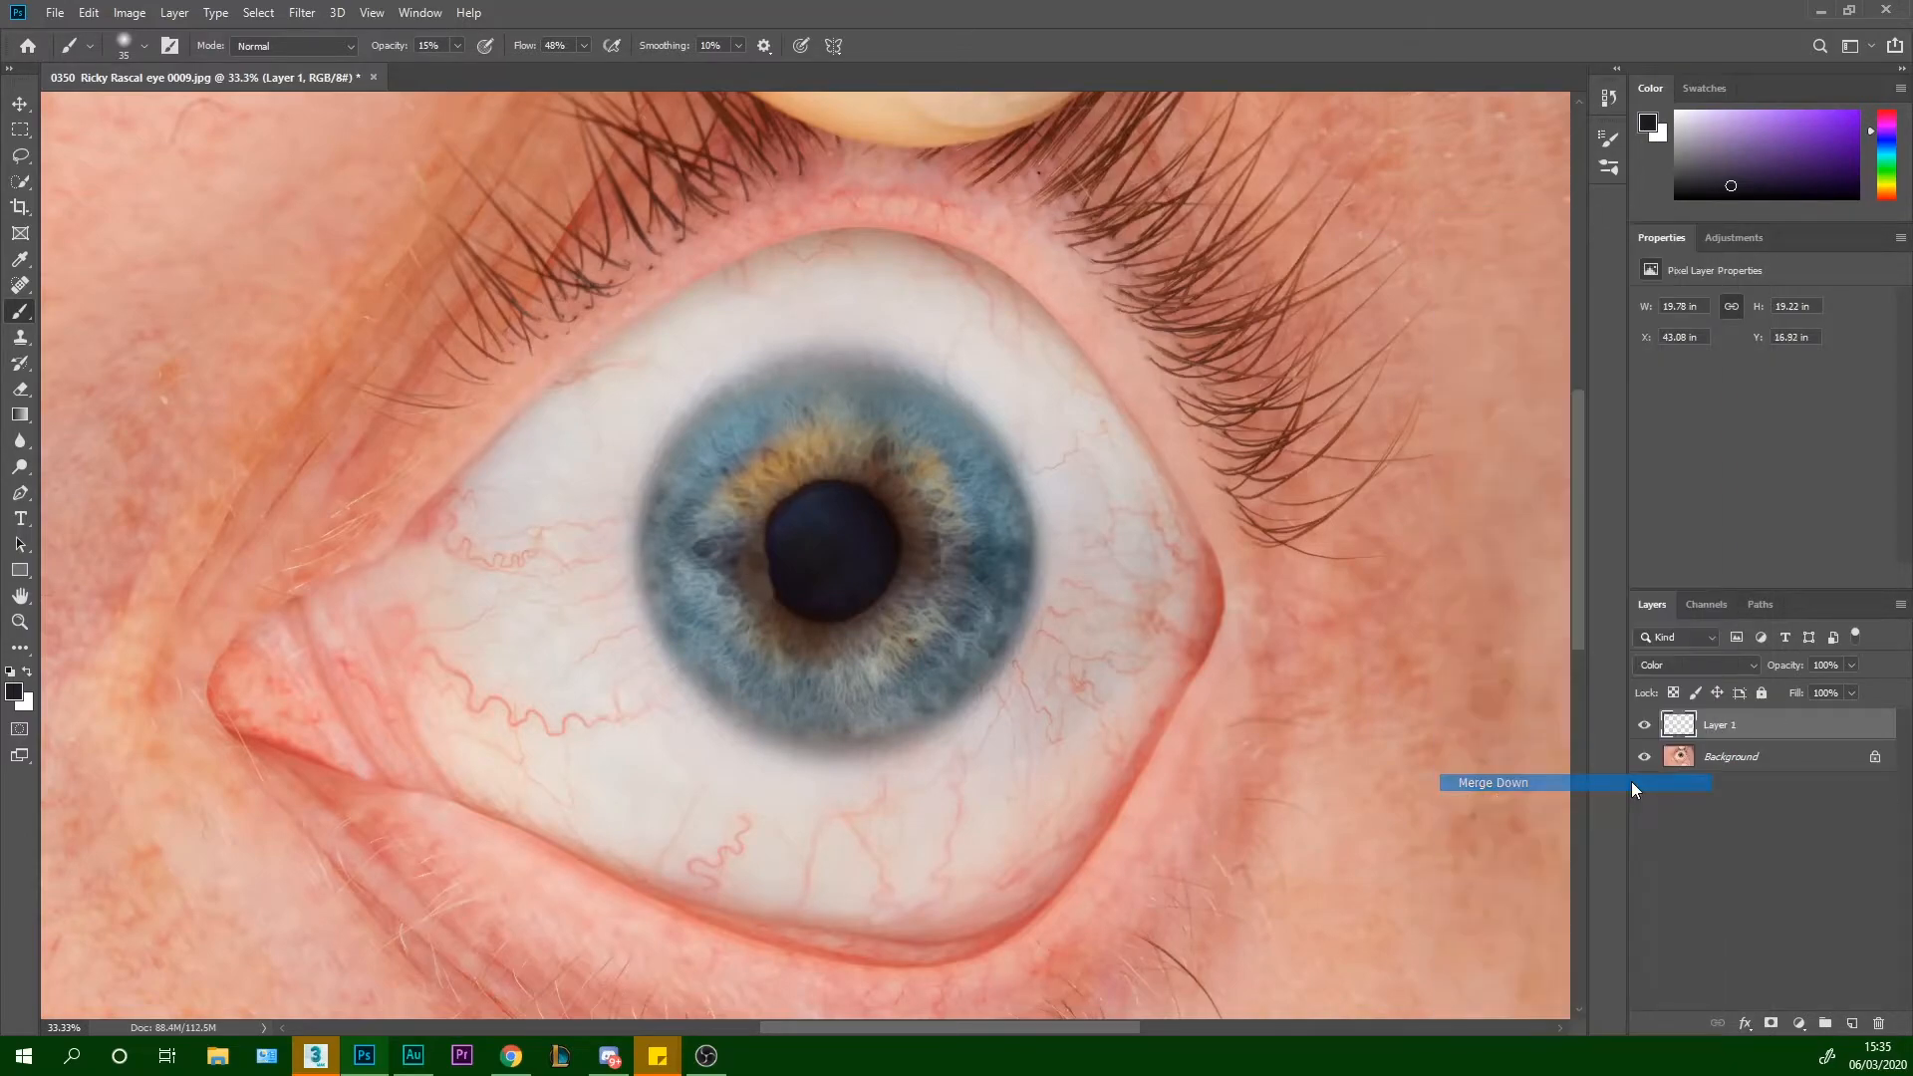
pyautogui.scroll(3, 757, 618)
pyautogui.hotkey('ctrl', 'z')
pyautogui.hotkey('ctrl', 'z')
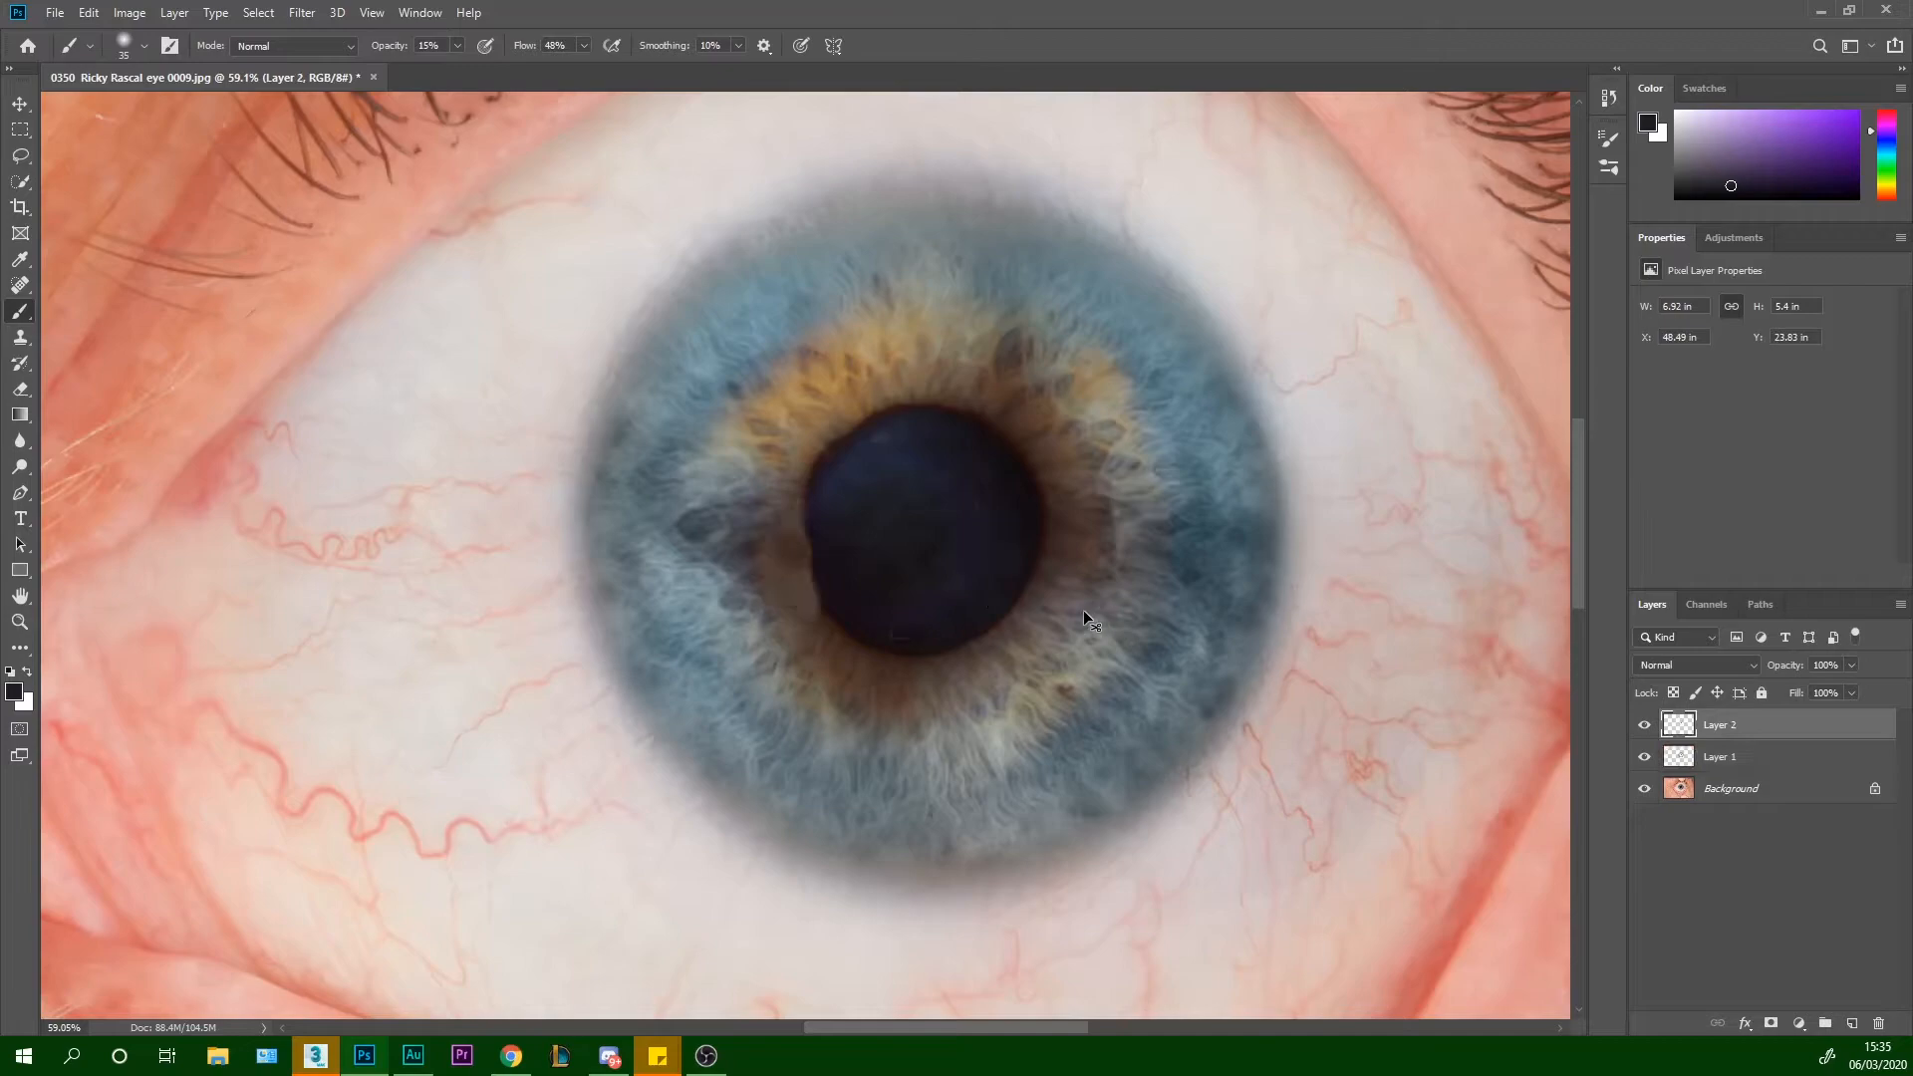
# Try merging Layer 3 down once more and undo back to the separate layers
pyautogui.rightClick(1782, 732)
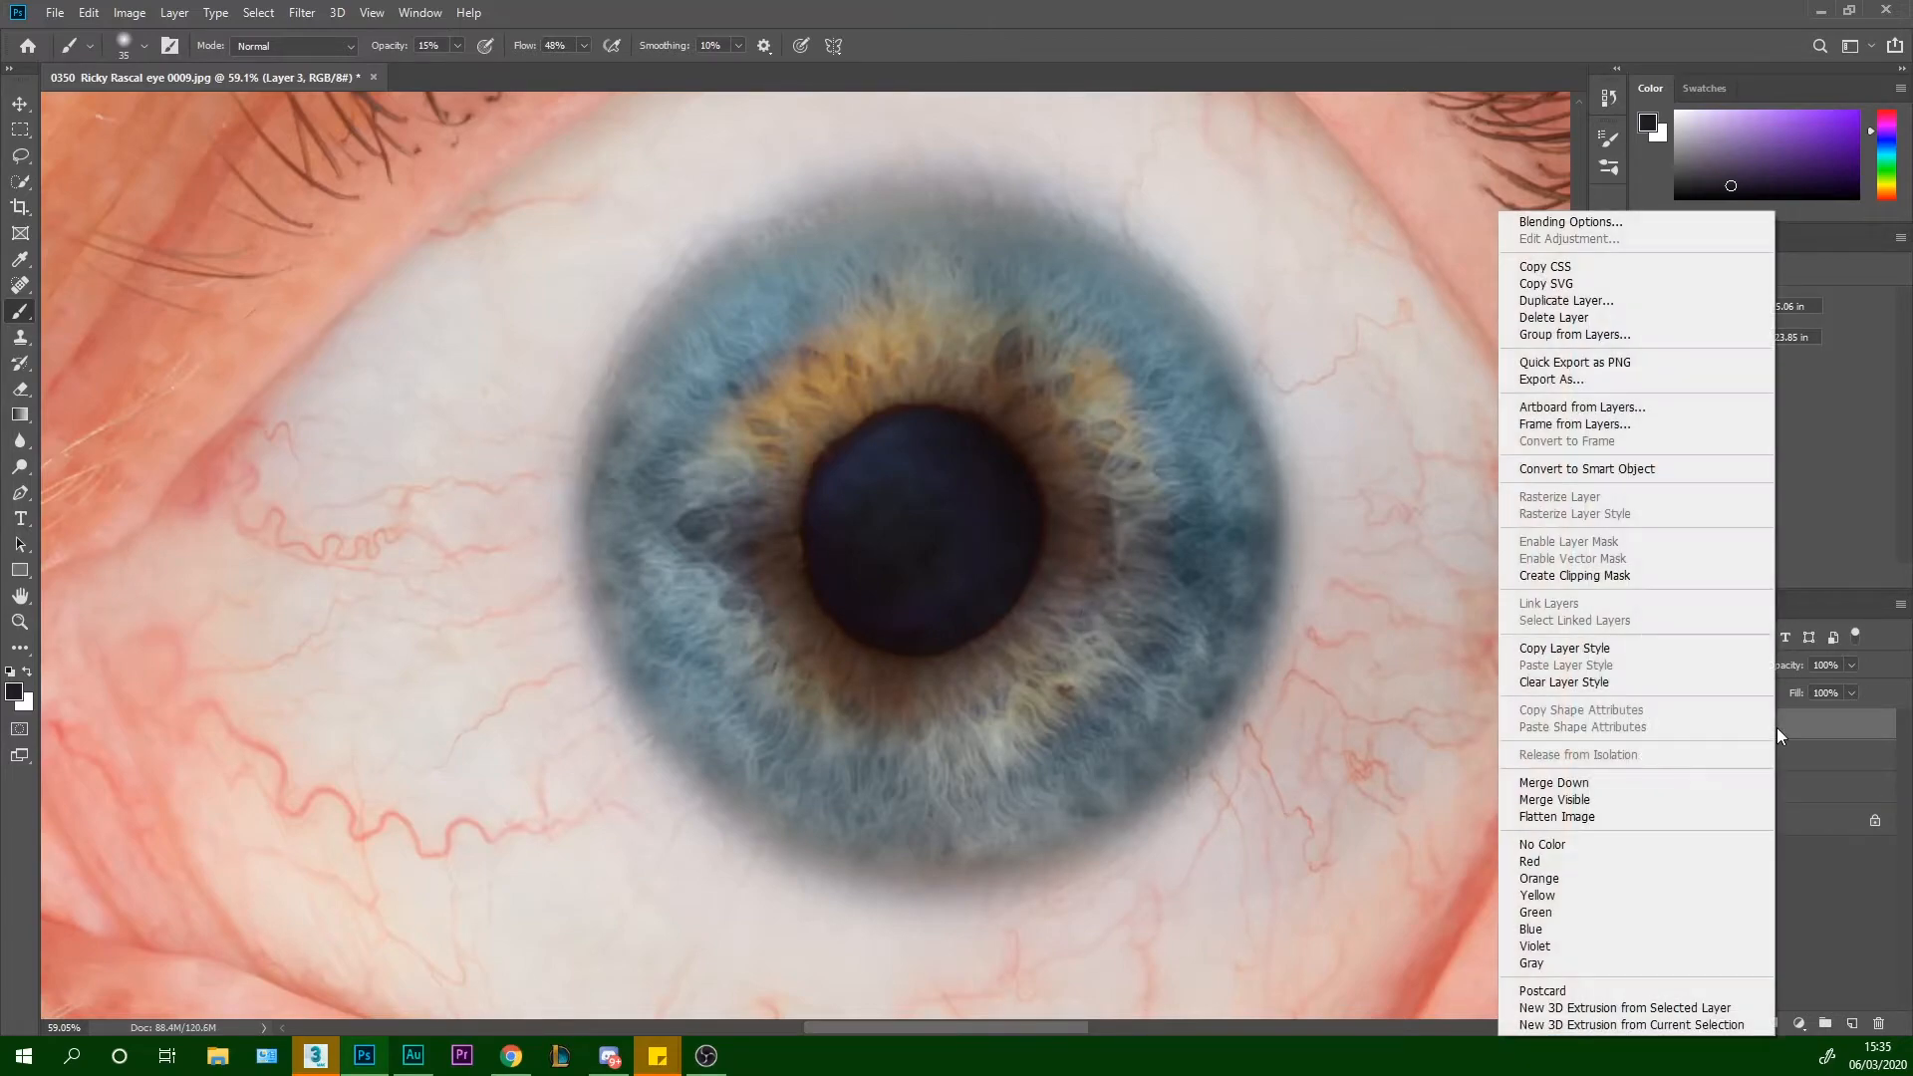
pyautogui.click(1714, 782)
pyautogui.hotkey('ctrl', 'z')
pyautogui.hotkey('ctrl', 'z')
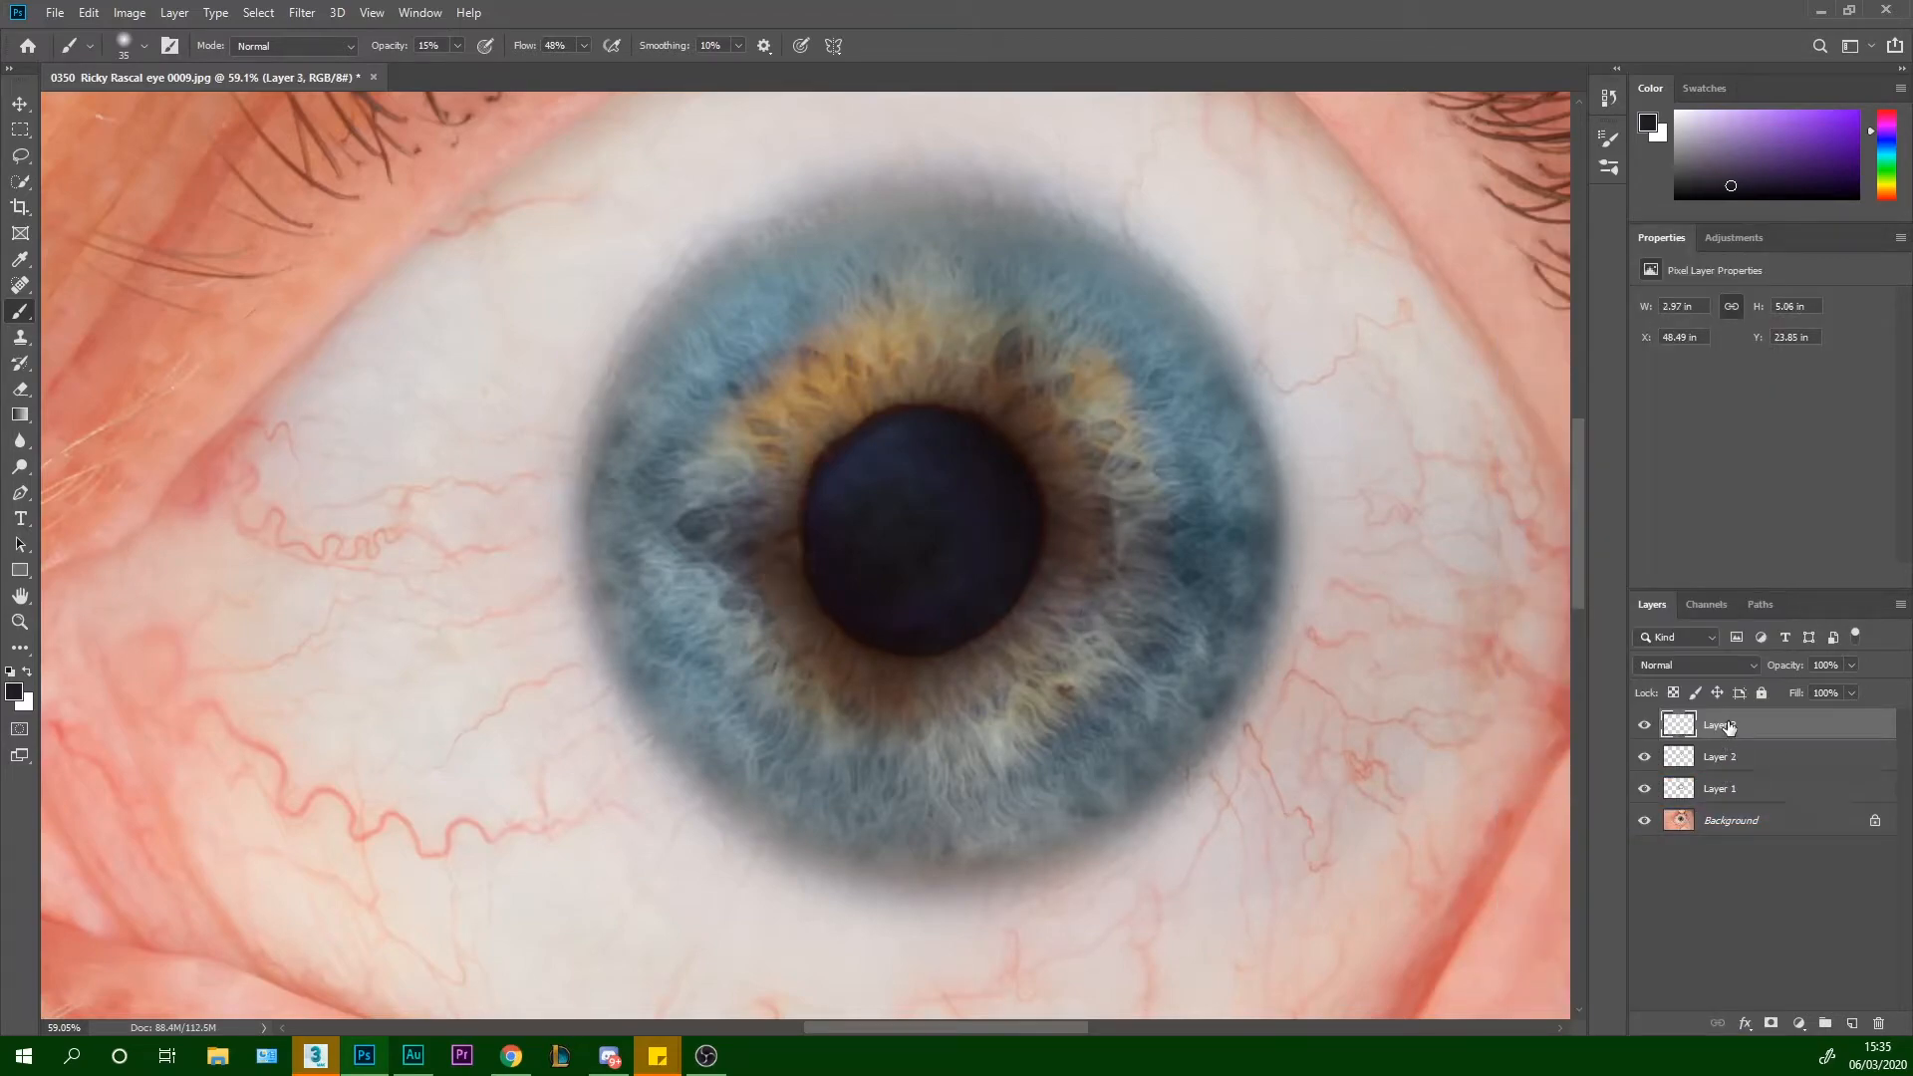
# Merge all visible layers into the background and compare the eye before and after the merge
pyautogui.rightClick(1729, 726)
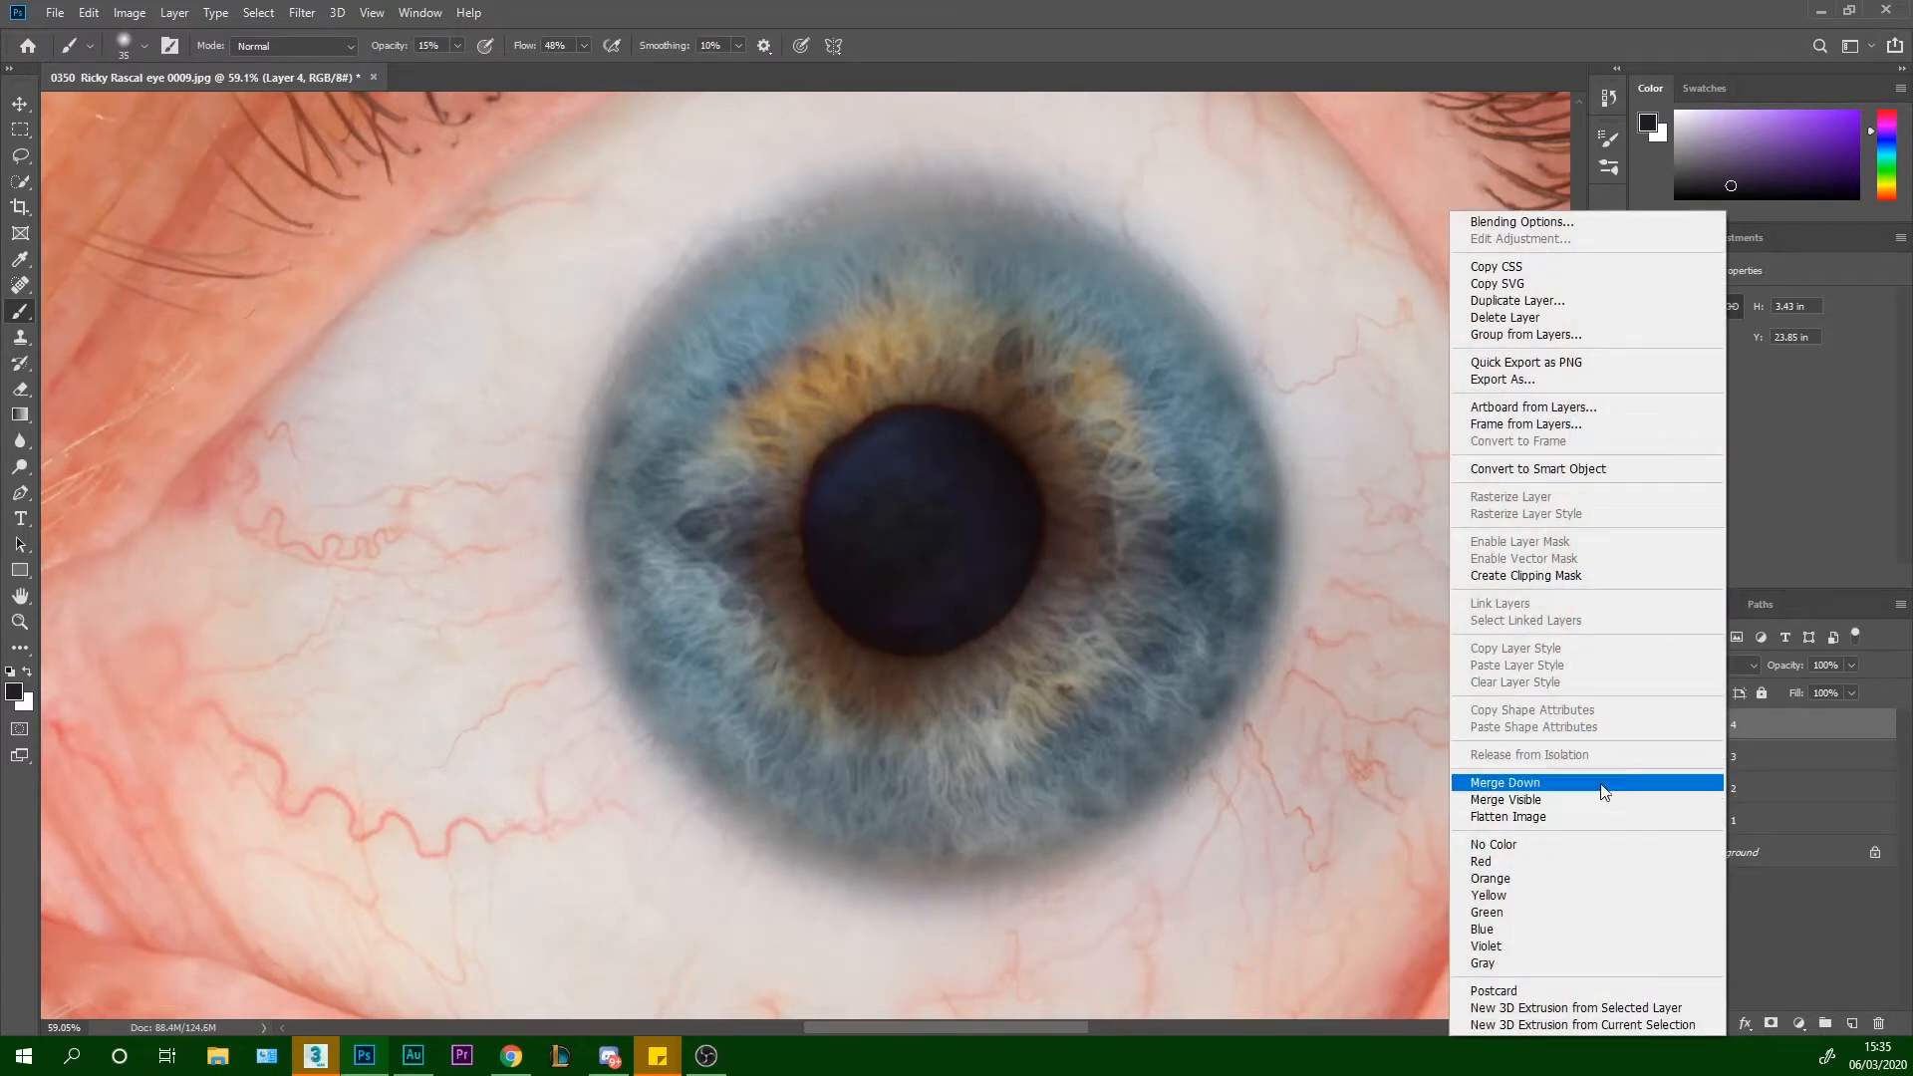
pyautogui.click(1601, 807)
pyautogui.scroll(-2, 925, 576)
pyautogui.hotkey('ctrl', 'z')
pyautogui.hotkey('ctrl', 'shift', 'z')
pyautogui.scroll(-3, 1032, 584)
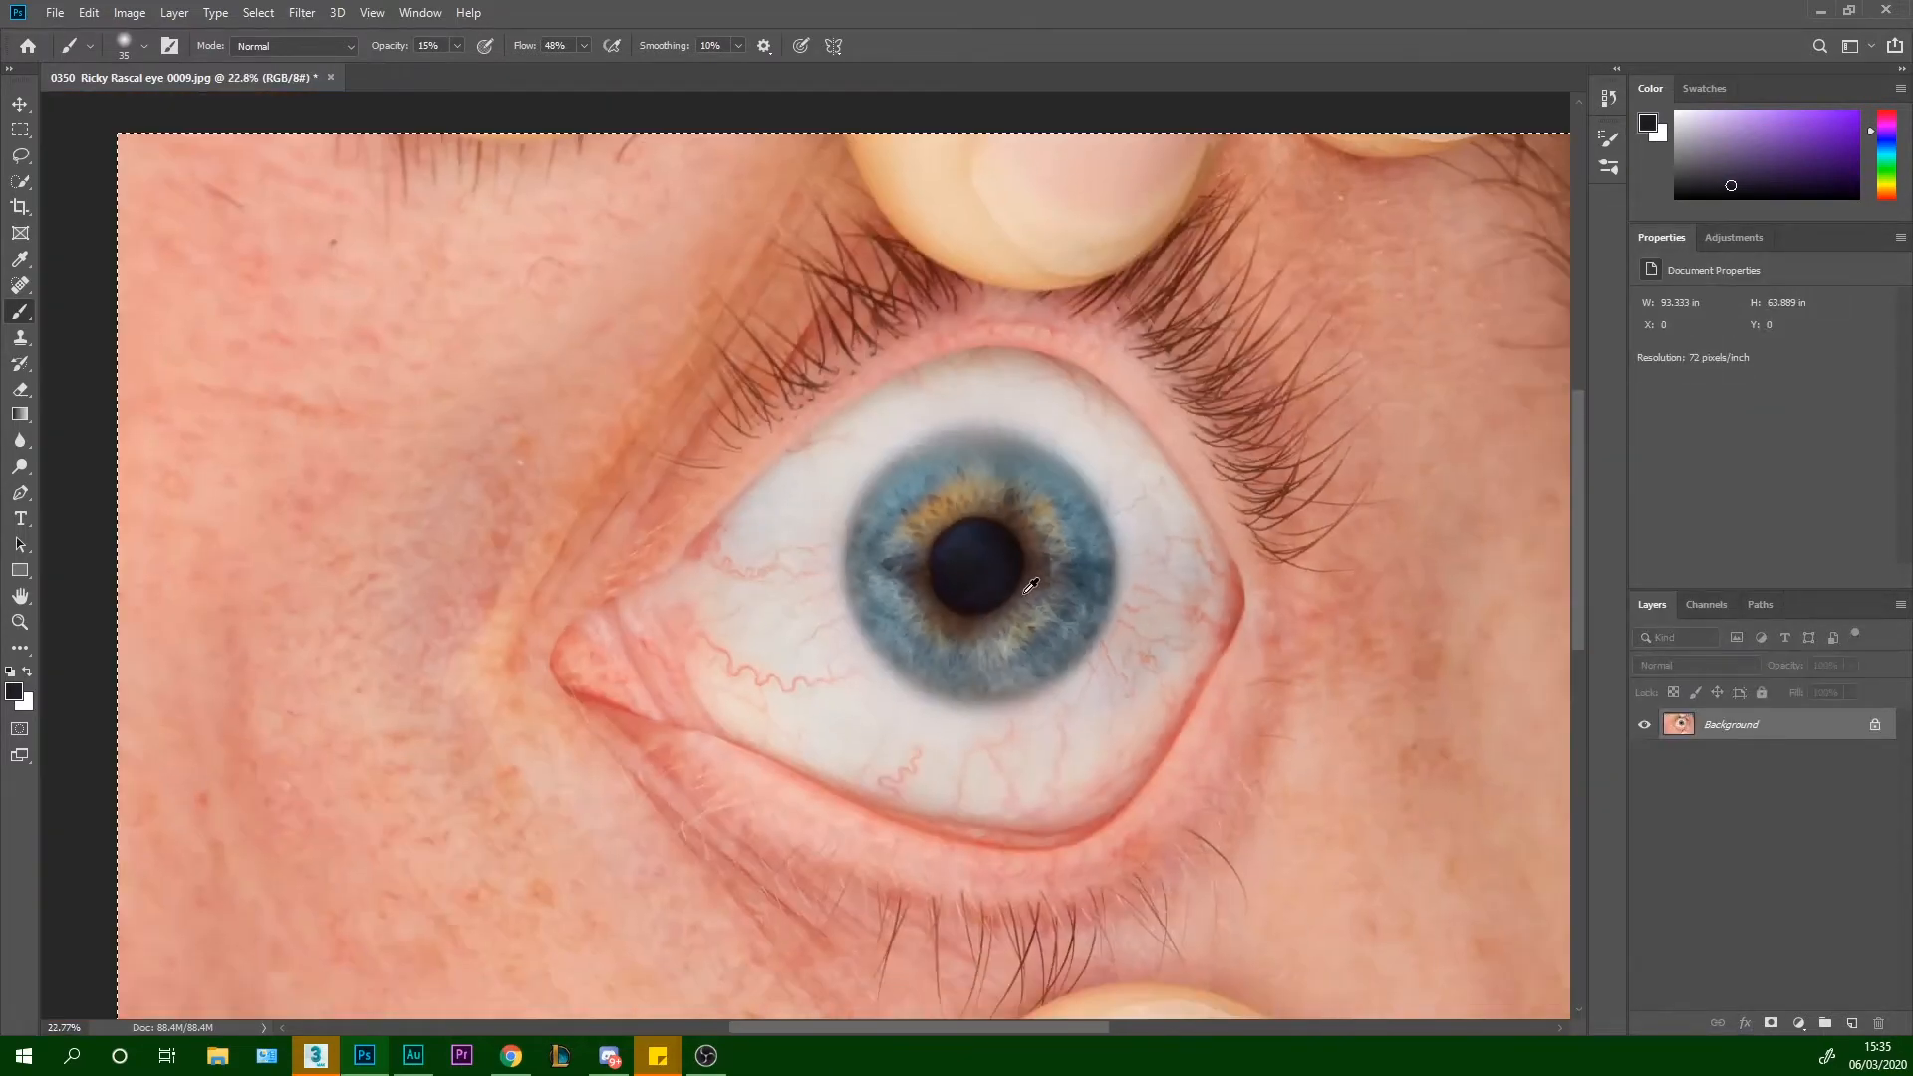
pyautogui.scroll(4, 1032, 584)
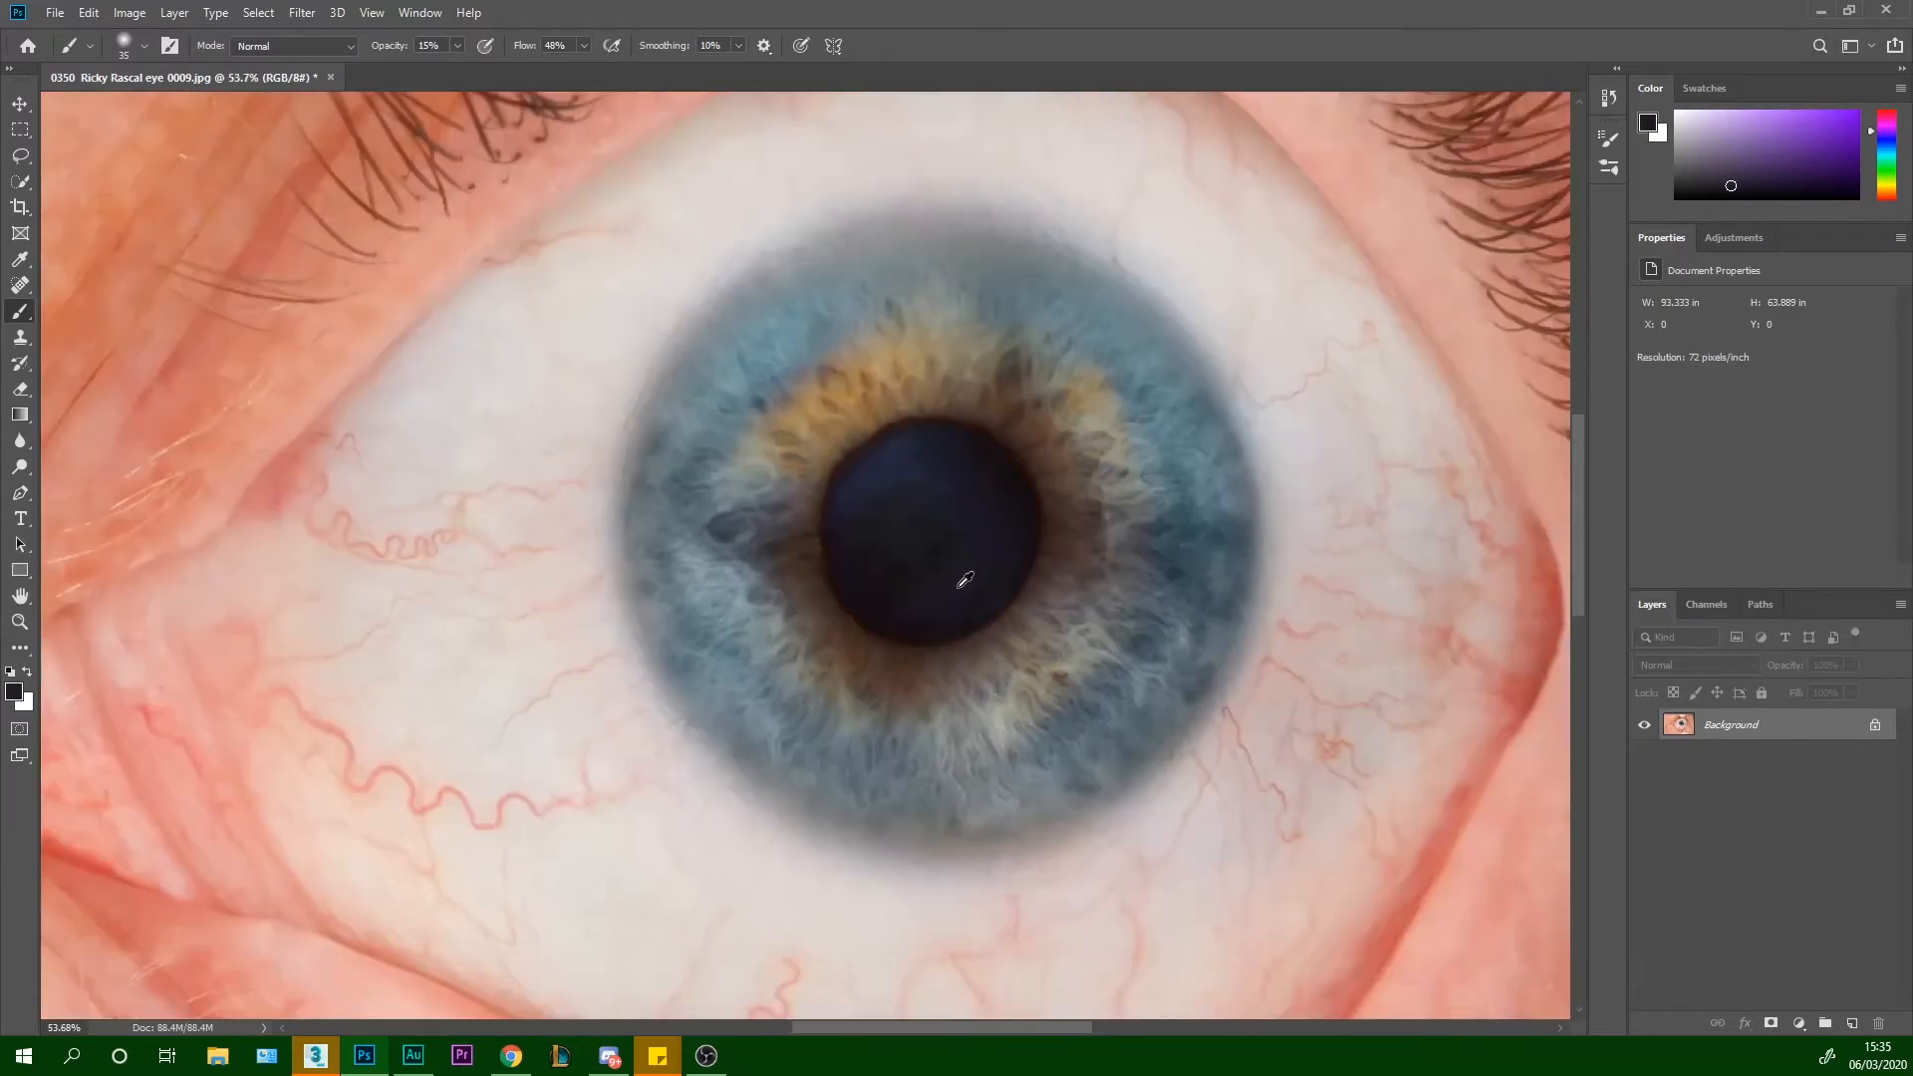
# Try an elliptical selection of the iris drawn outward from the pupil's centre, and undo it
pyautogui.scroll(-3, 964, 580)
pyautogui.click(23, 154)
pyautogui.click(20, 129)
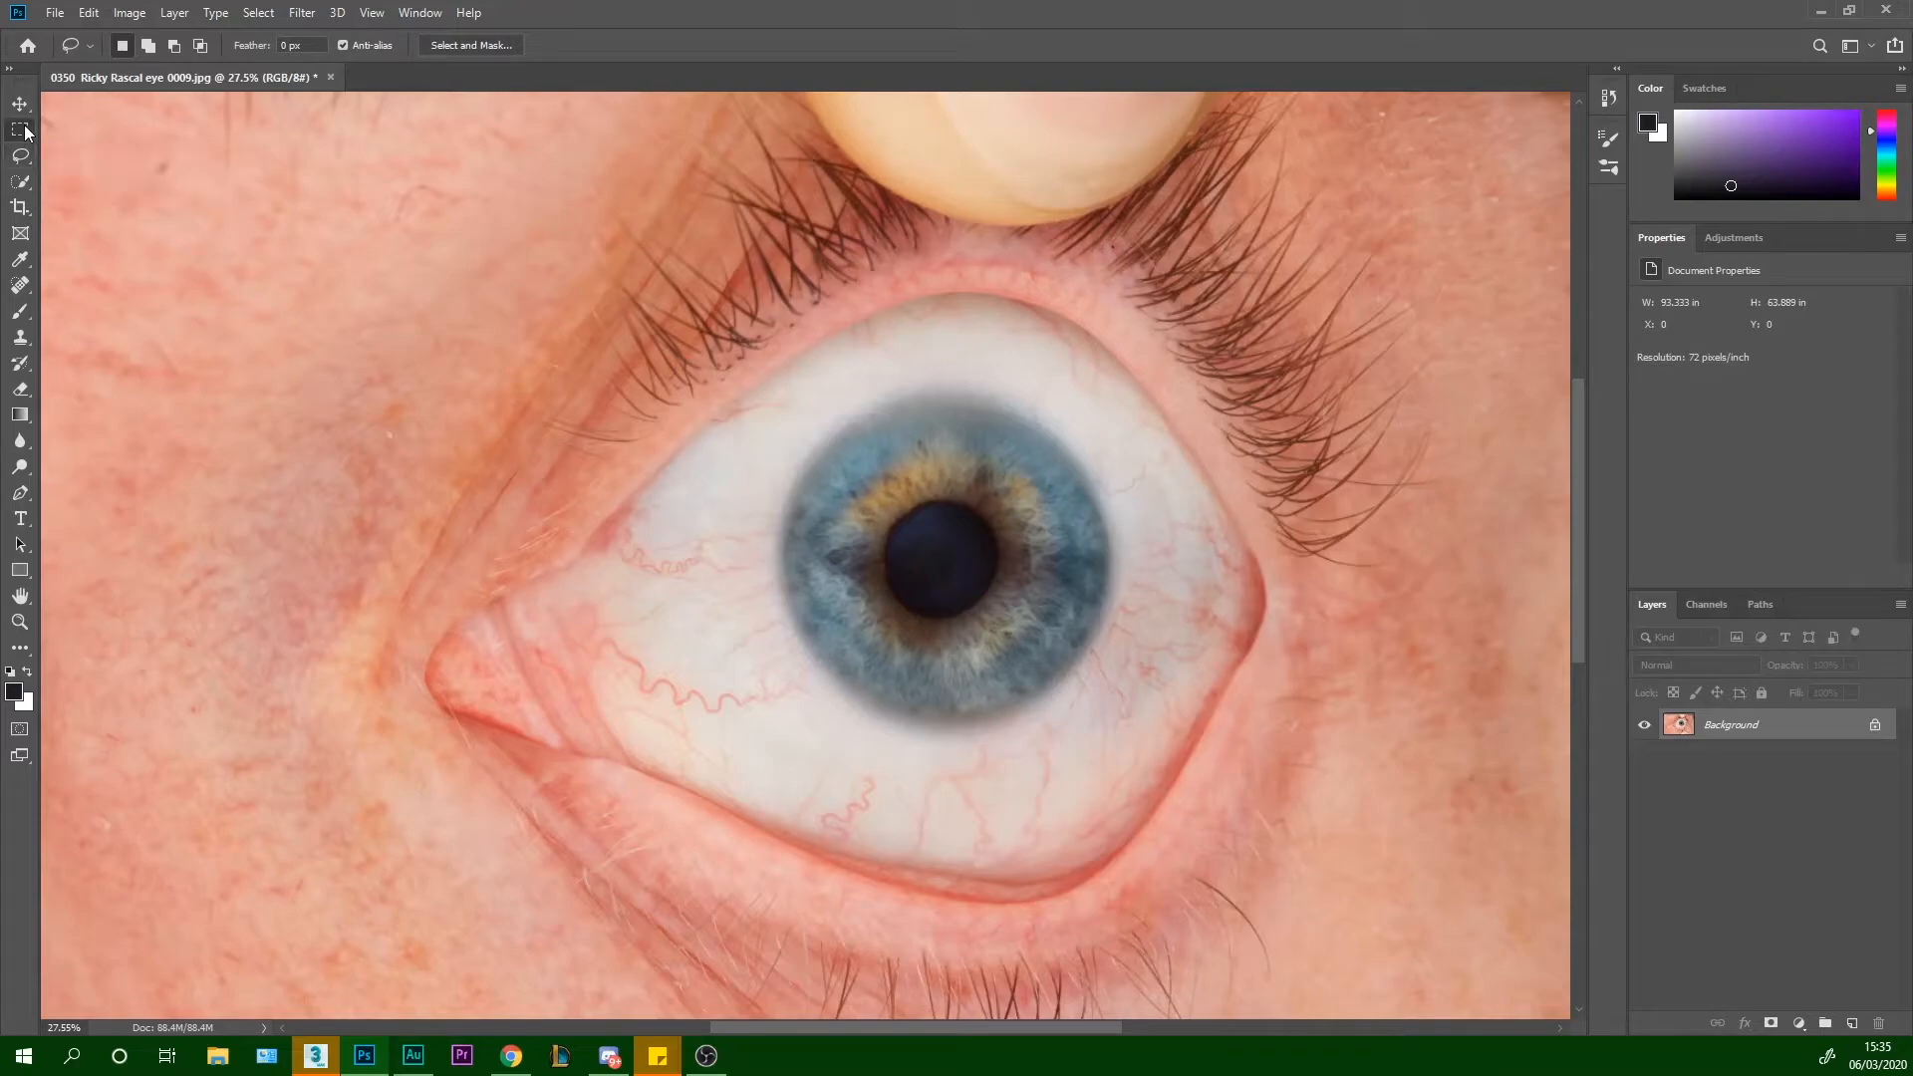
pyautogui.rightClick(20, 130)
pyautogui.click(110, 149)
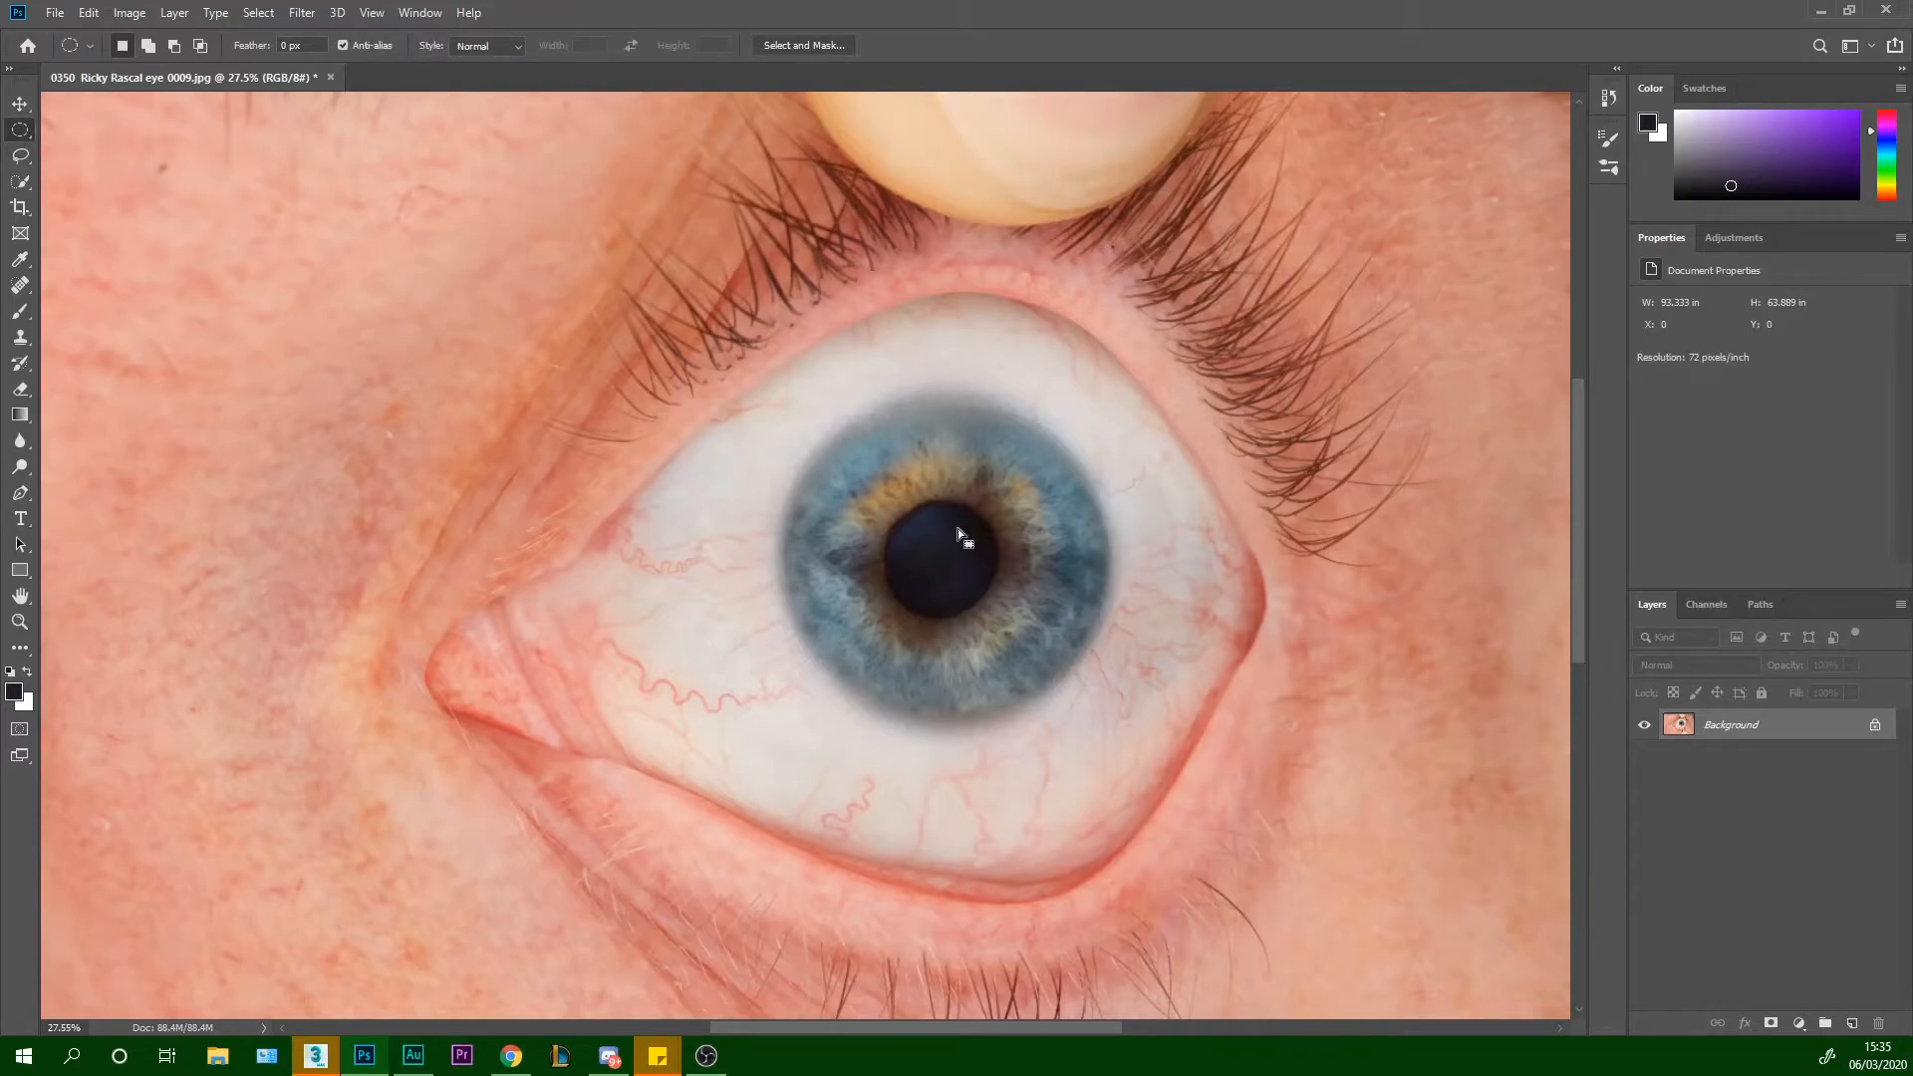
pyautogui.moveTo(935, 556); pyautogui.dragTo(1043, 458)
pyautogui.scroll(-4, 1006, 483)
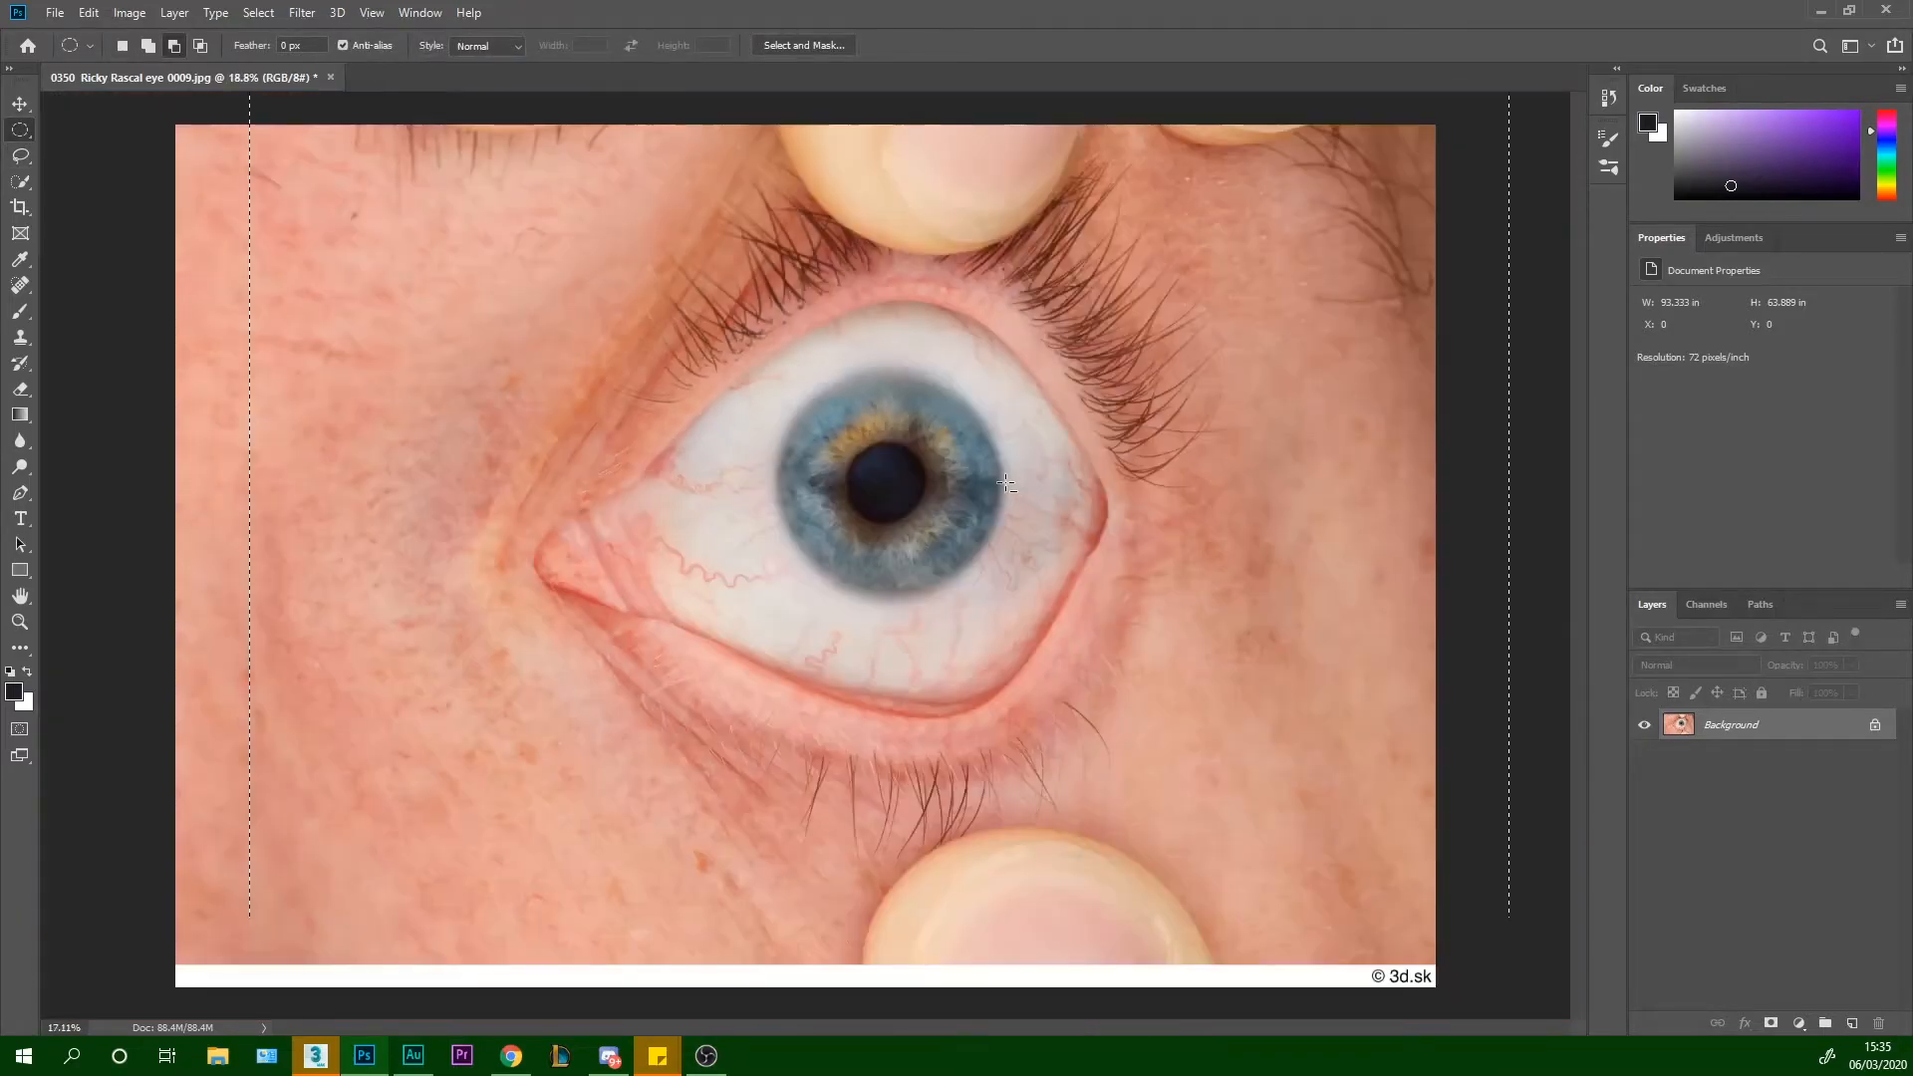
pyautogui.scroll(-3, 1007, 483)
pyautogui.hotkey('ctrl', 'z')
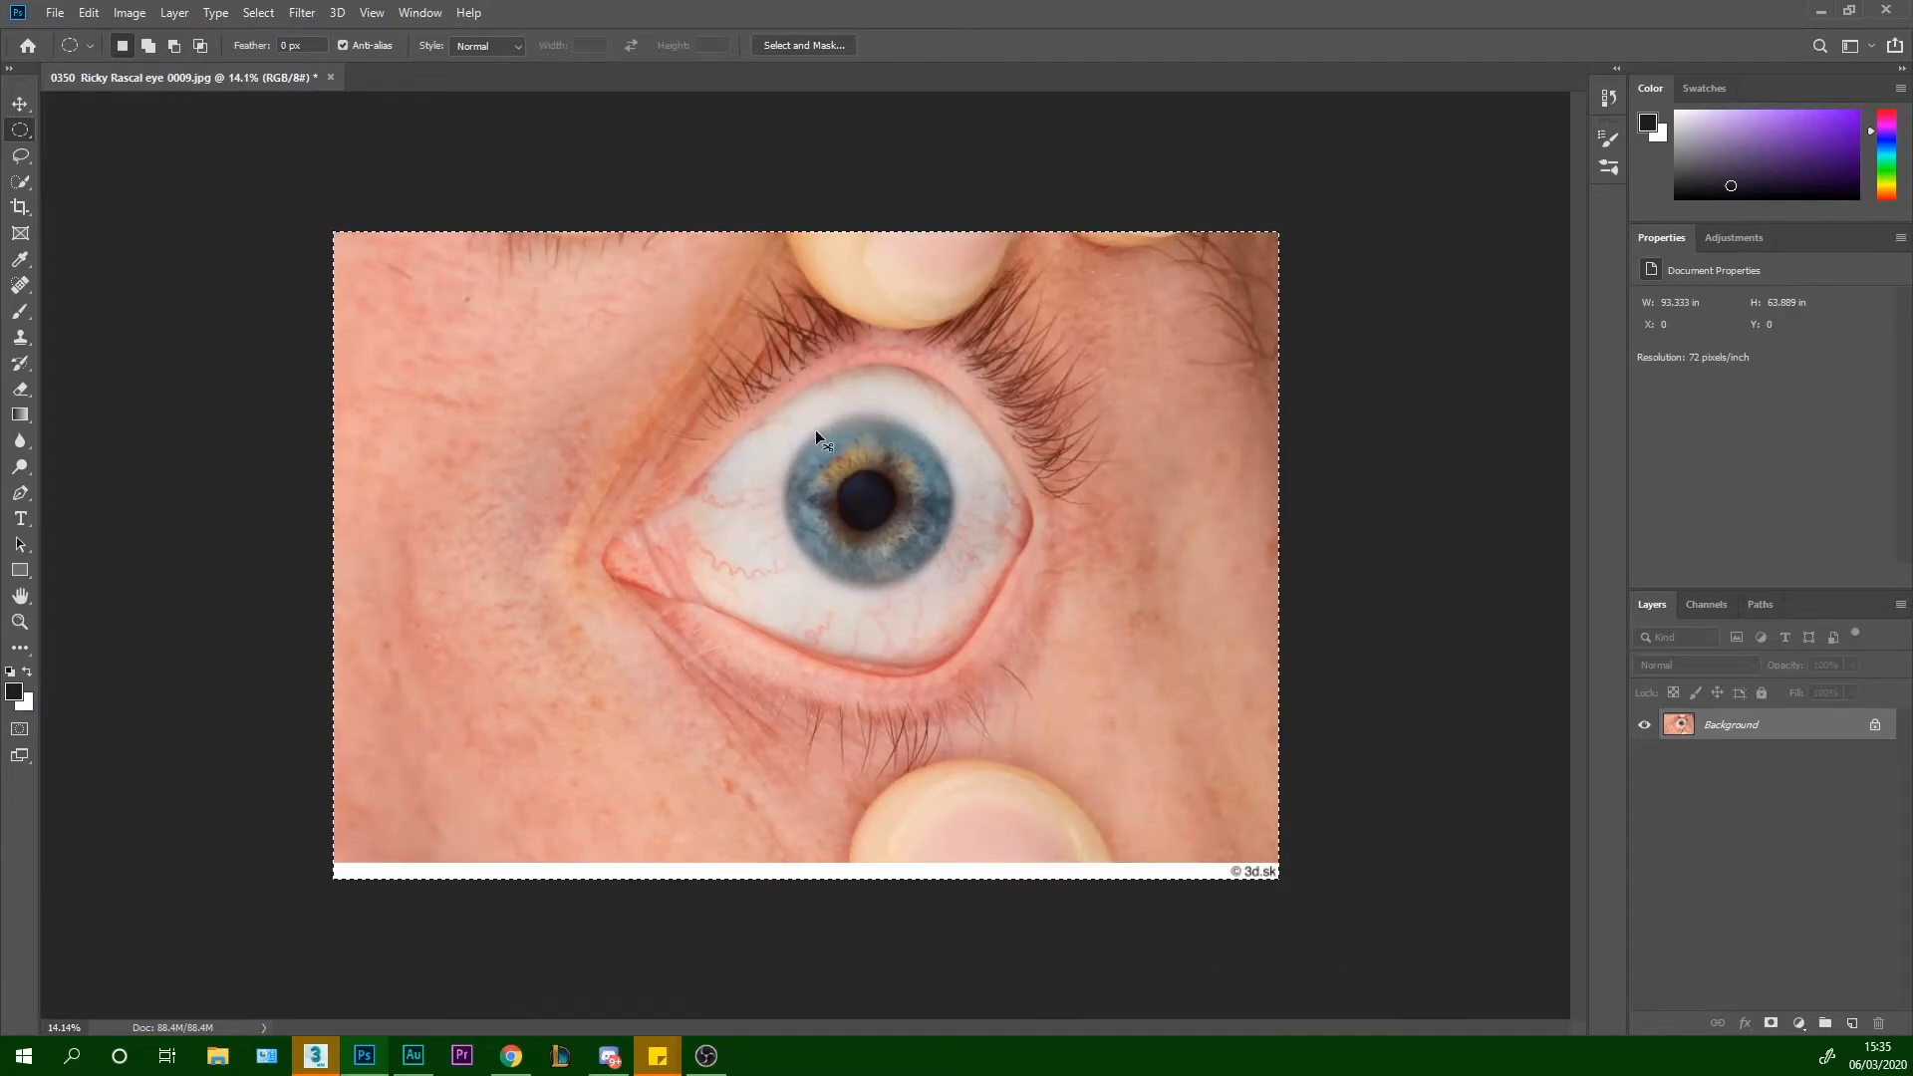
# Try two elliptical selections around the iris, one tight and one wider, clearing each
pyautogui.moveTo(790, 413); pyautogui.dragTo(959, 588)
pyautogui.hotkey('ctrl', 'd')
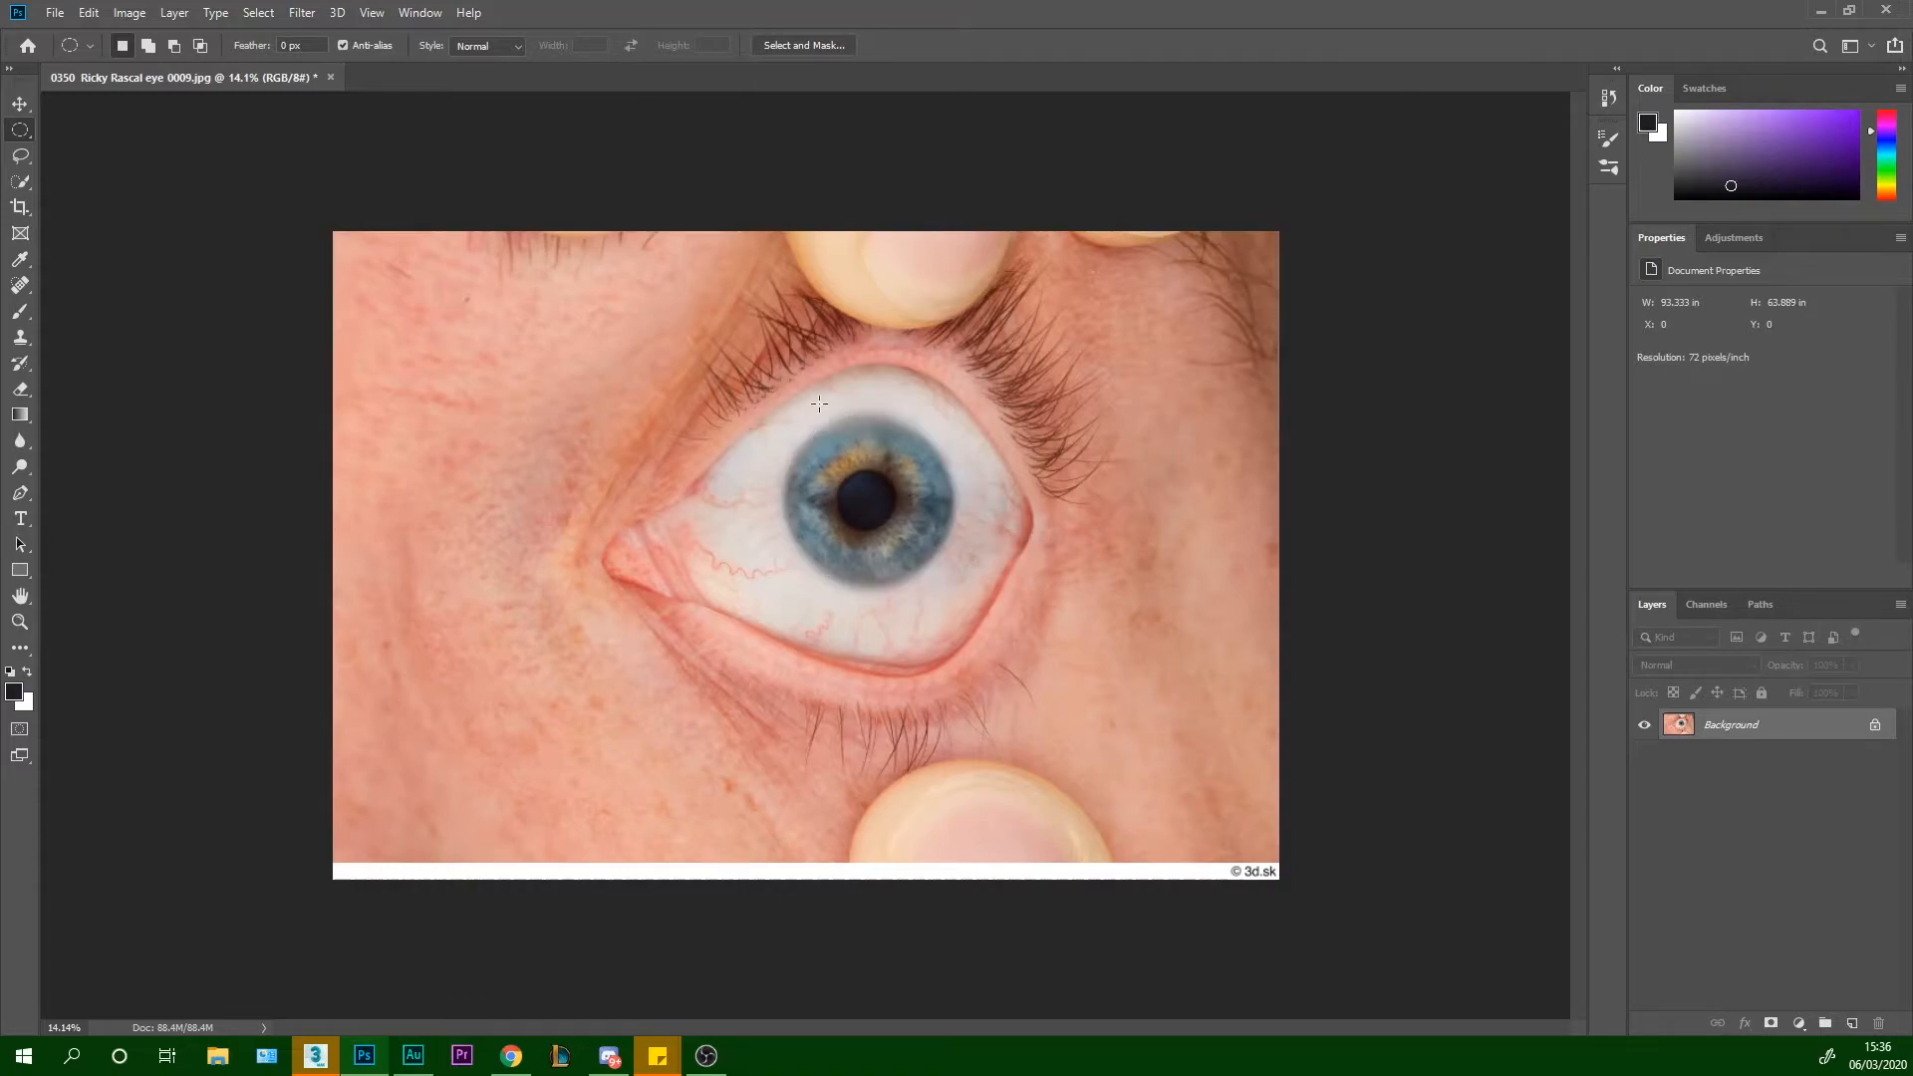
pyautogui.moveTo(759, 387); pyautogui.dragTo(989, 626)
pyautogui.hotkey('ctrl', 'd')
# Trace the exposed eyeball just inside the eyelids with the Lasso tool and copy the selected area
pyautogui.hotkey('ctrl', '+')
pyautogui.click(20, 158)
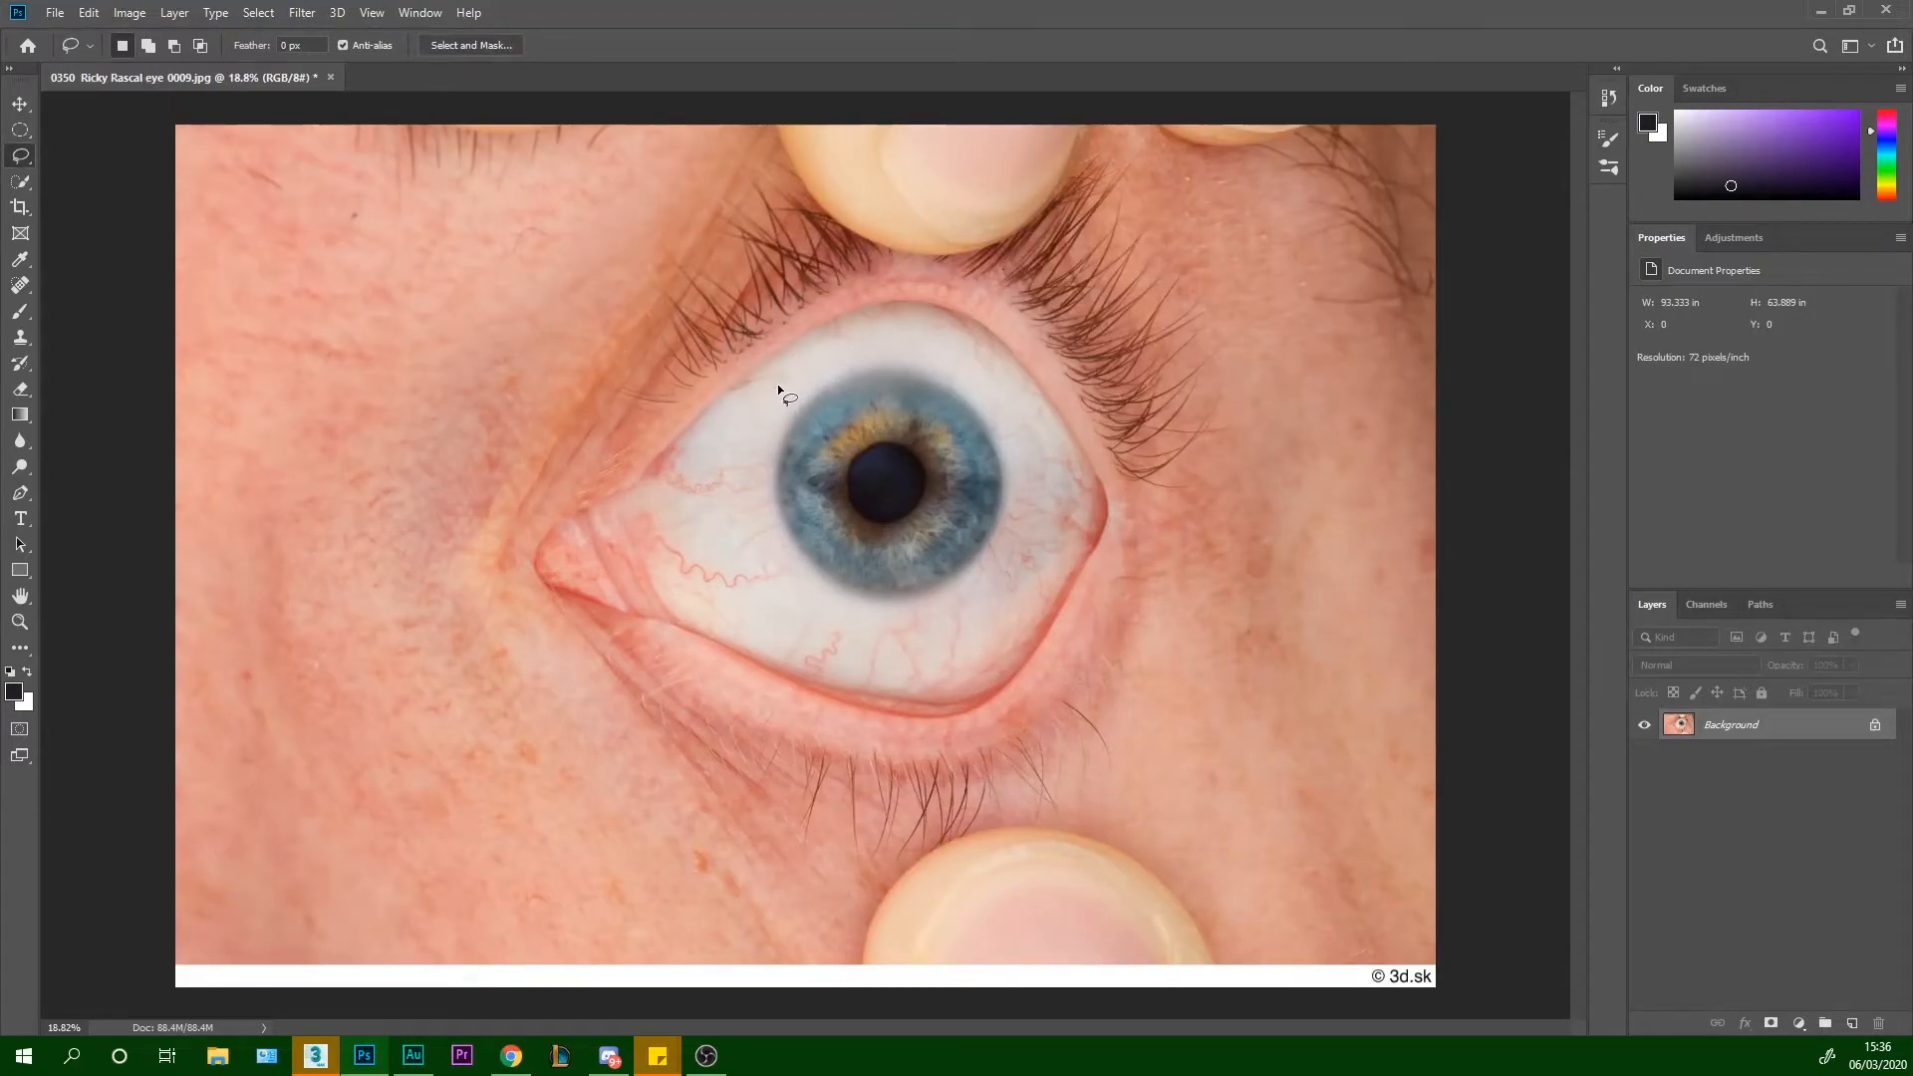
pyautogui.moveTo(920, 331)
pyautogui.mouseDown()
pyautogui.moveTo(1025, 386)
pyautogui.moveTo(1060, 475)
pyautogui.mouseUp()
pyautogui.moveTo(731, 402); pyautogui.dragTo(727, 408)
pyautogui.click(737, 419)
pyautogui.moveTo(984, 343); pyautogui.dragTo(1063, 460)
pyautogui.moveTo(668, 520); pyautogui.dragTo(676, 446)
# Create a new square document of 2195 × 2195 pixels at 72 pixels/inch with a white background
pyautogui.click(56, 13)
pyautogui.click(91, 36)
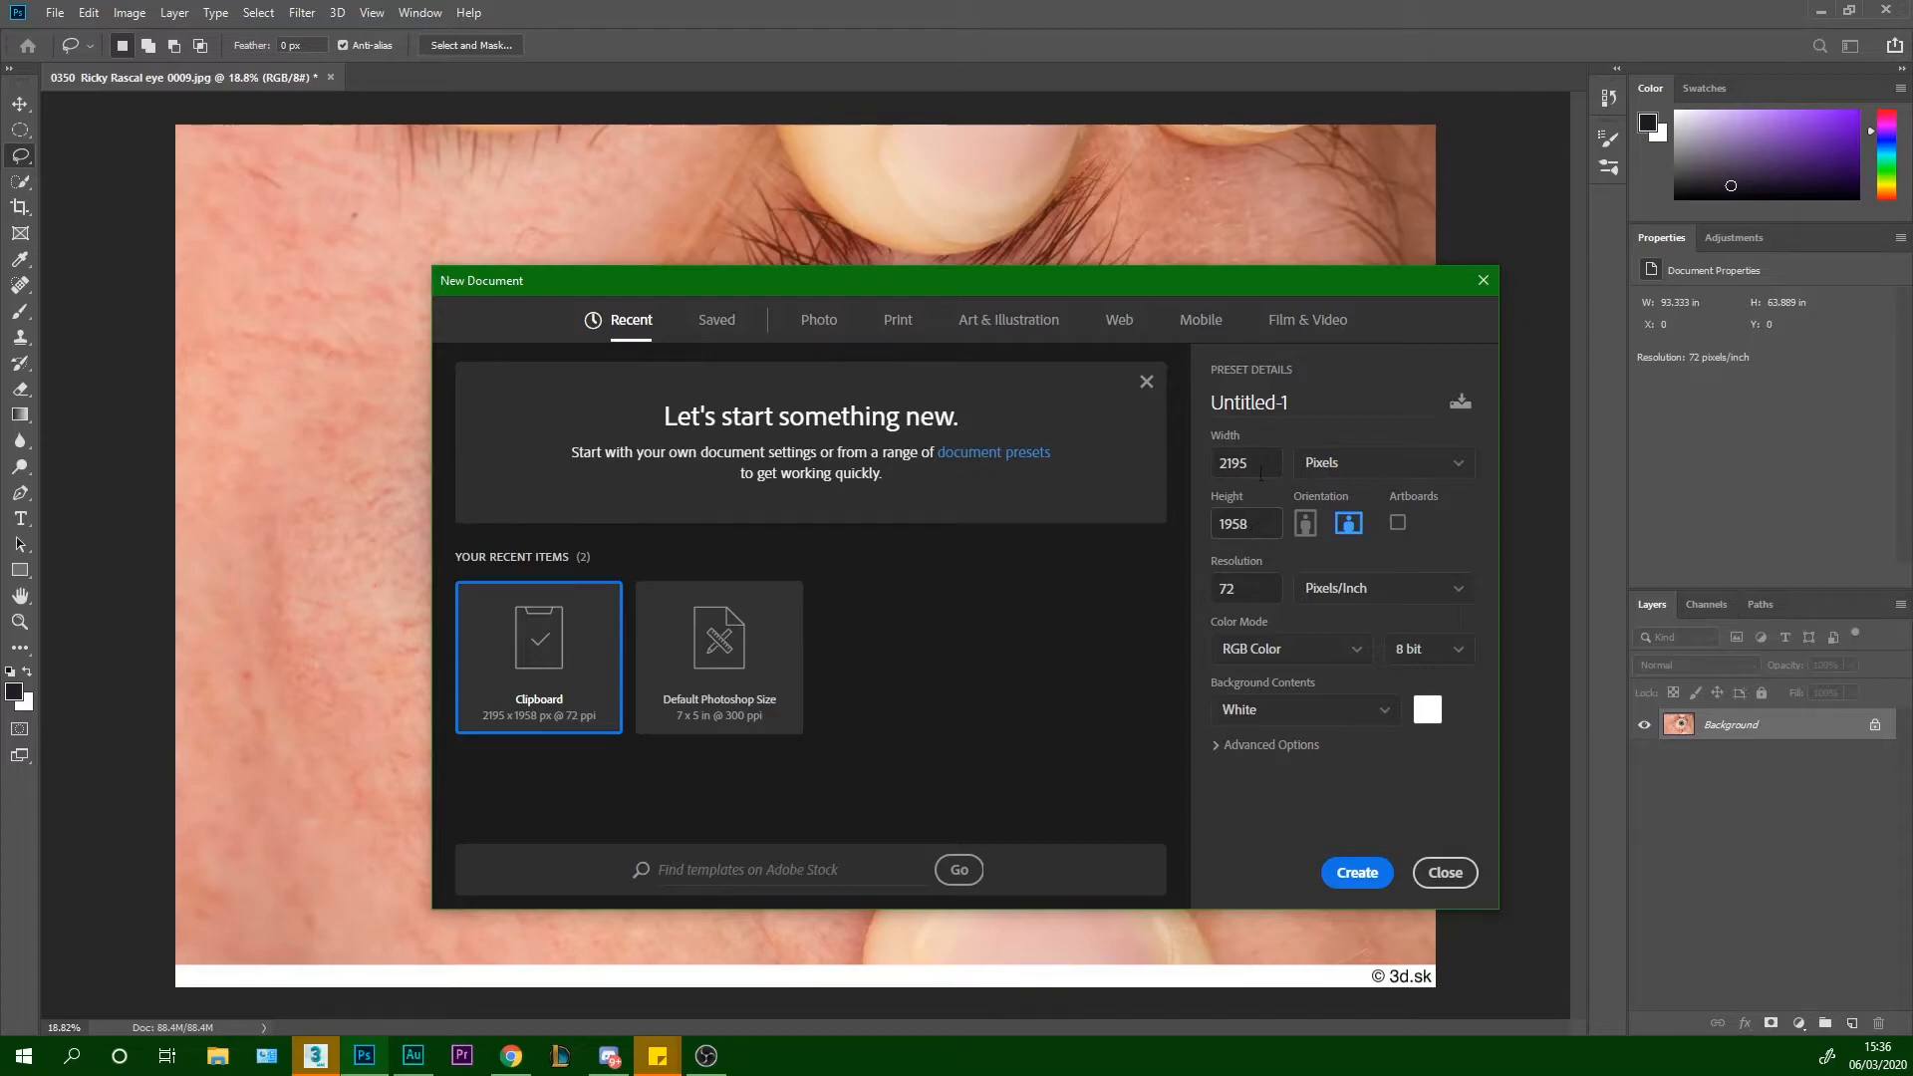
pyautogui.doubleClick(1255, 517)
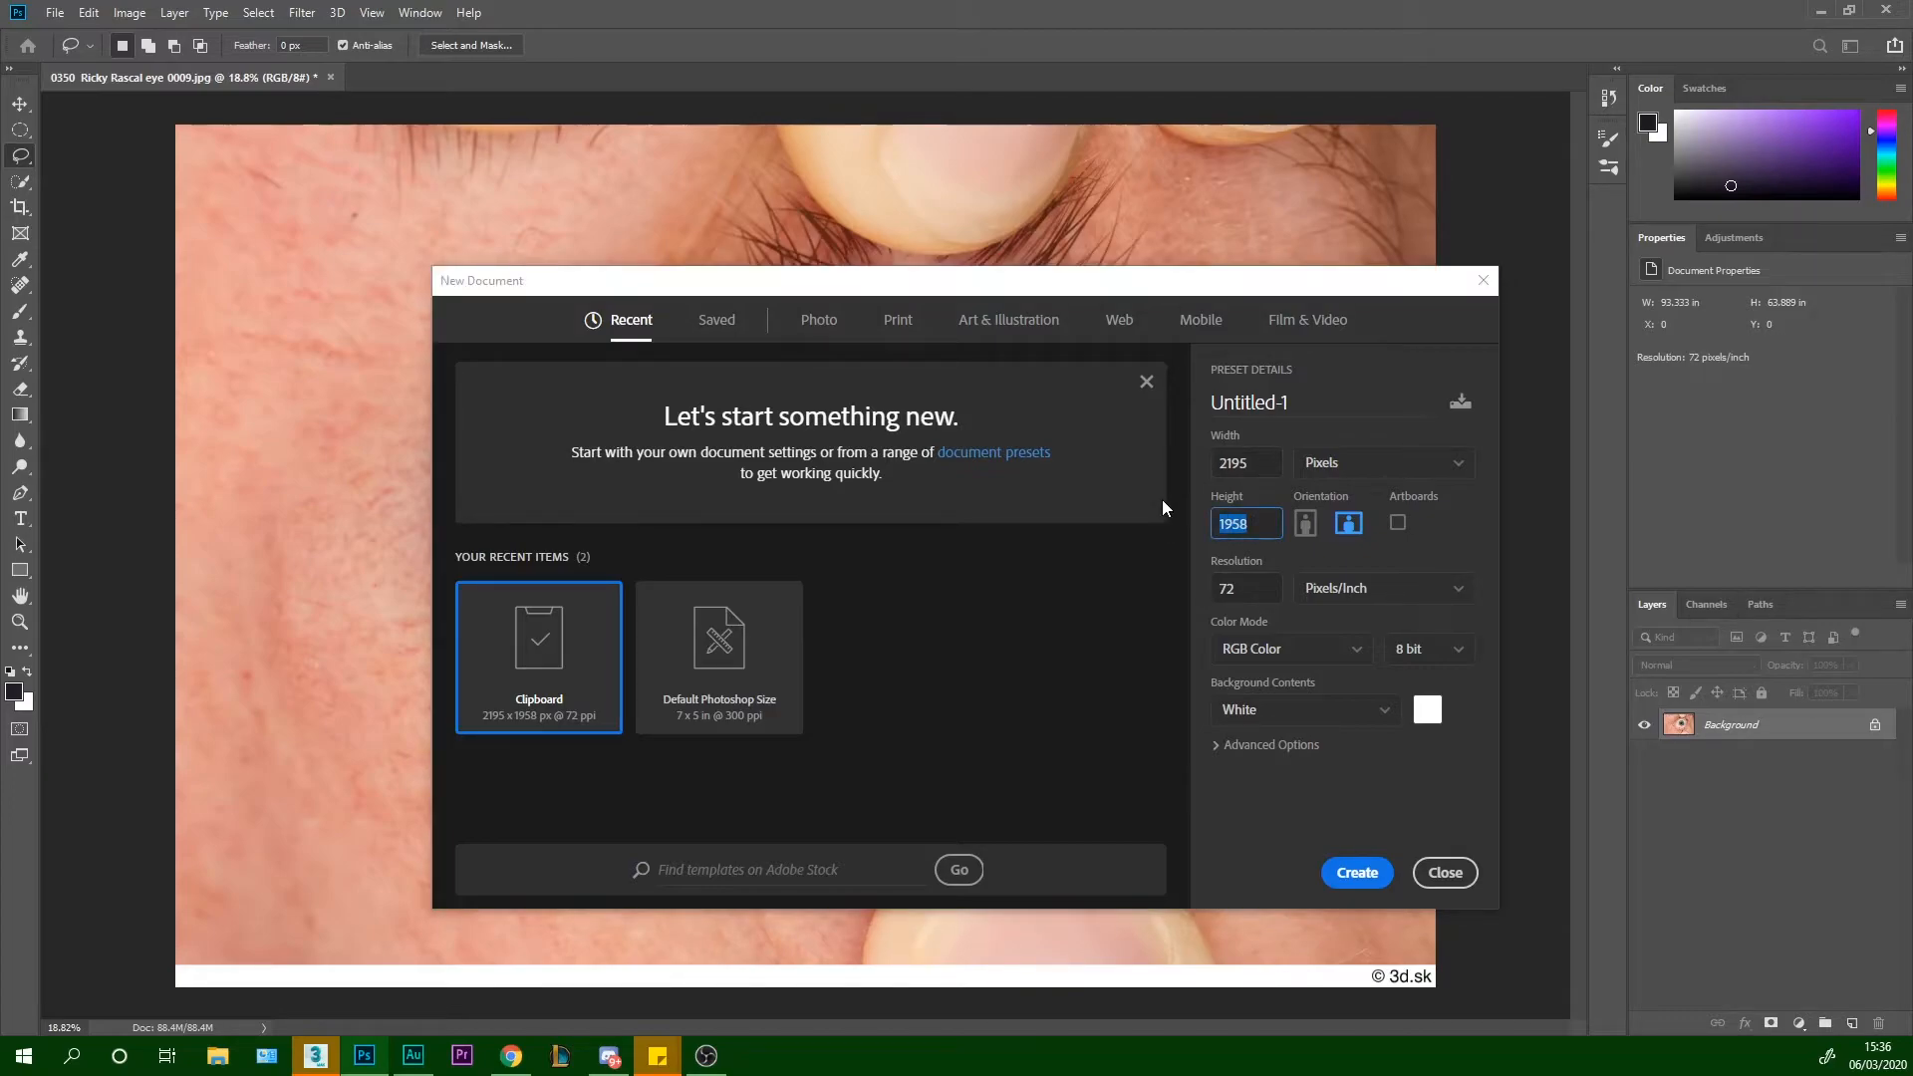
pyautogui.write('2195')
pyautogui.press('Return')
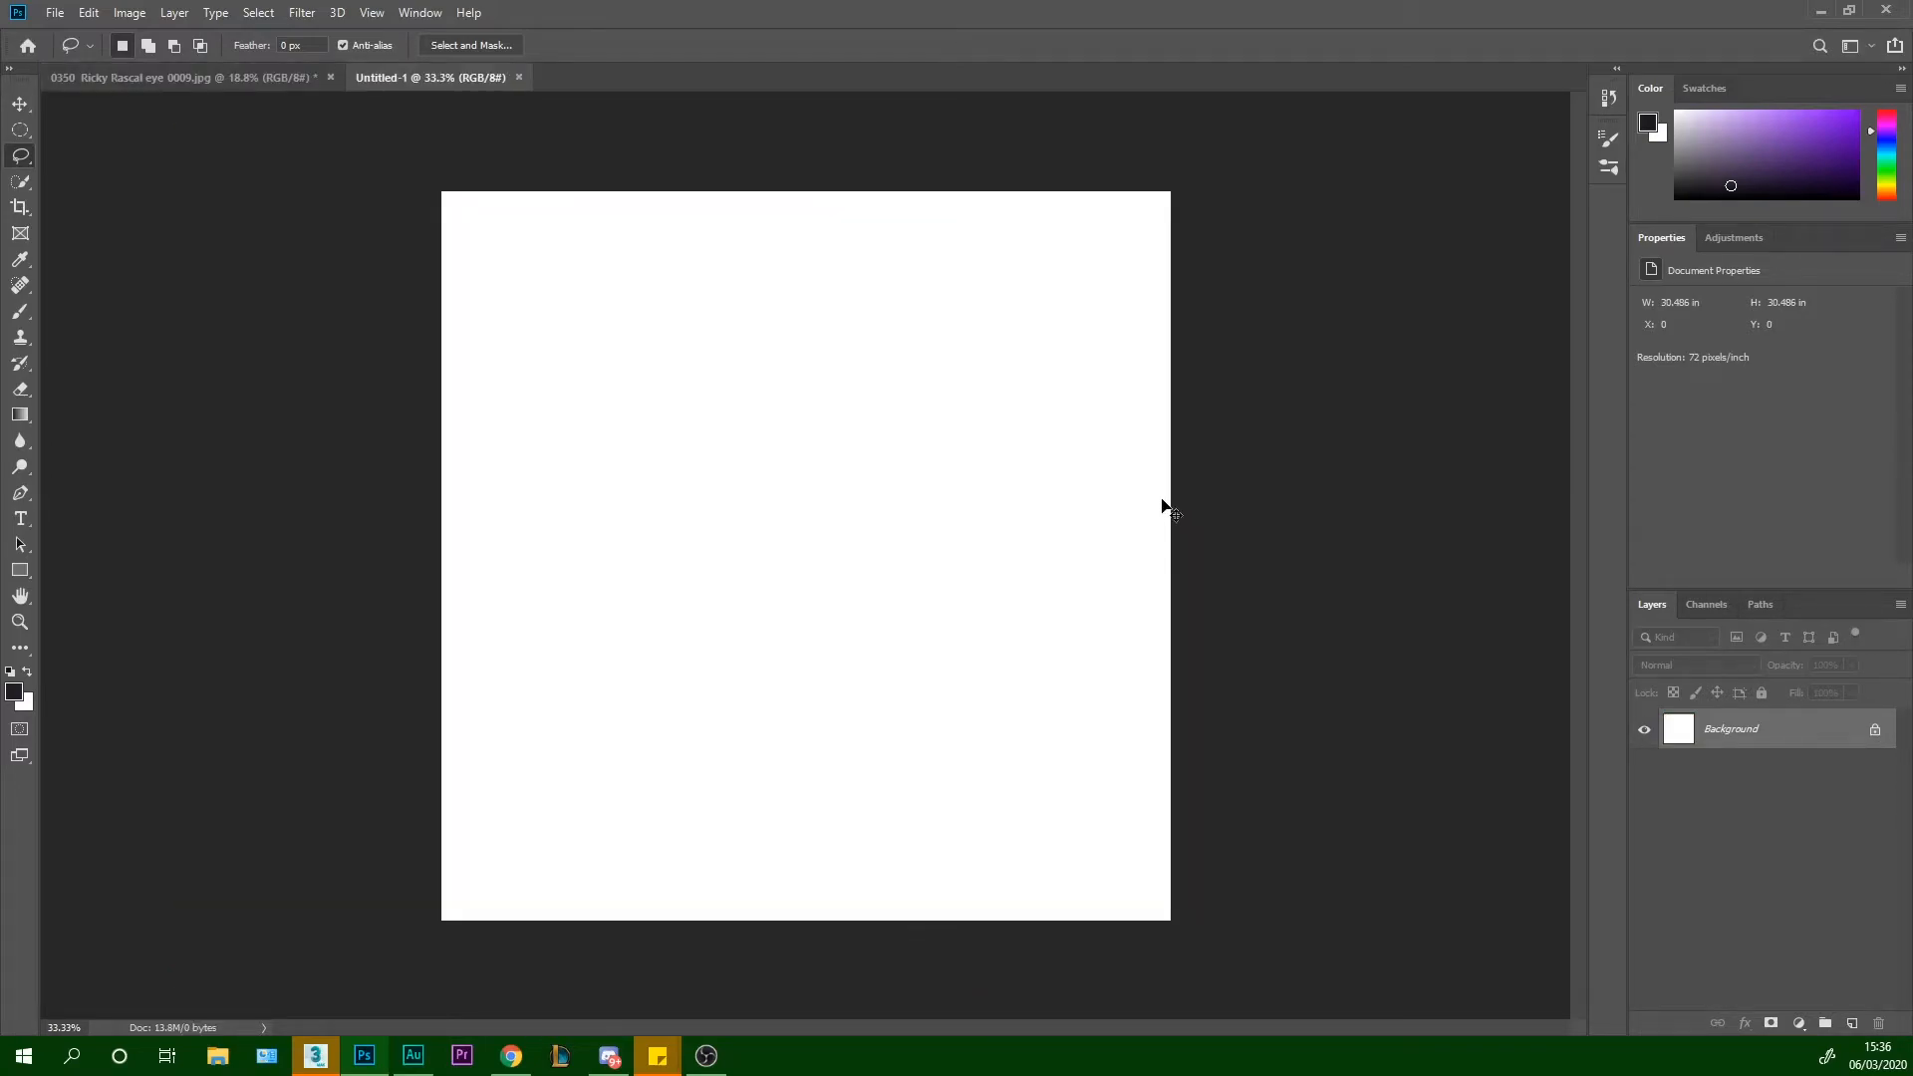
# Paste the copied eyeball cut-out into the new square document
pyautogui.hotkey('ctrl', 'v')
pyautogui.scroll(3, 807, 505)
pyautogui.scroll(-3, 809, 510)
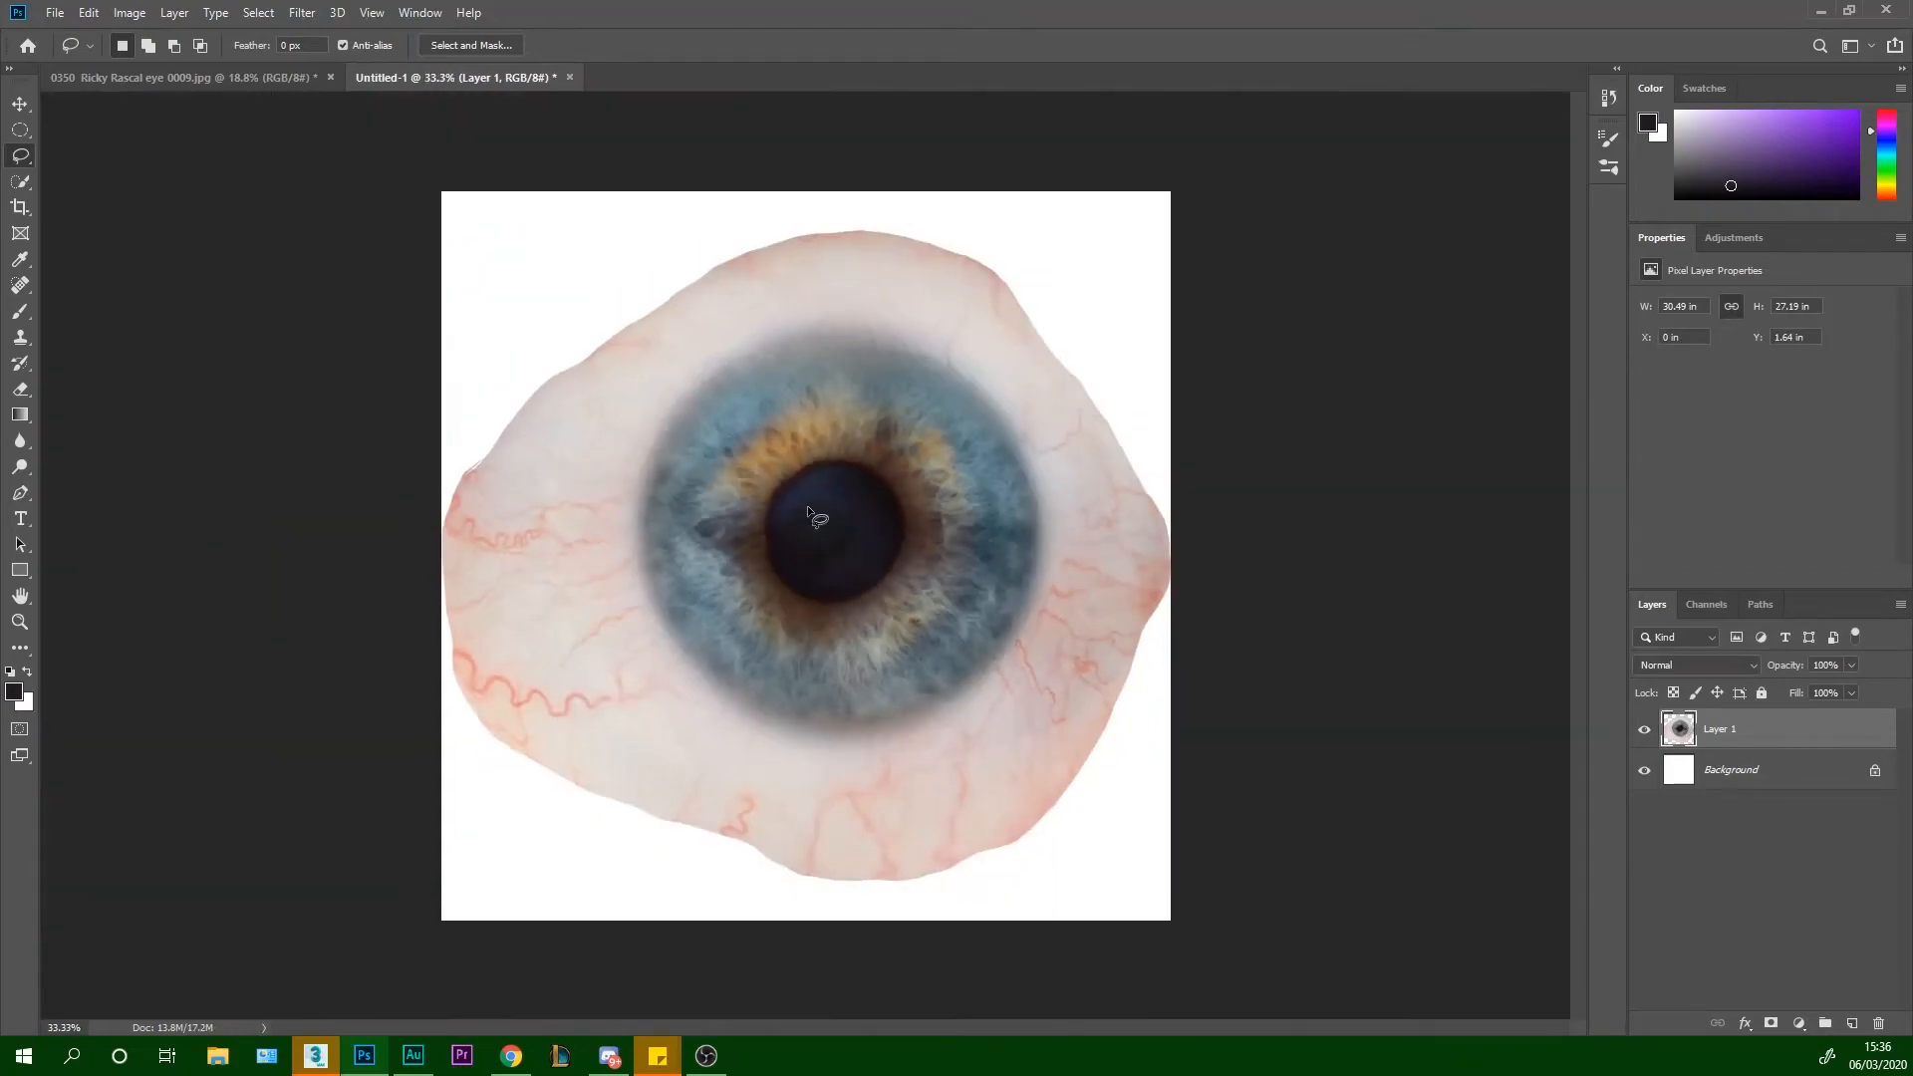
# Add a vertical guide at 50% of the canvas width
pyautogui.click(20, 104)
pyautogui.click(302, 12)
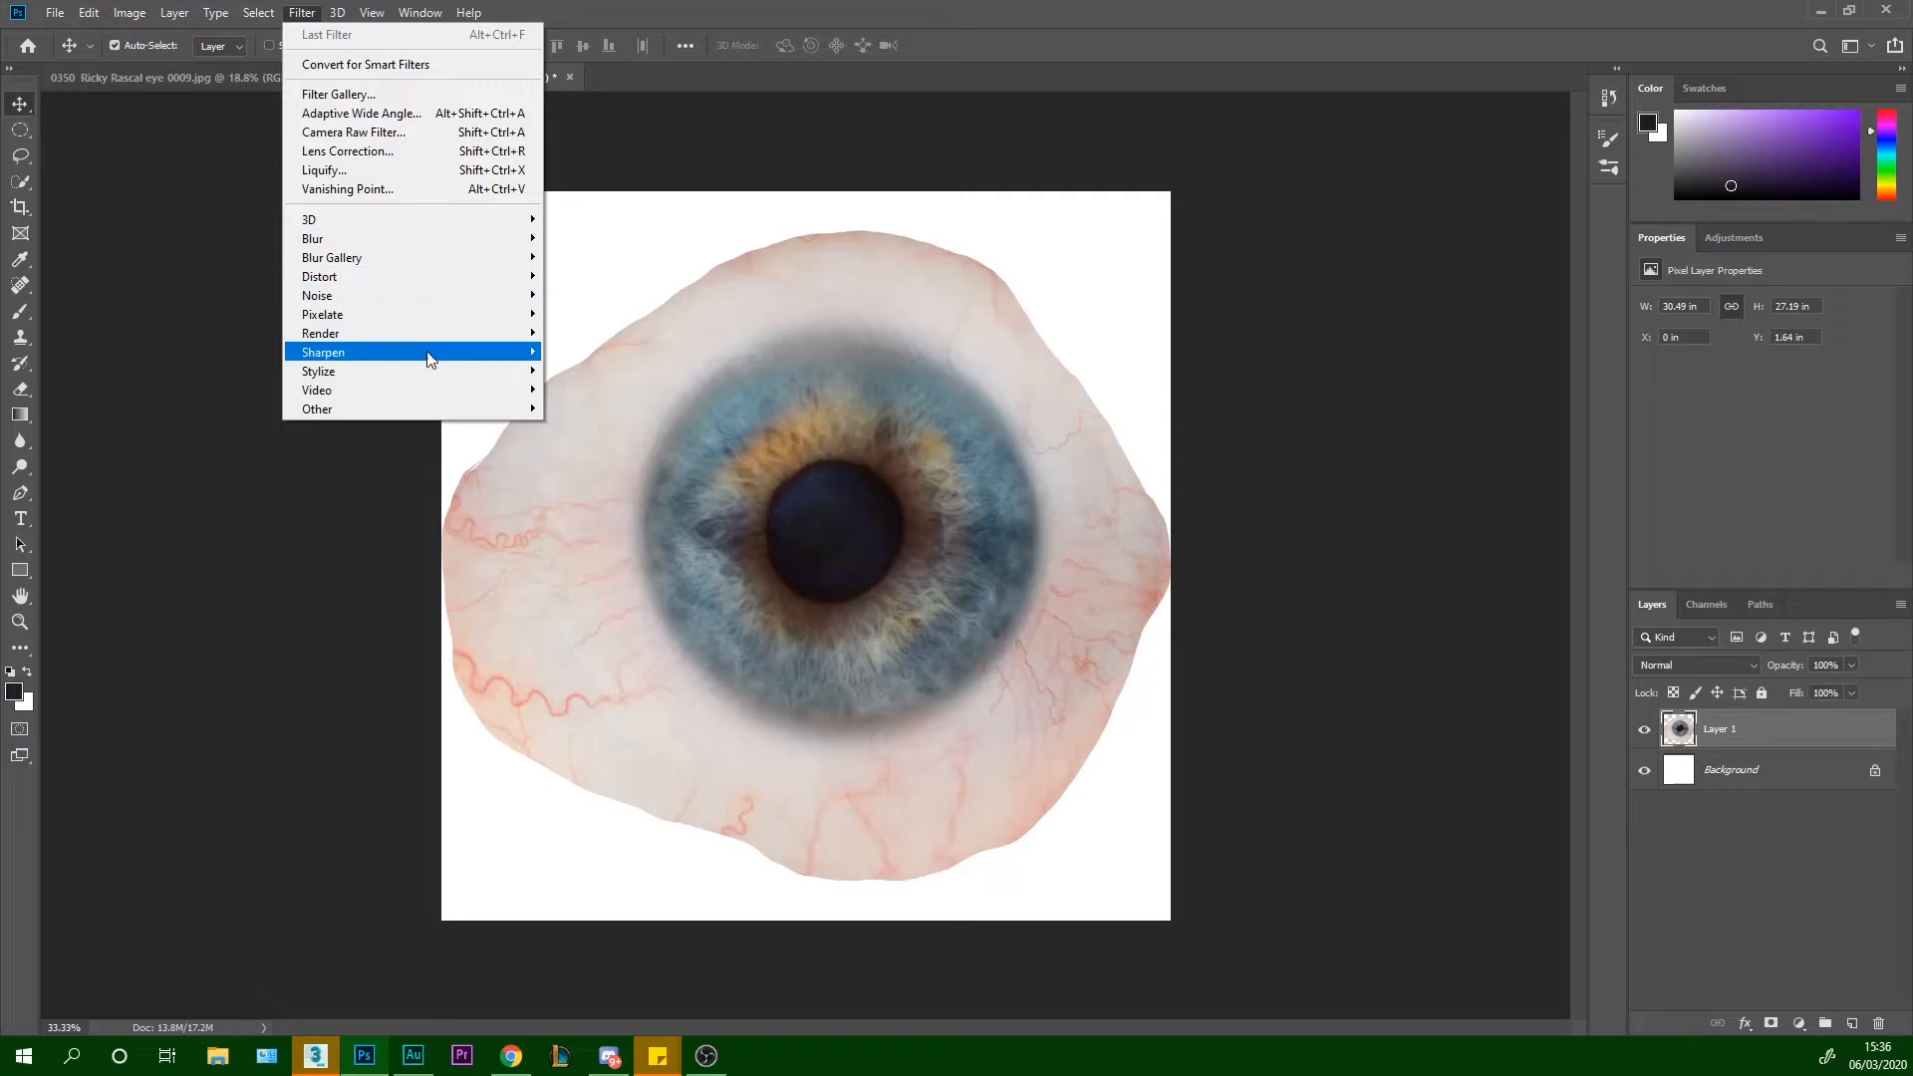
pyautogui.moveTo(372, 12)
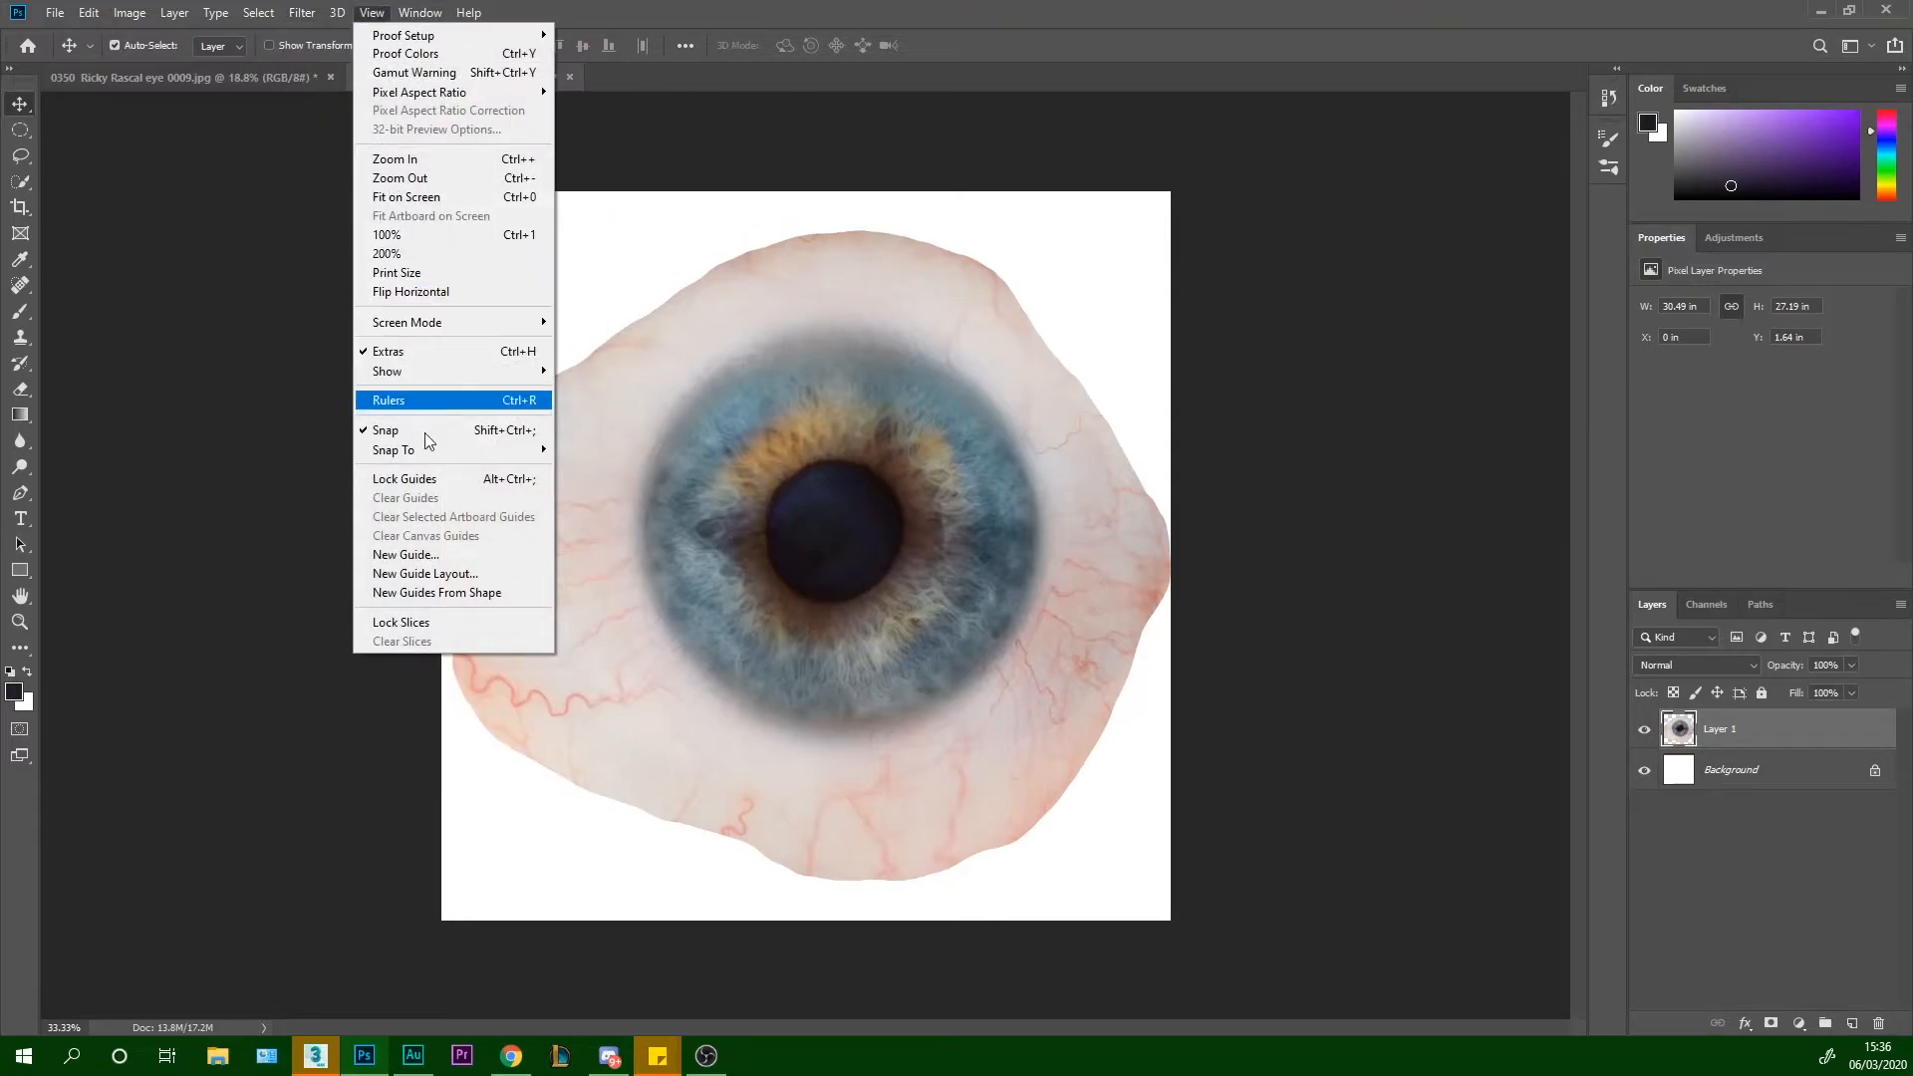
pyautogui.click(458, 548)
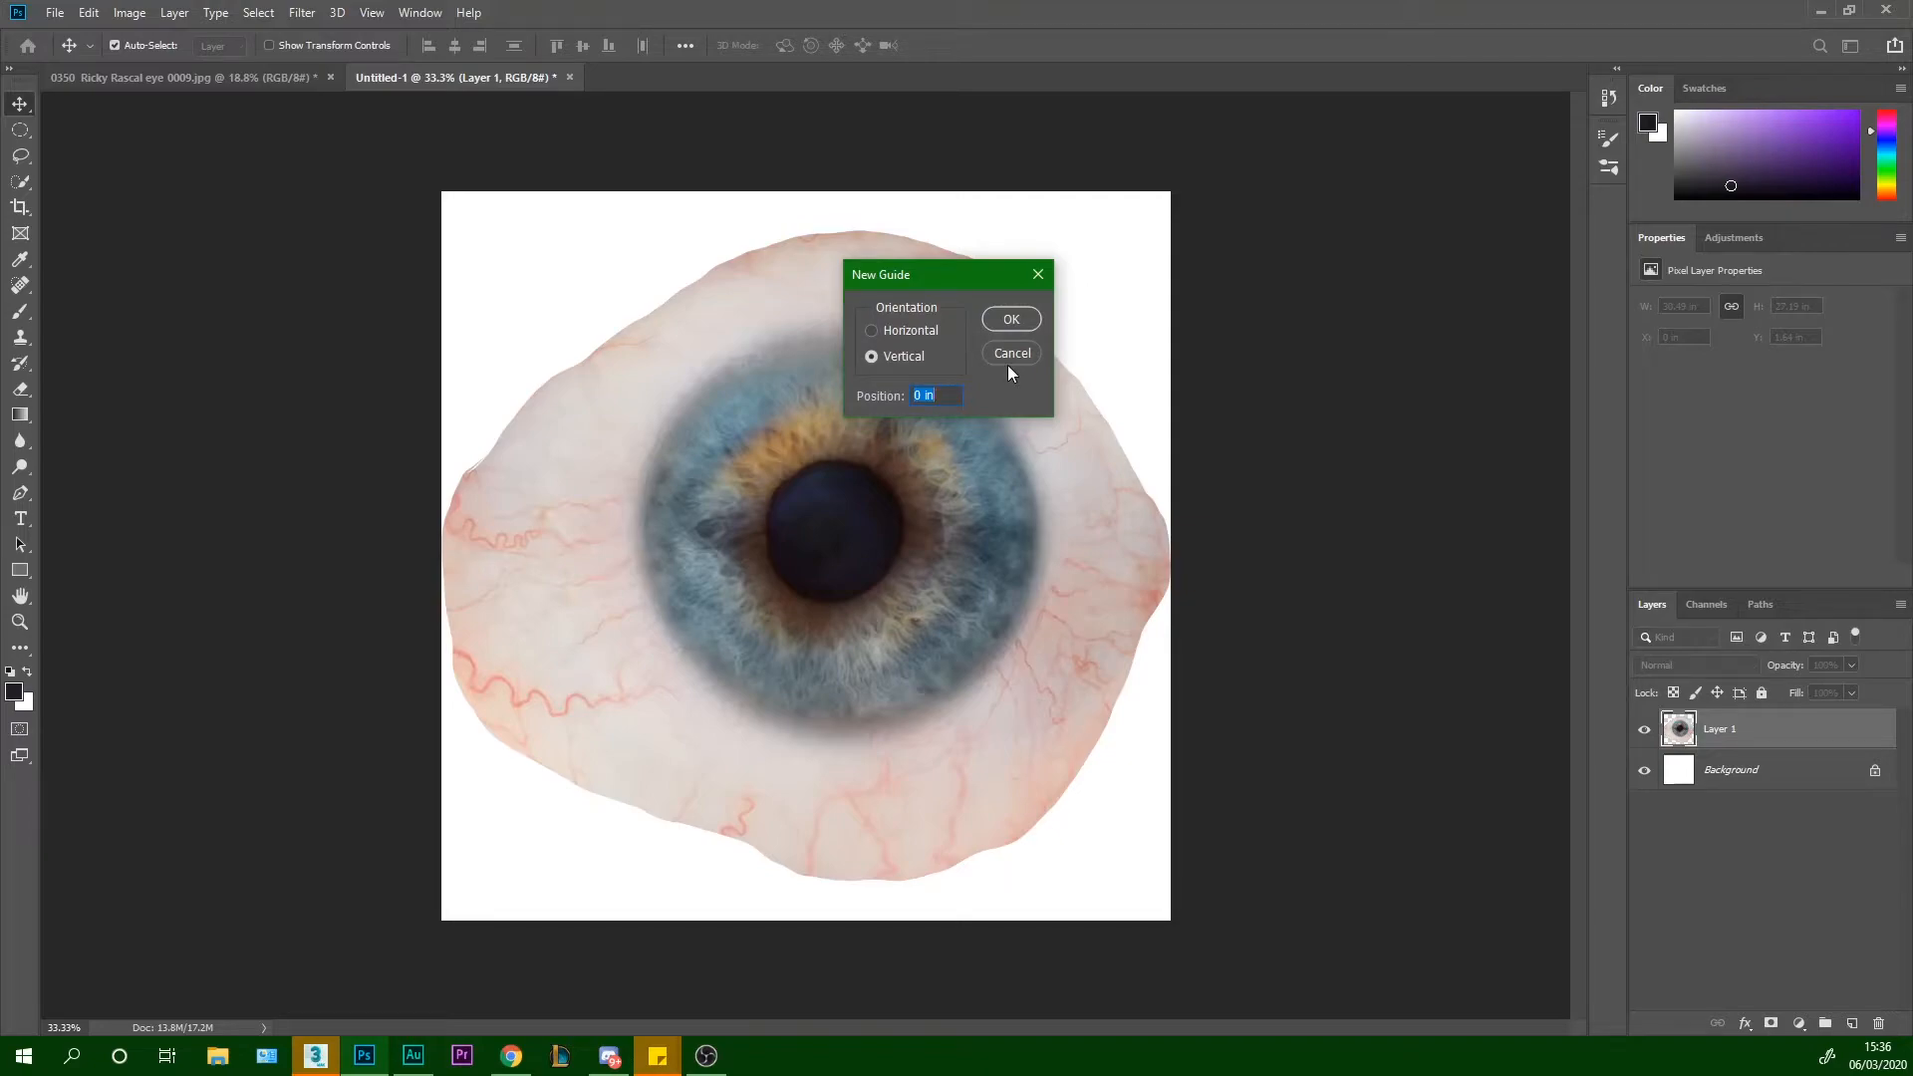
pyautogui.write('50%')
pyautogui.press('Return')
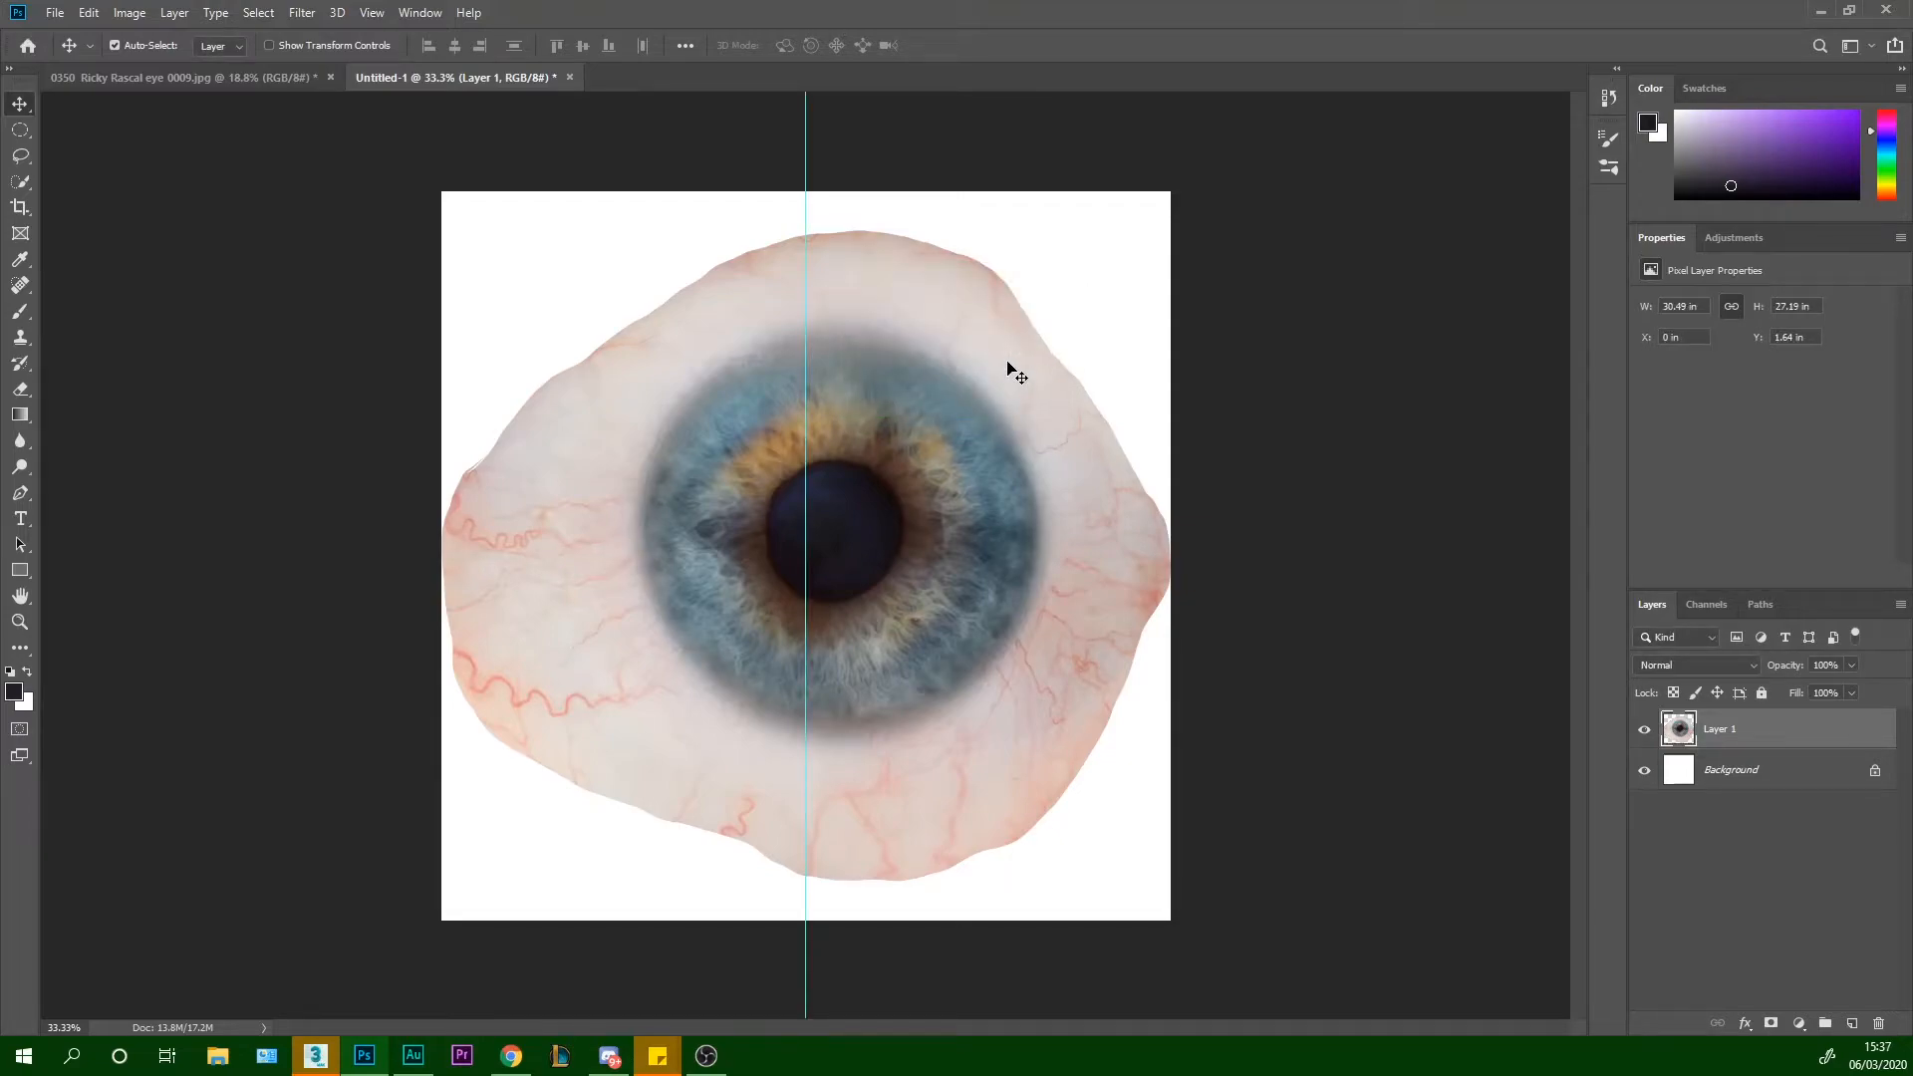
# Add a horizontal guide at 50% of the canvas height
pyautogui.click(299, 13)
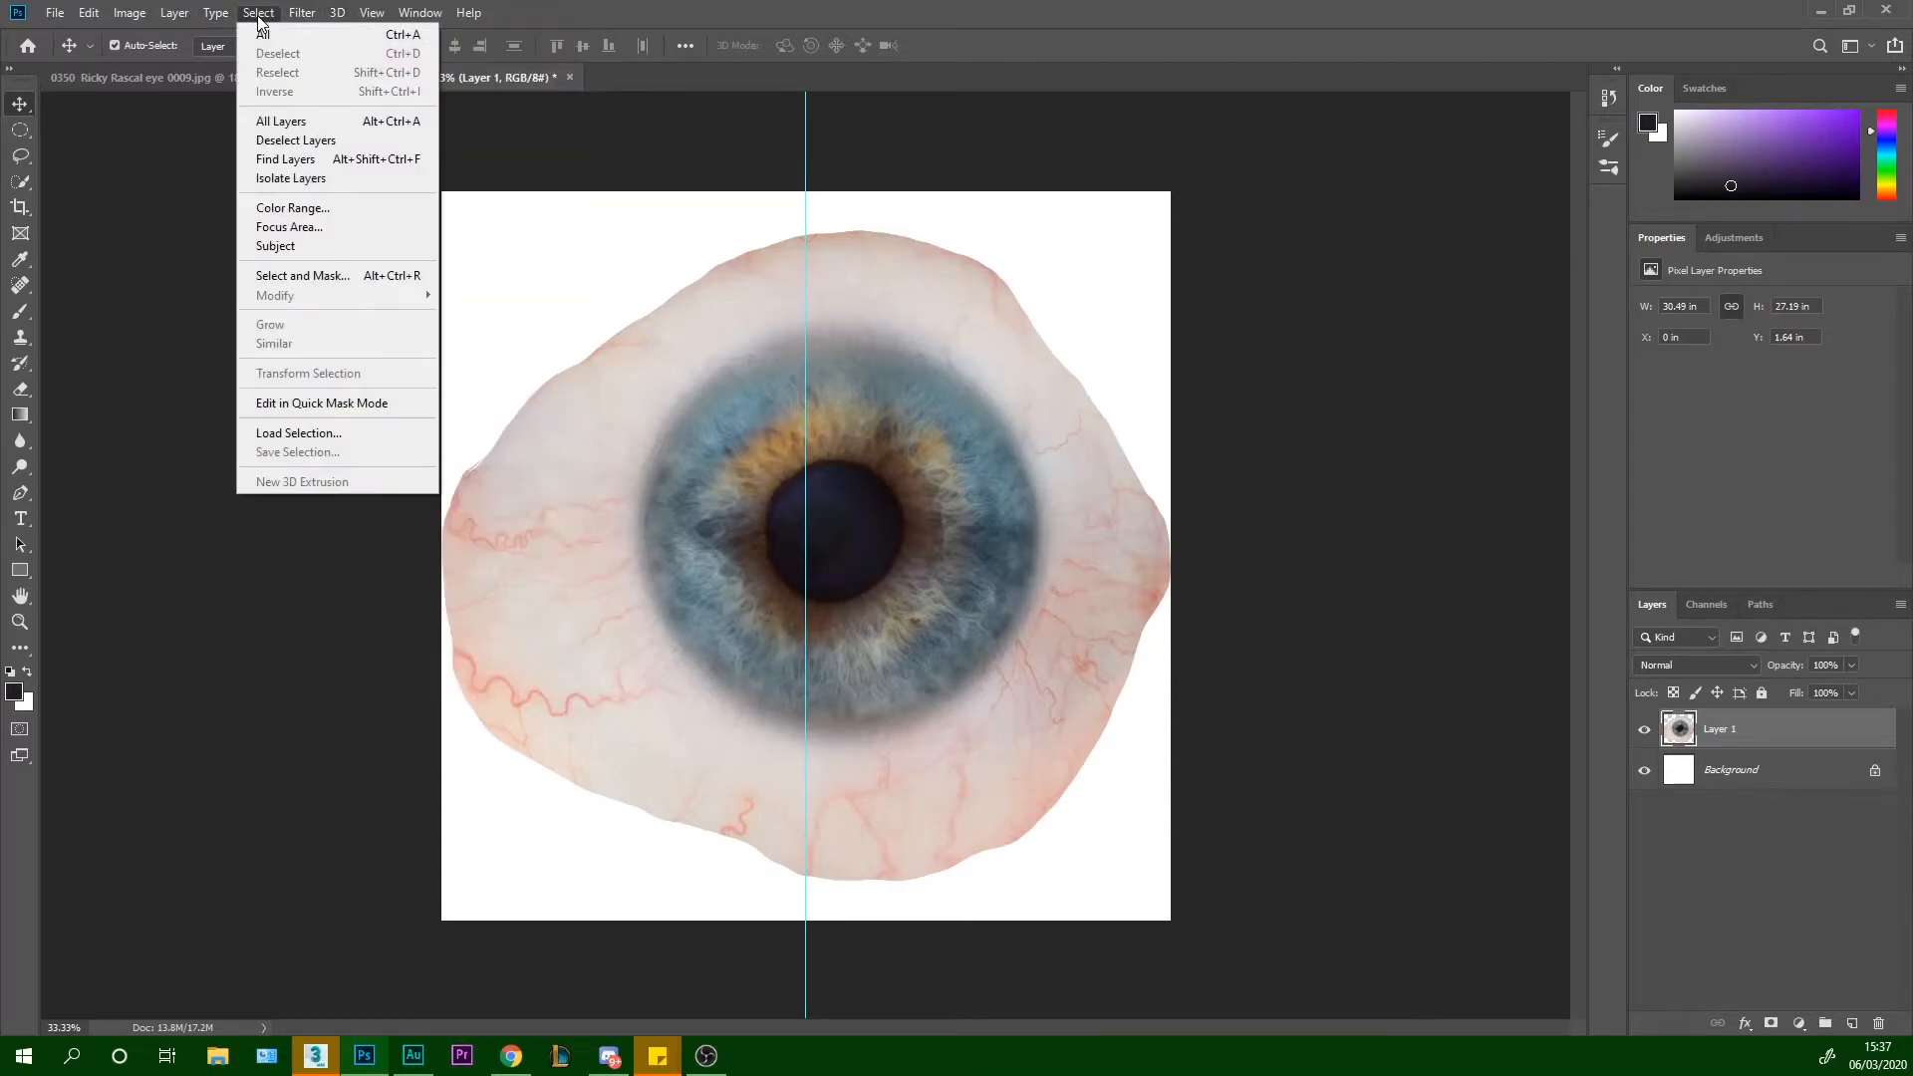
pyautogui.moveTo(354, 20)
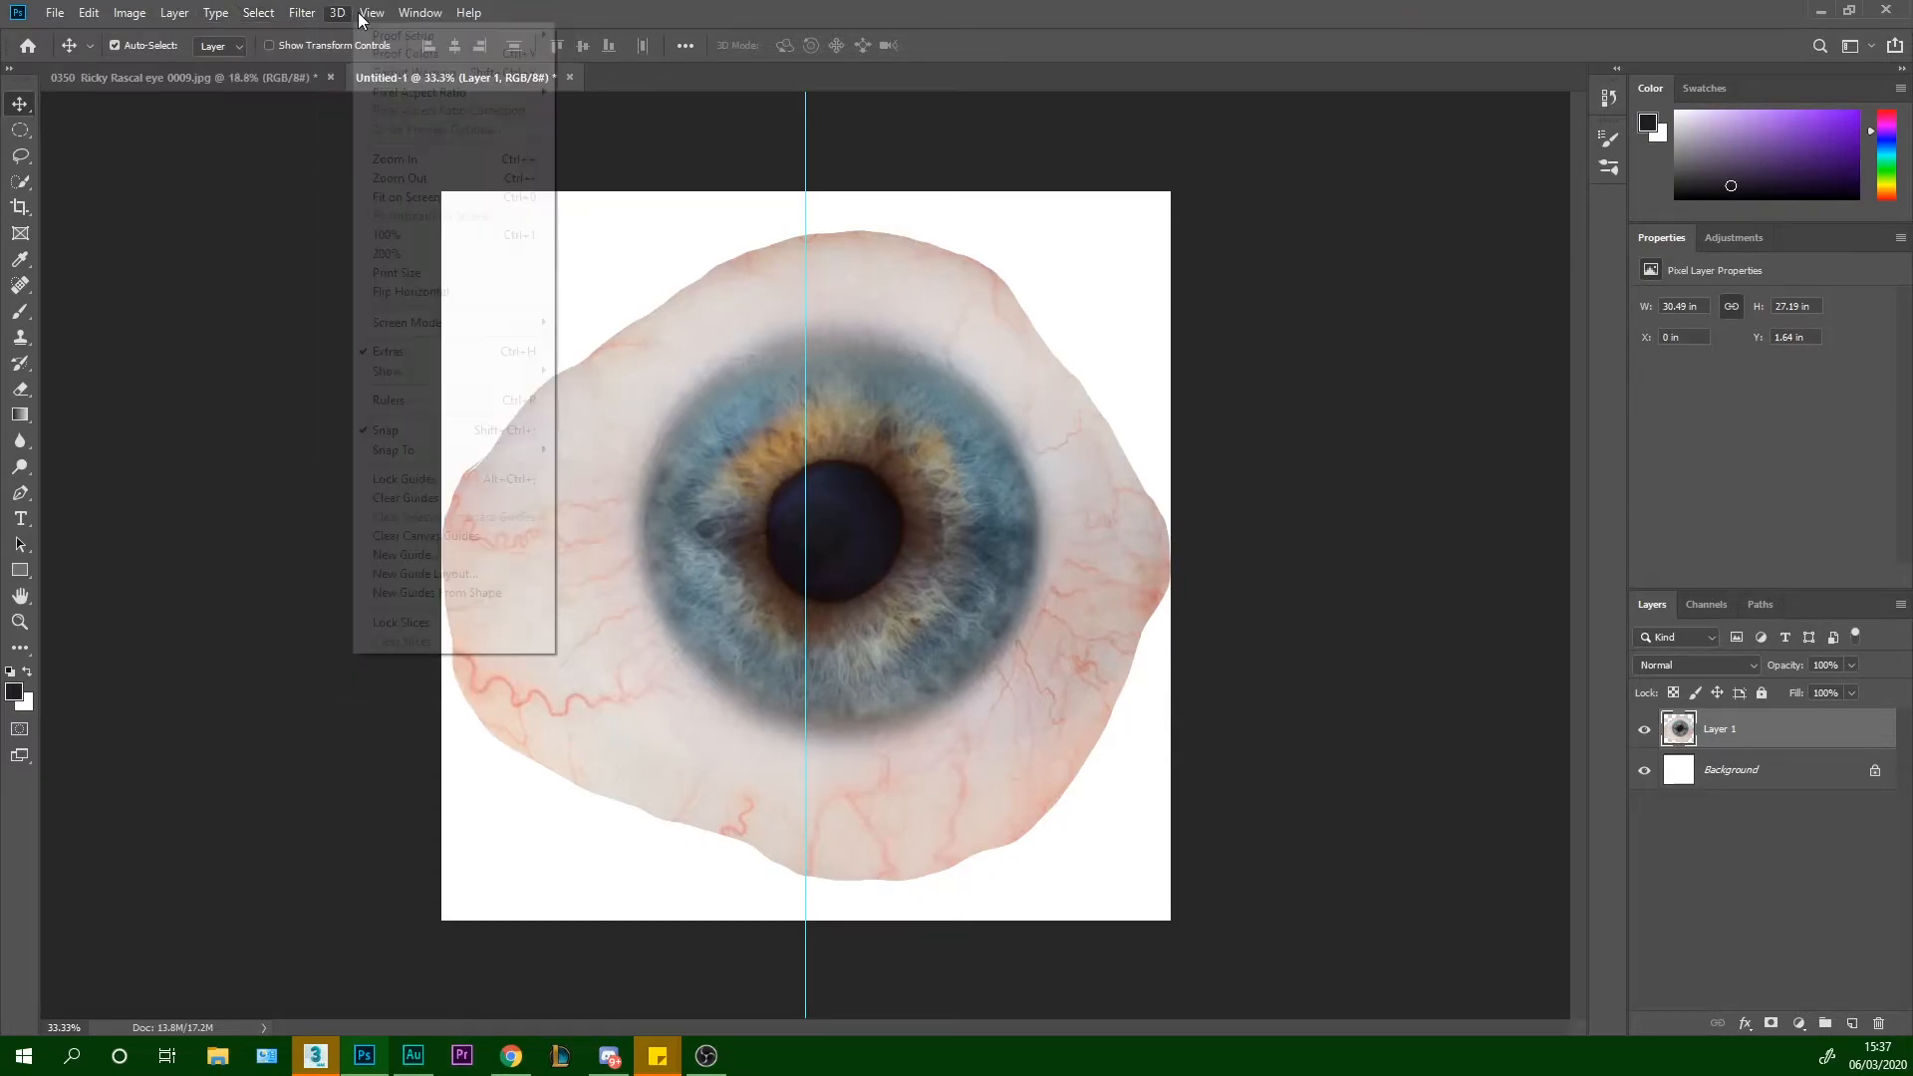
pyautogui.click(463, 547)
pyautogui.click(889, 335)
pyautogui.write('50')
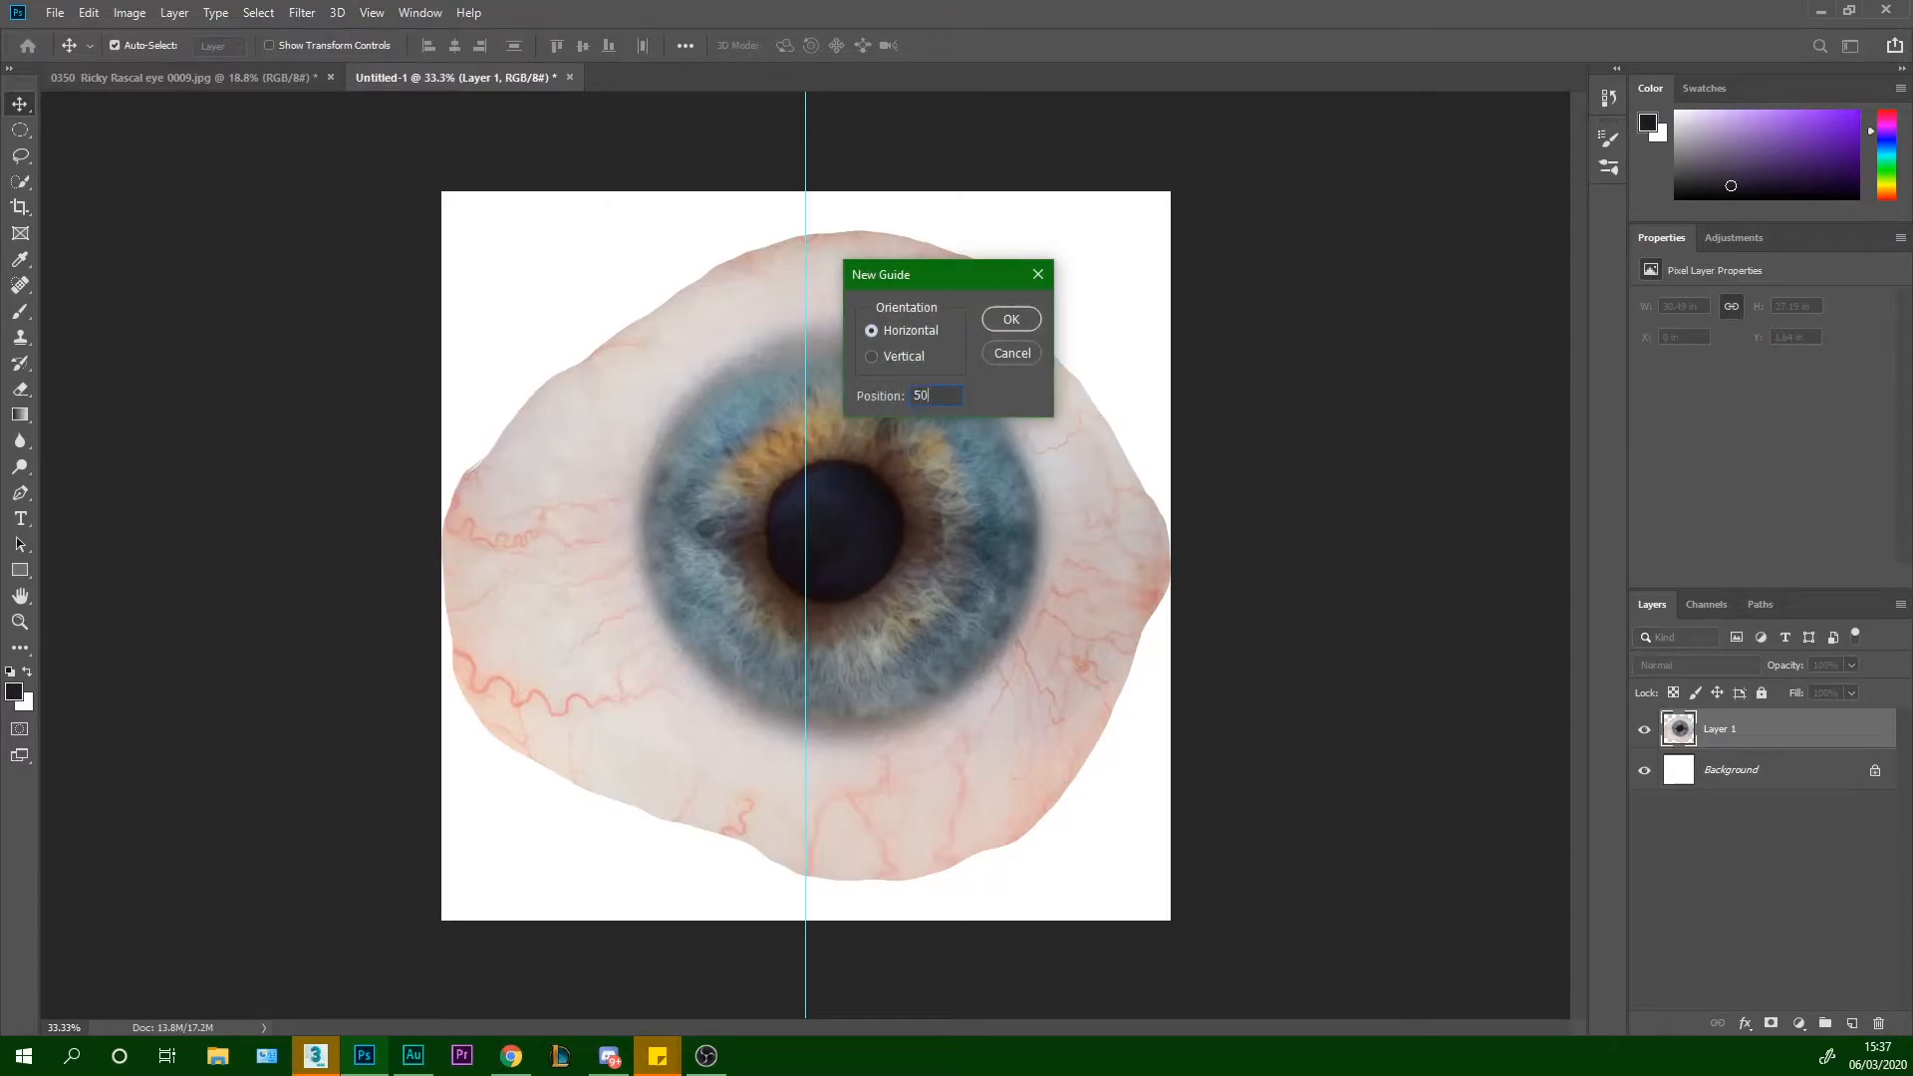
pyautogui.write('%')
pyautogui.press('Return')
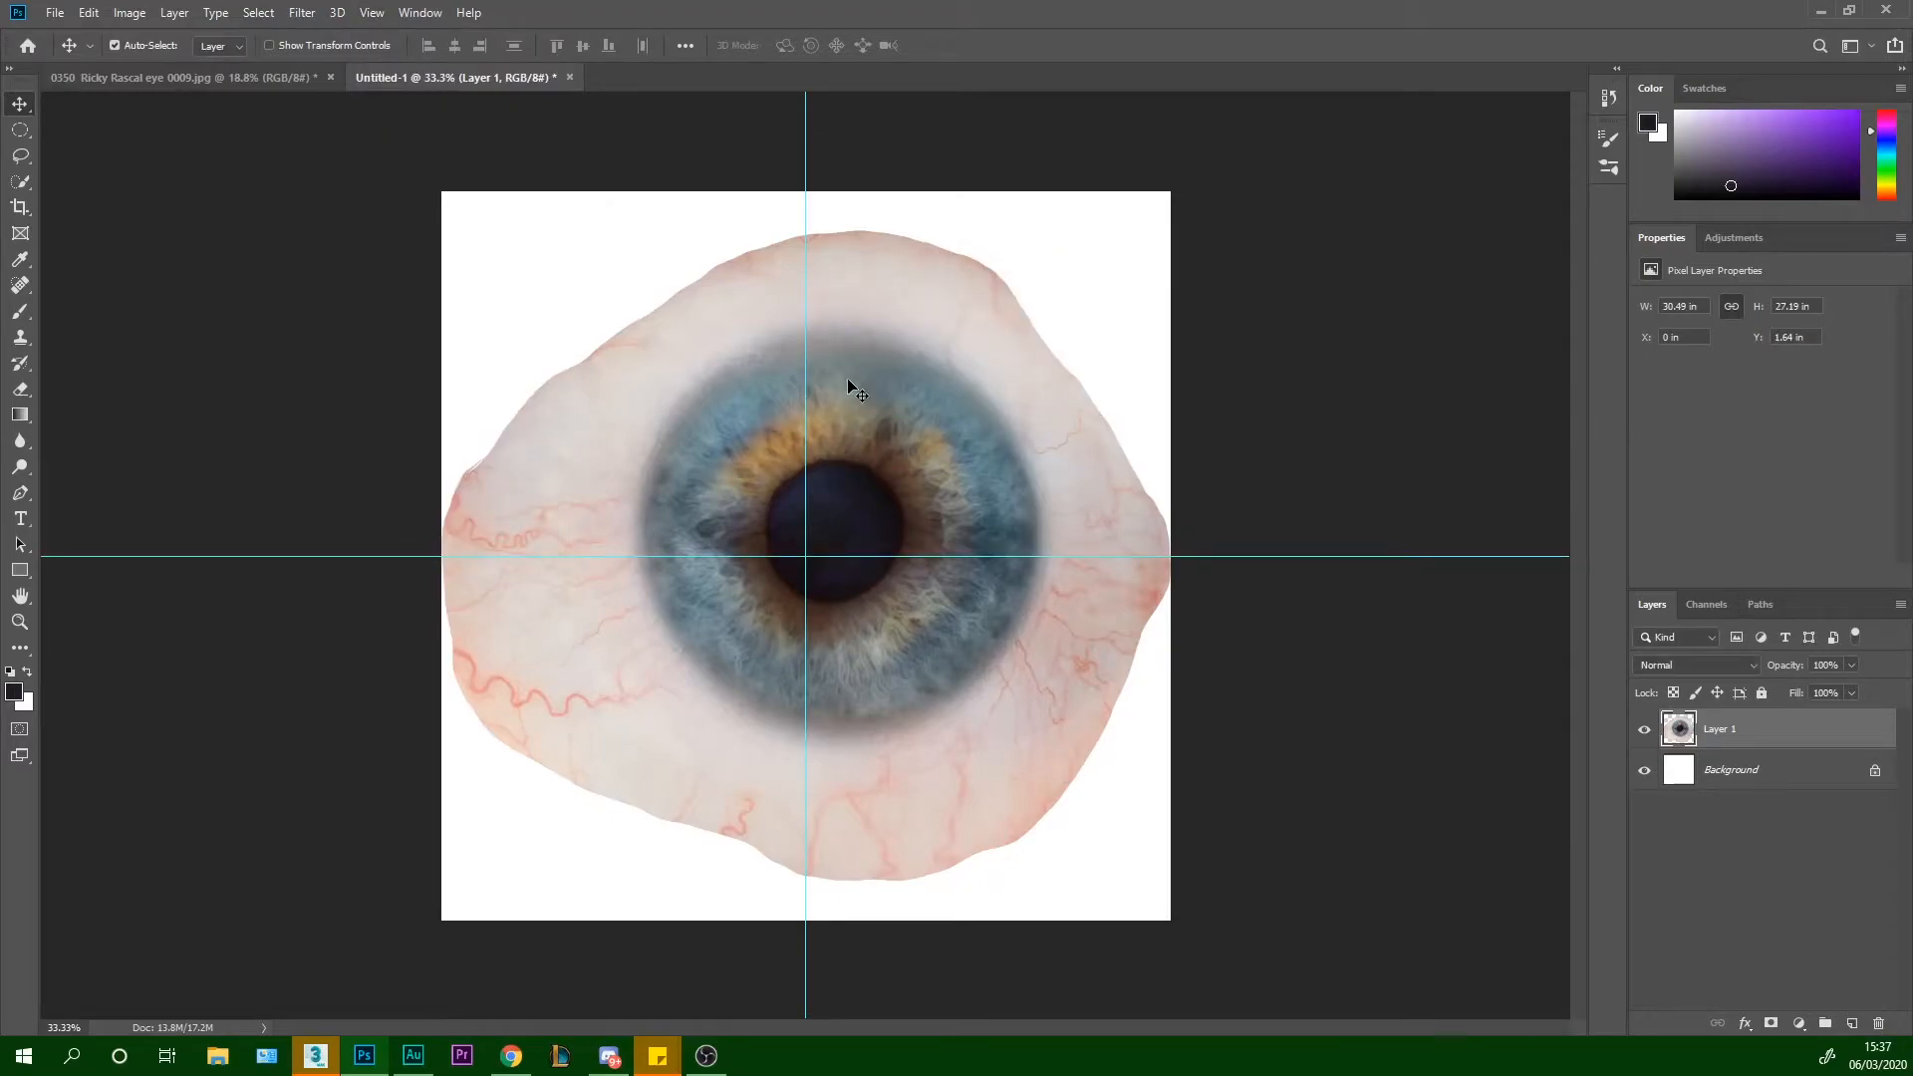
# Move the eyeball so the centre of its pupil sits on the crossing of the two guides
pyautogui.moveTo(973, 458); pyautogui.dragTo(852, 500)
pyautogui.scroll(5, 815, 533)
pyautogui.scroll(-2, 851, 499)
pyautogui.scroll(-3, 854, 509)
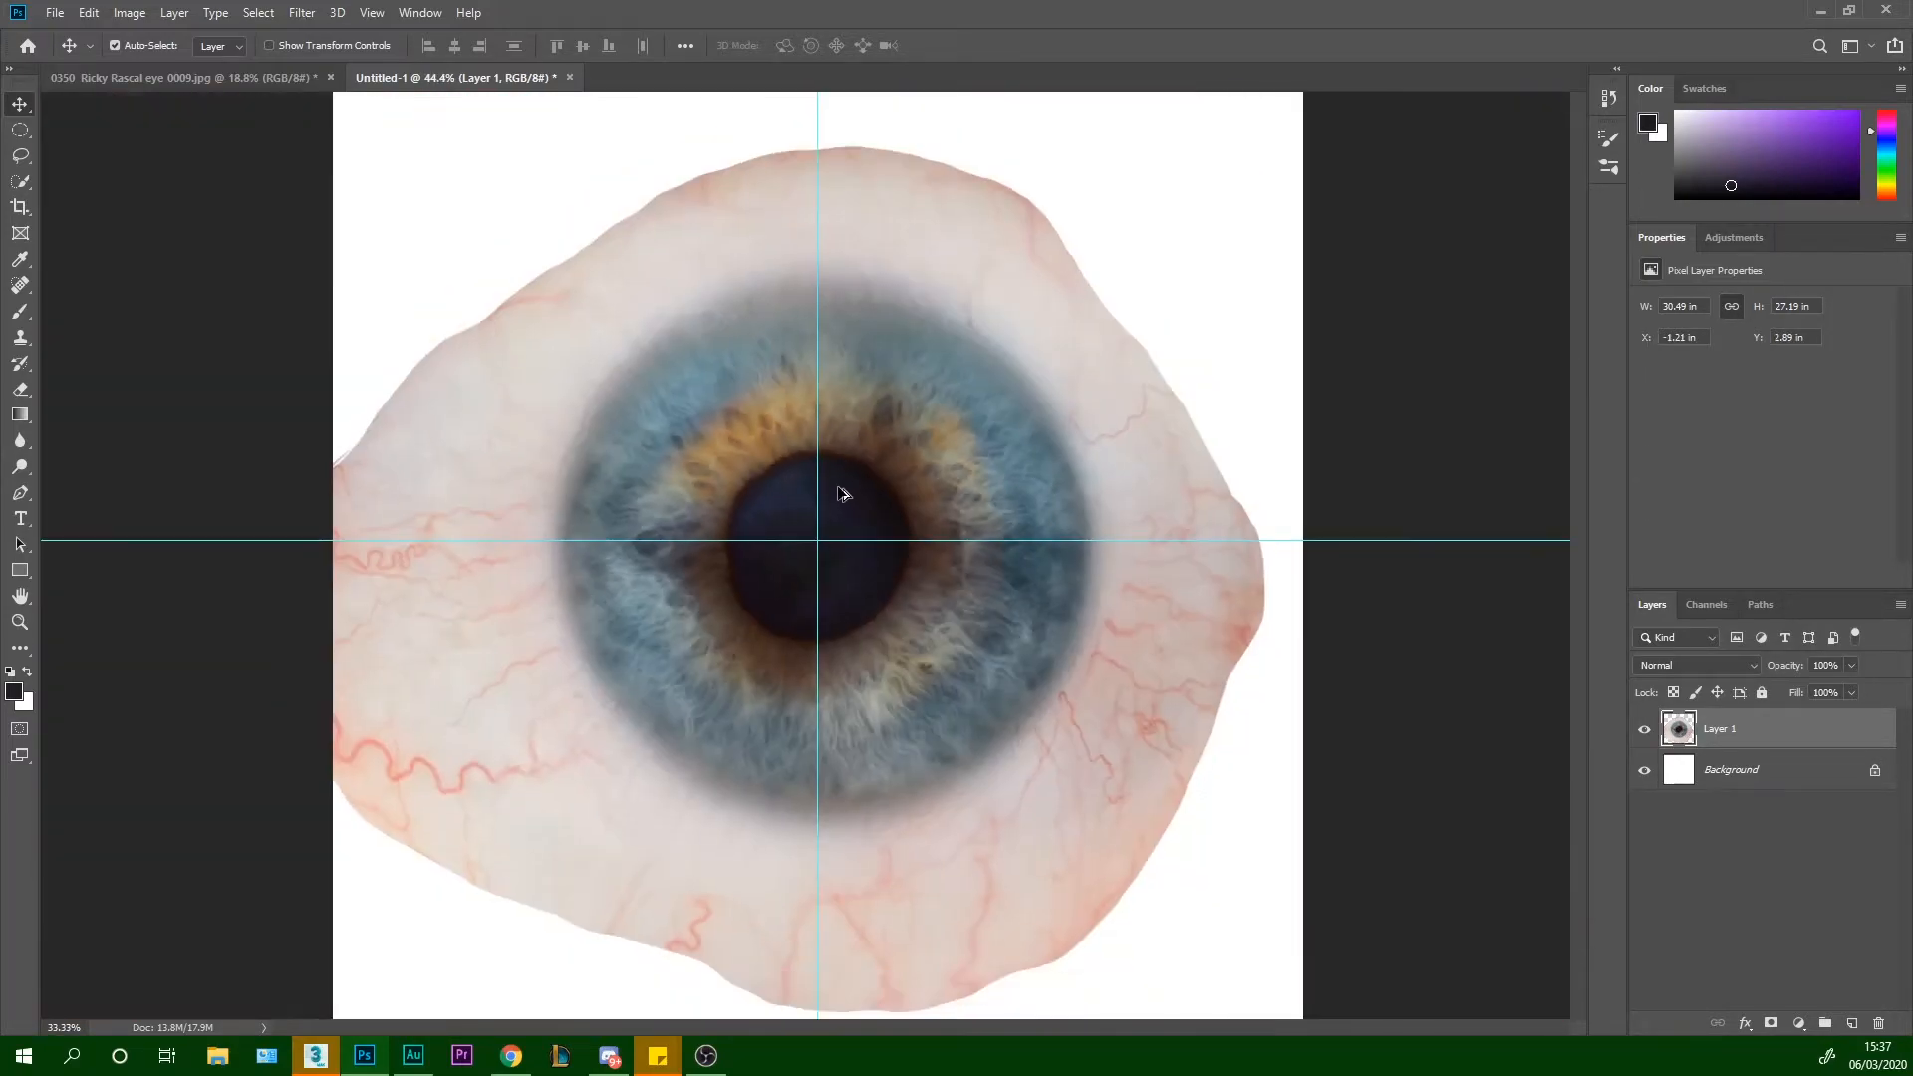
pyautogui.click(115, 44)
pyautogui.click(115, 45)
# Clear all guides from the square document
pyautogui.click(372, 12)
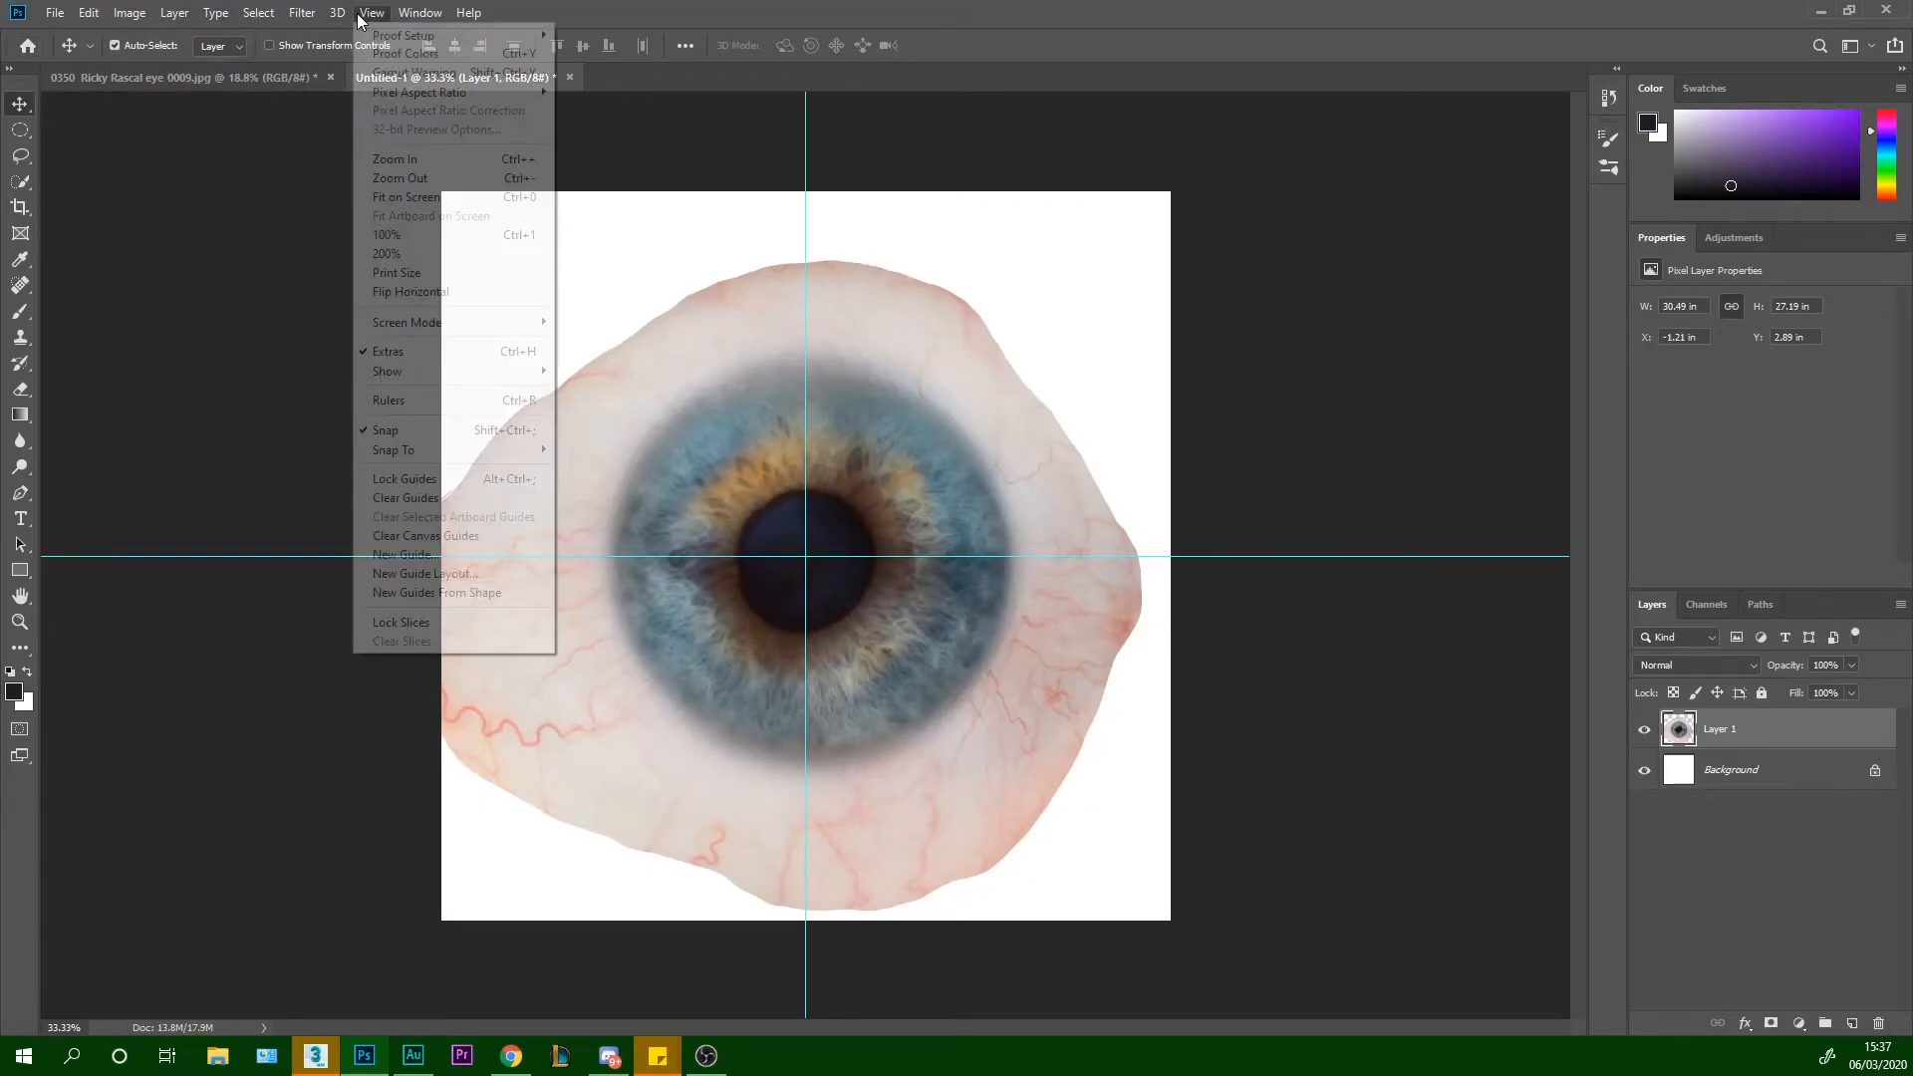
pyautogui.click(461, 497)
pyautogui.scroll(3, 779, 450)
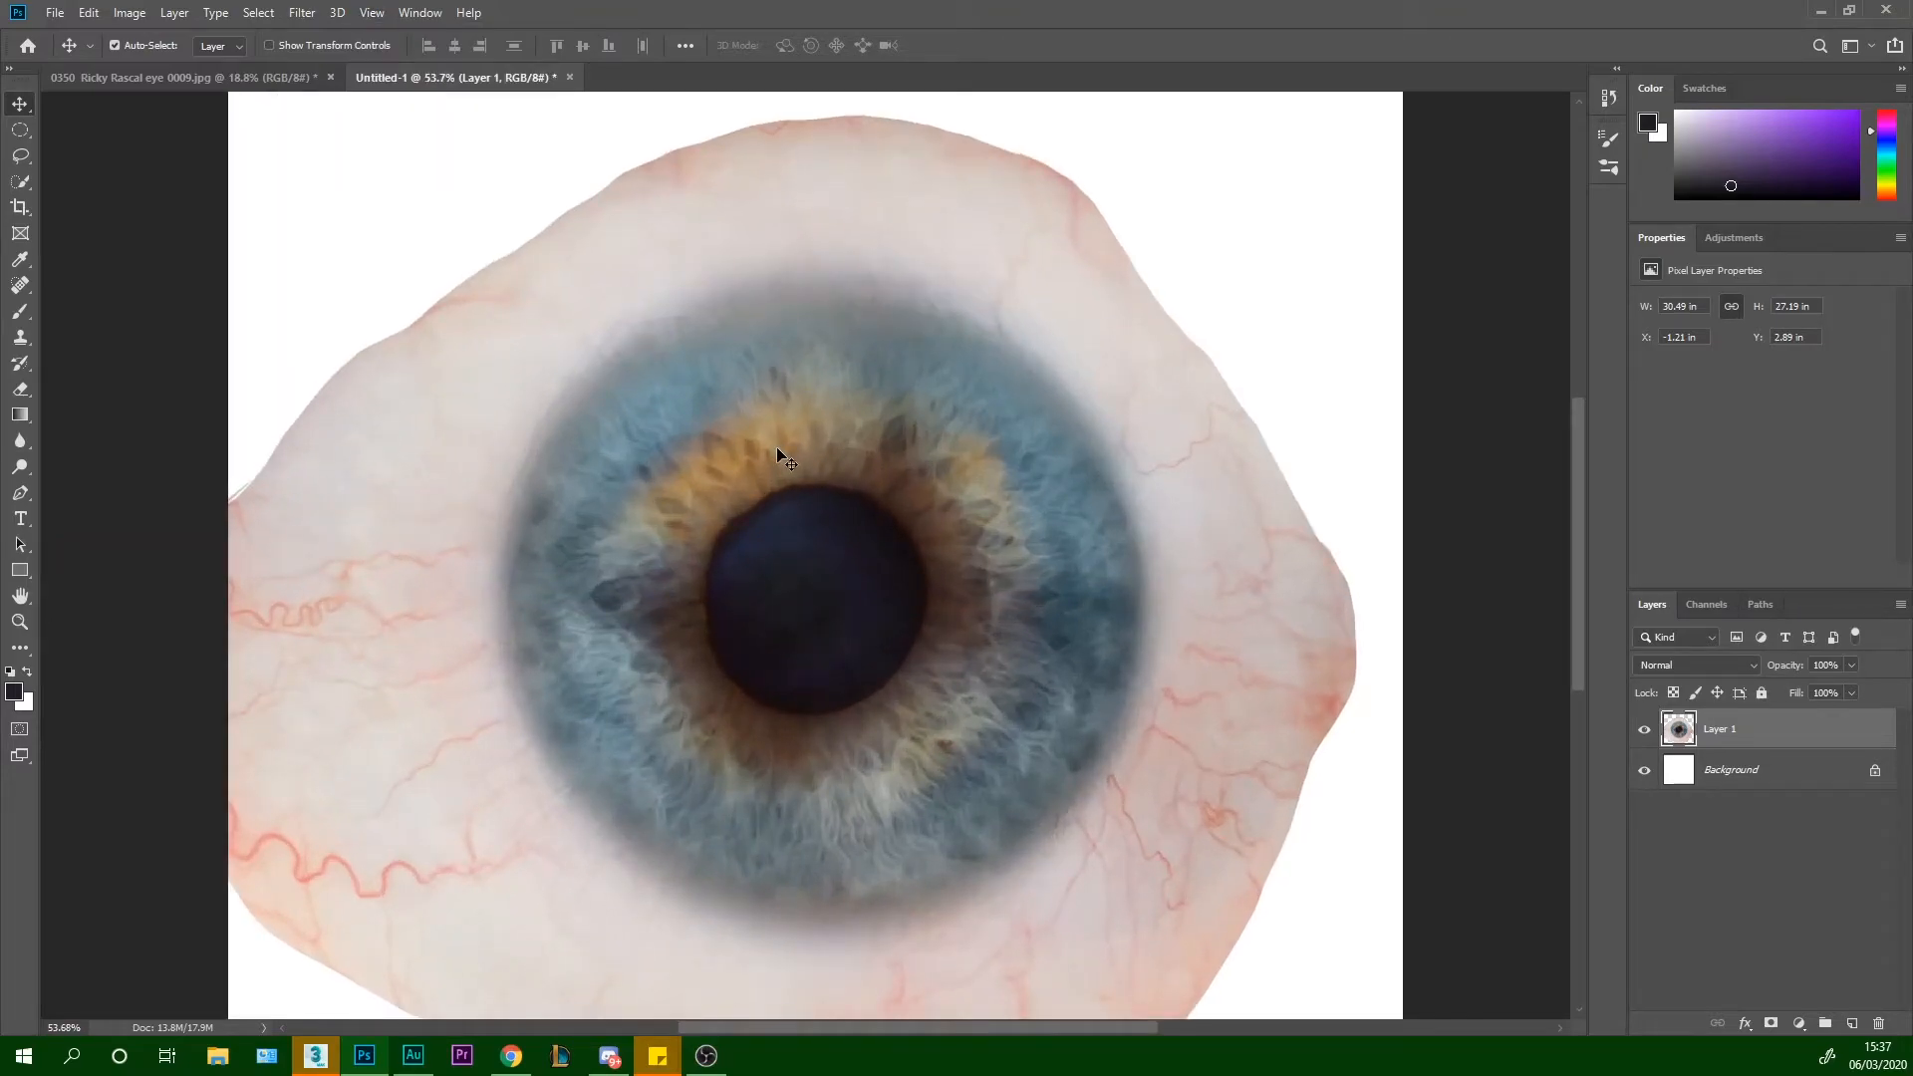
pyautogui.press('ctrl')
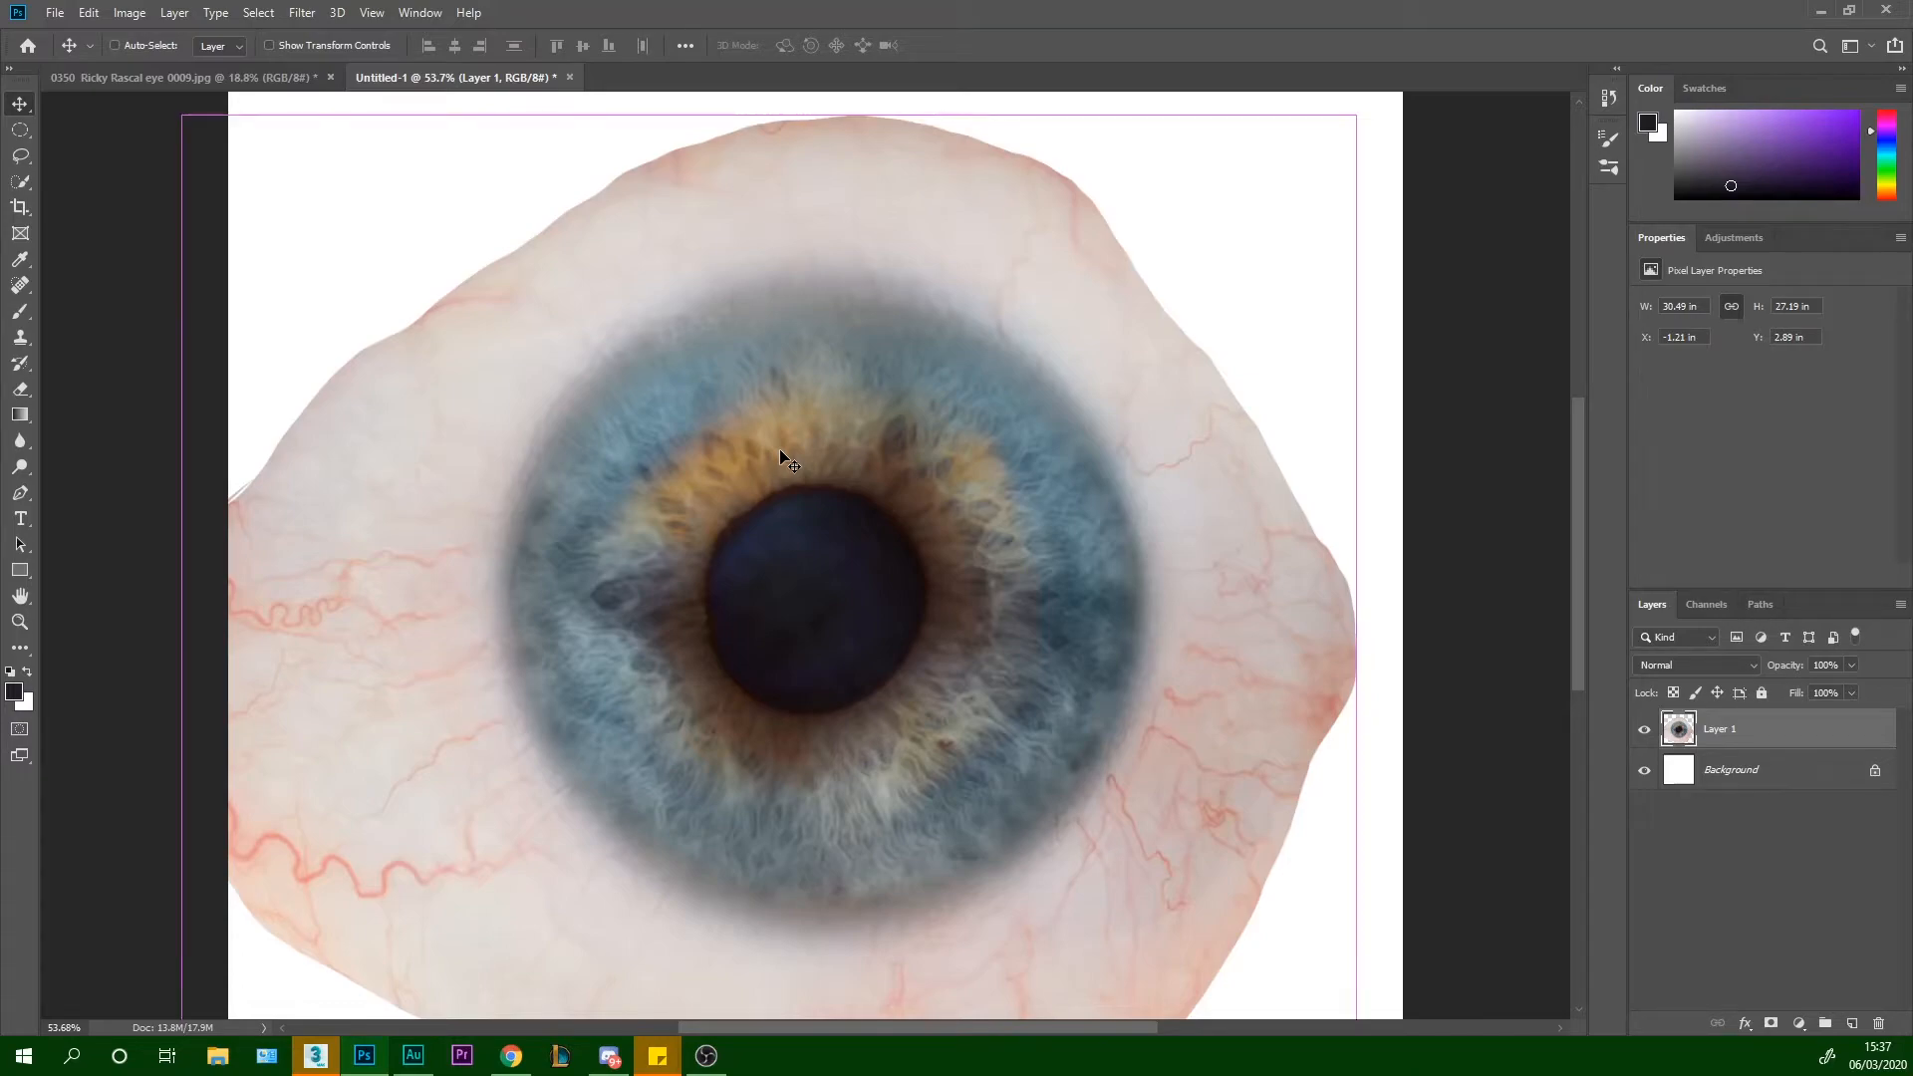
# Duplicate the eyeball layer, keeping the suggested name
pyautogui.rightClick(1733, 732)
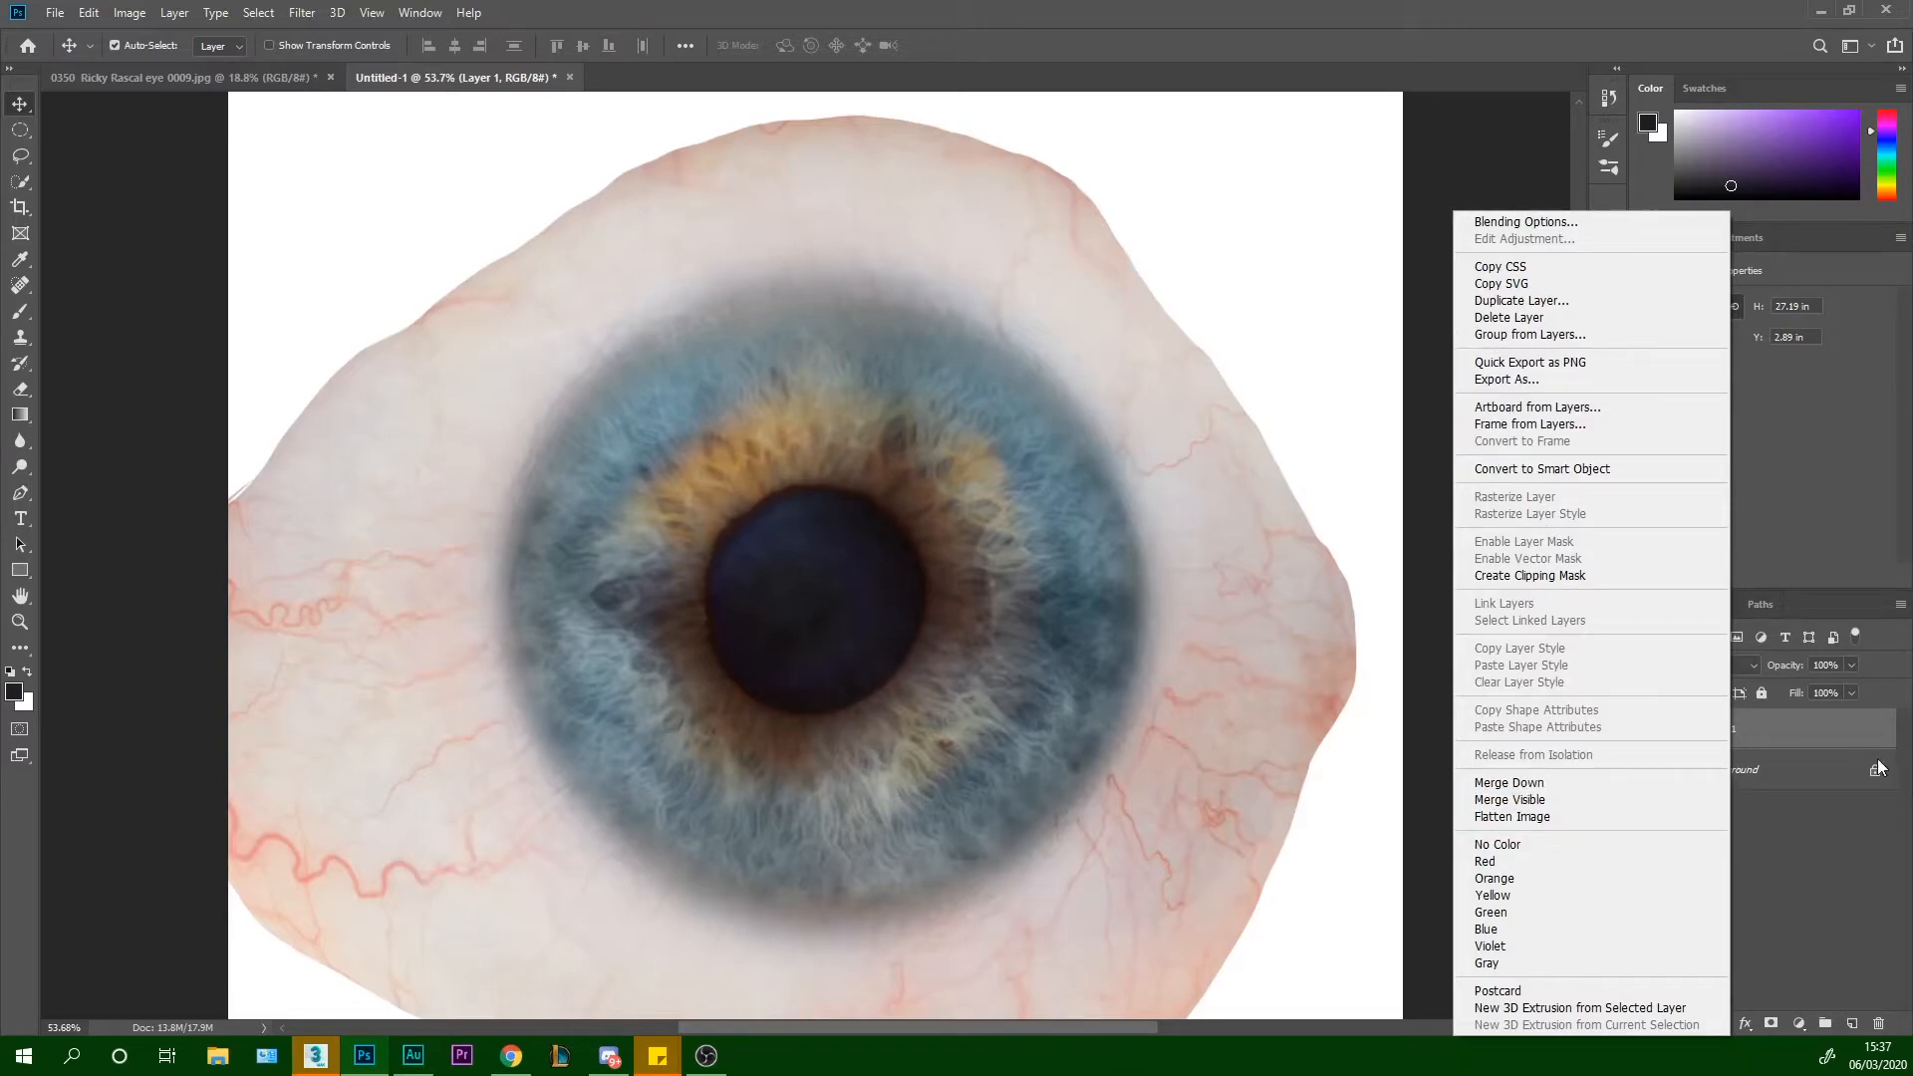
pyautogui.click(1514, 300)
pyautogui.click(1118, 295)
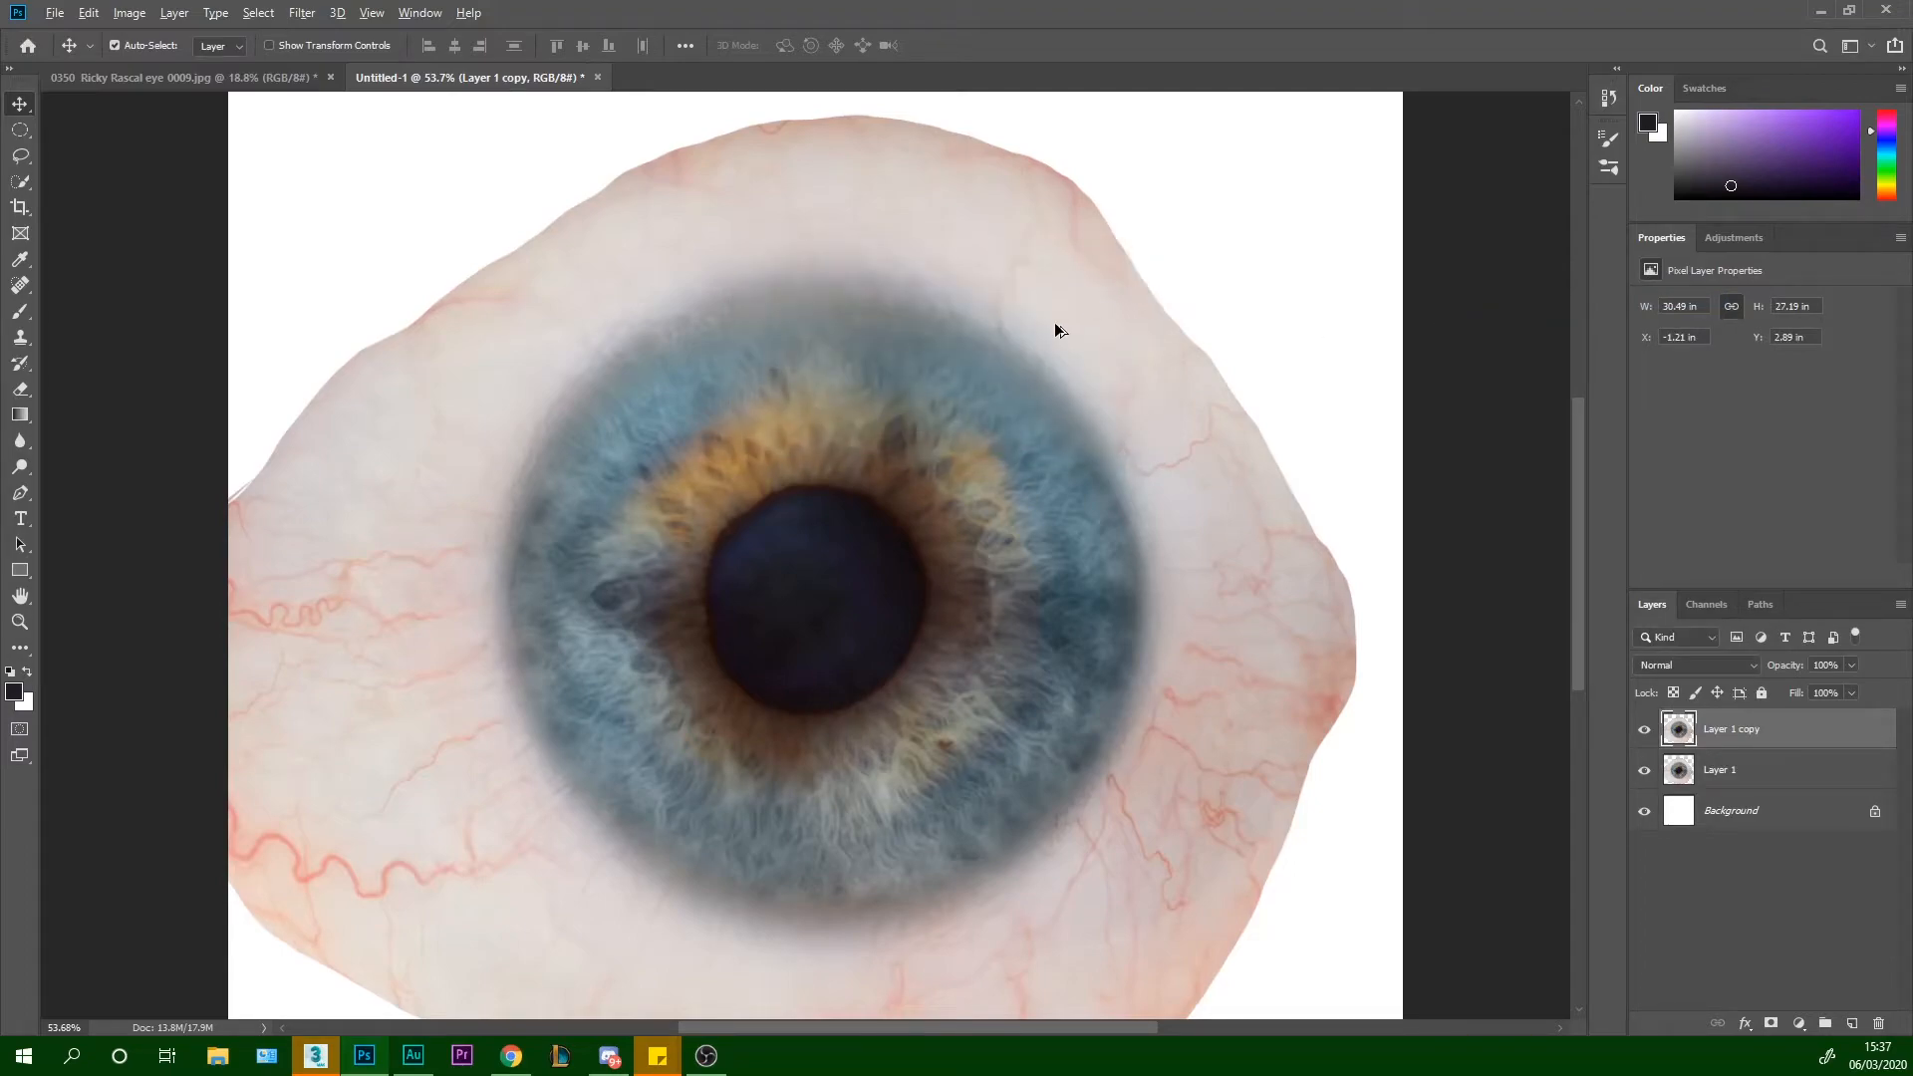
# Try to sample the white of the eye above the iris with the Spot Healing Brush at size 150
pyautogui.hotkey('ctrl', '-')
pyautogui.hotkey('ctrl', '-')
pyautogui.hotkey('ctrl', '0')
pyautogui.scroll(1, 895, 440)
pyautogui.scroll(1, 897, 446)
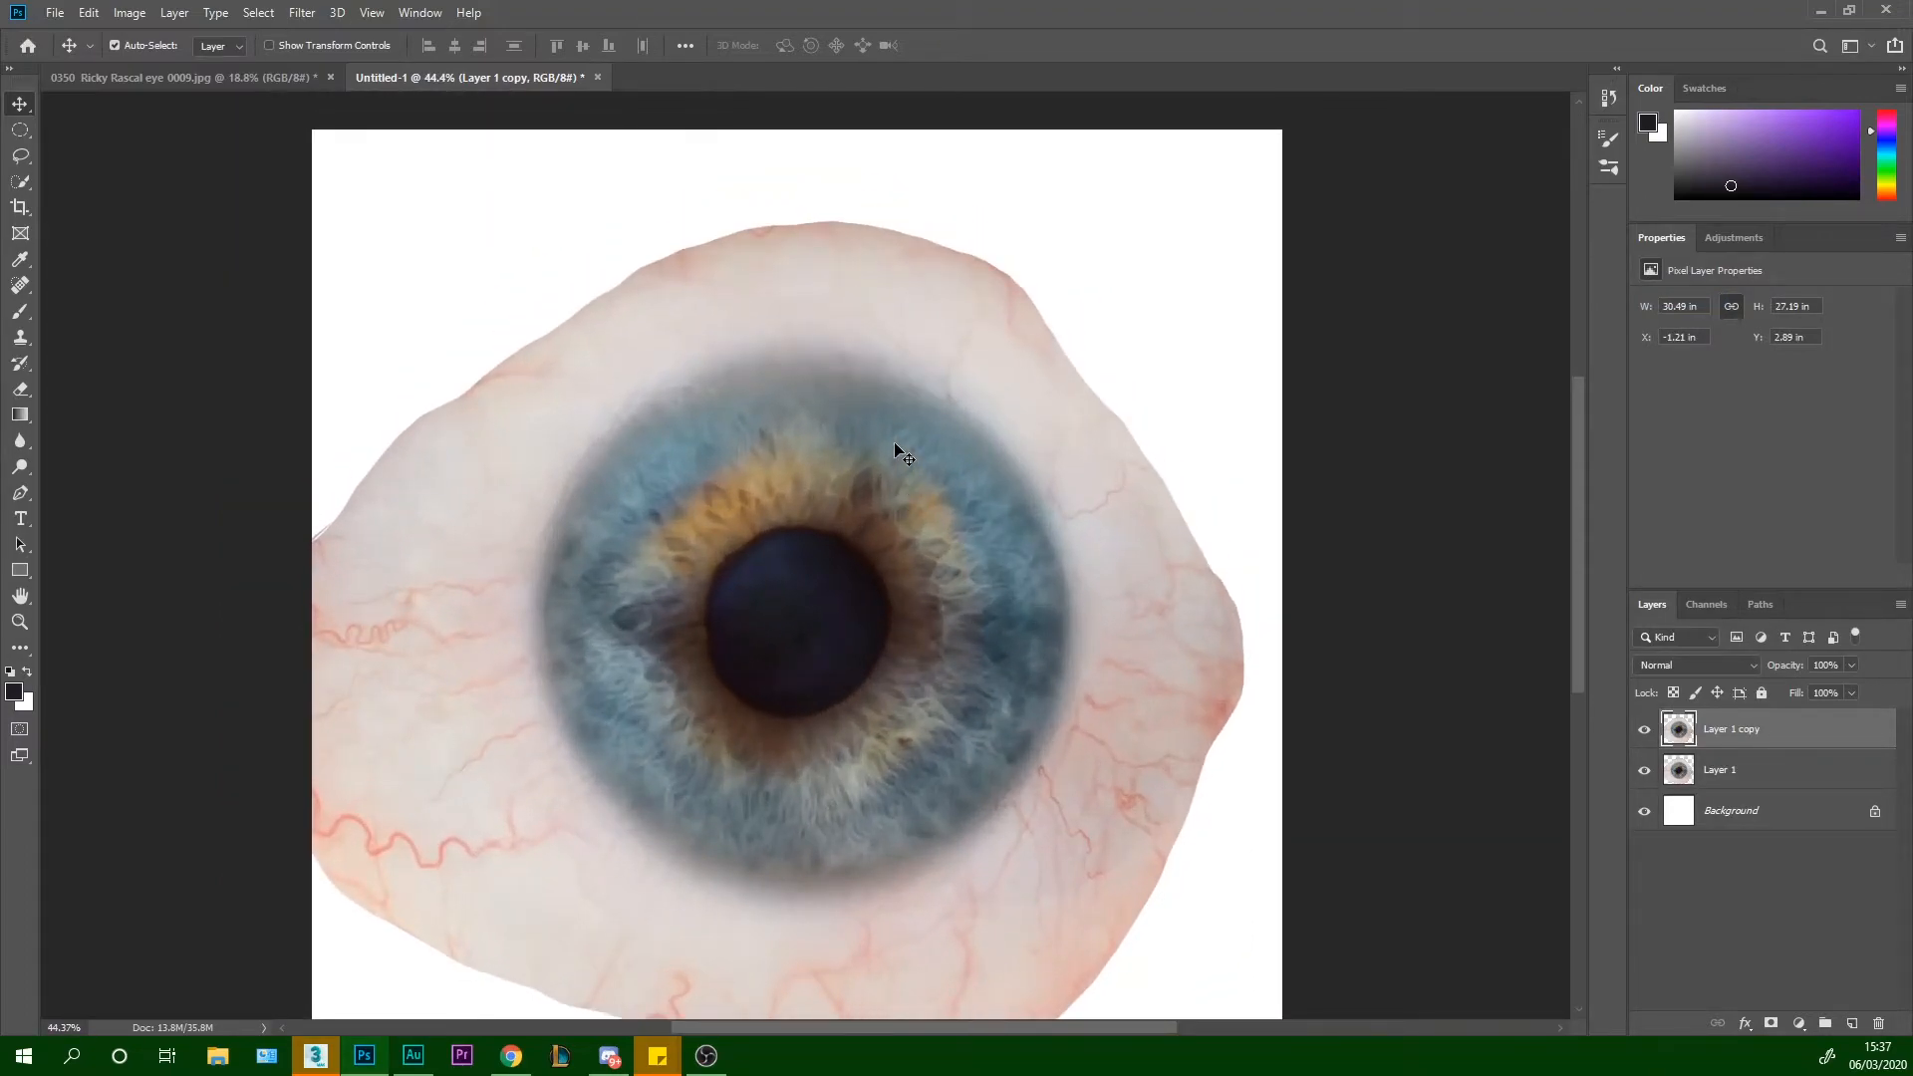
pyautogui.click(19, 288)
pyautogui.rightClick(22, 286)
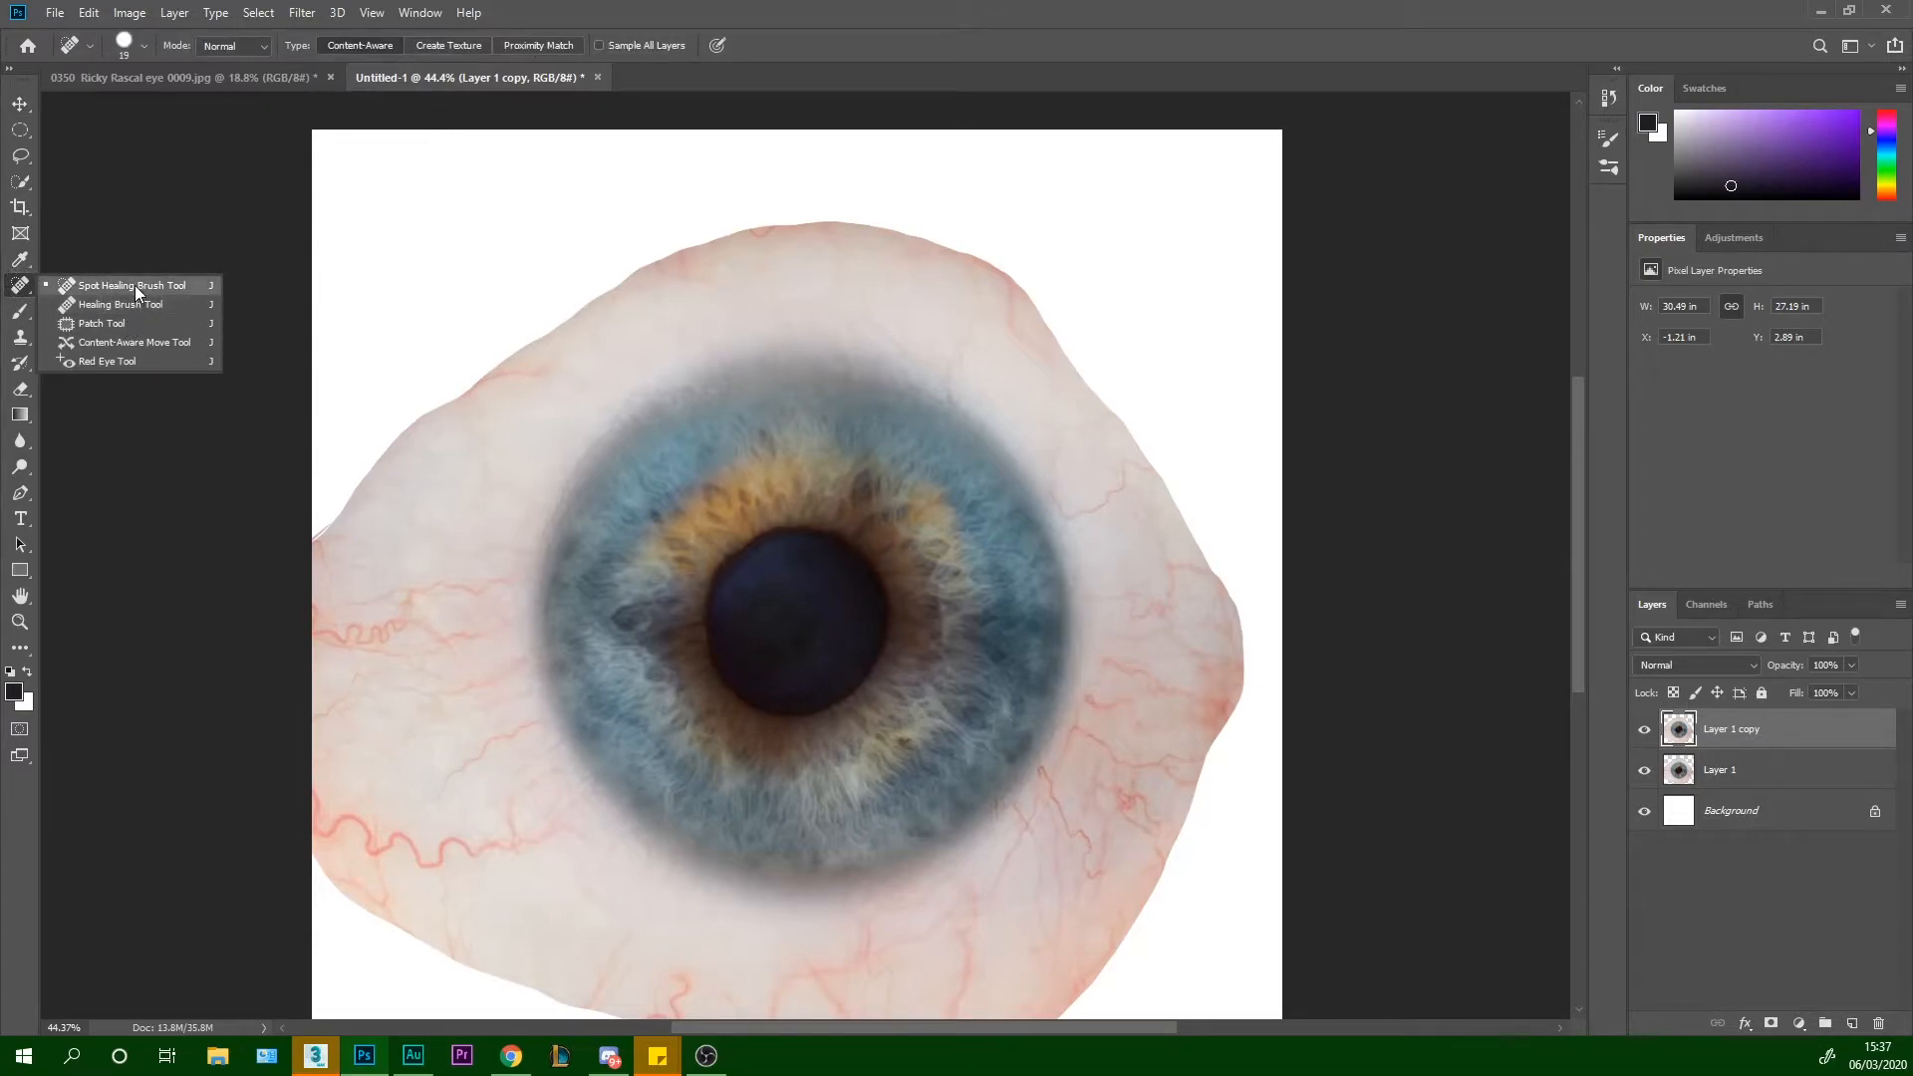
pyautogui.click(142, 286)
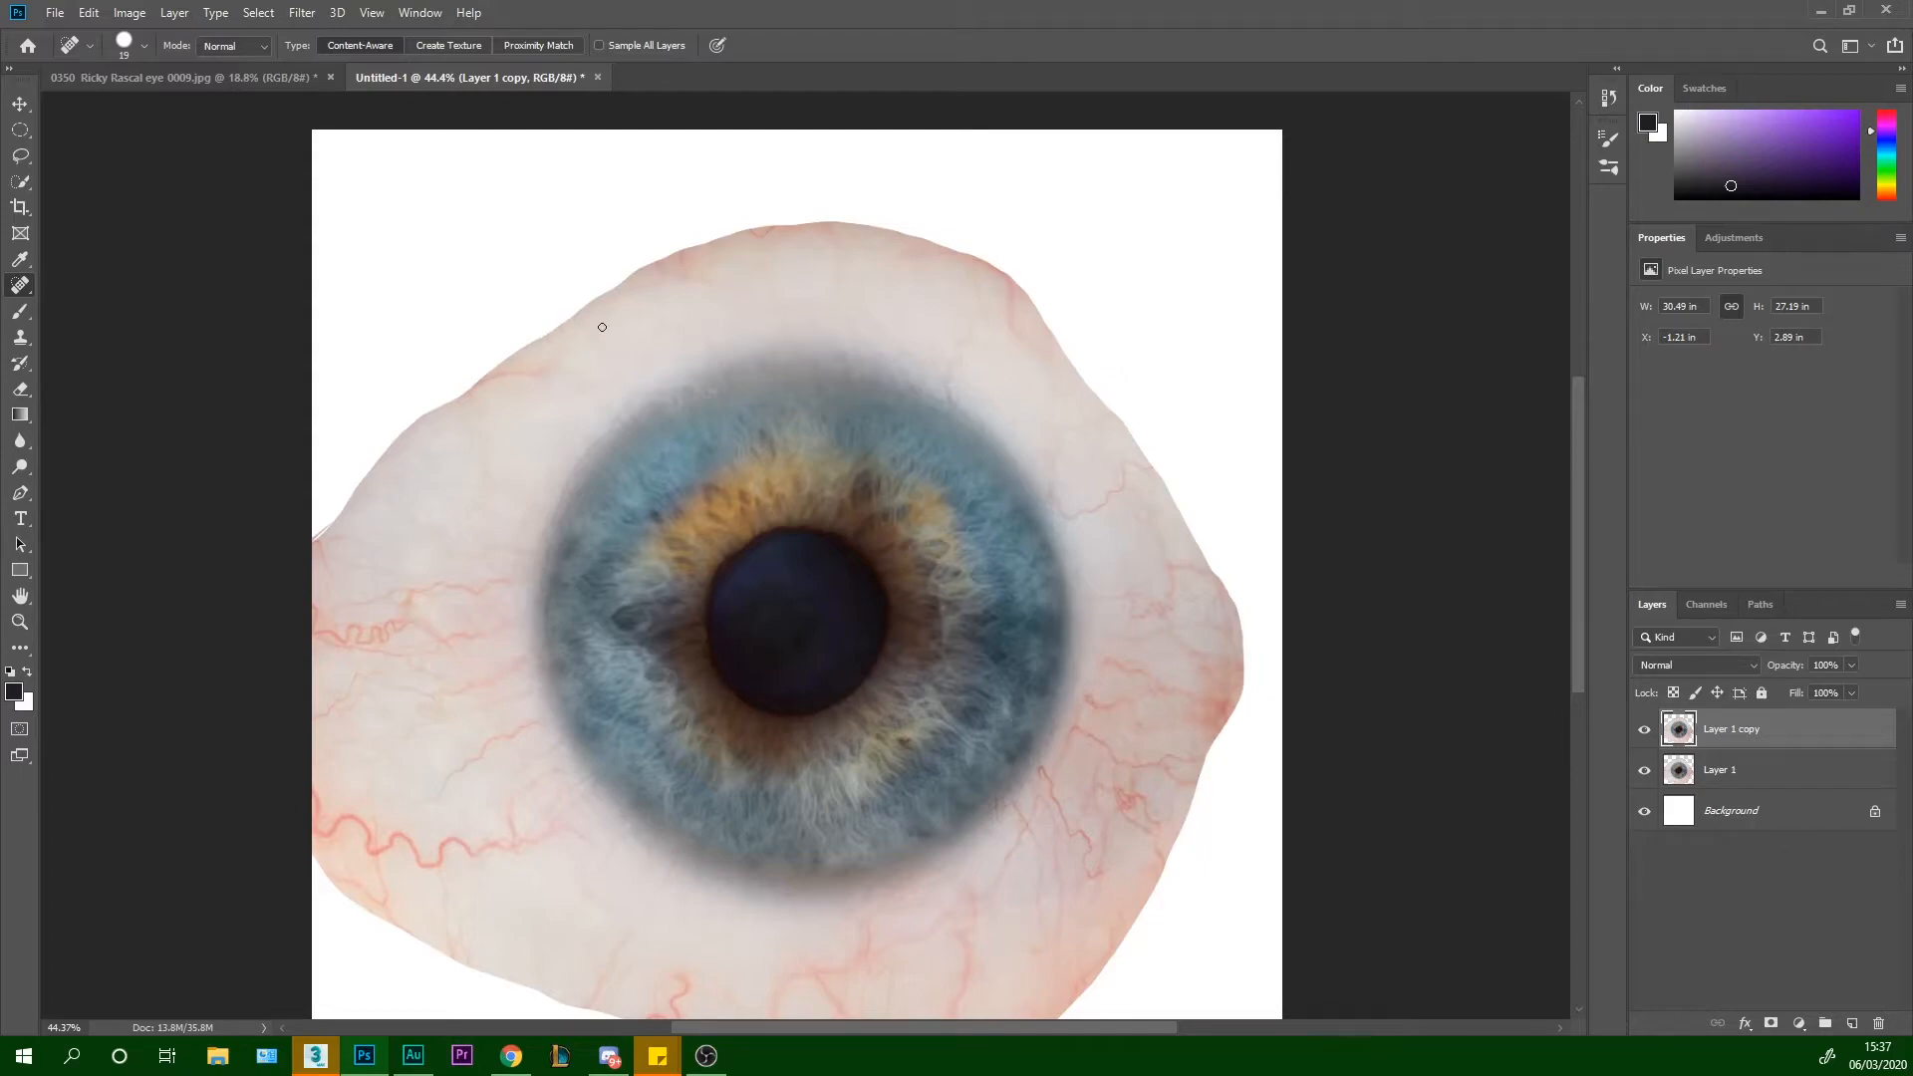
pyautogui.press(']')
pyautogui.press(']')
pyautogui.press(']')
pyautogui.press(']')
pyautogui.press(']')
pyautogui.press(']')
pyautogui.press(']')
pyautogui.press(']')
pyautogui.press(']')
pyautogui.keyDown('alt'); pyautogui.click(583, 330); pyautogui.keyUp('alt')
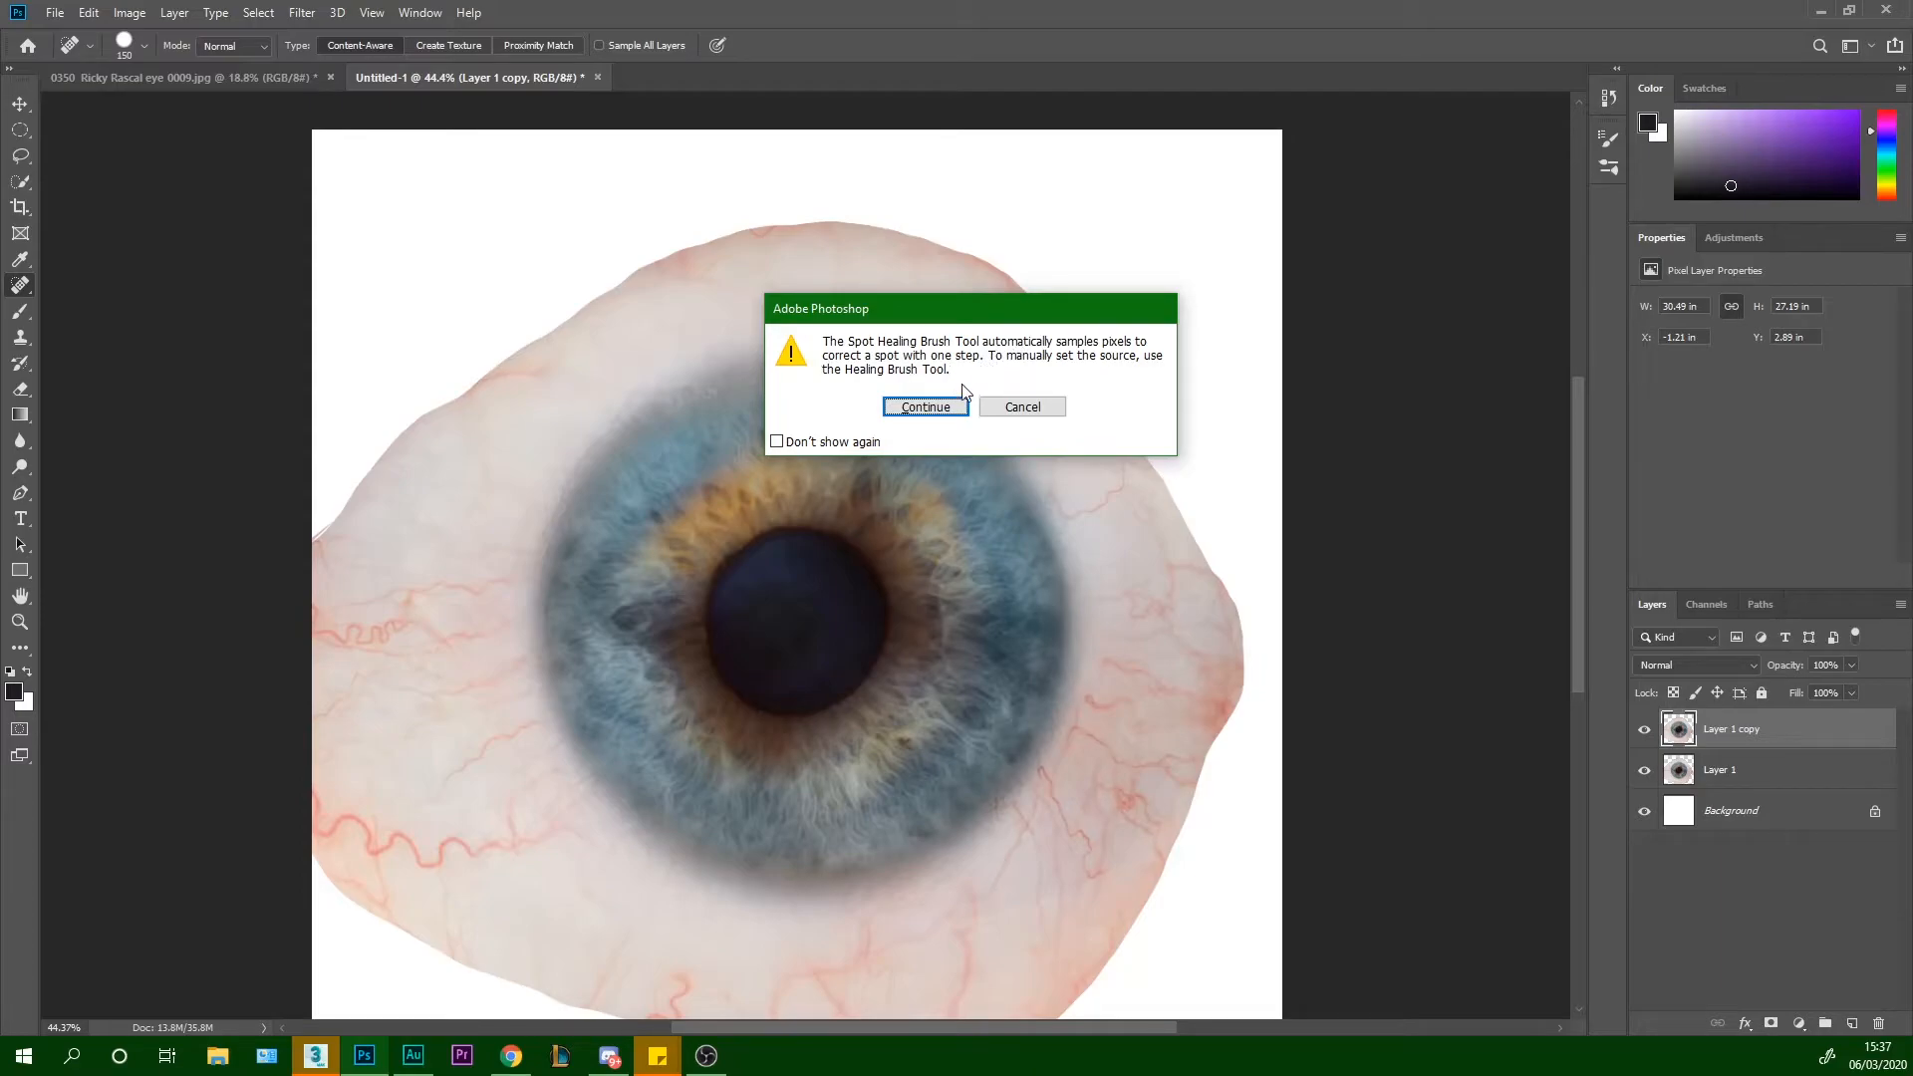
pyautogui.click(925, 406)
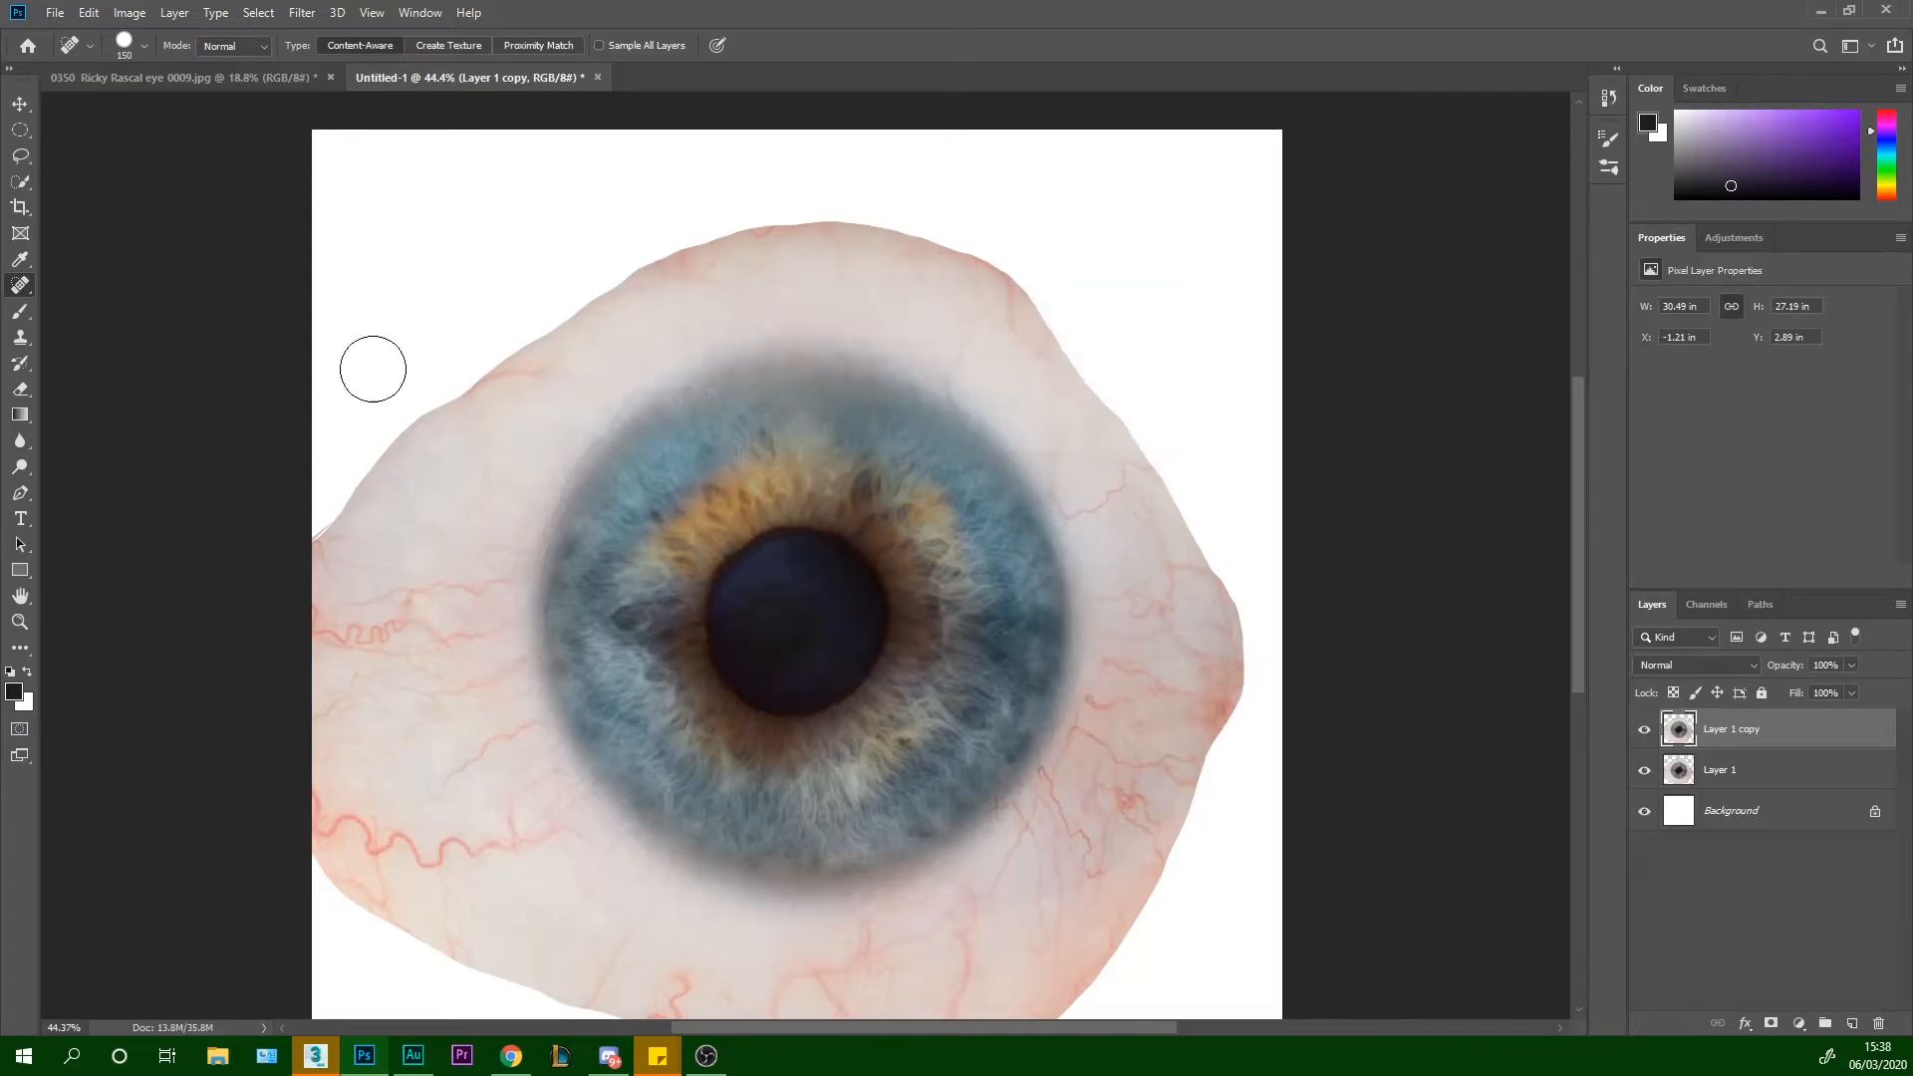
# With the Healing Brush at size 200, sample the sclera and extend it past the eyeball's upper-left edge on the copied layer
pyautogui.rightClick(22, 291)
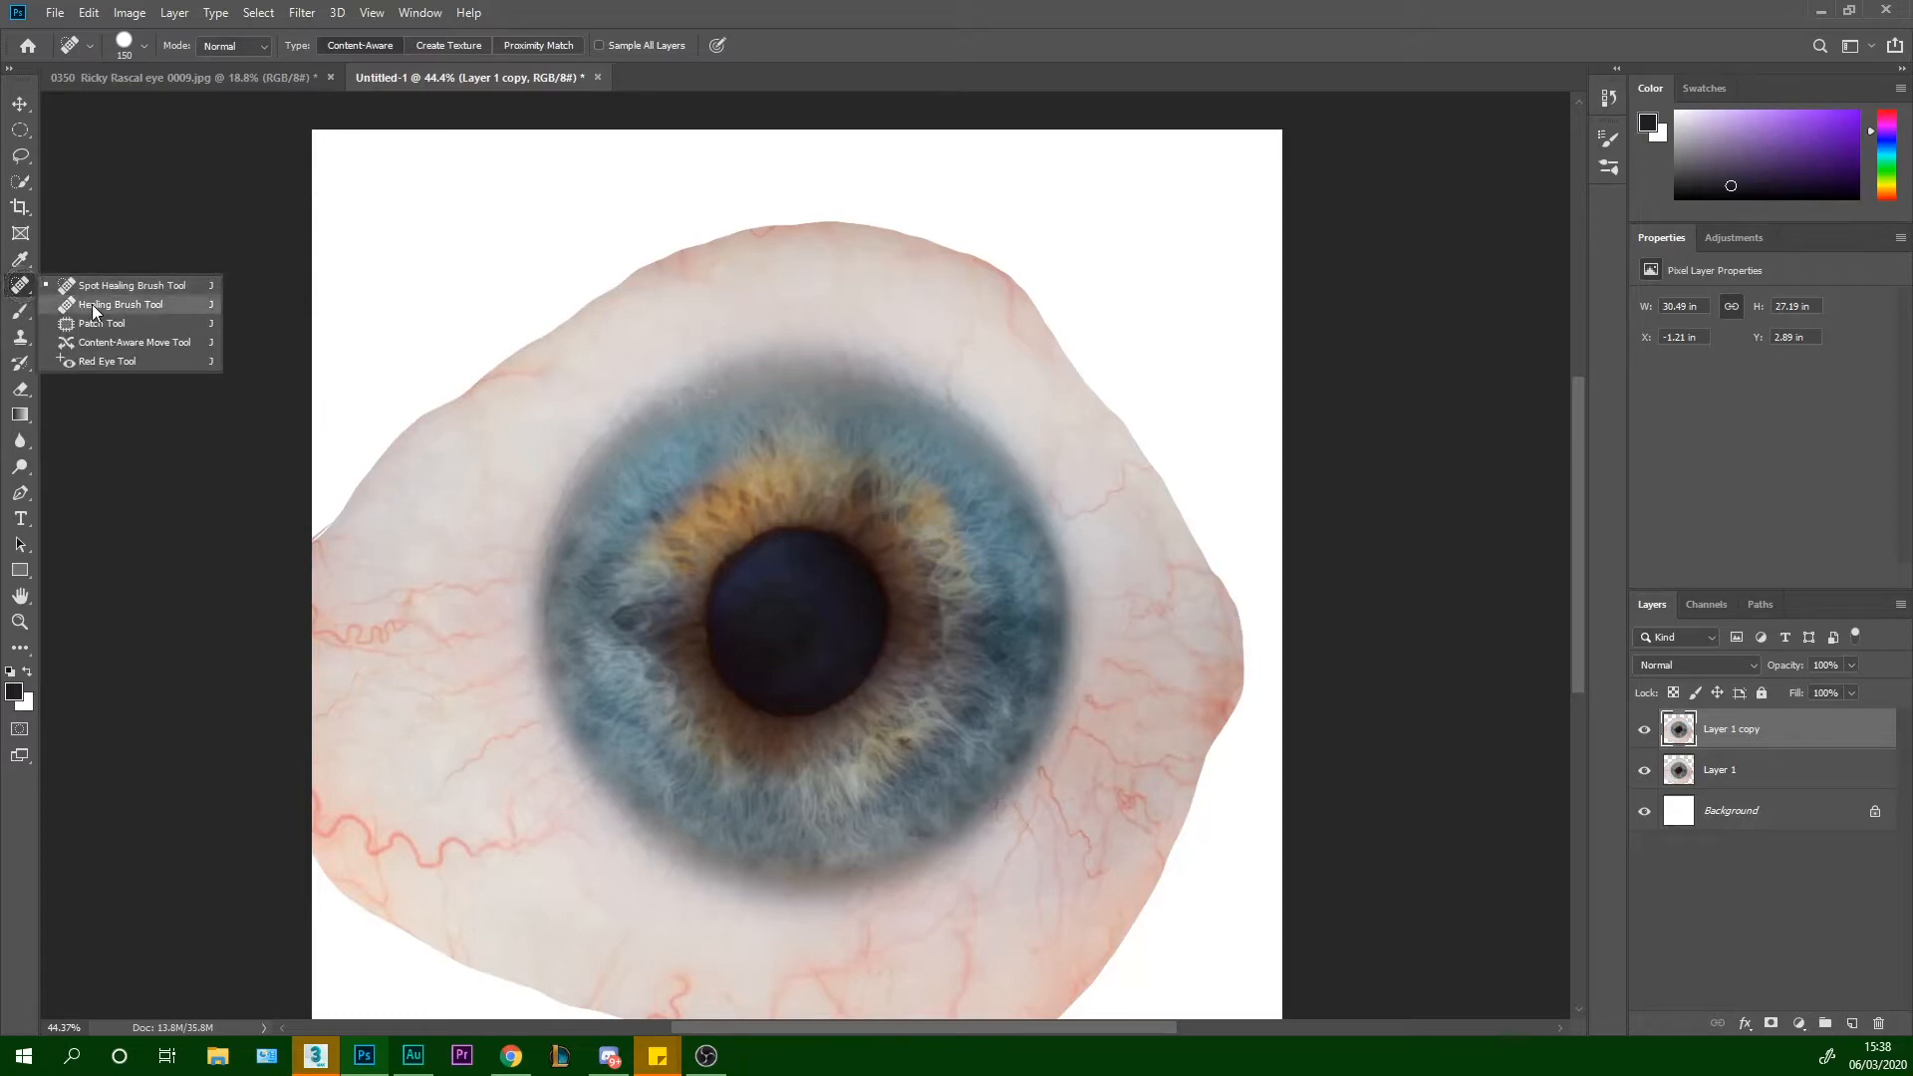
pyautogui.click(90, 304)
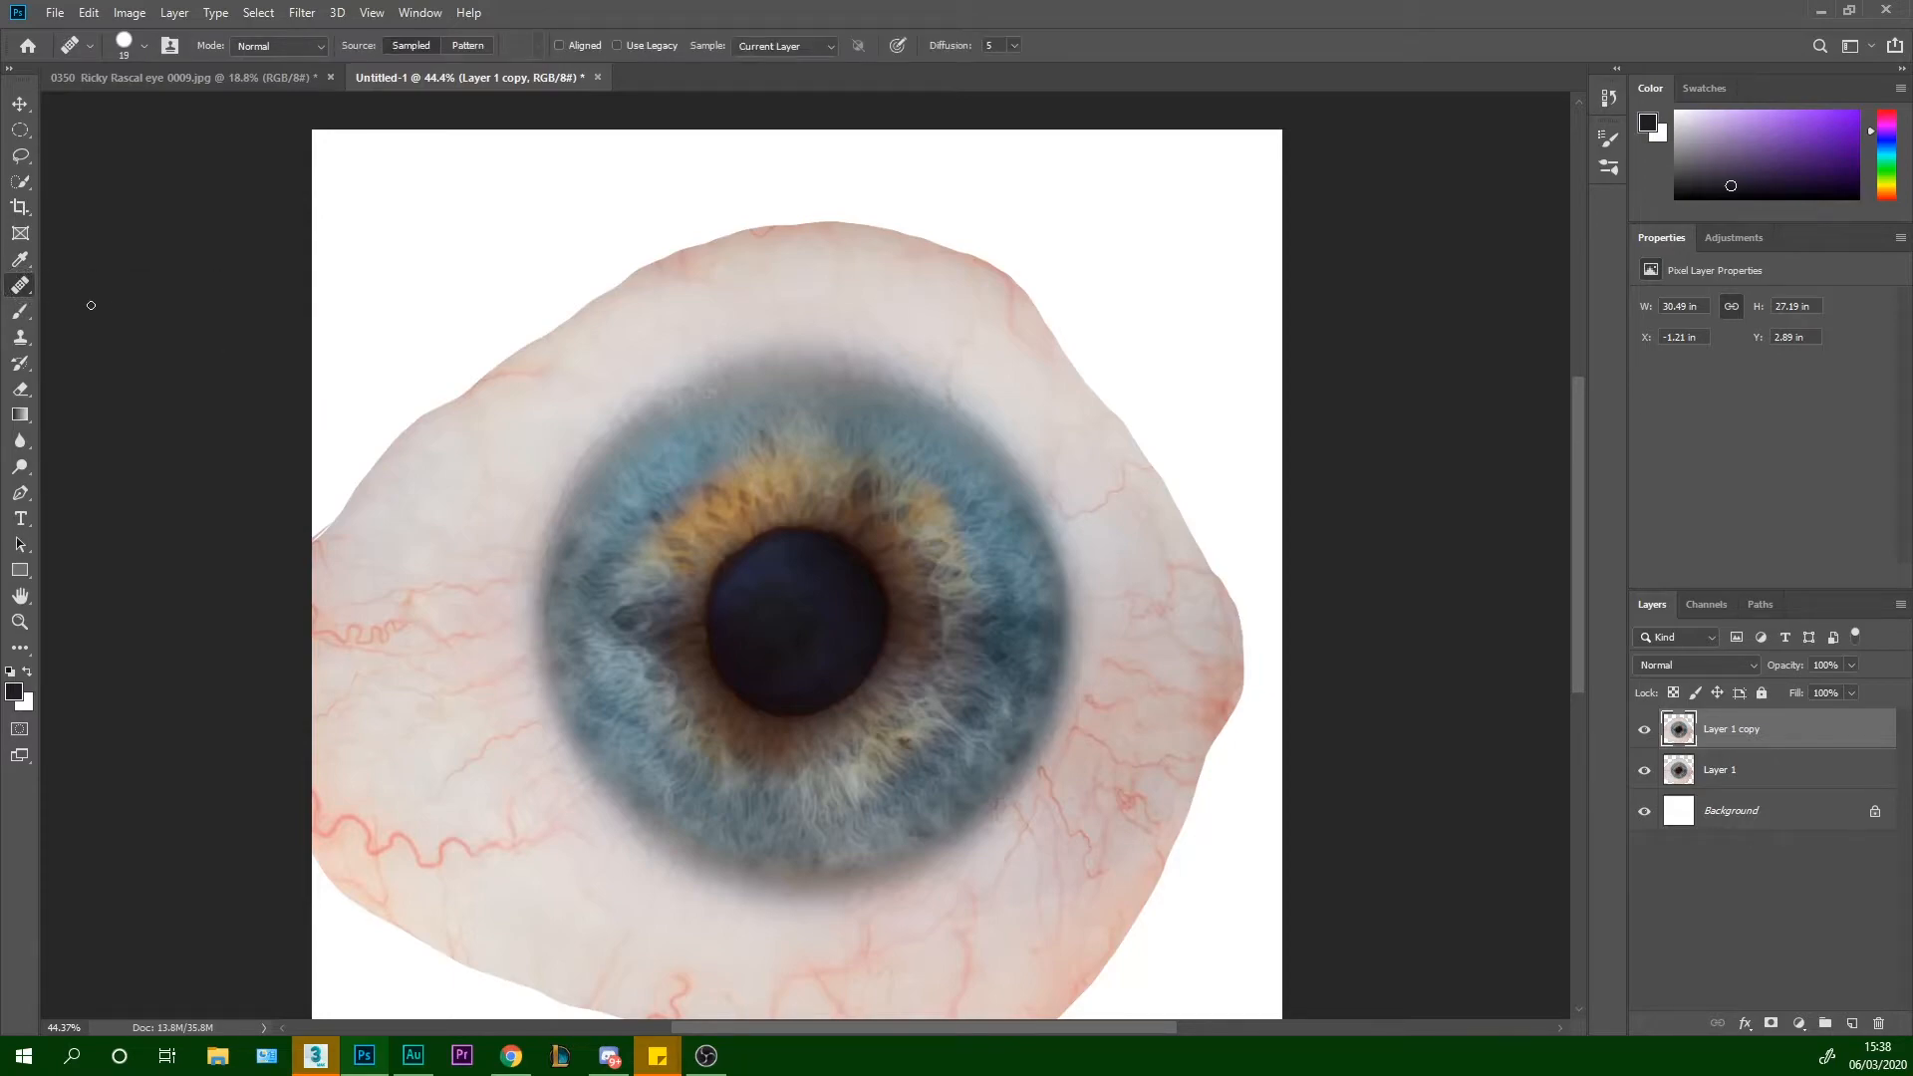
pyautogui.press(']')
pyautogui.press(']')
pyautogui.press(']')
pyautogui.press(']')
pyautogui.press(']')
pyautogui.press(']')
pyautogui.press(']')
pyautogui.keyDown('alt'); pyautogui.click(565, 365); pyautogui.keyUp('alt')
pyautogui.moveTo(513, 336)
pyautogui.mouseDown()
pyautogui.moveTo(524, 284)
pyautogui.moveTo(482, 341)
pyautogui.moveTo(602, 282)
pyautogui.moveTo(598, 265)
pyautogui.mouseUp()
pyautogui.keyDown('alt'); pyautogui.click(491, 499); pyautogui.keyUp('alt')
pyautogui.moveTo(401, 450)
pyautogui.mouseDown()
pyautogui.moveTo(497, 342)
pyautogui.moveTo(667, 253)
pyautogui.moveTo(787, 231)
pyautogui.mouseUp()
pyautogui.keyDown('alt'); pyautogui.click(458, 491); pyautogui.keyUp('alt')
pyautogui.moveTo(310, 472)
pyautogui.mouseDown()
pyautogui.moveTo(359, 473)
pyautogui.moveTo(510, 344)
pyautogui.mouseUp()
pyautogui.moveTo(452, 339)
pyautogui.mouseDown()
pyautogui.moveTo(449, 354)
pyautogui.moveTo(342, 325)
pyautogui.moveTo(534, 372)
pyautogui.mouseUp()
# Fill the canvas's blank upper-left corner with veined sclera sampled to the lower left of the iris
pyautogui.keyDown('alt'); pyautogui.click(418, 691); pyautogui.keyUp('alt')
pyautogui.moveTo(349, 214)
pyautogui.mouseDown()
pyautogui.moveTo(349, 342)
pyautogui.moveTo(359, 312)
pyautogui.mouseUp()
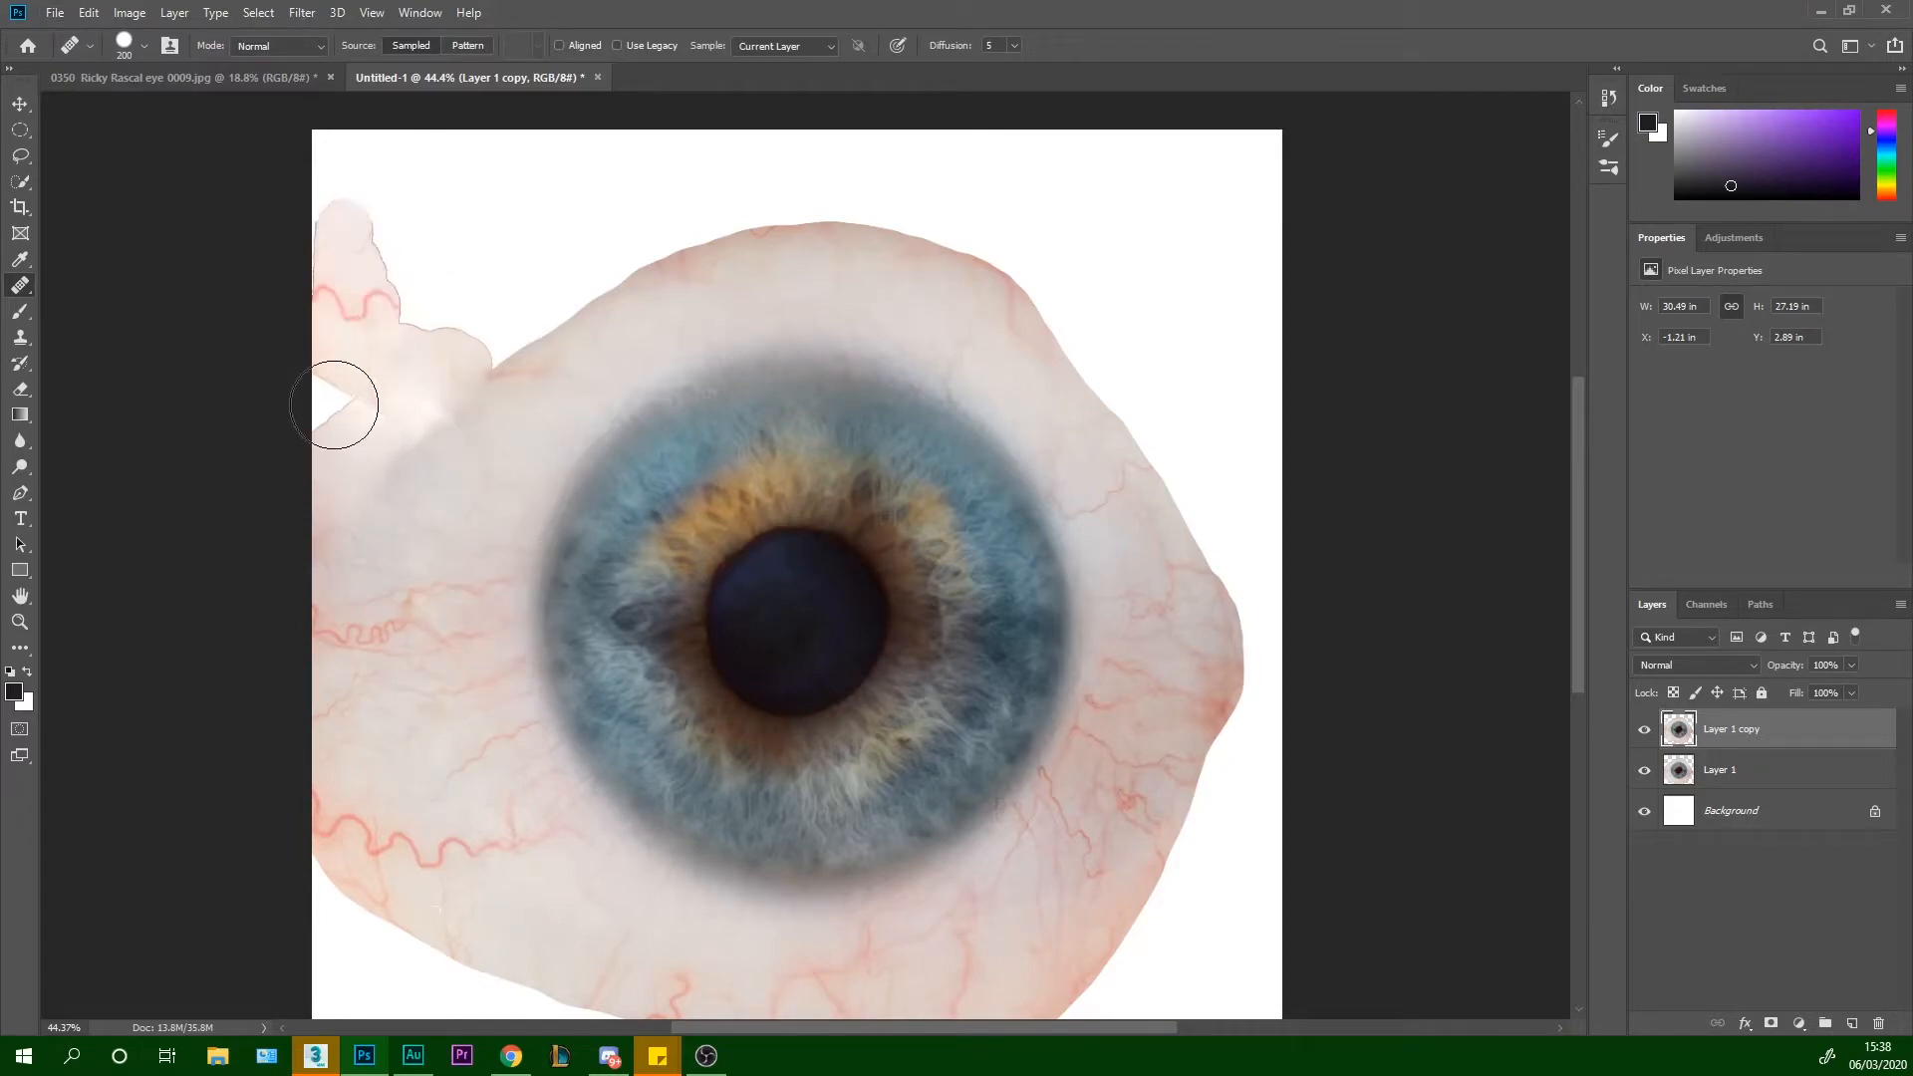
pyautogui.moveTo(532, 389)
pyautogui.mouseDown()
pyautogui.moveTo(468, 251)
pyautogui.moveTo(414, 391)
pyautogui.moveTo(325, 351)
pyautogui.moveTo(330, 445)
pyautogui.moveTo(352, 236)
pyautogui.moveTo(331, 174)
pyautogui.moveTo(388, 147)
pyautogui.moveTo(415, 234)
pyautogui.moveTo(479, 144)
pyautogui.moveTo(545, 143)
pyautogui.moveTo(498, 237)
pyautogui.moveTo(560, 219)
pyautogui.mouseUp()
pyautogui.moveTo(499, 336)
pyautogui.mouseDown()
pyautogui.moveTo(555, 155)
pyautogui.moveTo(592, 199)
pyautogui.moveTo(610, 148)
pyautogui.moveTo(487, 183)
pyautogui.moveTo(620, 149)
pyautogui.mouseUp()
# Extend the sclera texture into the blank area beyond the eyeball's upper-right edge with the Healing Brush
pyautogui.moveTo(1066, 309)
pyautogui.mouseDown()
pyautogui.moveTo(1179, 432)
pyautogui.moveTo(1062, 236)
pyautogui.moveTo(1207, 362)
pyautogui.moveTo(1171, 520)
pyautogui.mouseUp()
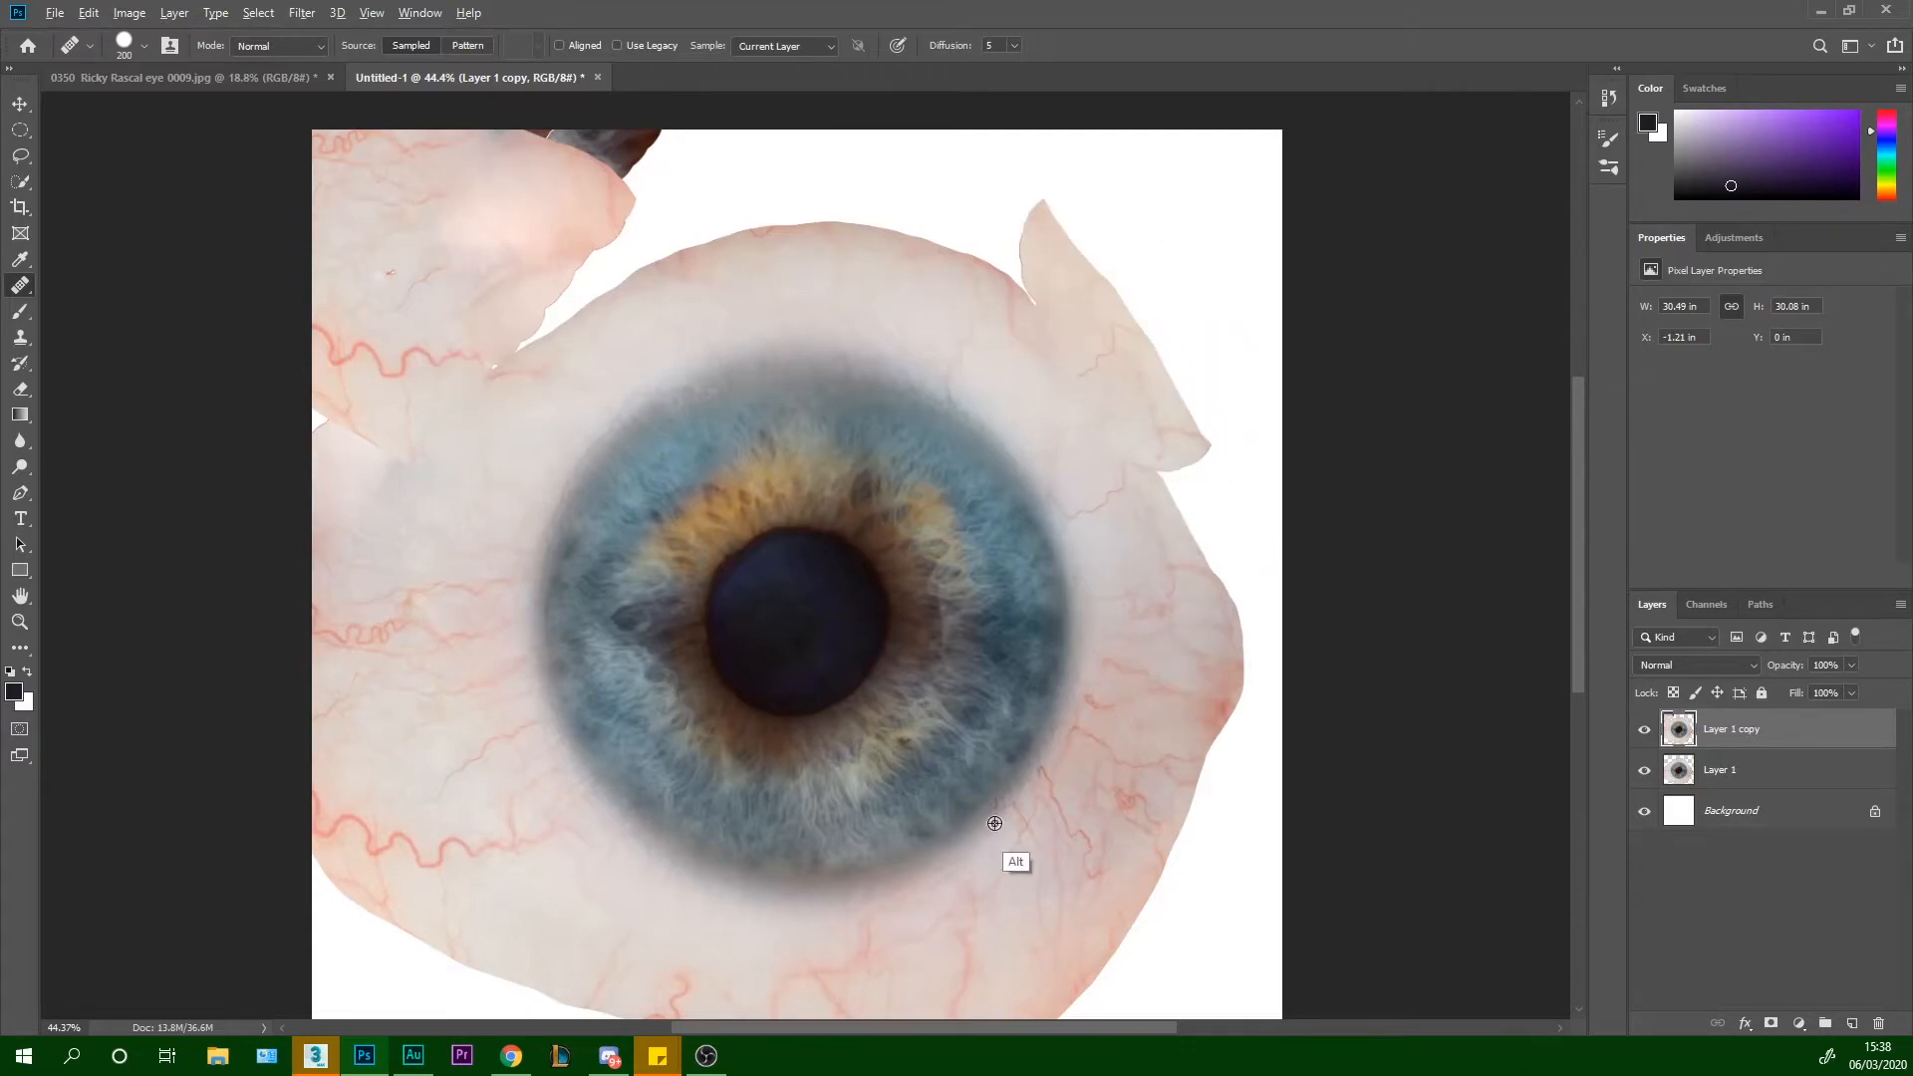
pyautogui.moveTo(1102, 284)
pyautogui.mouseDown()
pyautogui.moveTo(1208, 441)
pyautogui.moveTo(1240, 343)
pyautogui.moveTo(1106, 222)
pyautogui.mouseUp()
pyautogui.moveTo(984, 247); pyautogui.dragTo(940, 333)
# Fill the blank strip above the iris with sampled sclera and blend it into the upper-left patches
pyautogui.press('alt')
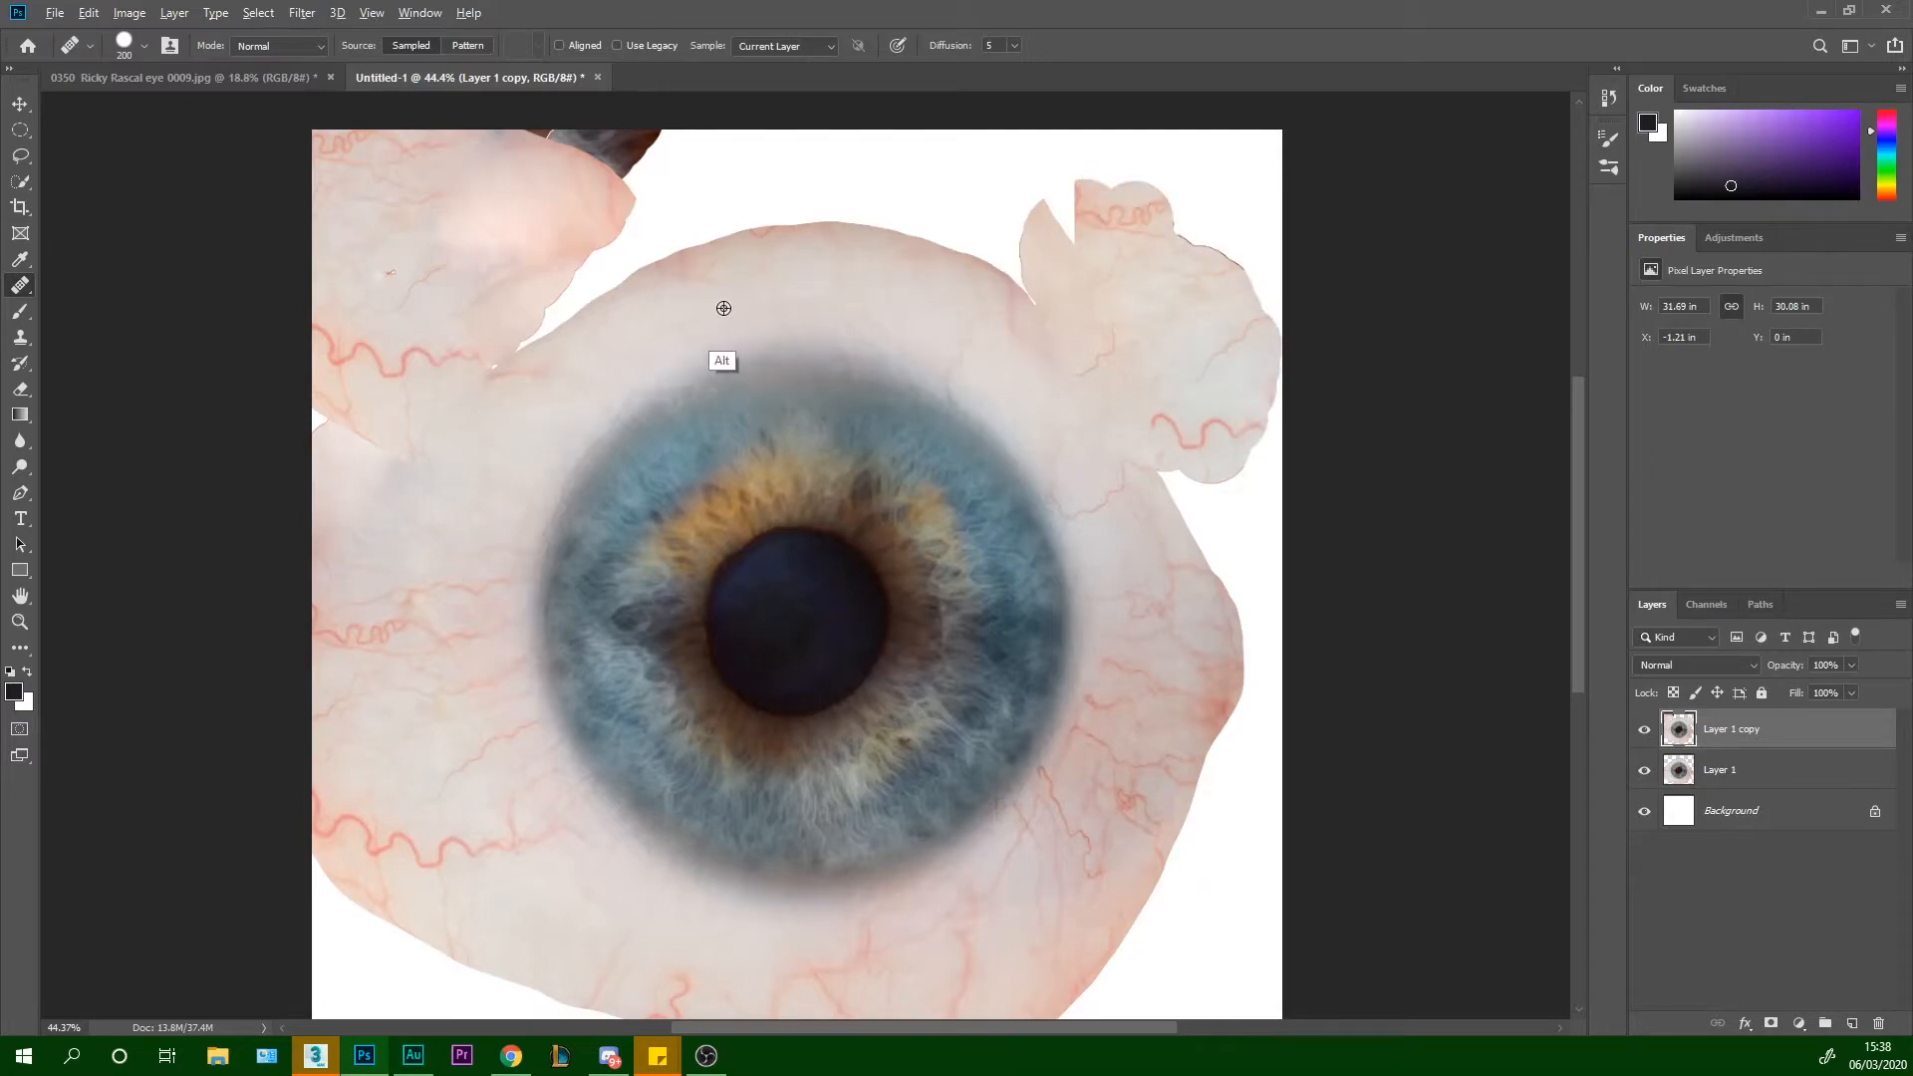
pyautogui.moveTo(716, 213)
pyautogui.mouseDown()
pyautogui.moveTo(586, 282)
pyautogui.moveTo(795, 196)
pyautogui.moveTo(898, 208)
pyautogui.moveTo(1003, 259)
pyautogui.moveTo(880, 235)
pyautogui.mouseUp()
pyautogui.press('alt')
pyautogui.moveTo(717, 133); pyautogui.dragTo(971, 169)
pyautogui.press('alt')
pyautogui.moveTo(682, 219)
pyautogui.mouseDown()
pyautogui.moveTo(528, 289)
pyautogui.moveTo(504, 347)
pyautogui.moveTo(398, 271)
pyautogui.moveTo(528, 228)
pyautogui.moveTo(316, 357)
pyautogui.mouseUp()
pyautogui.moveTo(547, 363)
pyautogui.mouseDown()
pyautogui.moveTo(431, 389)
pyautogui.moveTo(398, 431)
pyautogui.mouseUp()
pyautogui.moveTo(582, 305); pyautogui.dragTo(662, 222)
pyautogui.press('alt')
pyautogui.moveTo(859, 209)
pyautogui.mouseDown()
pyautogui.moveTo(787, 129)
pyautogui.moveTo(1013, 141)
pyautogui.moveTo(924, 237)
pyautogui.mouseUp()
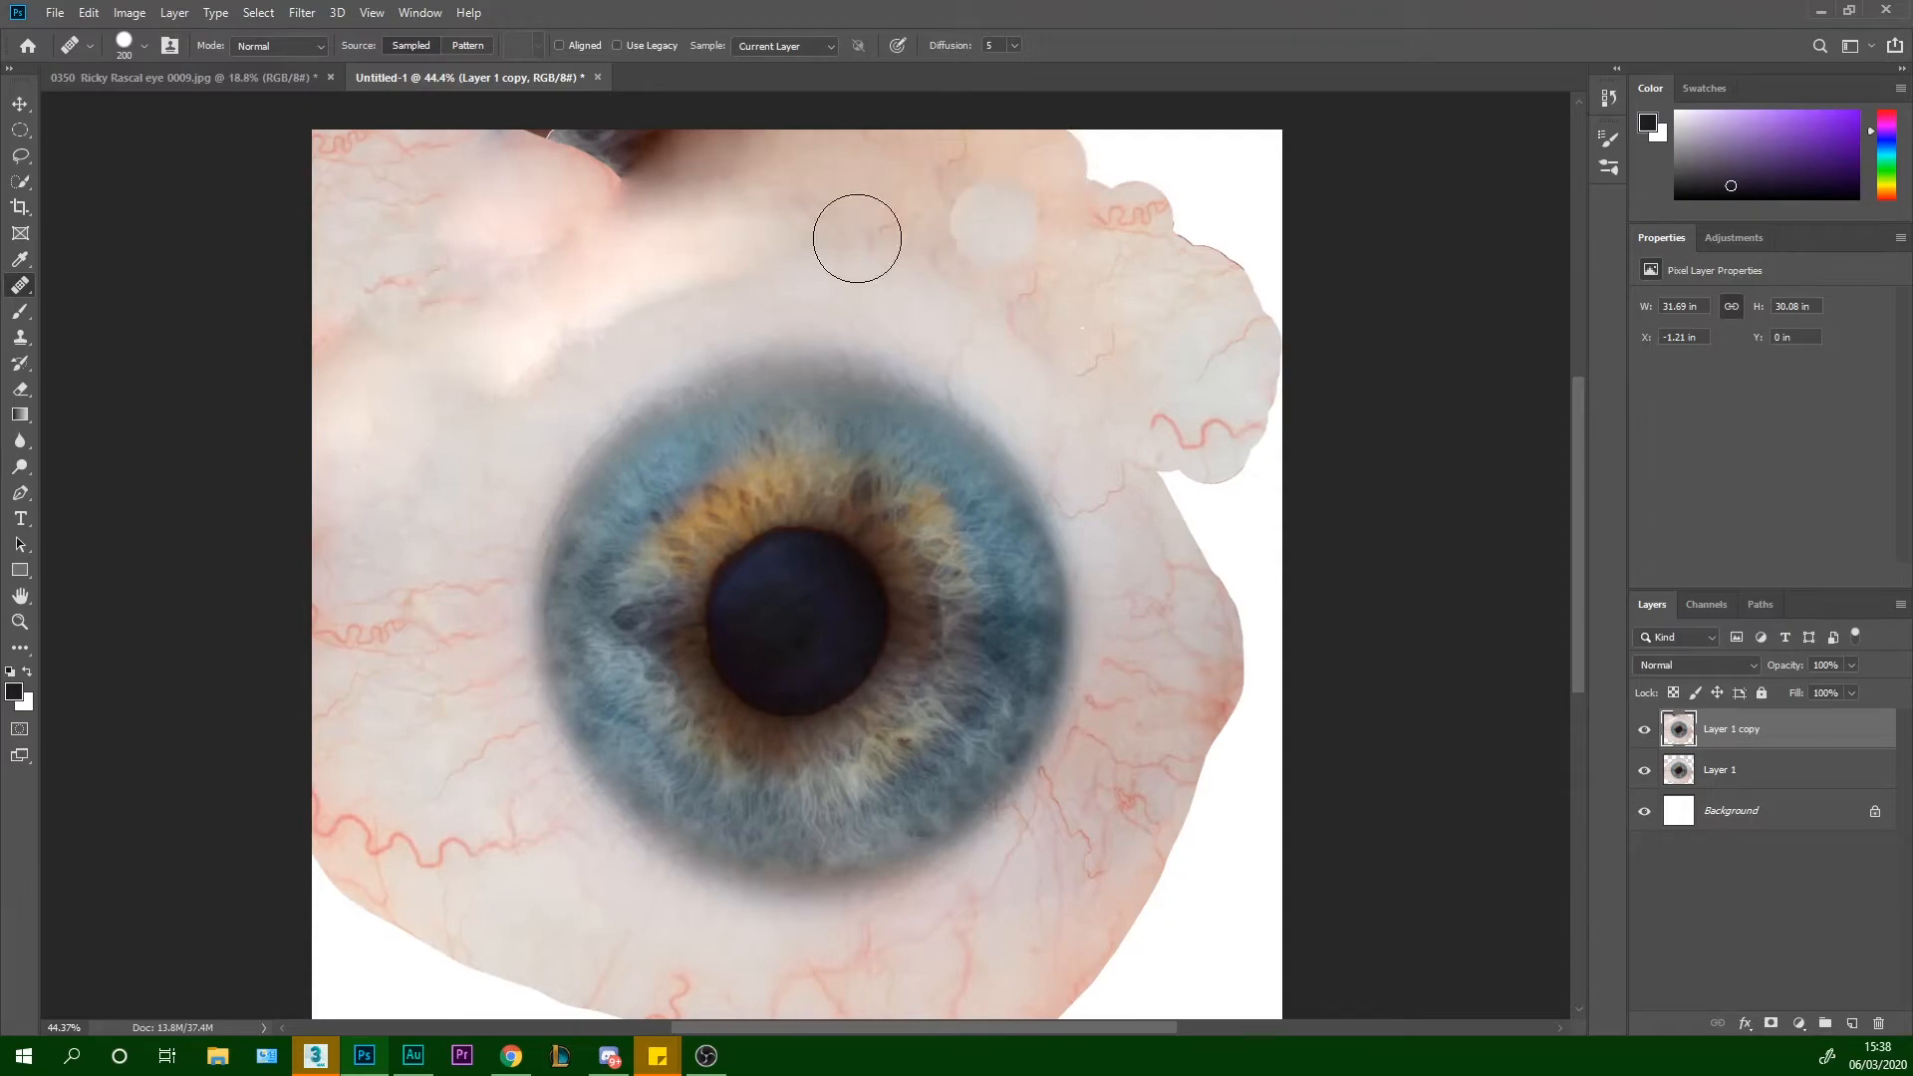
# Heal the dark patch and hard edges near the canvas's upper-left corner using sclera sampled above the iris
pyautogui.keyDown('alt'); pyautogui.click(696, 270); pyautogui.keyUp('alt')
pyautogui.moveTo(550, 164)
pyautogui.mouseDown()
pyautogui.moveTo(657, 146)
pyautogui.moveTo(527, 178)
pyautogui.moveTo(607, 138)
pyautogui.moveTo(429, 213)
pyautogui.moveTo(325, 166)
pyautogui.moveTo(339, 297)
pyautogui.moveTo(431, 250)
pyautogui.moveTo(459, 282)
pyautogui.moveTo(367, 290)
pyautogui.mouseUp()
pyautogui.press('alt')
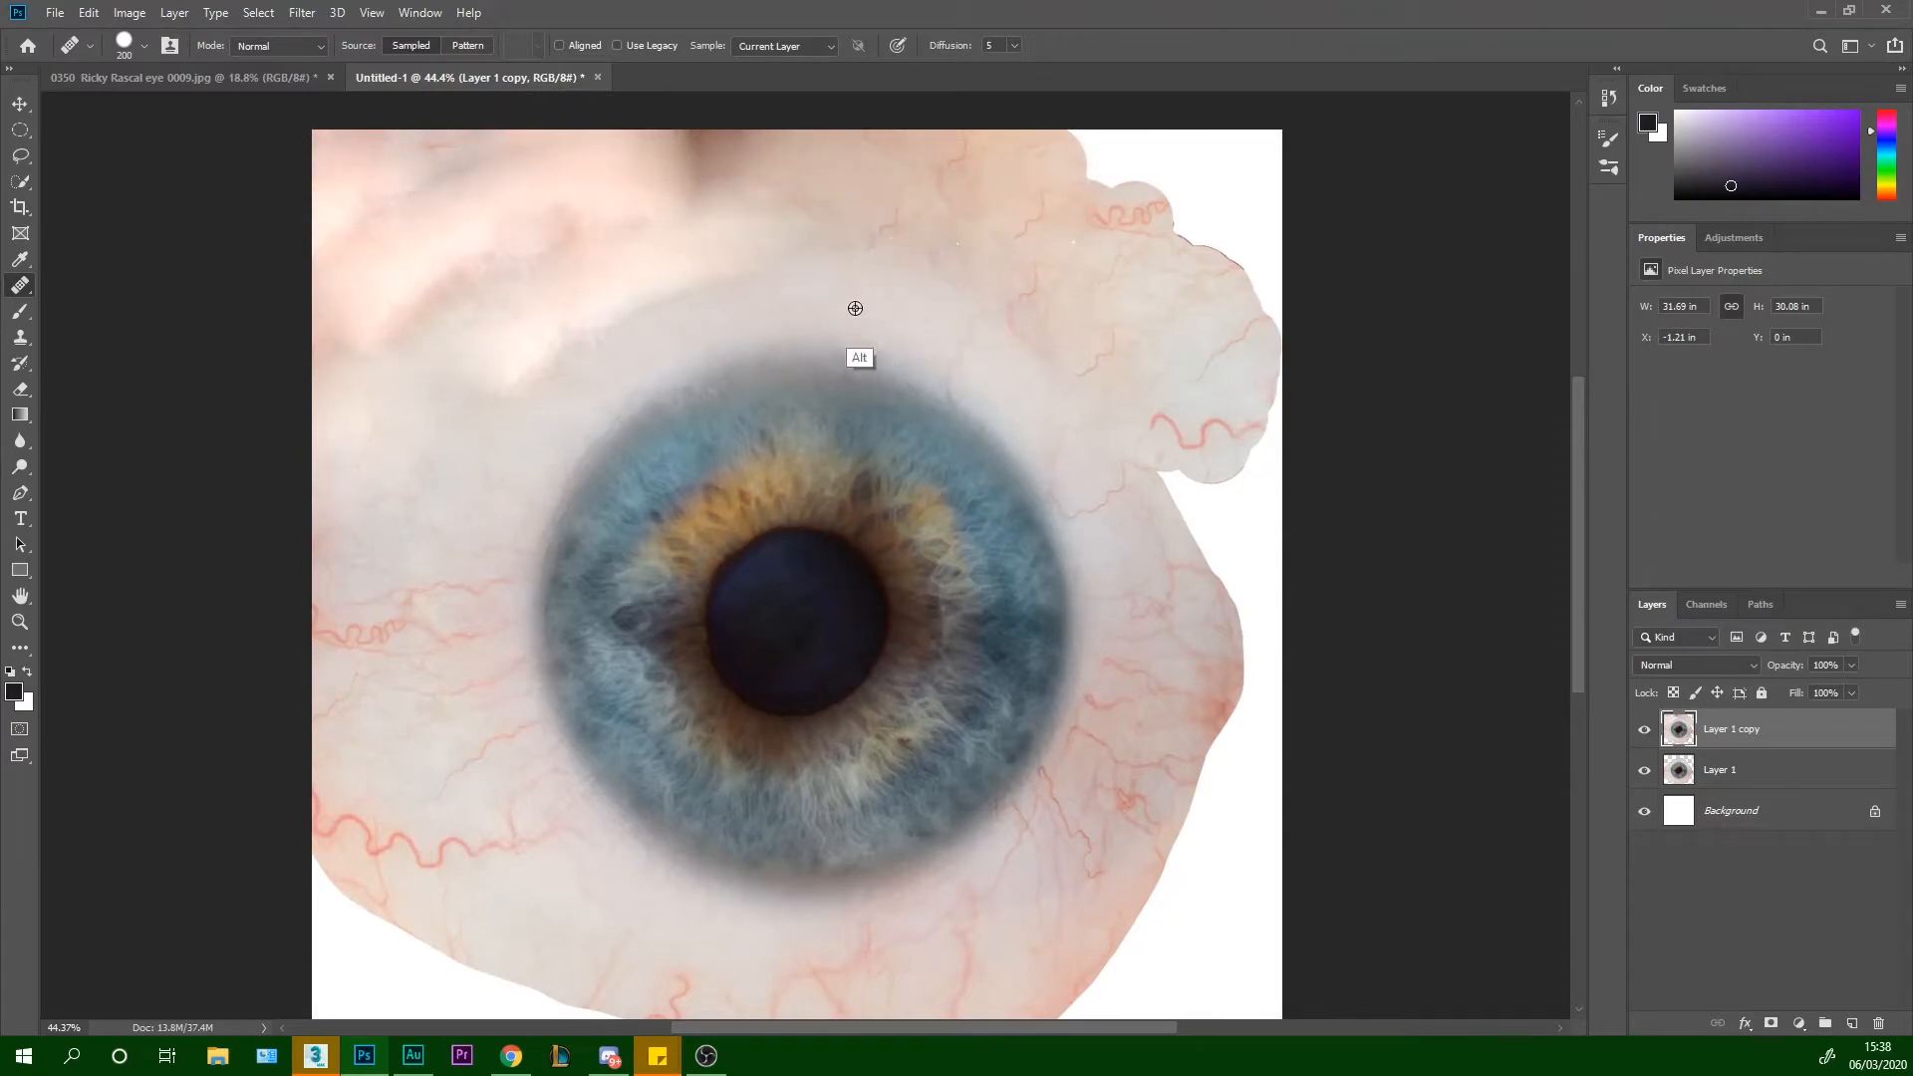
pyautogui.moveTo(585, 270); pyautogui.dragTo(589, 179)
# Cover the blank areas along the canvas's right edge, from the upper corner downward, with sampled sclera texture
pyautogui.press('alt')
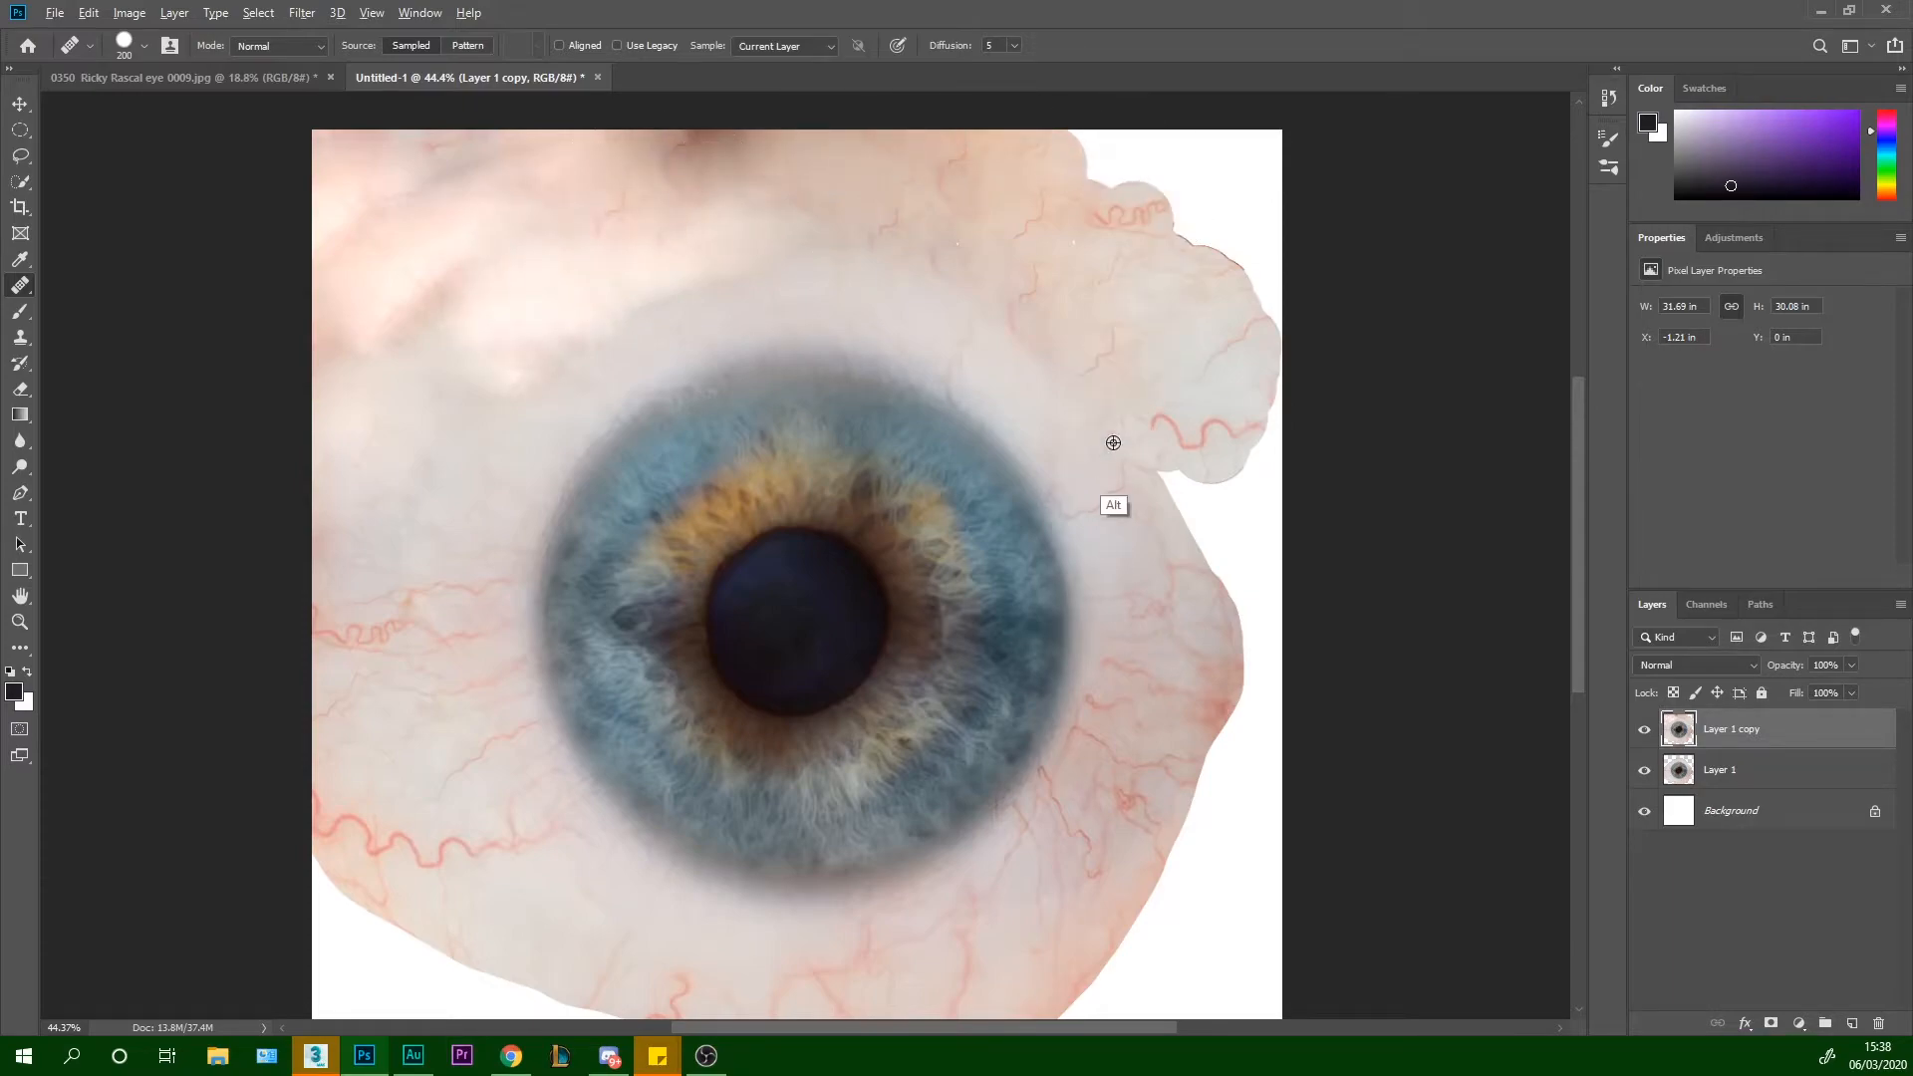
pyautogui.moveTo(1160, 232)
pyautogui.mouseDown()
pyautogui.moveTo(1218, 130)
pyautogui.moveTo(1269, 185)
pyautogui.moveTo(1268, 326)
pyautogui.moveTo(1275, 275)
pyautogui.moveTo(1236, 440)
pyautogui.moveTo(1195, 477)
pyautogui.moveTo(1157, 392)
pyautogui.moveTo(1252, 564)
pyautogui.moveTo(1234, 757)
pyautogui.moveTo(1262, 763)
pyautogui.moveTo(1249, 642)
pyautogui.moveTo(1246, 932)
pyautogui.mouseUp()
pyautogui.press('alt')
pyautogui.press('alt')
pyautogui.keyDown('alt'); pyautogui.click(1163, 271); pyautogui.keyUp('alt')
pyautogui.press('alt')
pyautogui.moveTo(1186, 853)
pyautogui.mouseDown()
pyautogui.moveTo(1102, 998)
pyautogui.moveTo(1153, 1032)
pyautogui.moveTo(1219, 988)
pyautogui.moveTo(1276, 907)
pyautogui.moveTo(1215, 795)
pyautogui.moveTo(1239, 957)
pyautogui.mouseUp()
pyautogui.keyDown('alt'); pyautogui.click(1084, 791); pyautogui.keyUp('alt')
# Heal the blank lower-left edge and corner with sclera sampled below and beside the iris
pyautogui.keyDown('alt'); pyautogui.click(488, 780); pyautogui.keyUp('alt')
pyautogui.moveTo(329, 778)
pyautogui.mouseDown()
pyautogui.moveTo(298, 818)
pyautogui.moveTo(422, 940)
pyautogui.moveTo(602, 1008)
pyautogui.moveTo(459, 1023)
pyautogui.moveTo(320, 973)
pyautogui.mouseUp()
pyautogui.moveTo(1571, 444); pyautogui.dragTo(1574, 526)
pyautogui.keyDown('alt'); pyautogui.click(784, 779); pyautogui.keyUp('alt')
pyautogui.keyDown('alt'); pyautogui.click(586, 740); pyautogui.keyUp('alt')
pyautogui.moveTo(330, 795)
pyautogui.mouseDown()
pyautogui.moveTo(516, 870)
pyautogui.moveTo(1140, 861)
pyautogui.moveTo(597, 842)
pyautogui.moveTo(901, 866)
pyautogui.moveTo(765, 783)
pyautogui.mouseUp()
pyautogui.keyDown('alt'); pyautogui.click(637, 750); pyautogui.keyUp('alt')
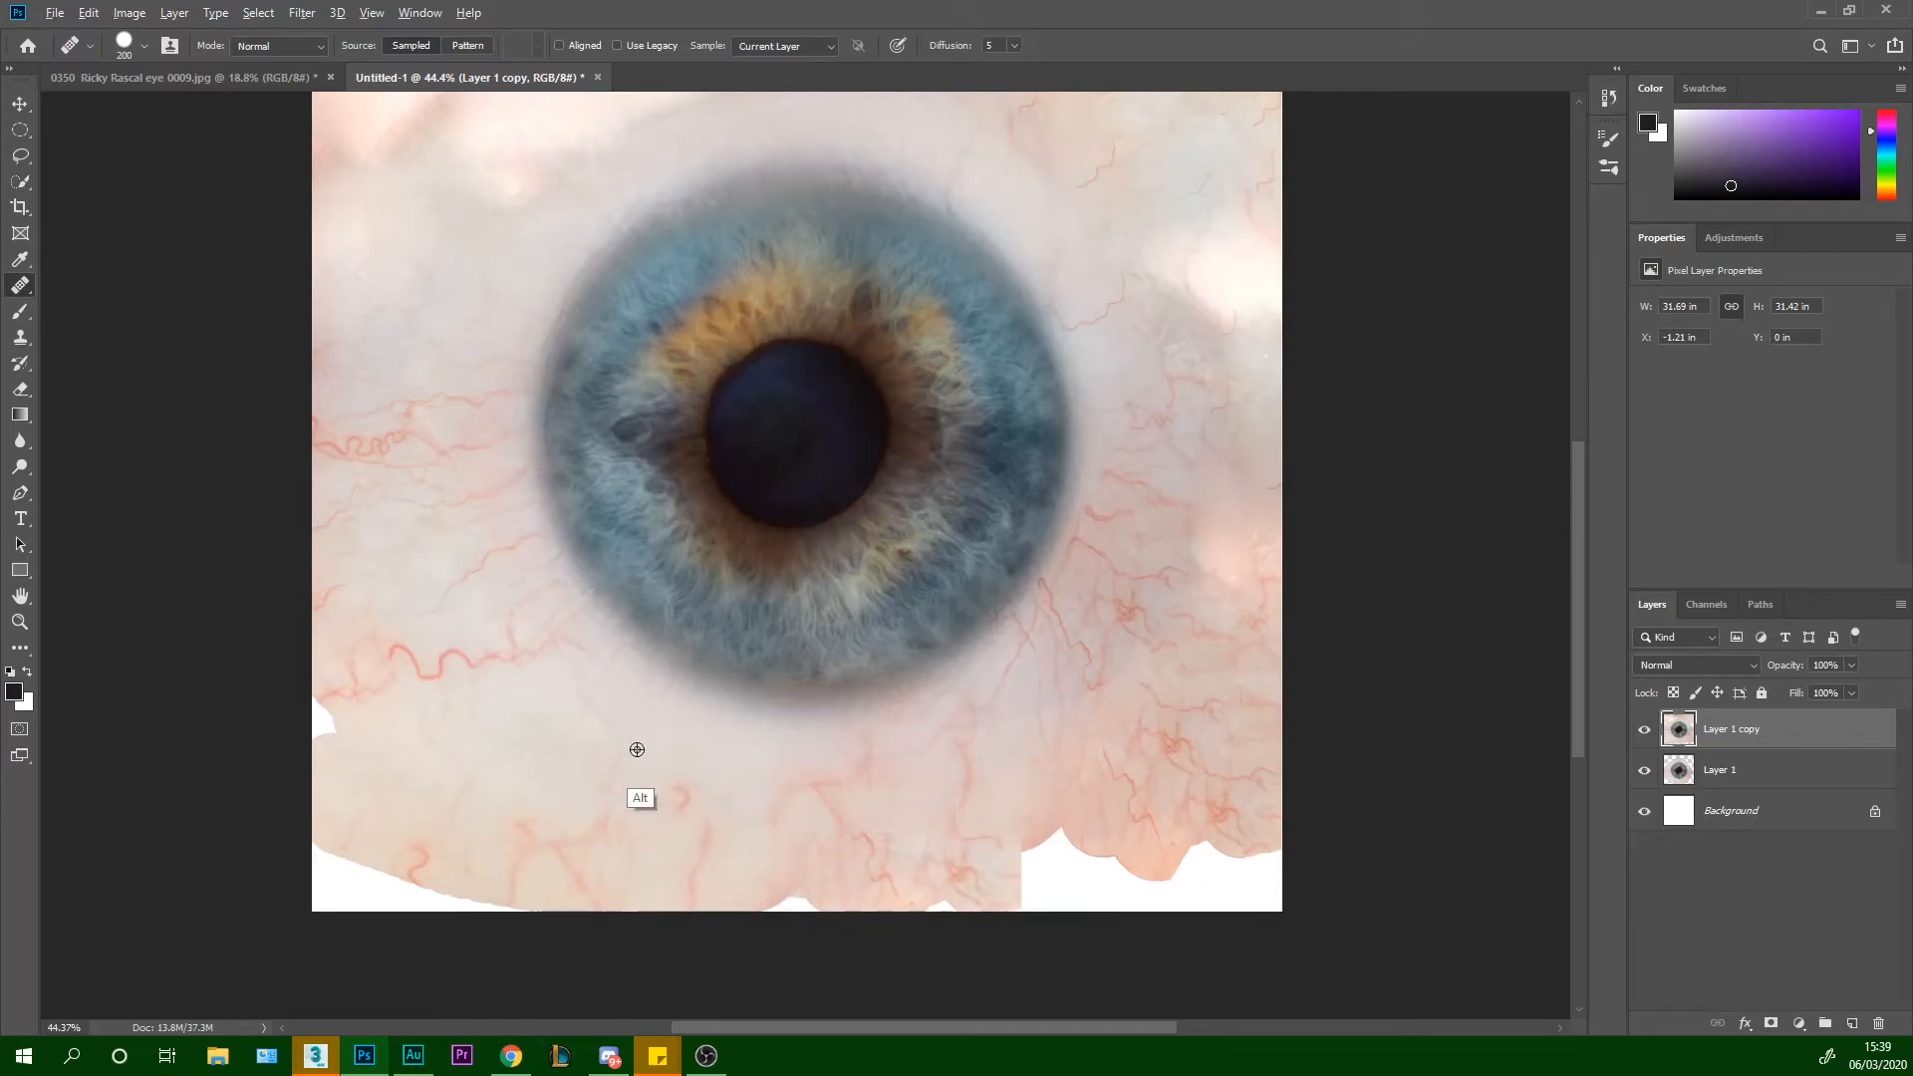
pyautogui.moveTo(347, 877)
pyautogui.mouseDown()
pyautogui.moveTo(386, 855)
pyautogui.moveTo(513, 915)
pyautogui.moveTo(330, 706)
pyautogui.moveTo(883, 750)
pyautogui.mouseUp()
# Fill the remaining blank gaps along the canvas's bottom edge and lower-right corner with sclera sampled below the iris
pyautogui.keyDown('alt'); pyautogui.click(867, 811); pyautogui.keyUp('alt')
pyautogui.moveTo(787, 857)
pyautogui.mouseDown()
pyautogui.moveTo(838, 896)
pyautogui.moveTo(813, 900)
pyautogui.moveTo(1146, 882)
pyautogui.mouseUp()
pyautogui.moveTo(966, 883)
pyautogui.mouseDown()
pyautogui.moveTo(1196, 893)
pyautogui.moveTo(1226, 866)
pyautogui.mouseUp()
pyautogui.keyDown('alt'); pyautogui.click(988, 752); pyautogui.keyUp('alt')
pyautogui.moveTo(1156, 723)
pyautogui.mouseDown()
pyautogui.moveTo(1045, 869)
pyautogui.moveTo(1250, 903)
pyautogui.mouseUp()
pyautogui.moveTo(1031, 807)
pyautogui.mouseDown()
pyautogui.moveTo(1105, 708)
pyautogui.moveTo(1216, 773)
pyautogui.moveTo(1204, 677)
pyautogui.moveTo(1131, 708)
pyautogui.moveTo(1183, 718)
pyautogui.moveTo(1248, 802)
pyautogui.moveTo(1268, 886)
pyautogui.mouseUp()
pyautogui.keyDown('alt'); pyautogui.click(905, 745); pyautogui.keyUp('alt')
pyautogui.keyDown('alt'); pyautogui.click(903, 759); pyautogui.keyUp('alt')
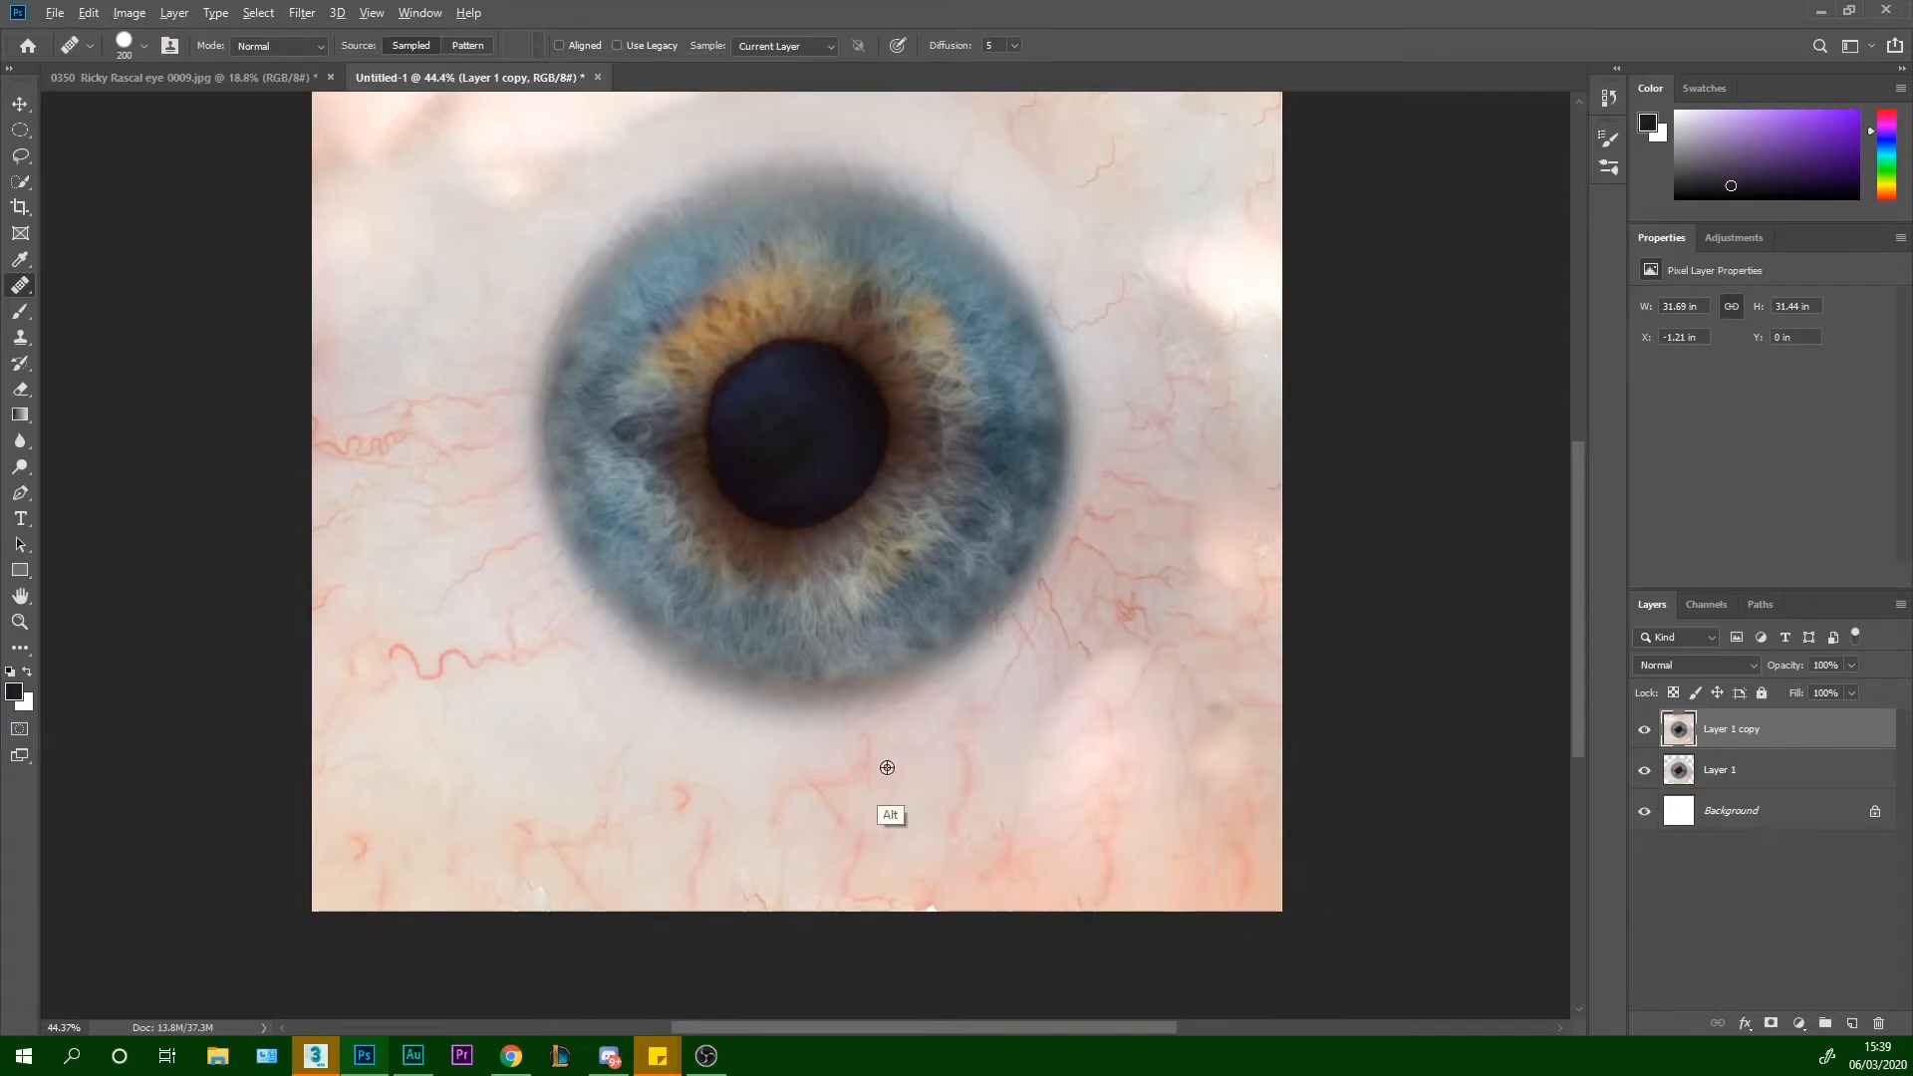
# Touch up the uneven sclera around the iris with the Healing Brush, including the bright area to its upper left
pyautogui.hotkey('ctrl', '-')
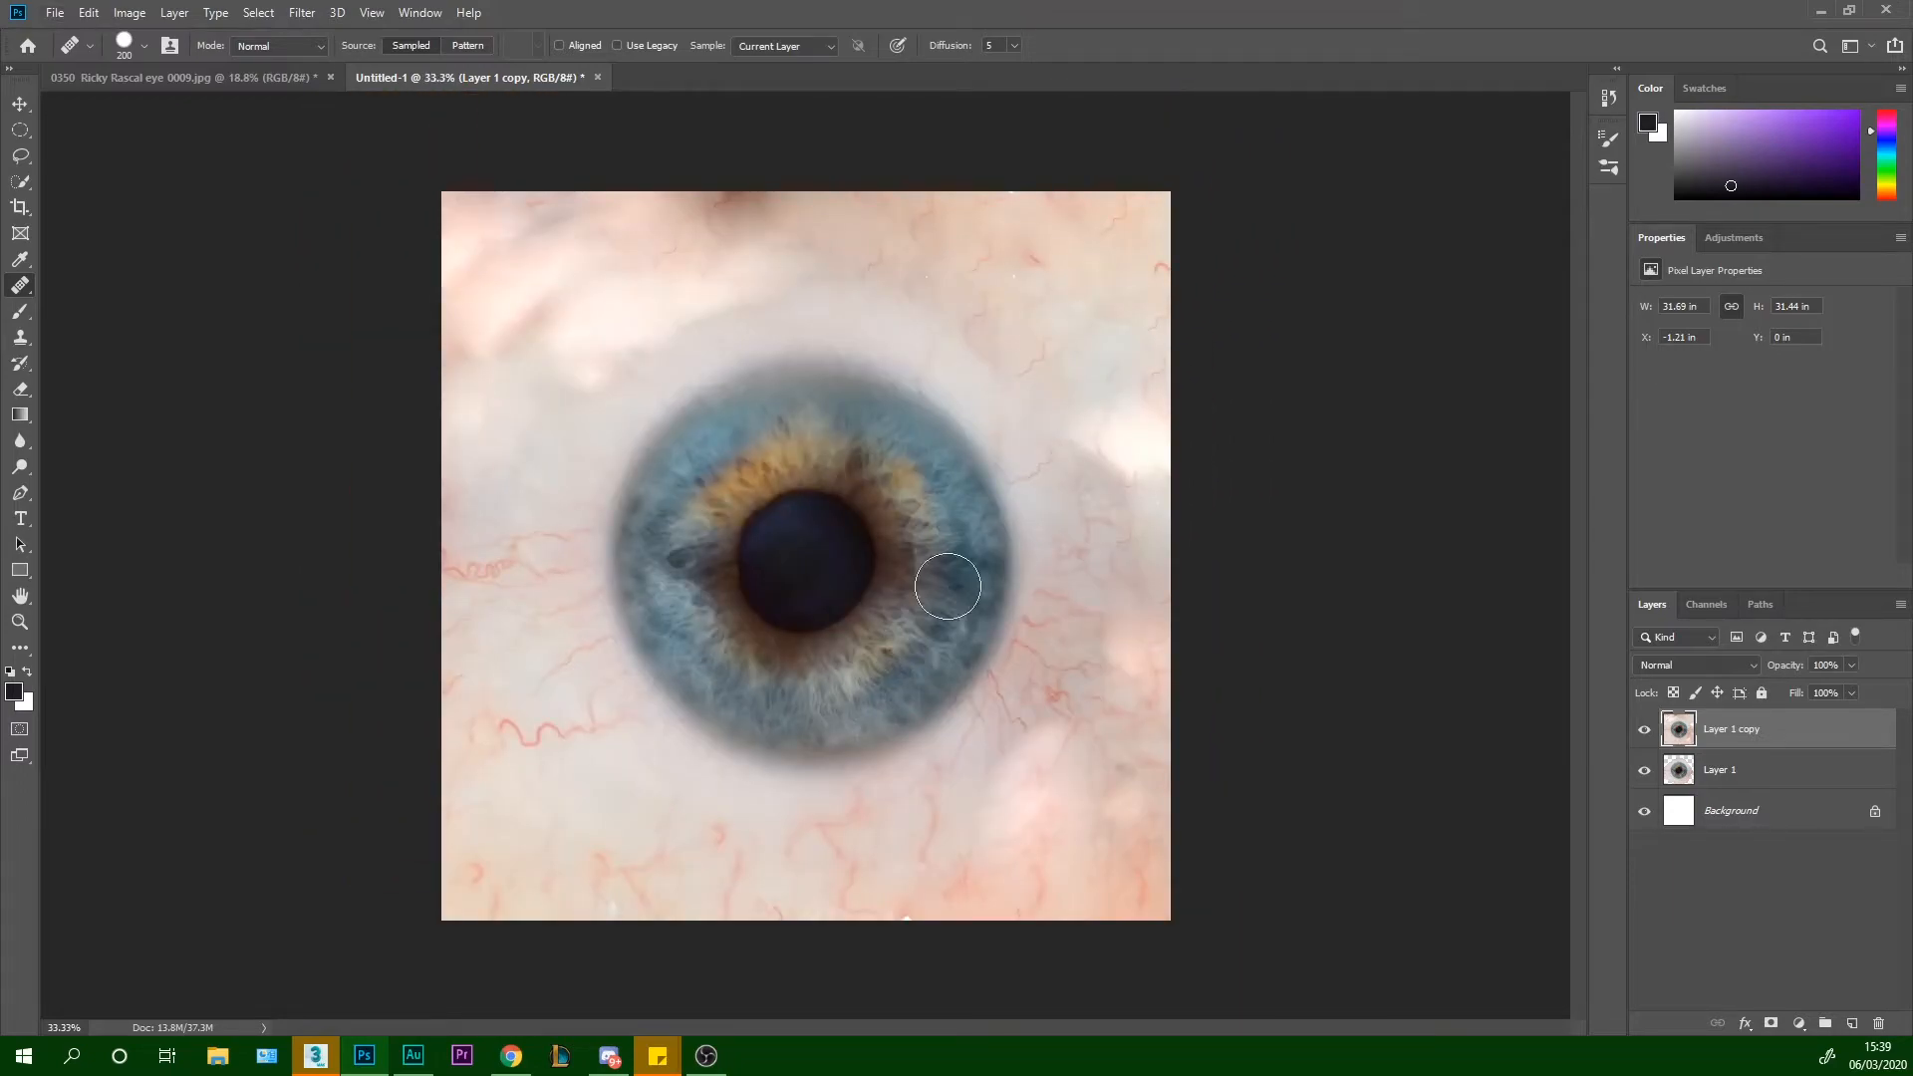
pyautogui.keyDown('alt'); pyautogui.click(675, 790); pyautogui.keyUp('alt')
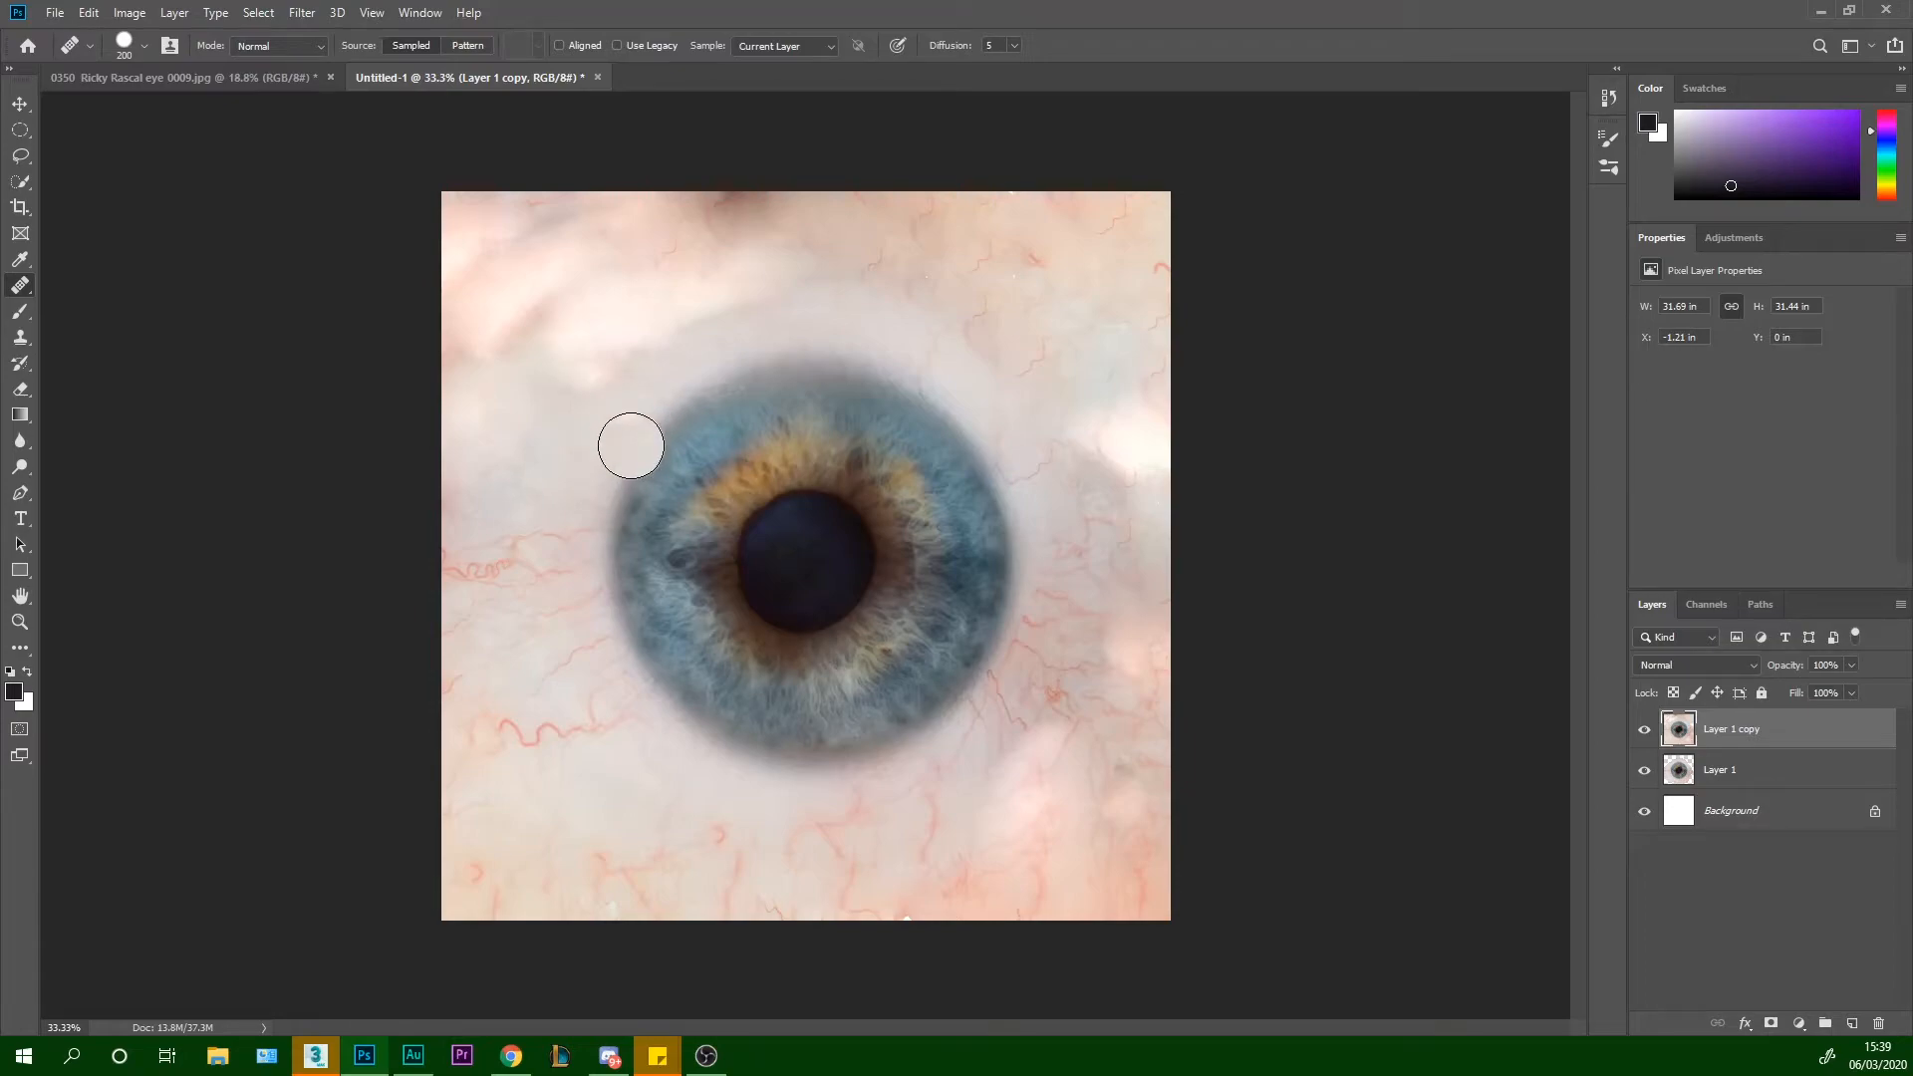
pyautogui.keyDown('alt'); pyautogui.click(630, 344); pyautogui.keyUp('alt')
pyautogui.moveTo(646, 318); pyautogui.dragTo(629, 346)
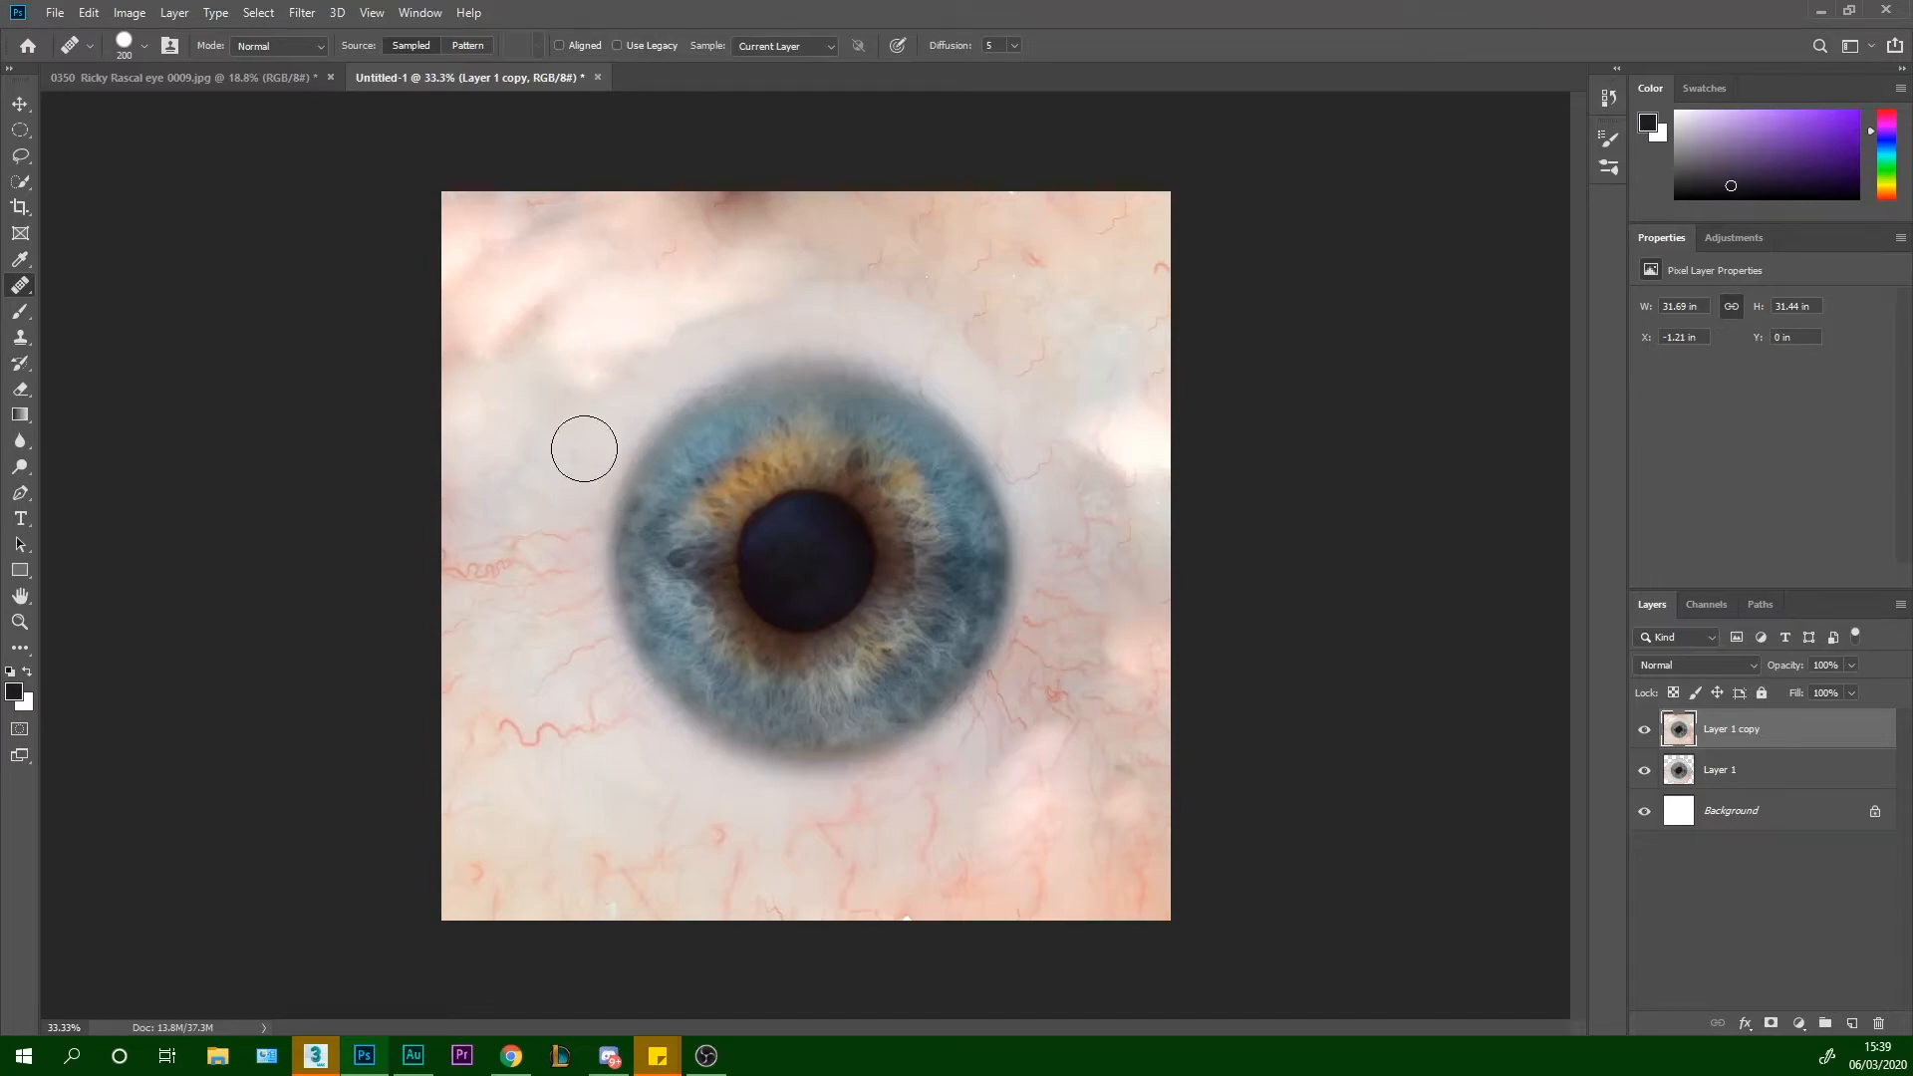
# With the Brush tool, sample the pale sclera colour beside the iris's upper left and add a blank layer above the eyeball copy
pyautogui.click(22, 313)
pyautogui.keyDown('alt'); pyautogui.click(598, 405); pyautogui.keyUp('alt')
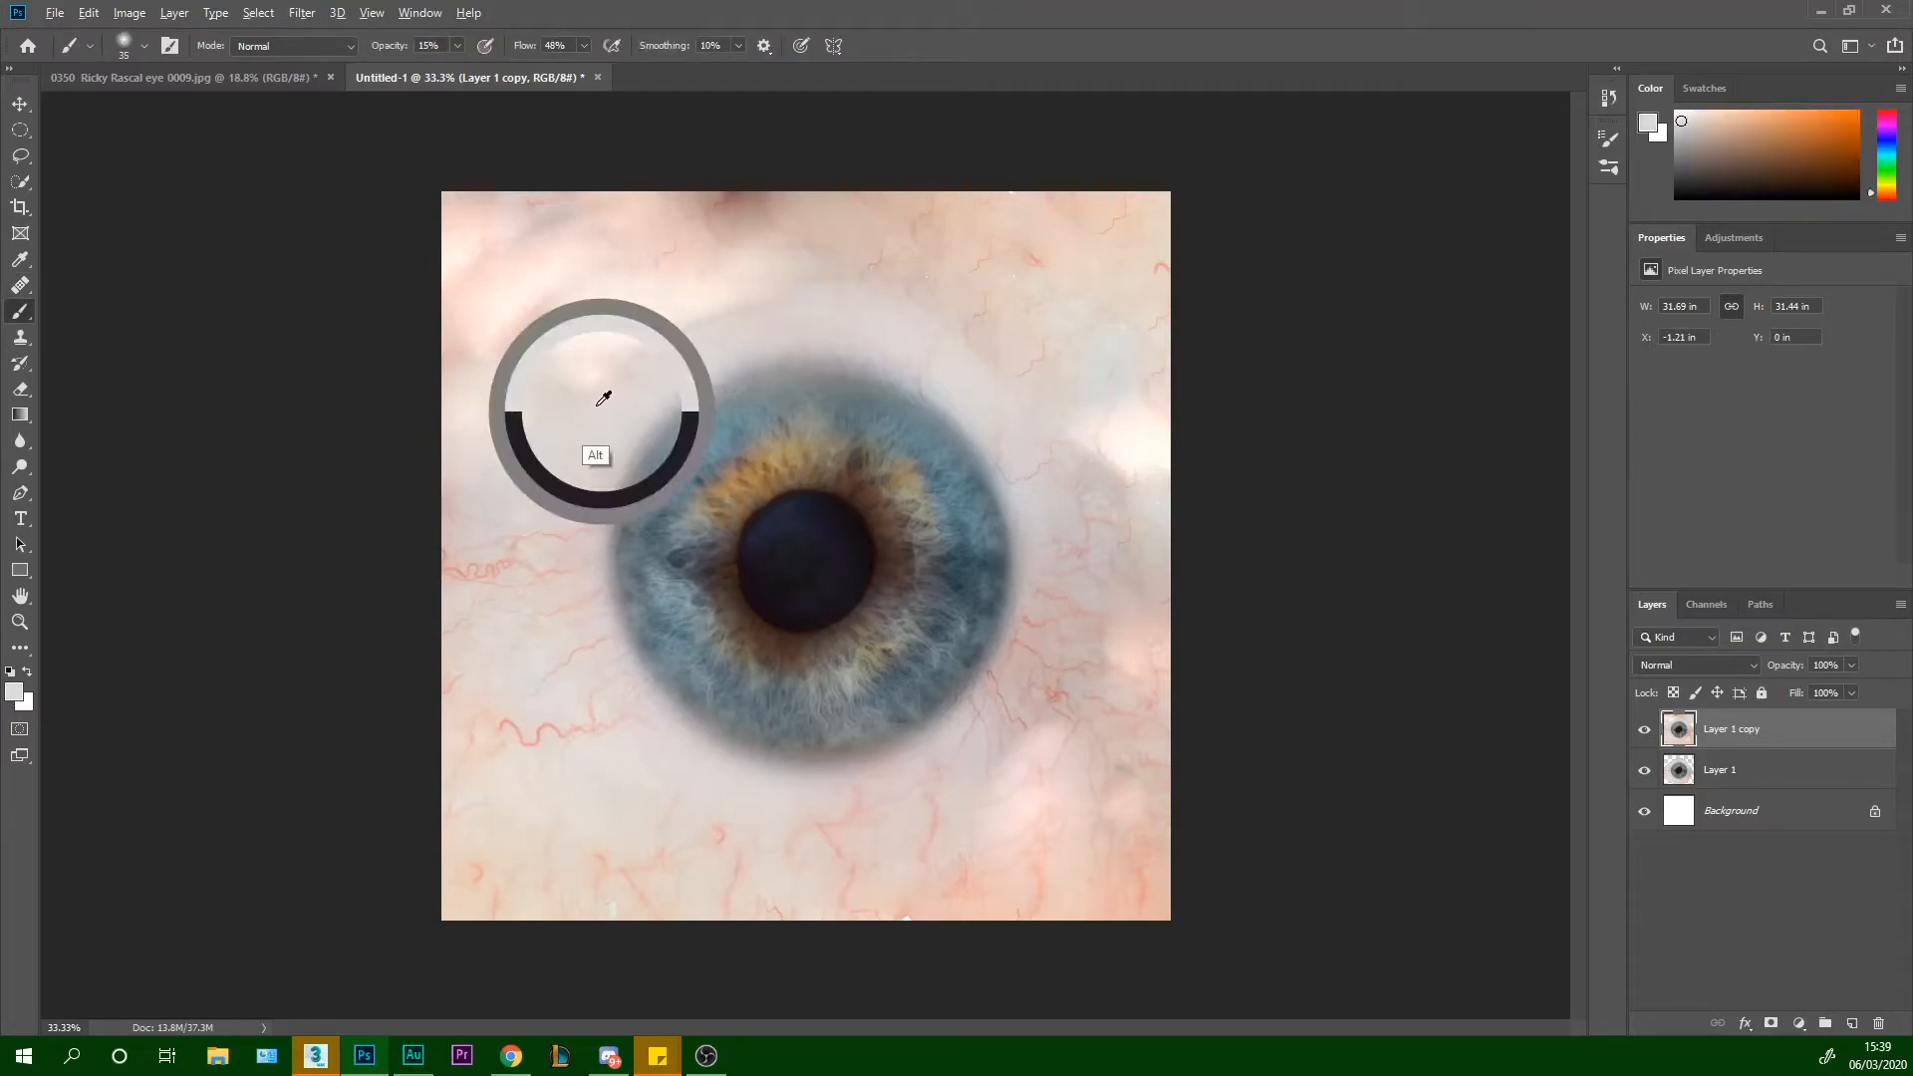
pyautogui.hotkey('ctrl', 'shift', 'n')
pyautogui.press('Return')
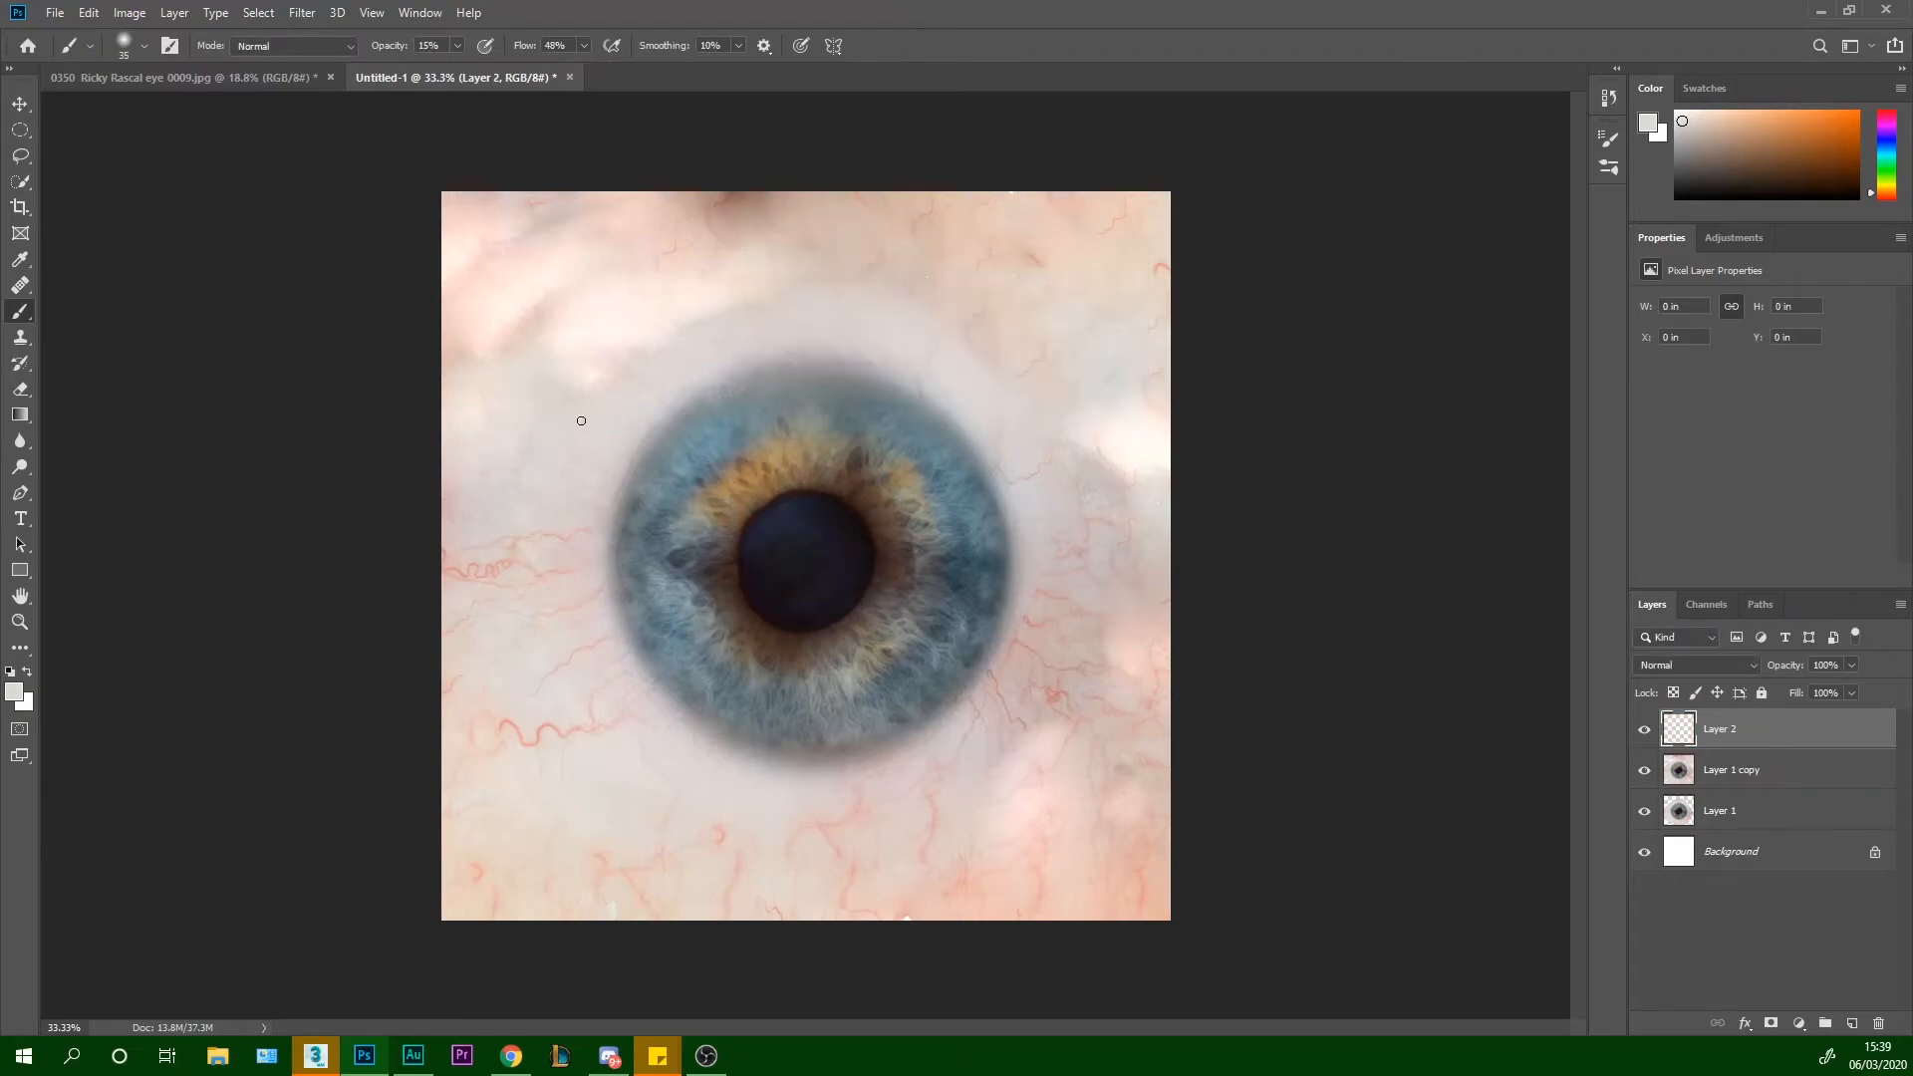
# Paint the sampled pale sclera colour over the sclera around the iris on Layer 2, using an 800 px brush at 78% opacity
pyautogui.click(1744, 665)
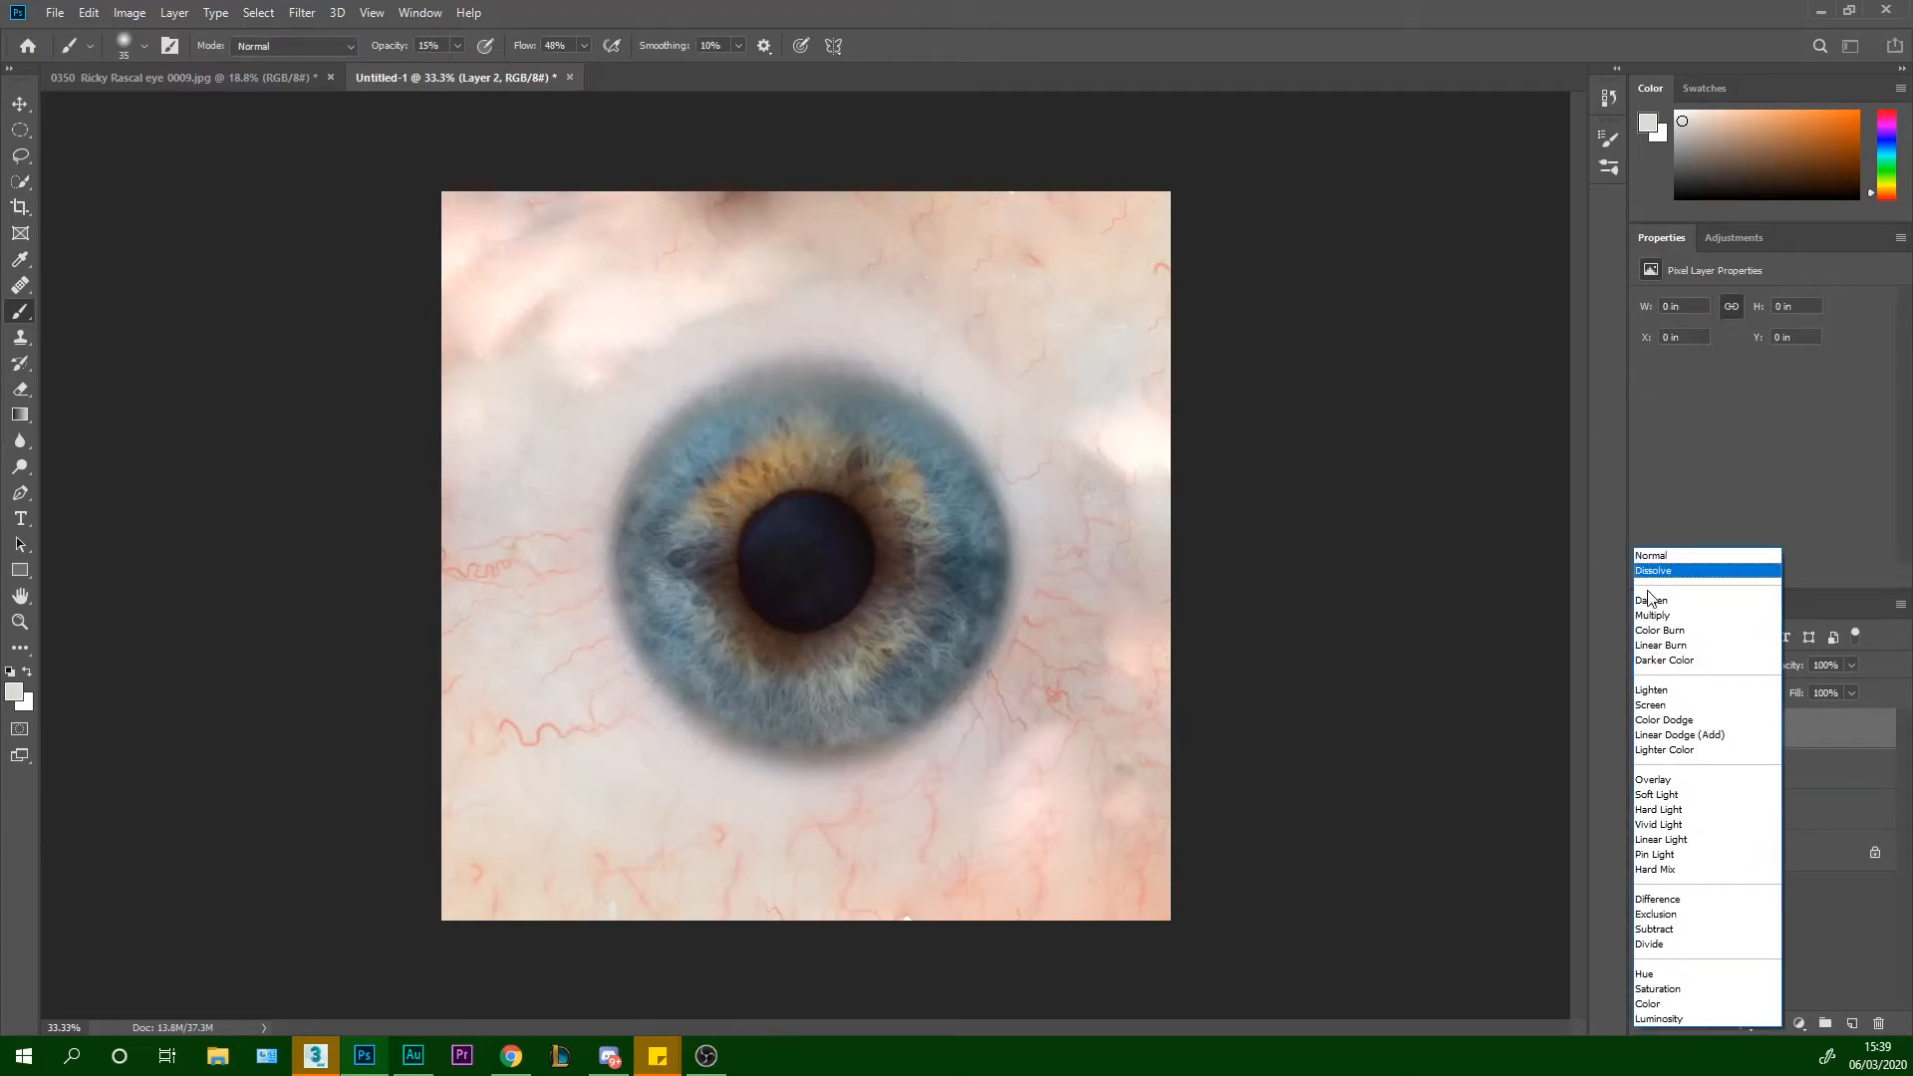
pyautogui.click(1273, 468)
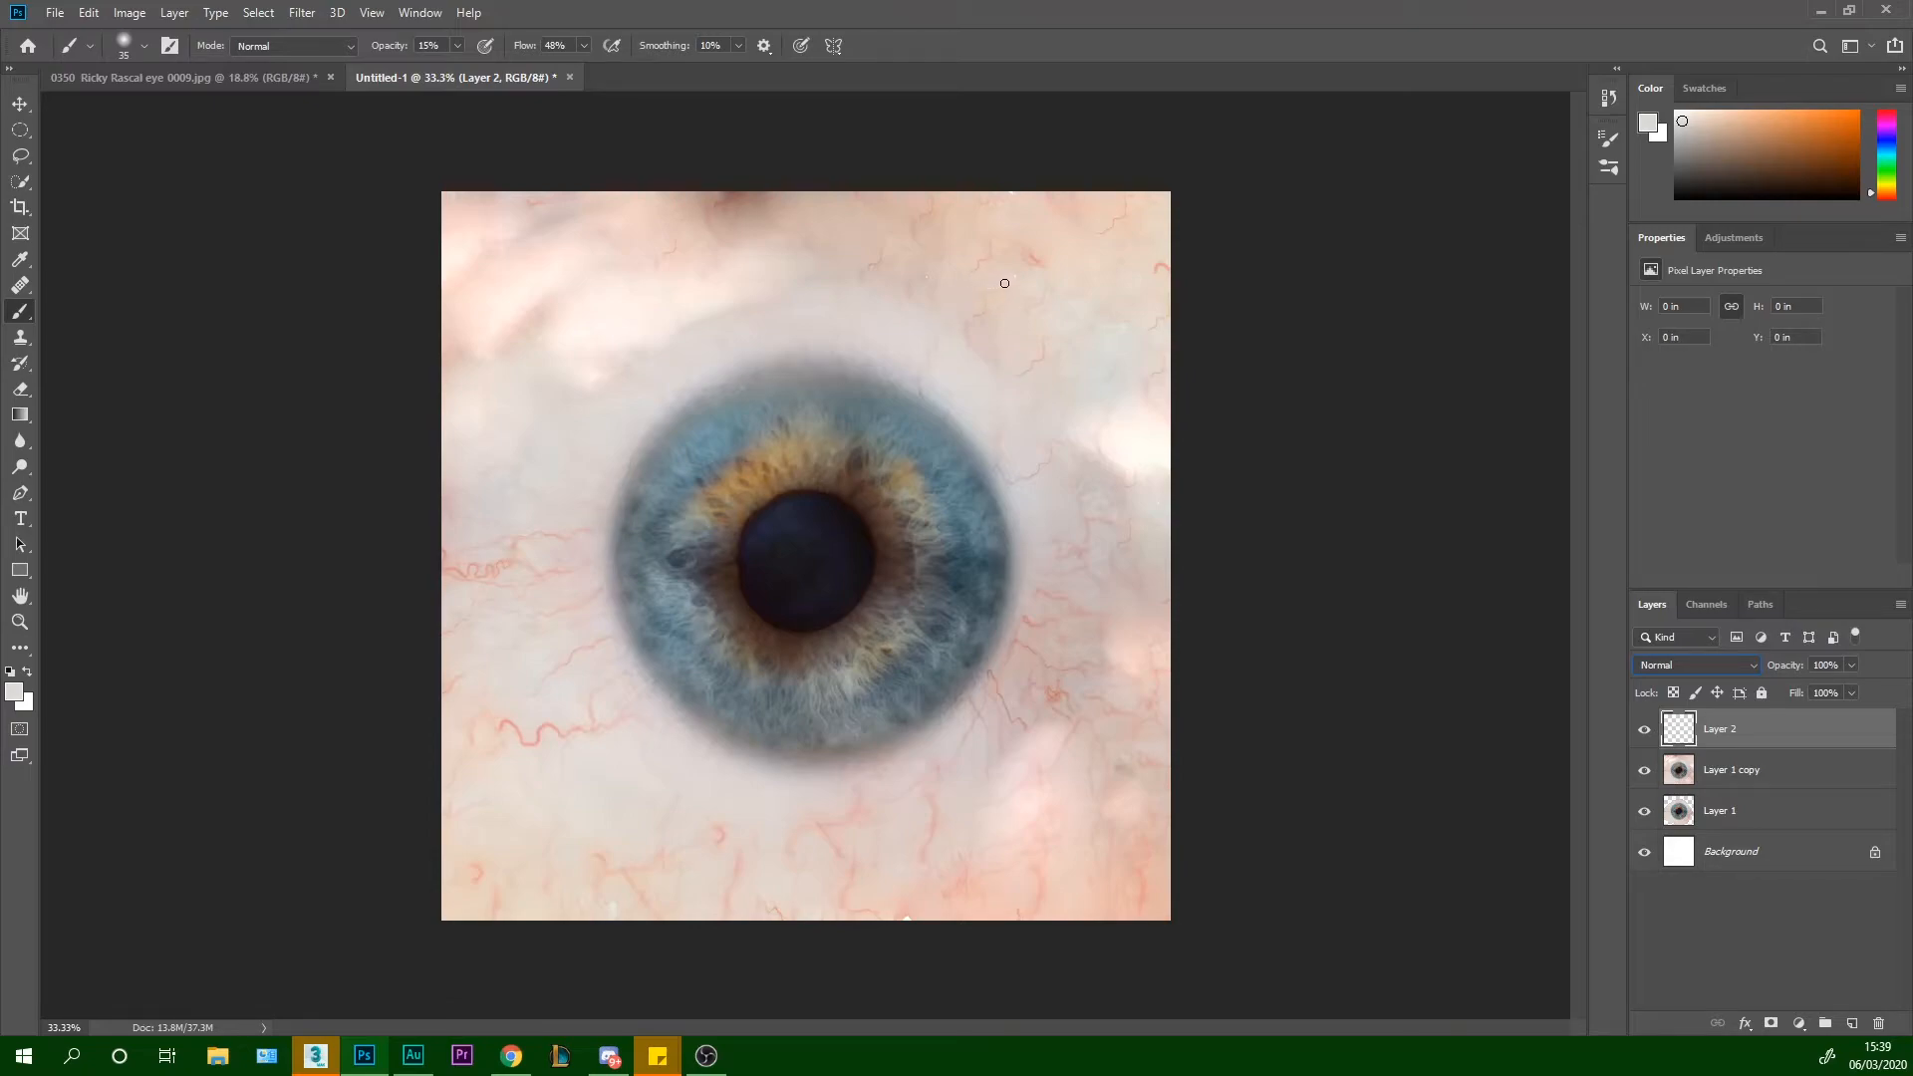
pyautogui.press(']')
pyautogui.press(']')
pyautogui.press(']')
pyautogui.press(']')
pyautogui.press(']')
pyautogui.press(']')
pyautogui.press(']')
pyautogui.press(']')
pyautogui.press(']')
pyautogui.press(']')
pyautogui.press(']')
pyautogui.moveTo(1057, 295)
pyautogui.mouseDown()
pyautogui.moveTo(1102, 244)
pyautogui.moveTo(1165, 448)
pyautogui.moveTo(1121, 338)
pyautogui.moveTo(1191, 335)
pyautogui.moveTo(1255, 285)
pyautogui.moveTo(1169, 366)
pyautogui.moveTo(1063, 359)
pyautogui.moveTo(1004, 312)
pyautogui.mouseUp()
pyautogui.moveTo(515, 92); pyautogui.dragTo(519, 92)
pyautogui.moveTo(1123, 341)
pyautogui.mouseDown()
pyautogui.moveTo(945, 234)
pyautogui.moveTo(513, 242)
pyautogui.moveTo(892, 221)
pyautogui.moveTo(448, 366)
pyautogui.moveTo(493, 311)
pyautogui.moveTo(441, 426)
pyautogui.moveTo(412, 850)
pyautogui.moveTo(479, 916)
pyautogui.moveTo(1010, 932)
pyautogui.moveTo(750, 929)
pyautogui.moveTo(1226, 778)
pyautogui.moveTo(1198, 788)
pyautogui.moveTo(1221, 579)
pyautogui.moveTo(1126, 827)
pyautogui.moveTo(923, 953)
pyautogui.moveTo(470, 848)
pyautogui.moveTo(1025, 843)
pyautogui.moveTo(1167, 789)
pyautogui.moveTo(1200, 701)
pyautogui.moveTo(1105, 864)
pyautogui.moveTo(1110, 590)
pyautogui.moveTo(906, 257)
pyautogui.moveTo(596, 256)
pyautogui.moveTo(1108, 223)
pyautogui.moveTo(1103, 339)
pyautogui.moveTo(1157, 566)
pyautogui.moveTo(1144, 696)
pyautogui.moveTo(1043, 858)
pyautogui.moveTo(521, 831)
pyautogui.moveTo(418, 566)
pyautogui.moveTo(476, 681)
pyautogui.mouseUp()
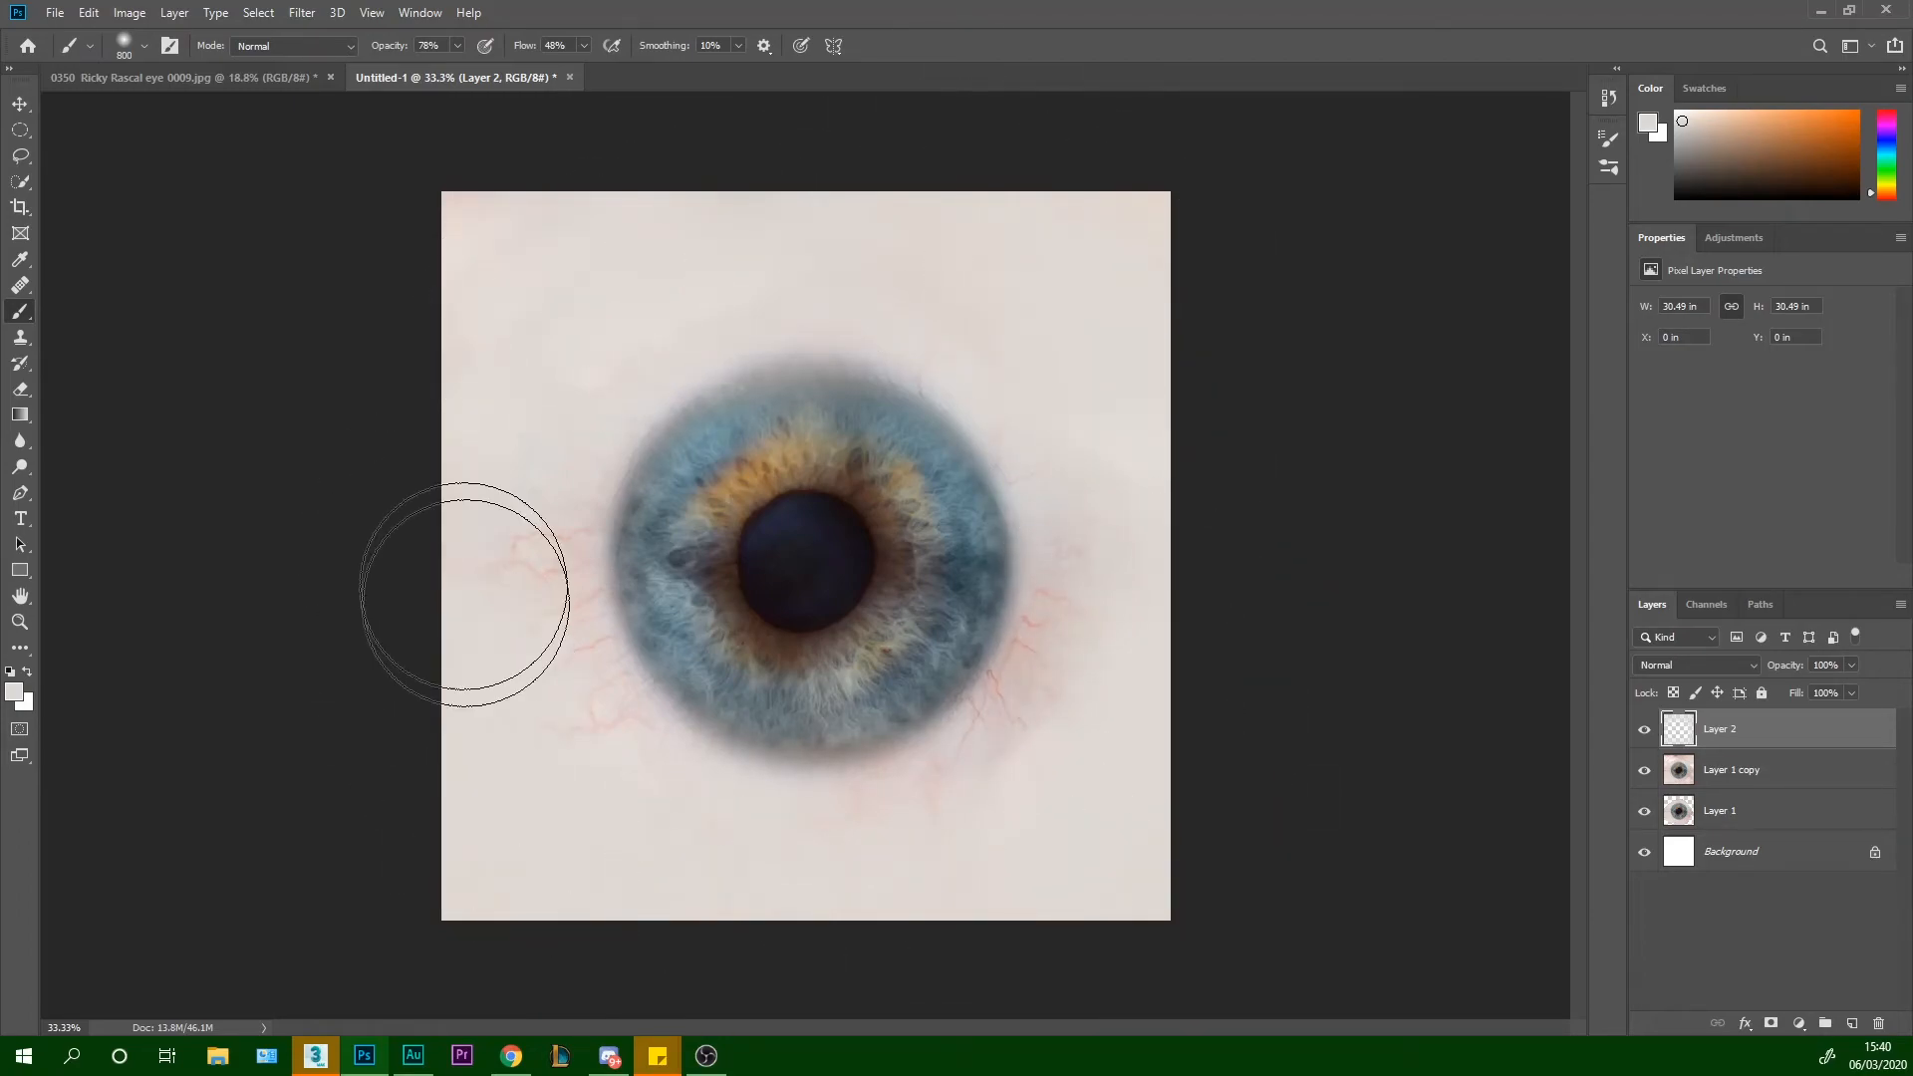
# Duplicate Layer 1 and move the copy to the top of the layer stack
pyautogui.click(1698, 815)
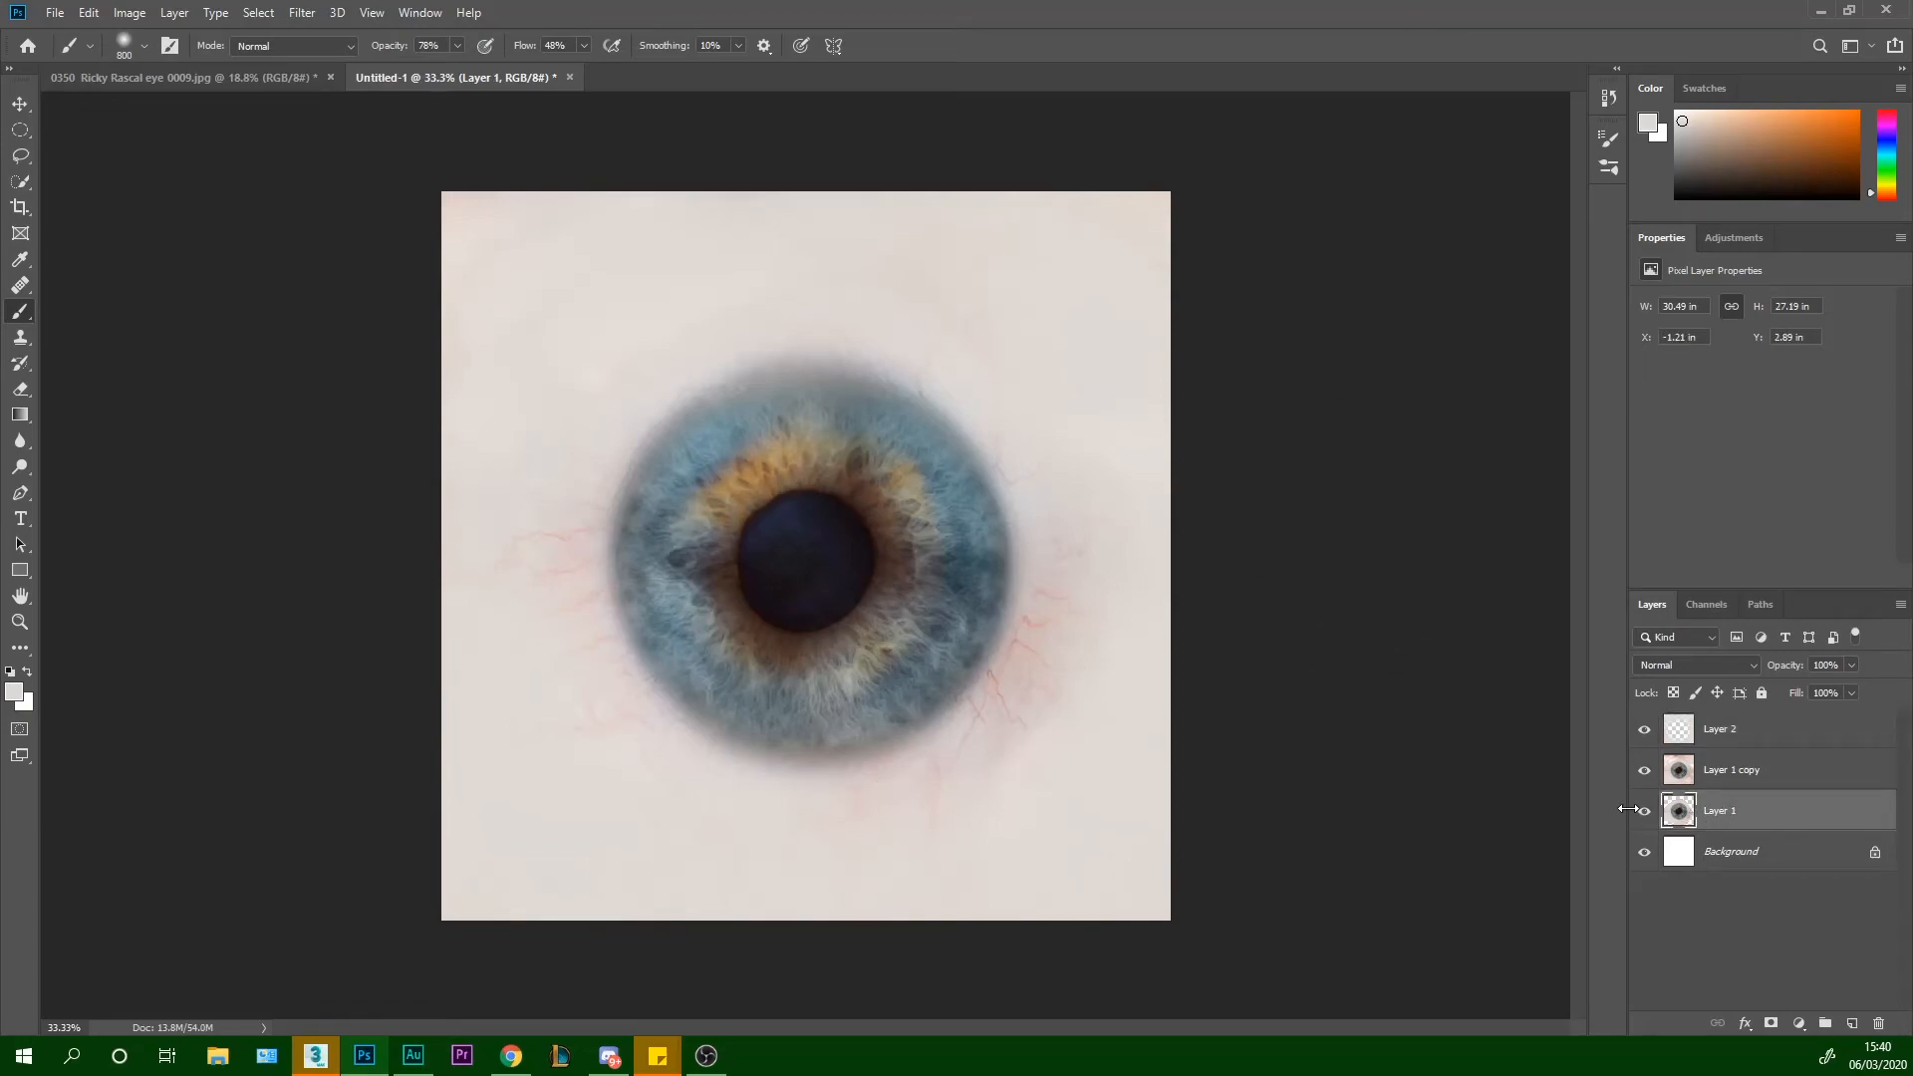
pyautogui.hotkey('ctrl', 'v')
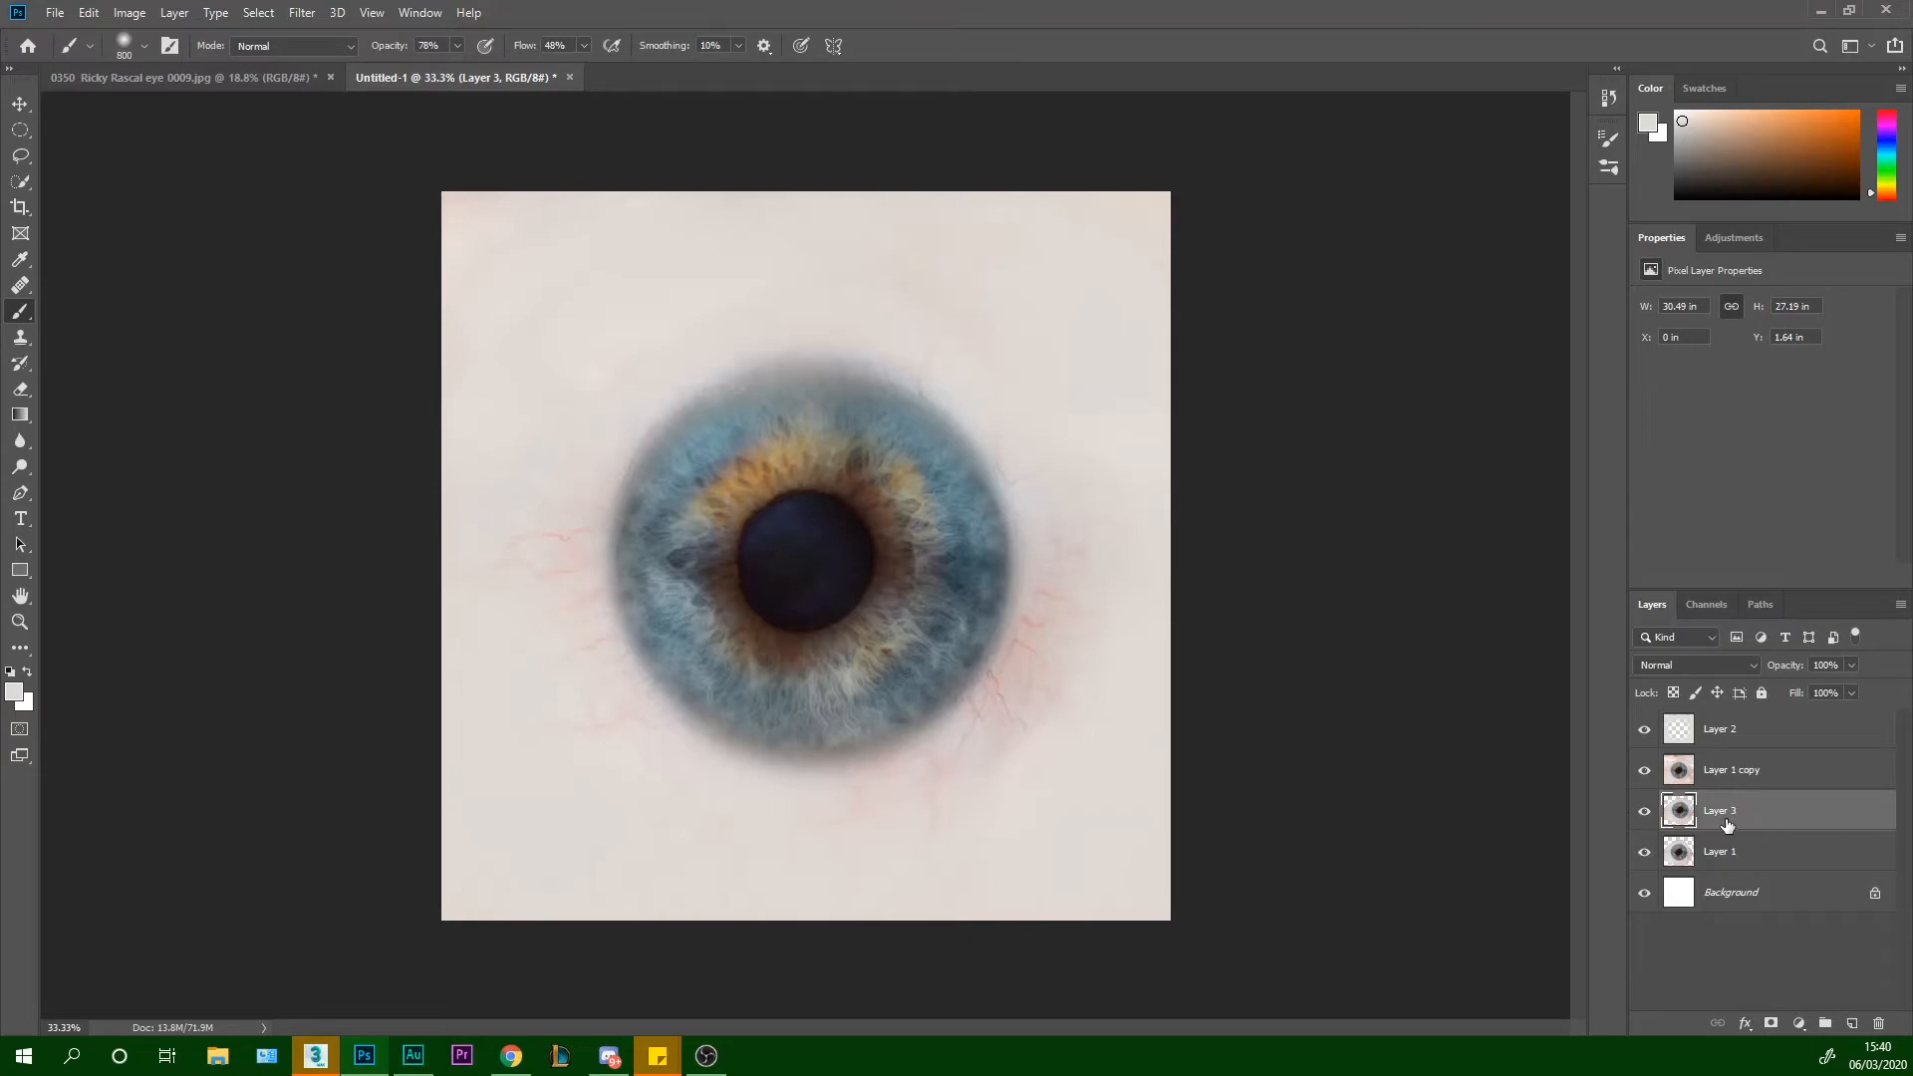
pyautogui.hotkey('ctrl', 'z')
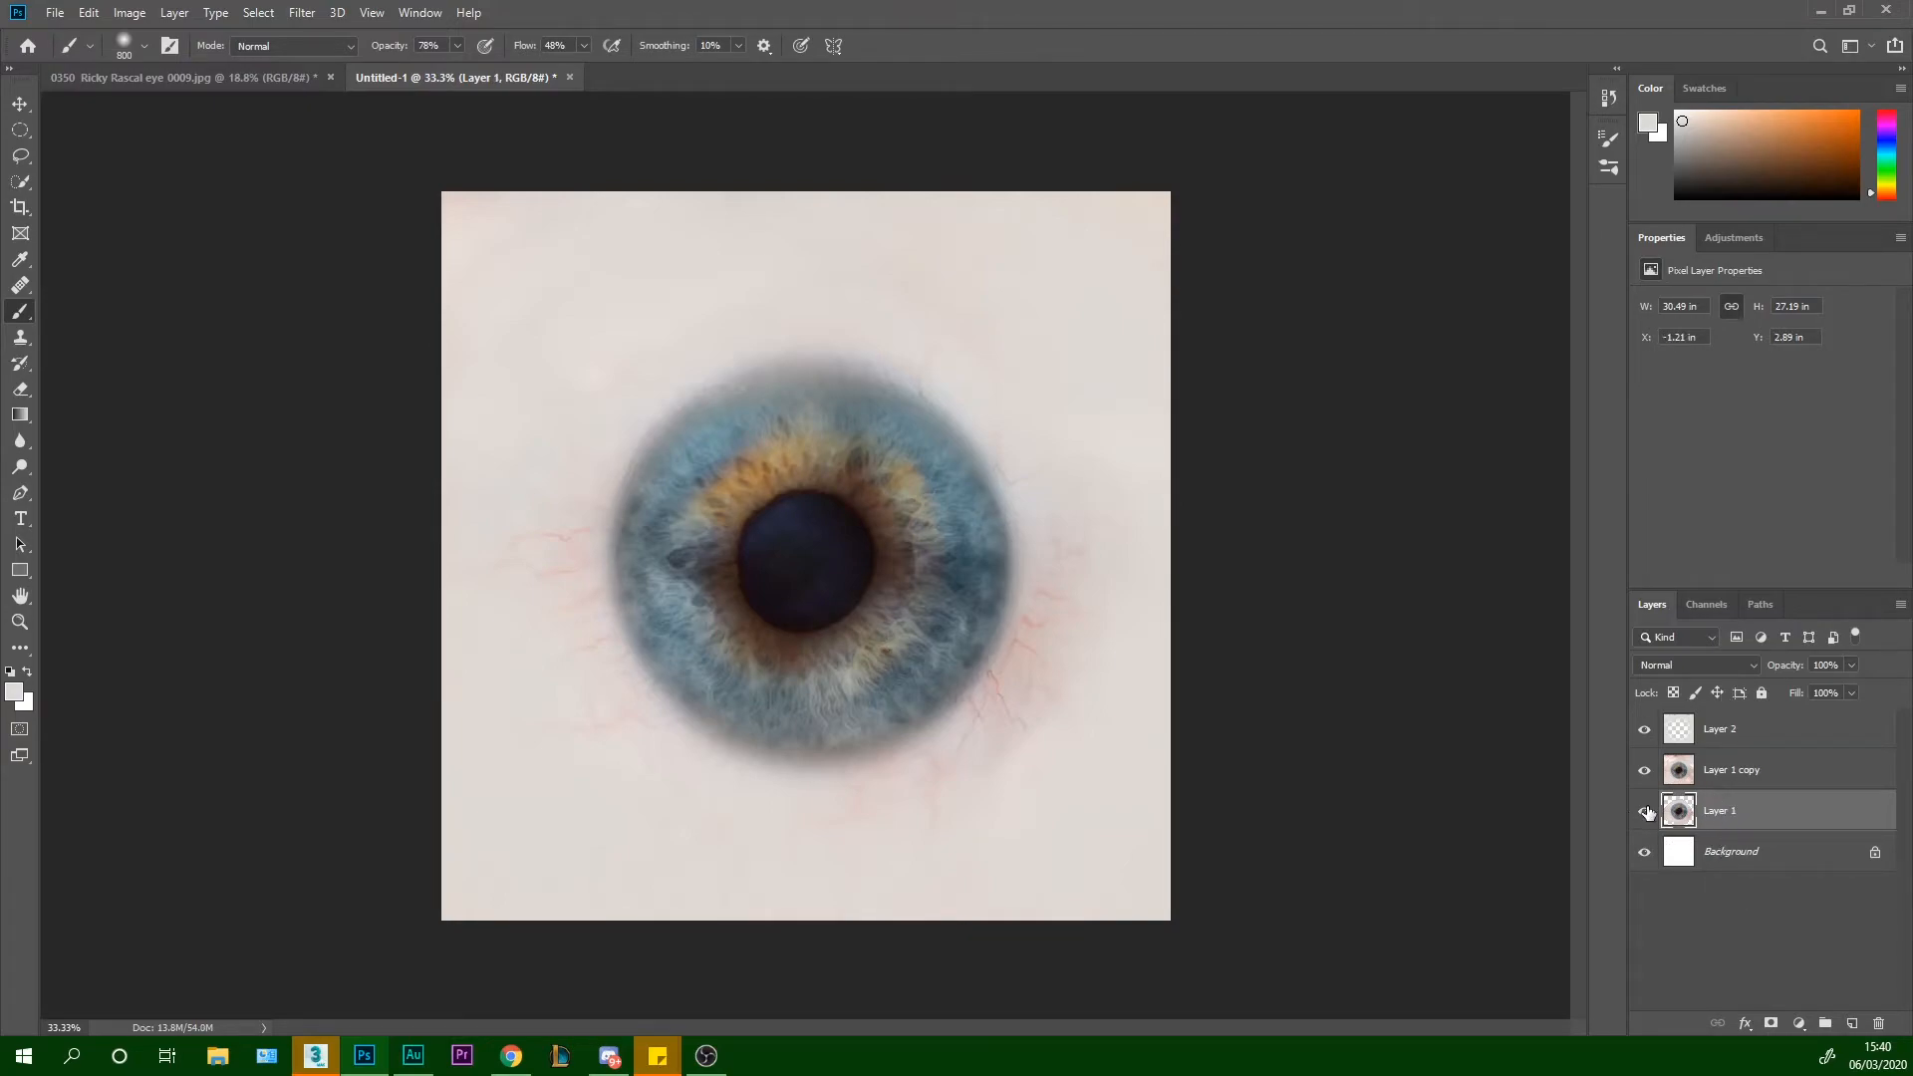
pyautogui.rightClick(1698, 815)
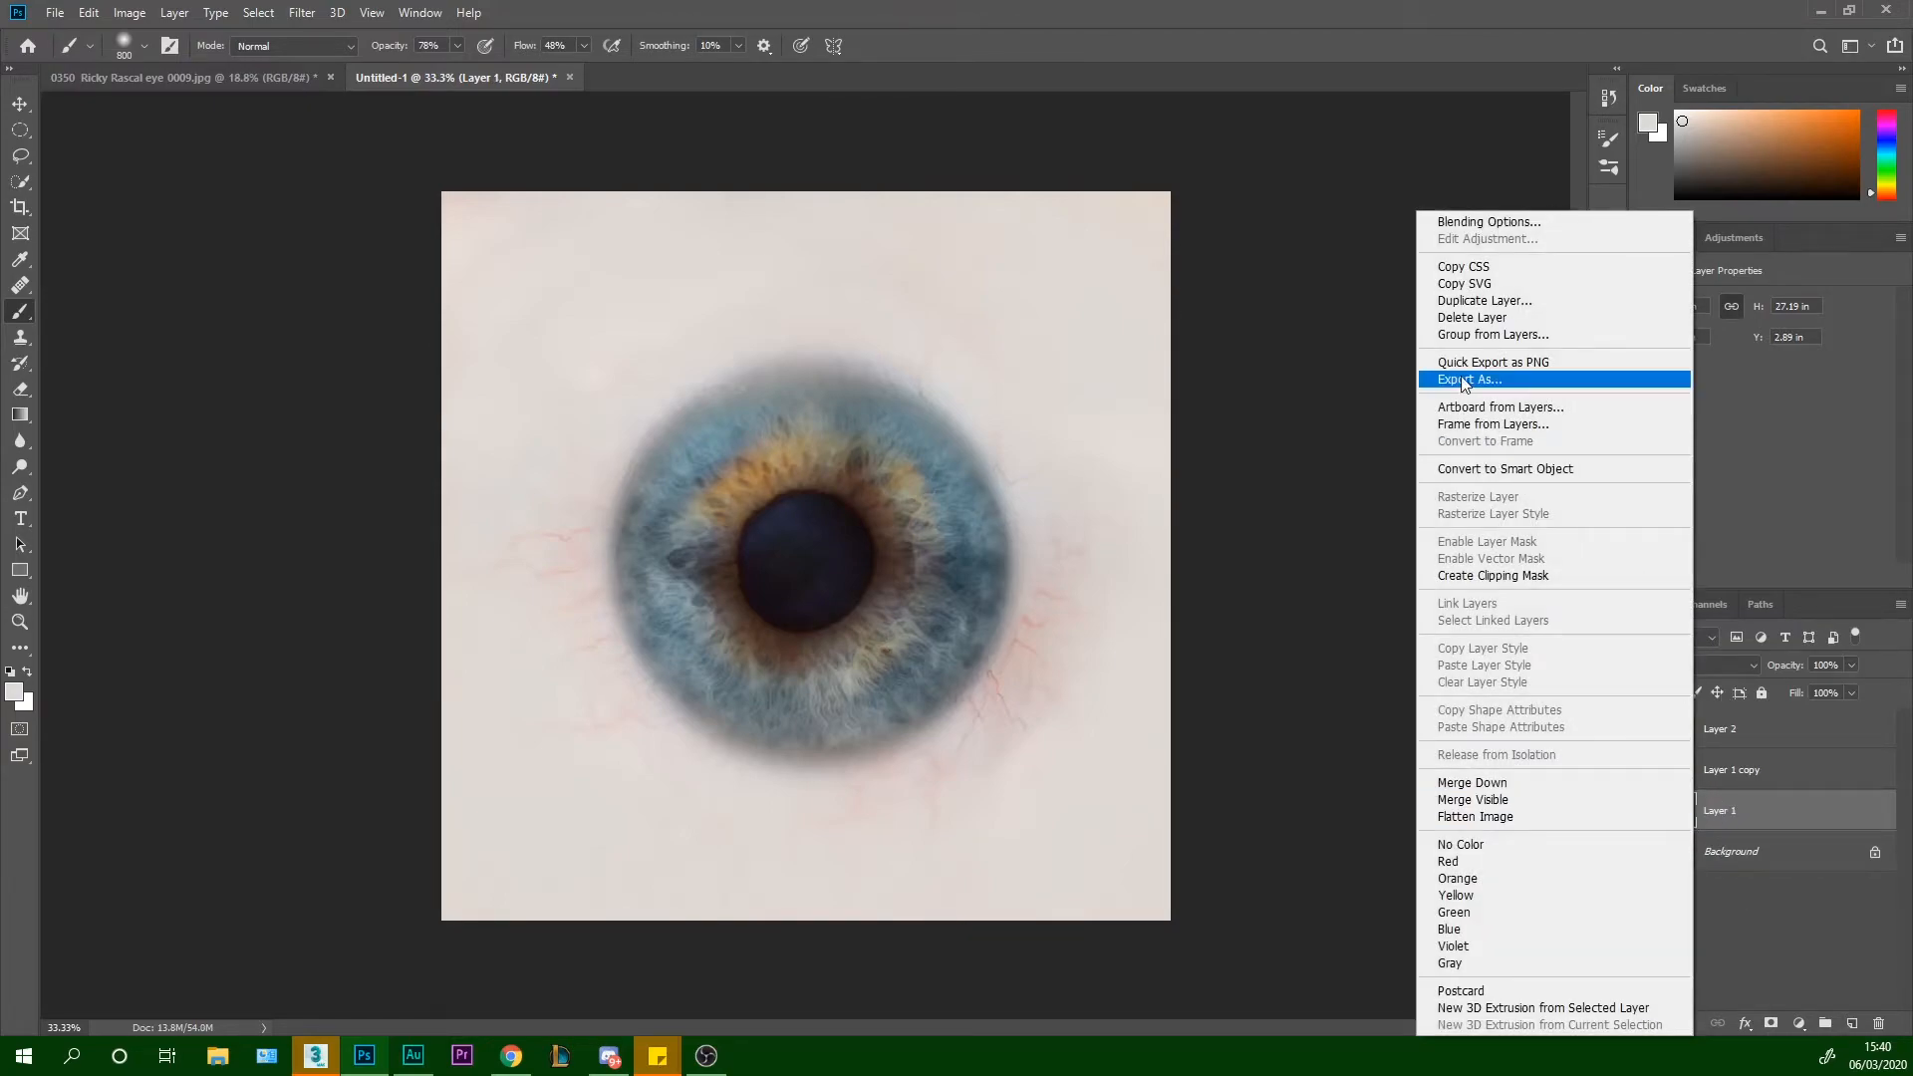
pyautogui.click(1465, 300)
pyautogui.click(1112, 299)
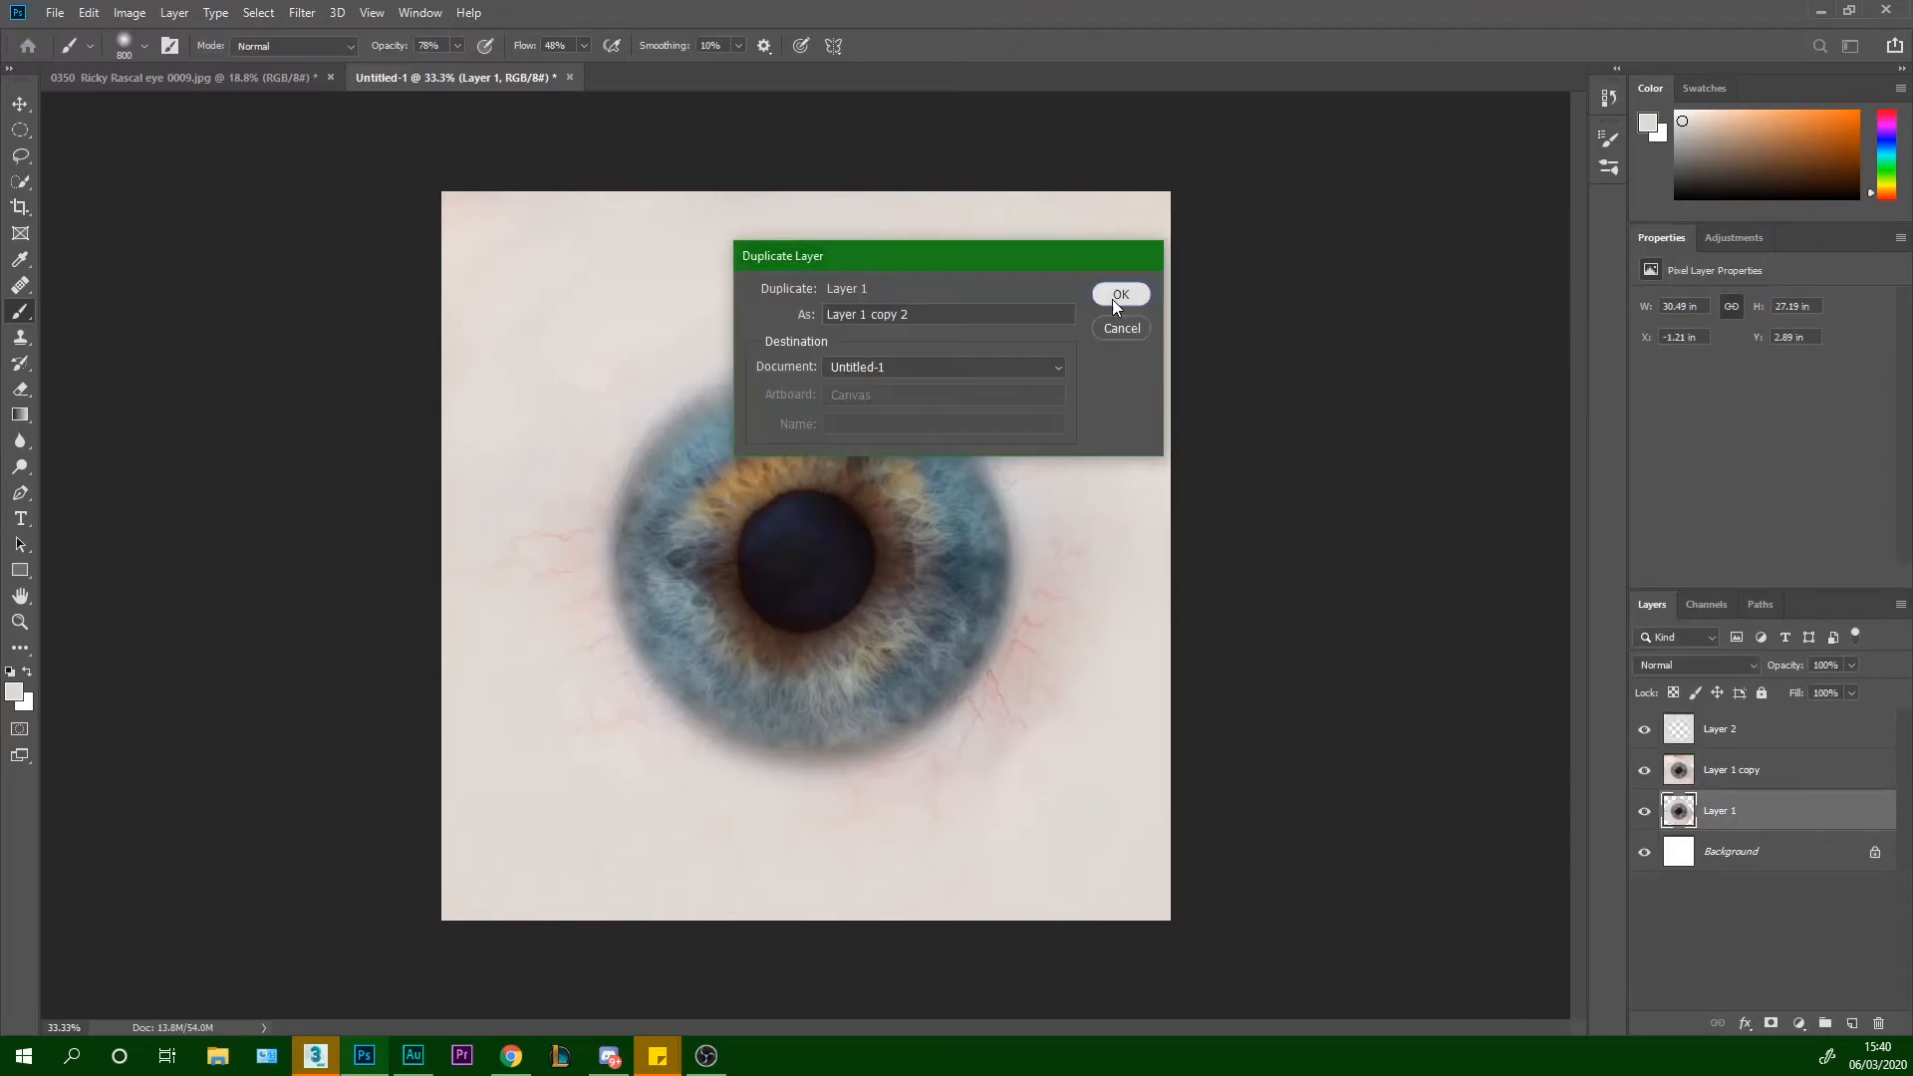
pyautogui.moveTo(1749, 812); pyautogui.dragTo(1719, 720)
# Try the Darken and Lighten blend modes on Layer 1 copy 2
pyautogui.click(1686, 668)
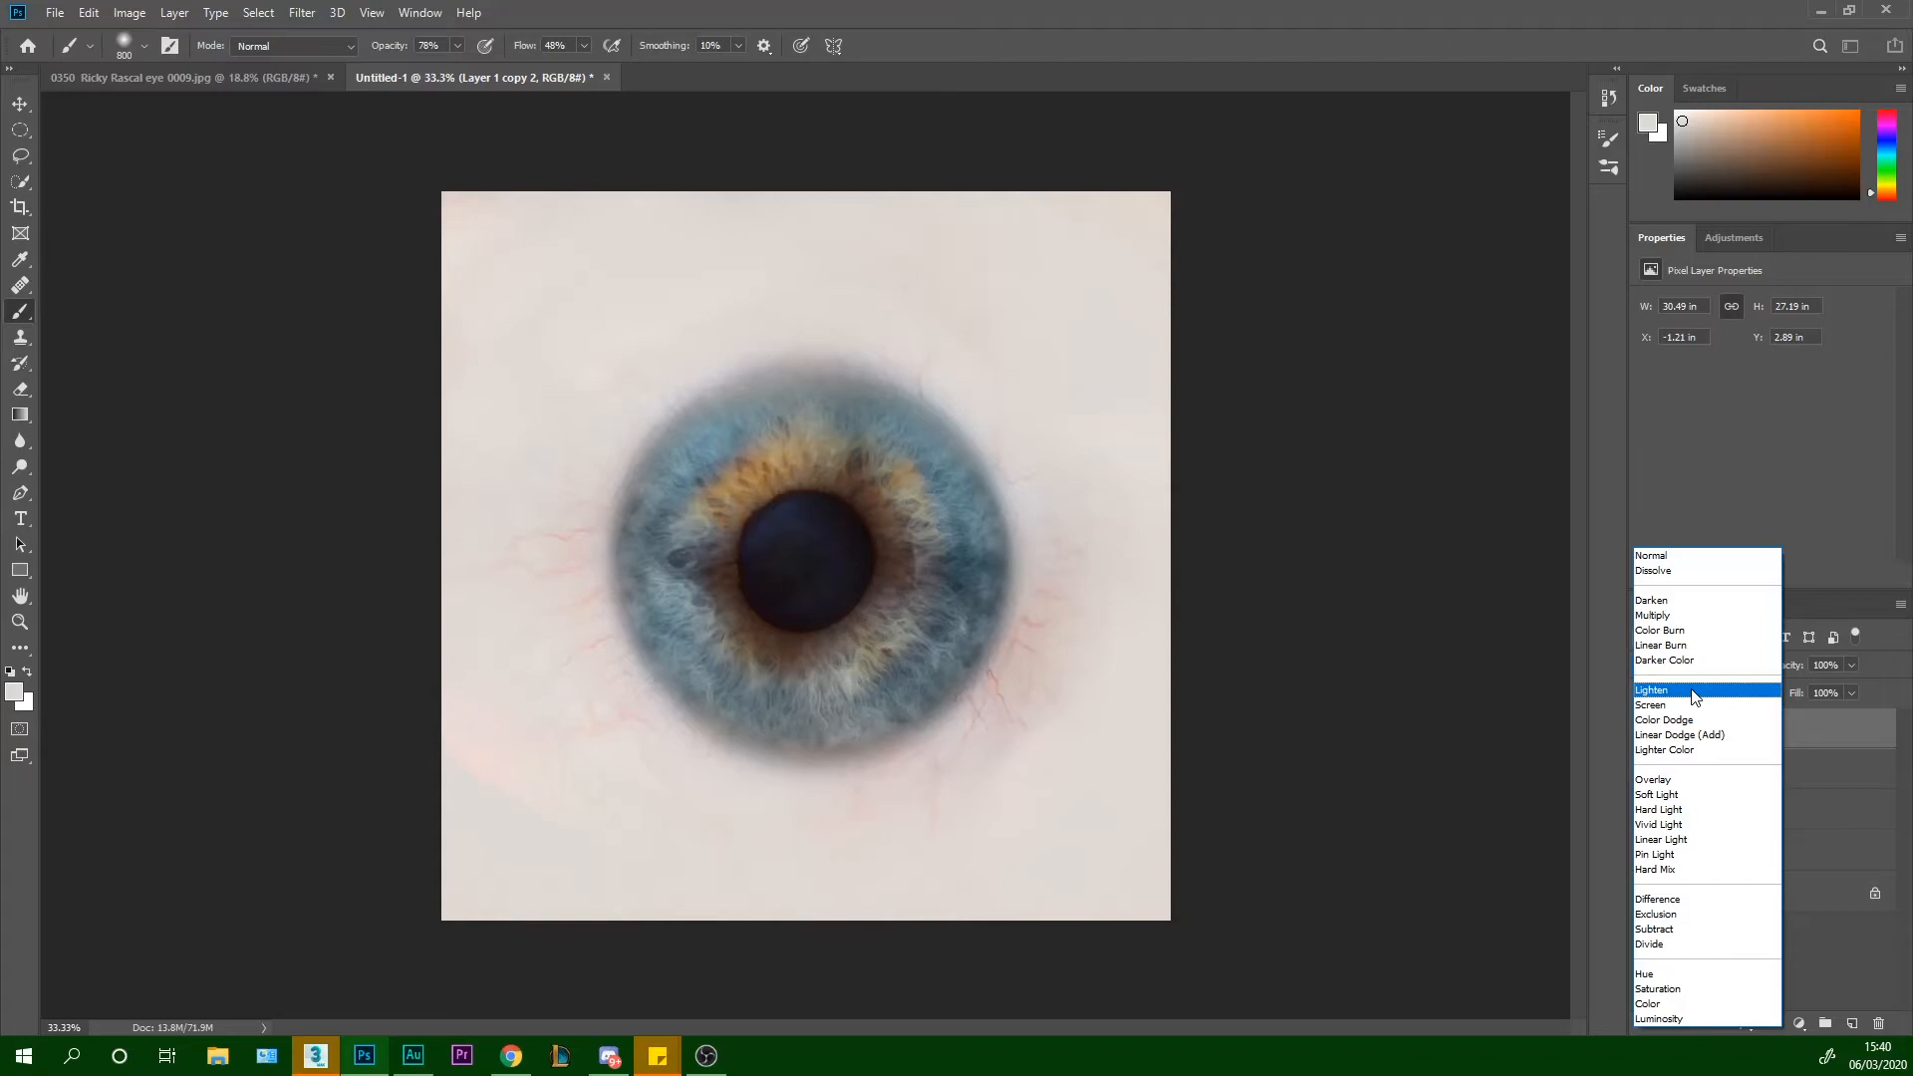
pyautogui.click(1691, 676)
pyautogui.click(1699, 668)
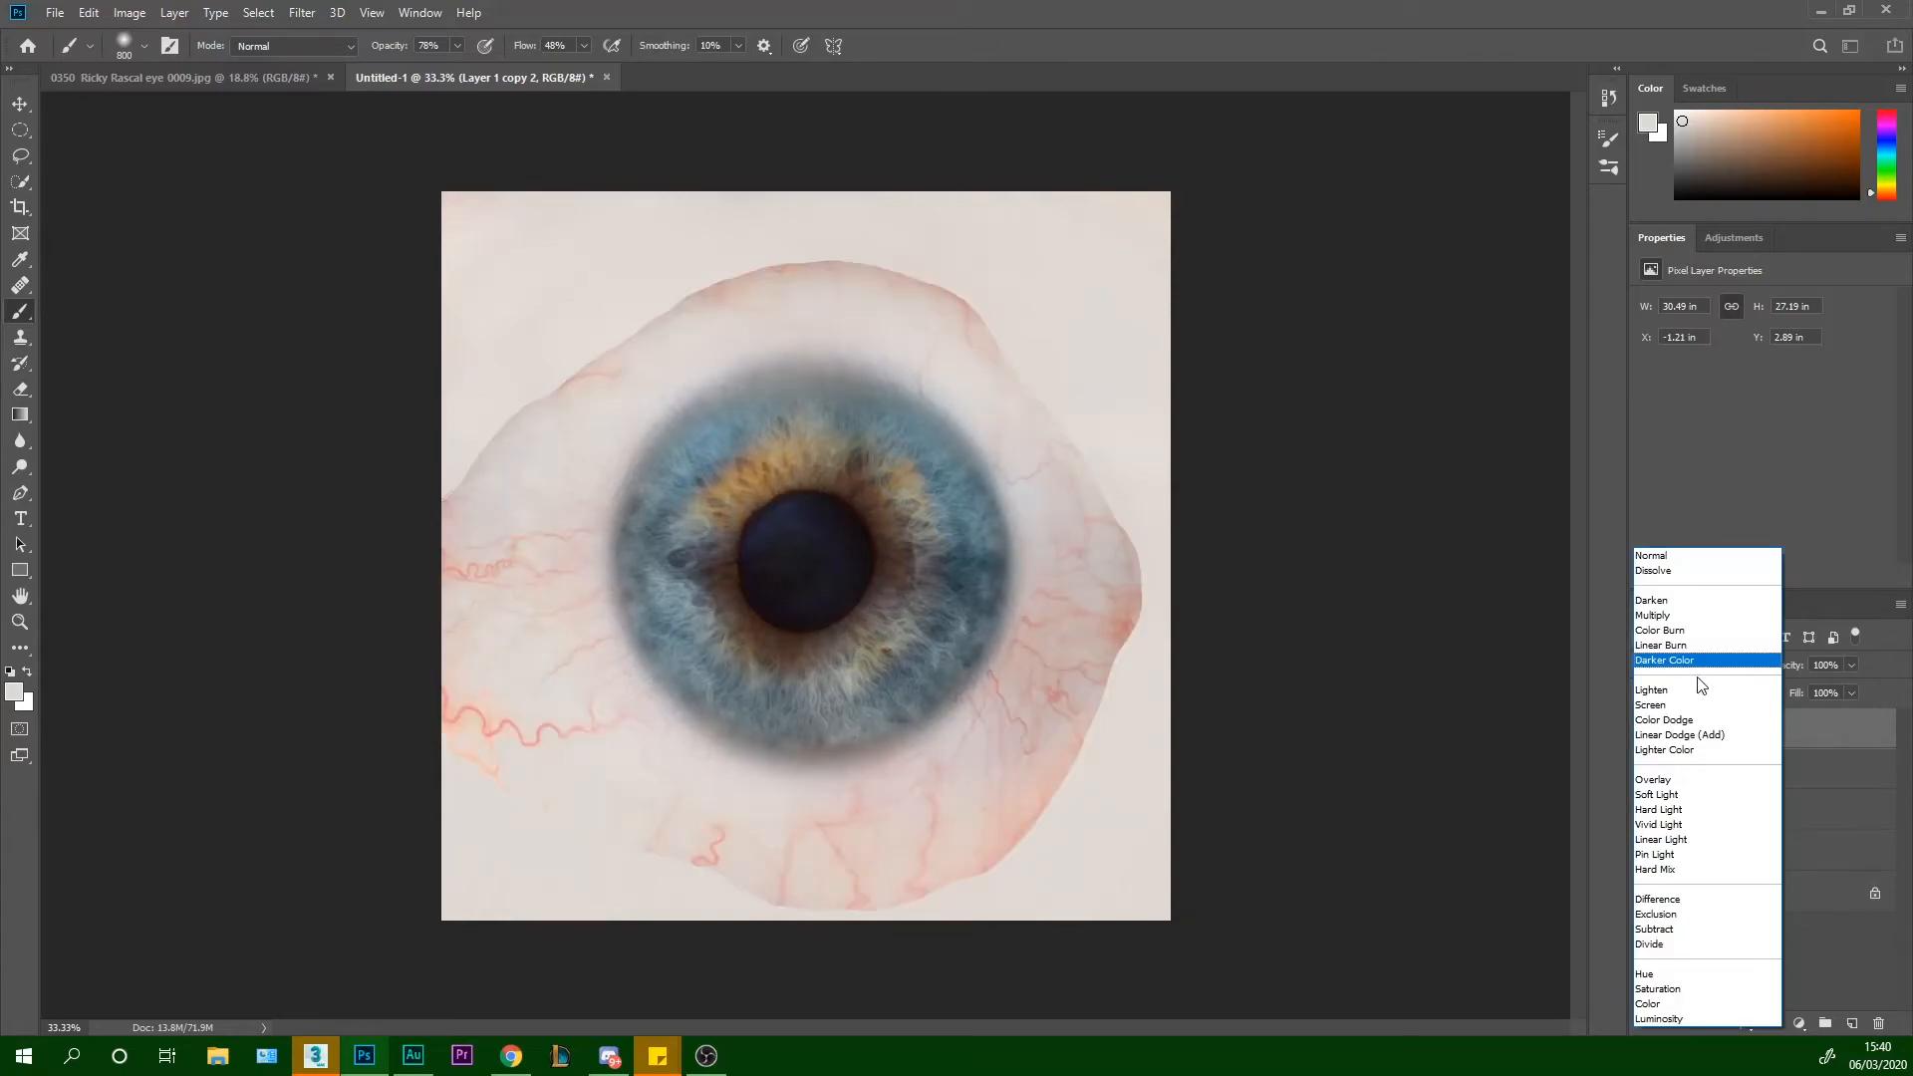
pyautogui.click(1674, 602)
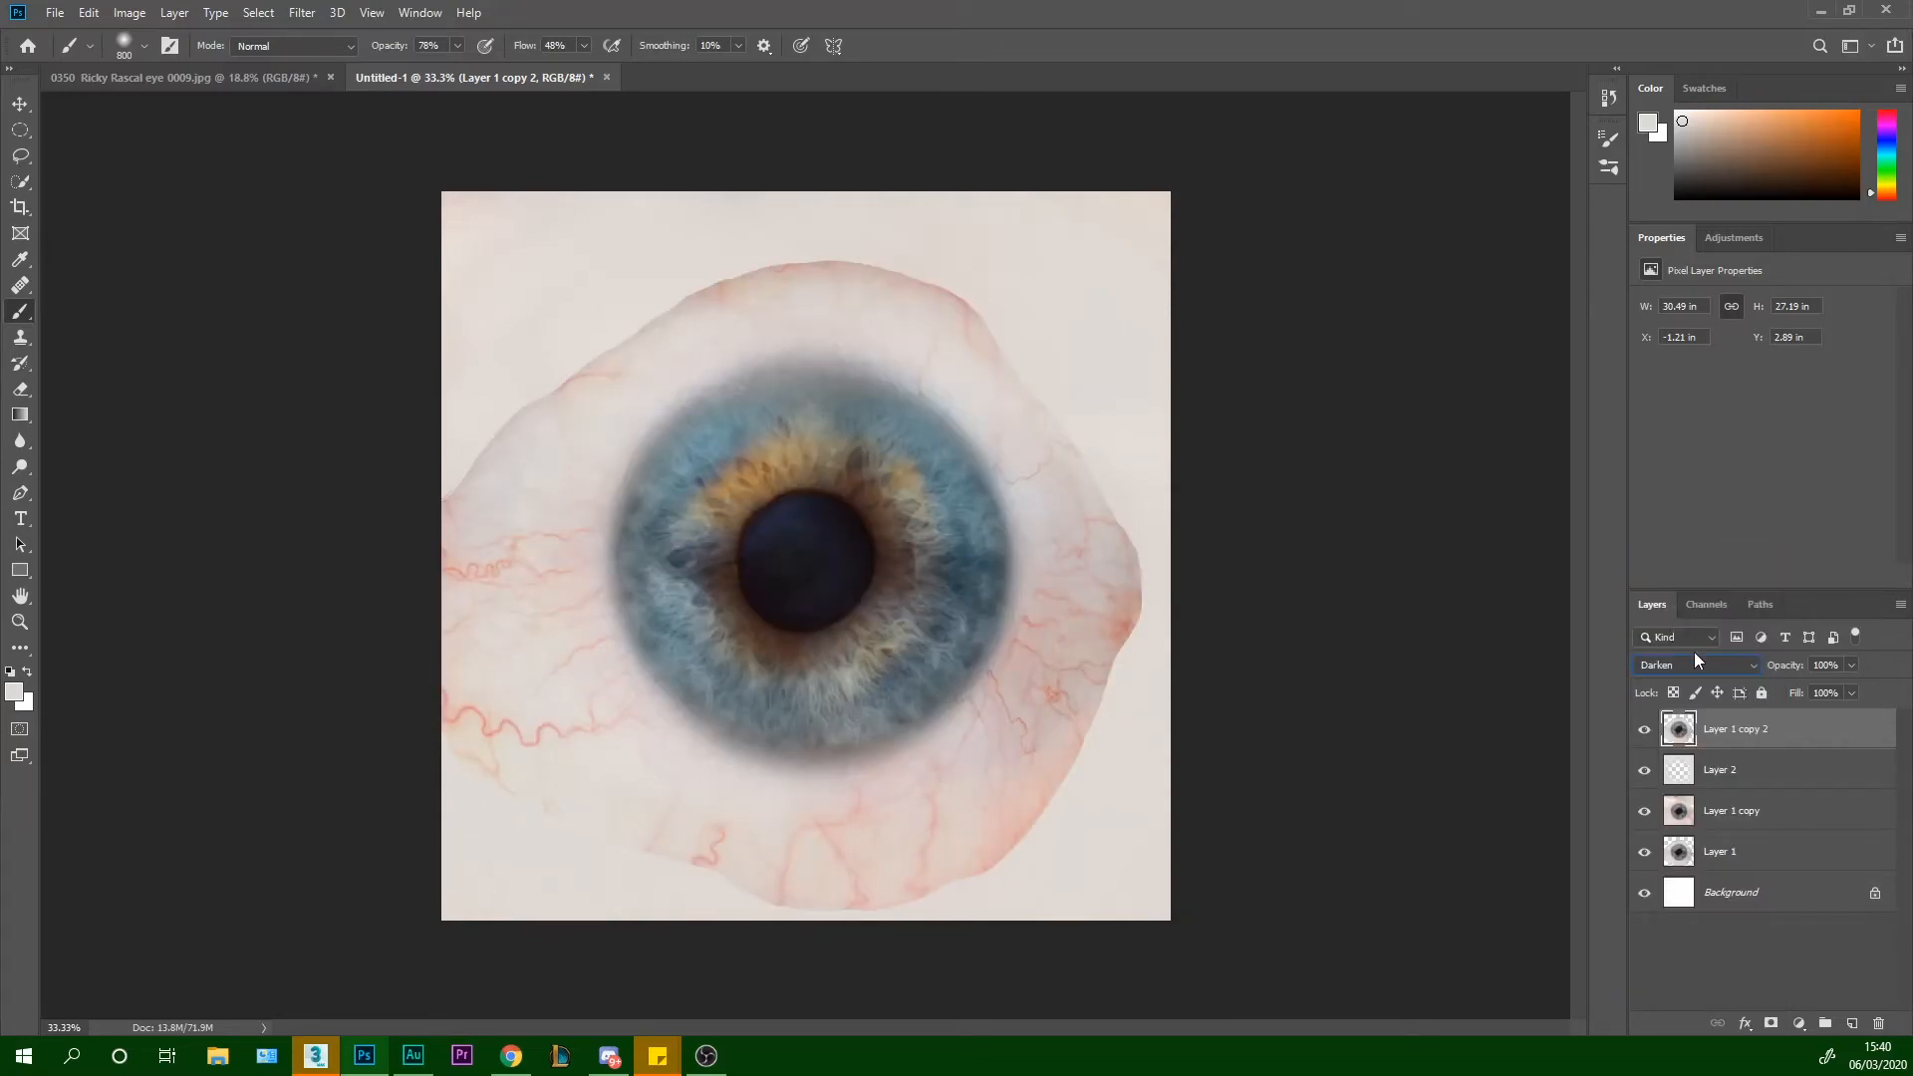
pyautogui.scroll(-1, 1700, 666)
pyautogui.scroll(-2, 1700, 666)
pyautogui.scroll(-1, 1700, 666)
pyautogui.scroll(1, 1700, 665)
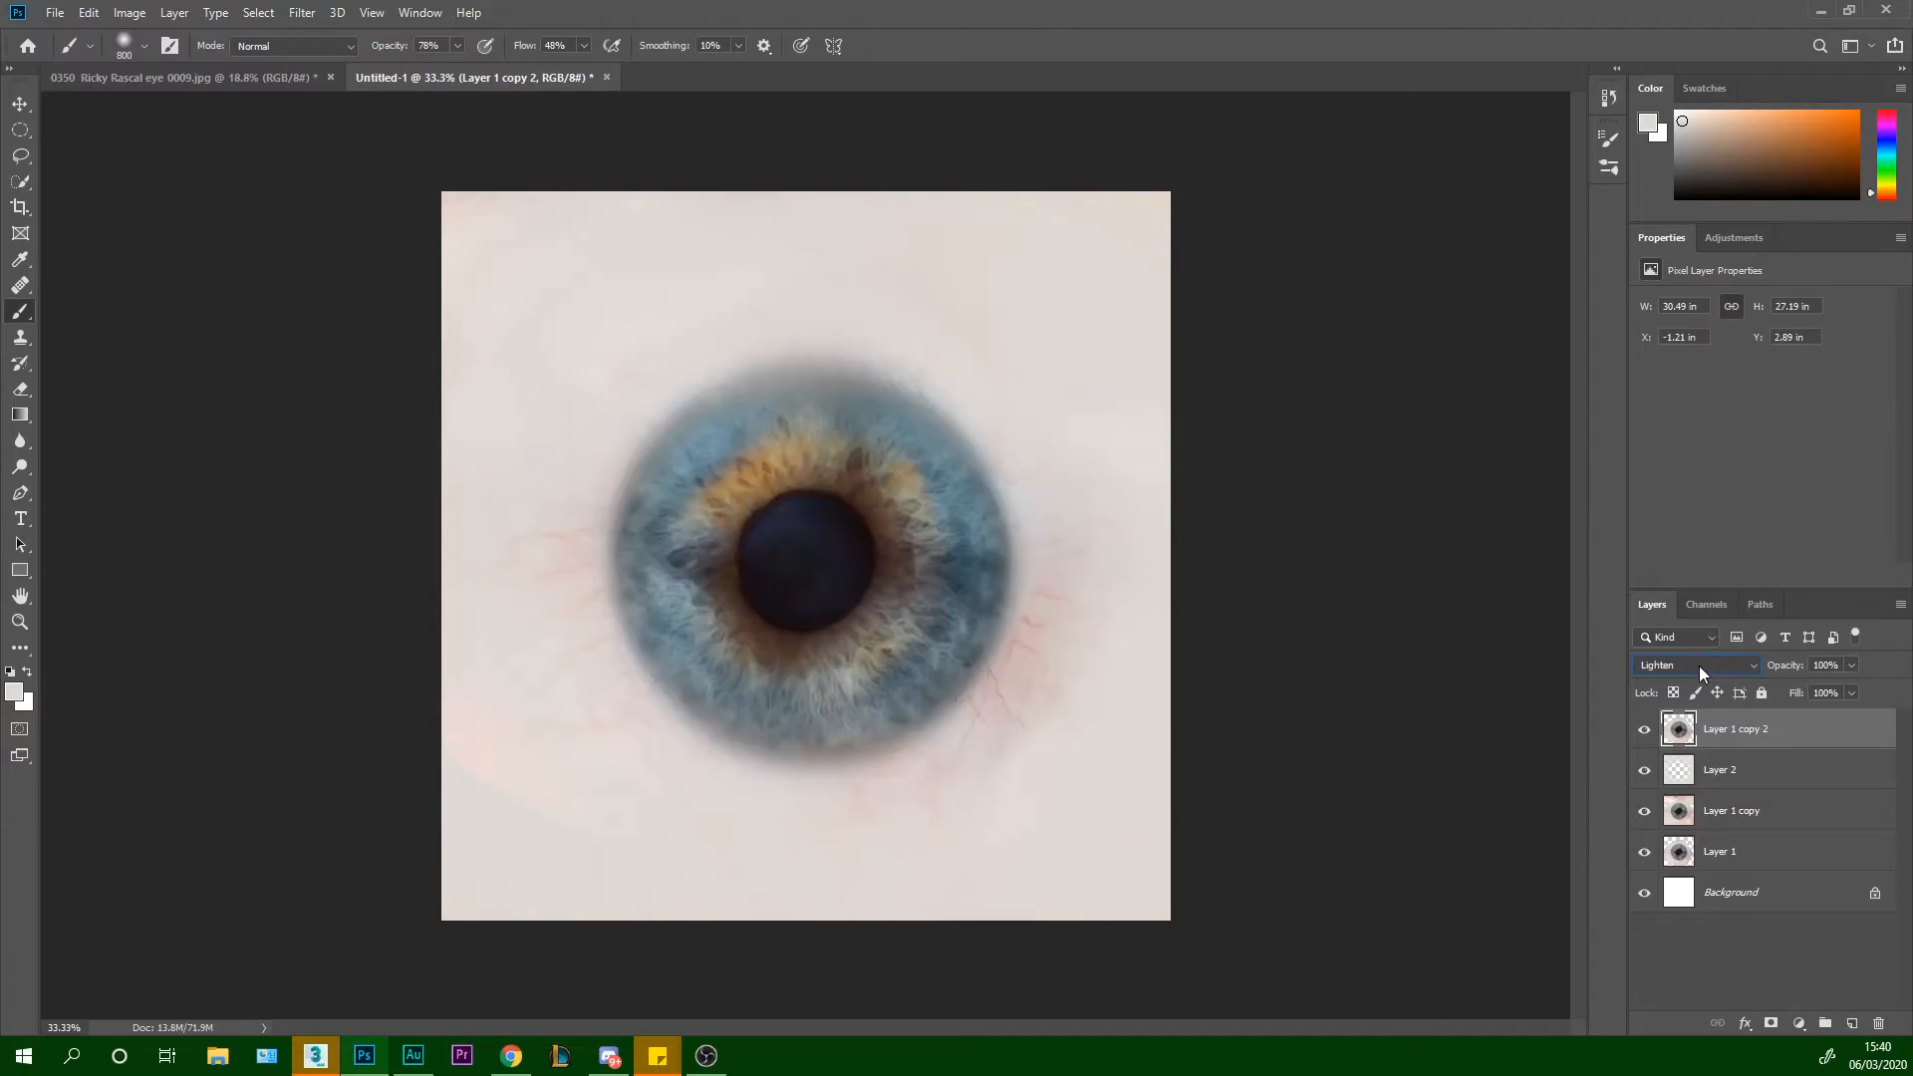
# Try further blend modes on Layer 1 copy 2, including Color Dodge, Vivid Light and Color
pyautogui.click(1641, 731)
pyautogui.click(1686, 669)
pyautogui.click(1686, 669)
pyautogui.scroll(-4, 1686, 669)
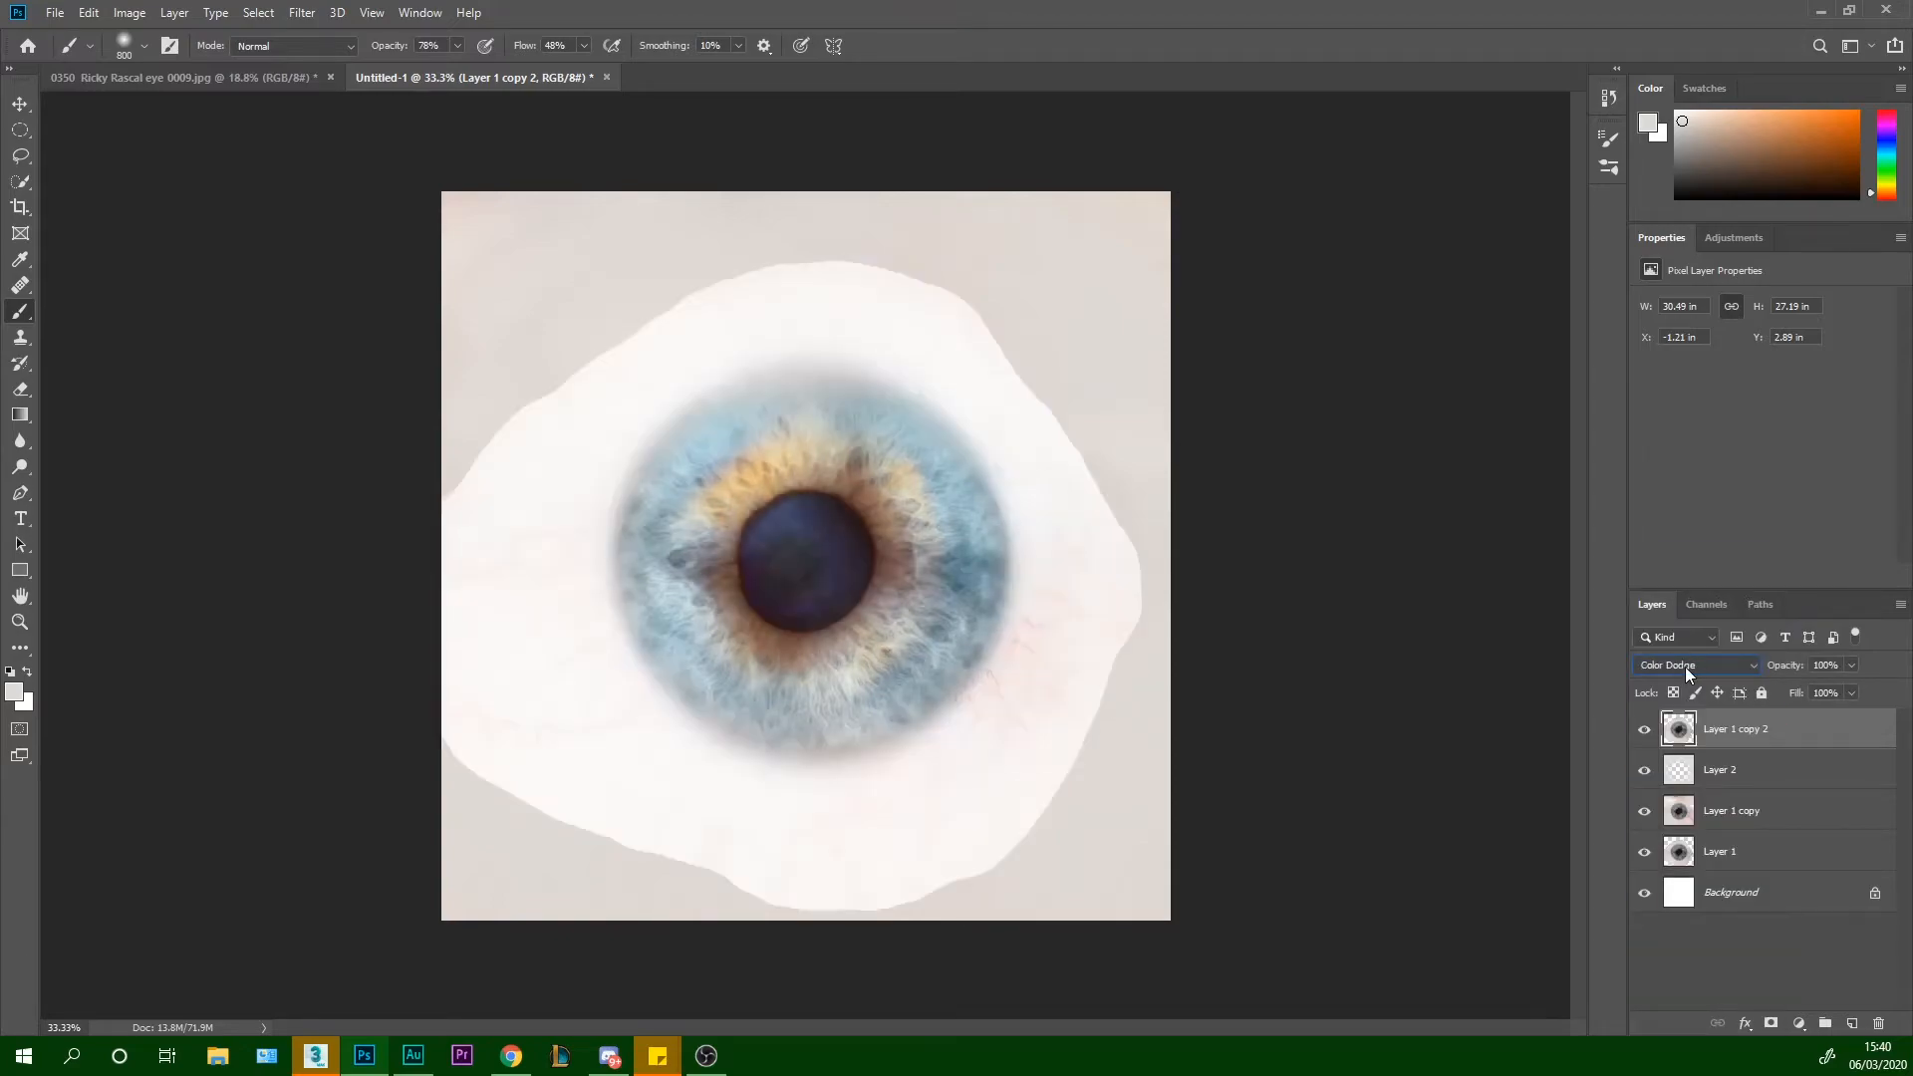
pyautogui.scroll(-8, 1686, 667)
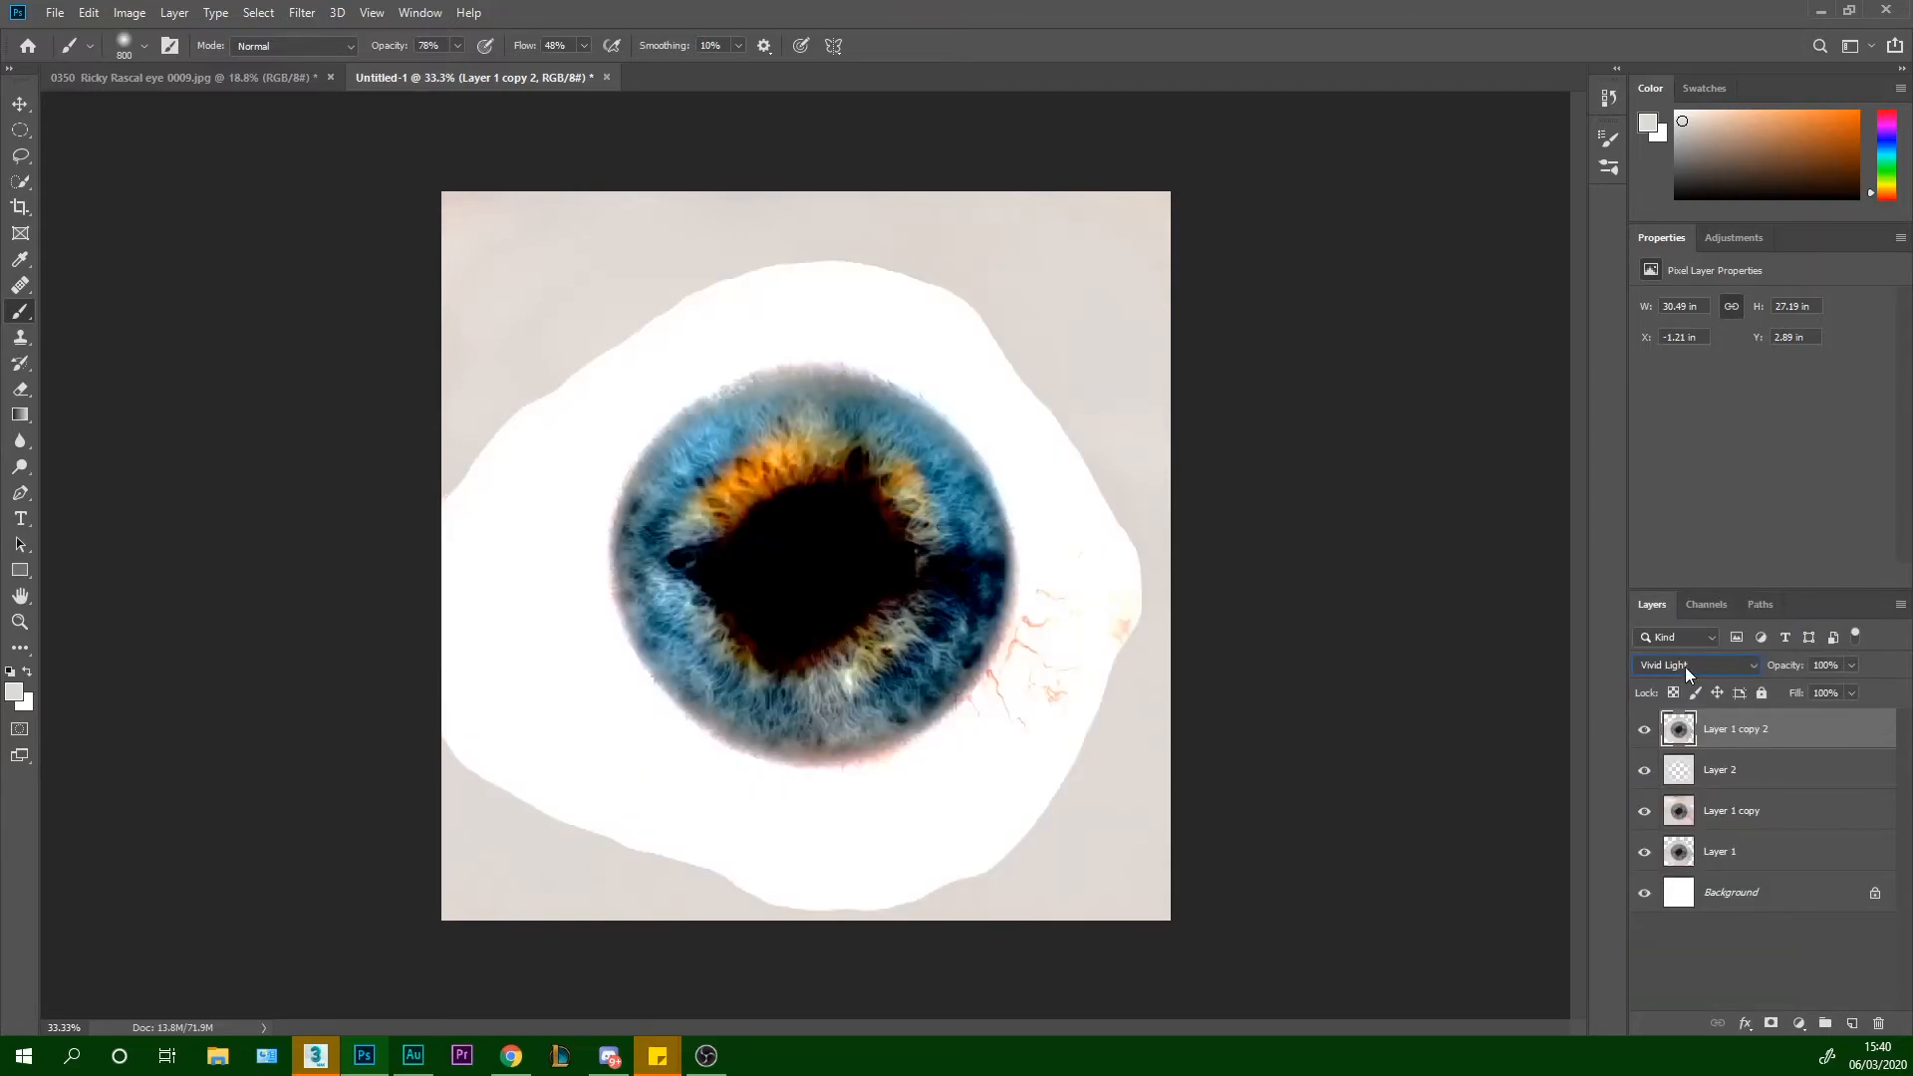
pyautogui.scroll(-7, 1684, 667)
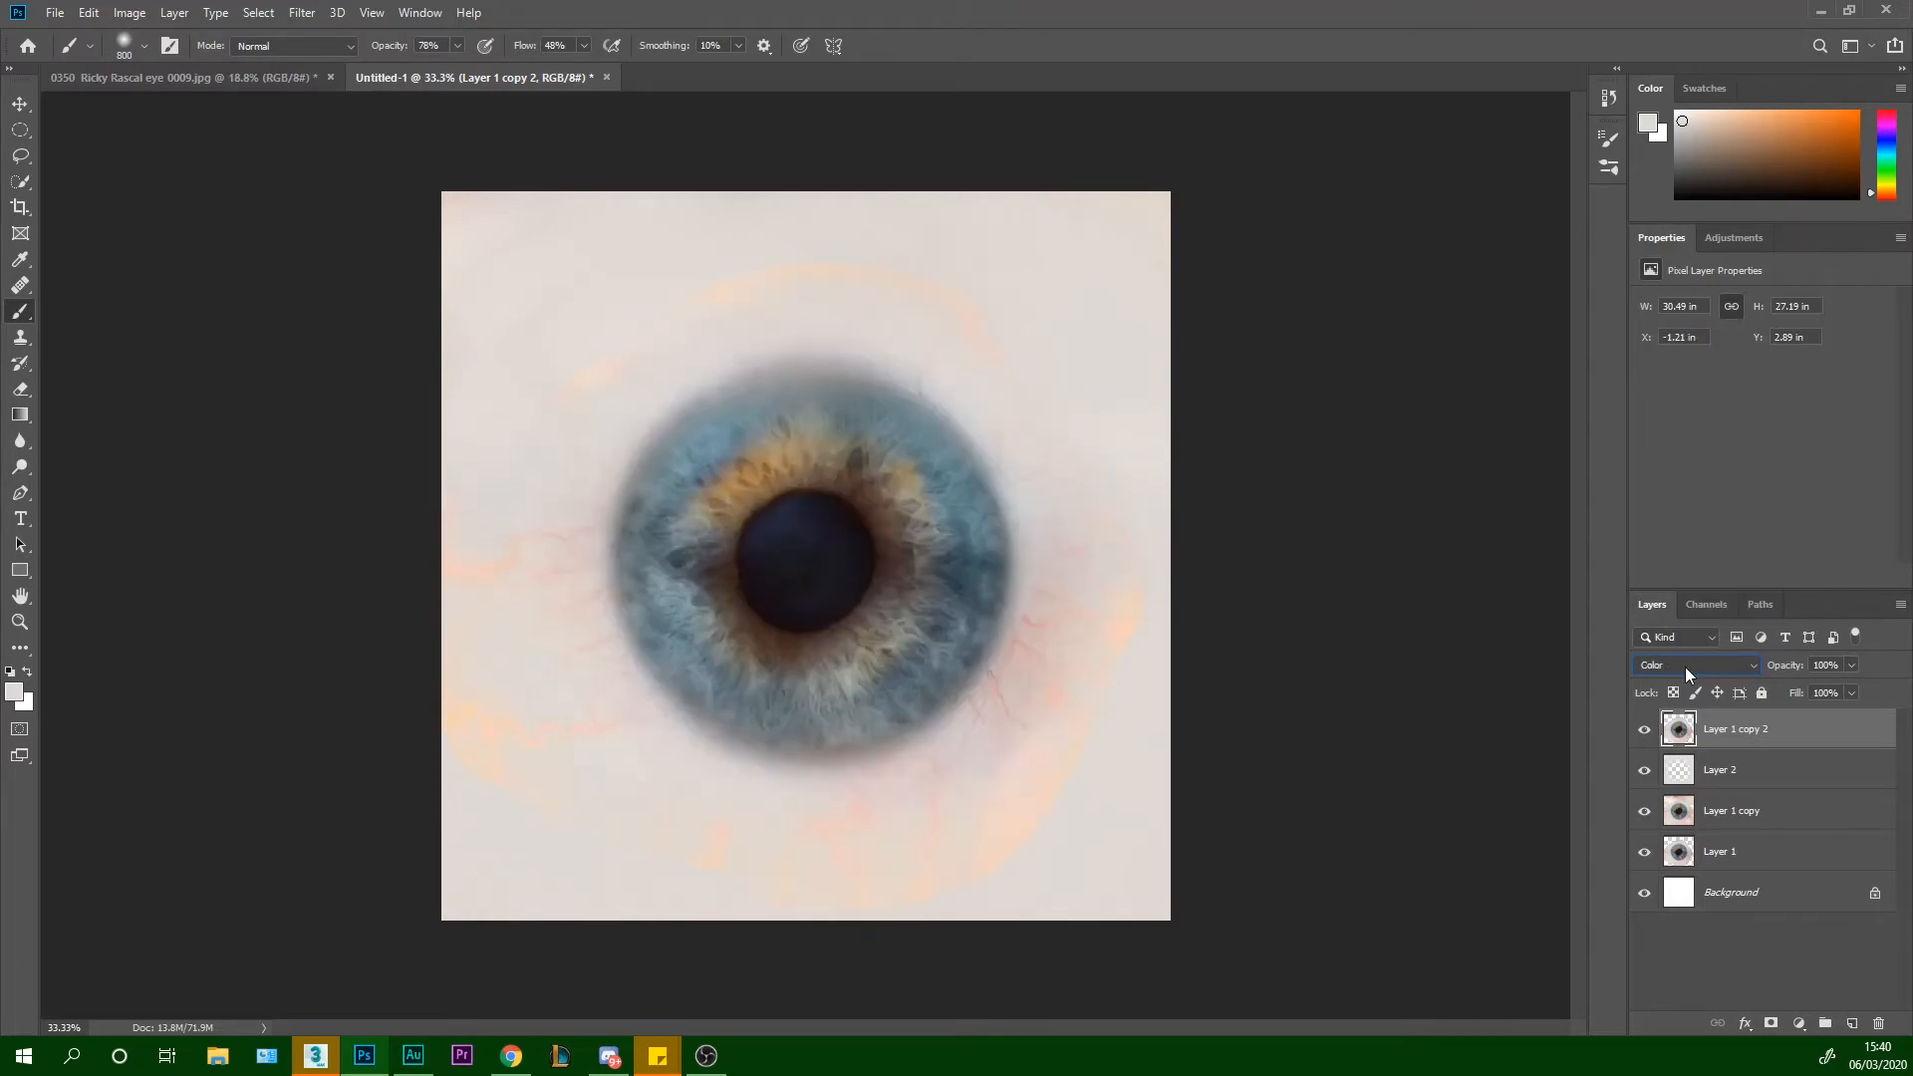
pyautogui.scroll(1, 1685, 666)
pyautogui.click(1684, 667)
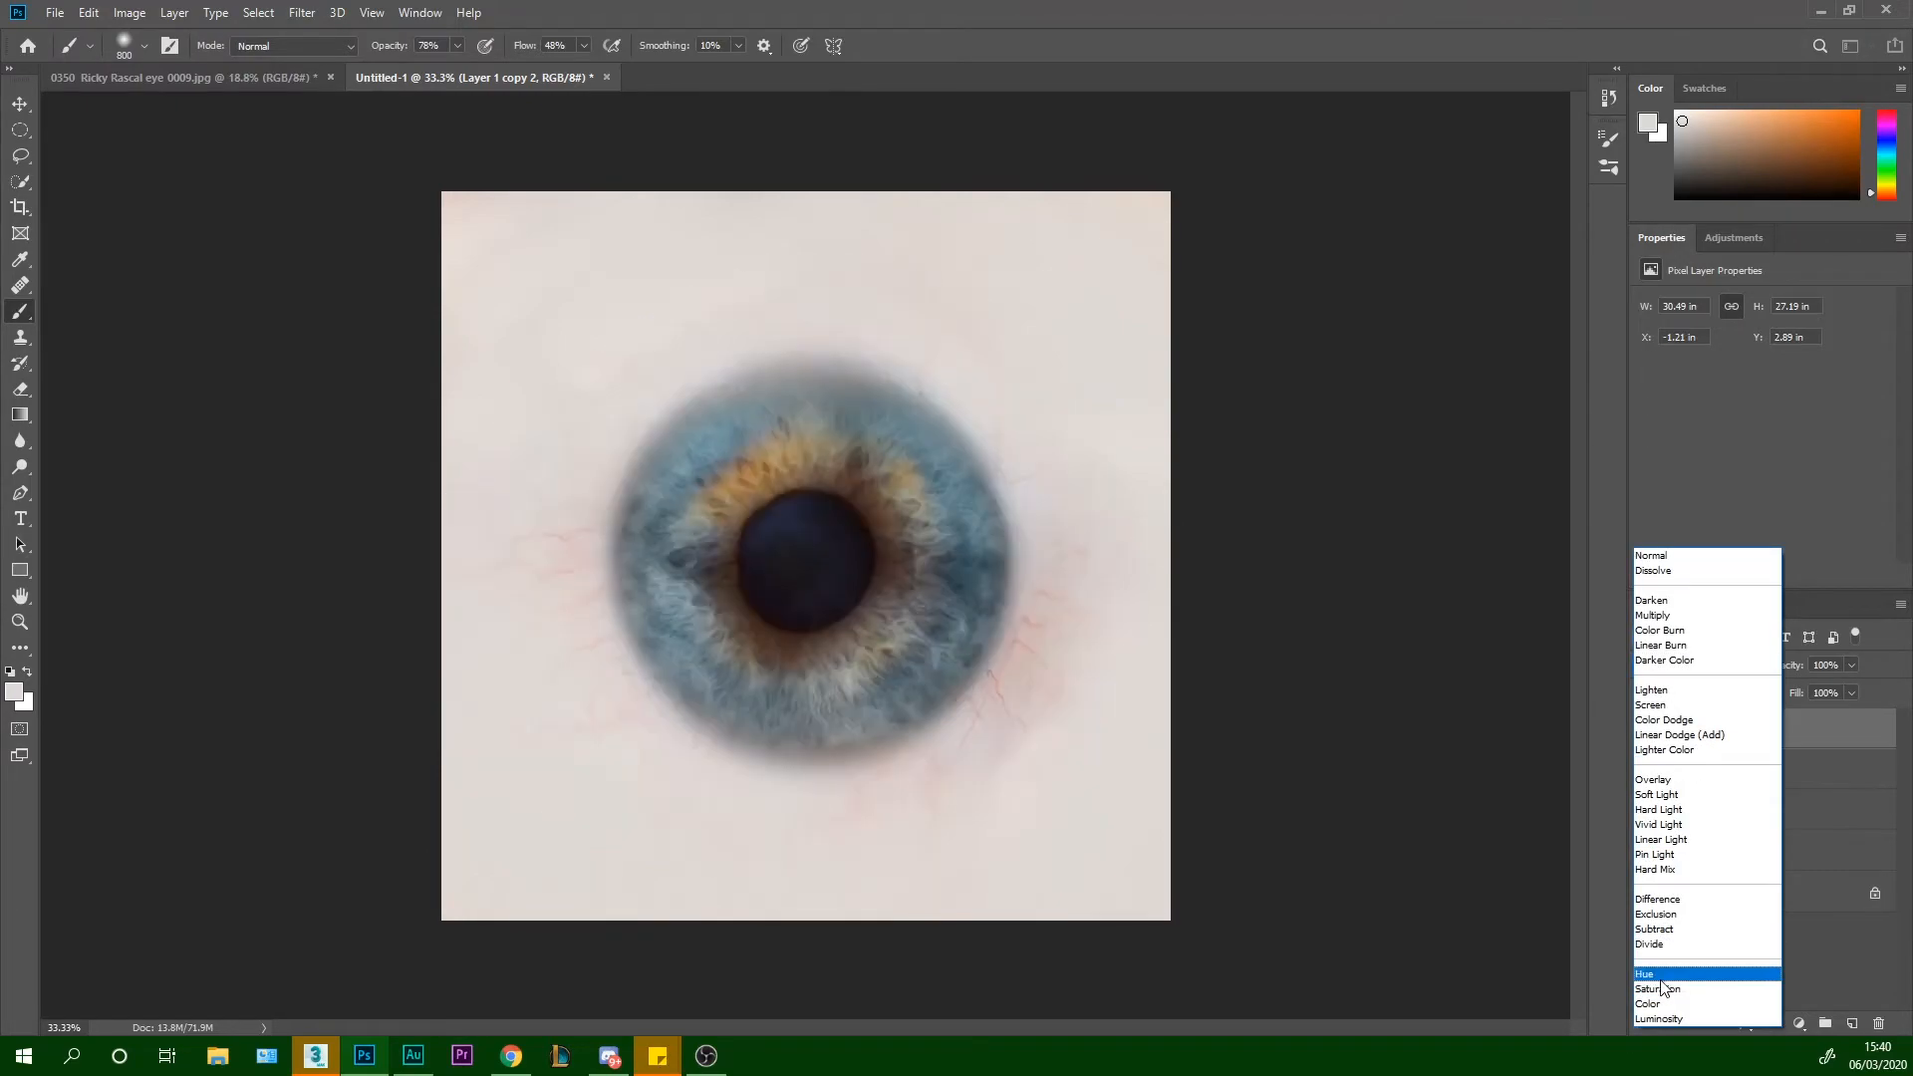
pyautogui.click(1662, 1005)
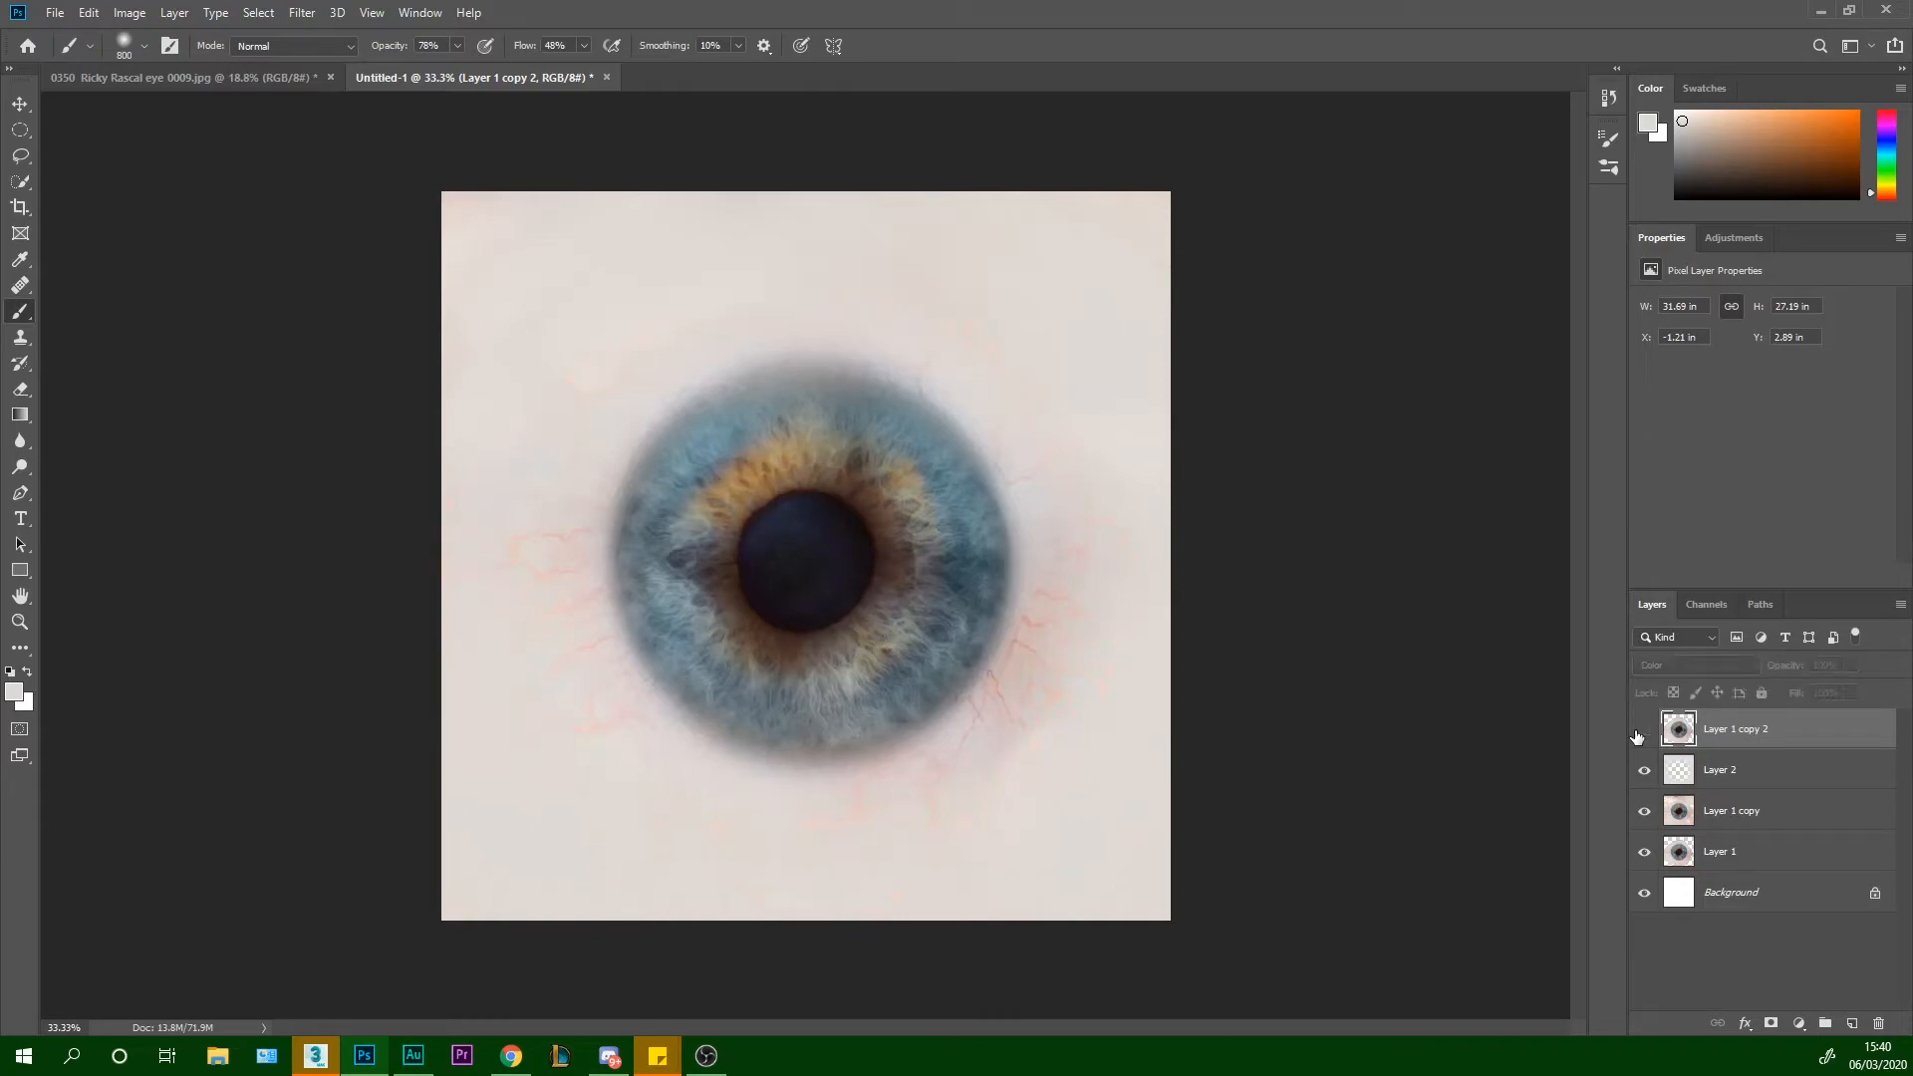
# Compare the image with Layer 1 copy 2 hidden and shown, and return its blend mode to Normal
pyautogui.click(30, 104)
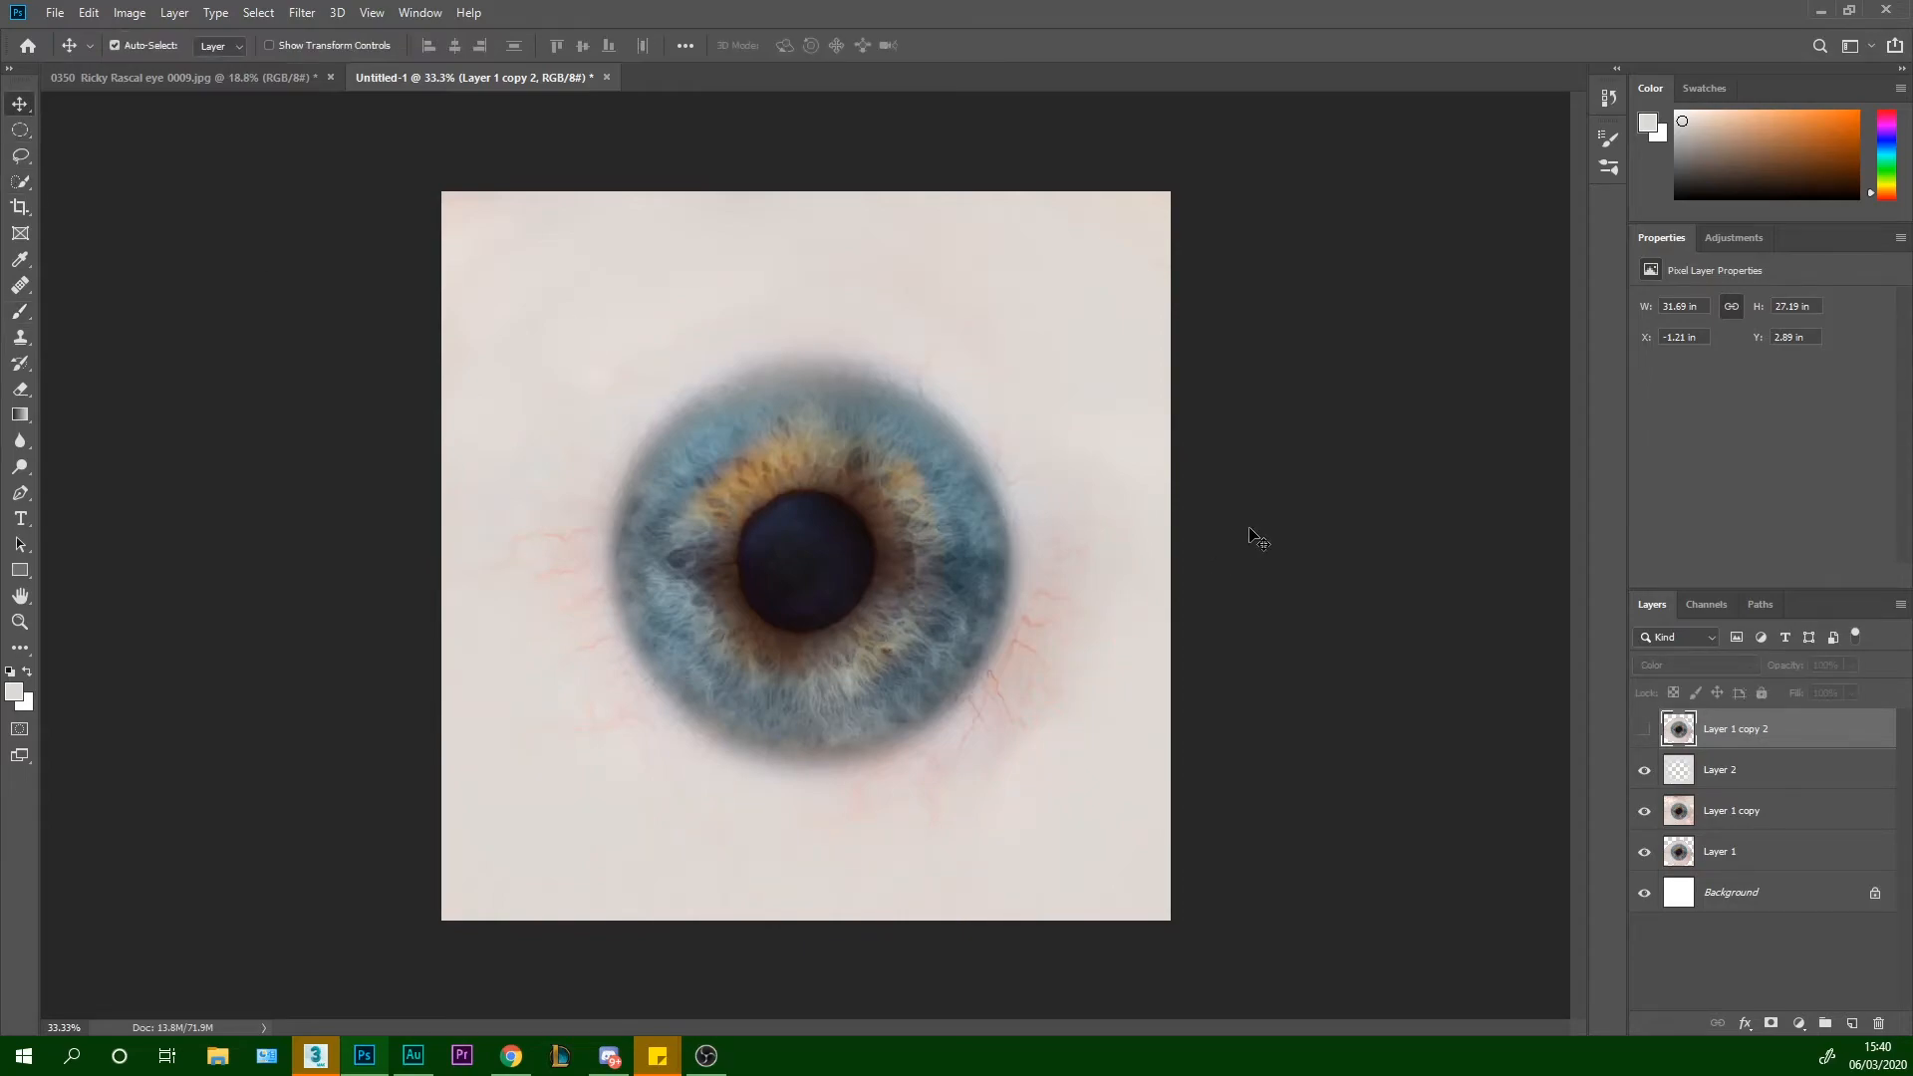
pyautogui.scroll(2, 1065, 543)
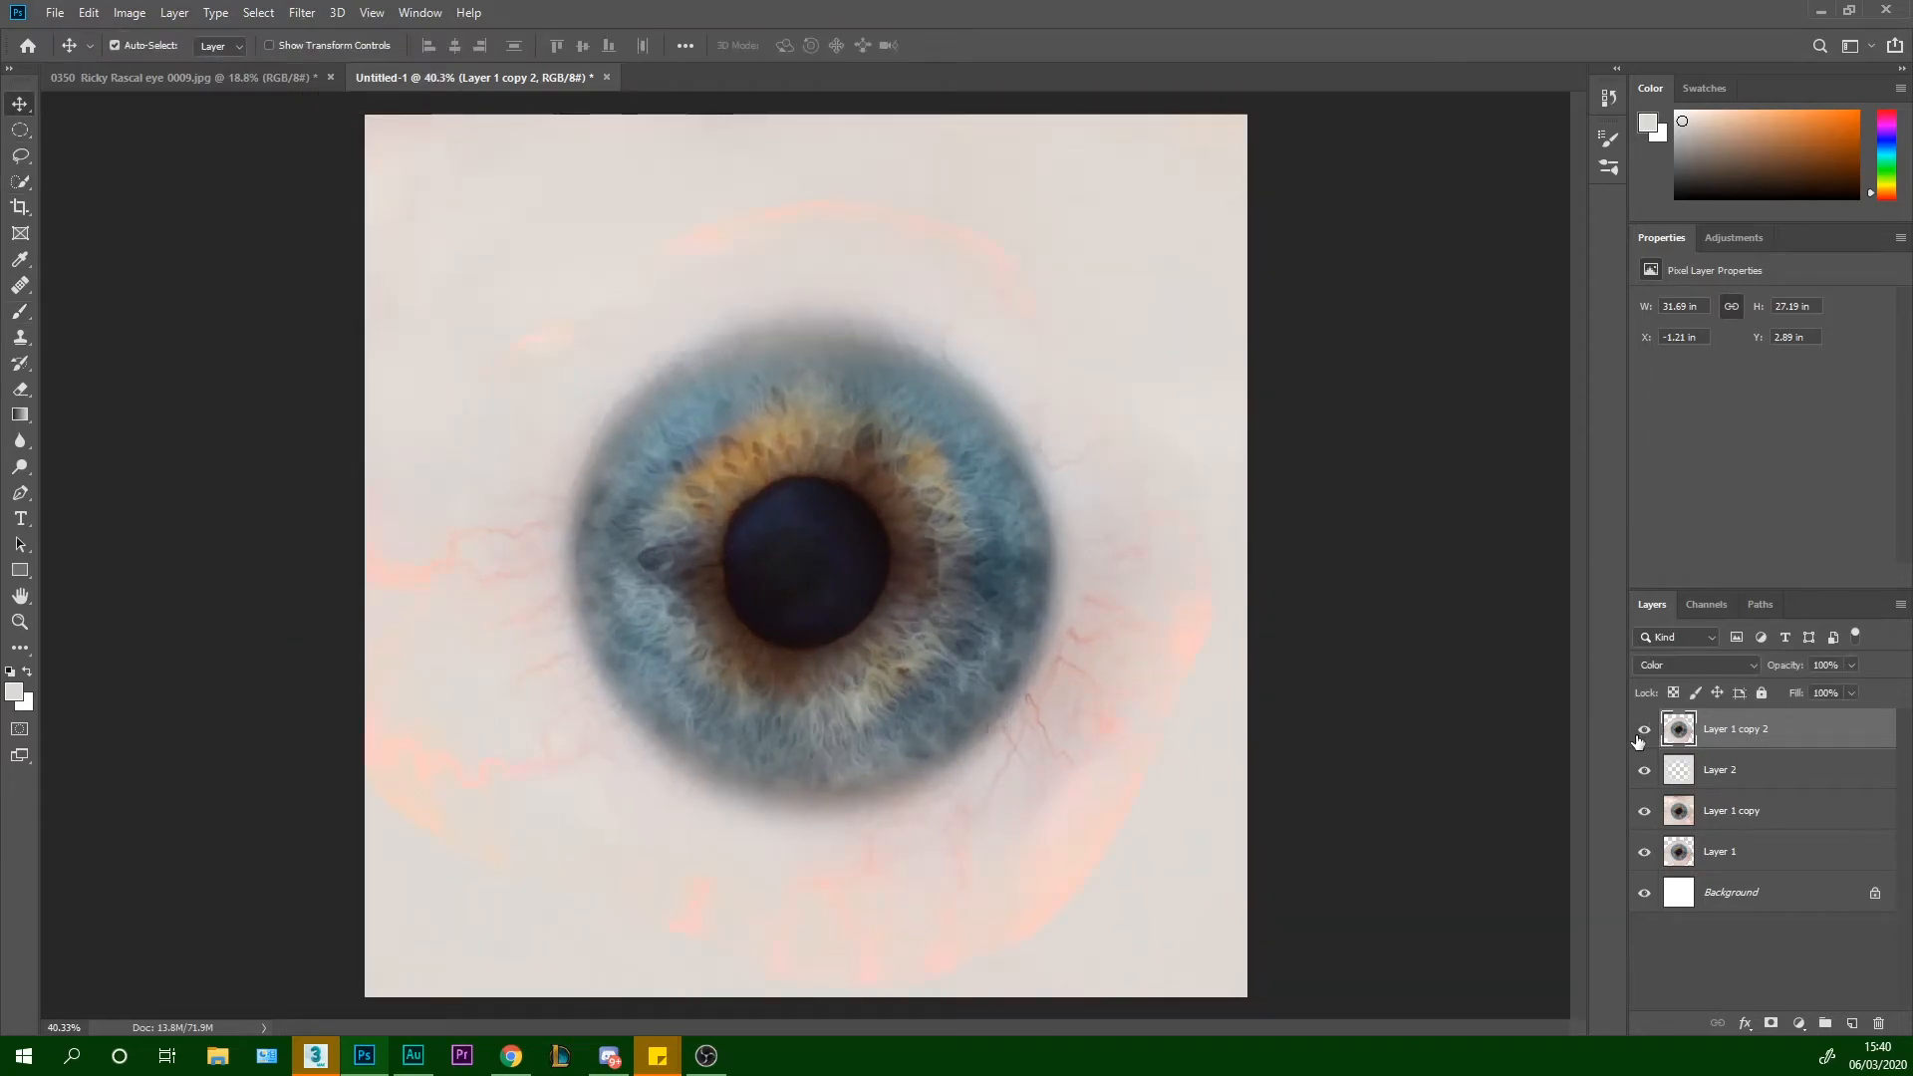
pyautogui.click(1748, 665)
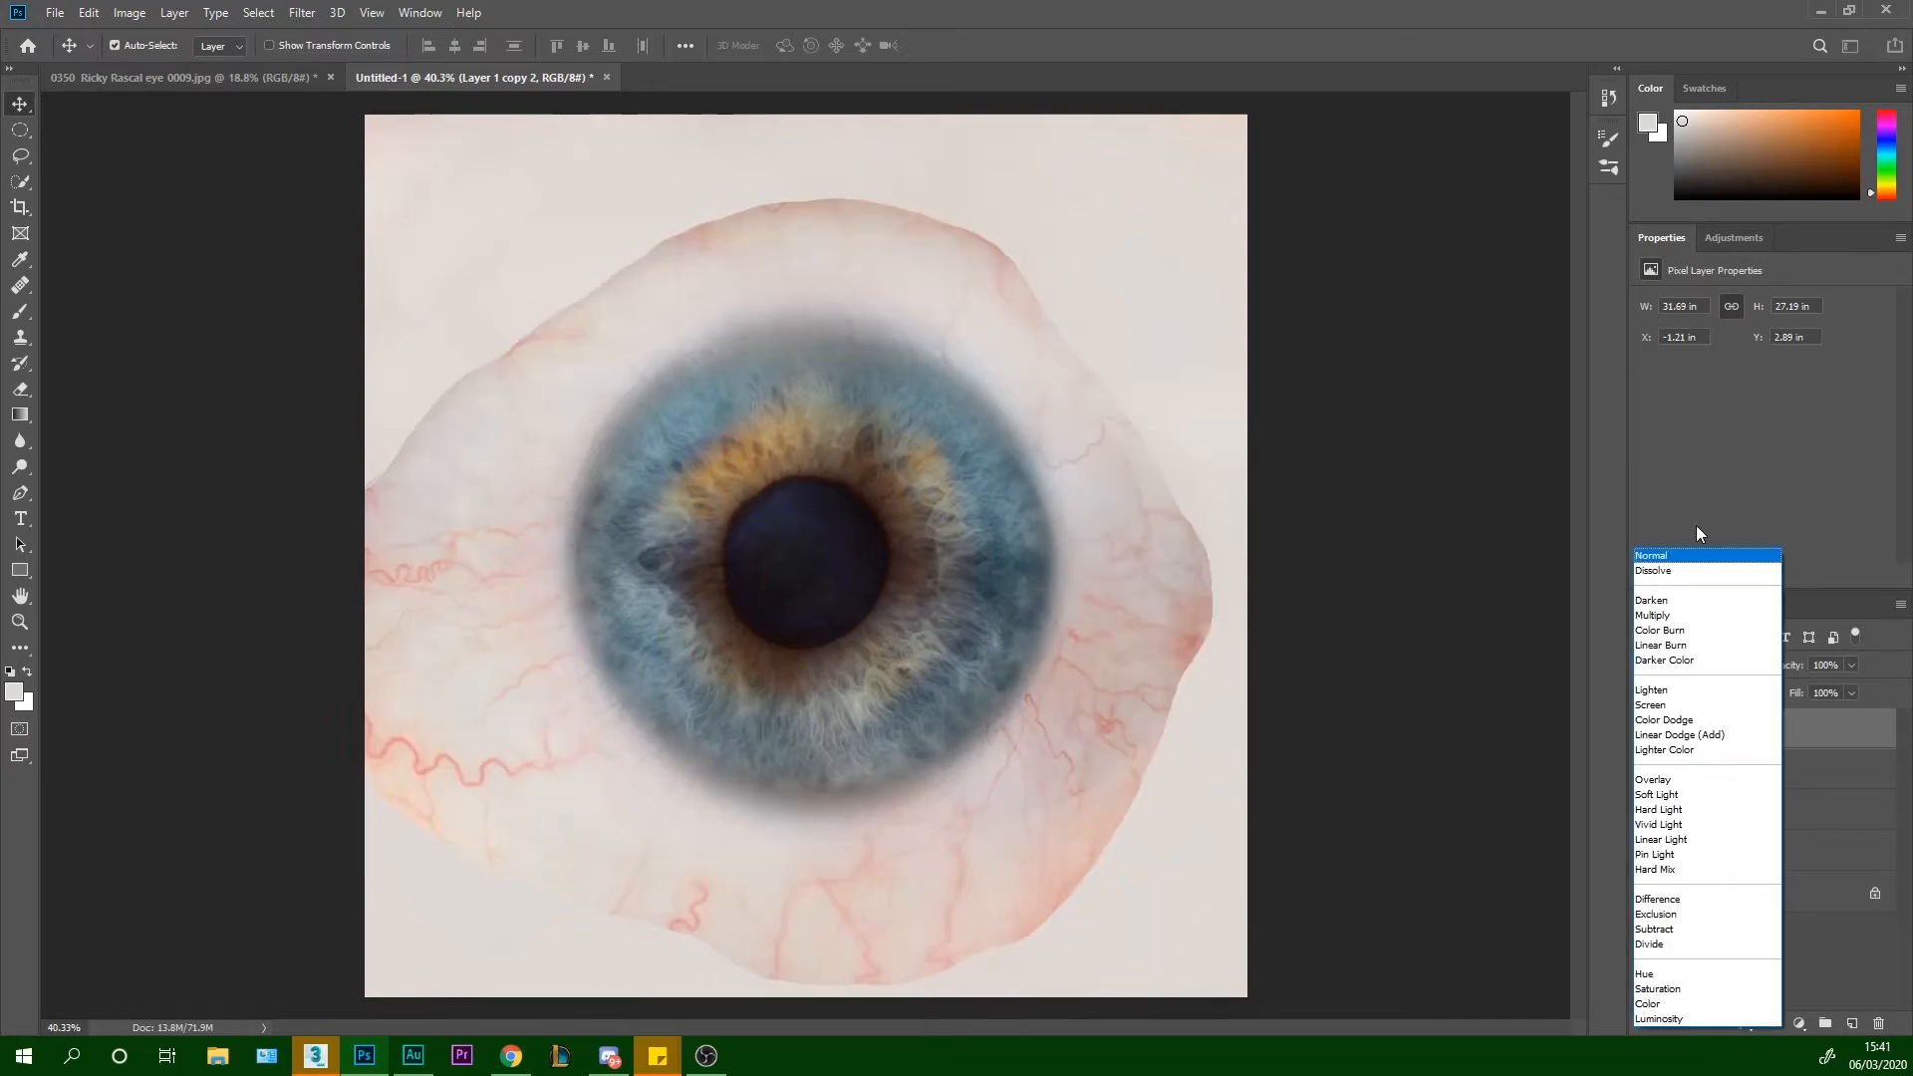
pyautogui.click(1701, 557)
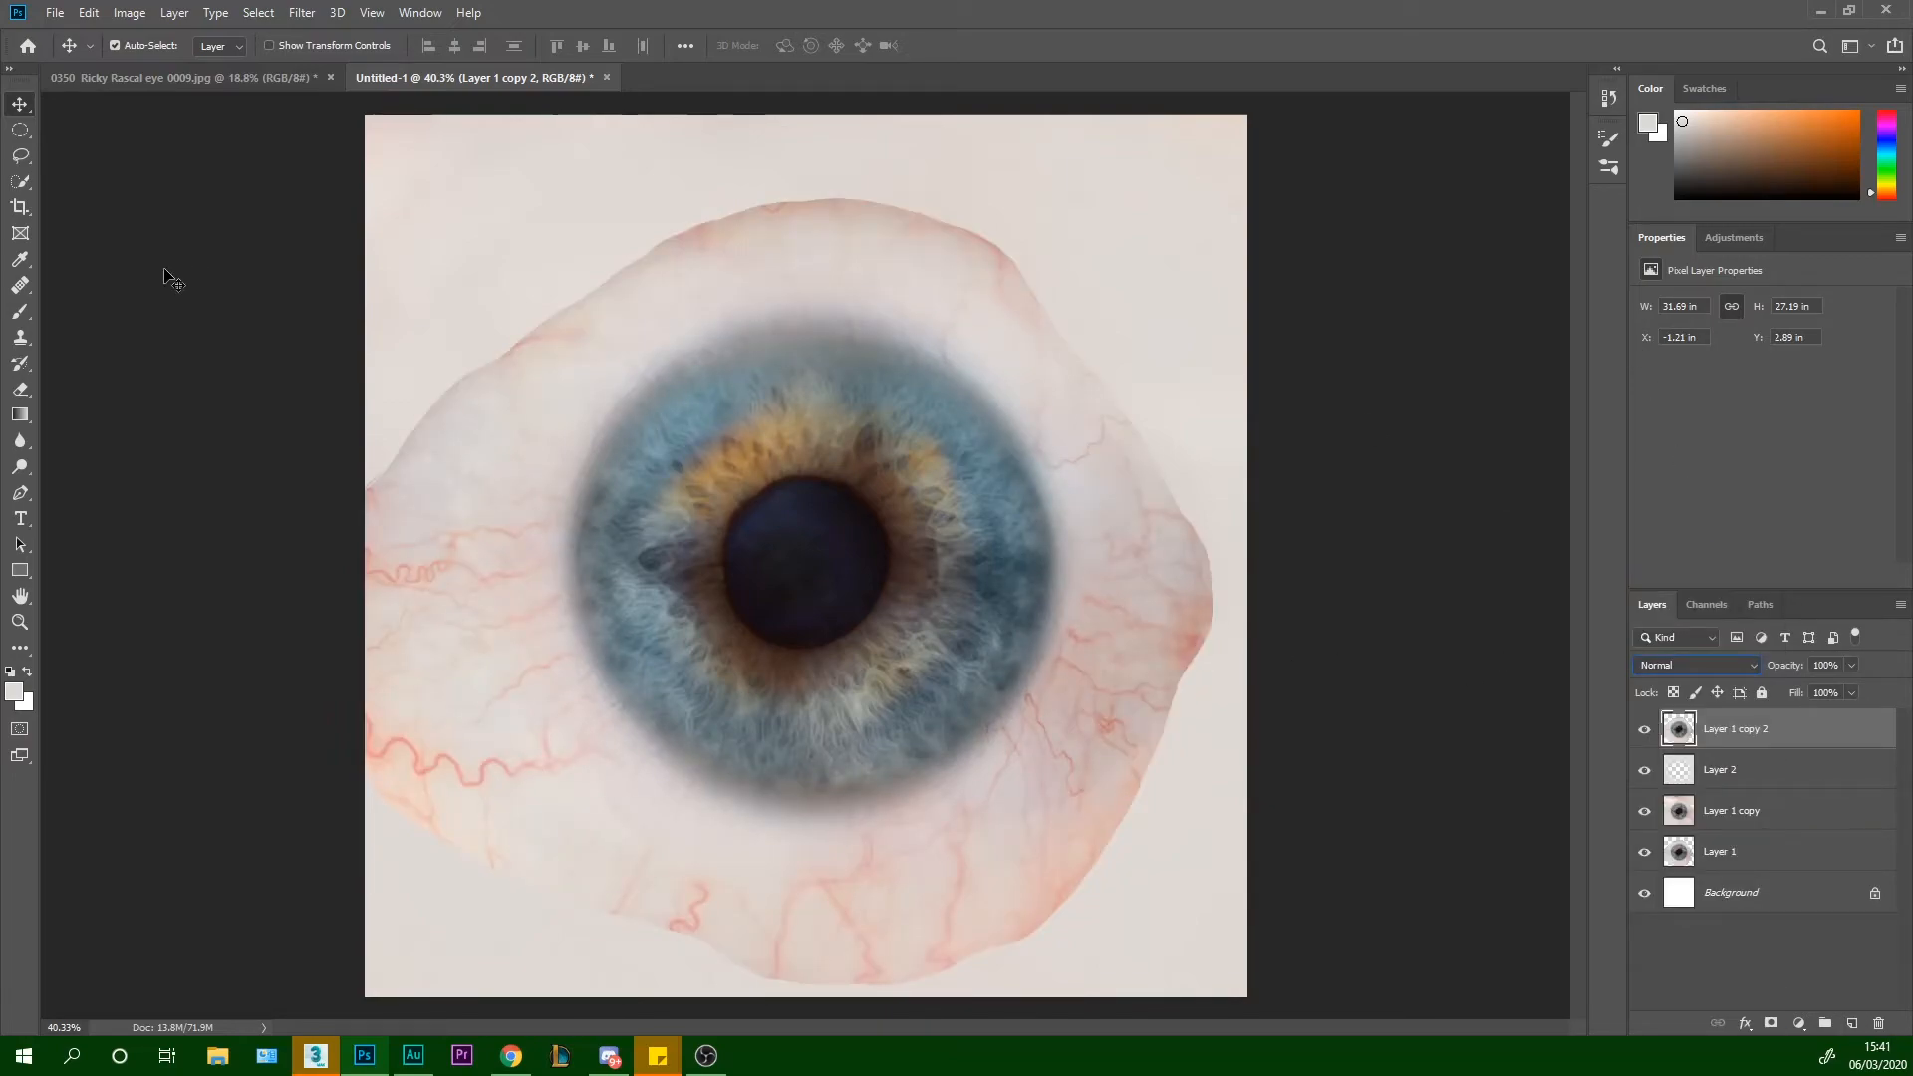
# With a smaller brush, paint sampled sclera colours over the eyeball copy's upper outline, from the upper left round to the upper right
pyautogui.click(30, 311)
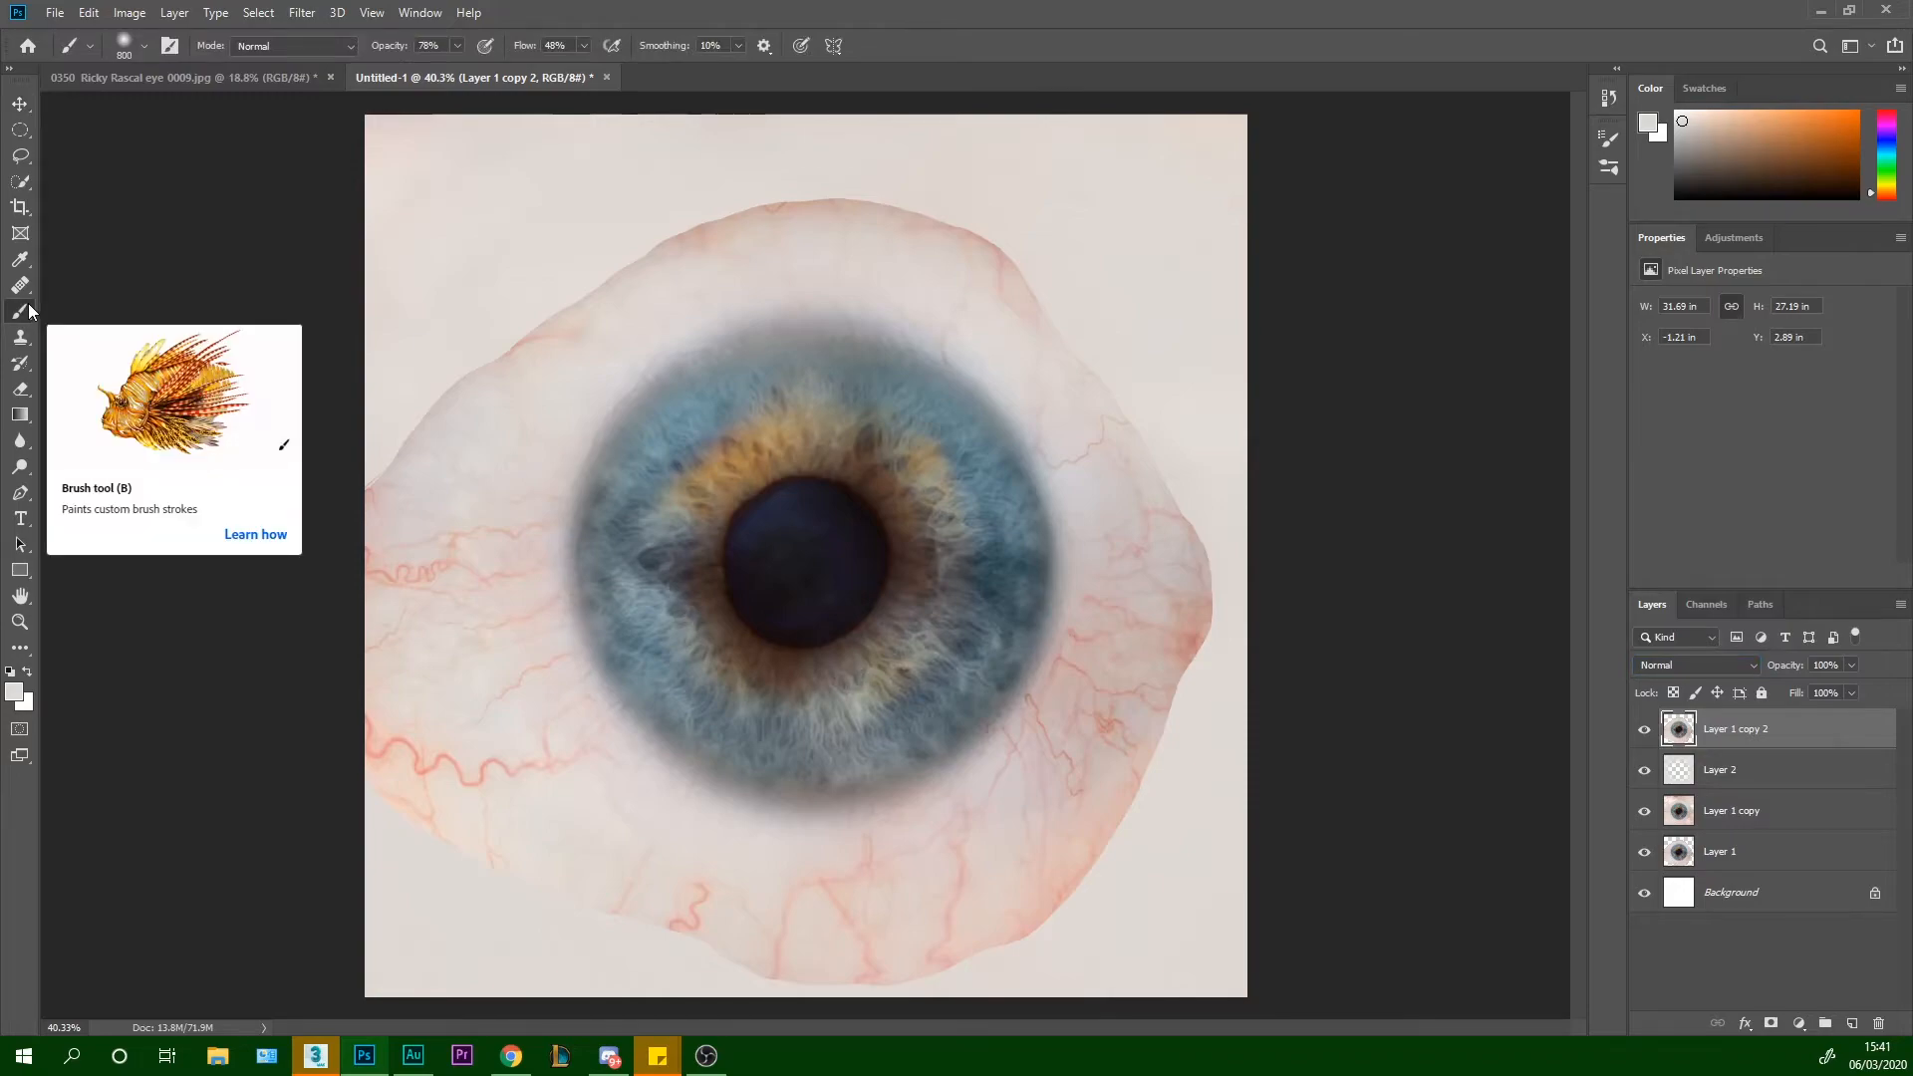
pyautogui.press('[')
pyautogui.press('[')
pyautogui.press('[')
pyautogui.press('[')
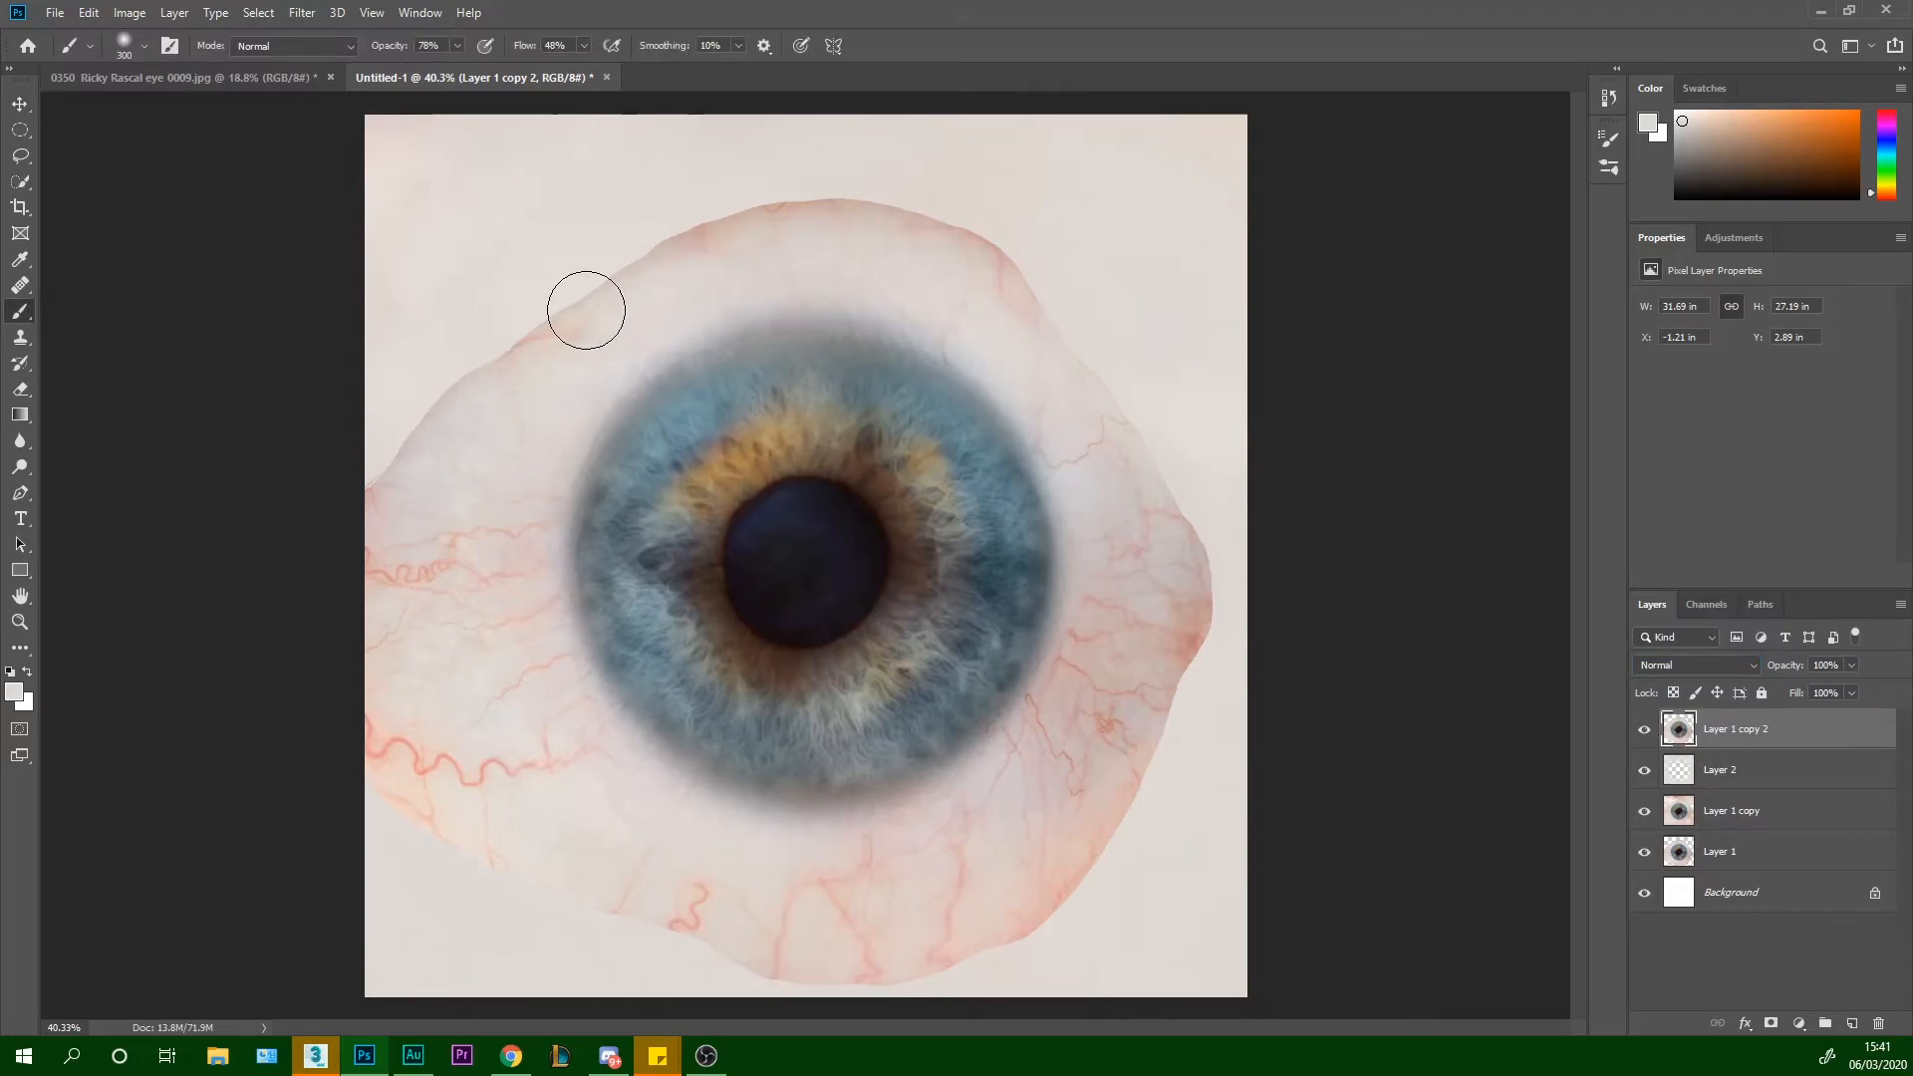
pyautogui.keyDown('alt'); pyautogui.click(618, 295); pyautogui.keyUp('alt')
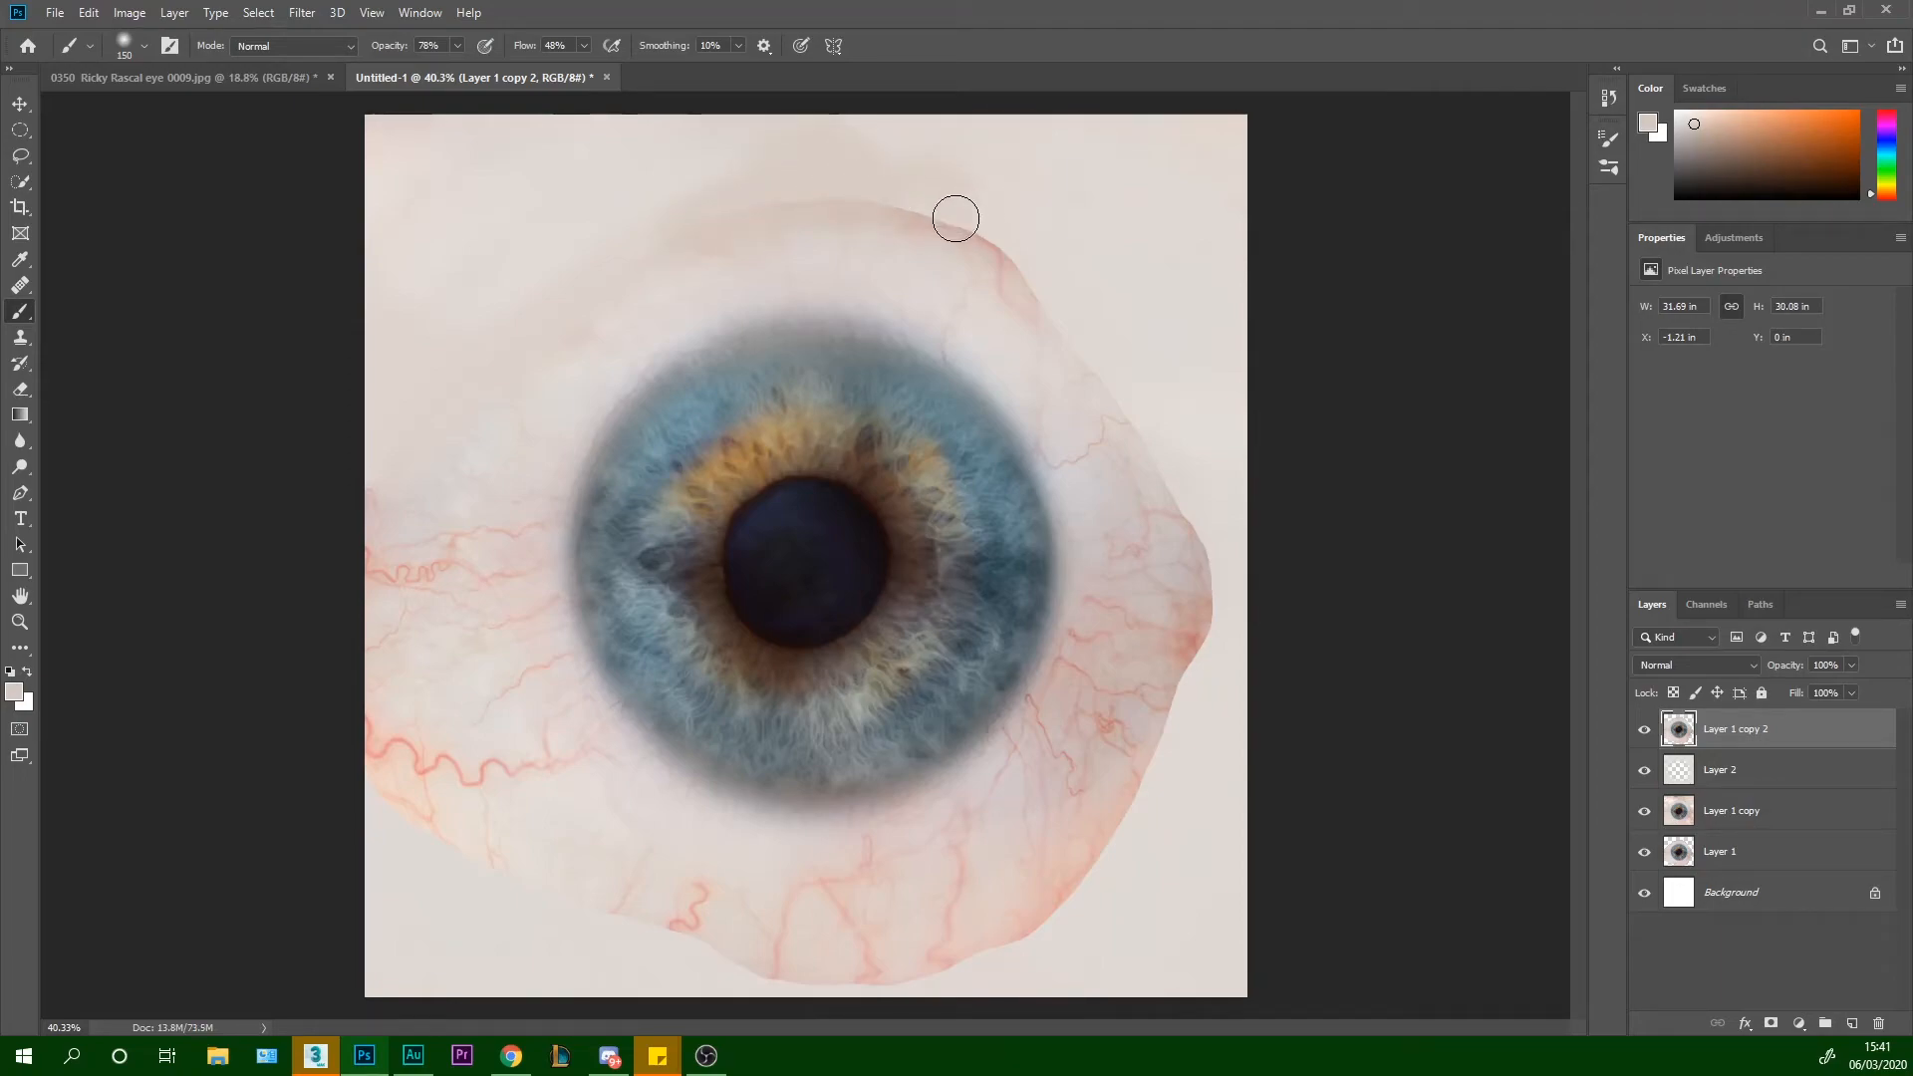
pyautogui.click(933, 253)
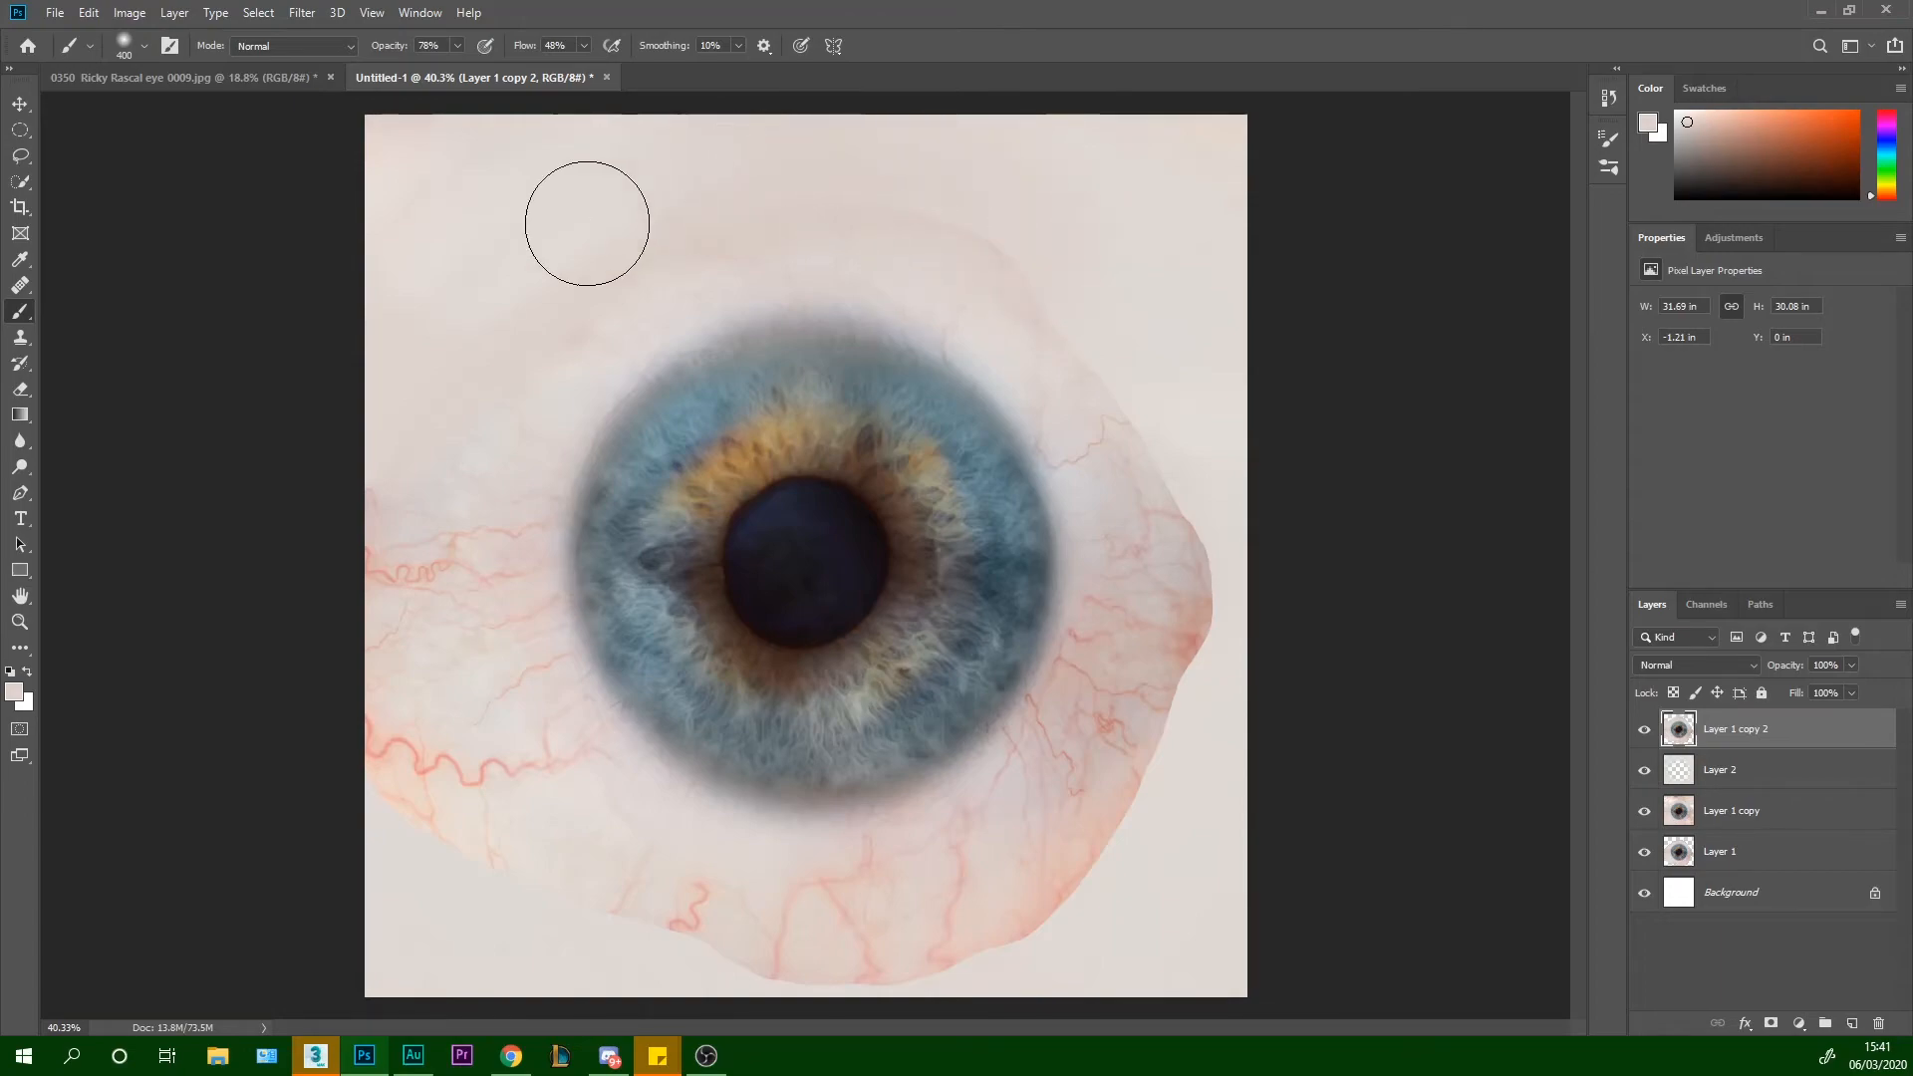
pyautogui.keyDown('alt'); pyautogui.click(1053, 345); pyautogui.keyUp('alt')
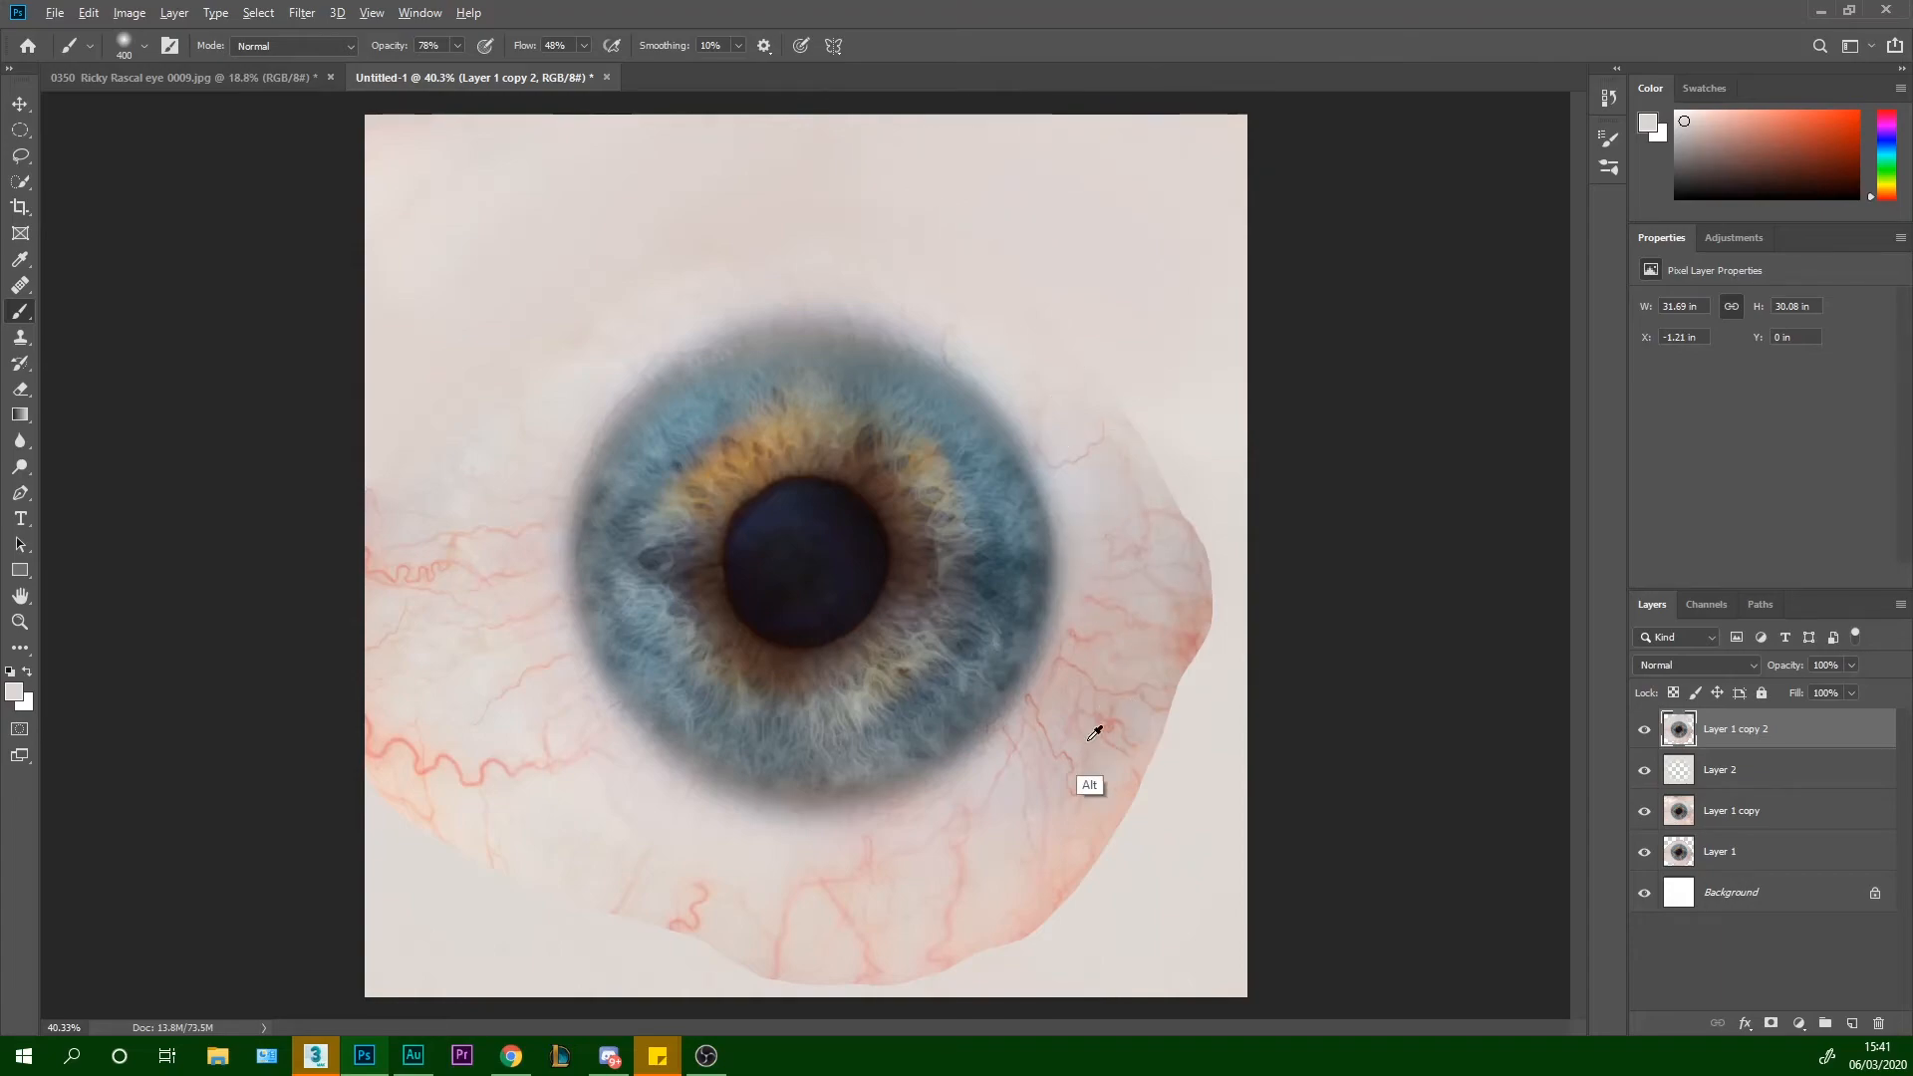
# Paint over the eyeball copy's lower-right and right outline with sclera colours sampled just inside it
pyautogui.keyDown('alt'); pyautogui.click(1032, 863); pyautogui.keyUp('alt')
pyautogui.moveTo(1098, 906)
pyautogui.mouseDown()
pyautogui.moveTo(1182, 826)
pyautogui.moveTo(1224, 907)
pyautogui.moveTo(1205, 837)
pyautogui.mouseUp()
pyautogui.keyDown('alt'); pyautogui.click(1049, 842); pyautogui.keyUp('alt')
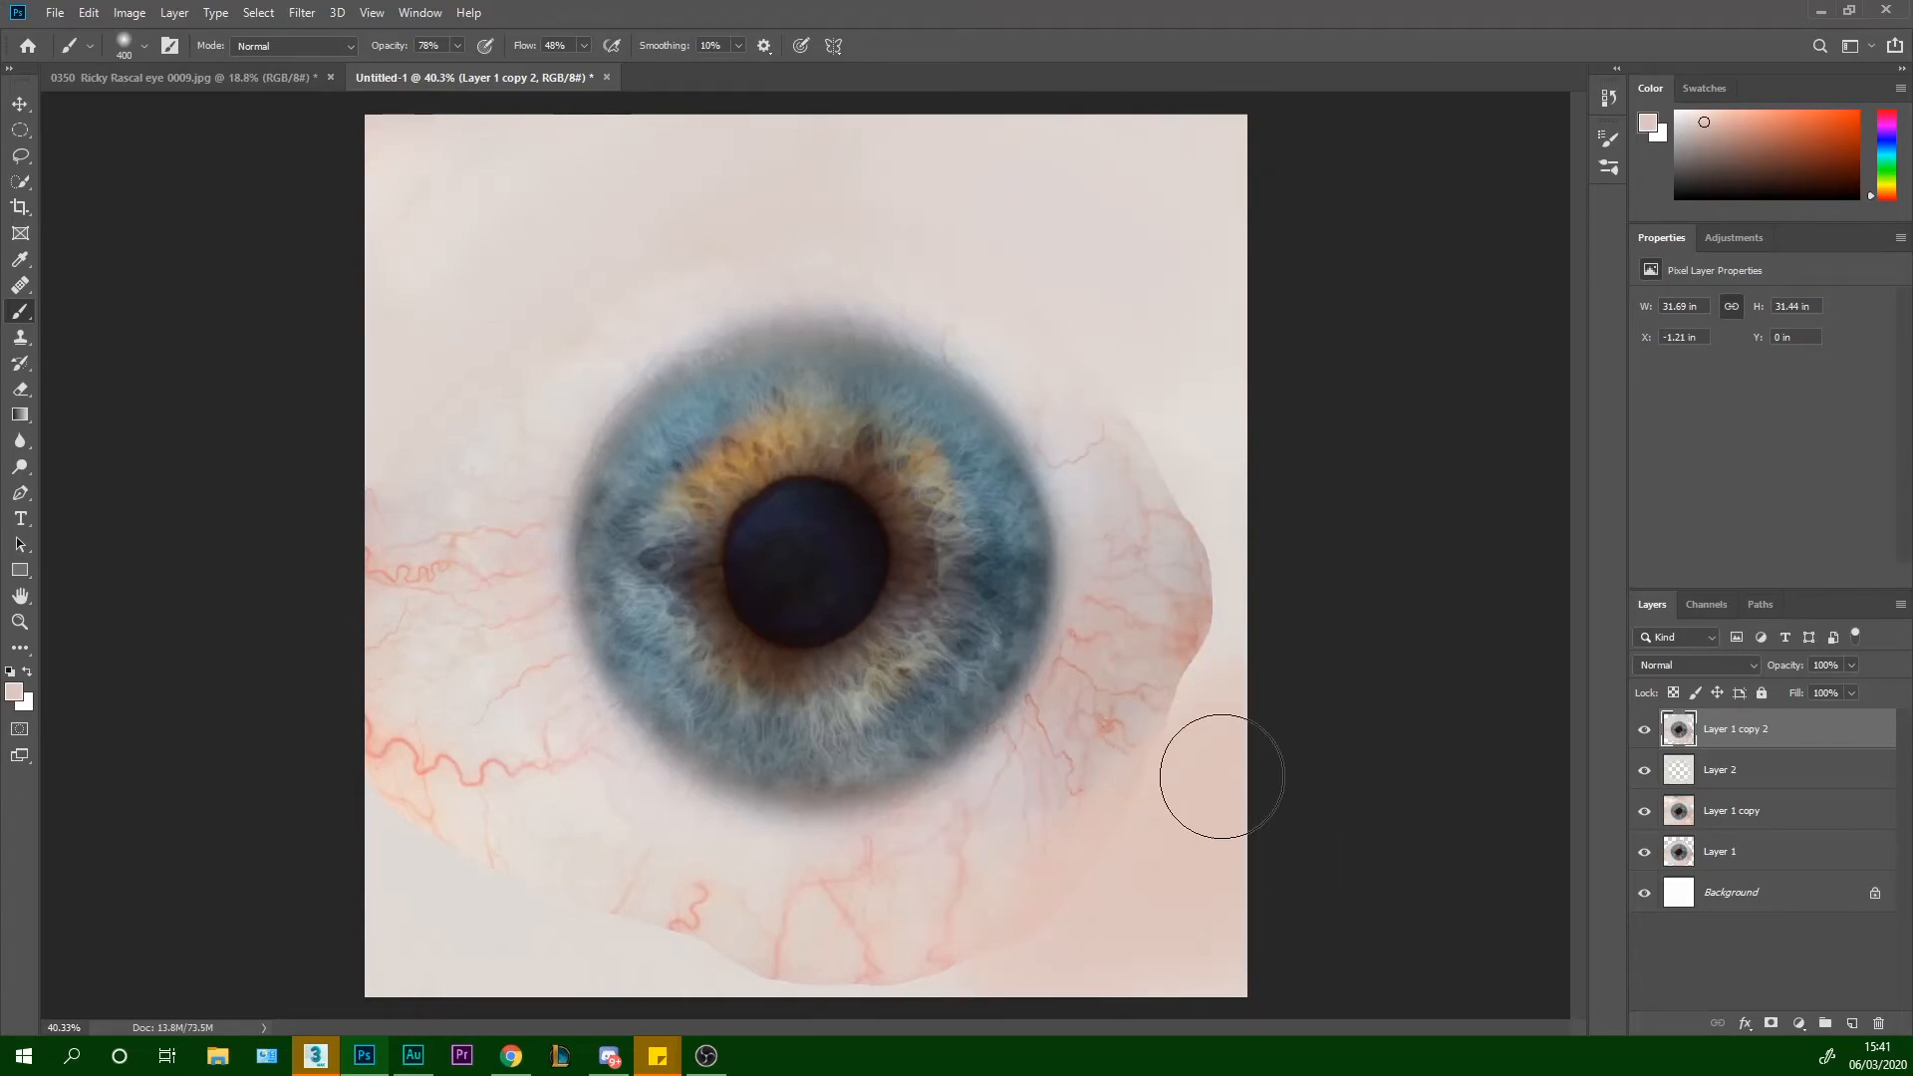
pyautogui.keyDown('alt'); pyautogui.click(1180, 599); pyautogui.keyUp('alt')
pyautogui.moveTo(1217, 542)
pyautogui.mouseDown()
pyautogui.moveTo(1222, 469)
pyautogui.moveTo(1164, 386)
pyautogui.moveTo(1210, 421)
pyautogui.moveTo(1217, 686)
pyautogui.moveTo(1180, 865)
pyautogui.mouseUp()
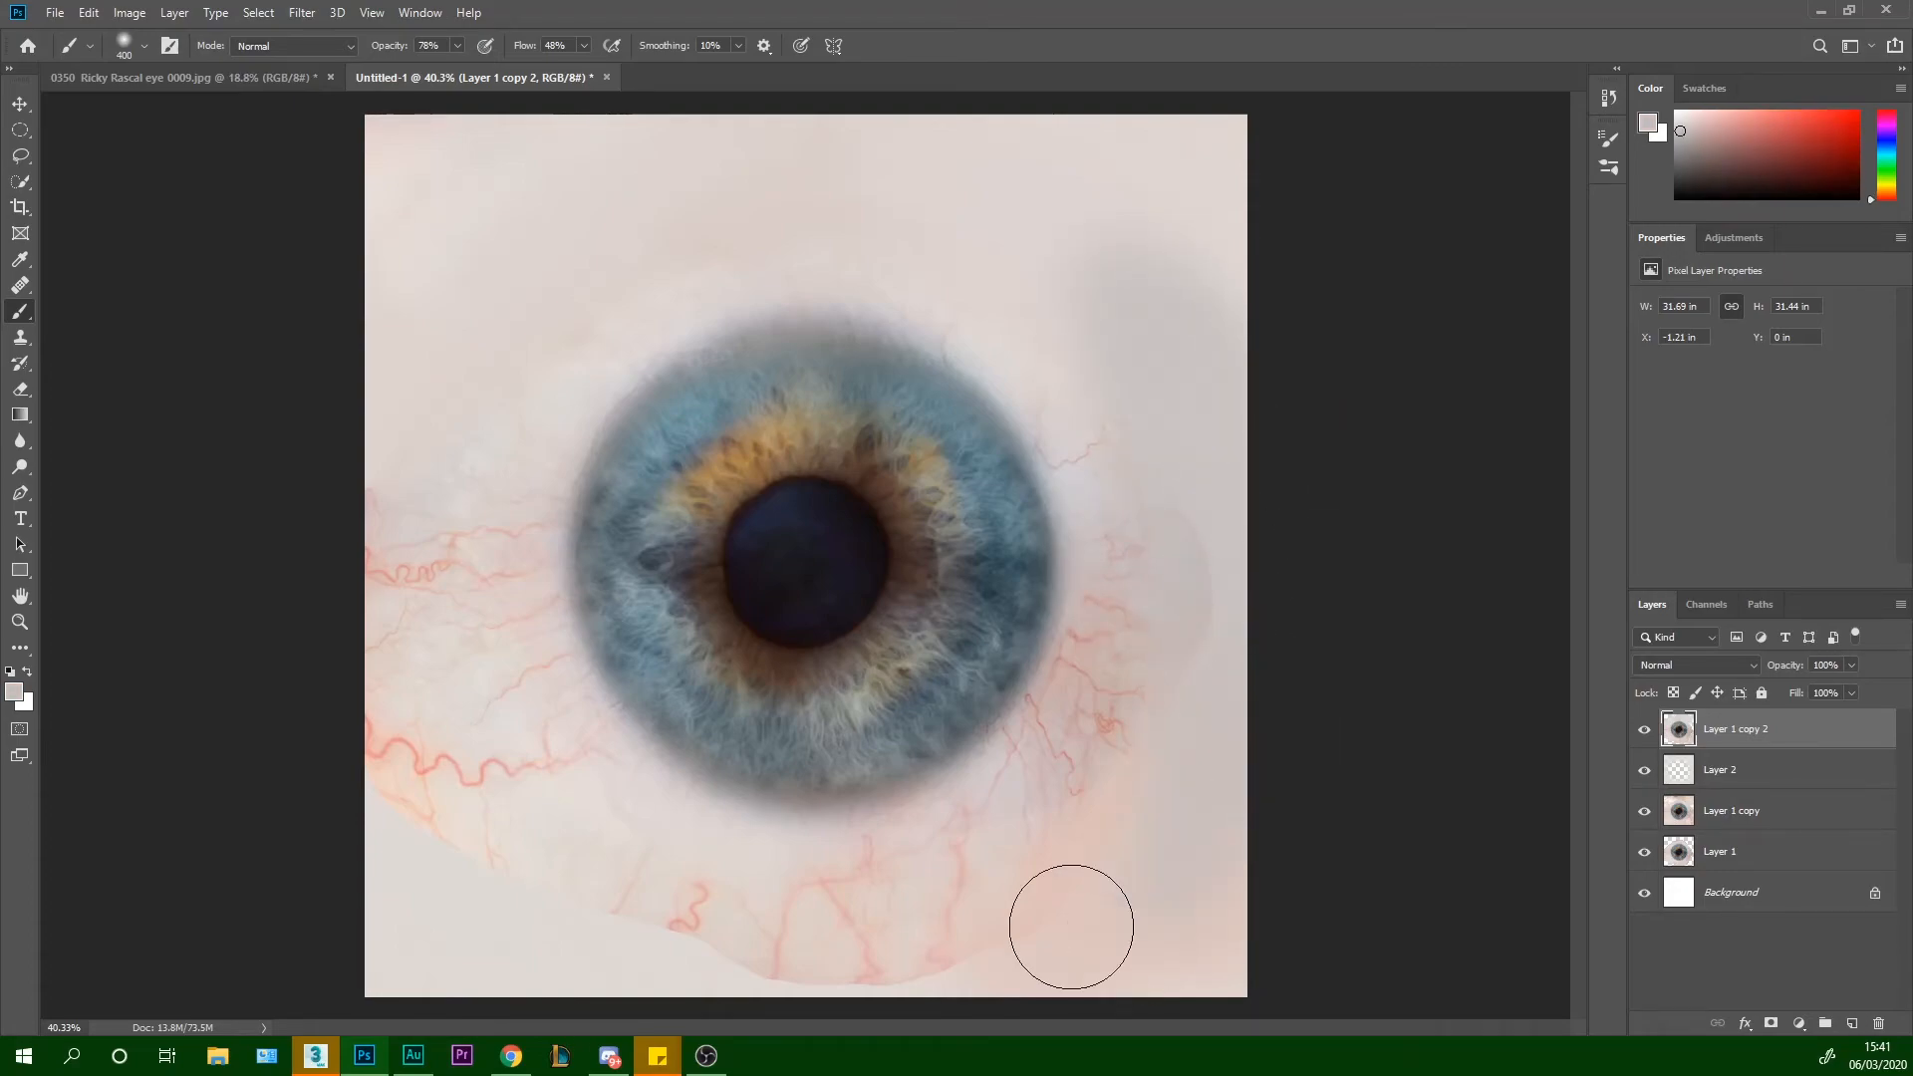
# Blend the eyeball copy's lower-left, left and bottom edges using pale sclera sampled to the lower left of the iris
pyautogui.keyDown('alt'); pyautogui.click(521, 815); pyautogui.keyUp('alt')
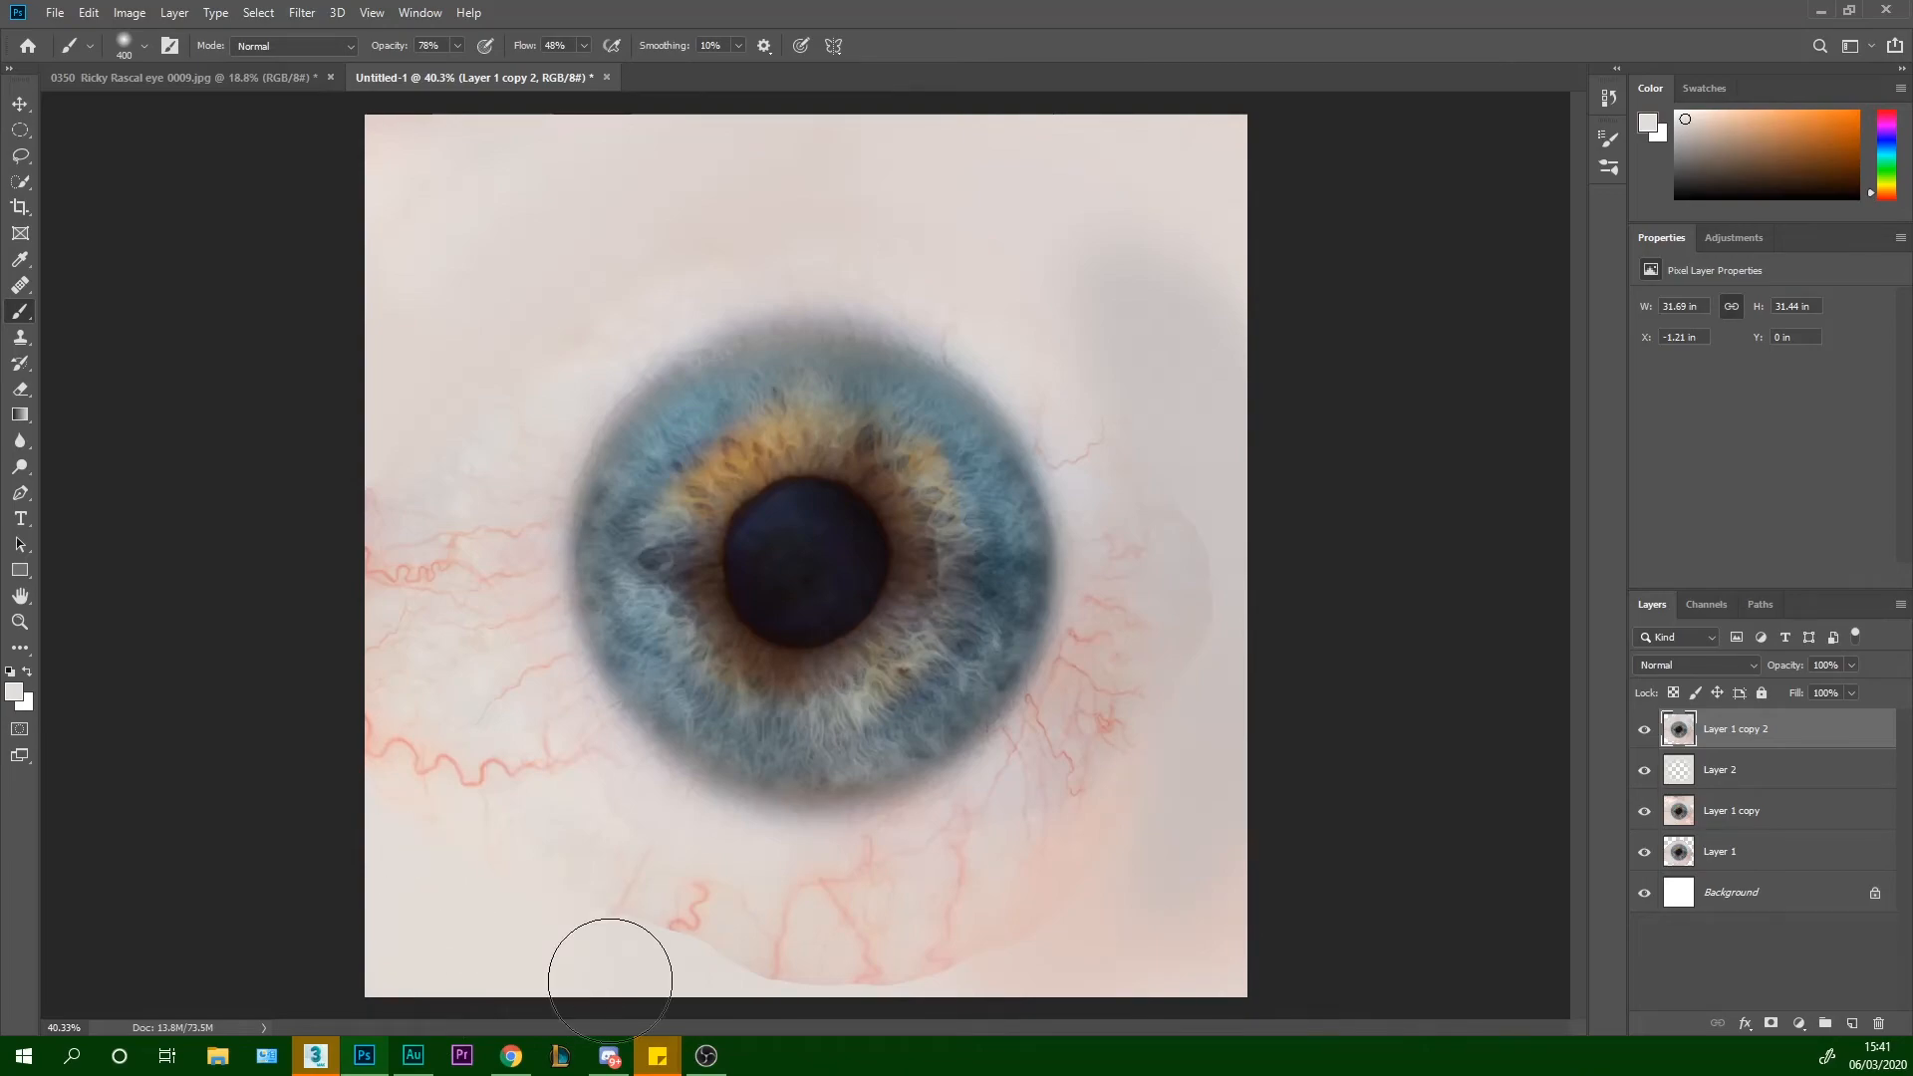
pyautogui.moveTo(370, 757); pyautogui.dragTo(347, 662)
pyautogui.moveTo(379, 558); pyautogui.dragTo(404, 583)
pyautogui.moveTo(625, 960)
pyautogui.mouseDown()
pyautogui.moveTo(723, 992)
pyautogui.moveTo(805, 926)
pyautogui.moveTo(669, 962)
pyautogui.moveTo(886, 1005)
pyautogui.moveTo(1003, 969)
pyautogui.mouseUp()
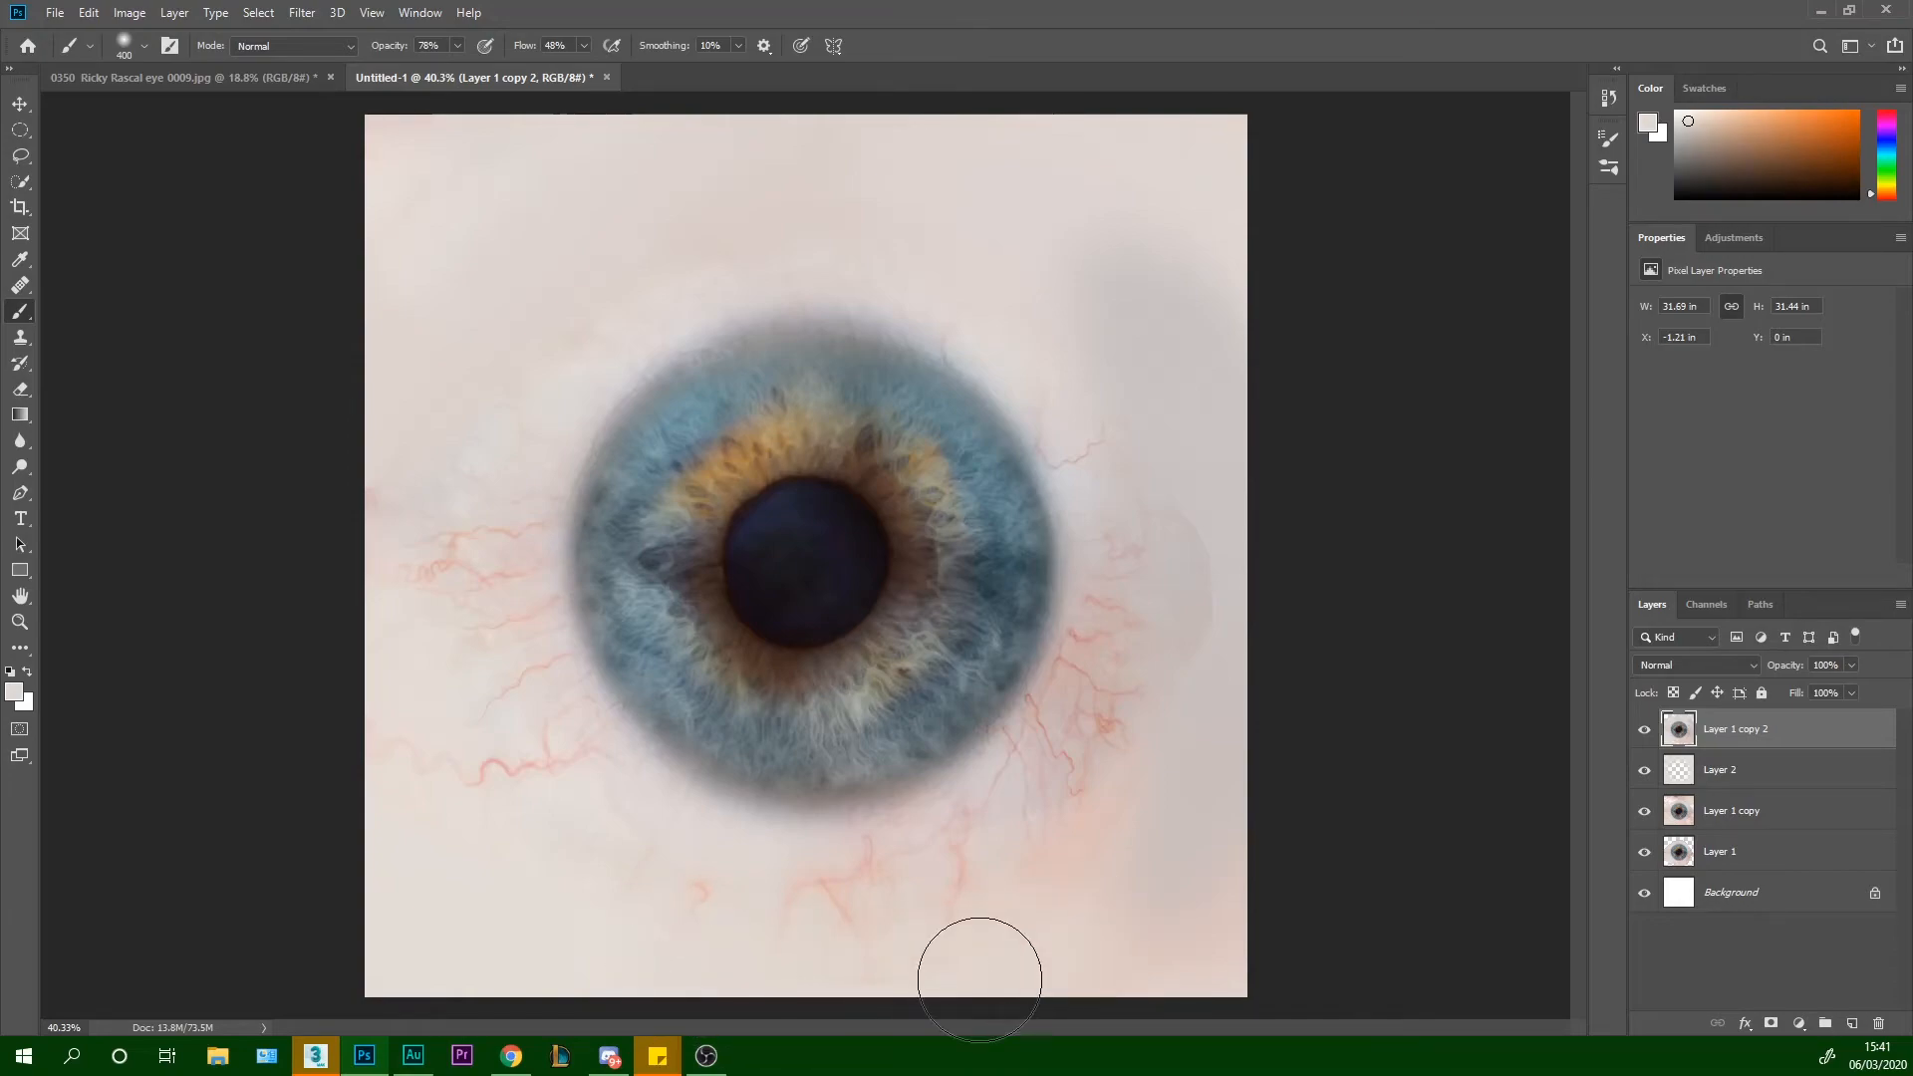
# Resample the sclera below and right of the iris and smooth the remaining patches at the lower-right corner and right edge
pyautogui.keyDown('alt'); pyautogui.click(927, 918); pyautogui.keyUp('alt')
pyautogui.moveTo(1119, 914)
pyautogui.mouseDown()
pyautogui.moveTo(1137, 857)
pyautogui.moveTo(1227, 978)
pyautogui.moveTo(1213, 988)
pyautogui.moveTo(1213, 873)
pyautogui.mouseUp()
pyautogui.keyDown('alt'); pyautogui.click(1182, 588); pyautogui.keyUp('alt')
pyautogui.moveTo(1229, 662)
pyautogui.mouseDown()
pyautogui.moveTo(1216, 706)
pyautogui.moveTo(1223, 612)
pyautogui.mouseUp()
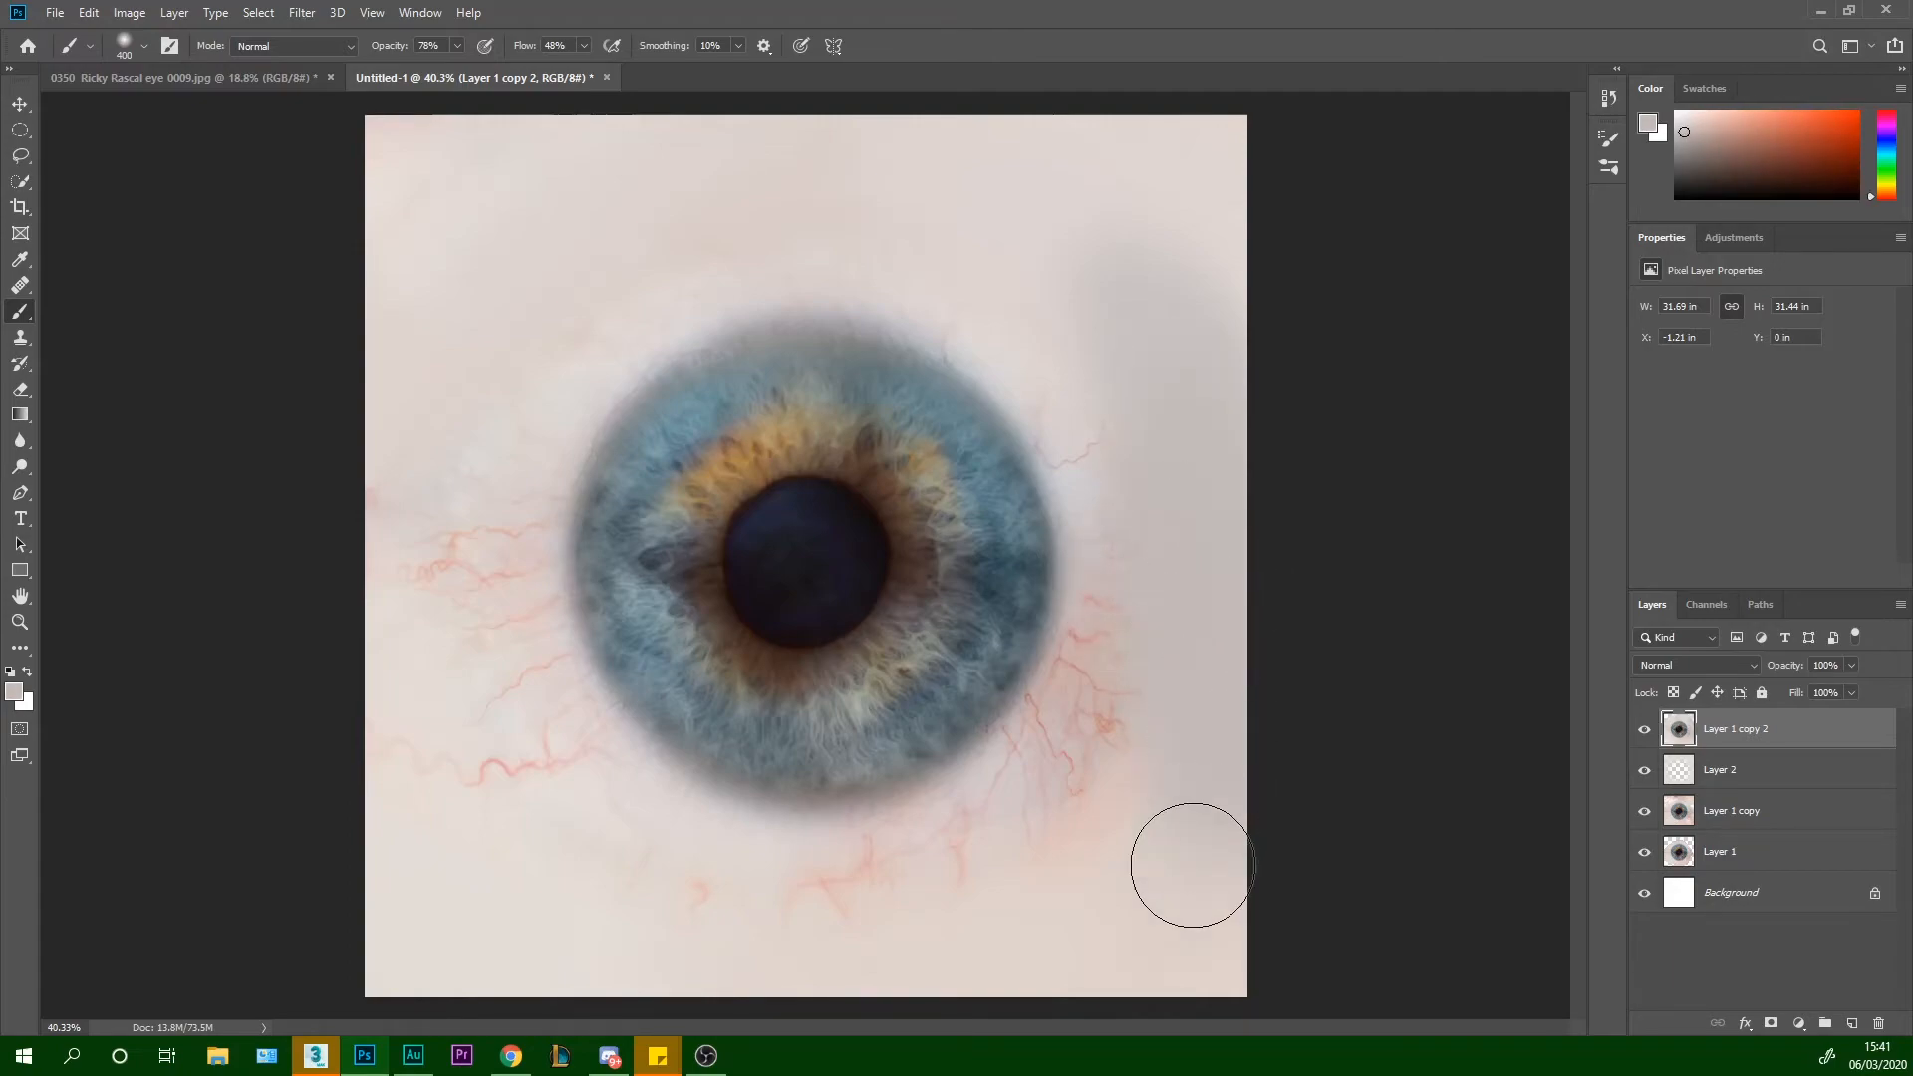
# Sample the pinkish sclera to the iris's lower right and paint it over the canvas's lower-right corner, bottom and top edges
pyautogui.keyDown('alt'); pyautogui.click(1103, 807); pyautogui.keyUp('alt')
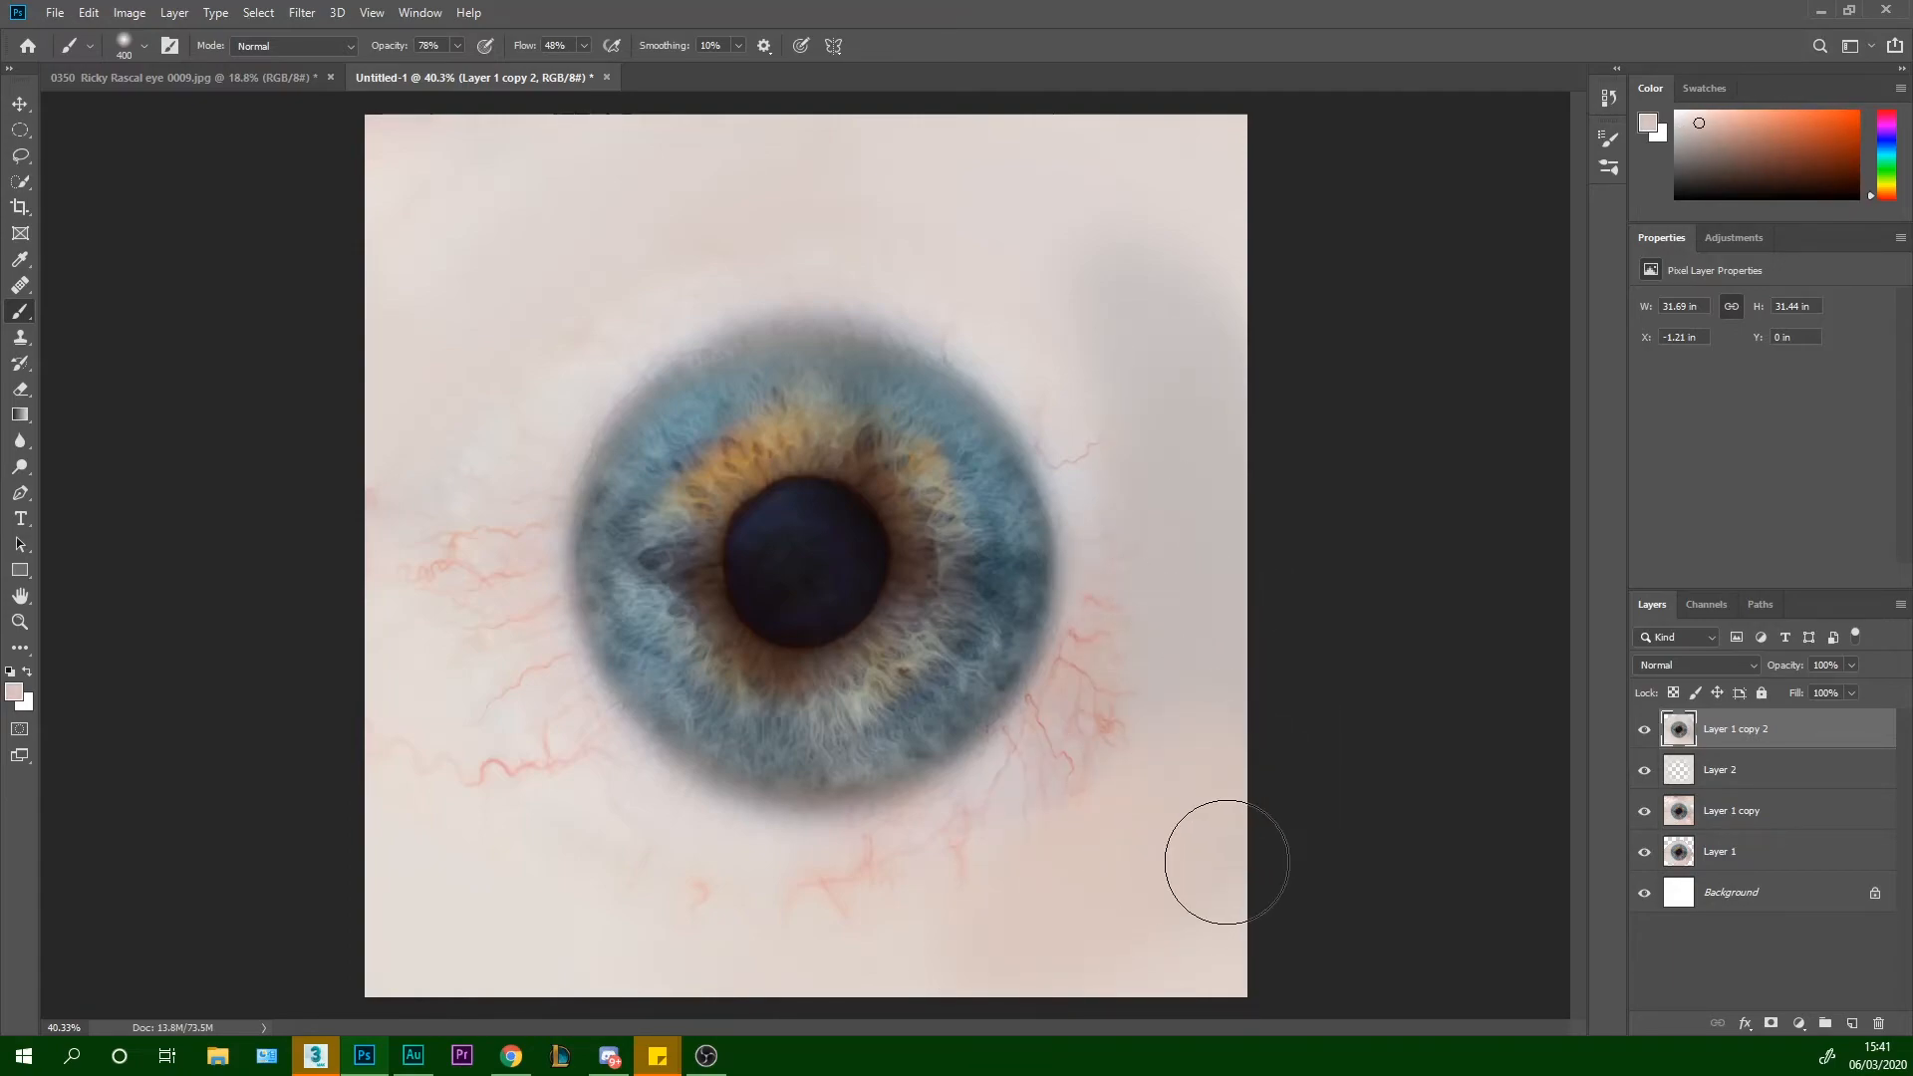
pyautogui.moveTo(568, 918)
pyautogui.mouseDown()
pyautogui.moveTo(402, 853)
pyautogui.moveTo(418, 974)
pyautogui.mouseUp()
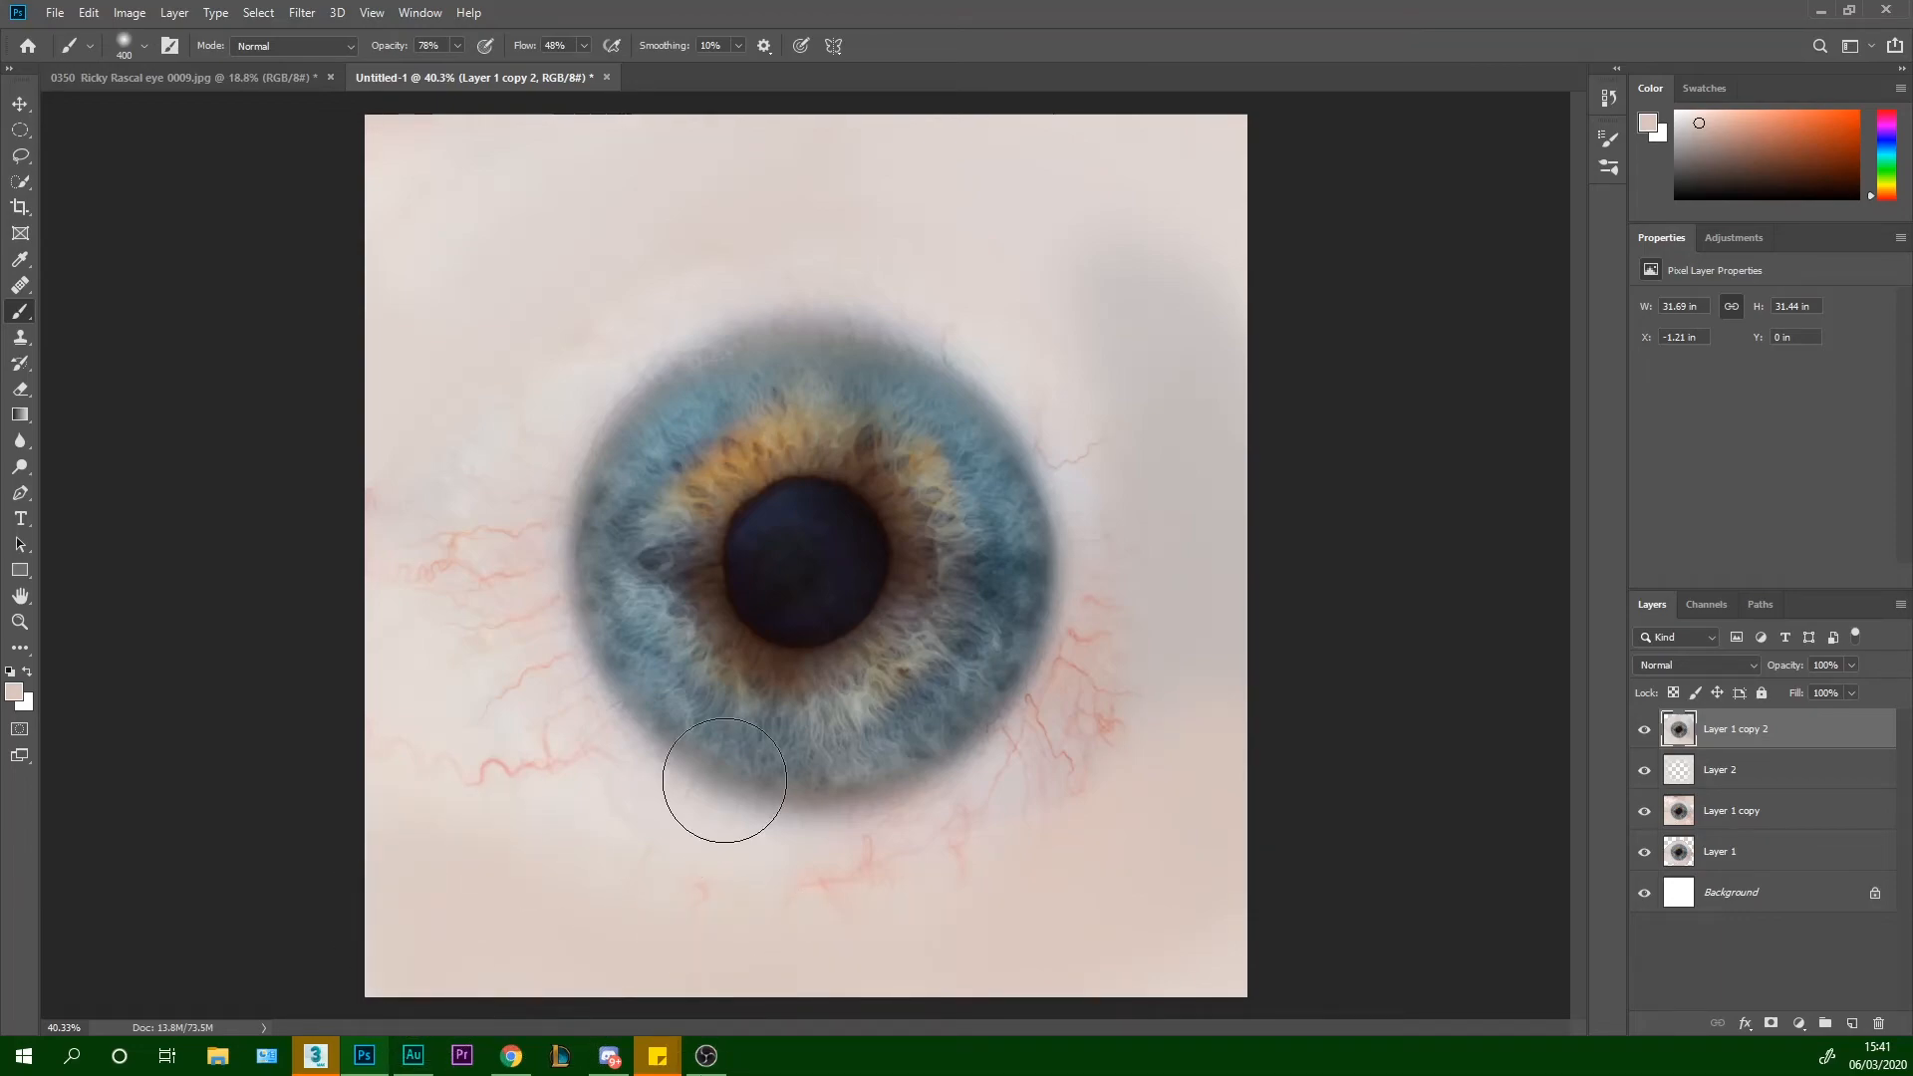
pyautogui.moveTo(381, 261)
pyautogui.mouseDown()
pyautogui.moveTo(489, 131)
pyautogui.moveTo(1110, 150)
pyautogui.mouseUp()
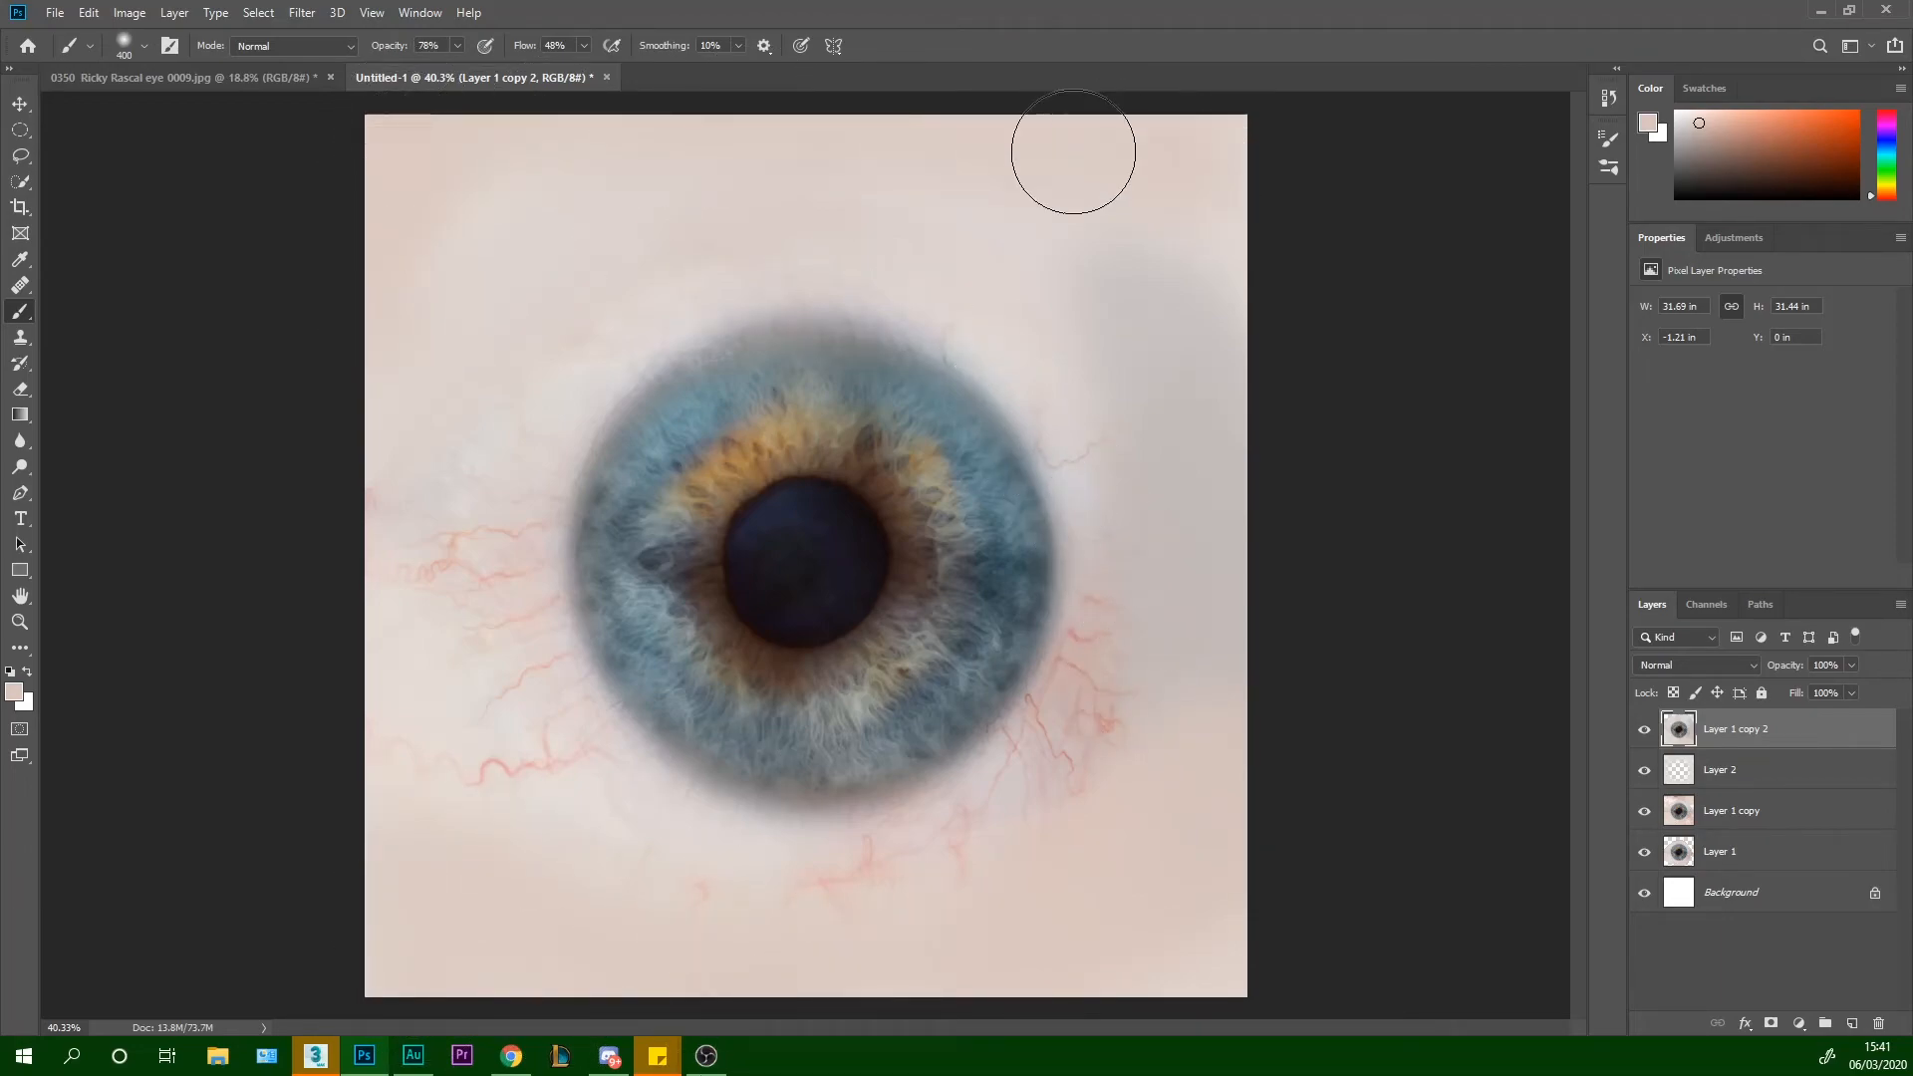
pyautogui.hotkey('ctrl', '-')
pyautogui.hotkey('ctrl', '-')
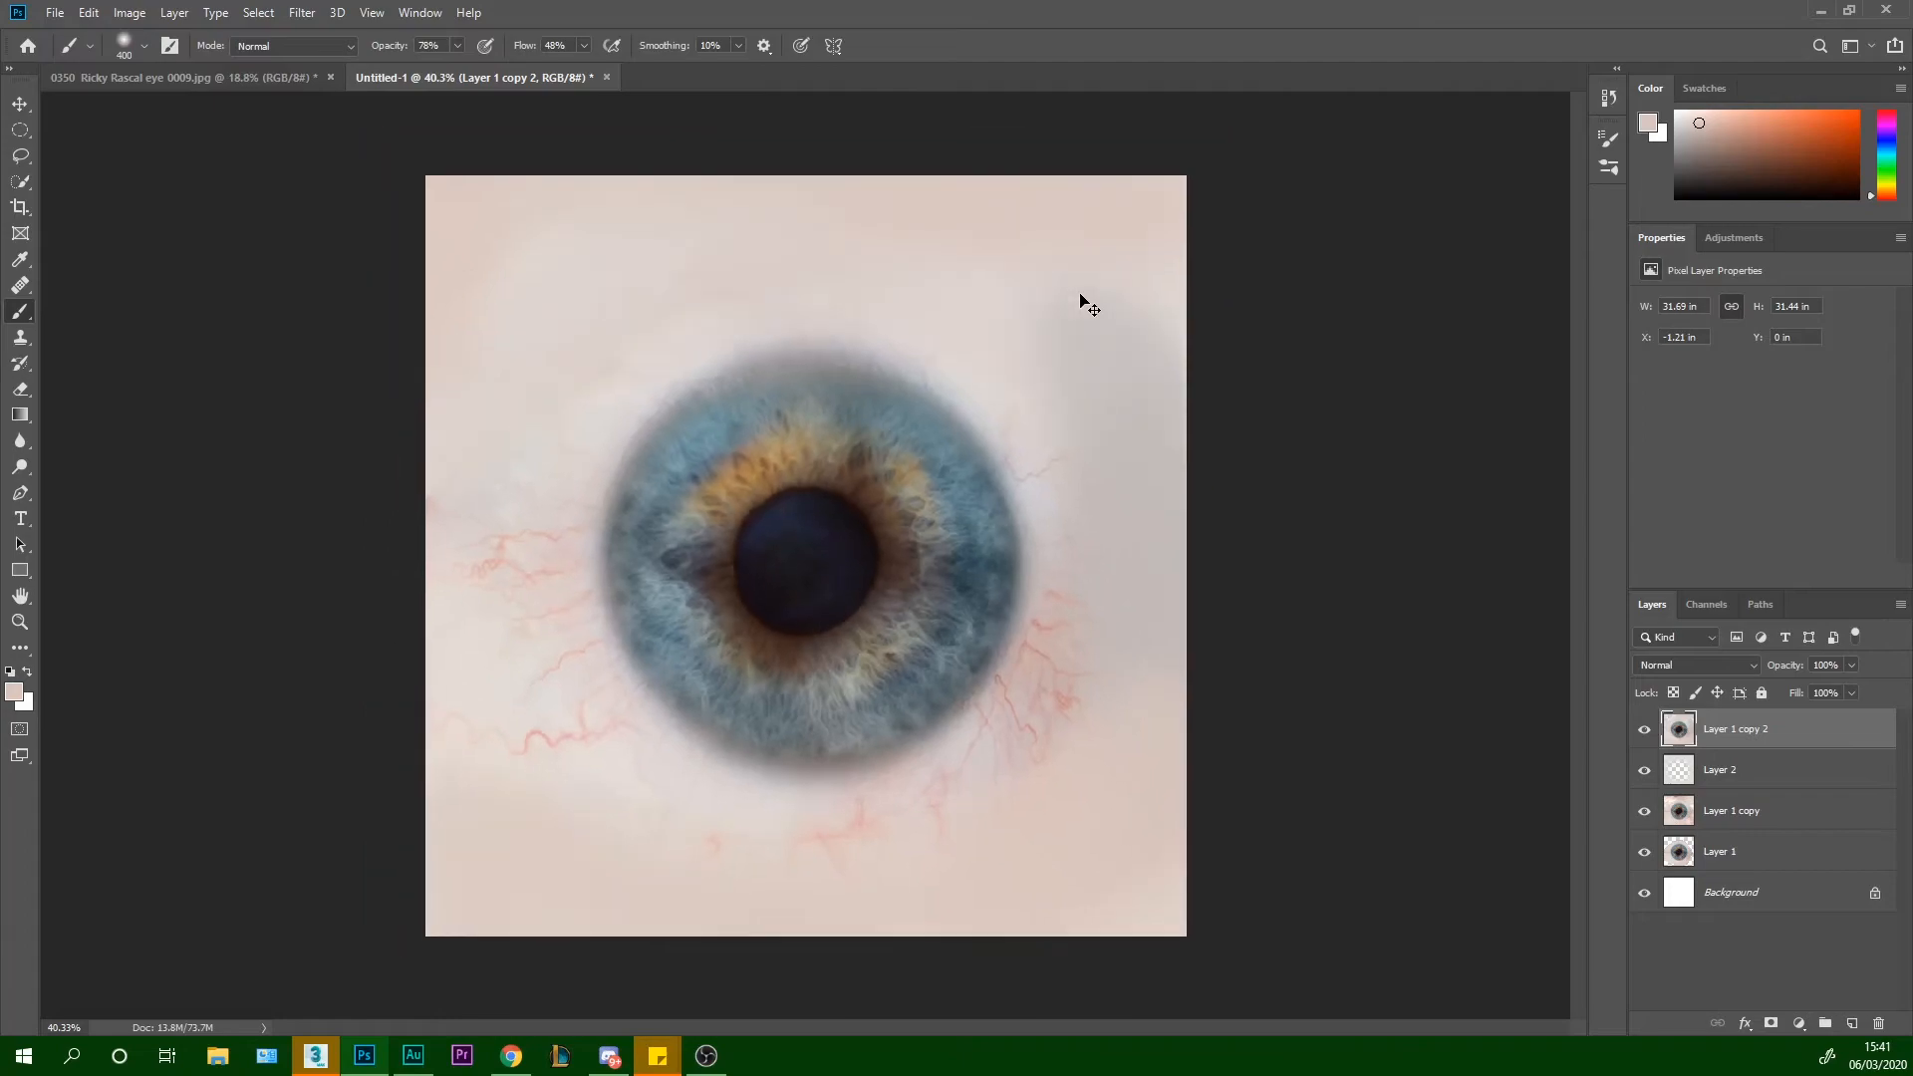
# Sample the pale sclera to the iris's upper left and paint over the left, lower-right and lower-left sclera on Layer 1 copy 2
pyautogui.hotkey('ctrl', '+')
pyautogui.keyDown('alt'); pyautogui.click(668, 378); pyautogui.keyUp('alt')
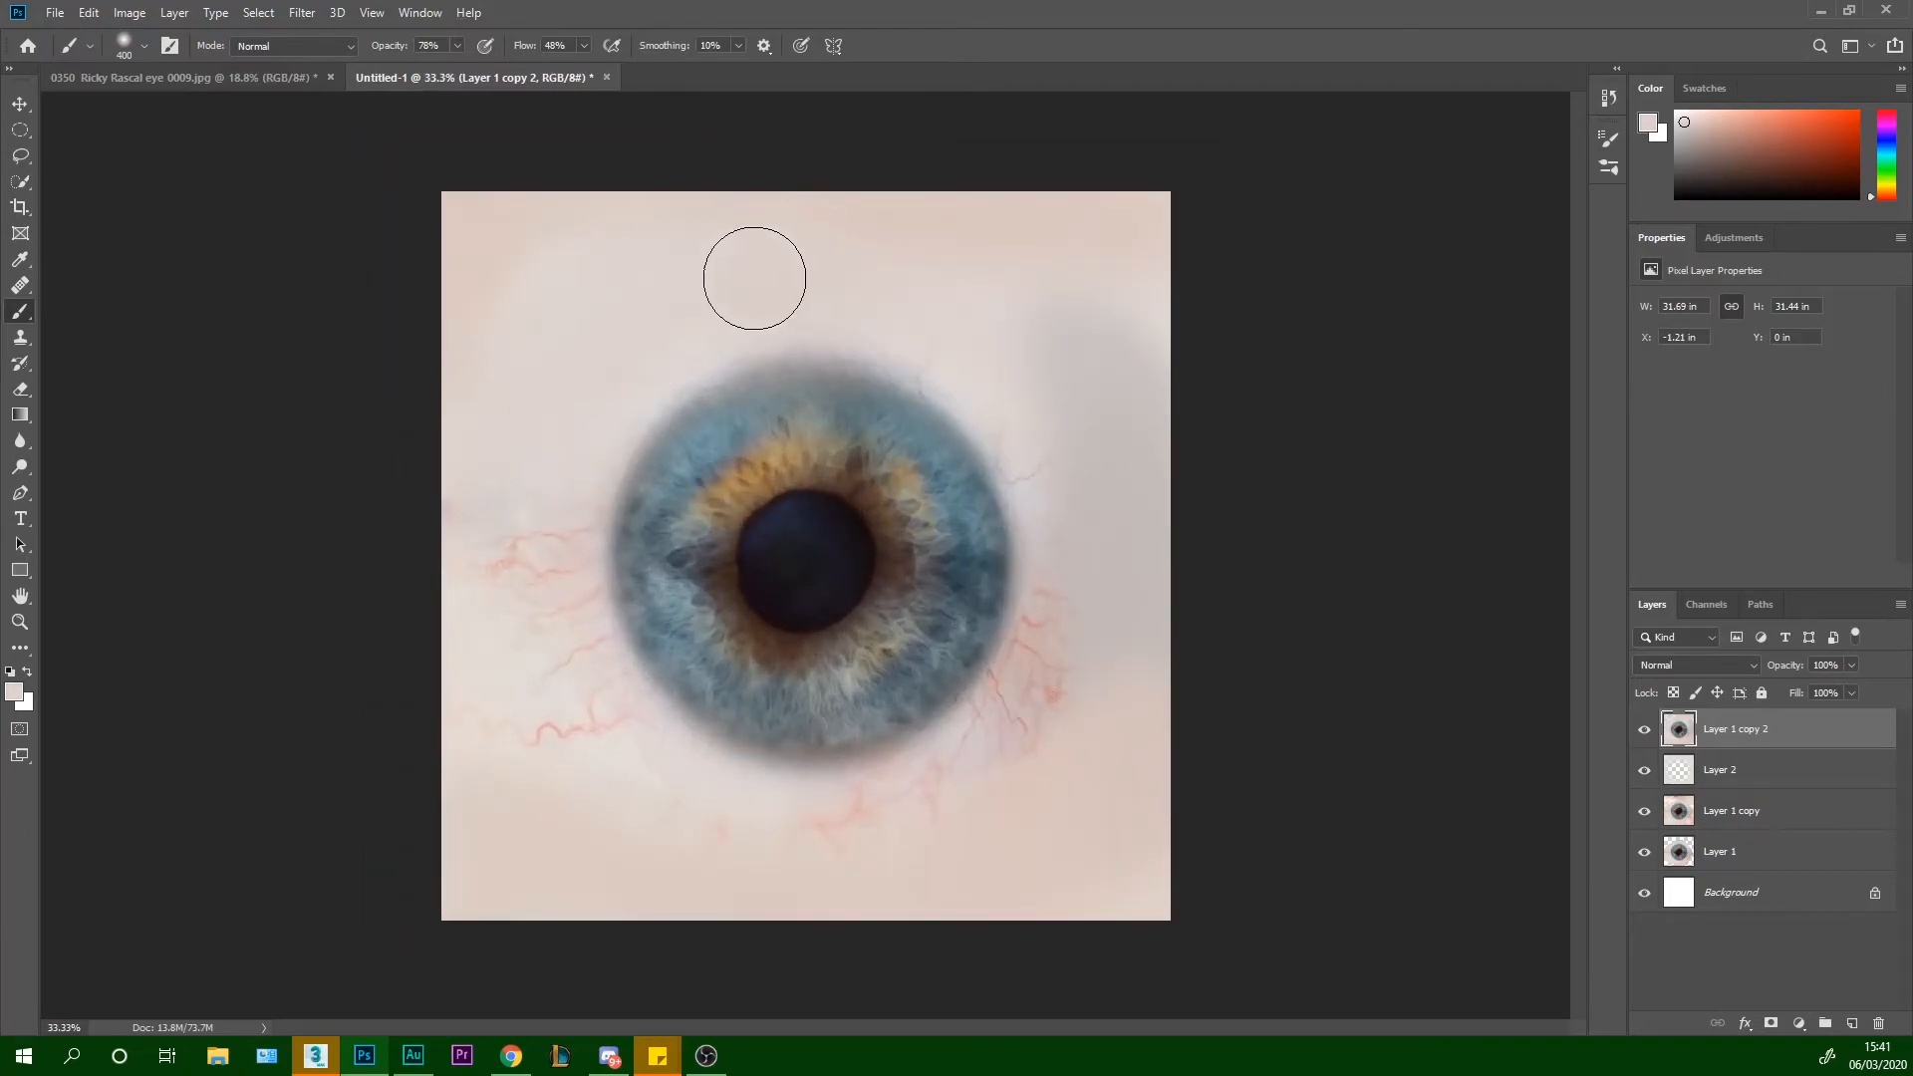
pyautogui.moveTo(504, 586); pyautogui.dragTo(498, 573)
pyautogui.moveTo(1080, 541)
pyautogui.mouseDown()
pyautogui.moveTo(1107, 690)
pyautogui.moveTo(943, 843)
pyautogui.mouseUp()
pyautogui.moveTo(638, 723); pyautogui.dragTo(574, 775)
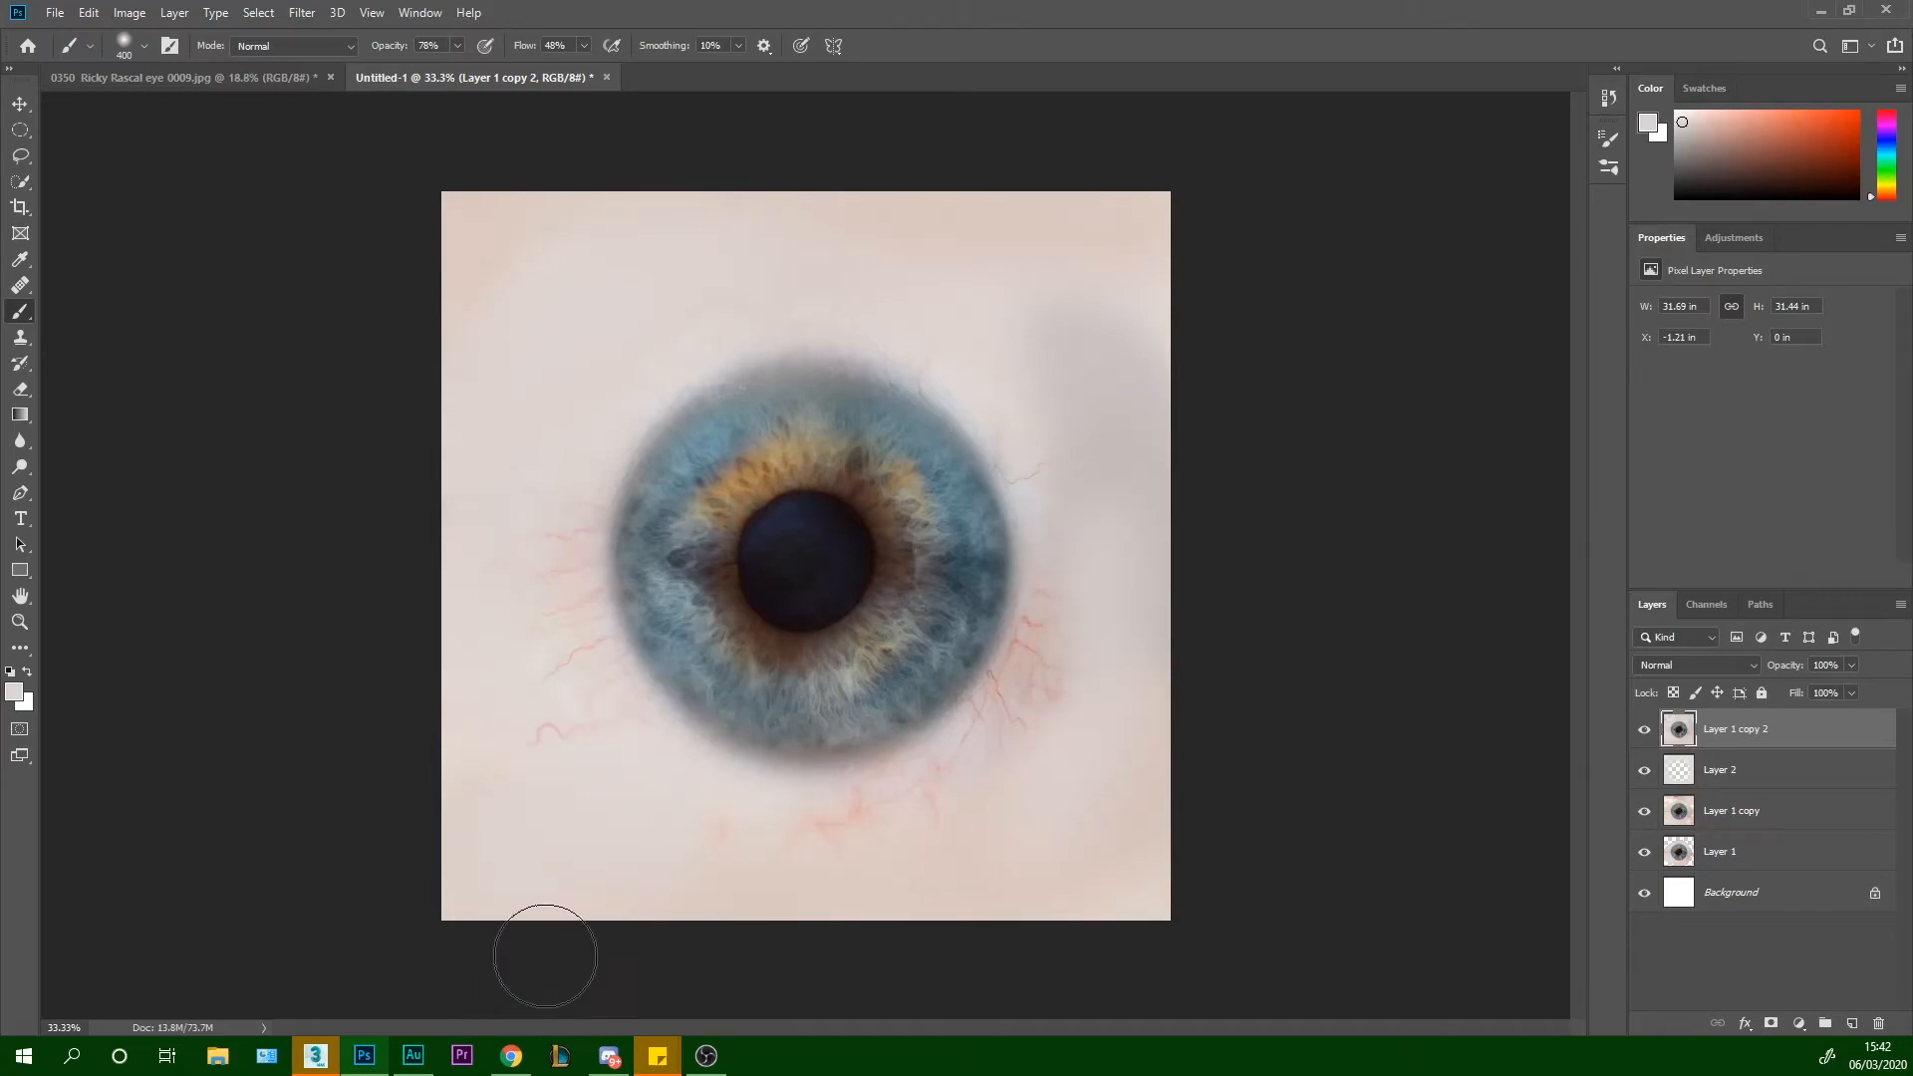
# Compare Layer 1 copy 2 hidden and shown, and cover its grey upper-right patch with light sclera sampled nearby
pyautogui.click(1644, 732)
pyautogui.click(1640, 737)
pyautogui.keyDown('alt'); pyautogui.click(977, 290); pyautogui.keyUp('alt')
pyautogui.moveTo(1050, 327)
pyautogui.mouseDown()
pyautogui.moveTo(1150, 458)
pyautogui.moveTo(1175, 367)
pyautogui.mouseUp()
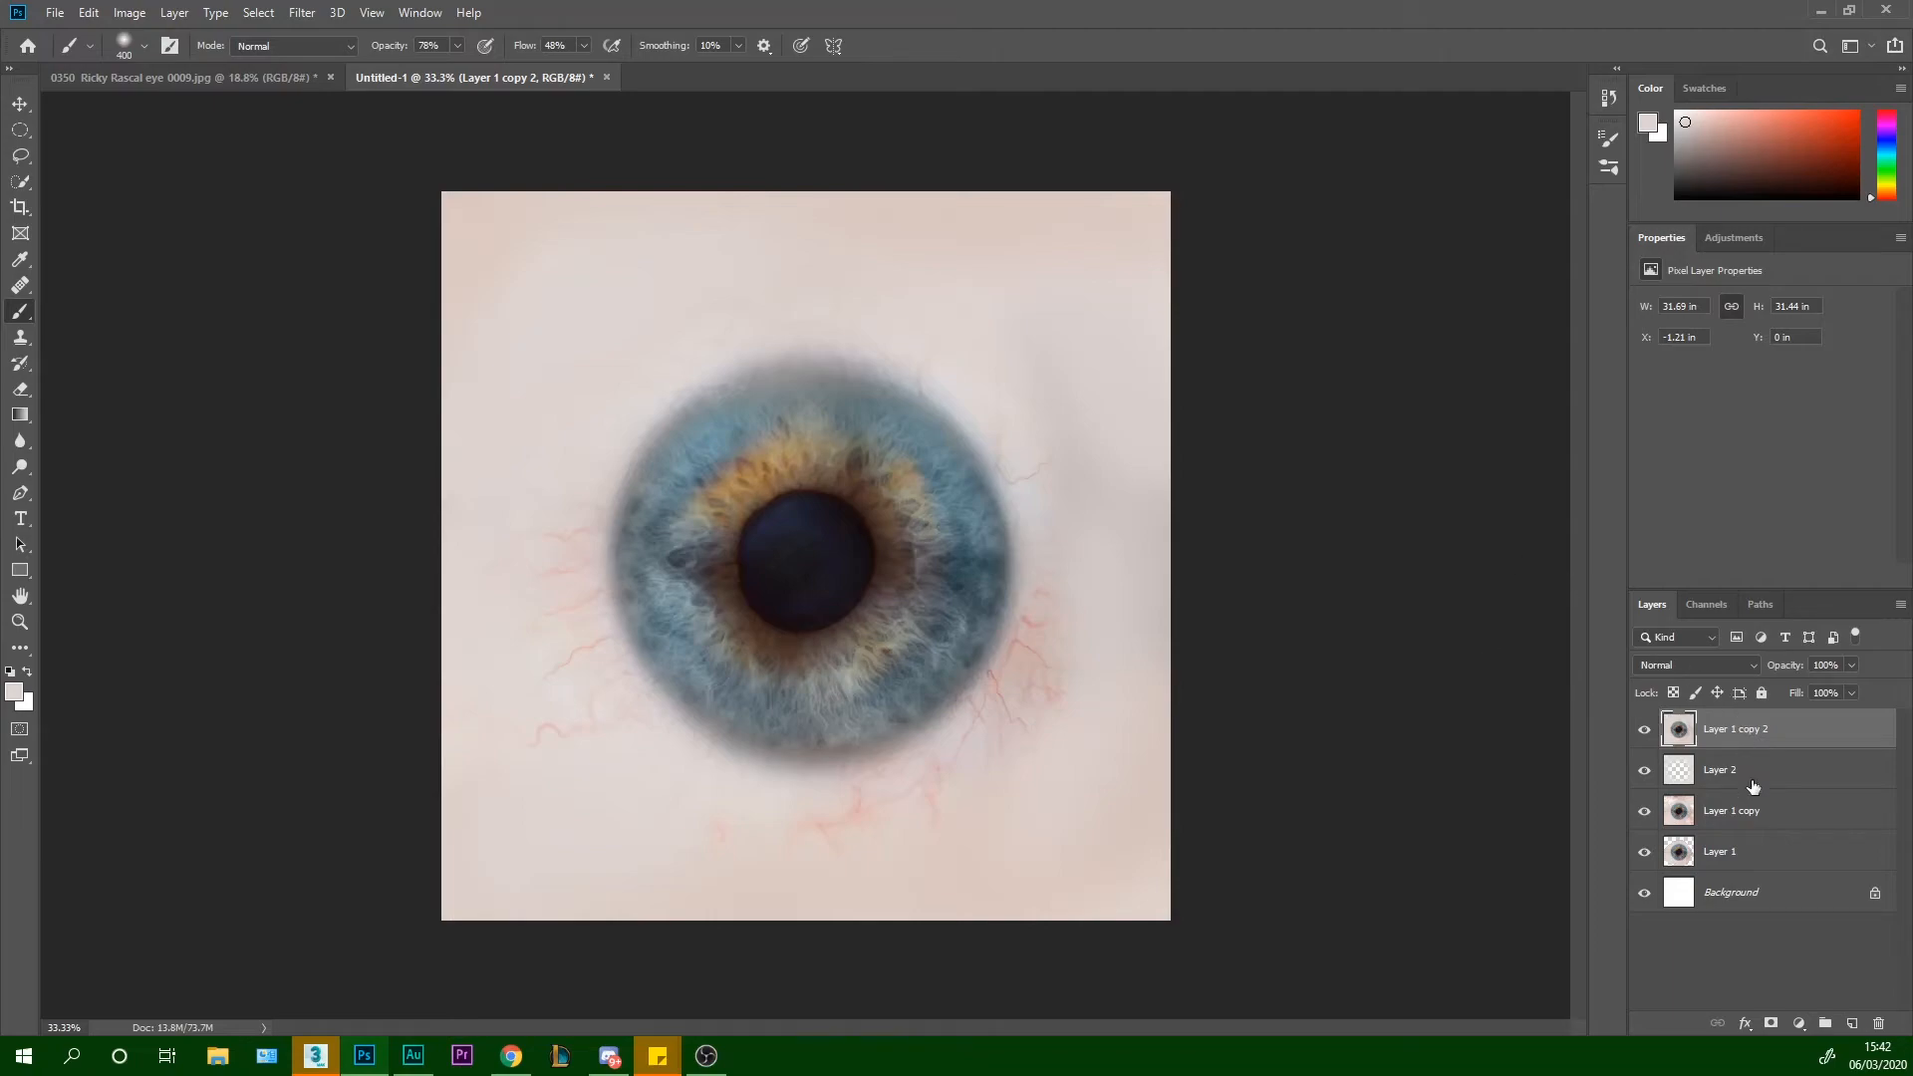
# Duplicate Layer 1 and place the new copy above all other layers
pyautogui.rightClick(1741, 855)
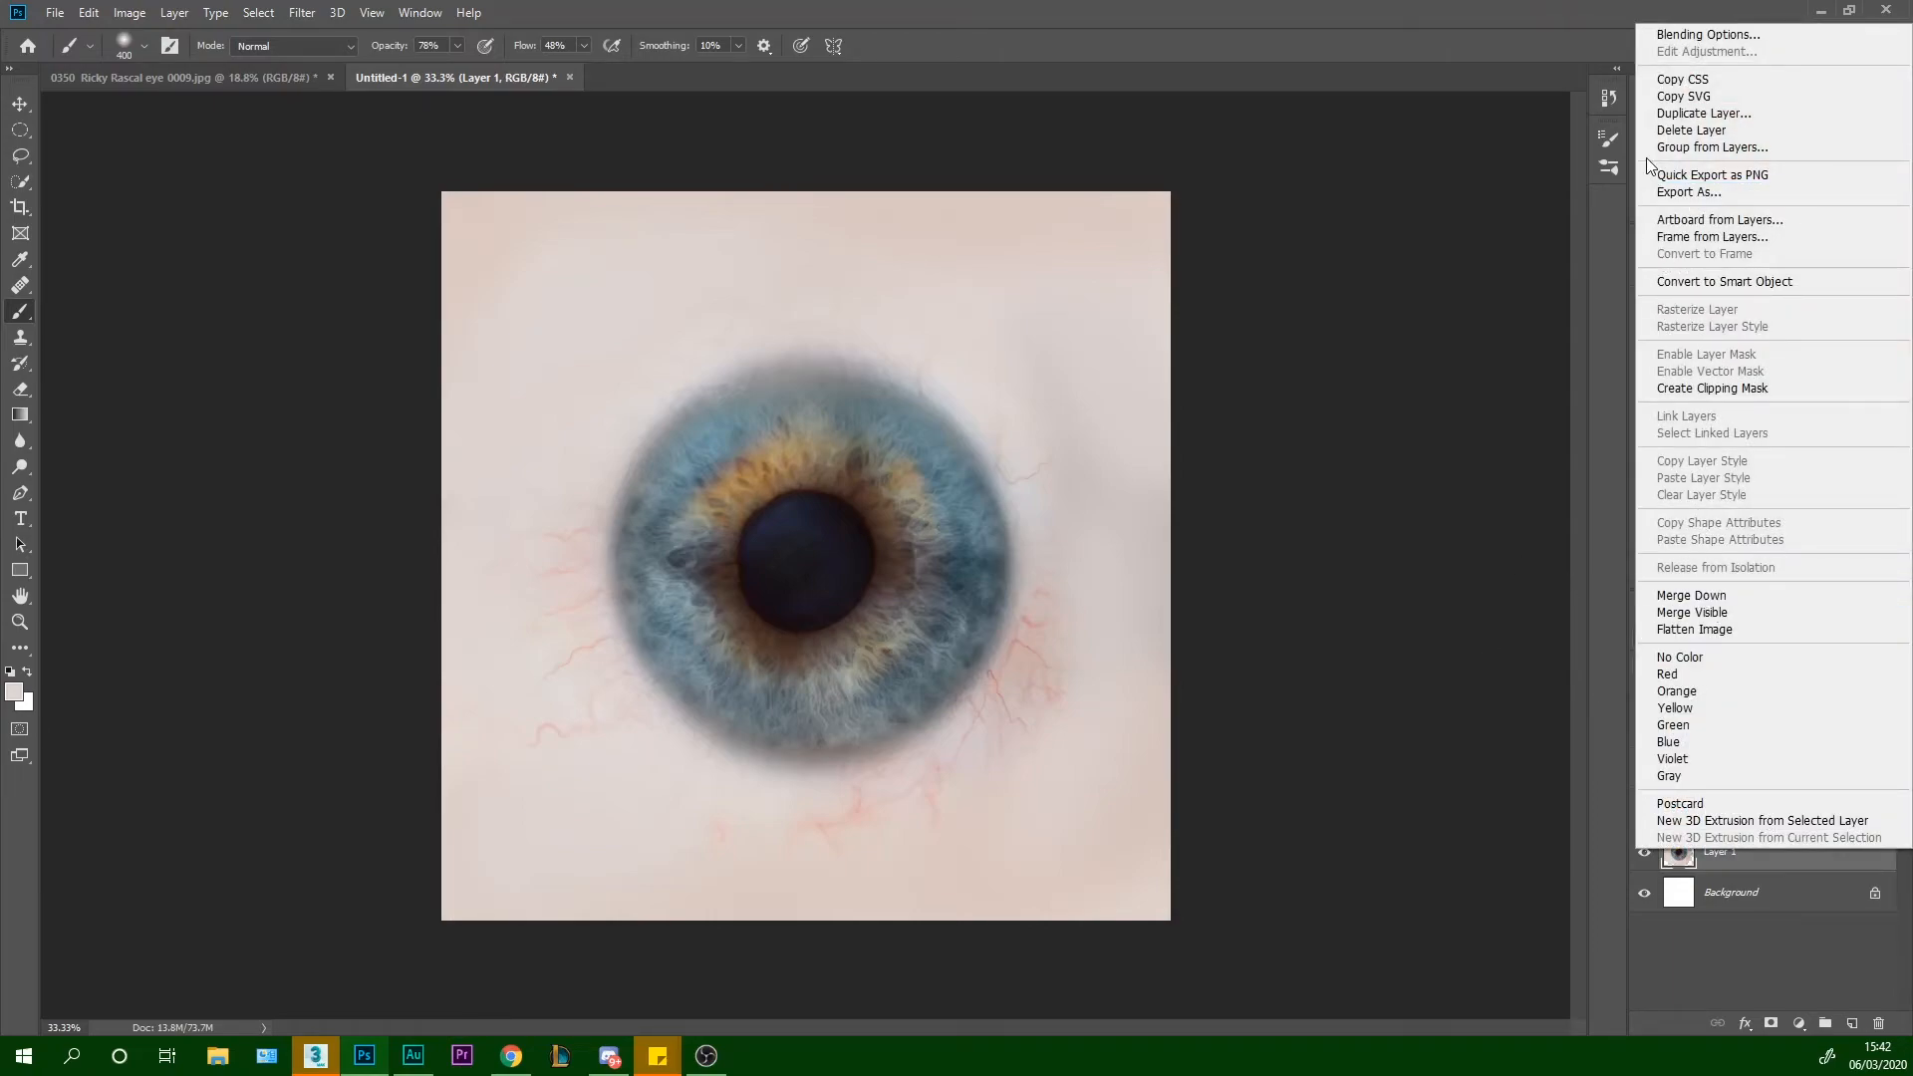
pyautogui.click(1704, 113)
pyautogui.click(1118, 297)
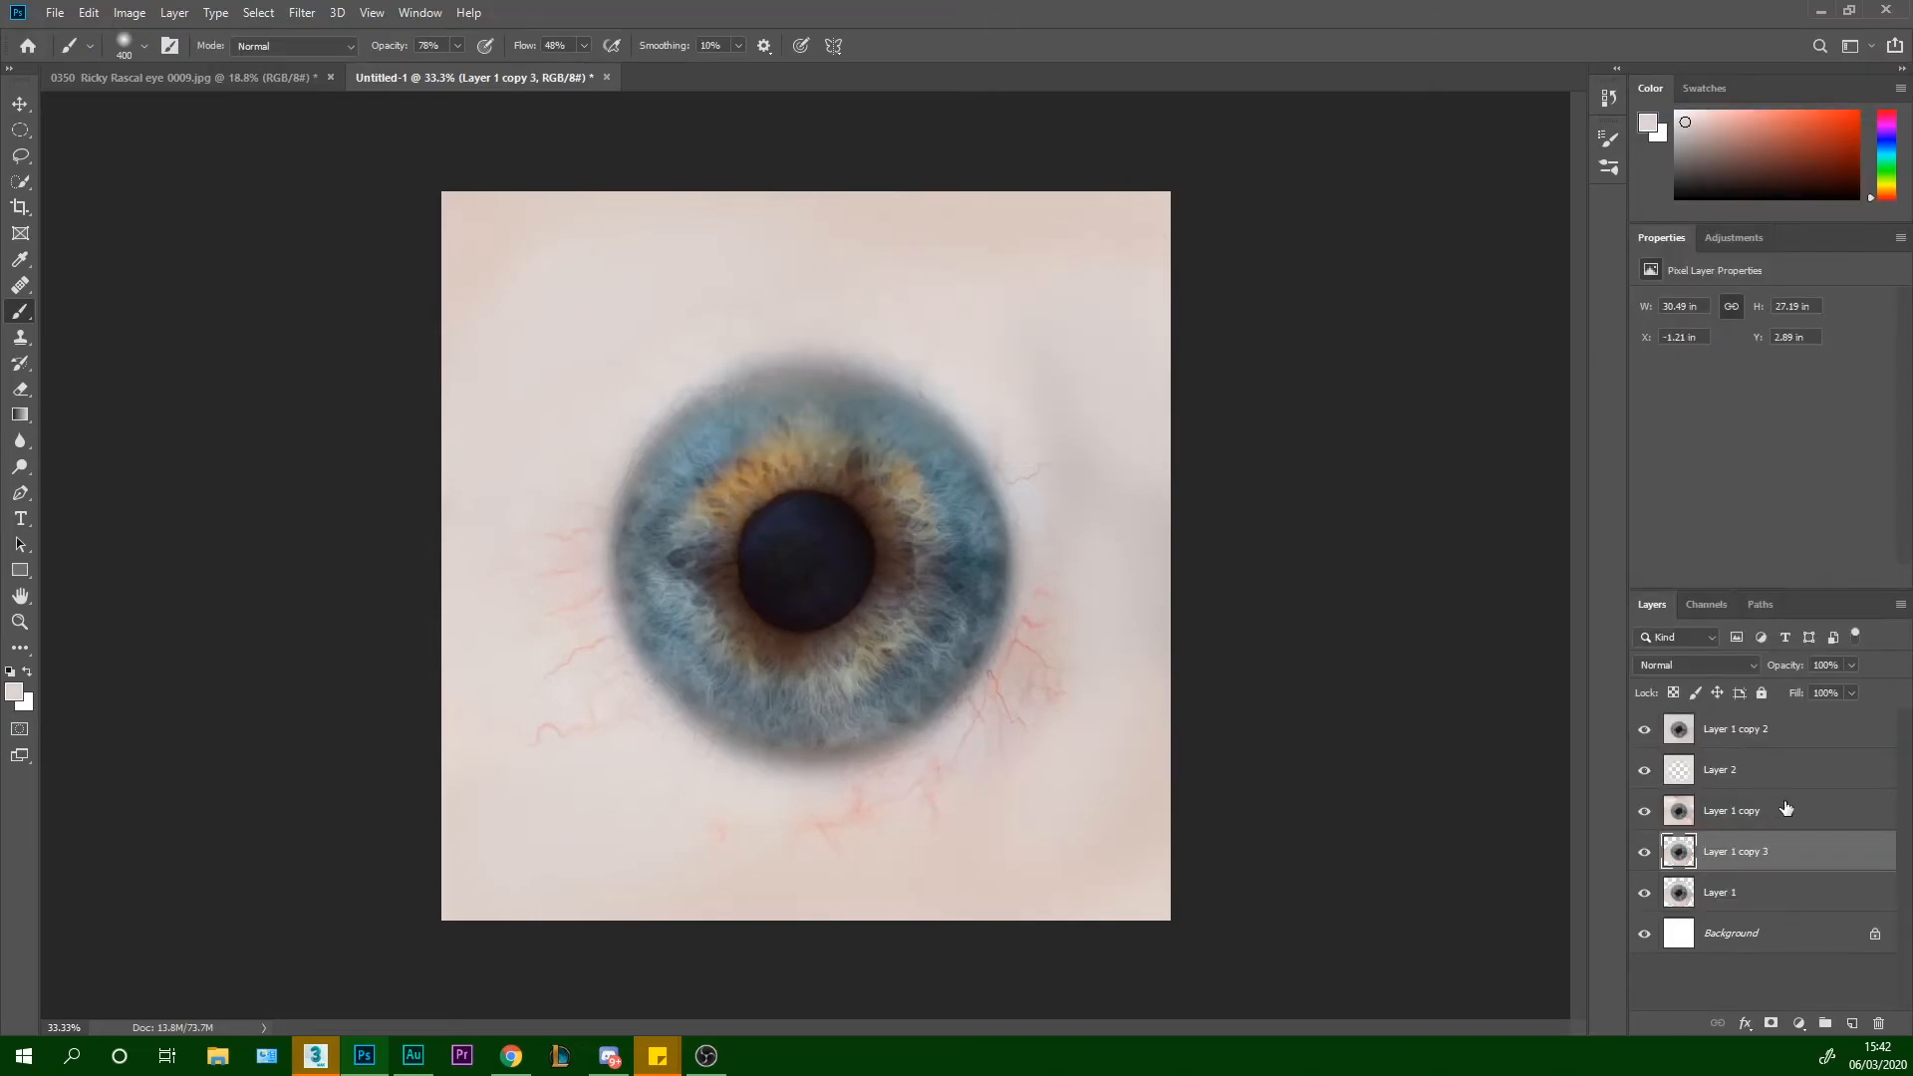
pyautogui.moveTo(1759, 852); pyautogui.dragTo(1769, 728)
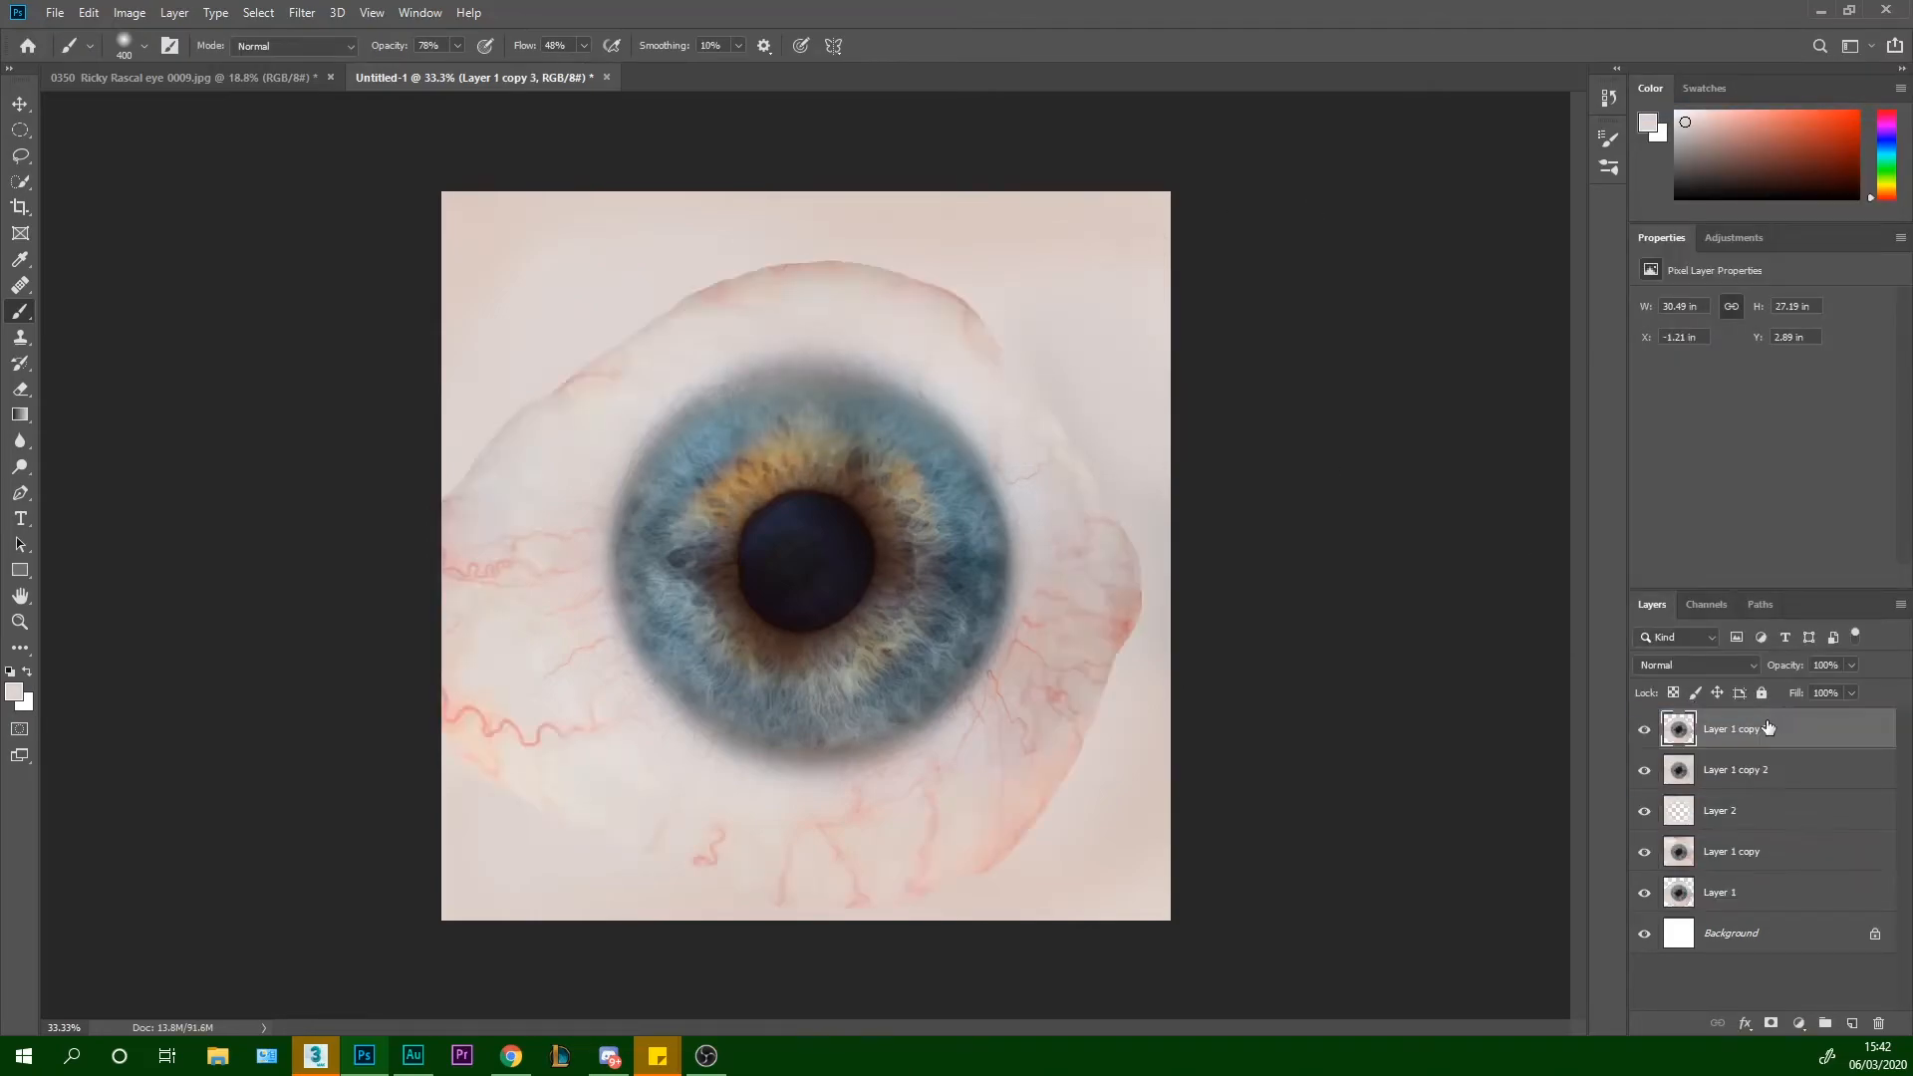
# Try the new top copy in Normal blend mode at 22% opacity over the painted layer
pyautogui.click(1706, 665)
pyautogui.click(1689, 556)
pyautogui.moveTo(1773, 684); pyautogui.dragTo(1779, 684)
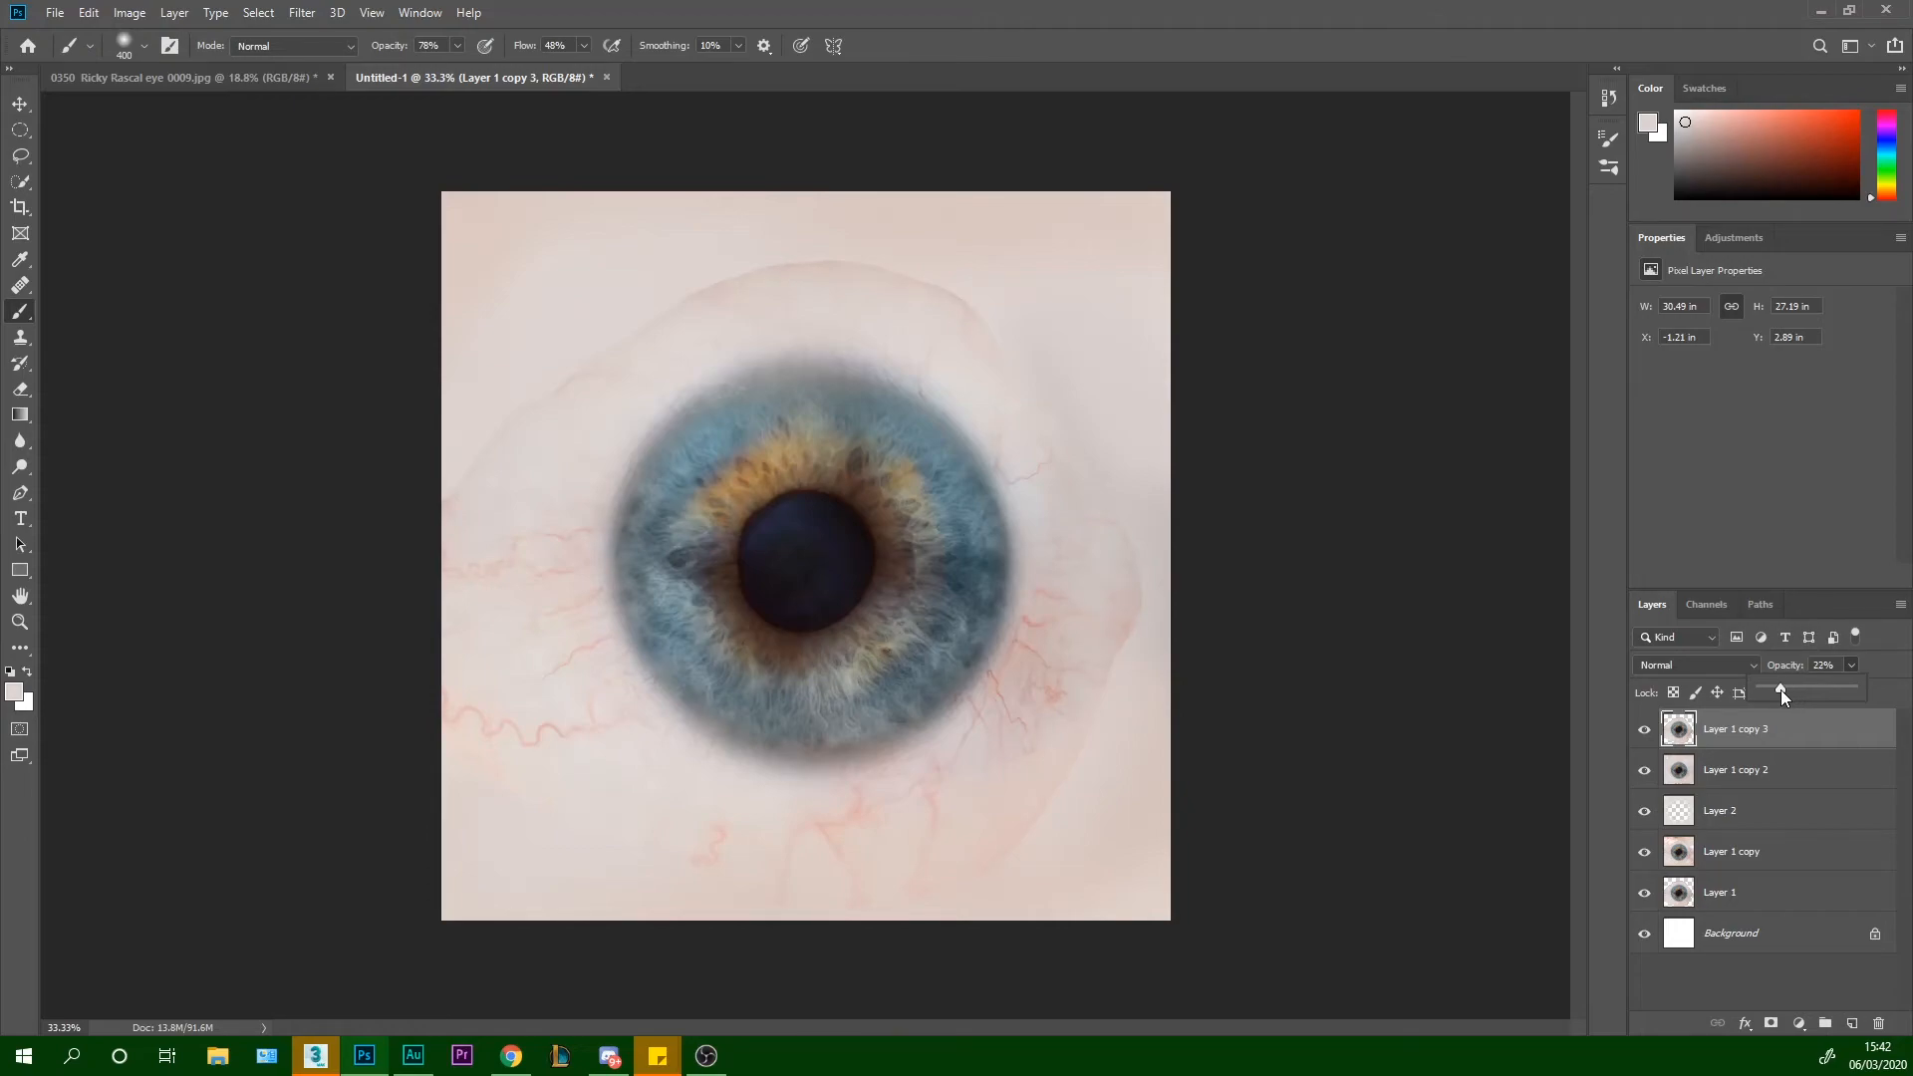
# Extend the top copy's right edge with the Healing Brush, using veined sclera sampled to the right and lower right of the iris
pyautogui.scroll(1, 1046, 482)
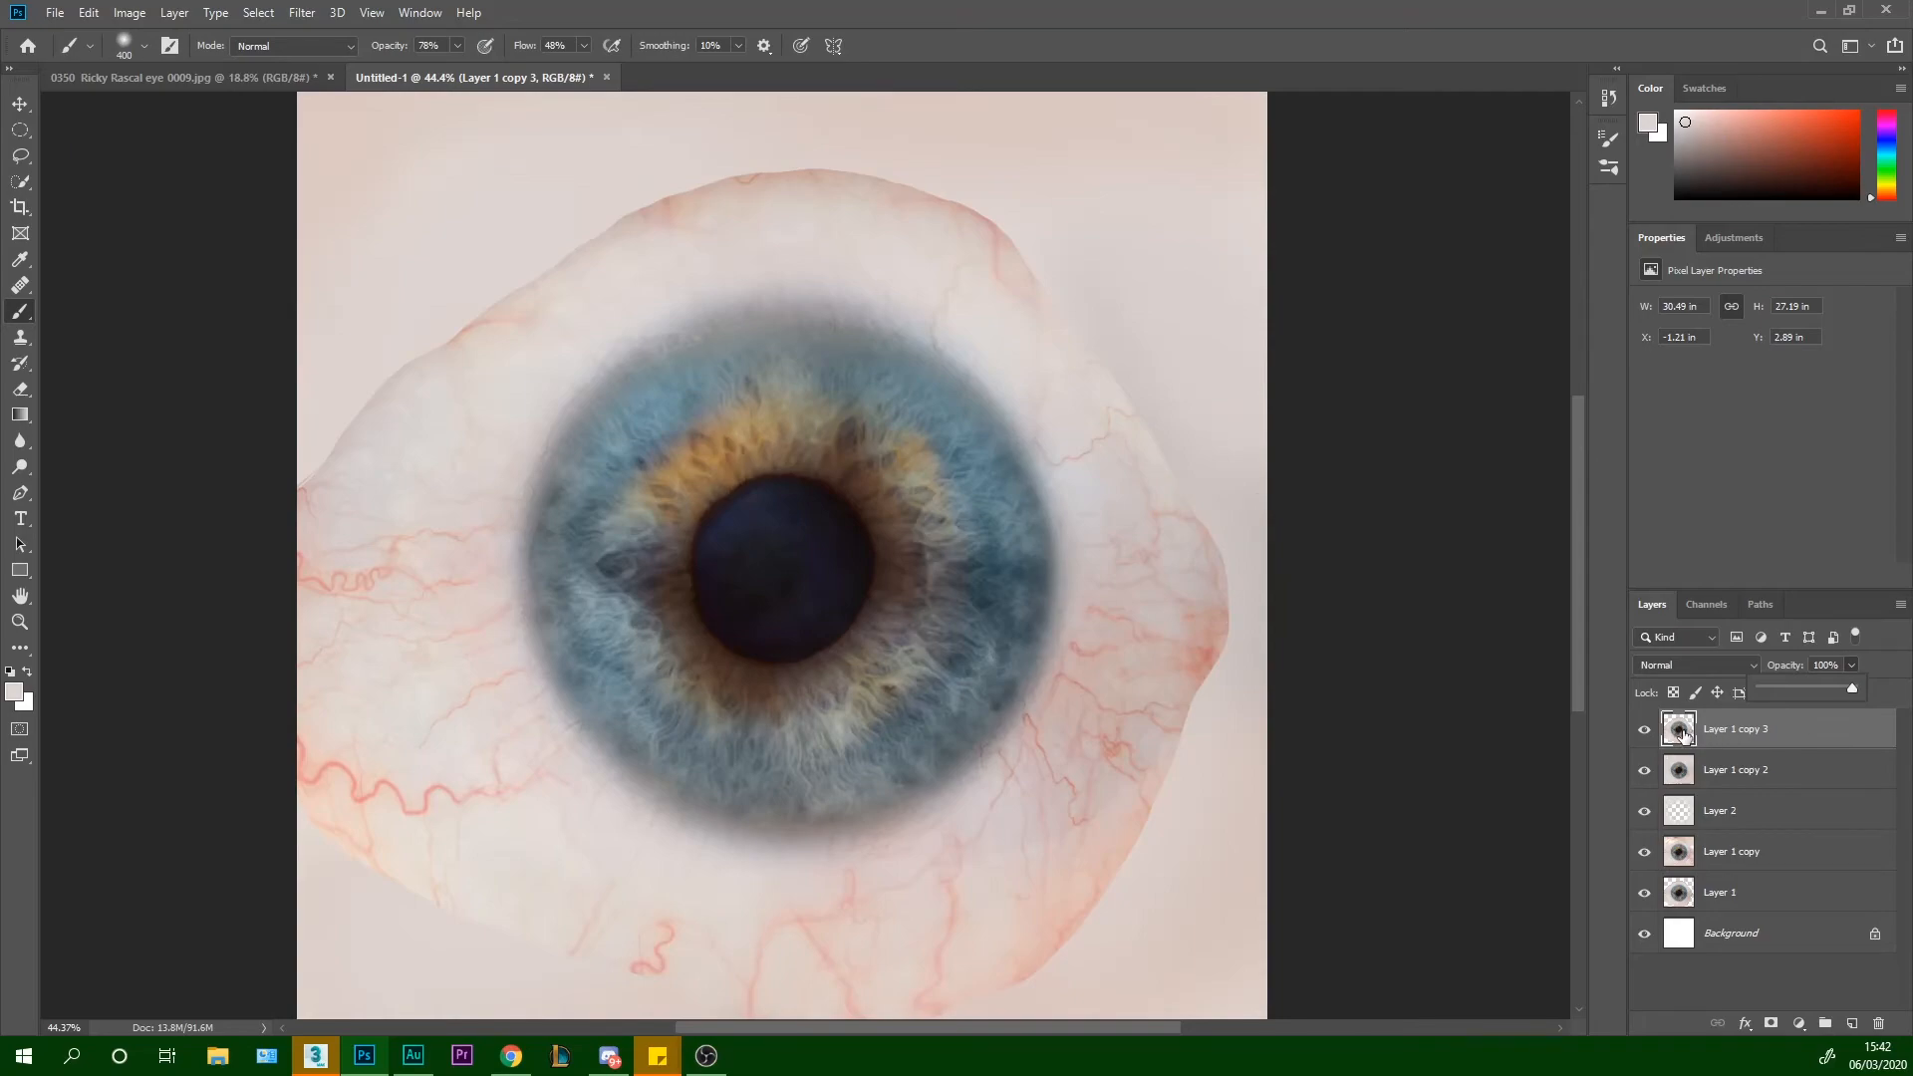
pyautogui.click(21, 286)
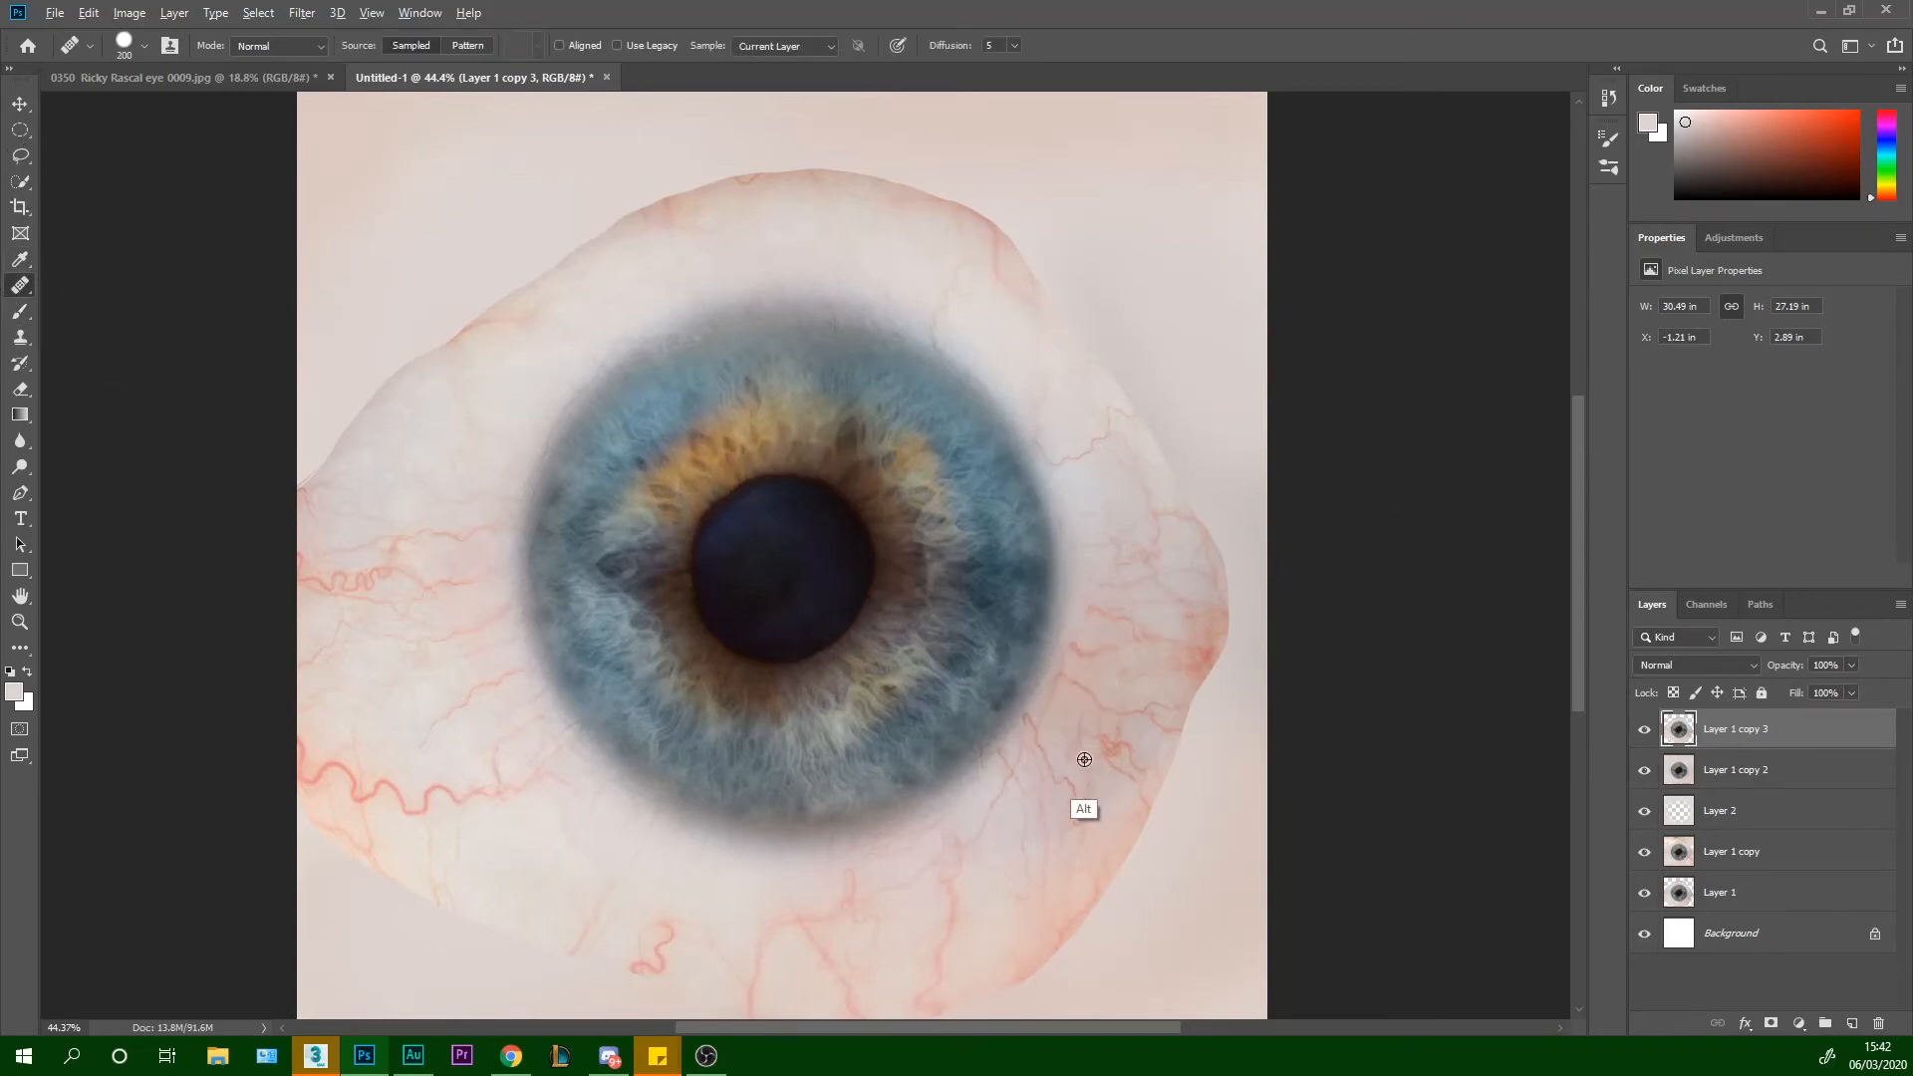
pyautogui.moveTo(1159, 848); pyautogui.dragTo(1191, 859)
pyautogui.moveTo(1226, 925); pyautogui.dragTo(1140, 735)
pyautogui.moveTo(1115, 870); pyautogui.dragTo(1182, 959)
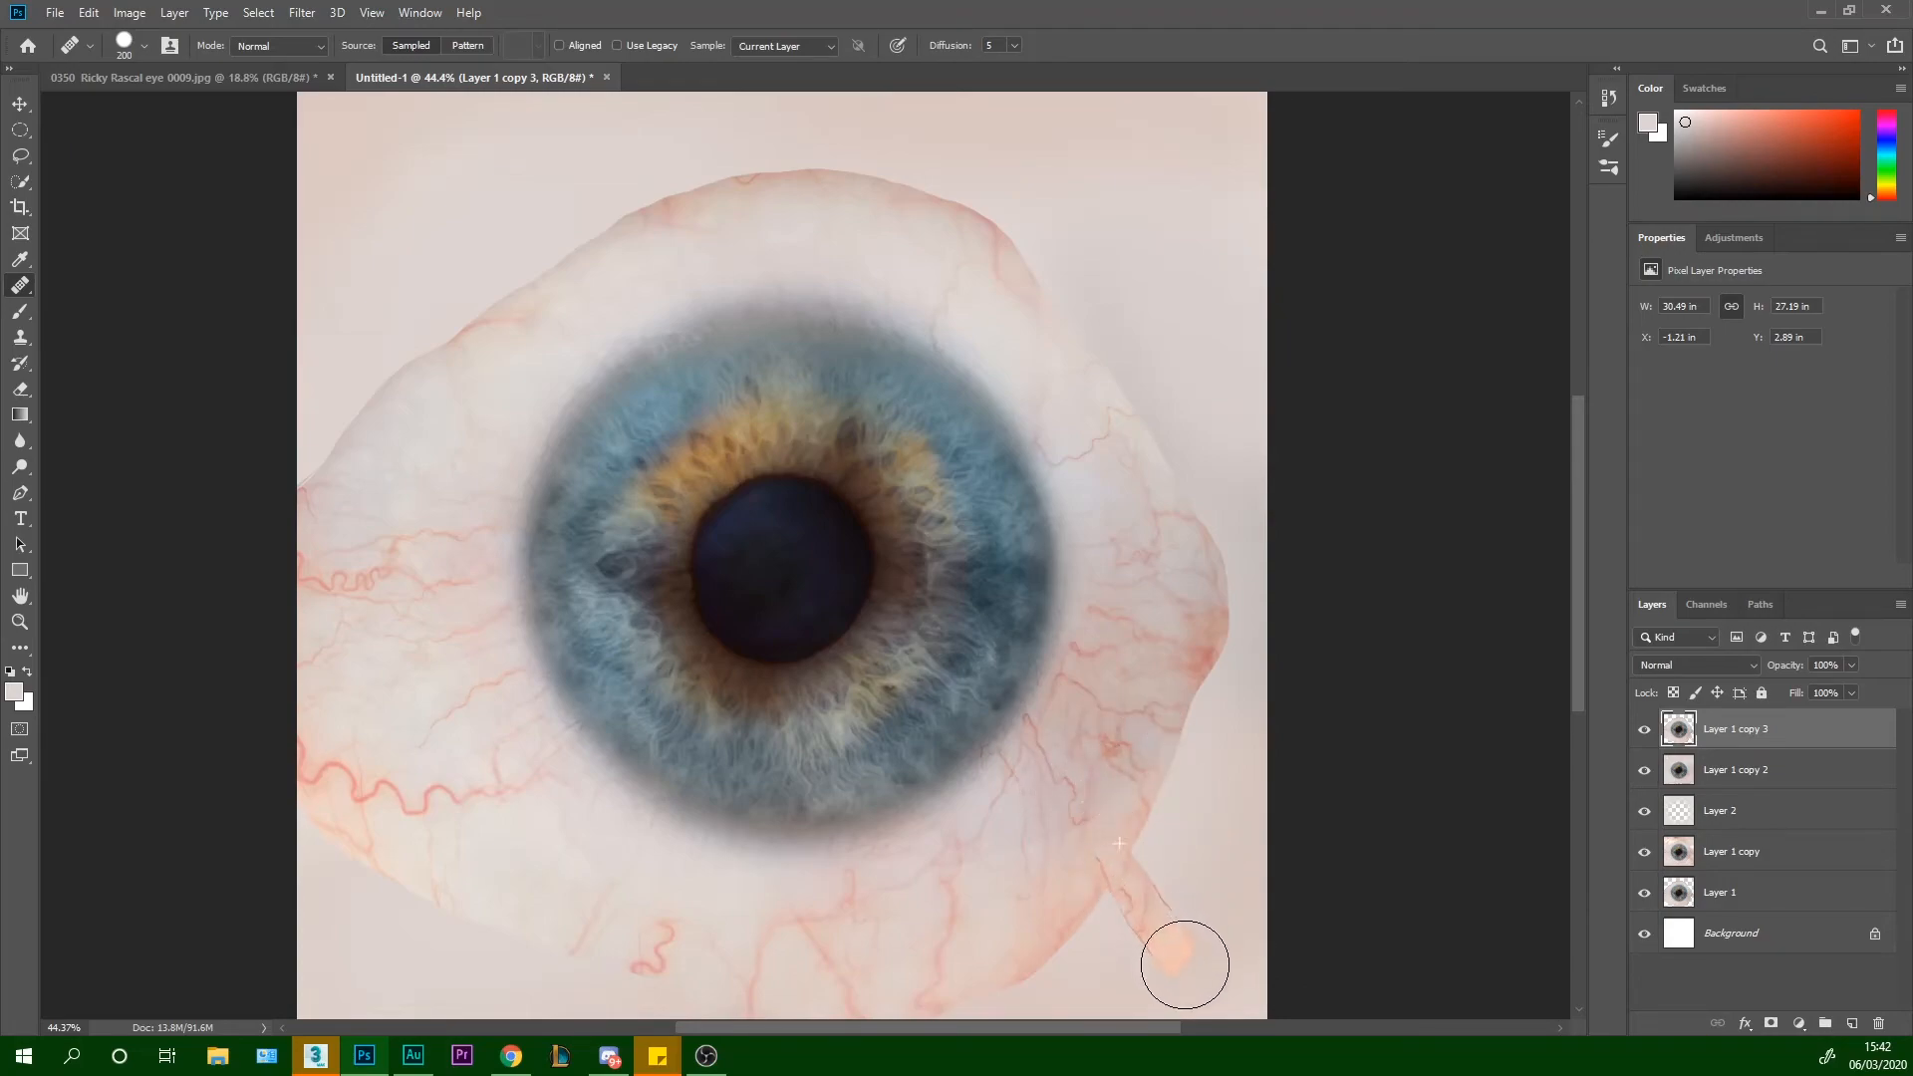
pyautogui.hotkey('ctrl', 'z')
pyautogui.keyDown('alt'); pyautogui.click(1082, 775); pyautogui.keyUp('alt')
pyautogui.moveTo(1125, 857)
pyautogui.mouseDown()
pyautogui.moveTo(1248, 665)
pyautogui.moveTo(1269, 755)
pyautogui.moveTo(1215, 837)
pyautogui.moveTo(1231, 866)
pyautogui.moveTo(1267, 859)
pyautogui.moveTo(1230, 781)
pyautogui.mouseUp()
pyautogui.click(1217, 626)
pyautogui.keyDown('alt'); pyautogui.click(1155, 608); pyautogui.keyUp('alt')
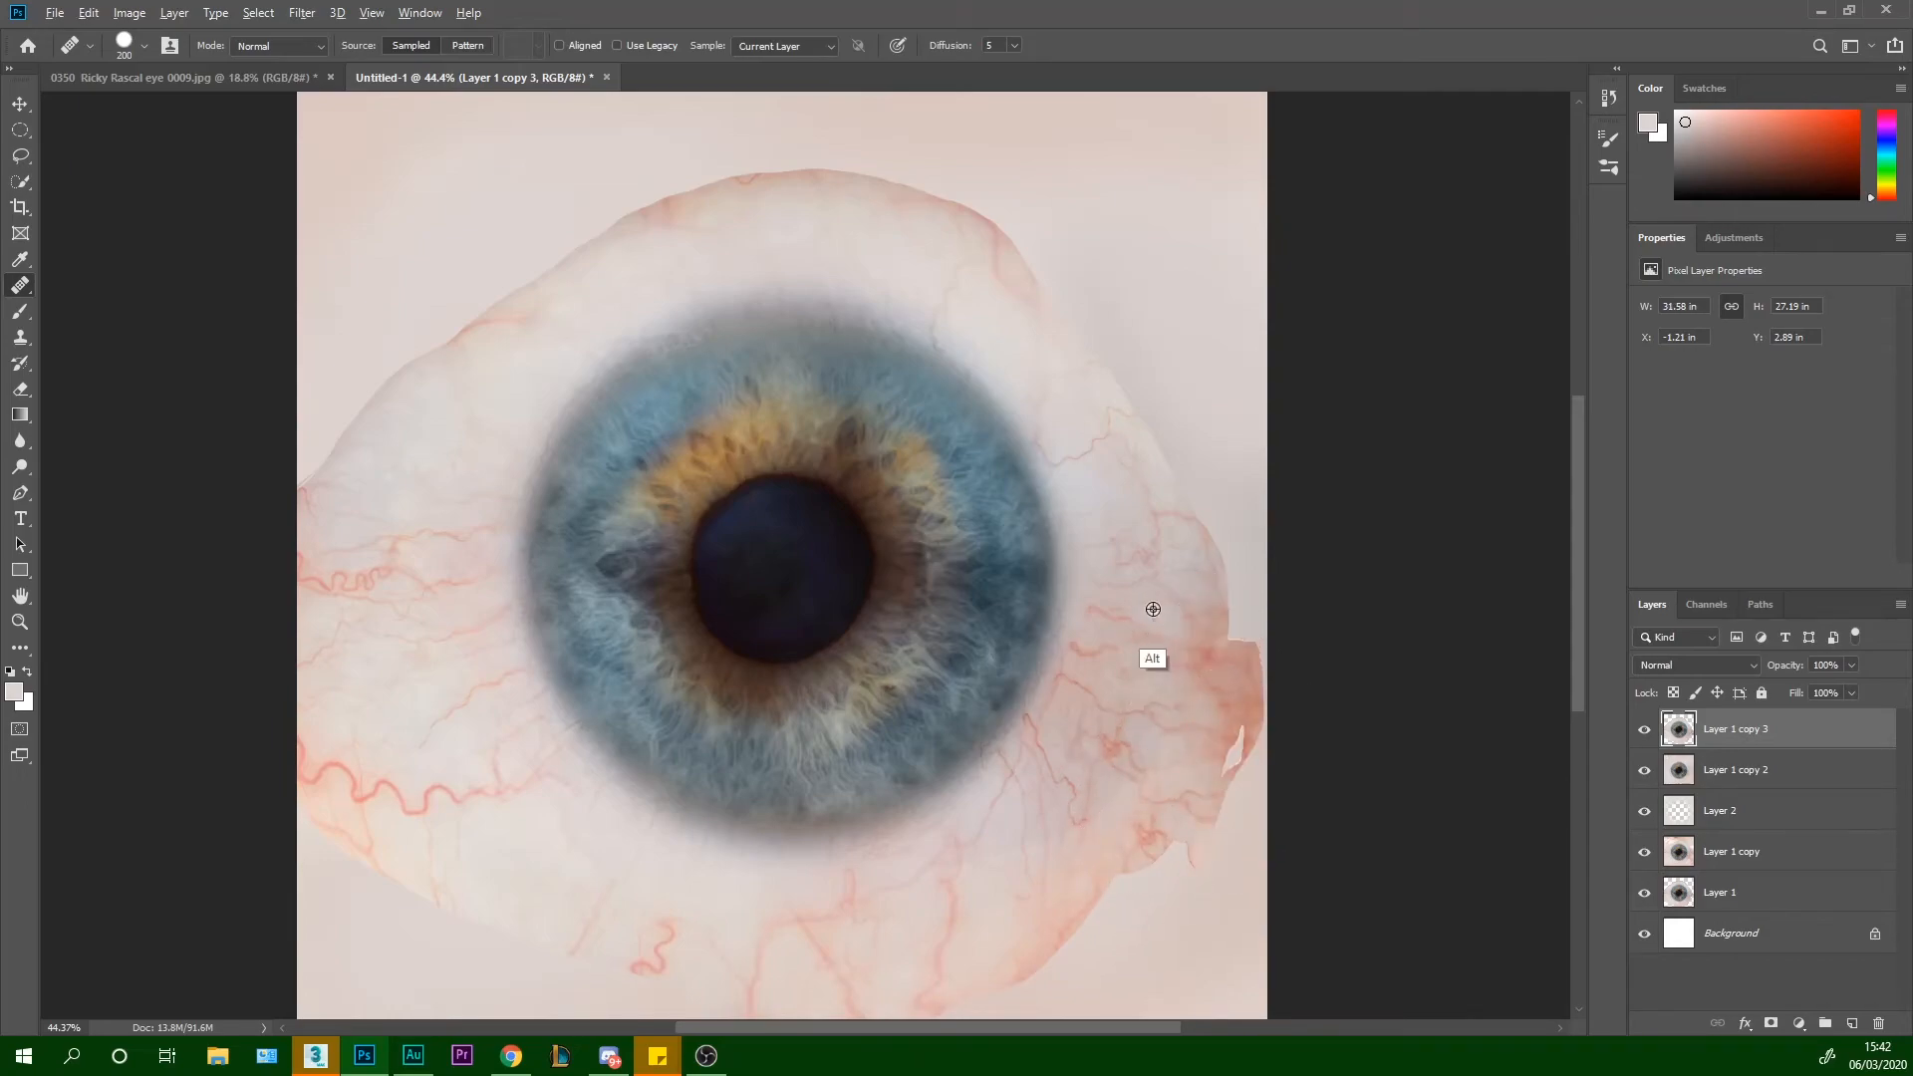
pyautogui.moveTo(1210, 541)
pyautogui.mouseDown()
pyautogui.moveTo(1257, 564)
pyautogui.moveTo(1197, 479)
pyautogui.moveTo(1261, 513)
pyautogui.mouseUp()
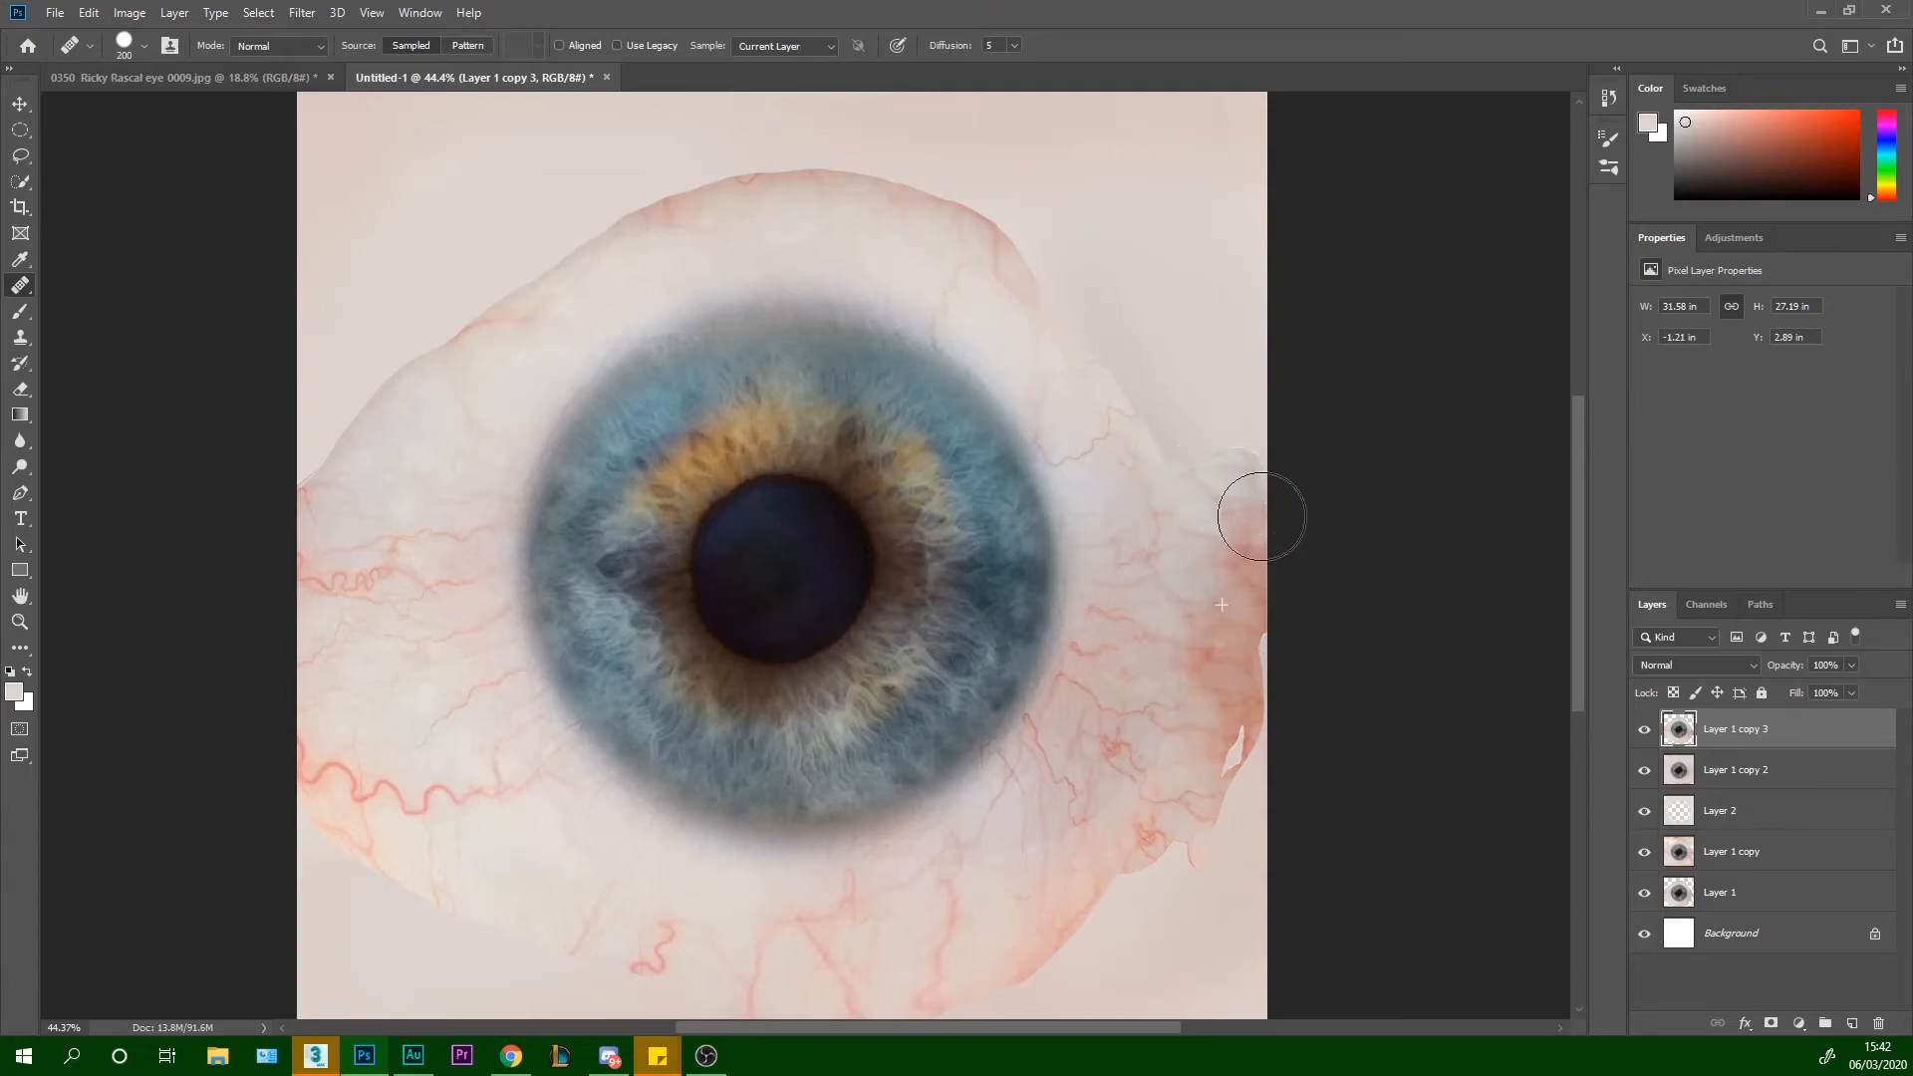
# Heal the eyeball copy's upper-right and top outline with sclera sampled just inside it, undoing the last stroke
pyautogui.keyDown('alt'); pyautogui.click(1033, 325); pyautogui.keyUp('alt')
pyautogui.moveTo(1084, 272)
pyautogui.mouseDown()
pyautogui.moveTo(1102, 355)
pyautogui.moveTo(1077, 282)
pyautogui.moveTo(1001, 233)
pyautogui.moveTo(1132, 435)
pyautogui.moveTo(1089, 350)
pyautogui.mouseUp()
pyautogui.hotkey('ctrl', 'alt', 'z')
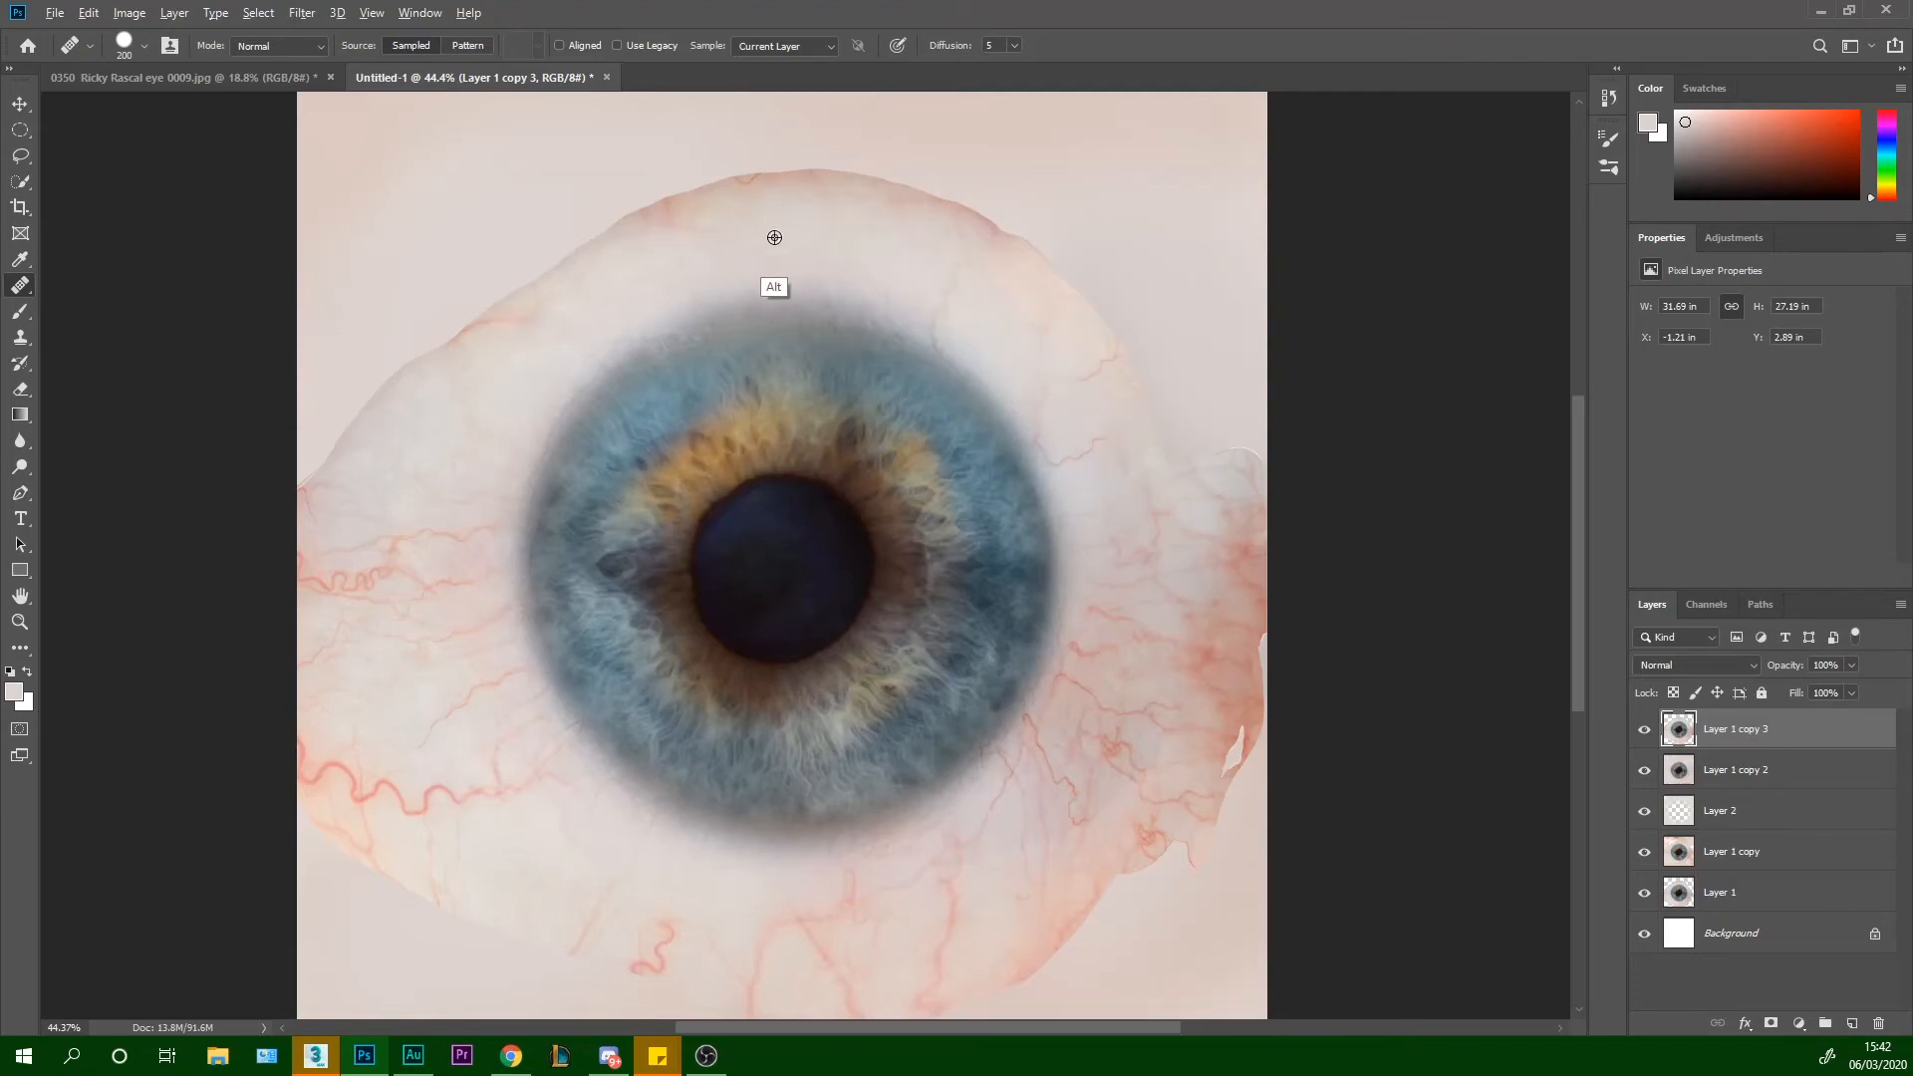
pyautogui.moveTo(642, 240)
pyautogui.mouseDown()
pyautogui.moveTo(779, 179)
pyautogui.moveTo(922, 216)
pyautogui.mouseUp()
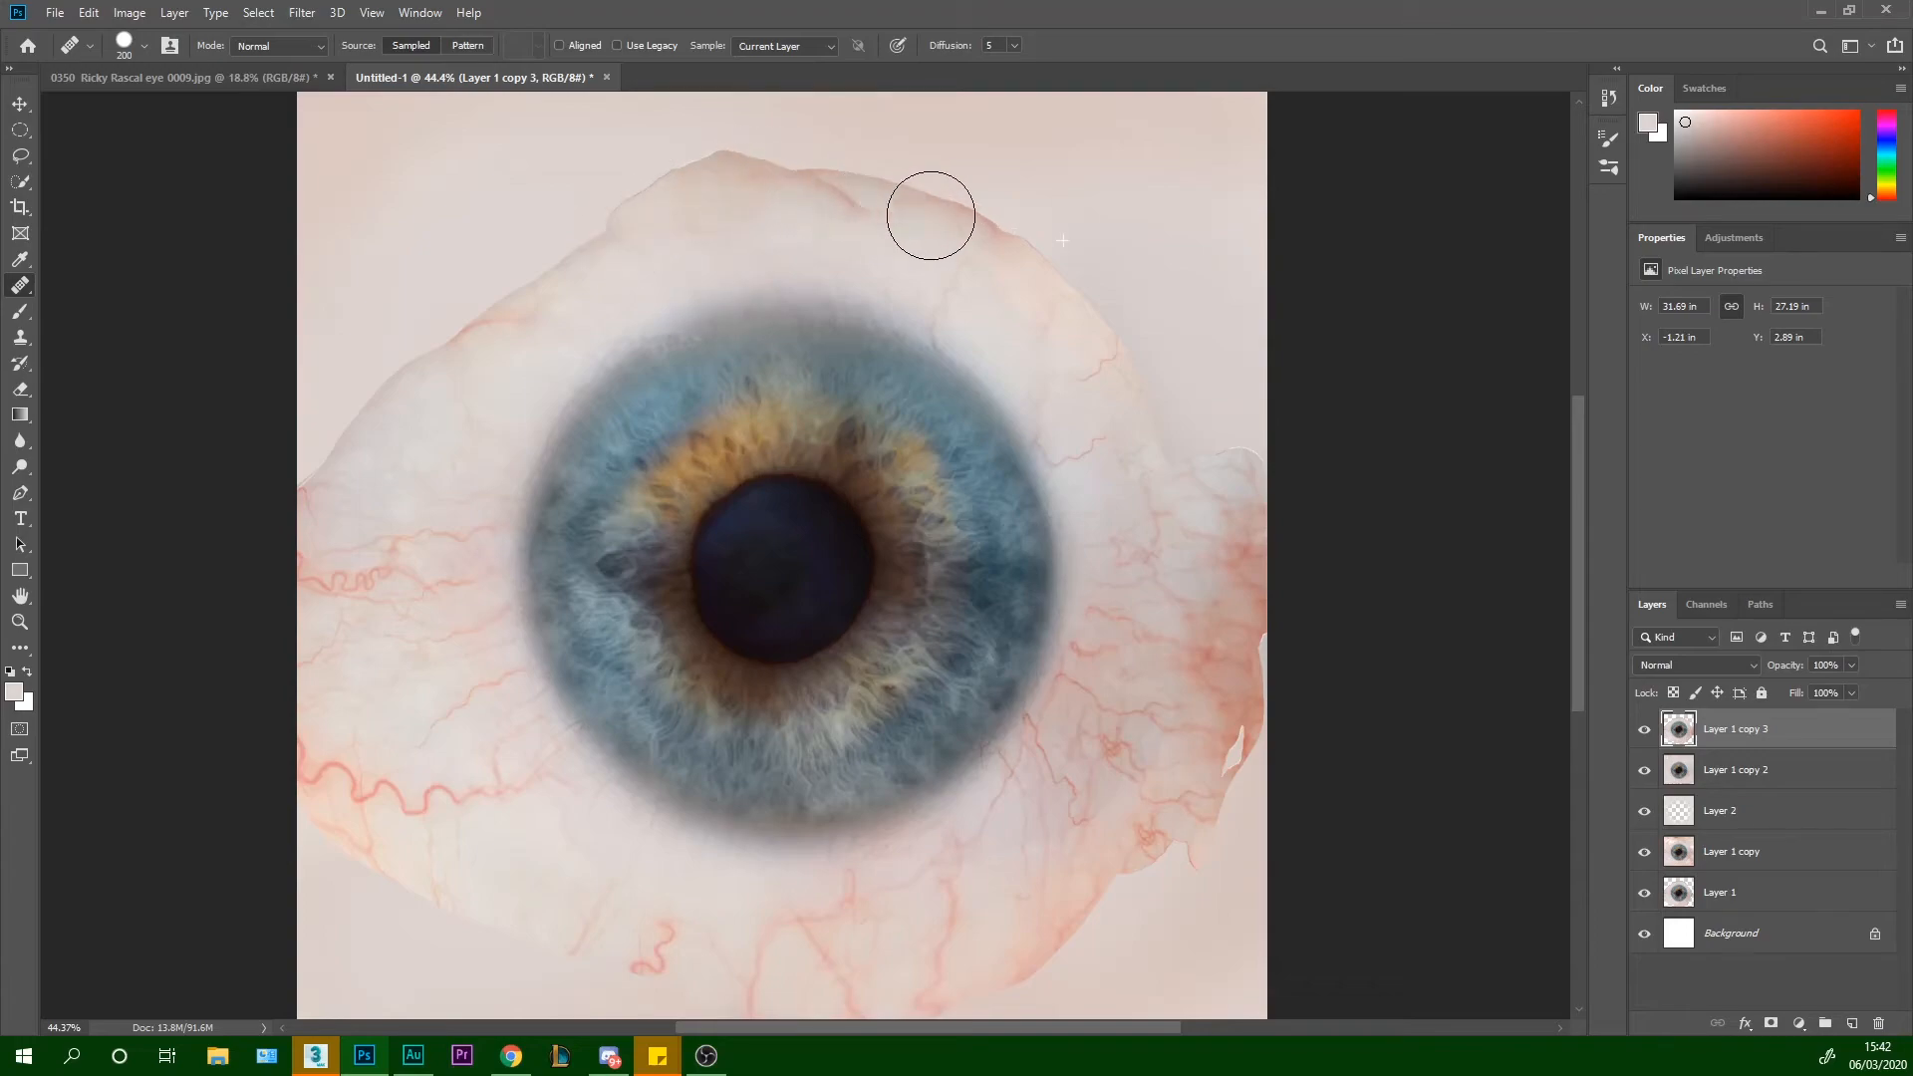
pyautogui.keyDown('alt'); pyautogui.click(783, 250); pyautogui.keyUp('alt')
pyautogui.moveTo(765, 170)
pyautogui.mouseDown()
pyautogui.moveTo(812, 150)
pyautogui.moveTo(897, 192)
pyautogui.moveTo(680, 181)
pyautogui.mouseUp()
pyautogui.hotkey('ctrl', 'z')
# Extend the sclera over the upper-left outline into the canvas's top-left corner, healing from the area upper left of the iris
pyautogui.keyDown('alt'); pyautogui.click(463, 368); pyautogui.keyUp('alt')
pyautogui.moveTo(343, 432)
pyautogui.mouseDown()
pyautogui.moveTo(438, 350)
pyautogui.moveTo(627, 216)
pyautogui.moveTo(477, 288)
pyautogui.moveTo(312, 471)
pyautogui.moveTo(414, 330)
pyautogui.moveTo(616, 200)
pyautogui.moveTo(322, 390)
pyautogui.moveTo(408, 306)
pyautogui.moveTo(473, 277)
pyautogui.mouseUp()
pyautogui.keyDown('alt'); pyautogui.click(521, 328); pyautogui.keyUp('alt')
pyautogui.hotkey('ctrl', 'z')
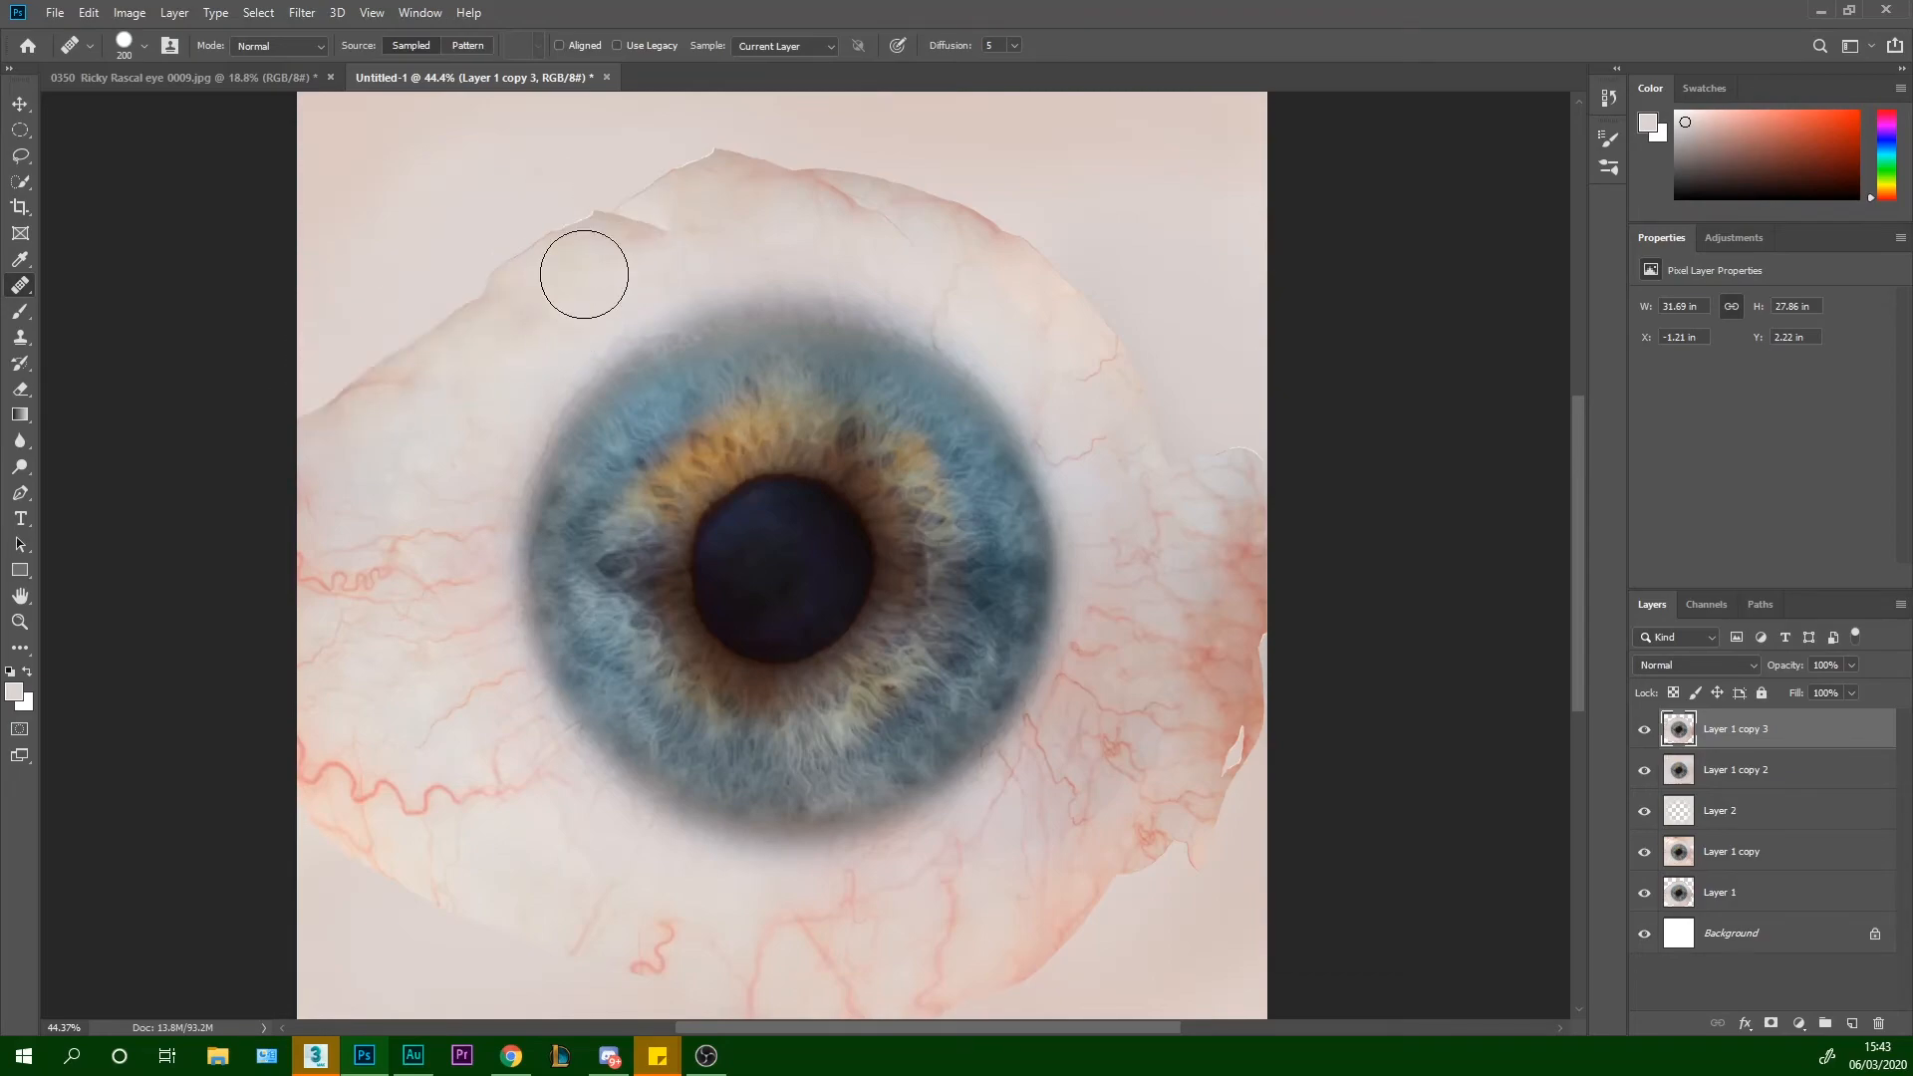
pyautogui.moveTo(335, 416)
pyautogui.mouseDown()
pyautogui.moveTo(521, 236)
pyautogui.moveTo(598, 207)
pyautogui.mouseUp()
pyautogui.keyDown('alt'); pyautogui.click(502, 366); pyautogui.keyUp('alt')
pyautogui.moveTo(443, 282)
pyautogui.mouseDown()
pyautogui.moveTo(567, 183)
pyautogui.moveTo(607, 183)
pyautogui.mouseUp()
pyautogui.moveTo(373, 301); pyautogui.dragTo(303, 374)
pyautogui.moveTo(381, 251)
pyautogui.mouseDown()
pyautogui.moveTo(368, 230)
pyautogui.moveTo(512, 159)
pyautogui.moveTo(633, 127)
pyautogui.mouseUp()
pyautogui.moveTo(330, 218)
pyautogui.mouseDown()
pyautogui.moveTo(329, 118)
pyautogui.moveTo(476, 120)
pyautogui.moveTo(417, 111)
pyautogui.mouseUp()
# Heal the outline above the iris and fill toward the canvas's top edge, repeatedly sampling sclera just above the iris
pyautogui.click(901, 251)
pyautogui.keyDown('alt'); pyautogui.click(779, 195); pyautogui.keyUp('alt')
pyautogui.keyDown('alt'); pyautogui.click(715, 239); pyautogui.keyUp('alt')
pyautogui.moveTo(637, 201); pyautogui.dragTo(684, 172)
pyautogui.keyDown('alt'); pyautogui.click(682, 238); pyautogui.keyUp('alt')
pyautogui.moveTo(594, 112)
pyautogui.mouseDown()
pyautogui.moveTo(714, 137)
pyautogui.moveTo(730, 117)
pyautogui.moveTo(821, 119)
pyautogui.moveTo(927, 179)
pyautogui.moveTo(849, 154)
pyautogui.moveTo(943, 184)
pyautogui.moveTo(819, 100)
pyautogui.mouseUp()
pyautogui.keyDown('alt'); pyautogui.click(842, 271); pyautogui.keyUp('alt')
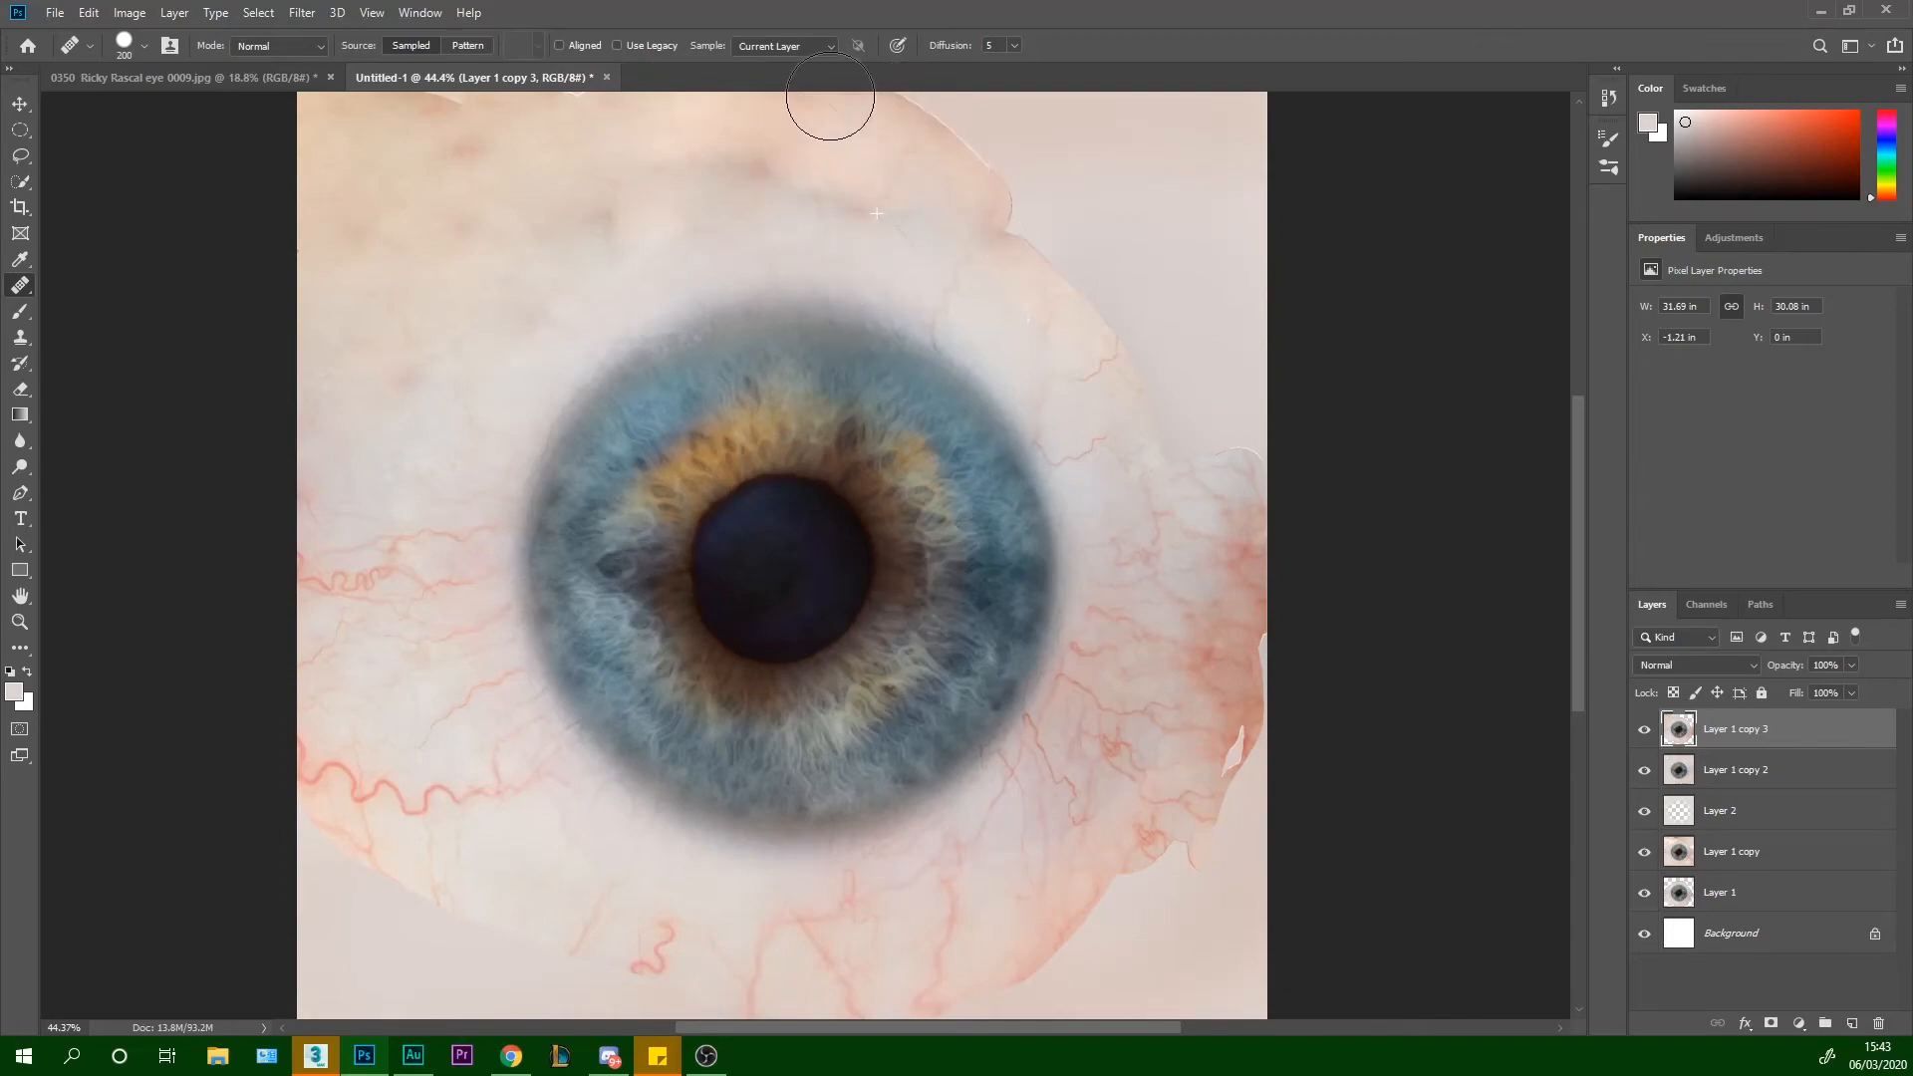
pyautogui.keyDown('alt'); pyautogui.click(978, 290); pyautogui.keyUp('alt')
pyautogui.moveTo(784, 195)
pyautogui.mouseDown()
pyautogui.moveTo(894, 210)
pyautogui.moveTo(797, 163)
pyautogui.moveTo(847, 168)
pyautogui.moveTo(710, 173)
pyautogui.mouseUp()
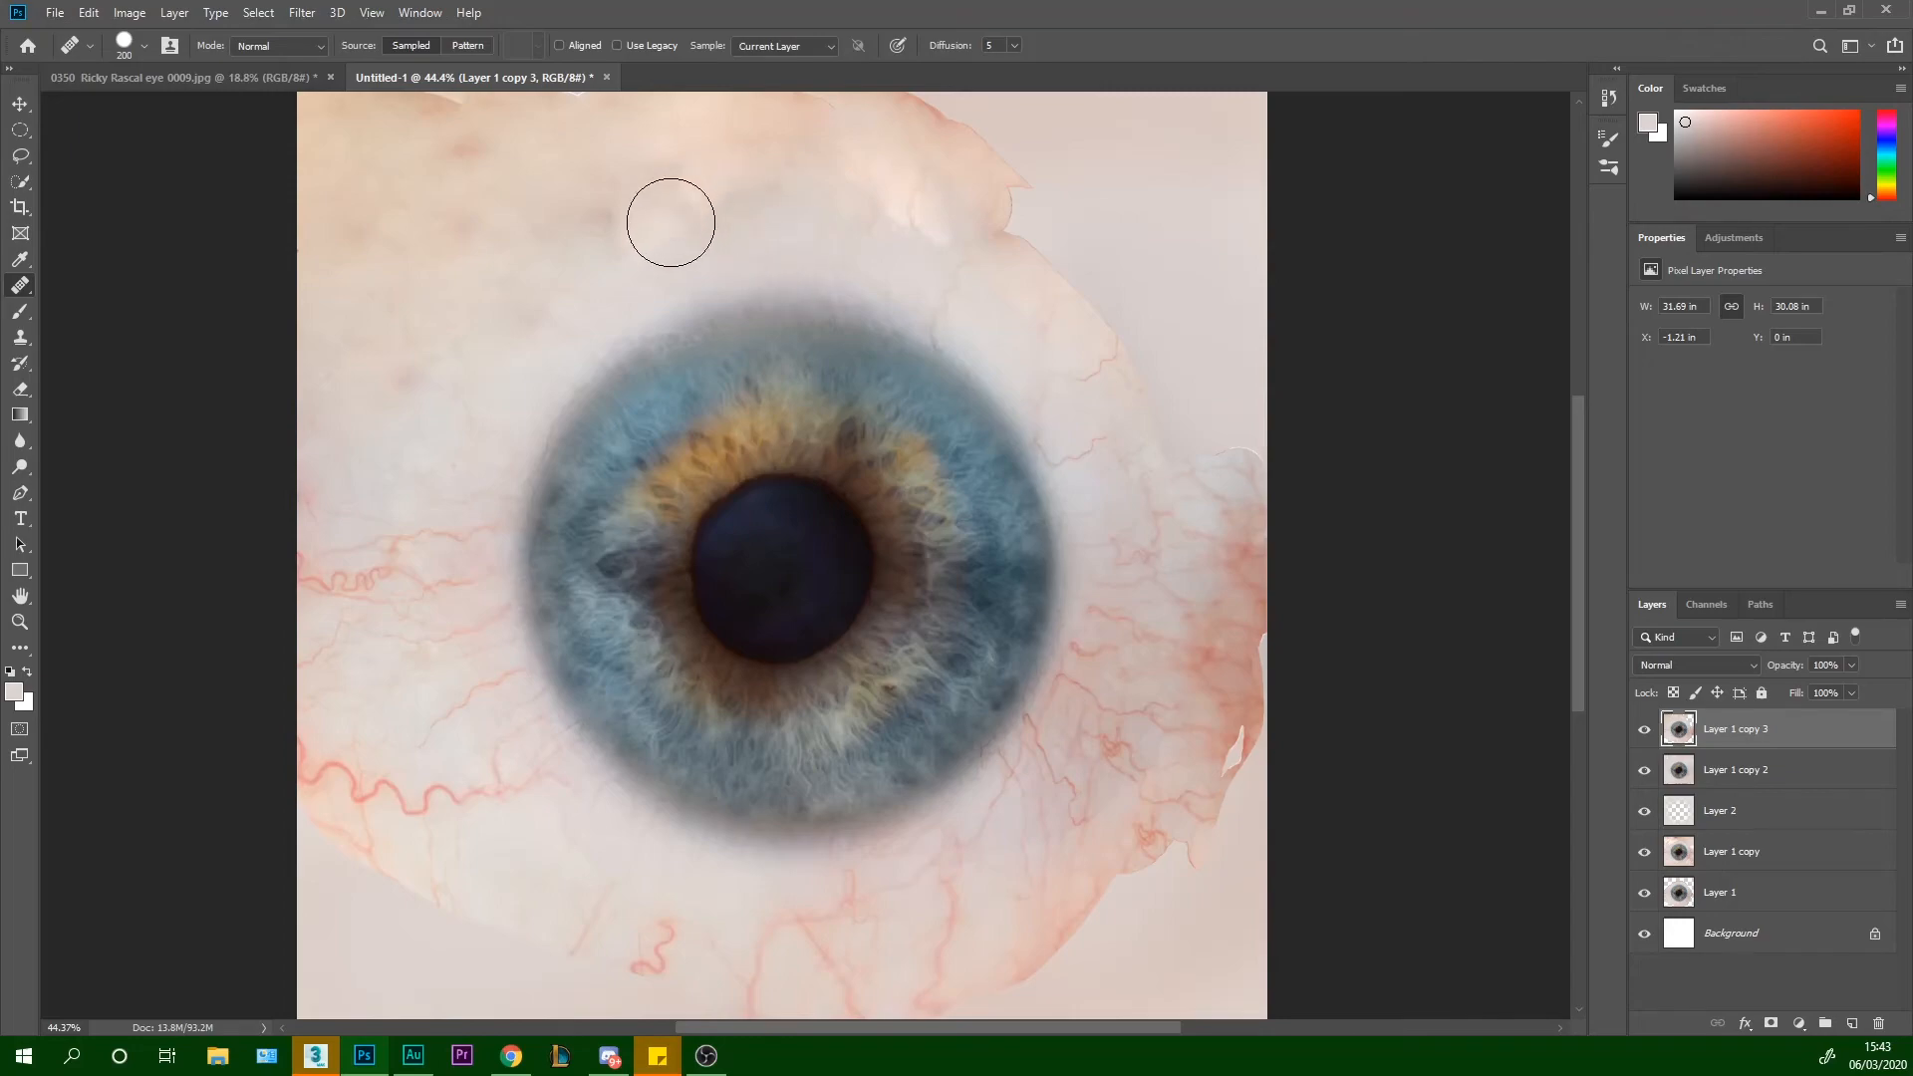
# Fill the canvas's top-right corner with the Healing Brush, using sclera sampled above and to the upper right of the iris
pyautogui.moveTo(1010, 216)
pyautogui.mouseDown()
pyautogui.moveTo(1112, 326)
pyautogui.moveTo(1052, 237)
pyautogui.moveTo(1118, 333)
pyautogui.moveTo(1011, 155)
pyautogui.moveTo(948, 104)
pyautogui.moveTo(1109, 163)
pyautogui.moveTo(1054, 102)
pyautogui.moveTo(1048, 141)
pyautogui.moveTo(1029, 124)
pyautogui.moveTo(1122, 176)
pyautogui.moveTo(1094, 118)
pyautogui.moveTo(1185, 164)
pyautogui.moveTo(1230, 132)
pyautogui.moveTo(1195, 110)
pyautogui.moveTo(1158, 123)
pyautogui.moveTo(1086, 235)
pyautogui.moveTo(1162, 271)
pyautogui.moveTo(1132, 246)
pyautogui.mouseUp()
pyautogui.keyDown('alt'); pyautogui.click(1006, 208); pyautogui.keyUp('alt')
pyautogui.keyDown('alt'); pyautogui.click(864, 180); pyautogui.keyUp('alt')
pyautogui.moveTo(1032, 206)
pyautogui.mouseDown()
pyautogui.moveTo(1069, 218)
pyautogui.moveTo(1109, 179)
pyautogui.moveTo(1118, 221)
pyautogui.mouseUp()
pyautogui.keyDown('alt'); pyautogui.click(893, 193); pyautogui.keyUp('alt')
pyautogui.keyDown('alt'); pyautogui.click(858, 256); pyautogui.keyUp('alt')
pyautogui.moveTo(876, 154); pyautogui.dragTo(987, 207)
pyautogui.moveTo(768, 152)
pyautogui.mouseDown()
pyautogui.moveTo(1095, 89)
pyautogui.moveTo(1123, 213)
pyautogui.mouseUp()
pyautogui.keyDown('alt'); pyautogui.click(942, 254); pyautogui.keyUp('alt')
pyautogui.moveTo(868, 192)
pyautogui.mouseDown()
pyautogui.moveTo(1034, 301)
pyautogui.moveTo(1165, 325)
pyautogui.moveTo(1199, 386)
pyautogui.moveTo(1269, 427)
pyautogui.moveTo(1245, 349)
pyautogui.moveTo(1186, 277)
pyautogui.moveTo(1249, 181)
pyautogui.mouseUp()
# Try healing the area below the top-right corner with veined sclera sampled right of the iris, and undo the strokes
pyautogui.keyDown('alt'); pyautogui.click(1106, 403); pyautogui.keyUp('alt')
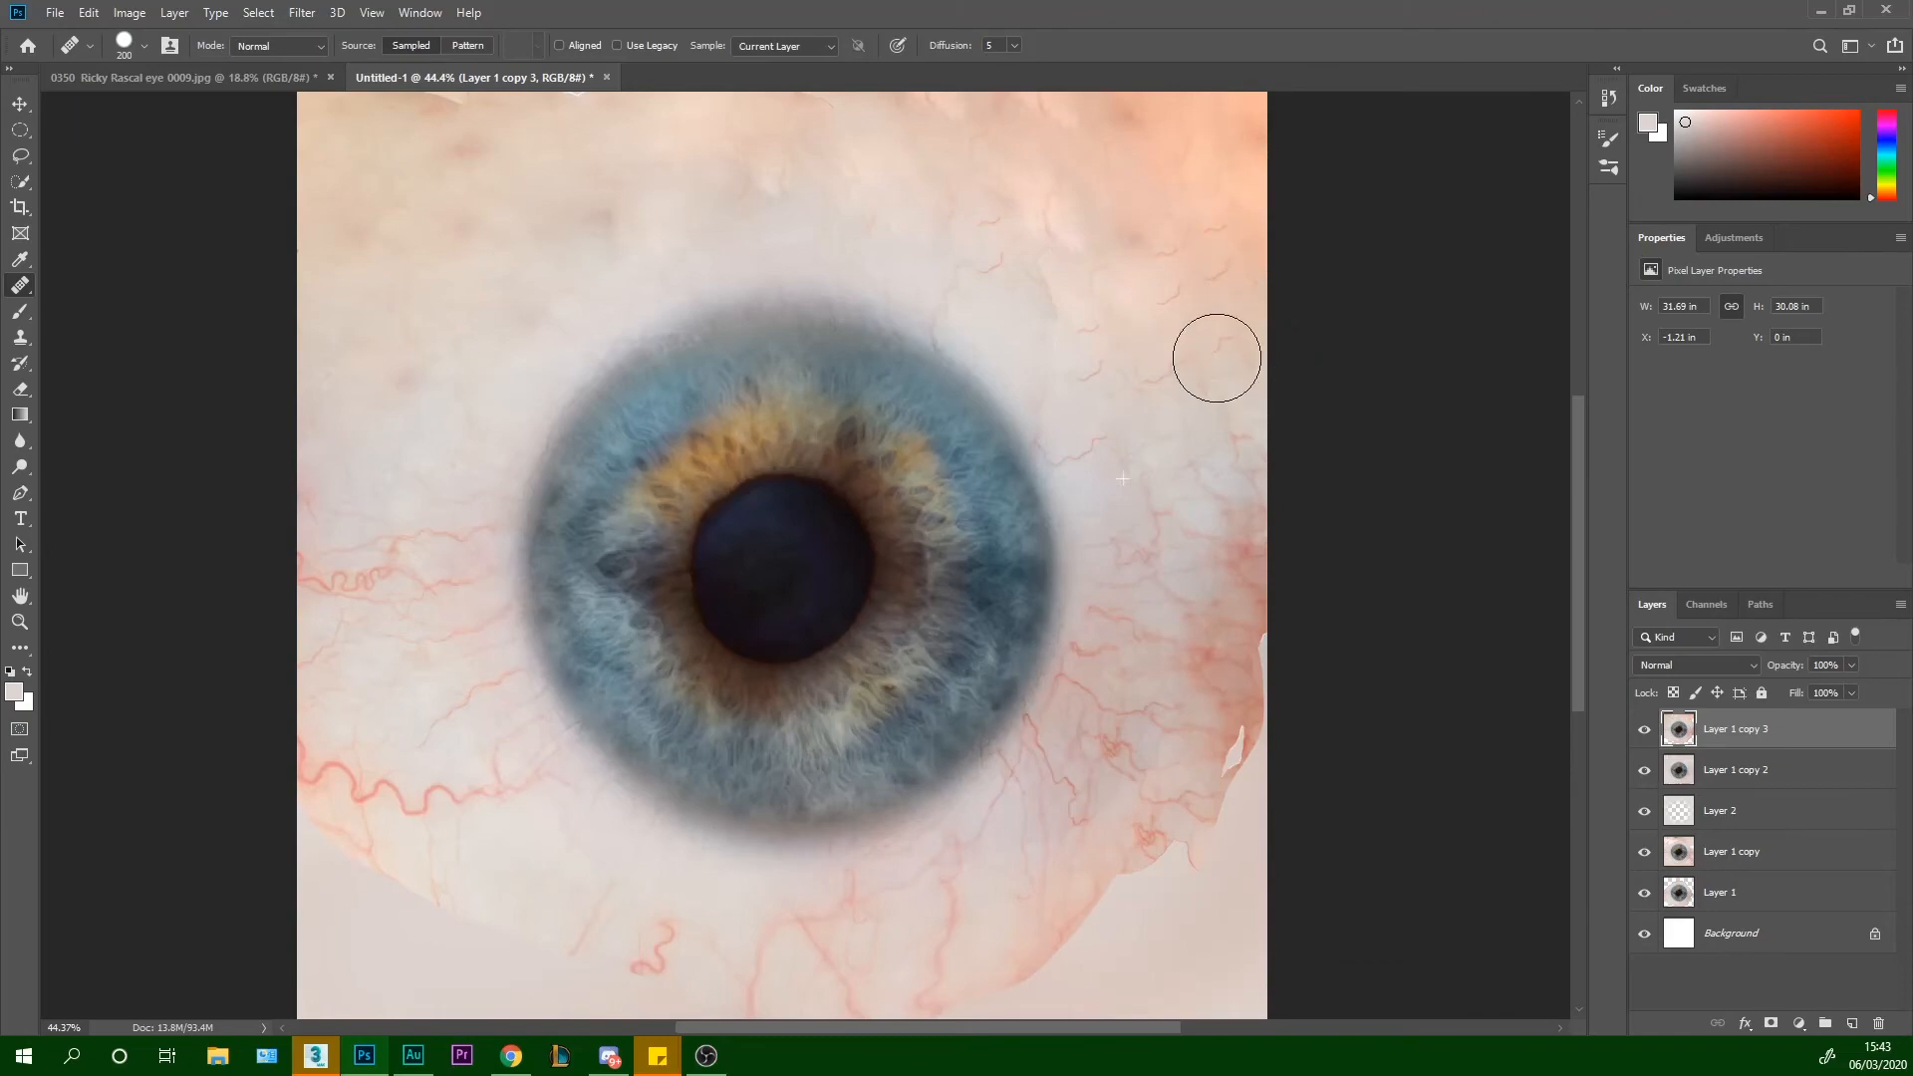
pyautogui.moveTo(1171, 389); pyautogui.dragTo(1188, 362)
pyautogui.click(1203, 310)
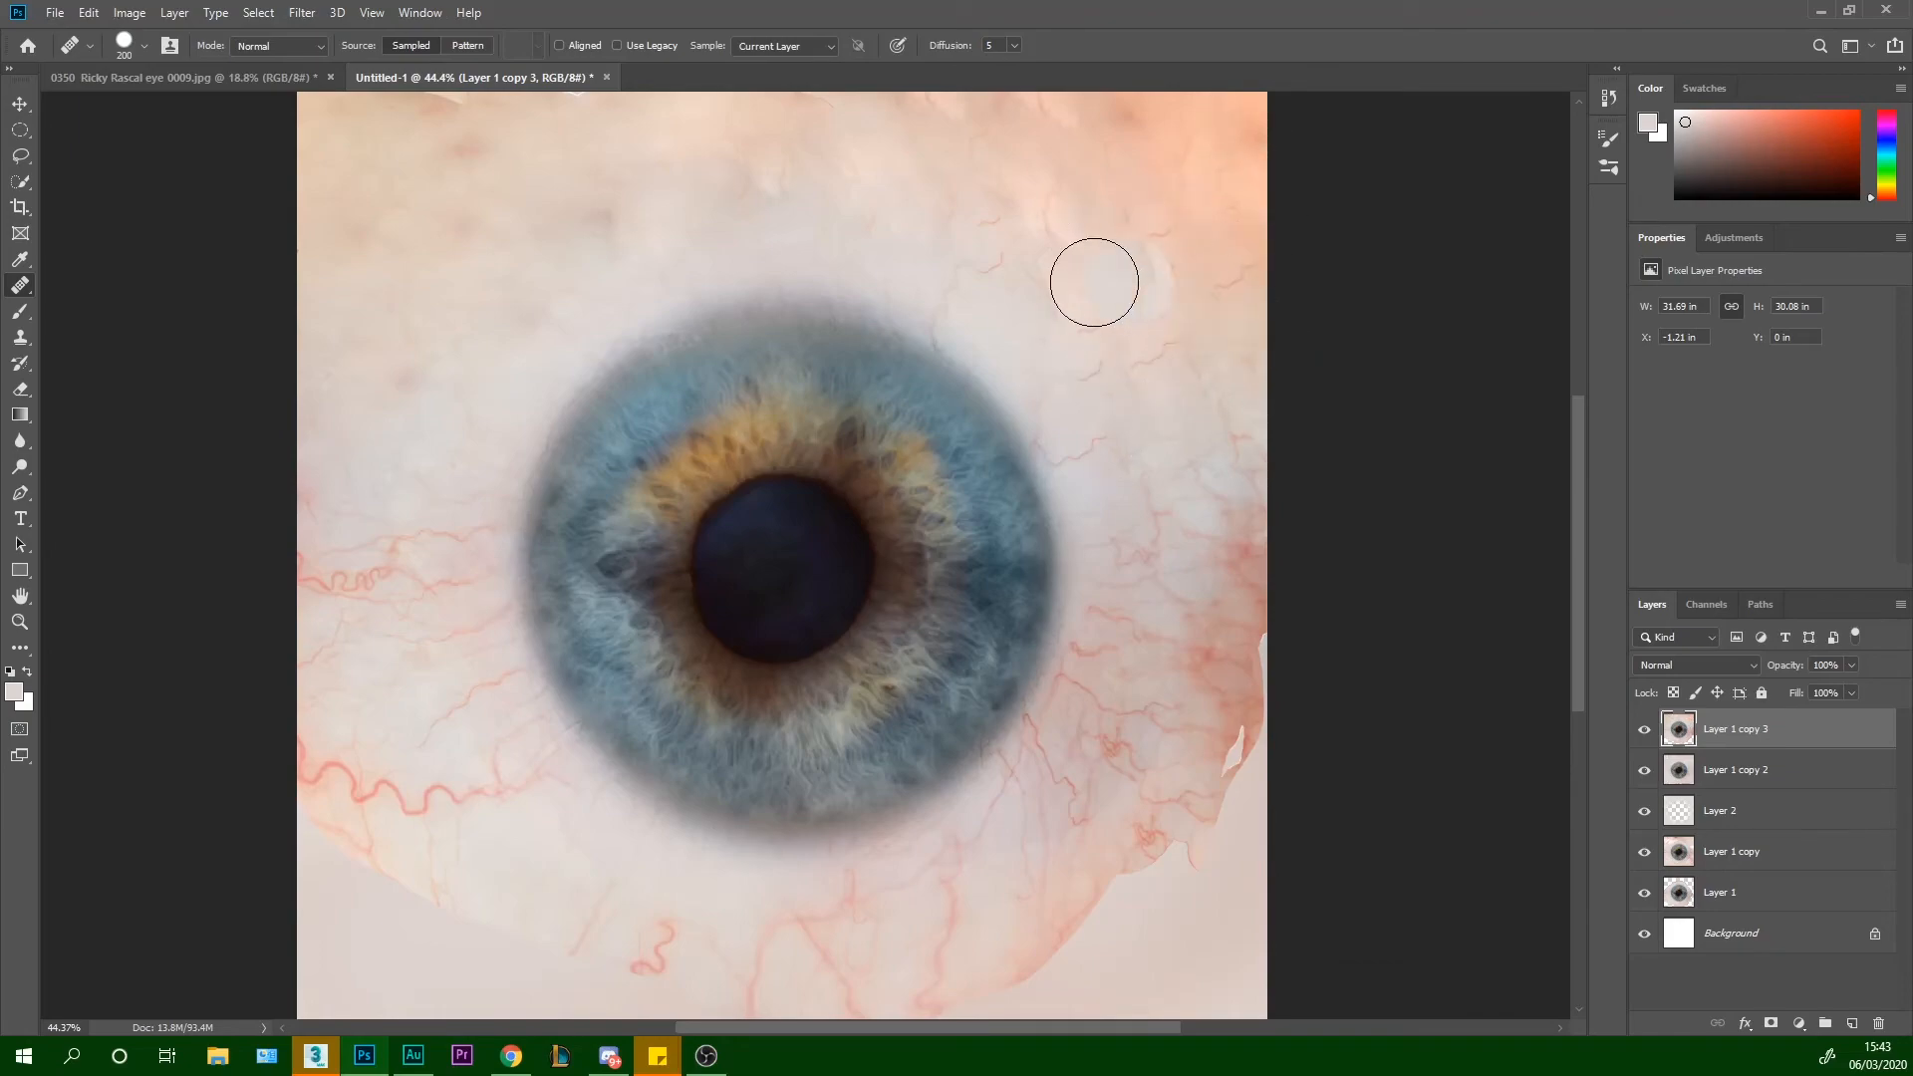
pyautogui.moveTo(1209, 281)
pyautogui.mouseDown()
pyautogui.moveTo(1210, 394)
pyautogui.moveTo(1183, 262)
pyautogui.moveTo(1186, 230)
pyautogui.moveTo(1230, 388)
pyautogui.moveTo(1215, 196)
pyautogui.moveTo(1262, 396)
pyautogui.mouseUp()
pyautogui.hotkey('ctrl', 'z')
pyautogui.hotkey('ctrl', 'z')
pyautogui.hotkey('ctrl', 'z')
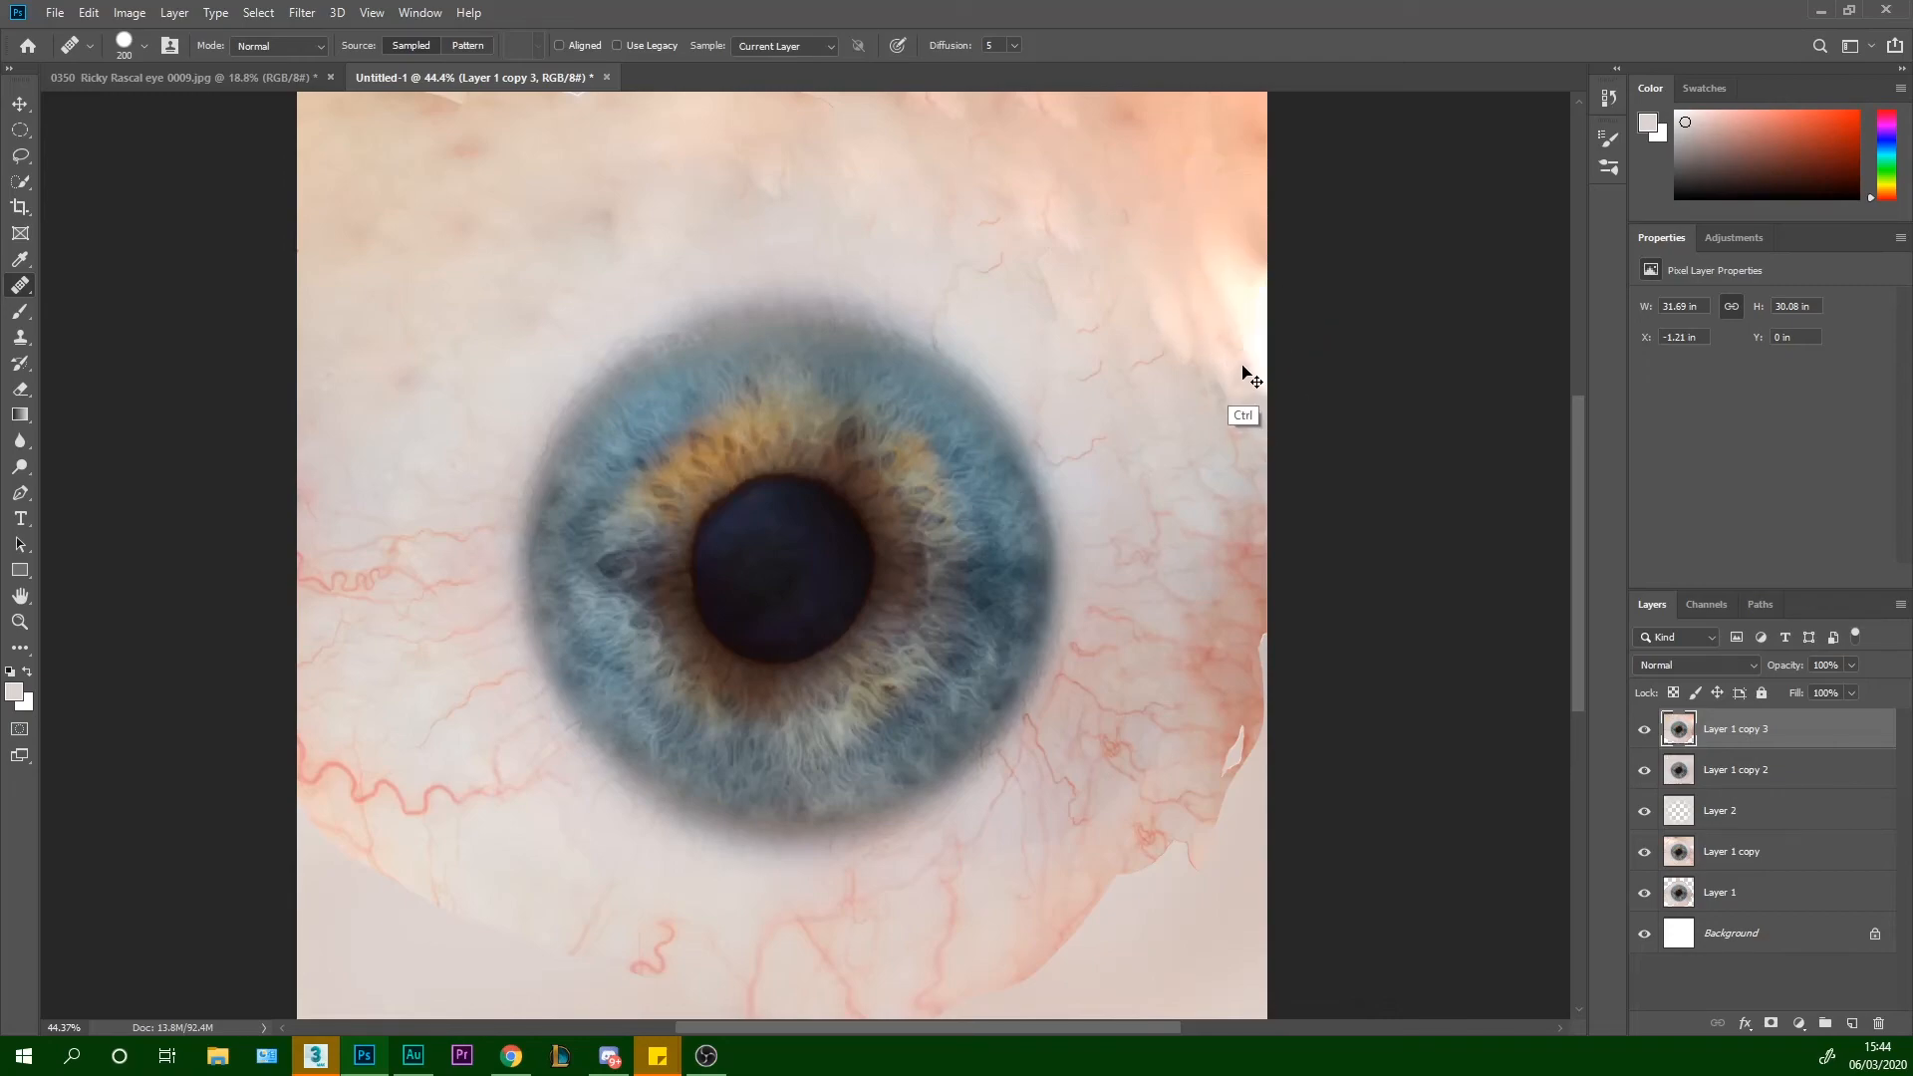
# Heal the canvas's right edge and lower-right corner with veined sclera sampled to the right and below the iris
pyautogui.moveTo(1144, 302); pyautogui.dragTo(1124, 411)
pyautogui.moveTo(1181, 810)
pyautogui.mouseDown()
pyautogui.moveTo(1230, 801)
pyautogui.moveTo(1149, 863)
pyautogui.moveTo(1261, 748)
pyautogui.moveTo(1235, 859)
pyautogui.moveTo(1282, 811)
pyautogui.mouseUp()
pyautogui.moveTo(1268, 883); pyautogui.dragTo(1259, 932)
pyautogui.keyDown('alt'); pyautogui.click(1174, 700); pyautogui.keyUp('alt')
pyautogui.moveTo(1245, 606); pyautogui.dragTo(1253, 904)
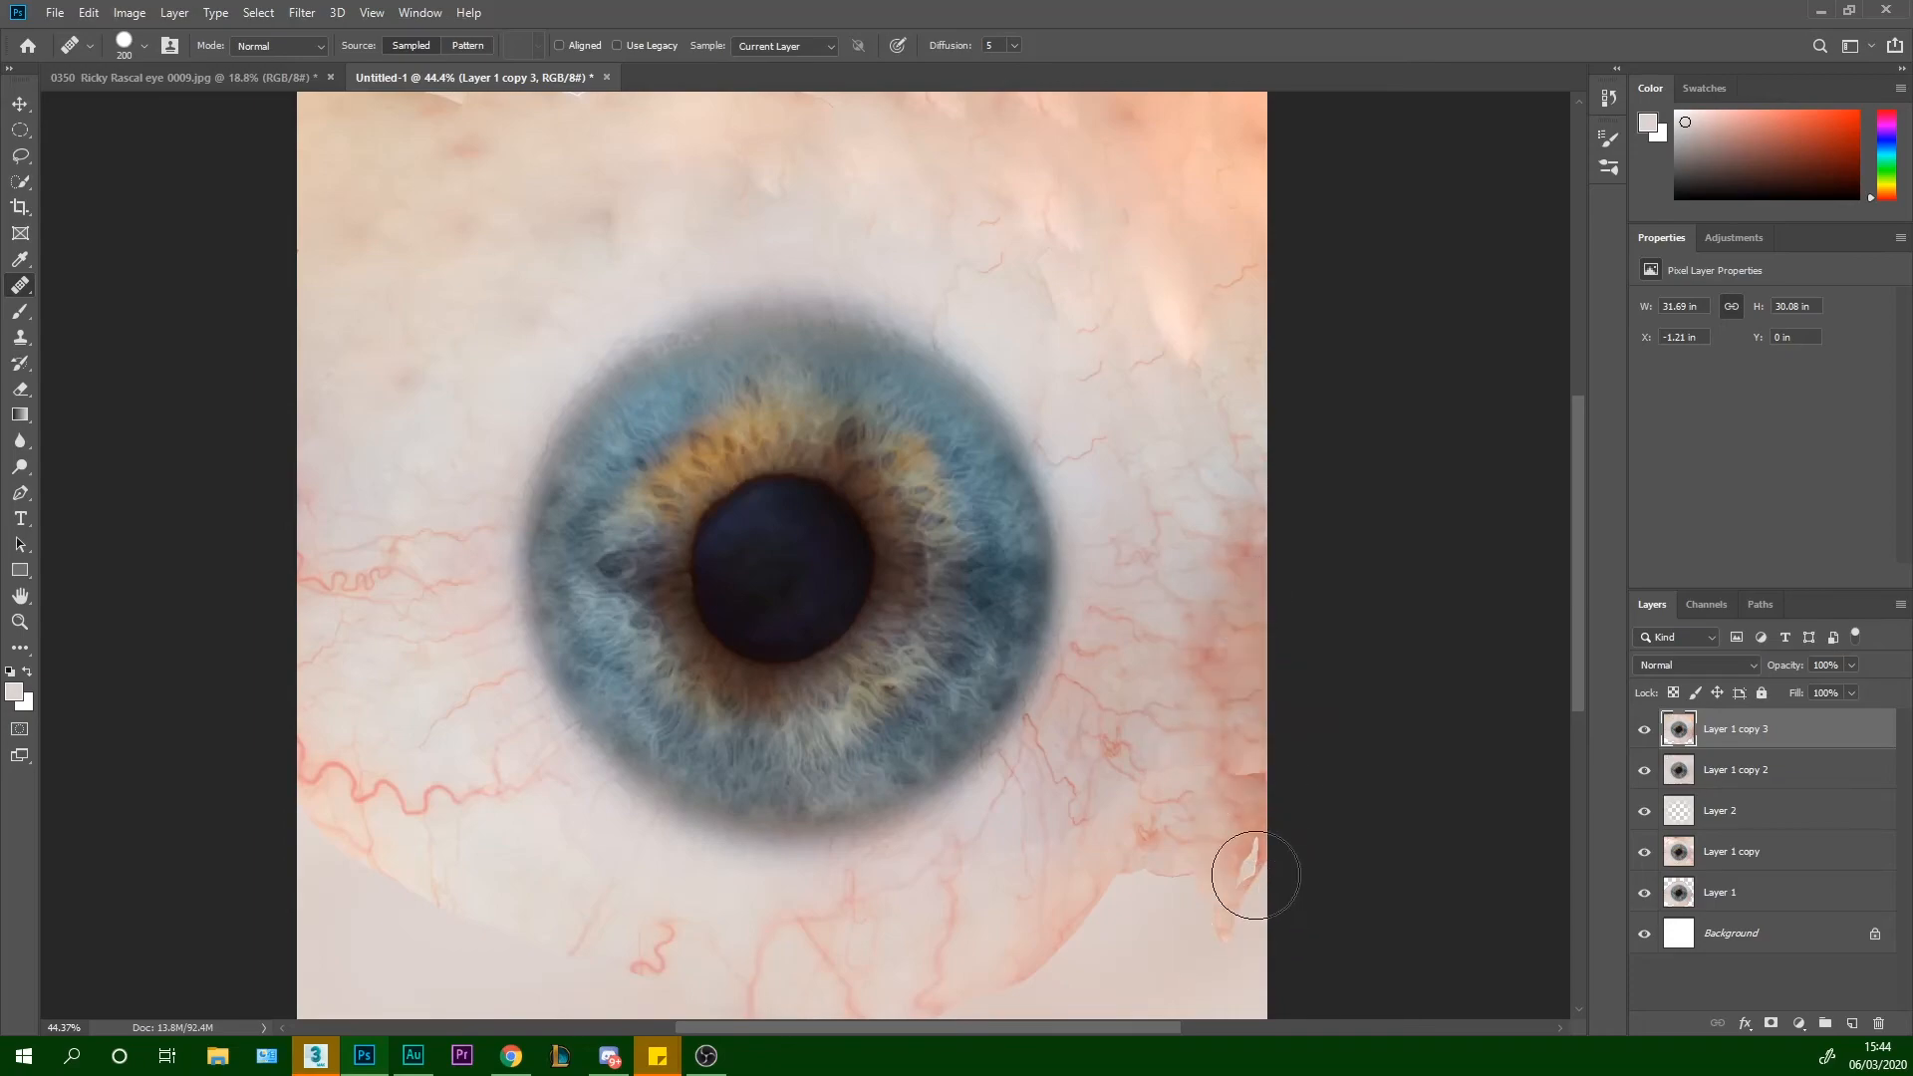
pyautogui.keyDown('alt'); pyautogui.click(1215, 244); pyautogui.keyUp('alt')
pyautogui.moveTo(1237, 622)
pyautogui.mouseDown()
pyautogui.moveTo(1238, 891)
pyautogui.moveTo(1259, 813)
pyautogui.moveTo(1237, 935)
pyautogui.moveTo(1212, 893)
pyautogui.moveTo(1114, 960)
pyautogui.moveTo(1167, 871)
pyautogui.moveTo(987, 997)
pyautogui.moveTo(1245, 981)
pyautogui.moveTo(1241, 924)
pyautogui.mouseUp()
pyautogui.keyDown('alt'); pyautogui.click(998, 863); pyautogui.keyUp('alt')
pyautogui.moveTo(1054, 919)
pyautogui.mouseDown()
pyautogui.moveTo(1014, 980)
pyautogui.moveTo(1101, 975)
pyautogui.mouseUp()
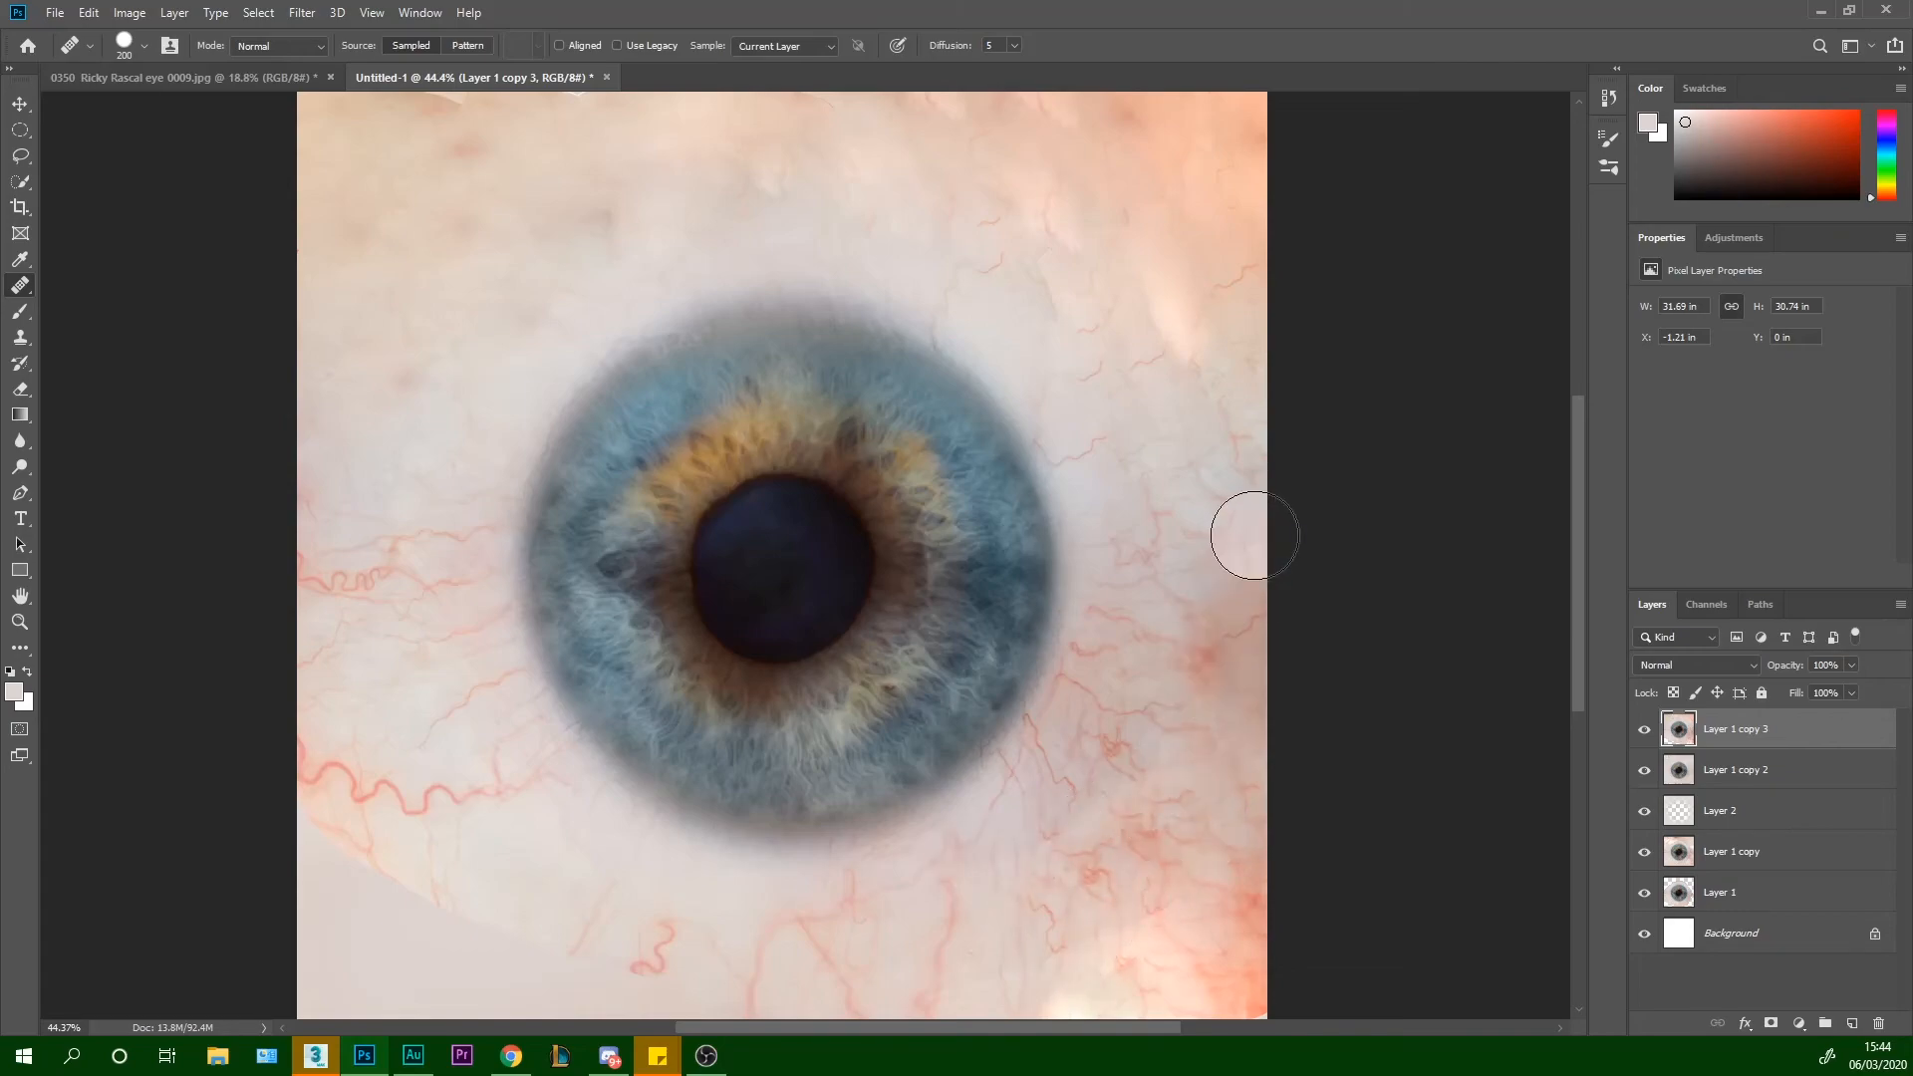
# Fill the canvas's lower-left corner and bottom edge with veined sclera using the Healing Brush
pyautogui.scroll(-3, 1255, 538)
pyautogui.scroll(1, 1255, 539)
pyautogui.scroll(1, 1264, 546)
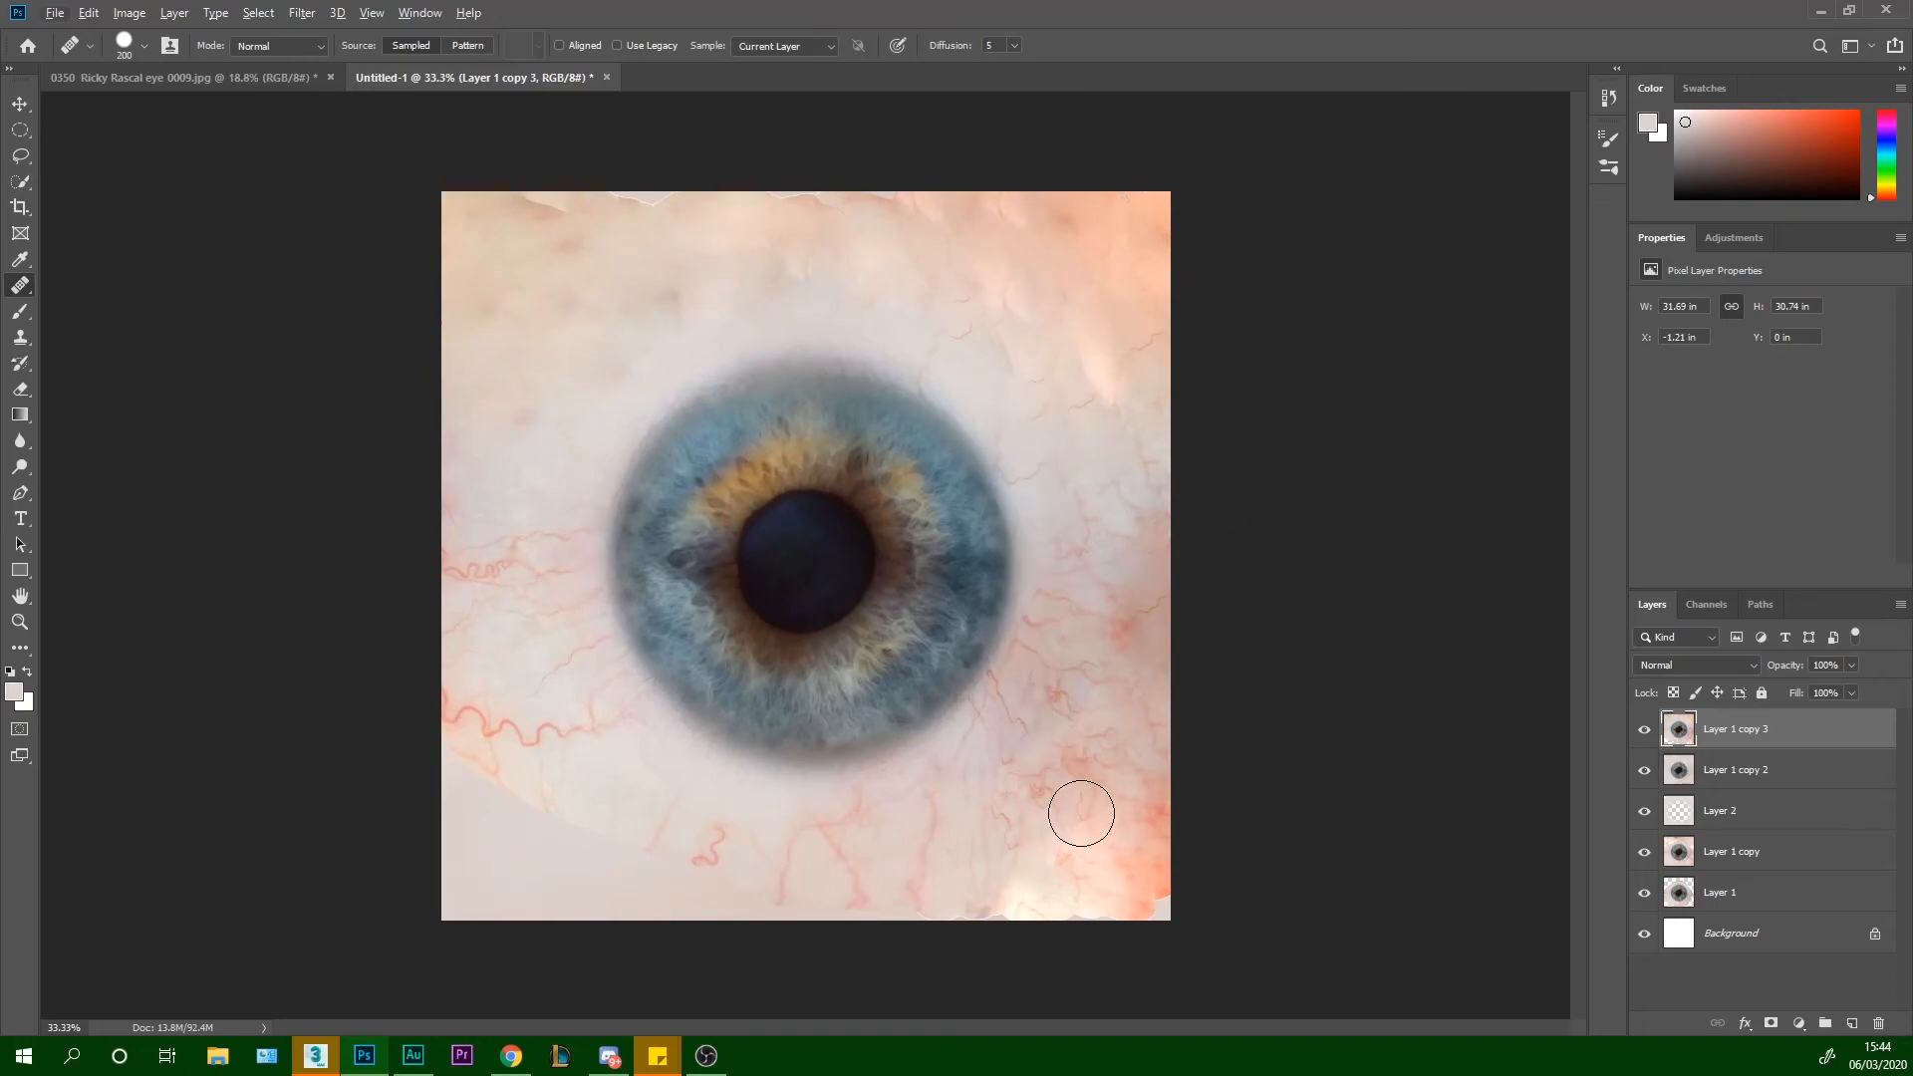
pyautogui.press('alt')
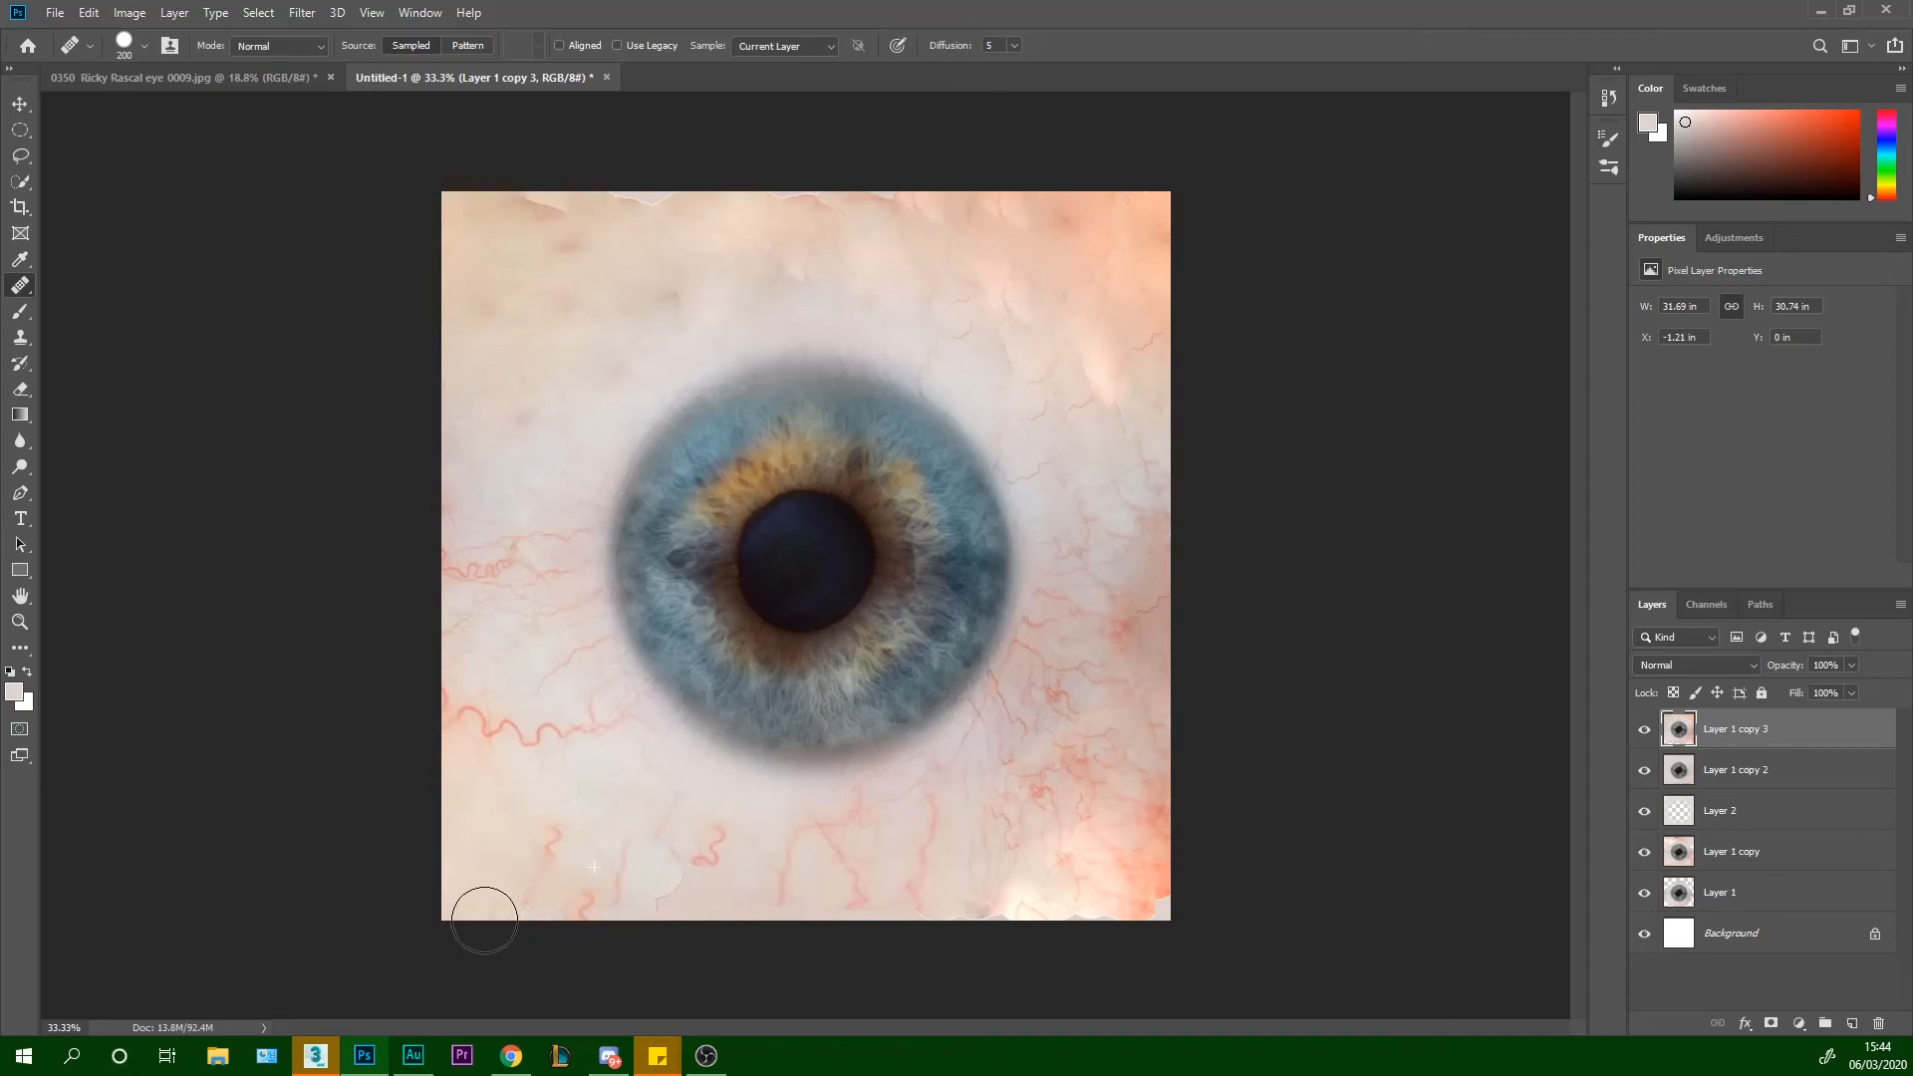
pyautogui.moveTo(823, 902); pyautogui.dragTo(823, 878)
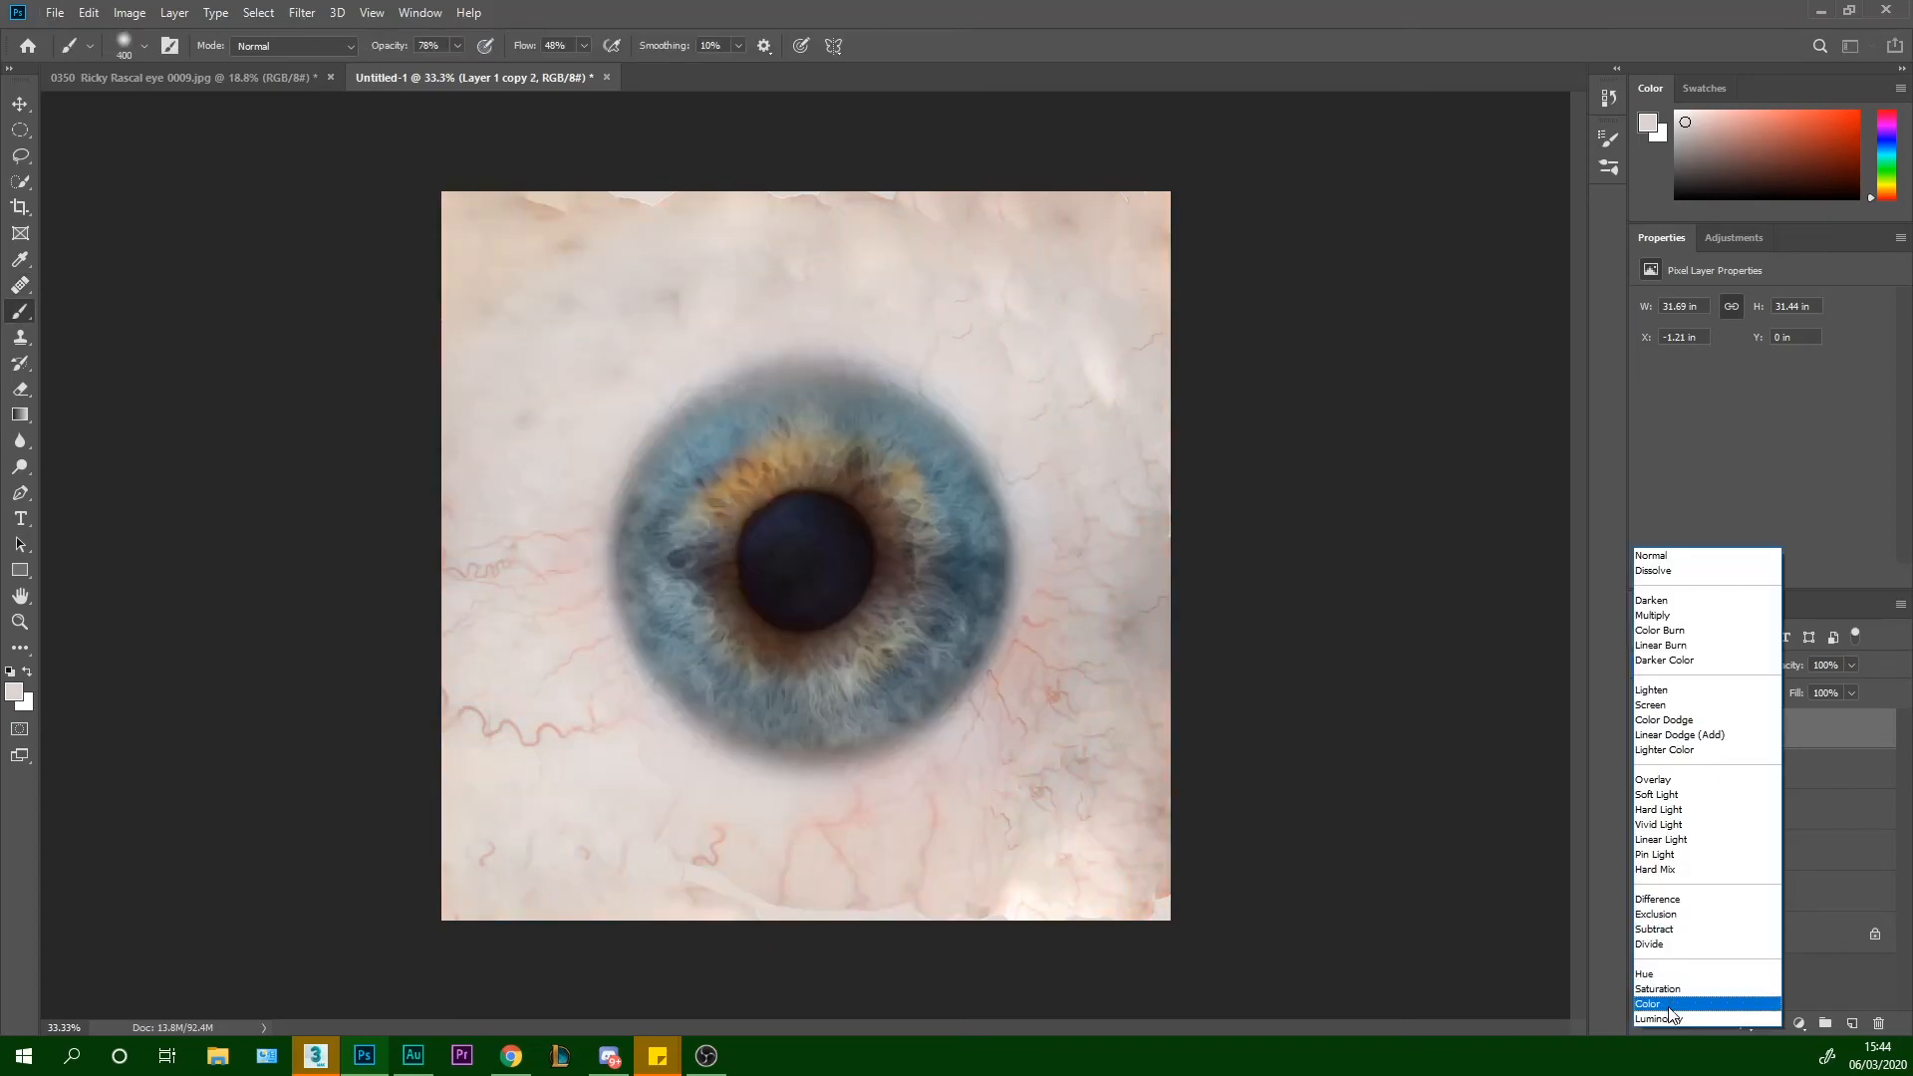
# Try Layer 1 copy 2 above Layer 1 copy 3 with the Color blend mode and compare the effect
pyautogui.click(1670, 1007)
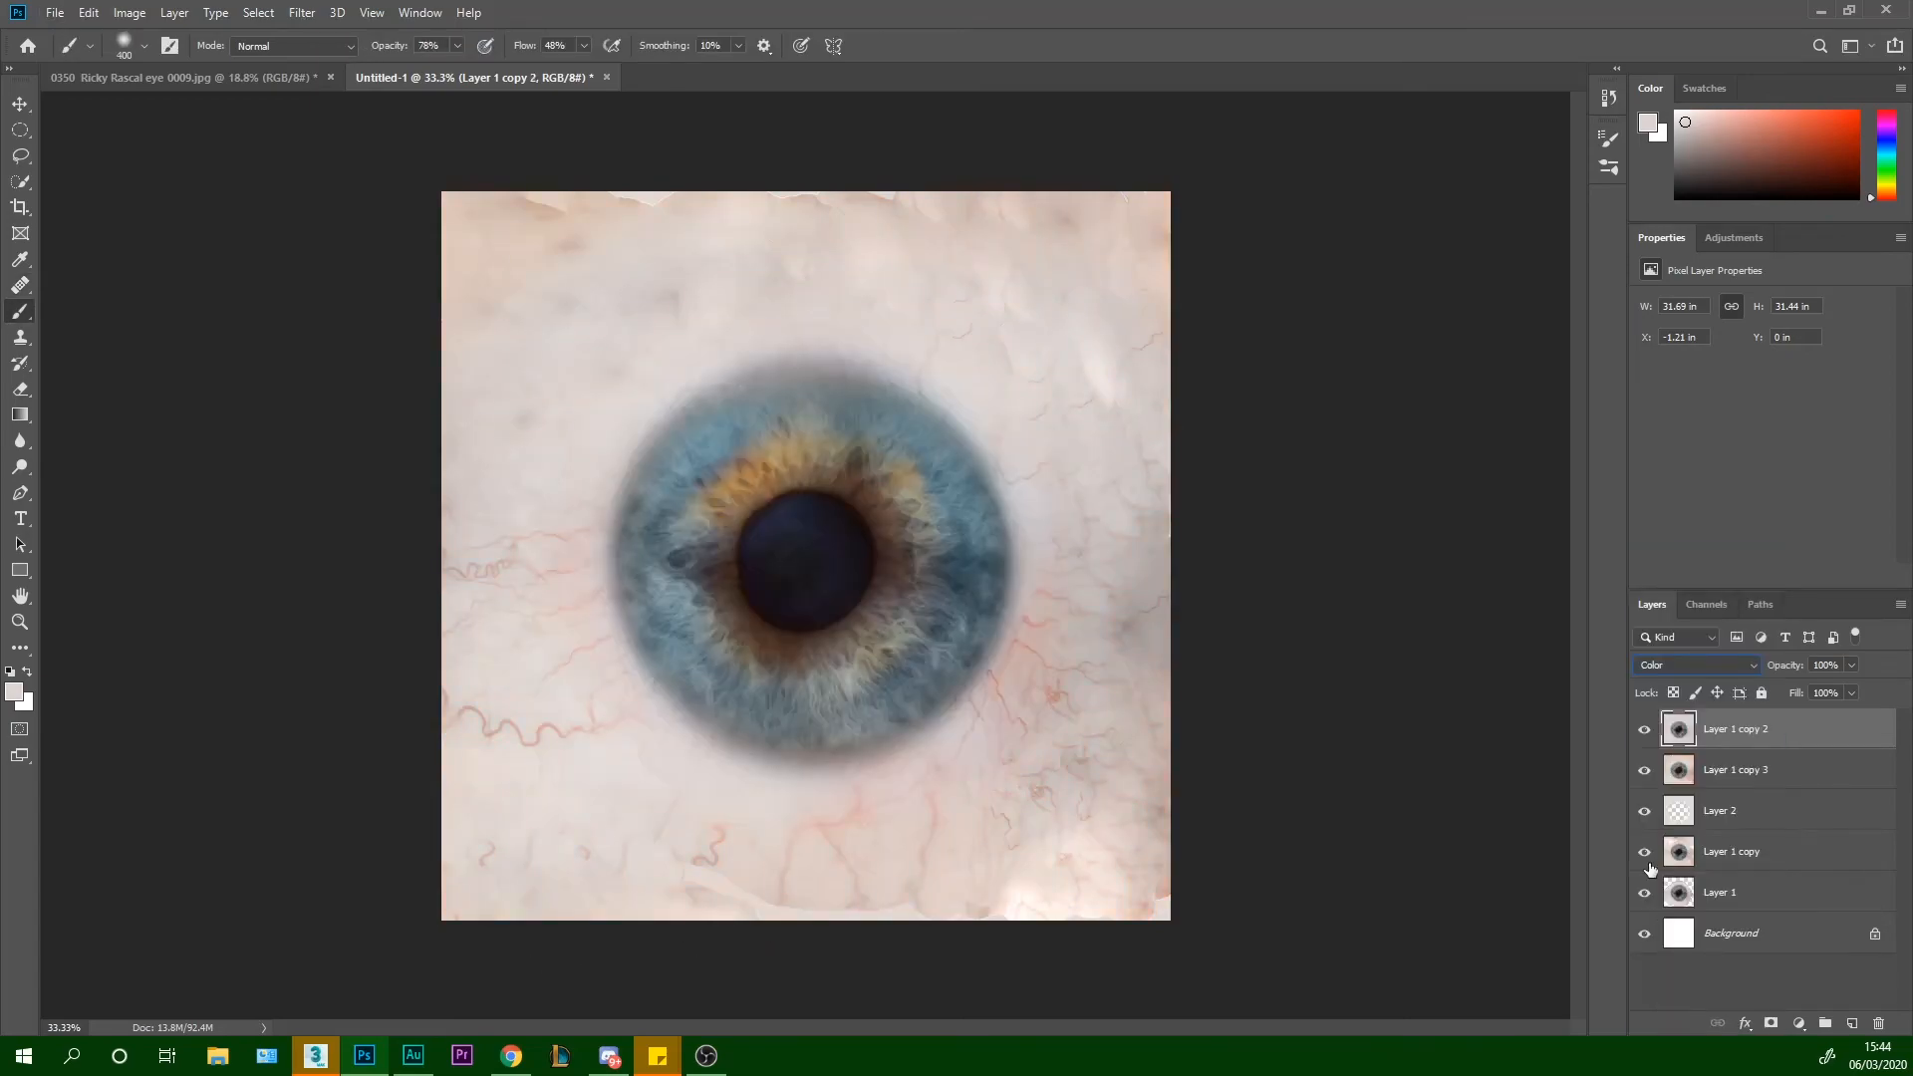
pyautogui.click(1645, 732)
pyautogui.hotkey('ctrl', '-')
pyautogui.hotkey('ctrl', '-')
pyautogui.hotkey('ctrl', '-')
pyautogui.hotkey('ctrl', '+')
pyautogui.hotkey('ctrl', '+')
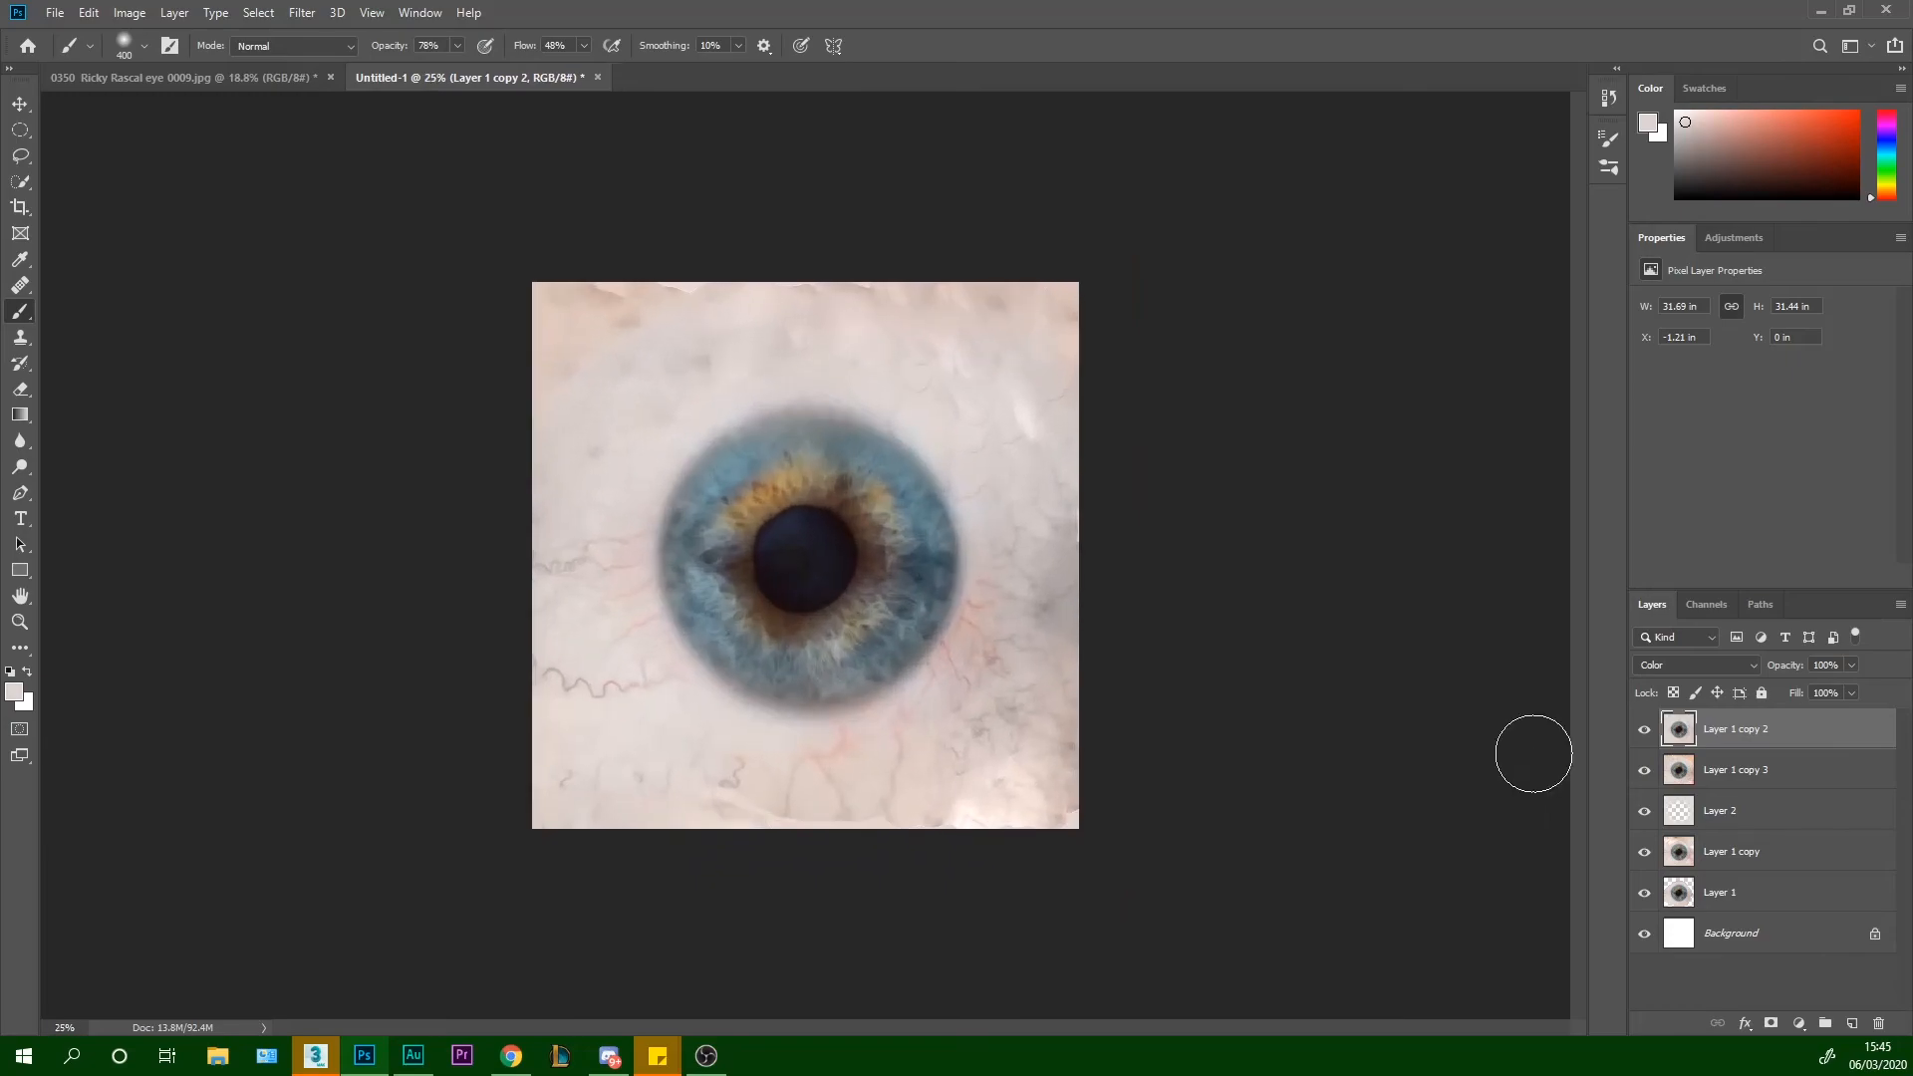
# Test the Darker Color blend mode on Layer 1 copy 2, compare it hidden and shown, and delete that layer
pyautogui.click(1699, 664)
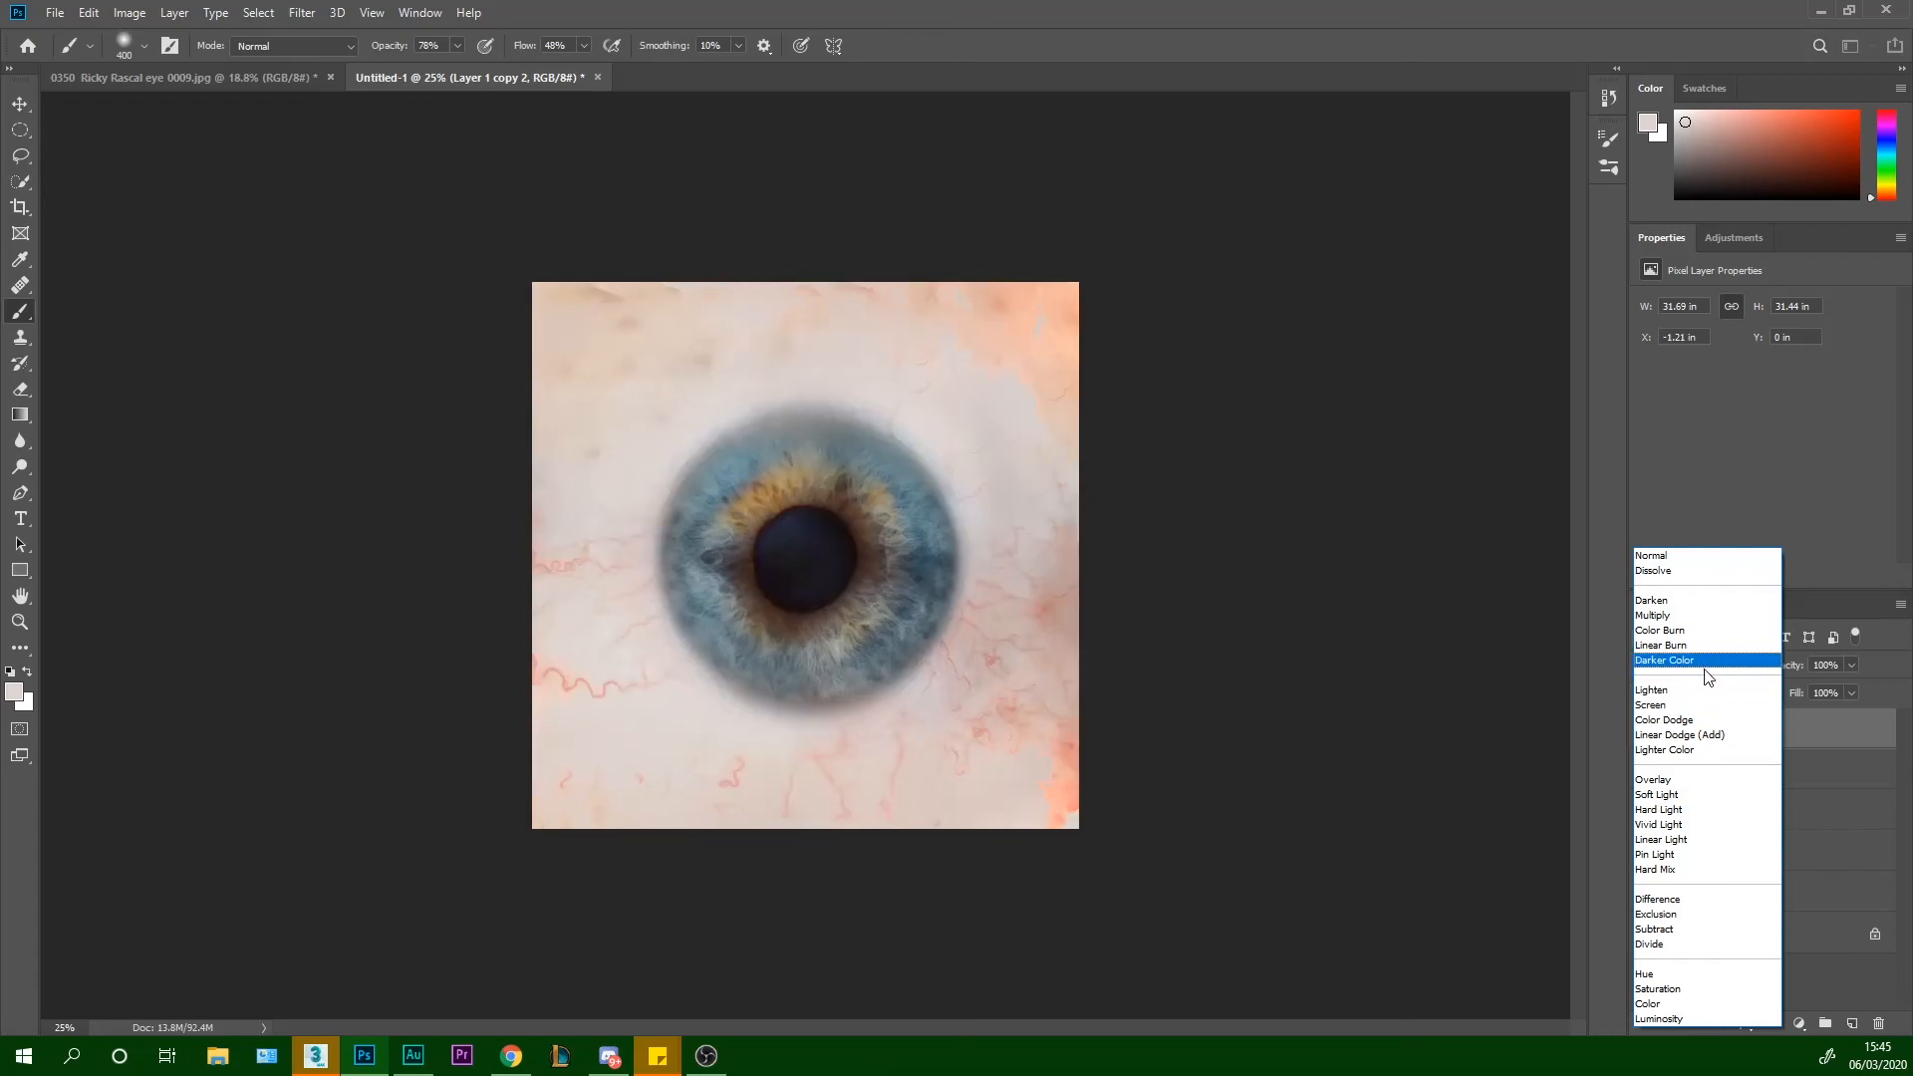
pyautogui.click(1709, 661)
pyautogui.click(1645, 730)
pyautogui.click(1646, 730)
pyautogui.click(1646, 731)
pyautogui.click(1646, 731)
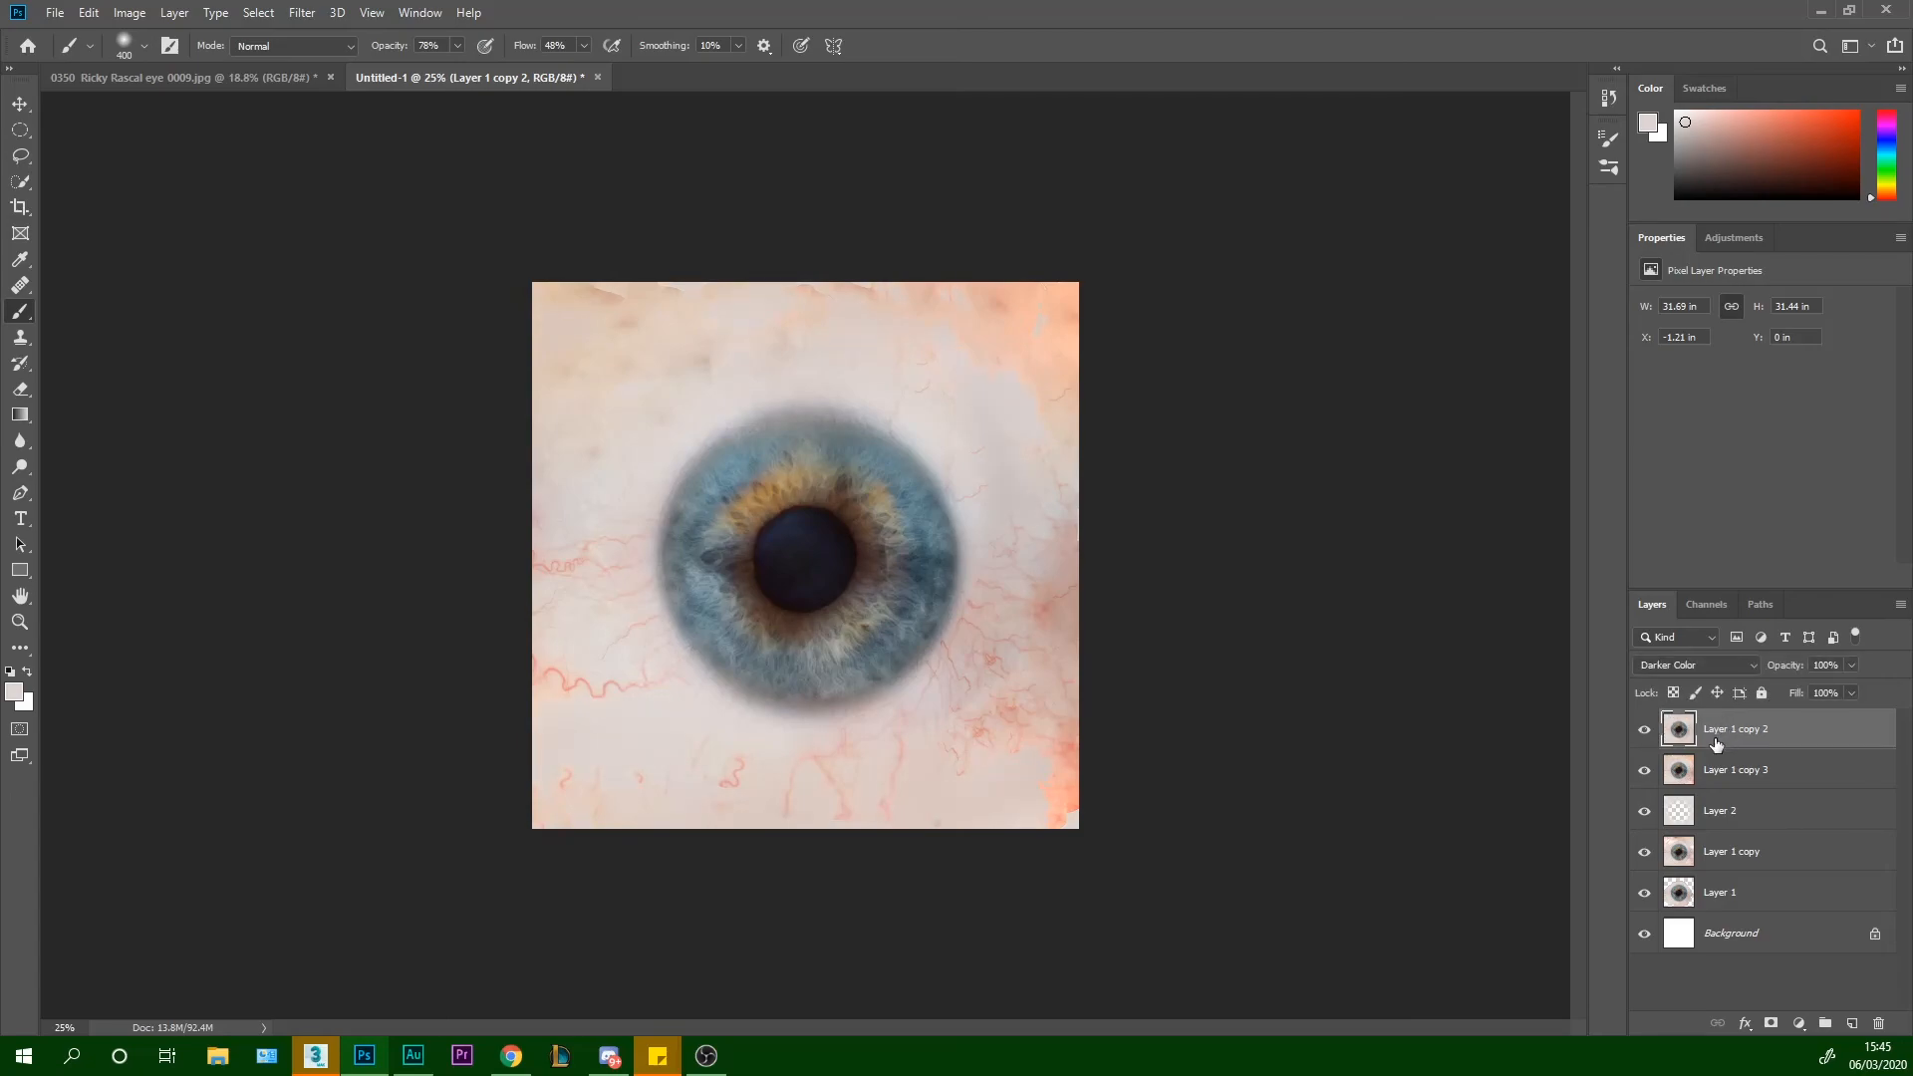
pyautogui.press('Delete')
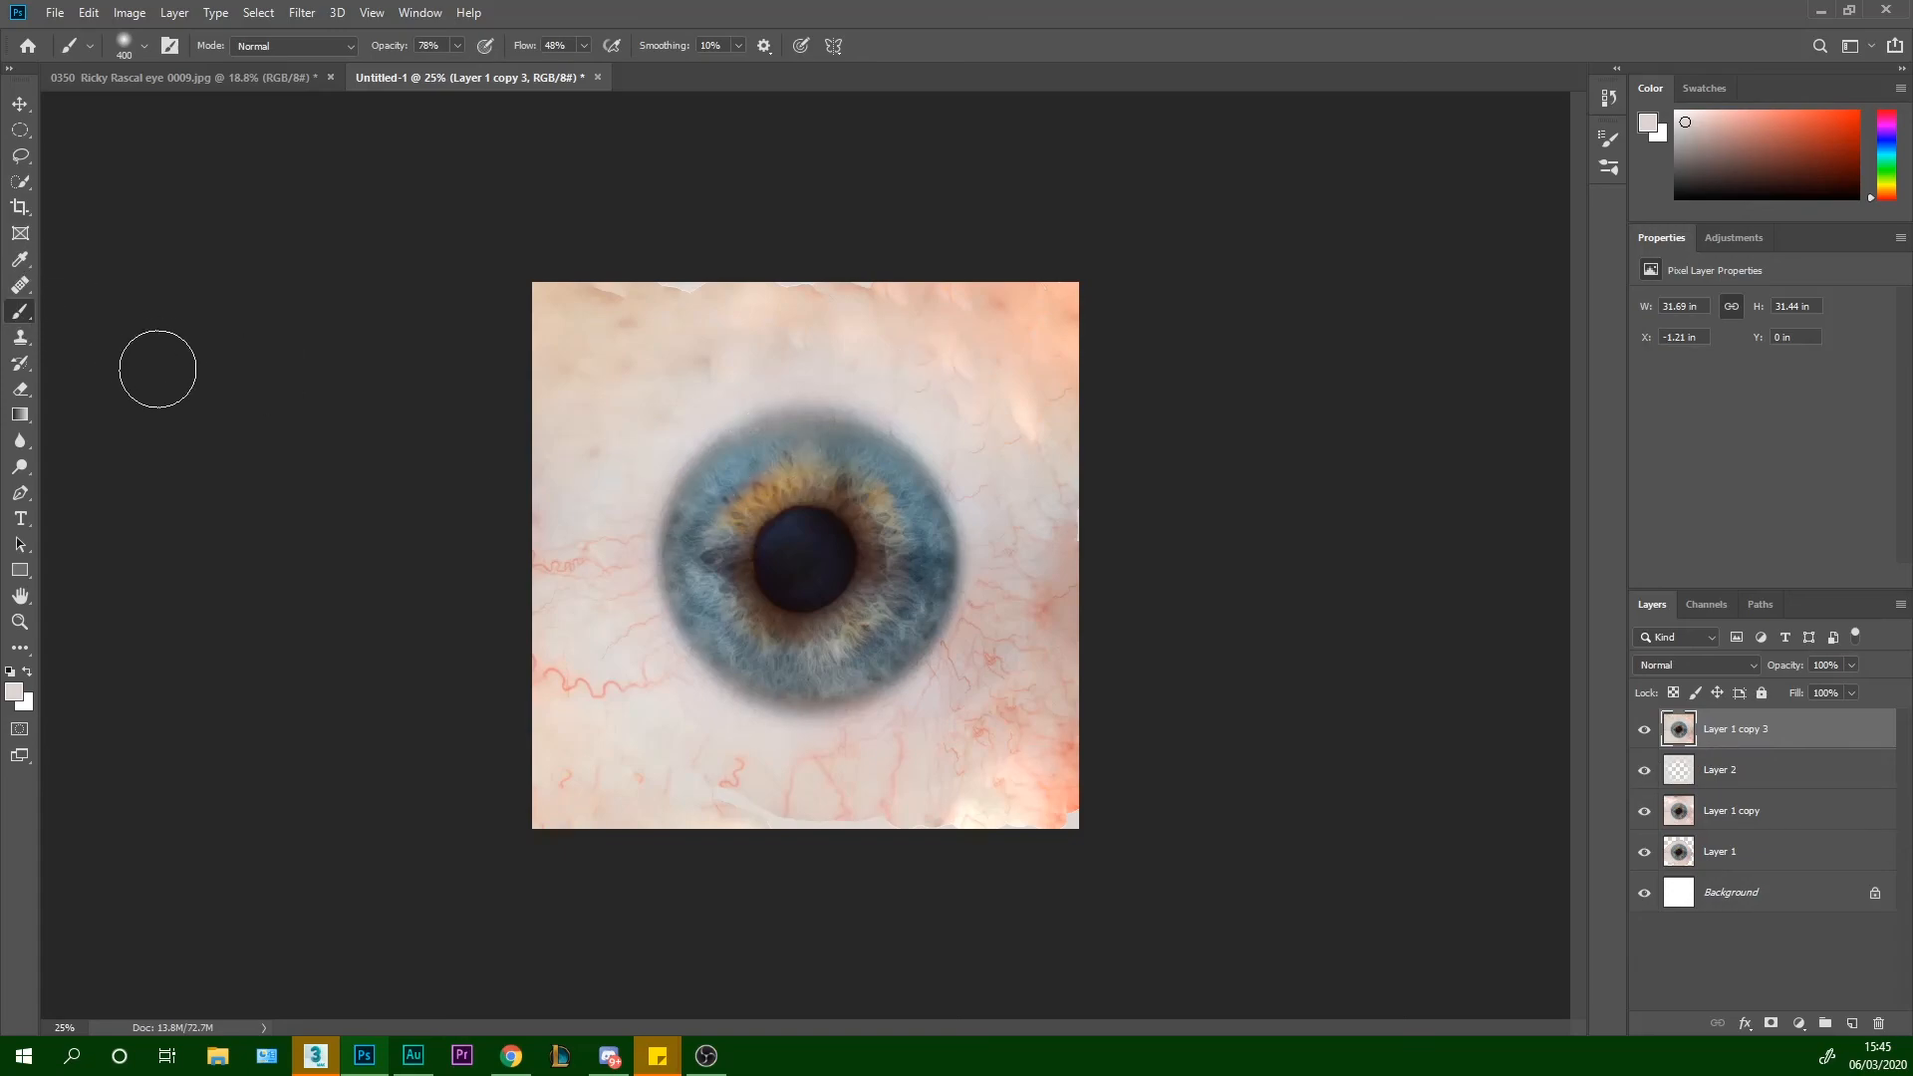
# Sample the sclera to the iris's upper right and paint over Layer 1 copy 3's top and left edges with an enlarged soft brush
pyautogui.keyDown('alt'); pyautogui.click(943, 411); pyautogui.keyUp('alt')
pyautogui.press(']')
pyautogui.press(']')
pyautogui.press(']')
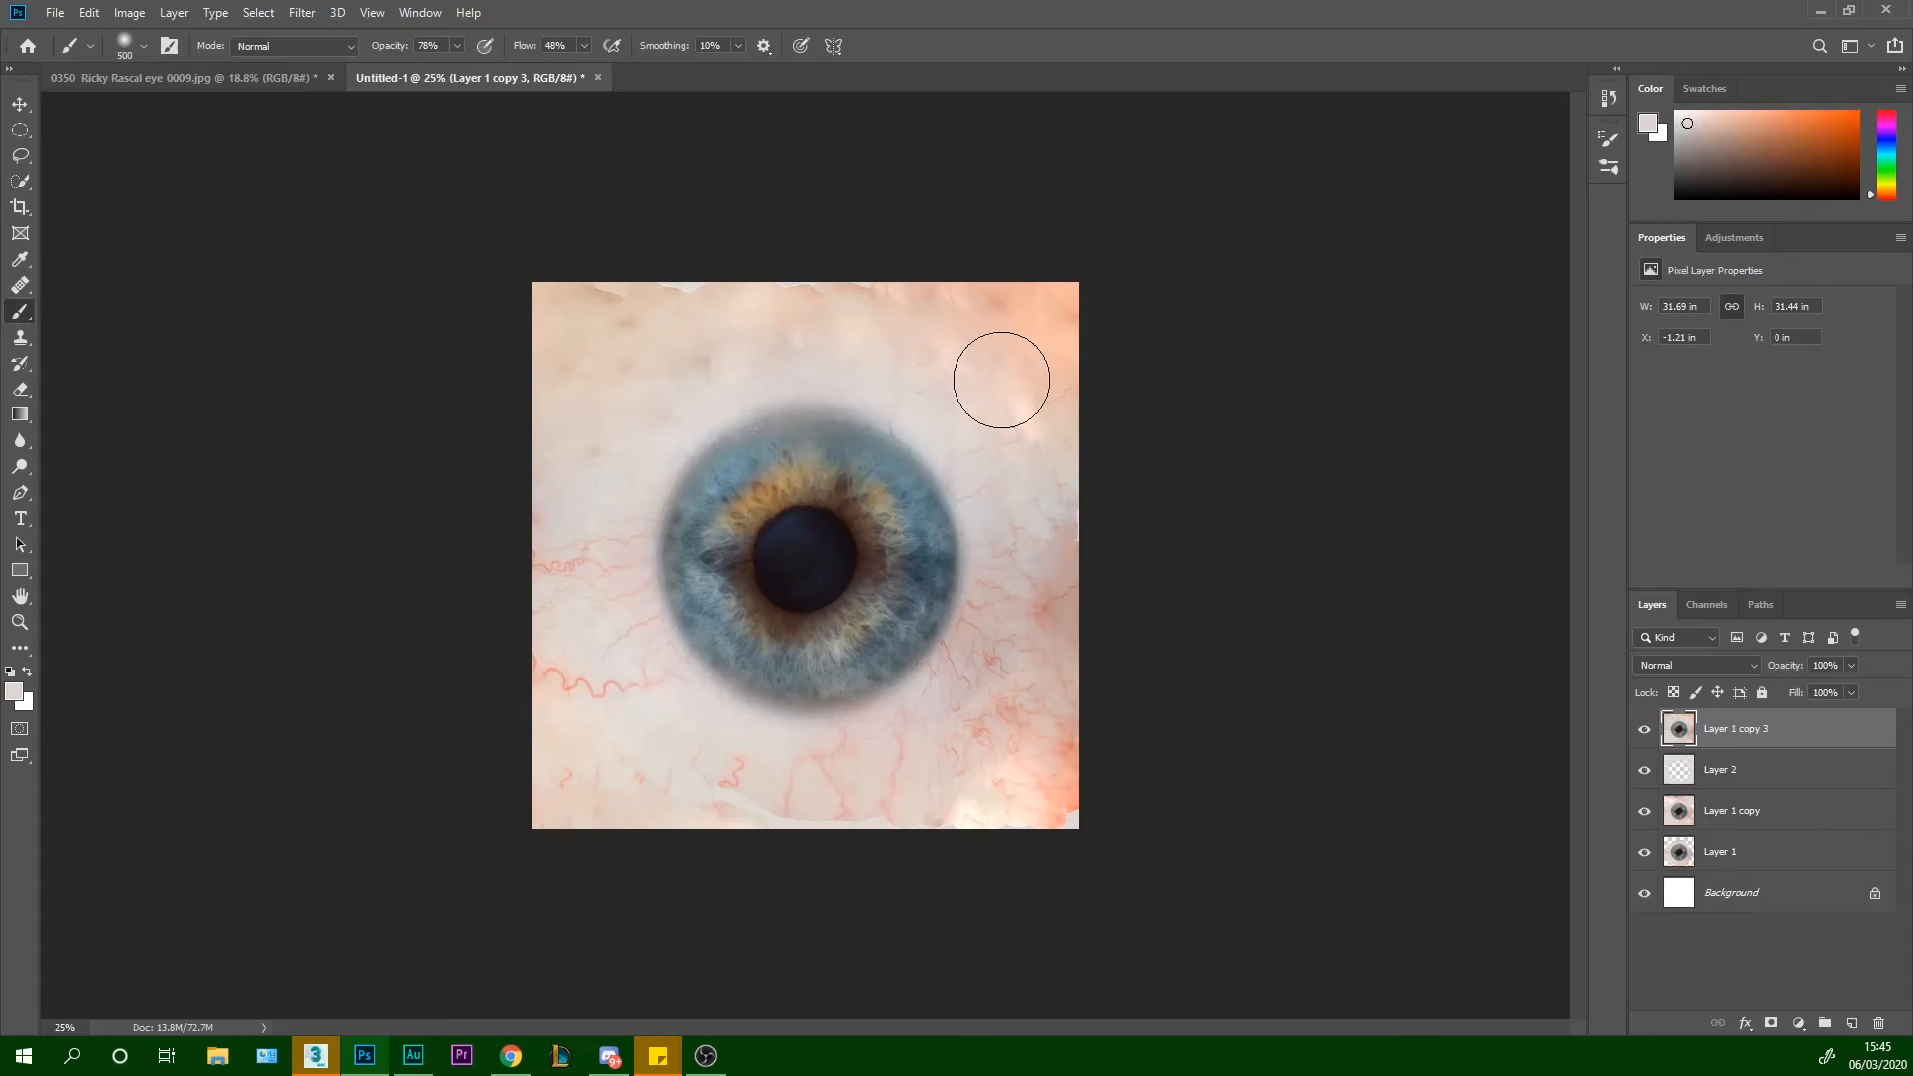
pyautogui.press('[')
pyautogui.moveTo(956, 368)
pyautogui.mouseDown()
pyautogui.moveTo(1035, 460)
pyautogui.moveTo(1045, 386)
pyautogui.moveTo(994, 302)
pyautogui.moveTo(1063, 353)
pyautogui.moveTo(839, 321)
pyautogui.moveTo(545, 330)
pyautogui.moveTo(449, 277)
pyautogui.moveTo(630, 359)
pyautogui.moveTo(586, 282)
pyautogui.mouseUp()
pyautogui.moveTo(572, 684)
pyautogui.mouseDown()
pyautogui.moveTo(522, 684)
pyautogui.moveTo(518, 533)
pyautogui.moveTo(508, 630)
pyautogui.moveTo(545, 787)
pyautogui.mouseUp()
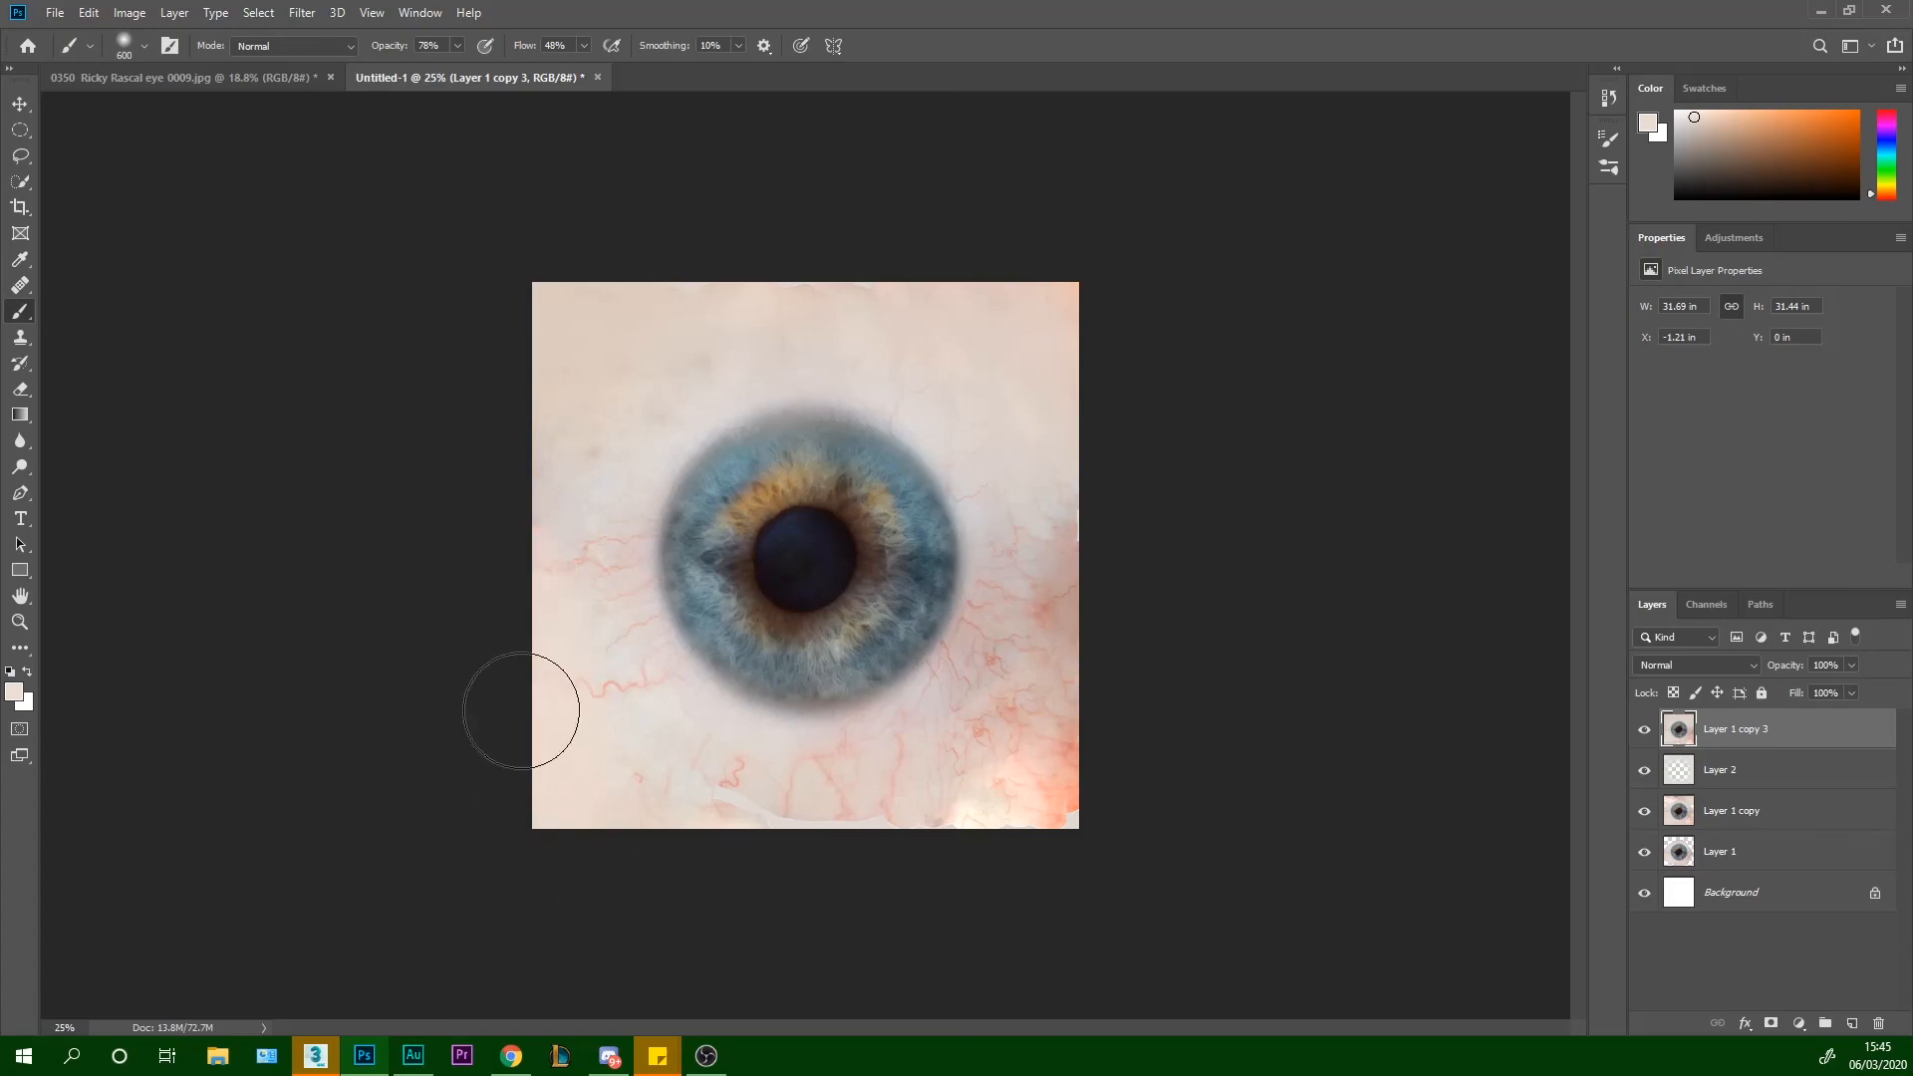
# Paint over the lower-right corner, bottom and side edges of Layer 1 copy 3 with sclera colours sampled below and right of the iris
pyautogui.keyDown('alt'); pyautogui.click(949, 762); pyautogui.keyUp('alt')
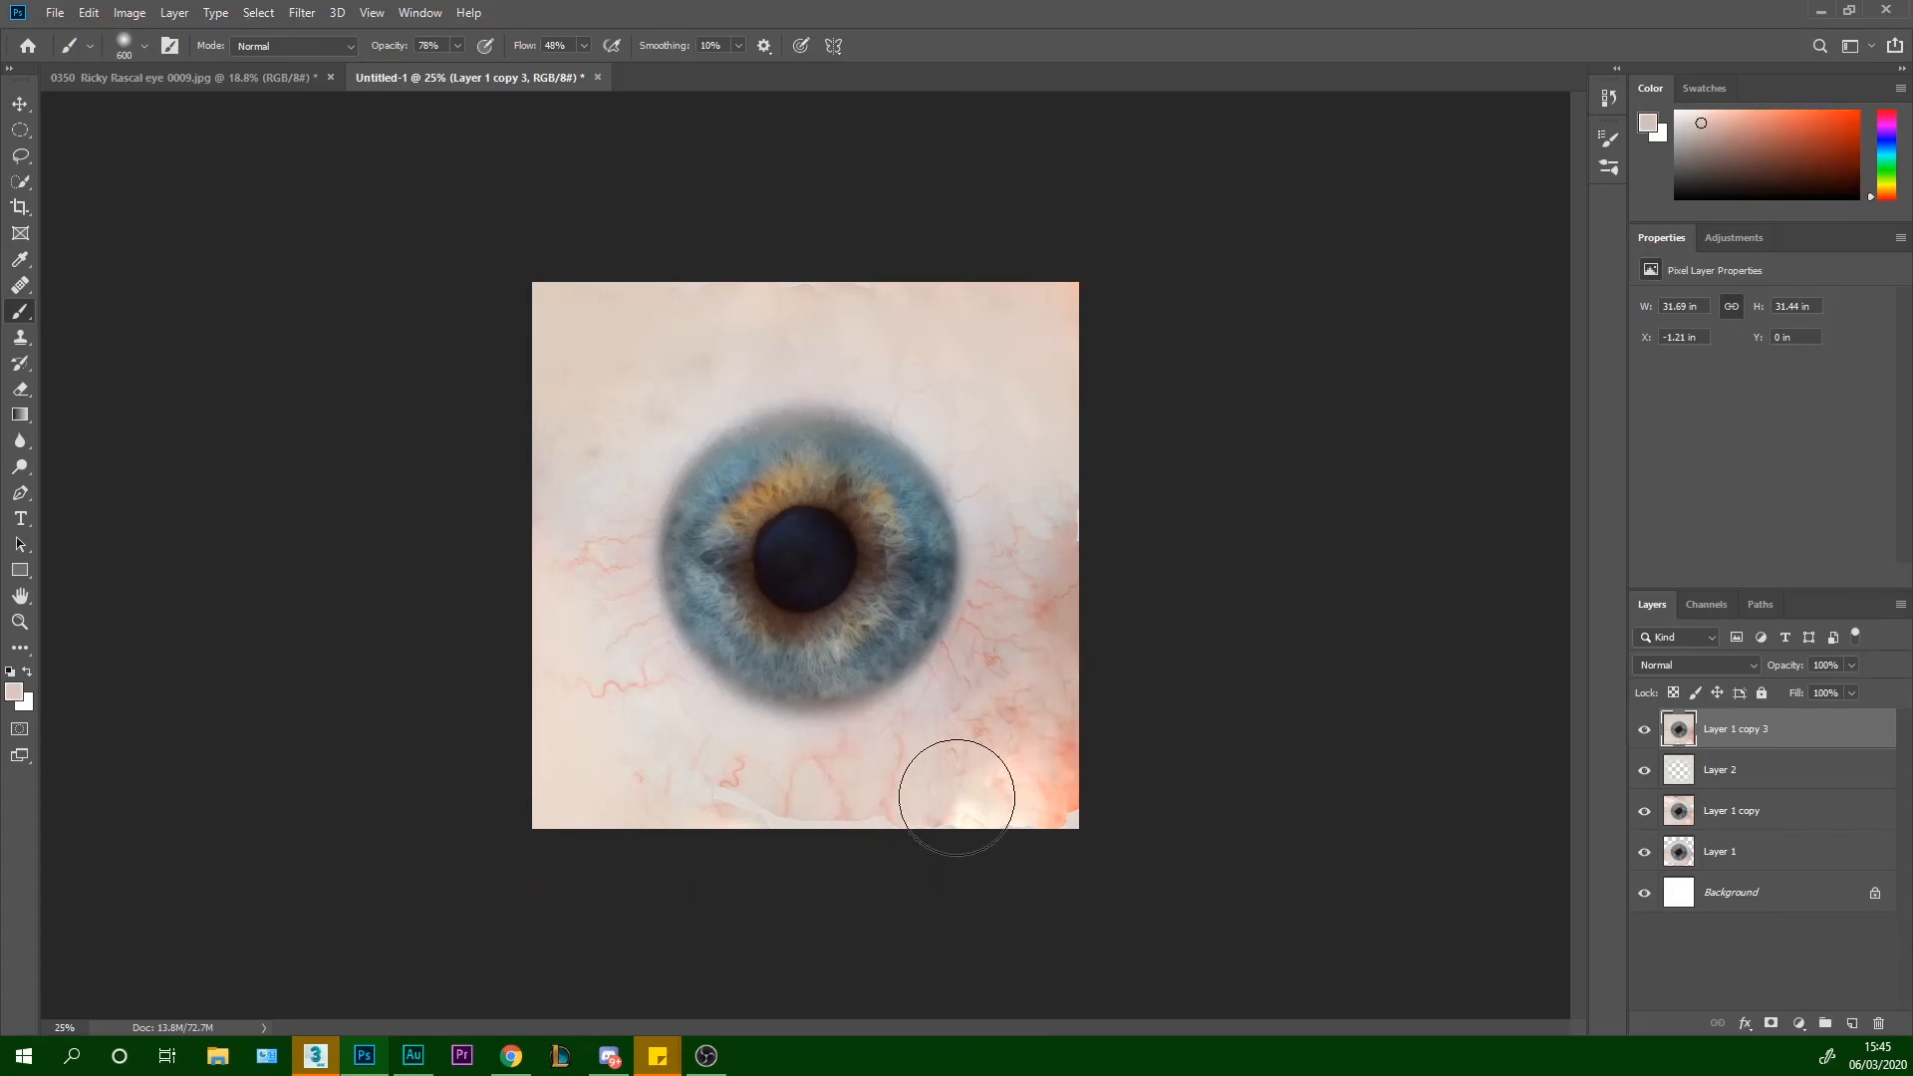
pyautogui.moveTo(1076, 786)
pyautogui.mouseDown()
pyautogui.moveTo(1082, 716)
pyautogui.moveTo(906, 830)
pyautogui.moveTo(939, 848)
pyautogui.moveTo(700, 846)
pyautogui.moveTo(888, 870)
pyautogui.moveTo(757, 782)
pyautogui.moveTo(704, 797)
pyautogui.moveTo(801, 846)
pyautogui.moveTo(1005, 829)
pyautogui.moveTo(1107, 794)
pyautogui.moveTo(1079, 810)
pyautogui.moveTo(1103, 633)
pyautogui.moveTo(1068, 532)
pyautogui.moveTo(1110, 636)
pyautogui.moveTo(1094, 715)
pyautogui.moveTo(1019, 813)
pyautogui.moveTo(1080, 659)
pyautogui.moveTo(964, 681)
pyautogui.moveTo(1067, 539)
pyautogui.moveTo(1056, 762)
pyautogui.mouseUp()
pyautogui.keyDown('alt'); pyautogui.click(743, 783); pyautogui.keyUp('alt')
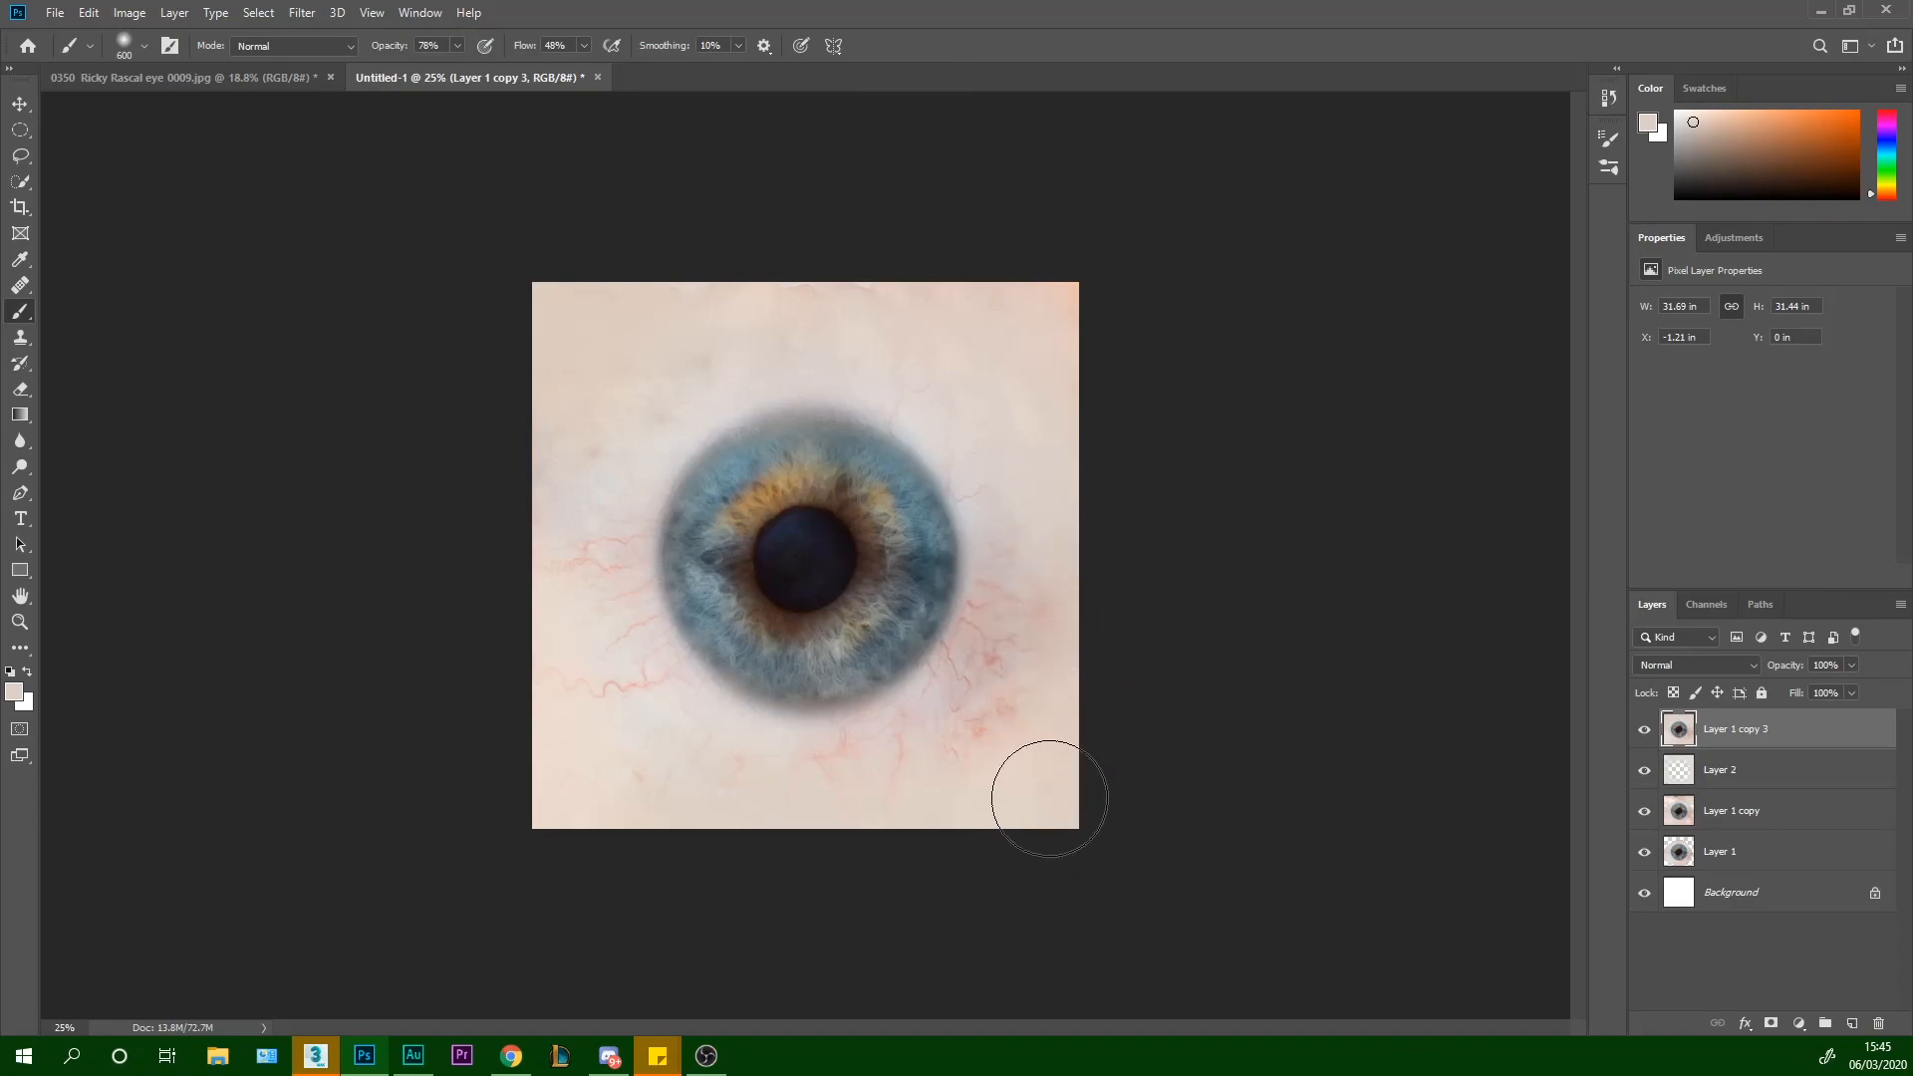
pyautogui.keyDown('alt'); pyautogui.click(1066, 482); pyautogui.keyUp('alt')
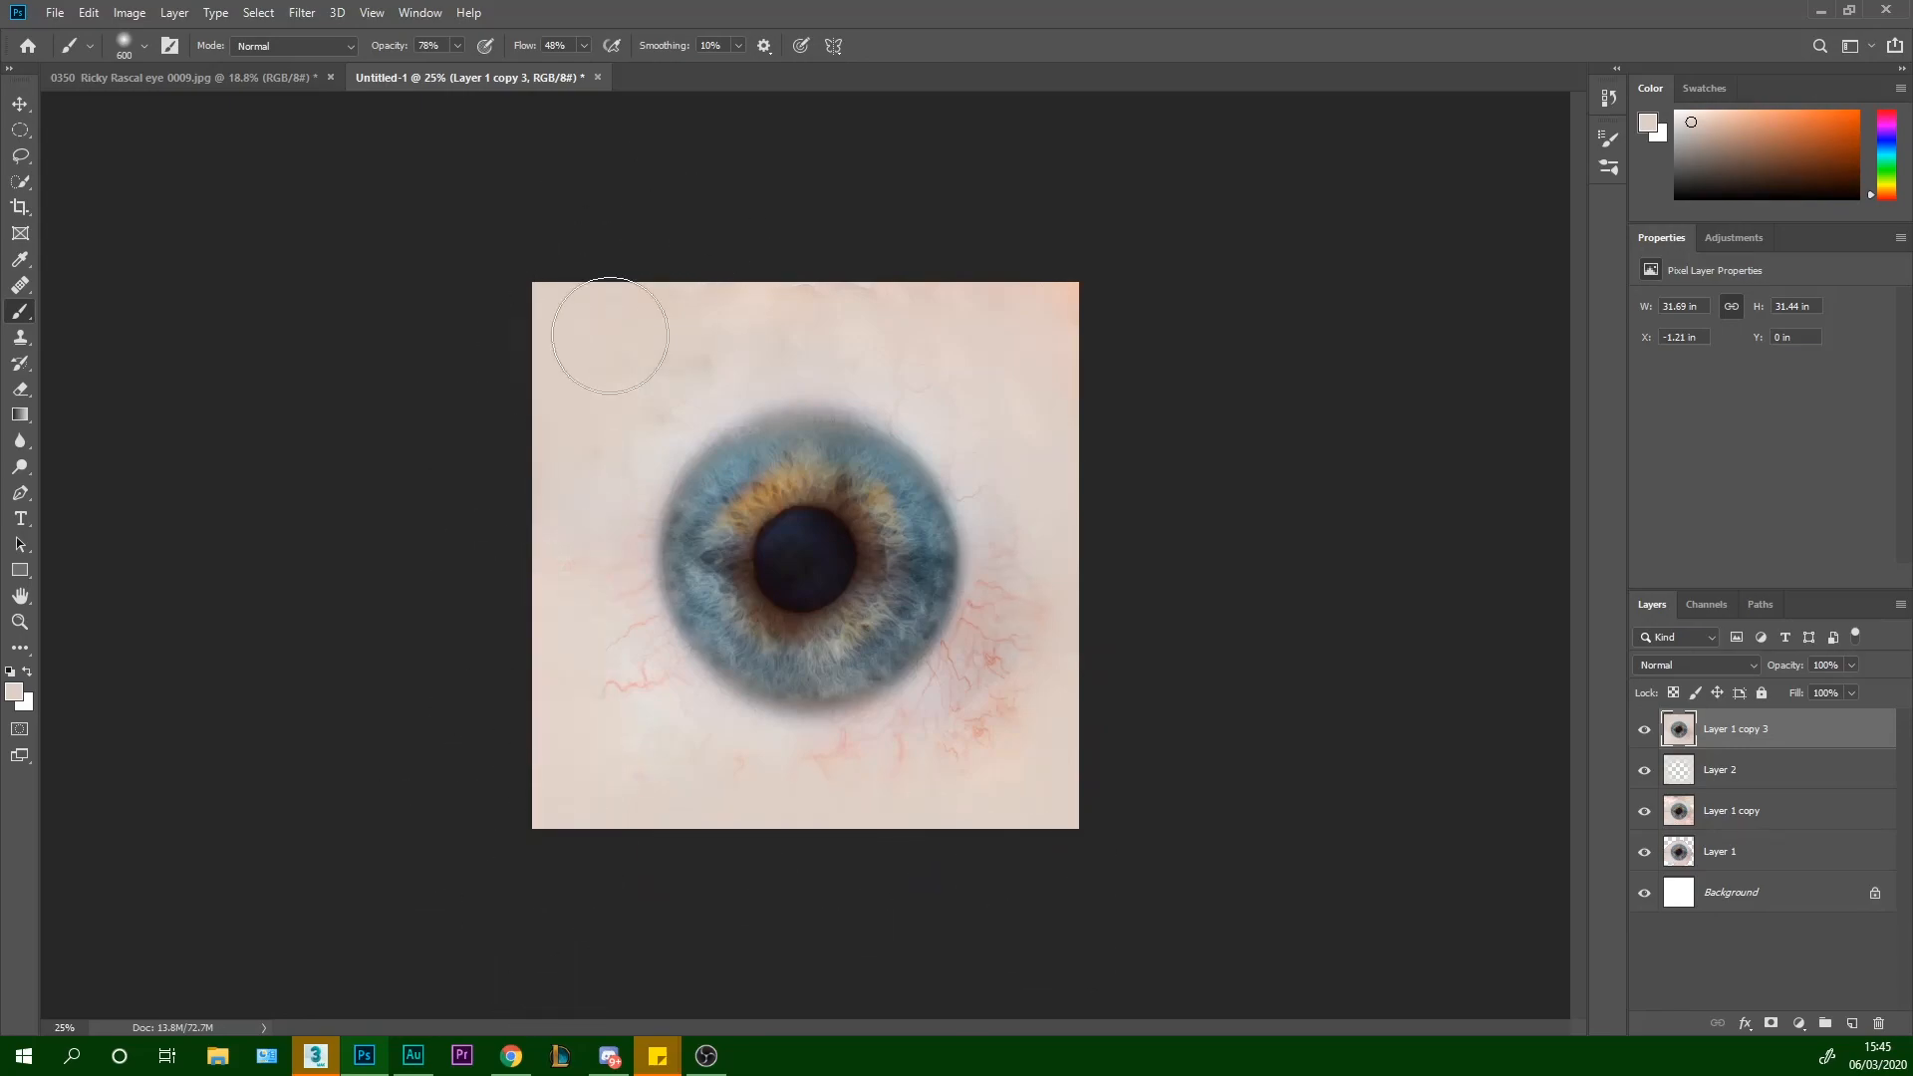
# Examine the whole eye texture from far and near, checking how evenly the painted sclera blends towards the canvas edges
pyautogui.hotkey('ctrl', '-')
pyautogui.hotkey('ctrl', '-')
pyautogui.hotkey('ctrl', '-')
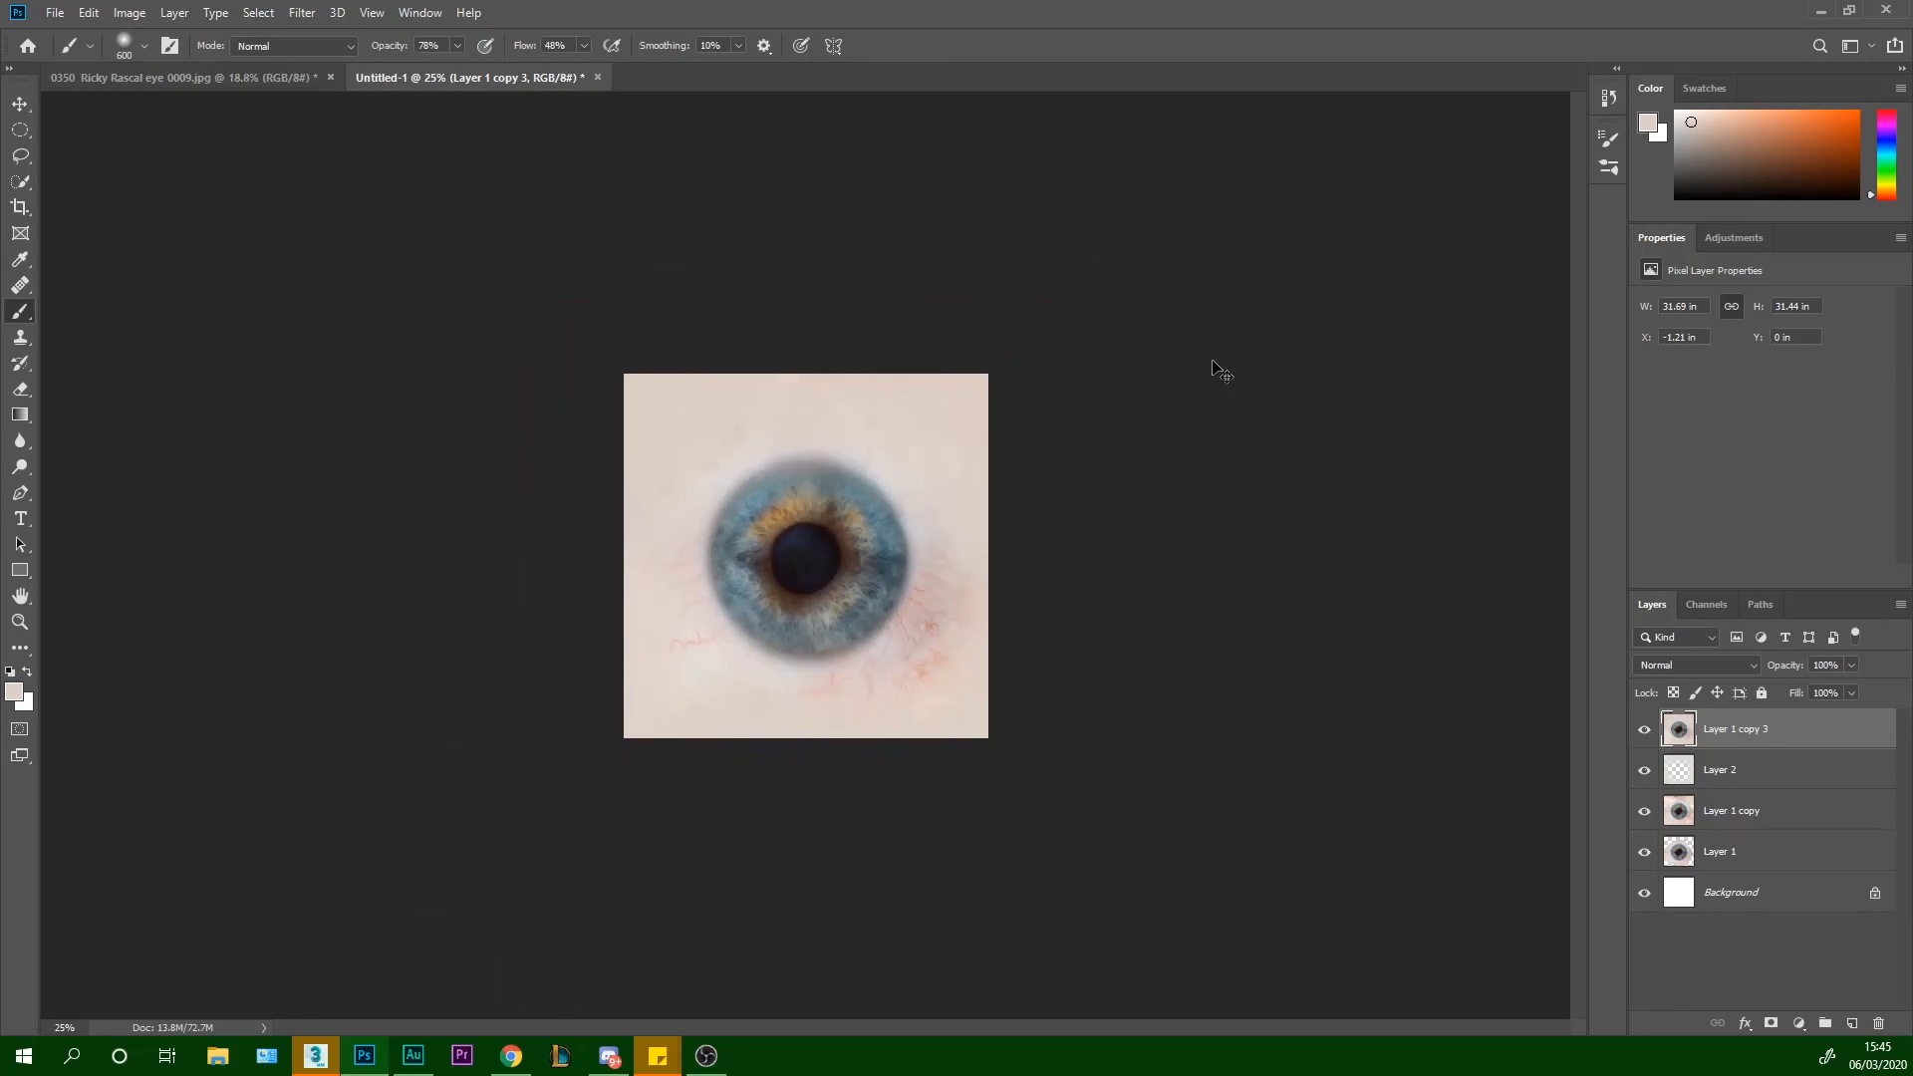
pyautogui.hotkey('ctrl', '+')
pyautogui.hotkey('ctrl', '+')
pyautogui.hotkey('ctrl', '+')
pyautogui.hotkey('ctrl', '+')
pyautogui.hotkey('ctrl', '+')
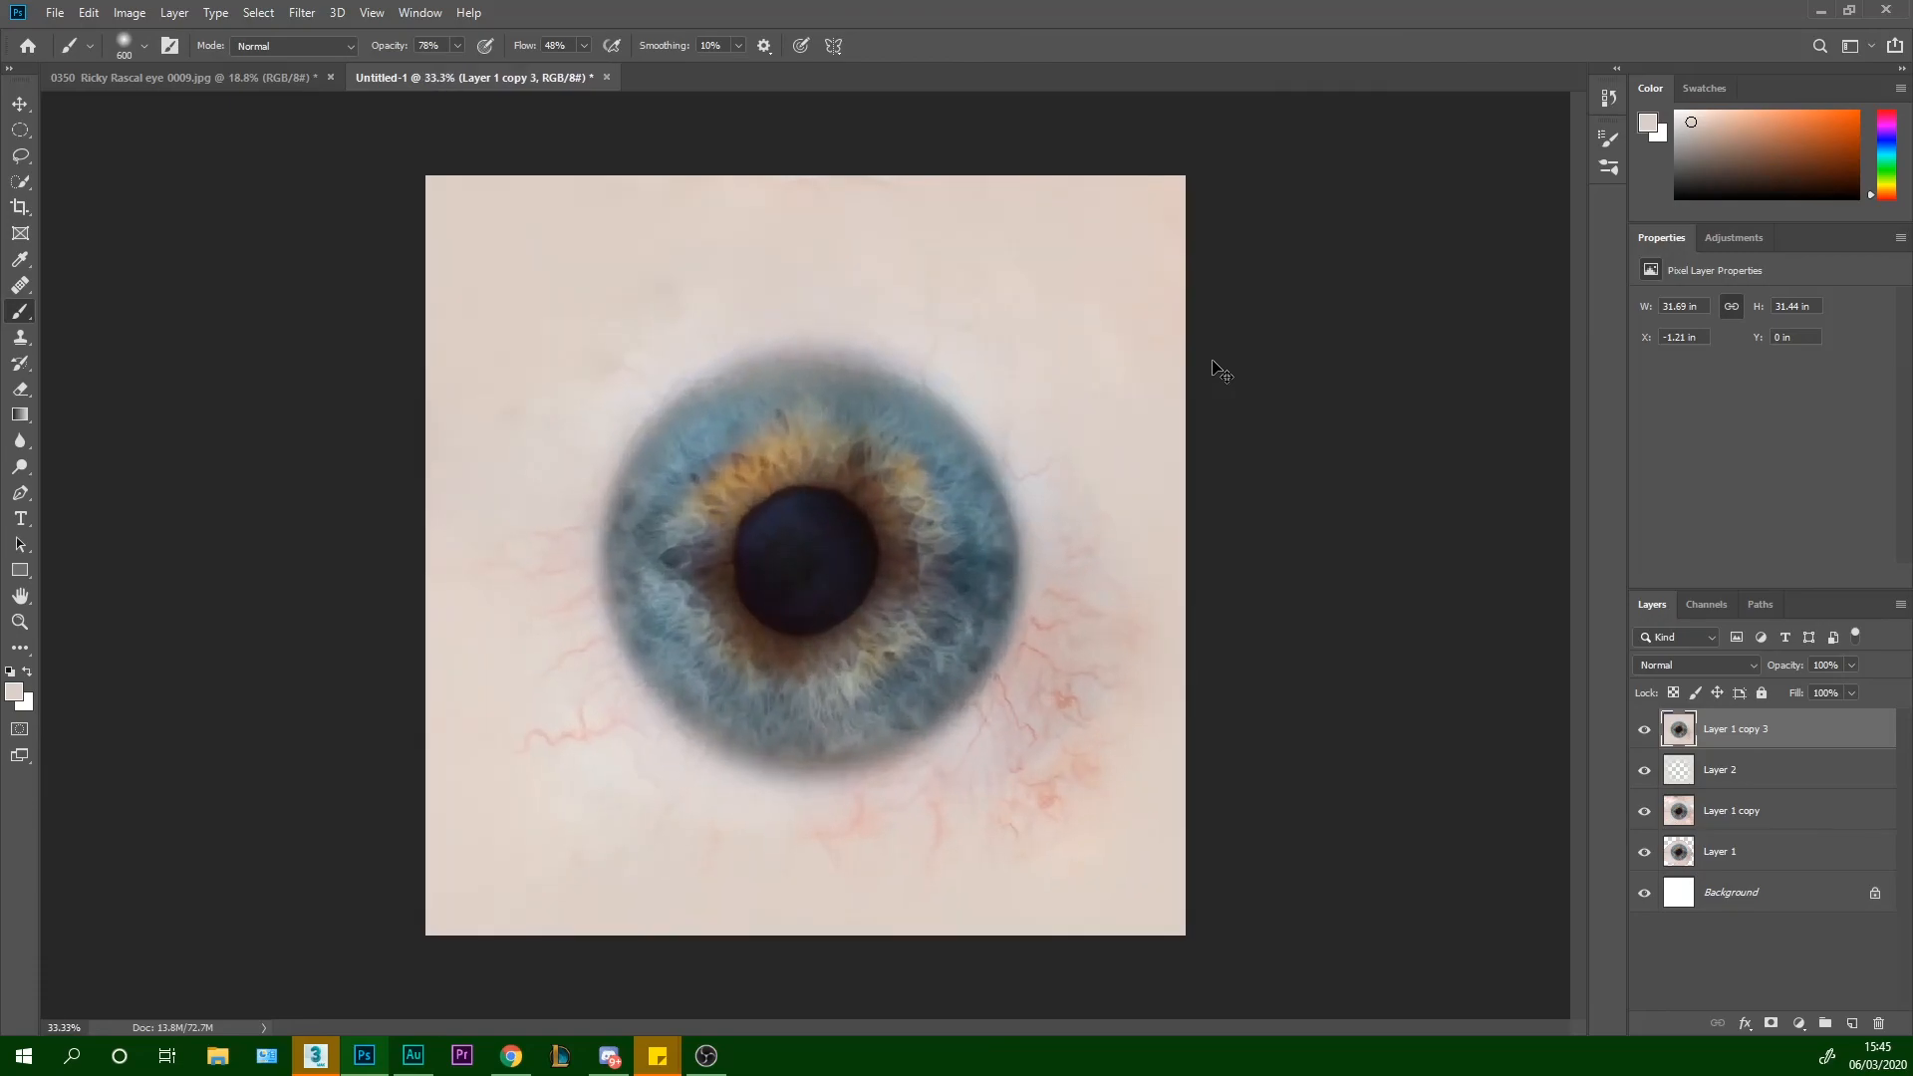
pyautogui.hotkey('ctrl', '-')
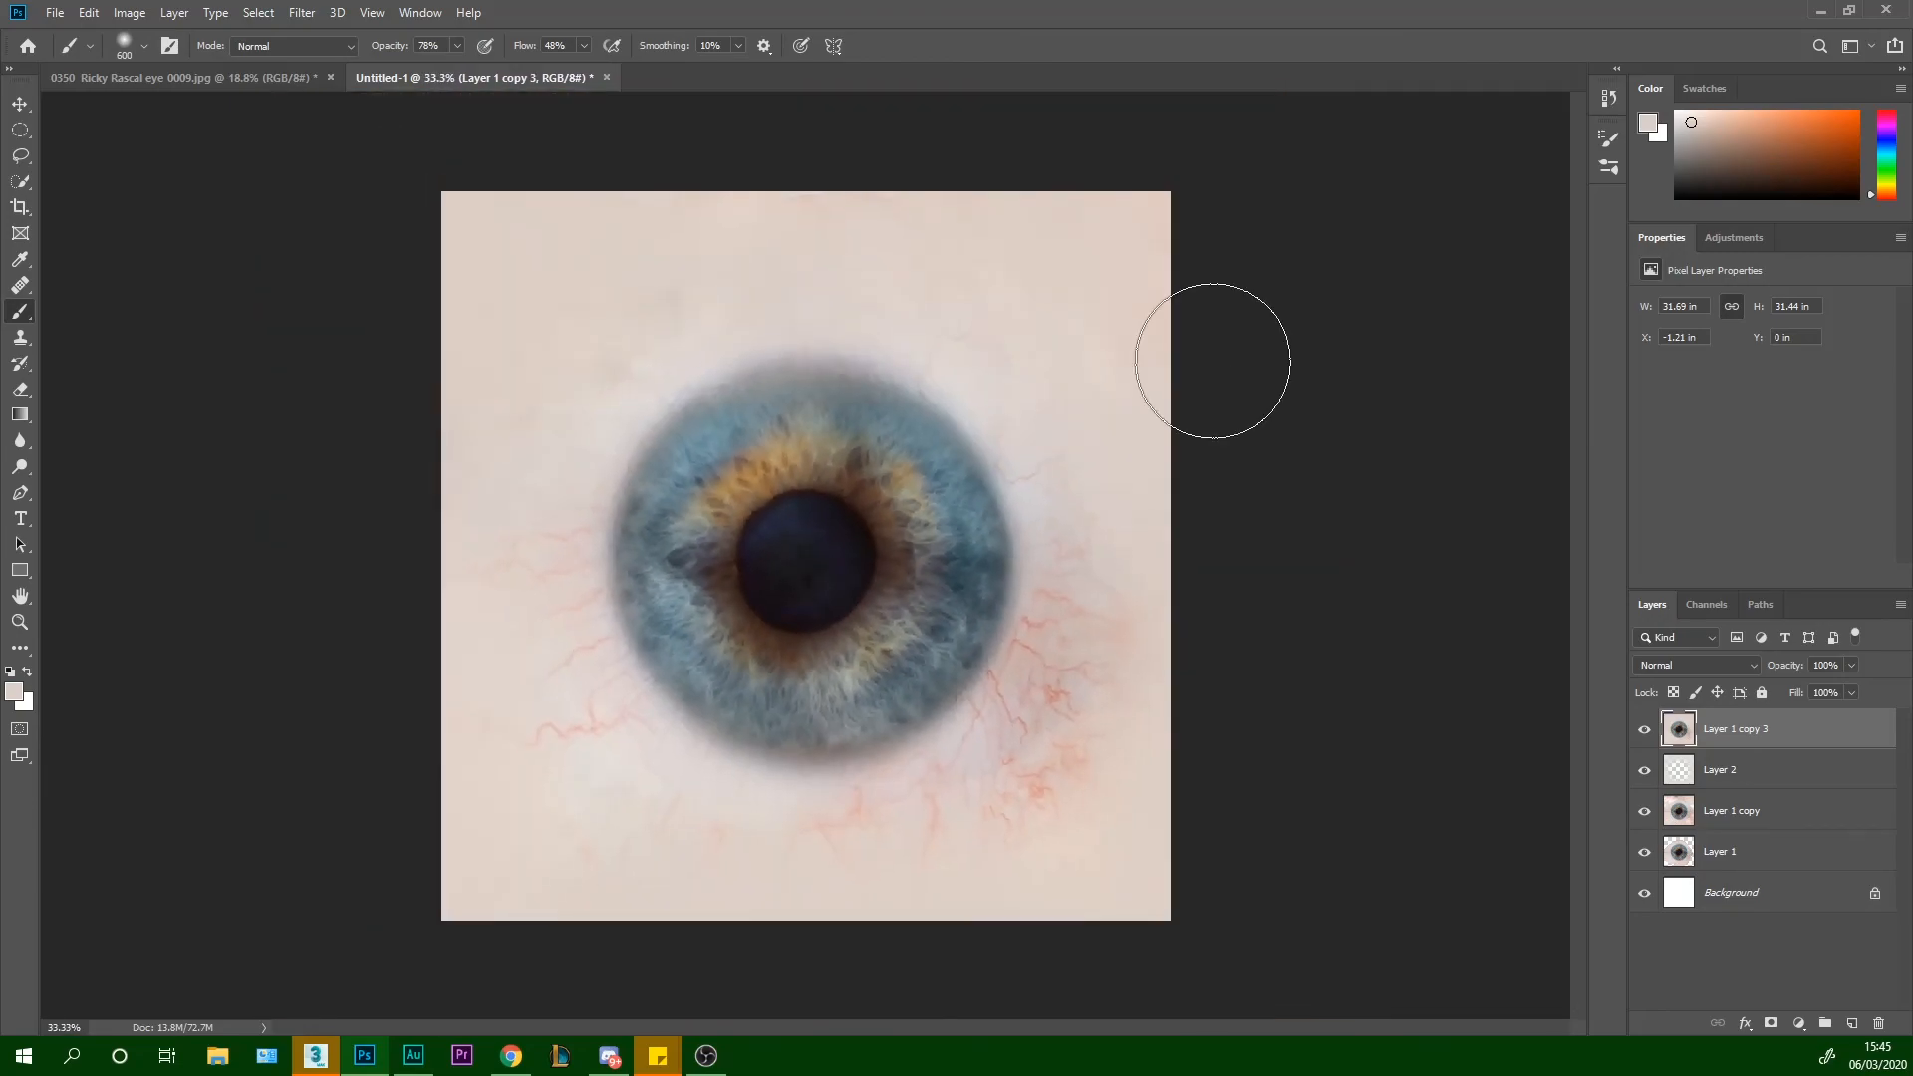
# Save a copy of the eye texture as a JPEG named Eye_Edit in the Eye Texture folder, with High image quality
pyautogui.click(53, 12)
pyautogui.click(129, 235)
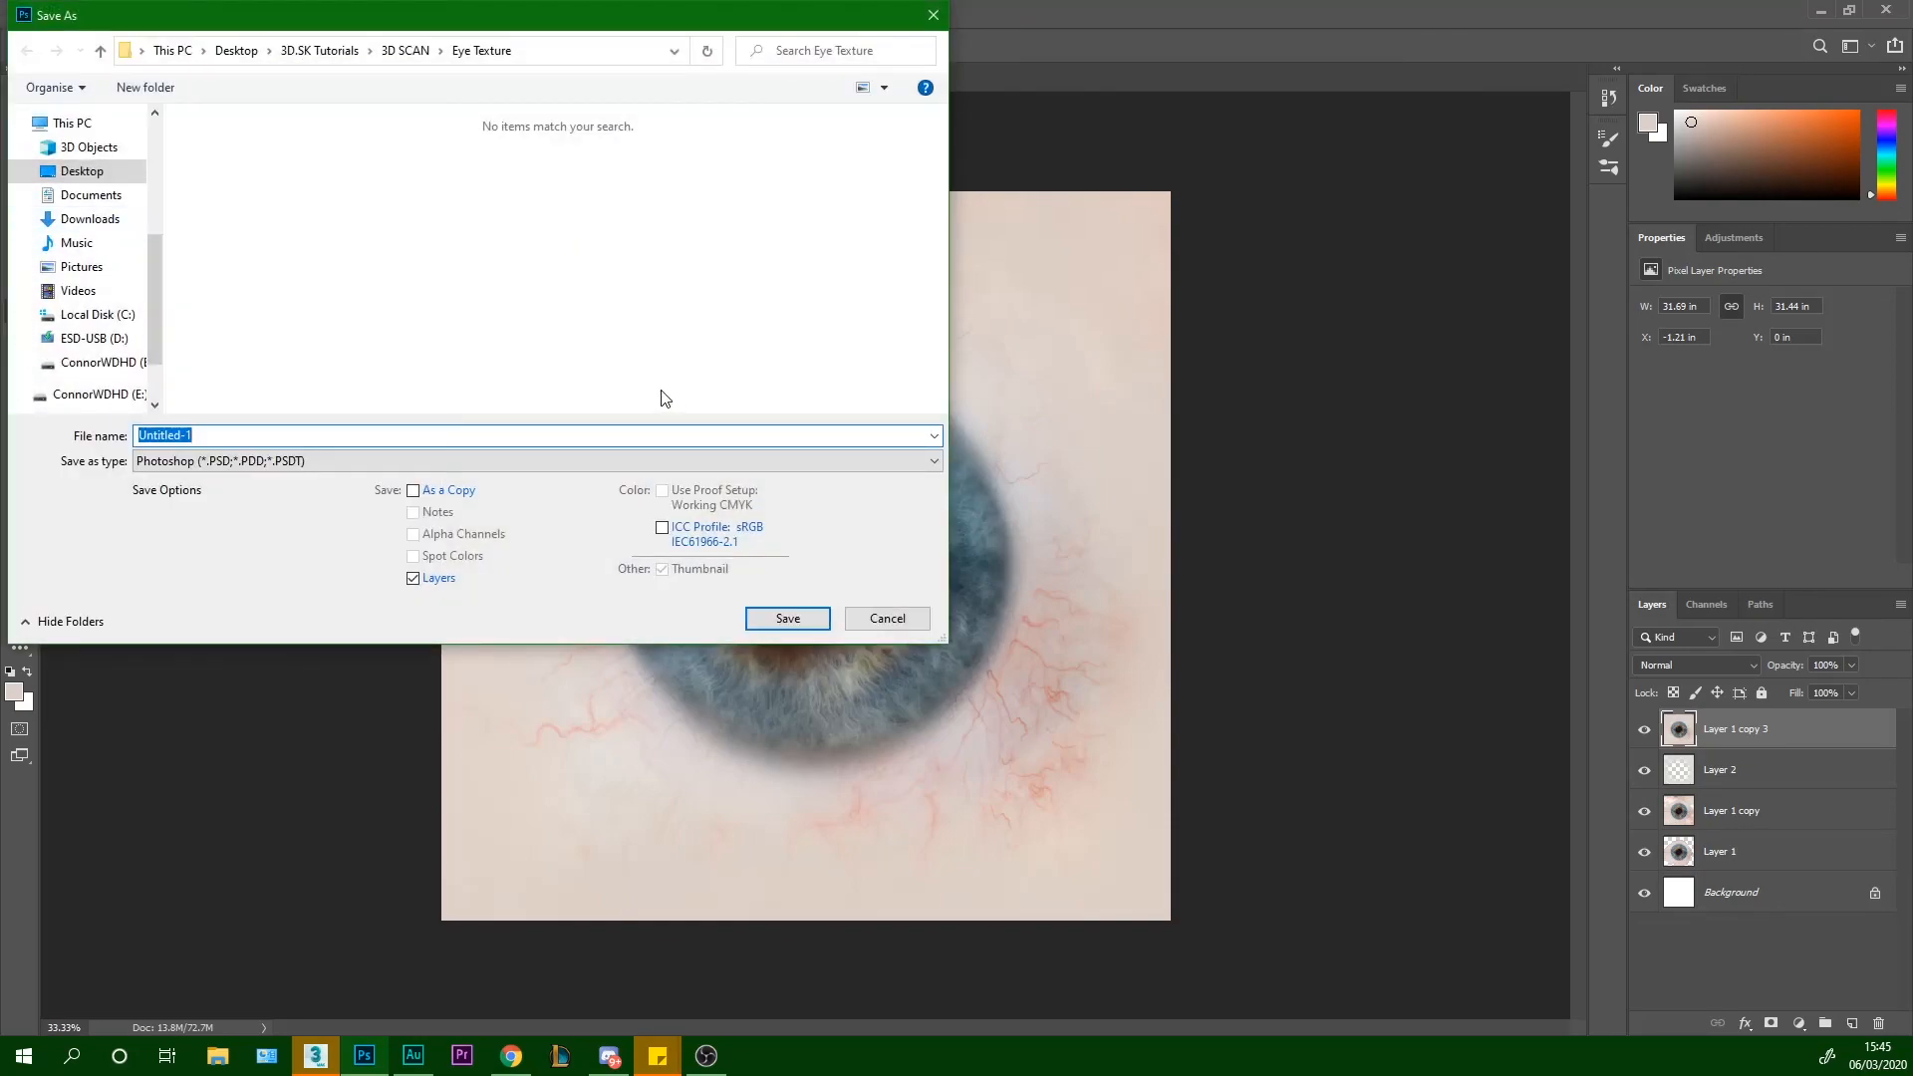
pyautogui.click(321, 457)
pyautogui.click(309, 626)
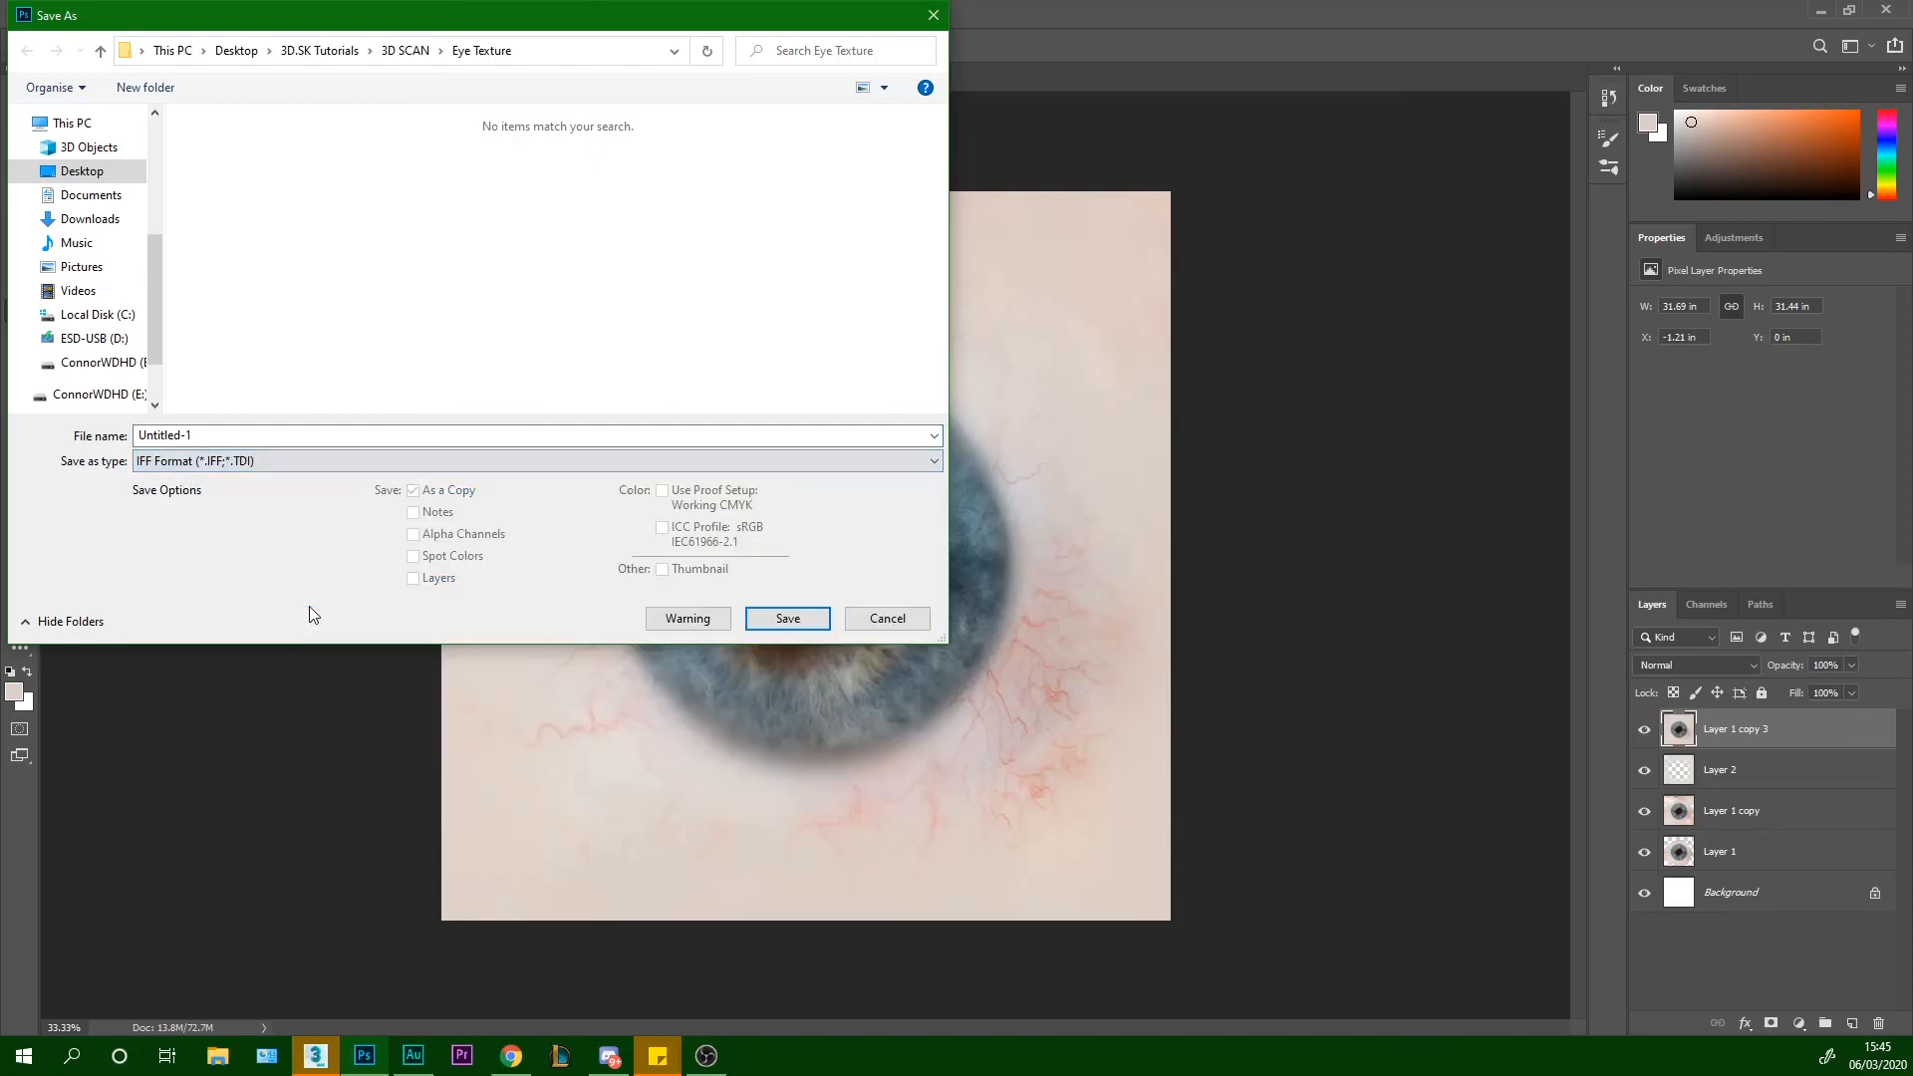
pyautogui.click(332, 457)
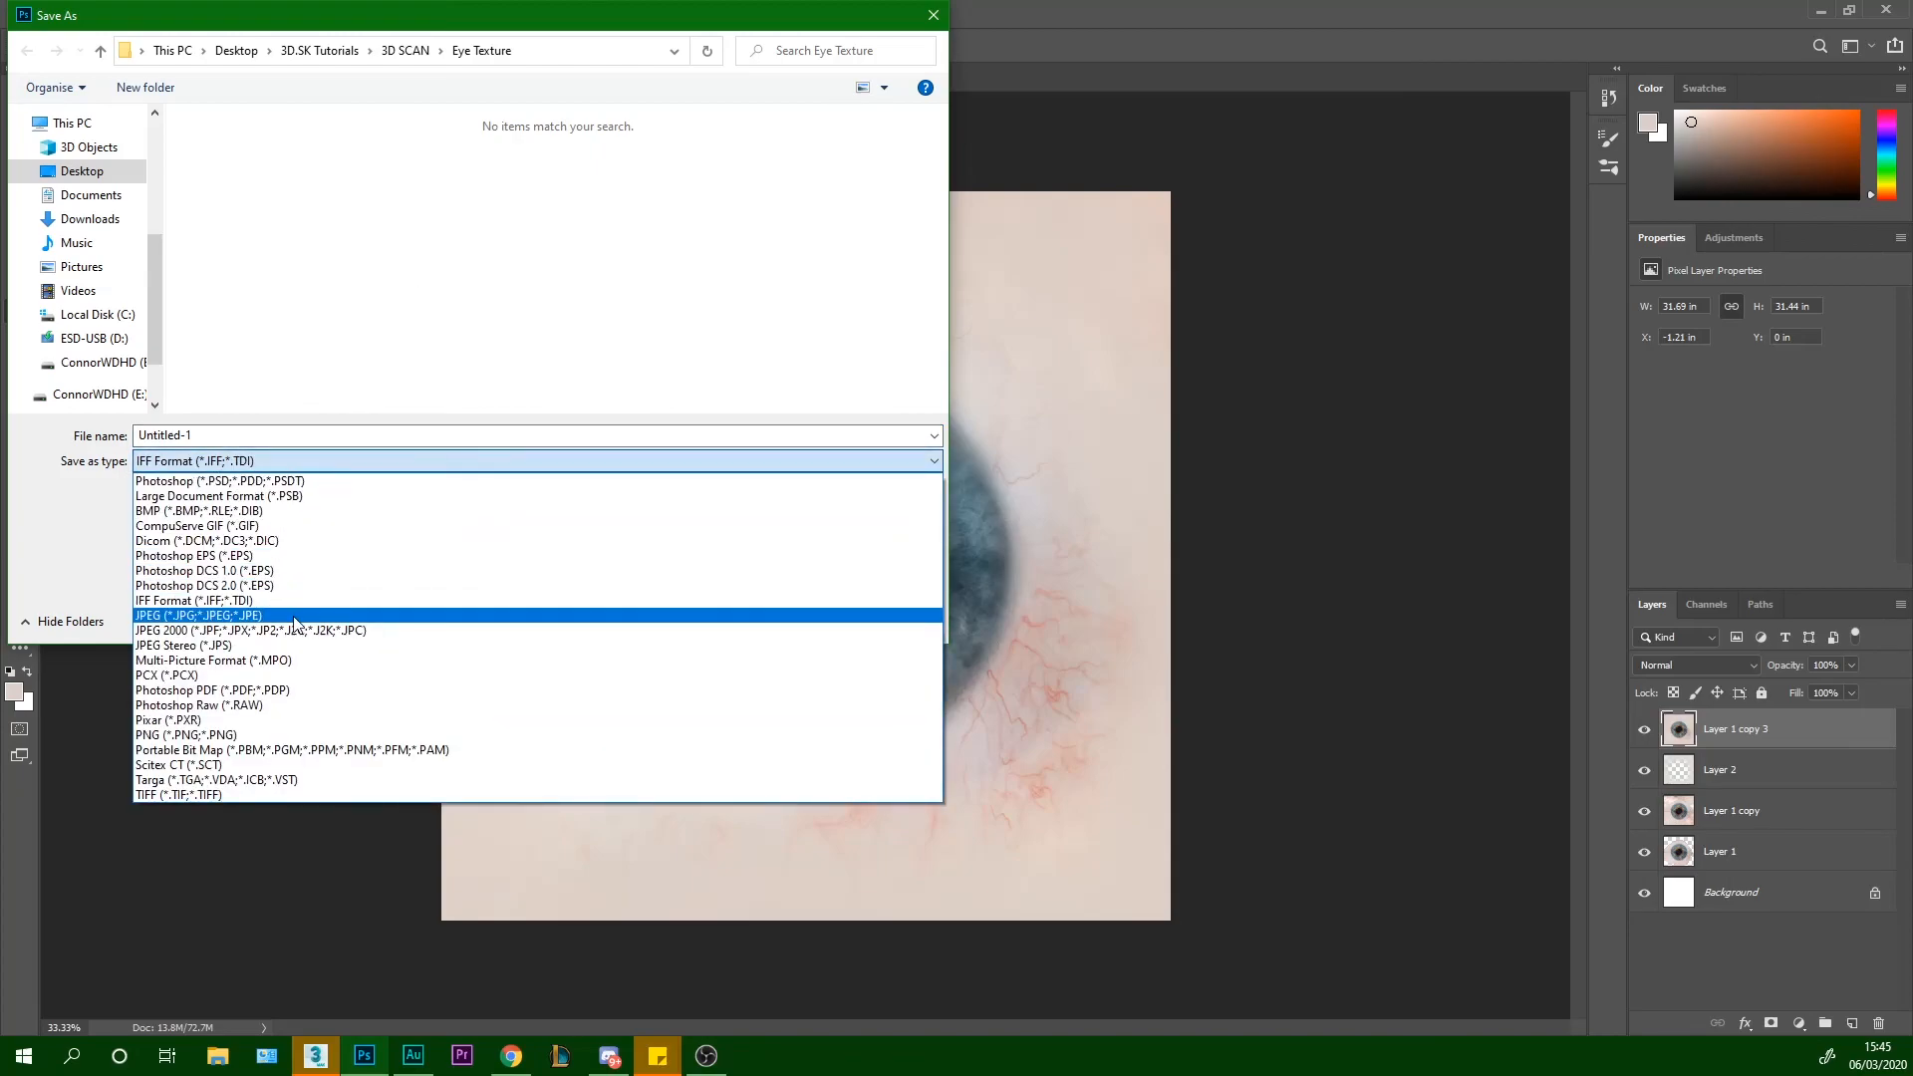
pyautogui.click(274, 611)
pyautogui.click(253, 429)
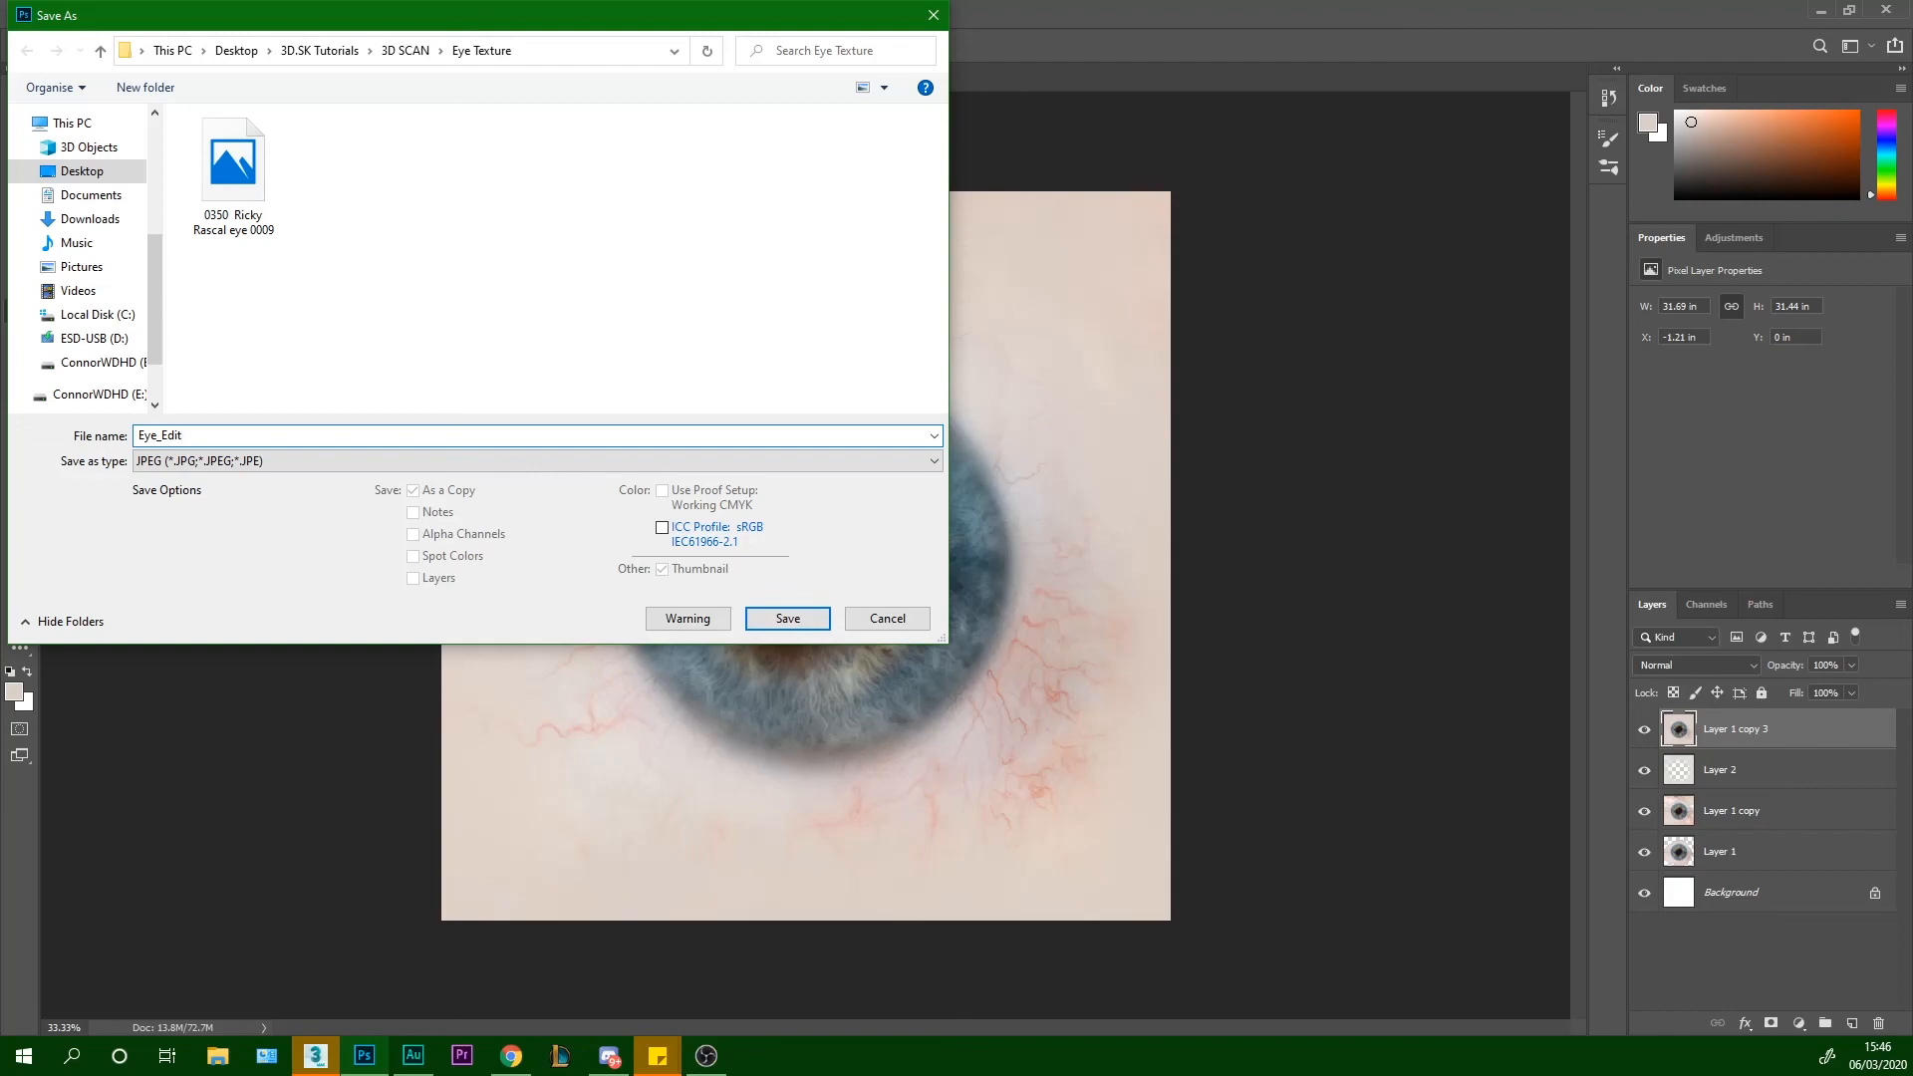
pyautogui.press('Return')
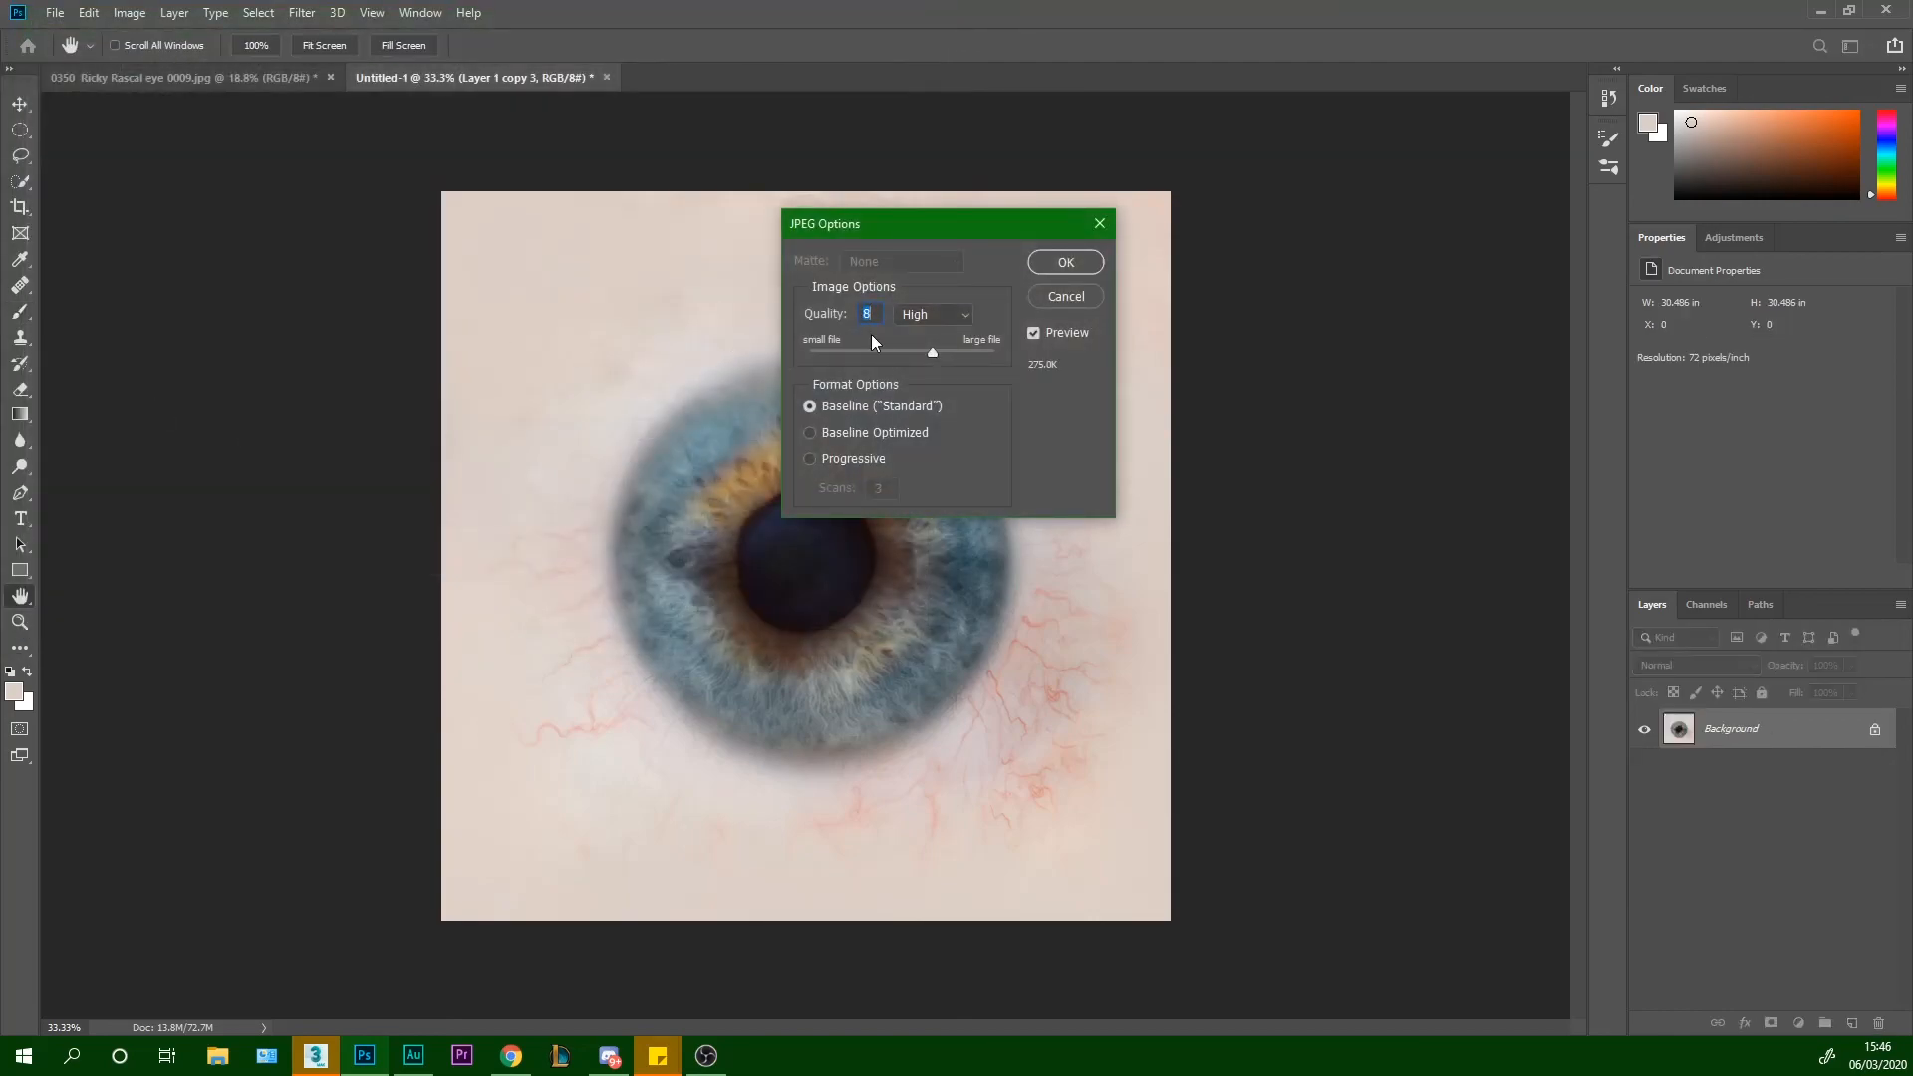
pyautogui.click(1066, 262)
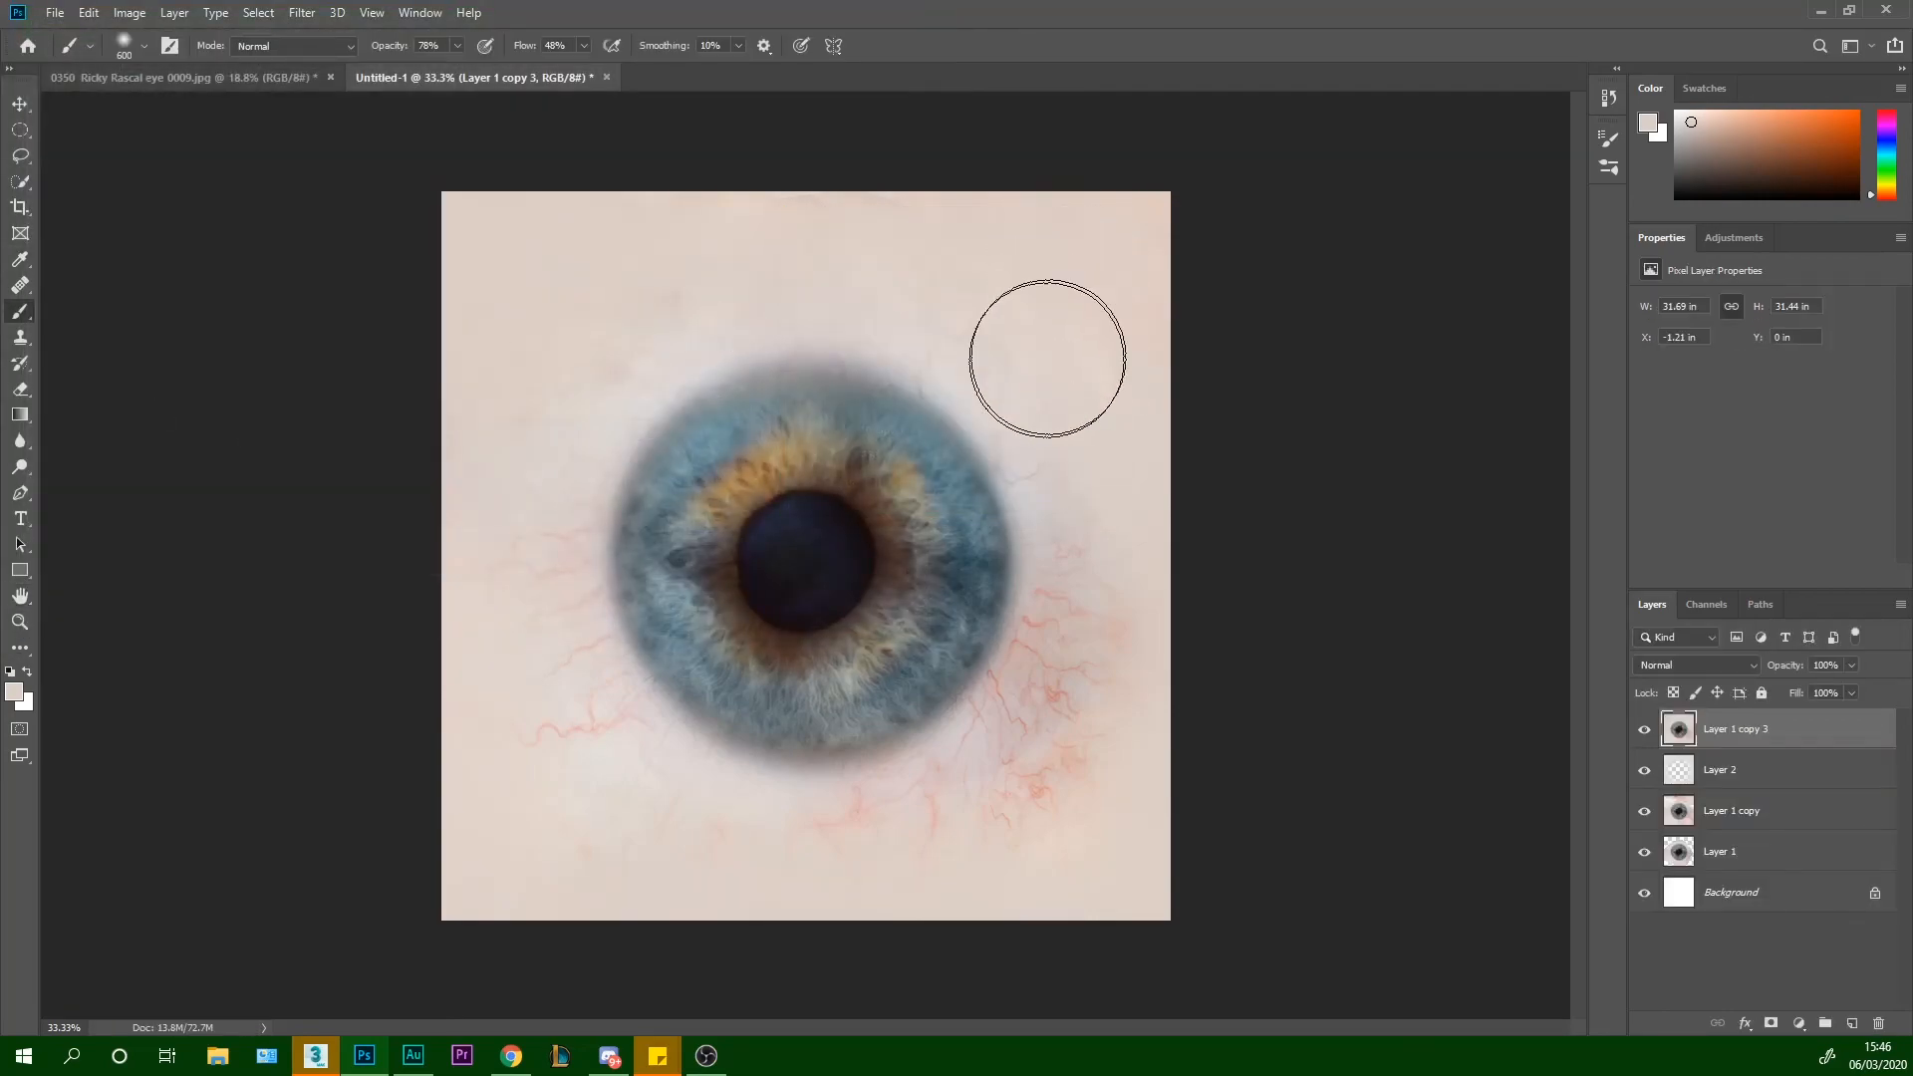
pyautogui.scroll(1, 1023, 369)
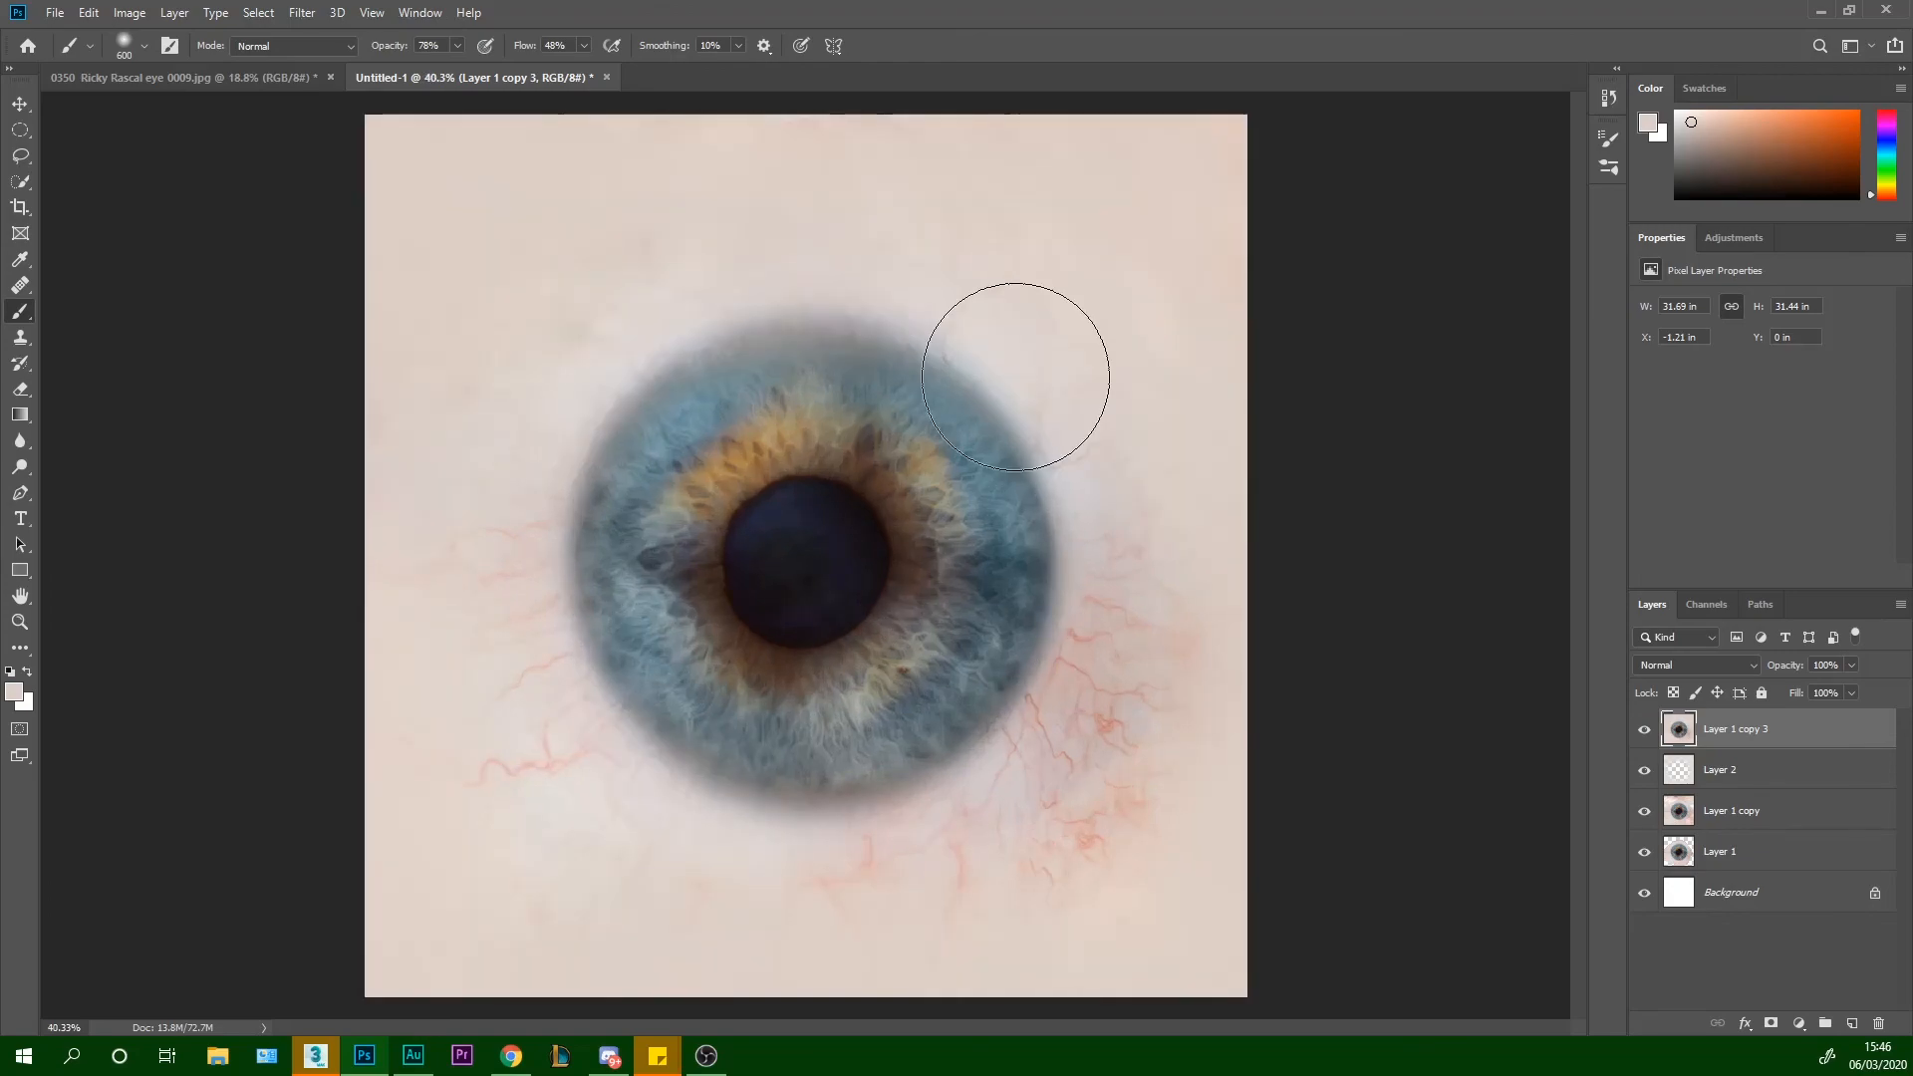